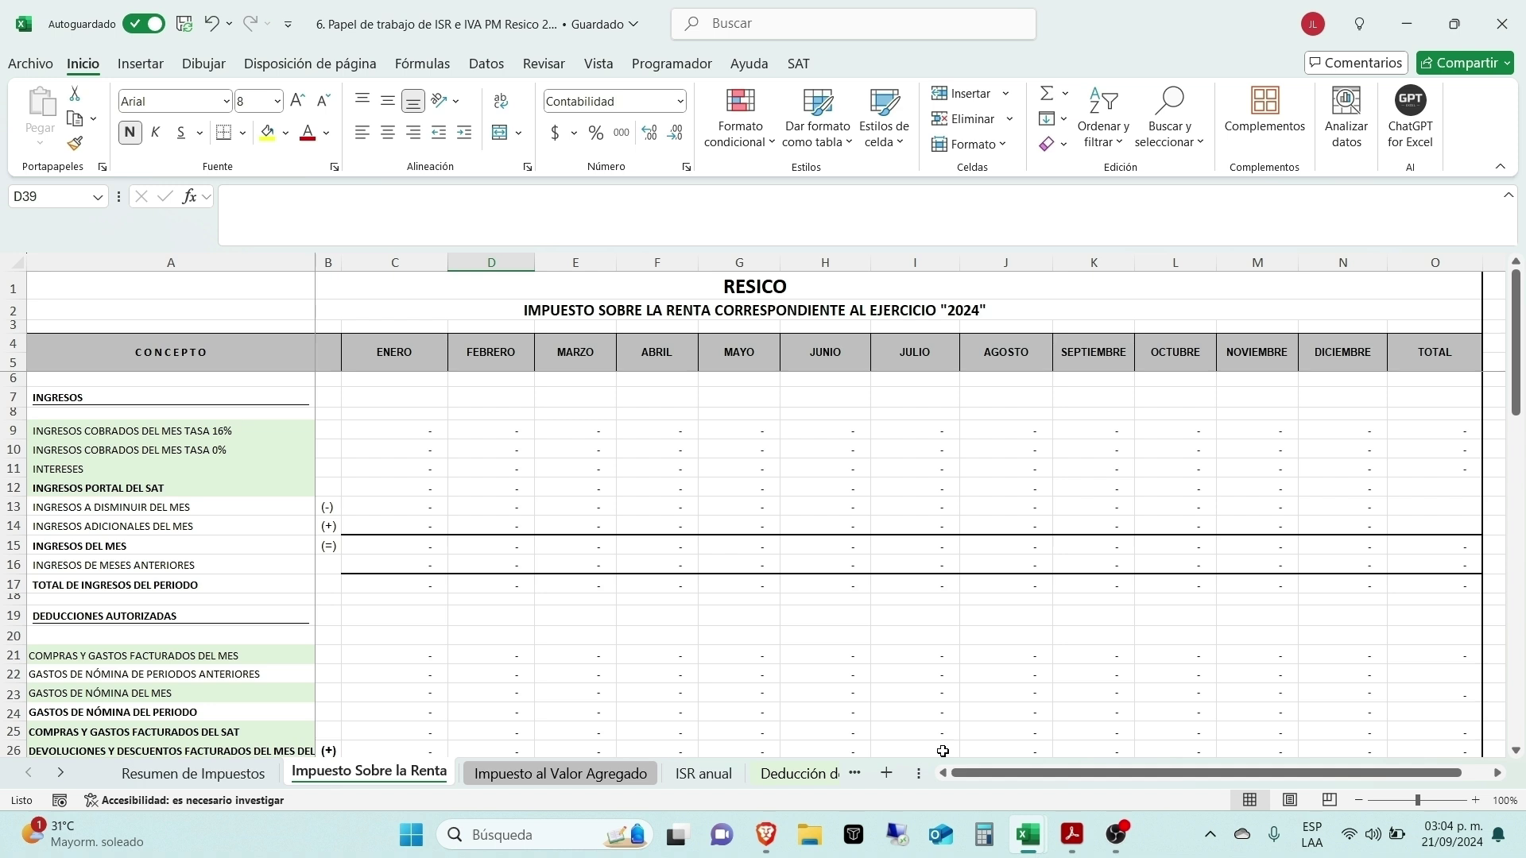
# Step: Switch to LISR.pdf in Acrobat and read the RESICO personas morales chapter from Artículo 206 to the provisional payment rules in Artículo 211
pyautogui.click(1073, 834)
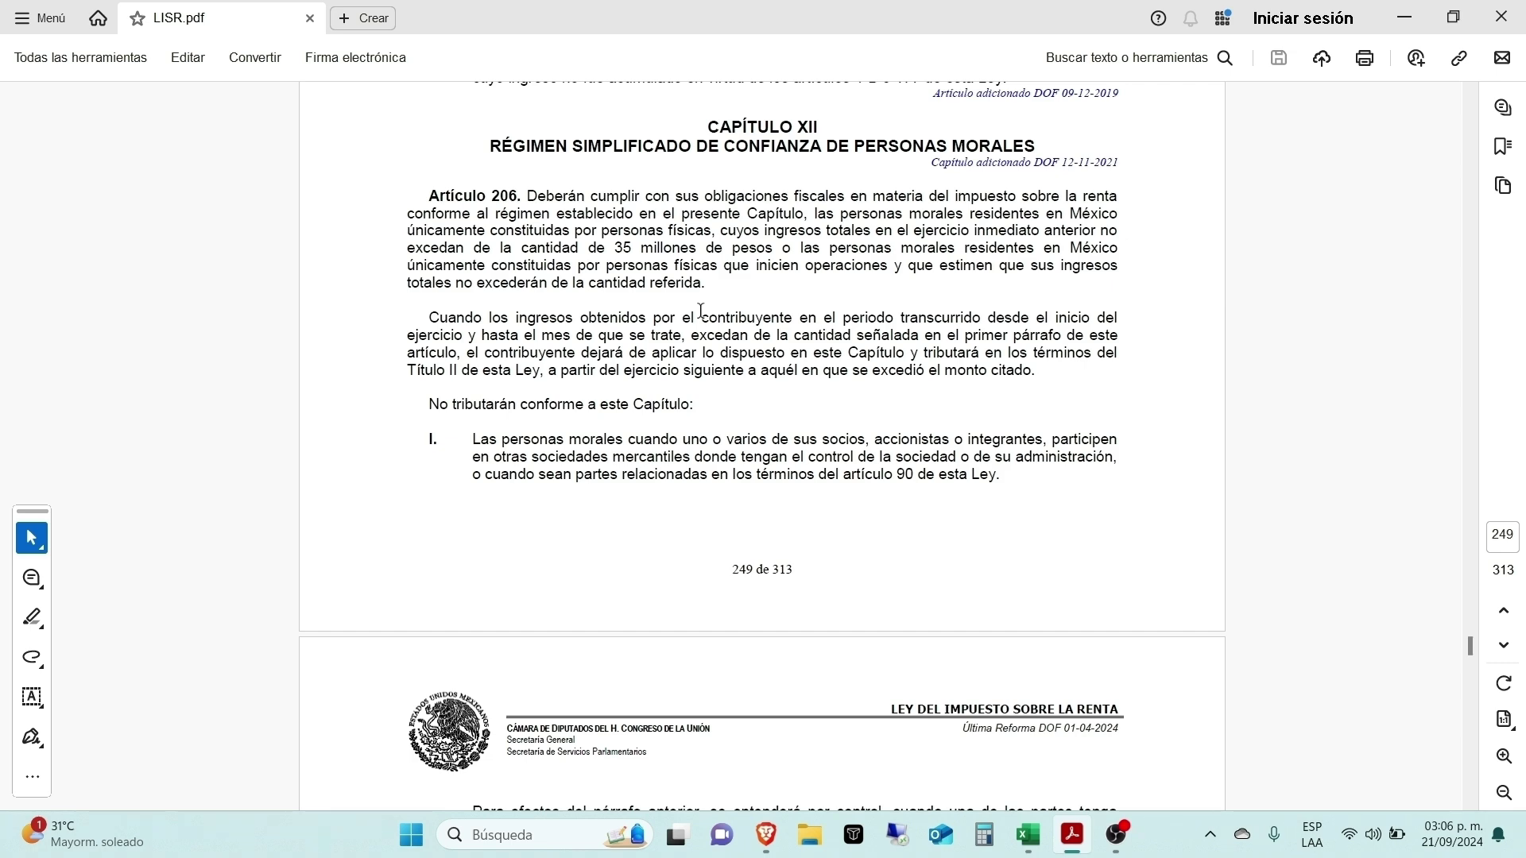
pyautogui.scroll(-10, 701, 311)
pyautogui.scroll(-12, 701, 311)
pyautogui.scroll(-12, 703, 318)
pyautogui.scroll(-12, 701, 318)
pyautogui.scroll(-12, 701, 311)
pyautogui.scroll(-10, 701, 310)
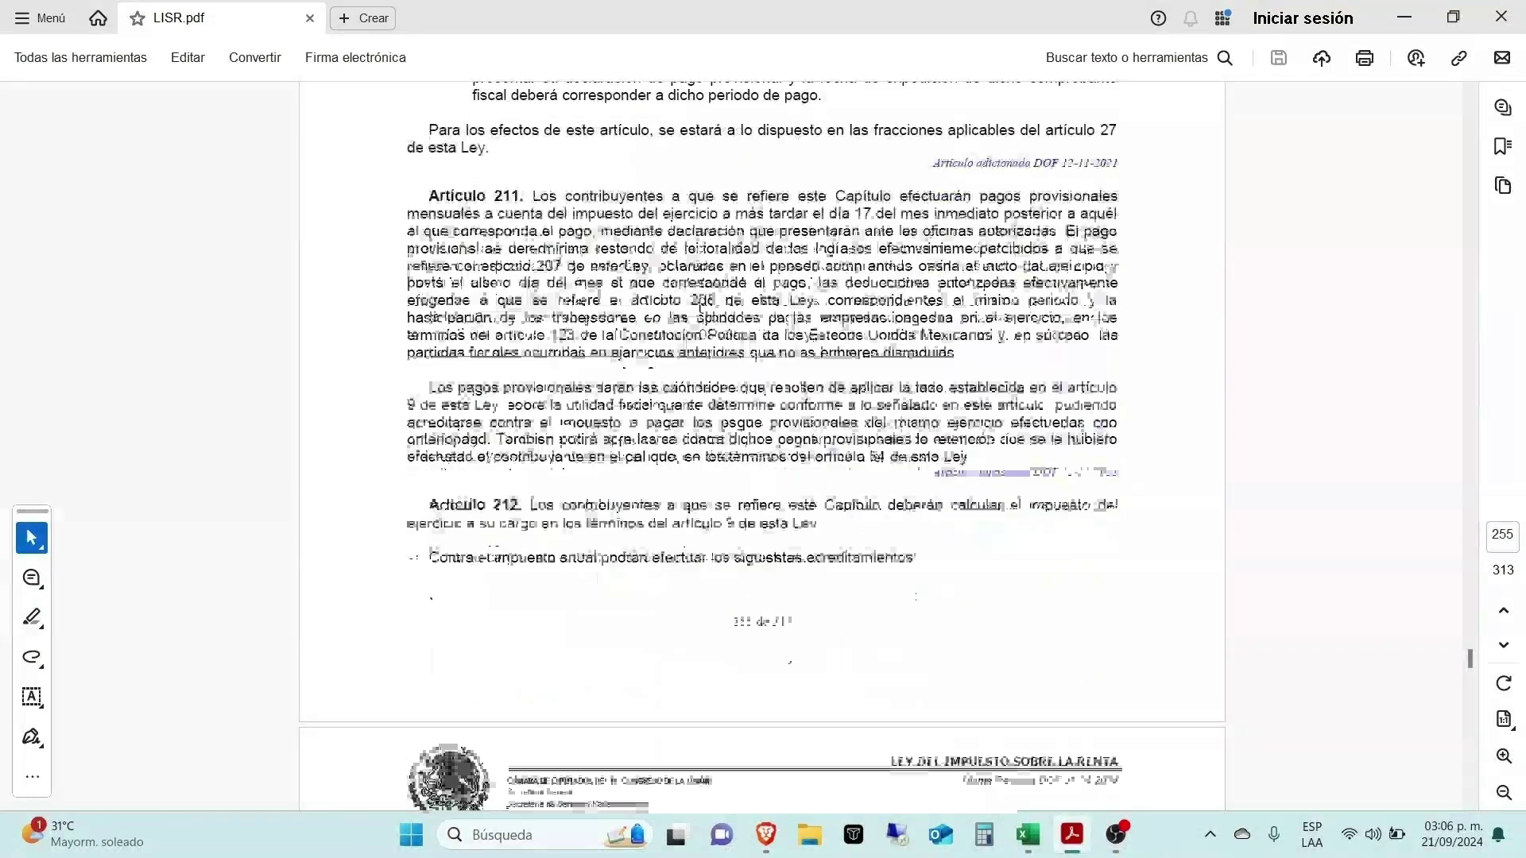
pyautogui.scroll(-1, 700, 308)
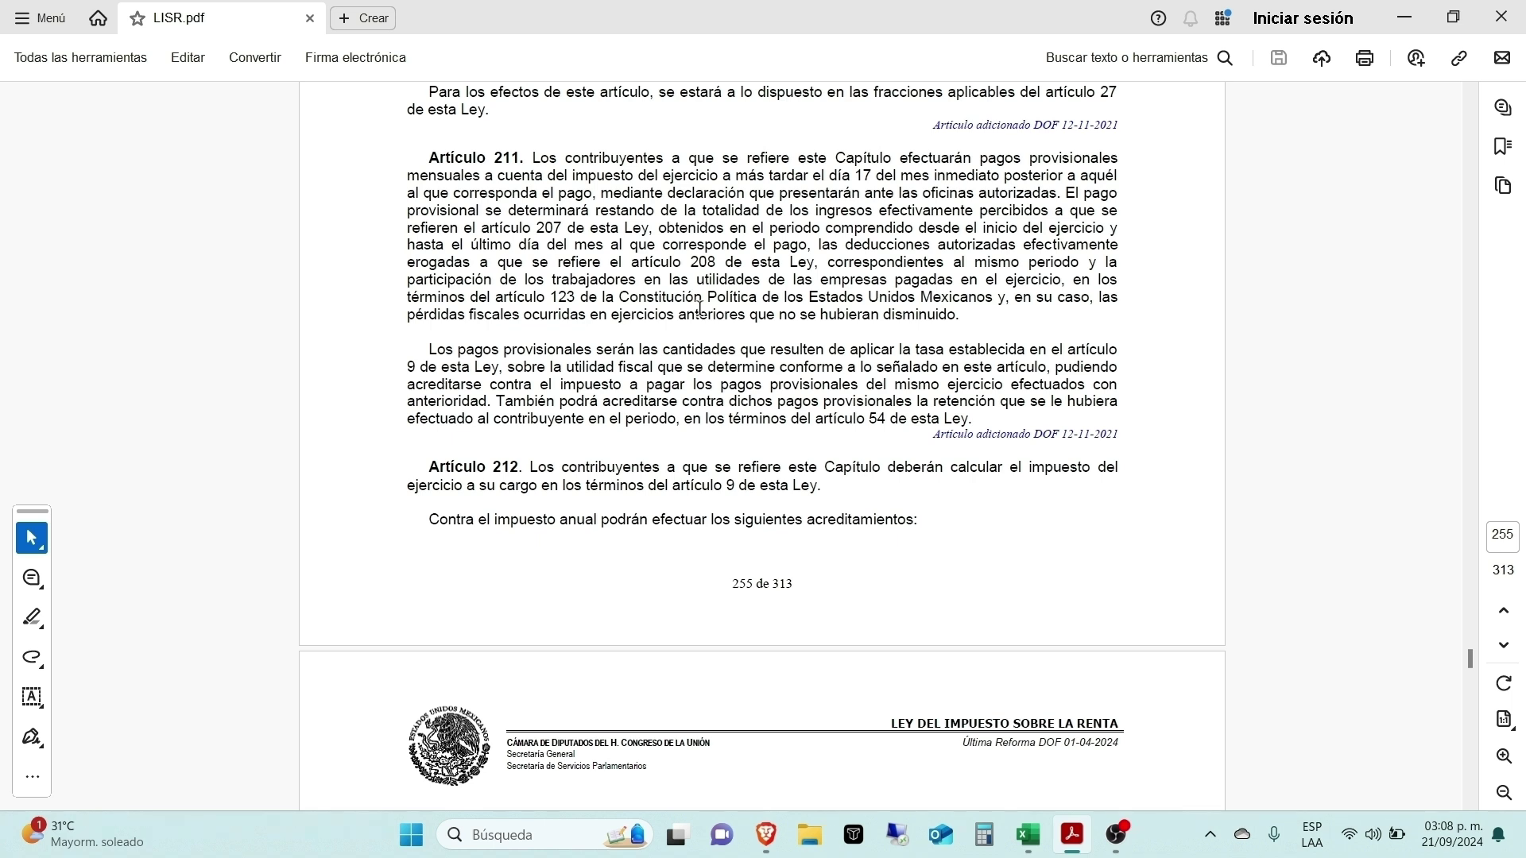
# Step: Return to the Excel workbook and examine the income section of the Impuesto Sobre la Renta sheet, rows 9 to 17
pyautogui.moveTo(1027, 852)
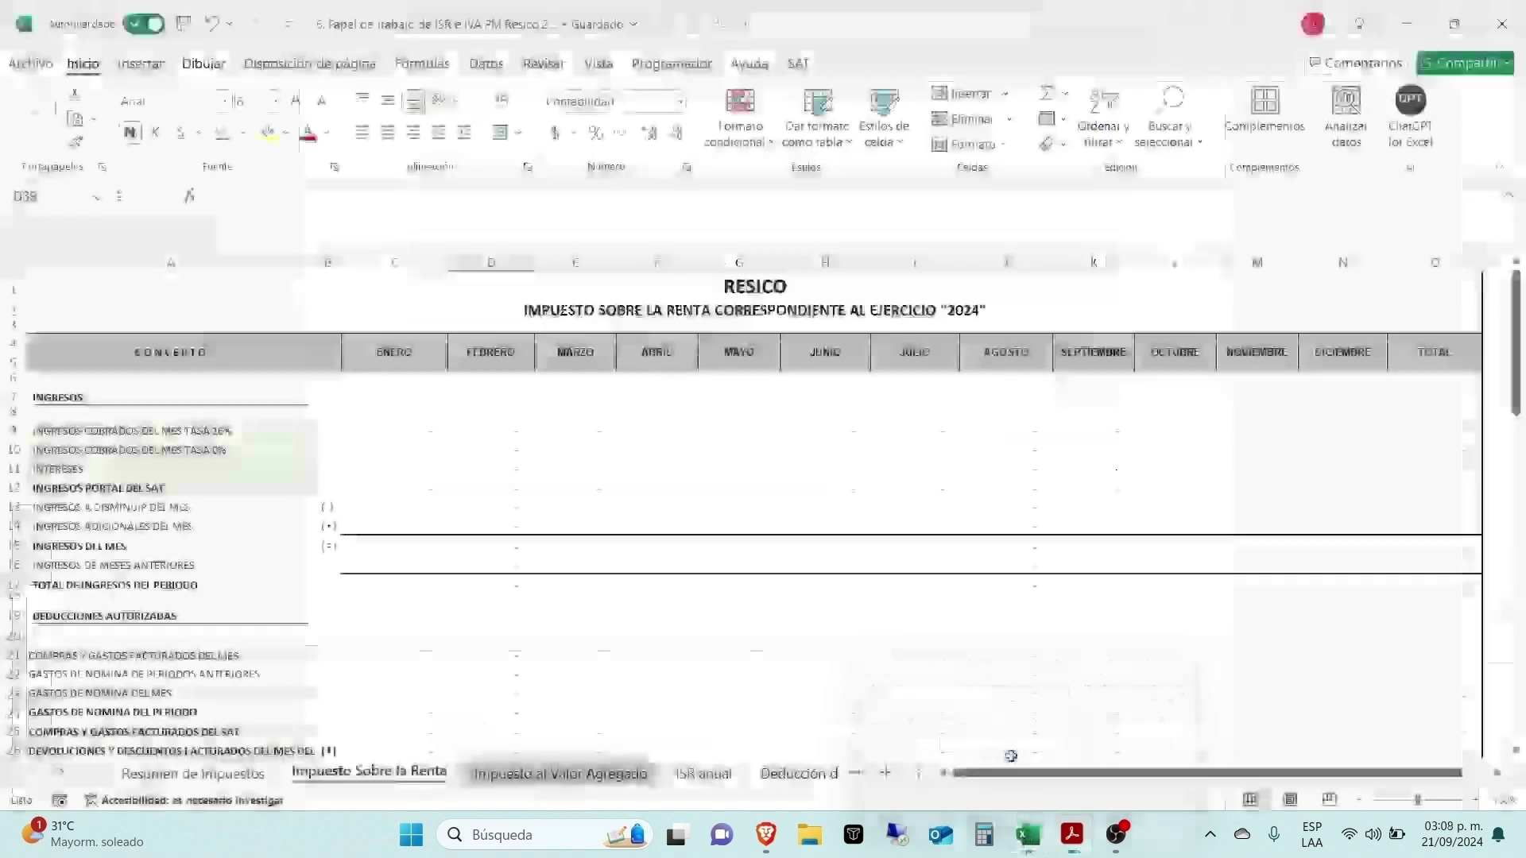
pyautogui.click(1014, 764)
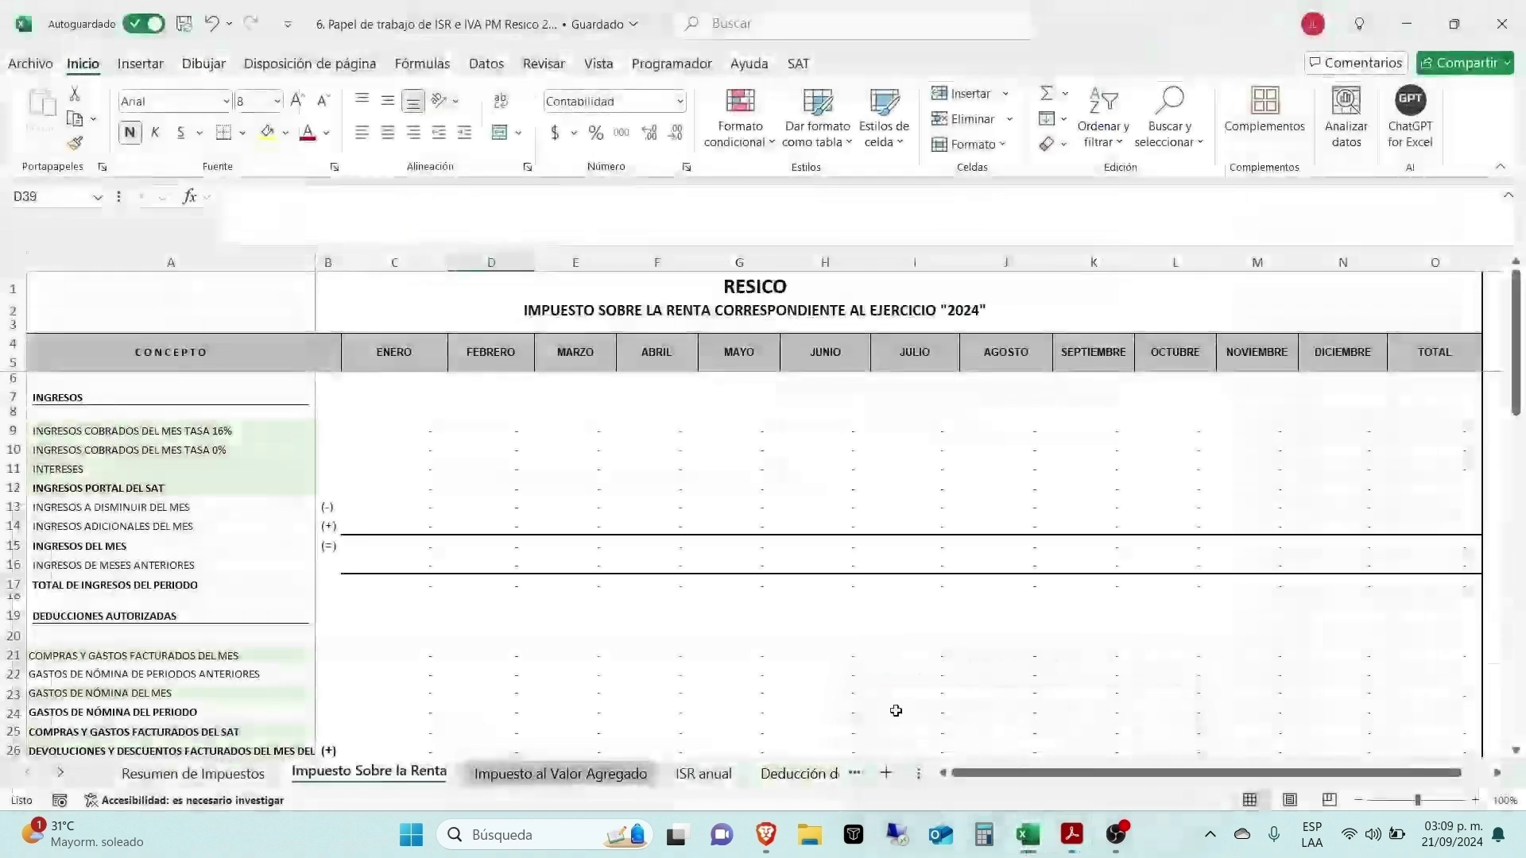
pyautogui.click(484, 467)
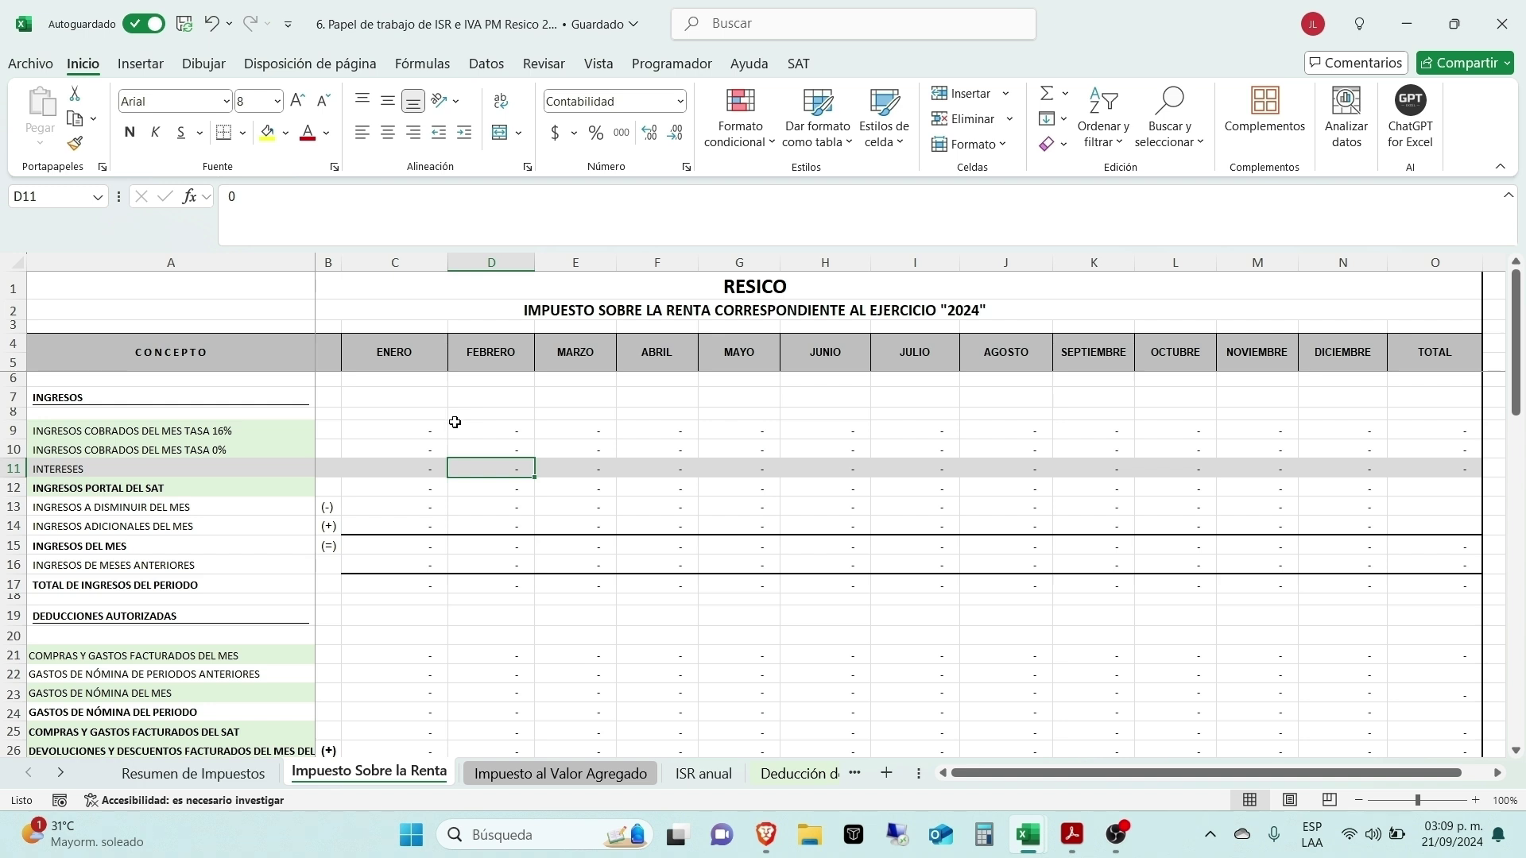
pyautogui.scroll(-1, 428, 466)
pyautogui.scroll(1, 419, 446)
pyautogui.click(406, 427)
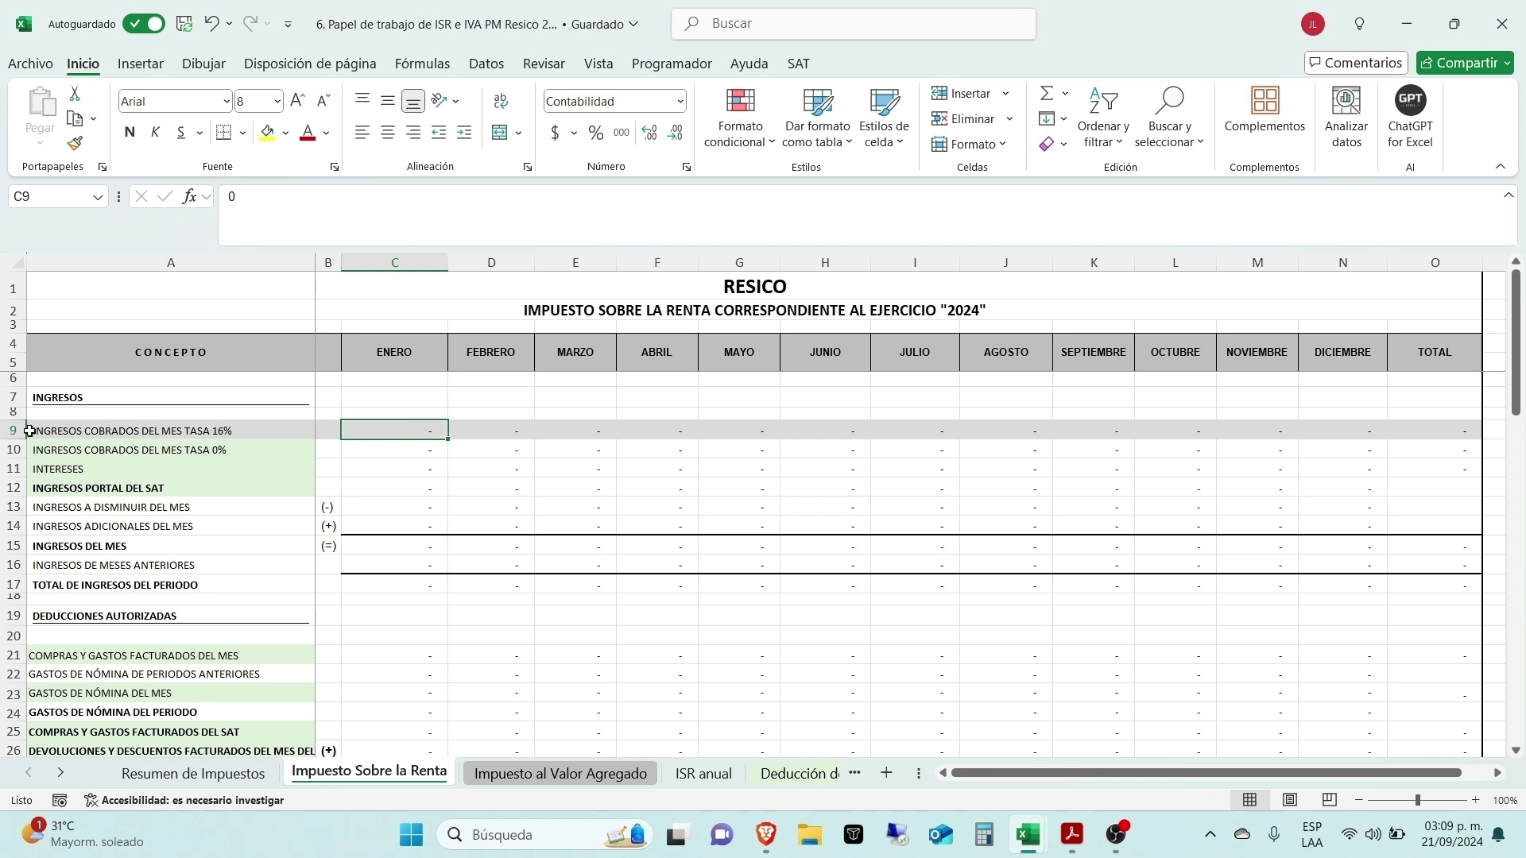
pyautogui.moveTo(15, 429); pyautogui.dragTo(12, 578)
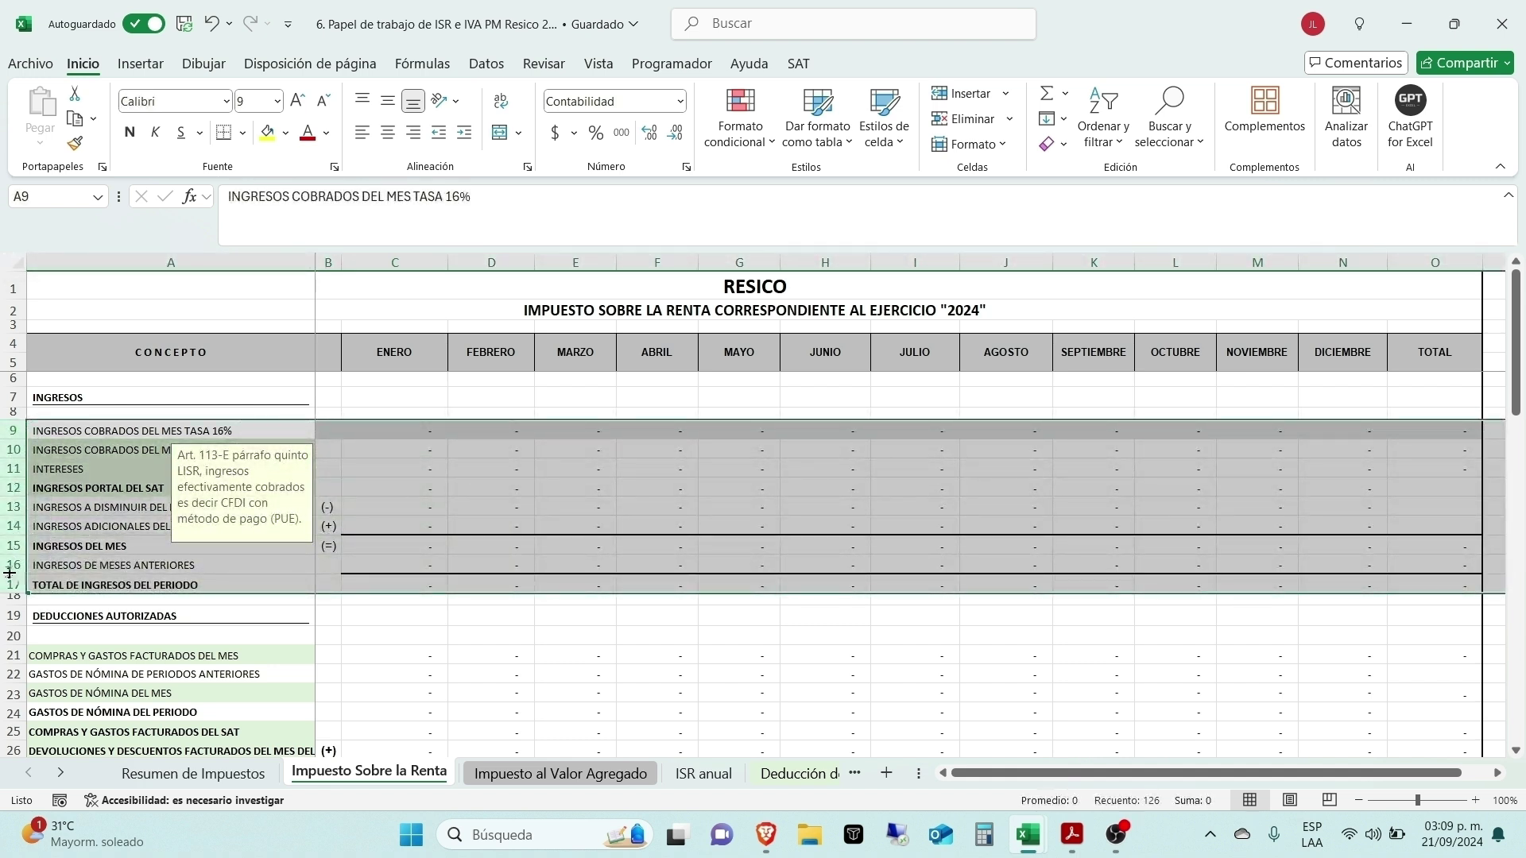
pyautogui.click(393, 411)
pyautogui.scroll(-1, 393, 411)
pyautogui.scroll(1, 393, 411)
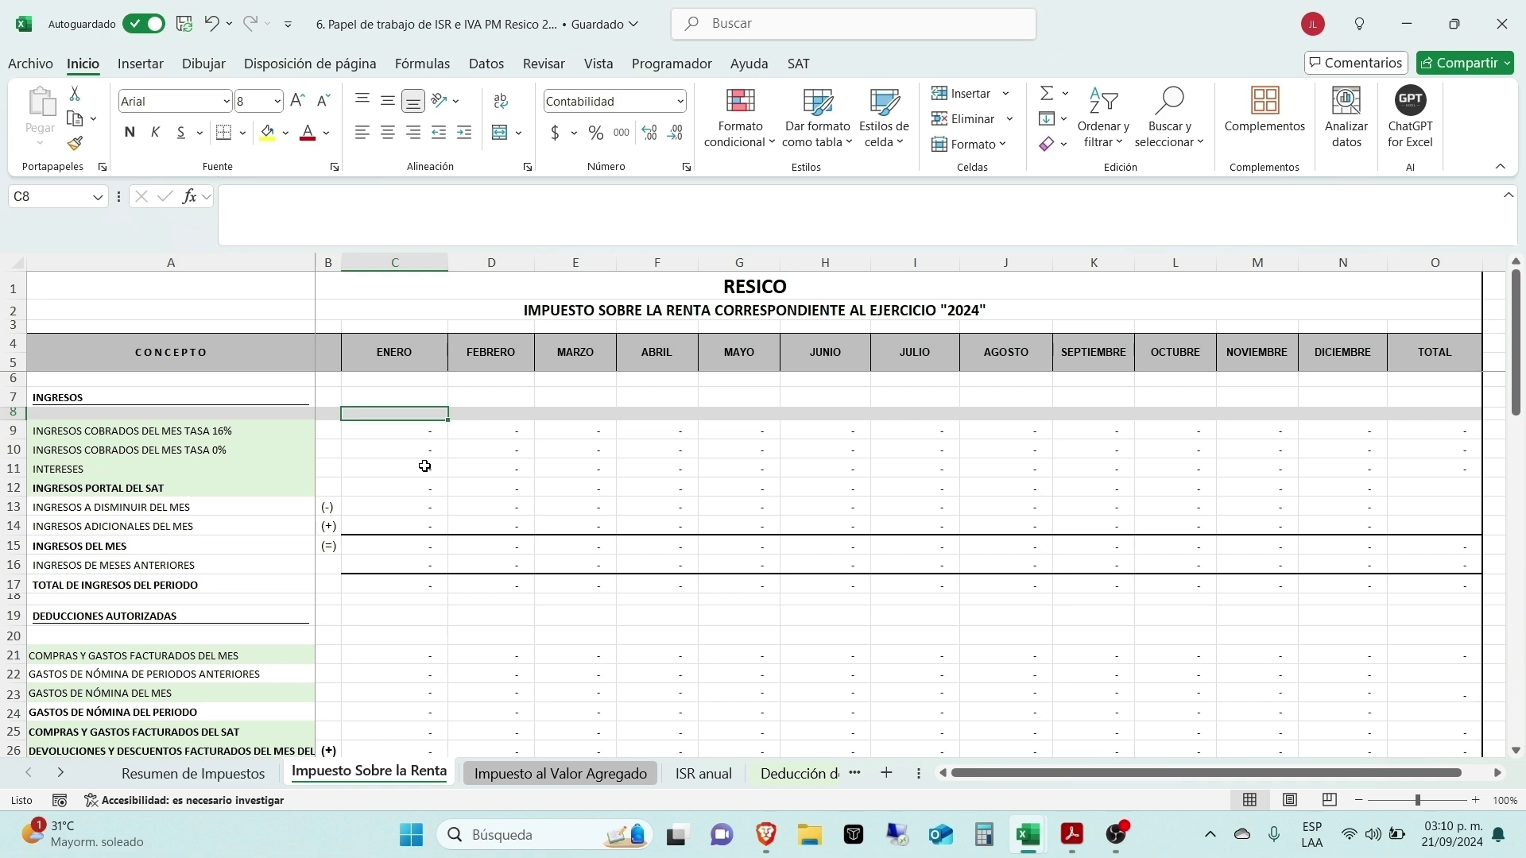
# Step: Review the concepts INTERESES, INGRESOS PORTAL DEL SAT and INGRESOS A DISMINUIR DEL MES in the income section
pyautogui.click(425, 466)
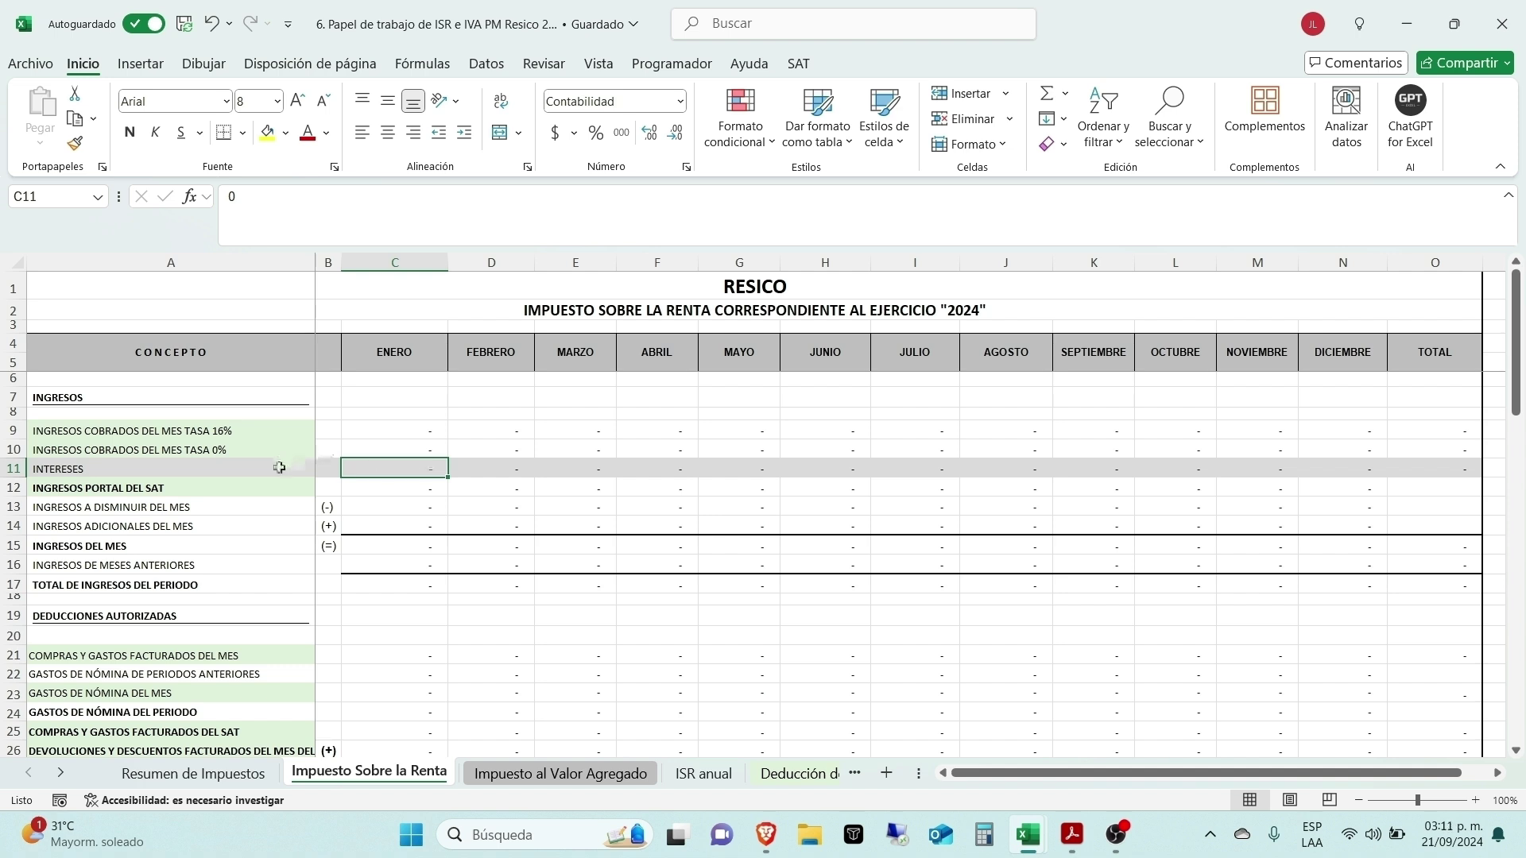
pyautogui.click(249, 486)
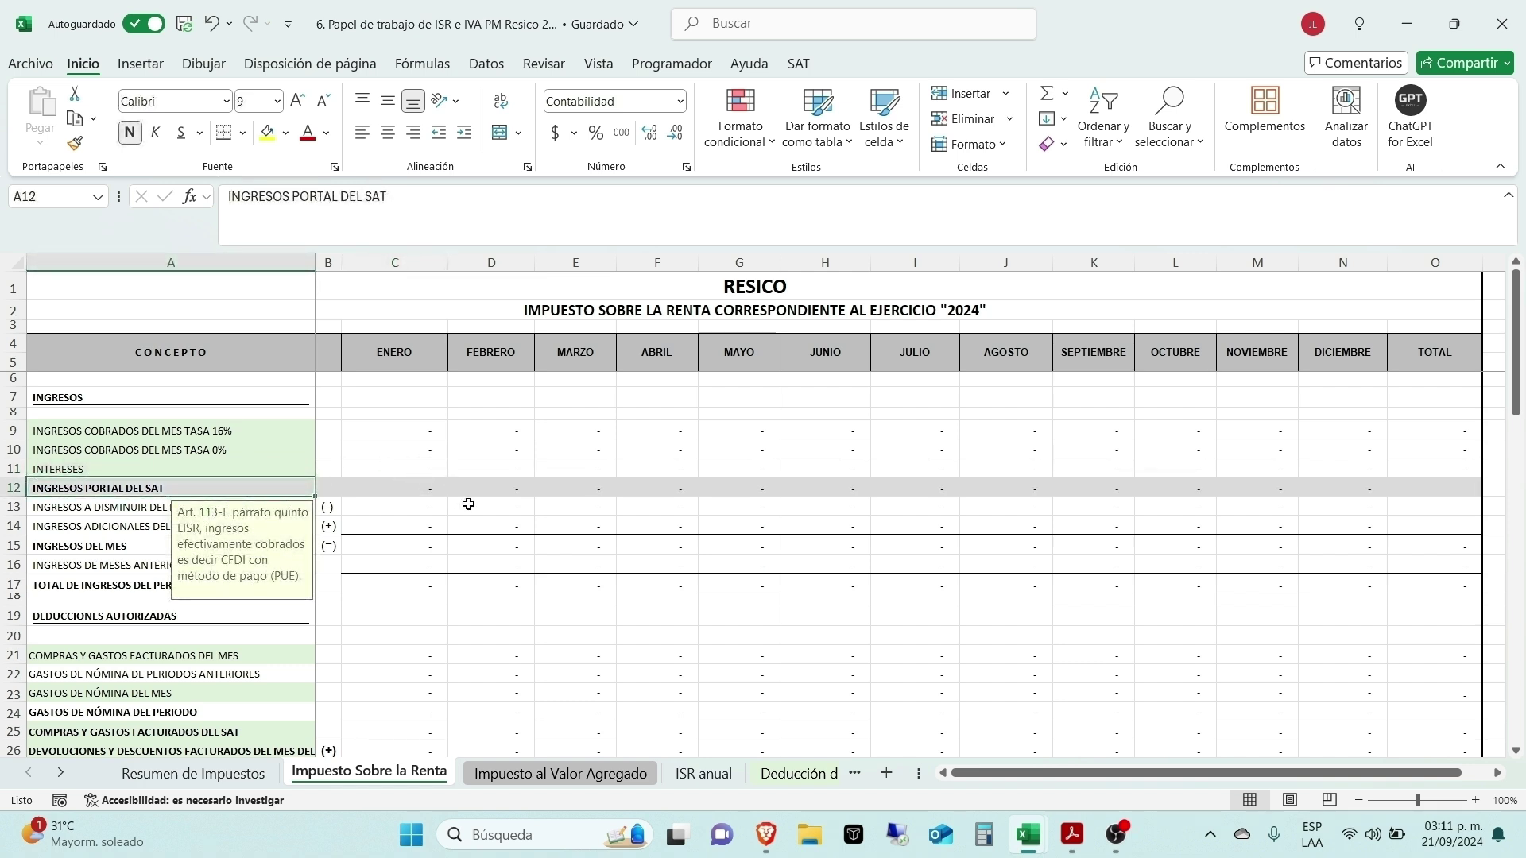
pyautogui.scroll(-1, 468, 505)
pyautogui.click(221, 450)
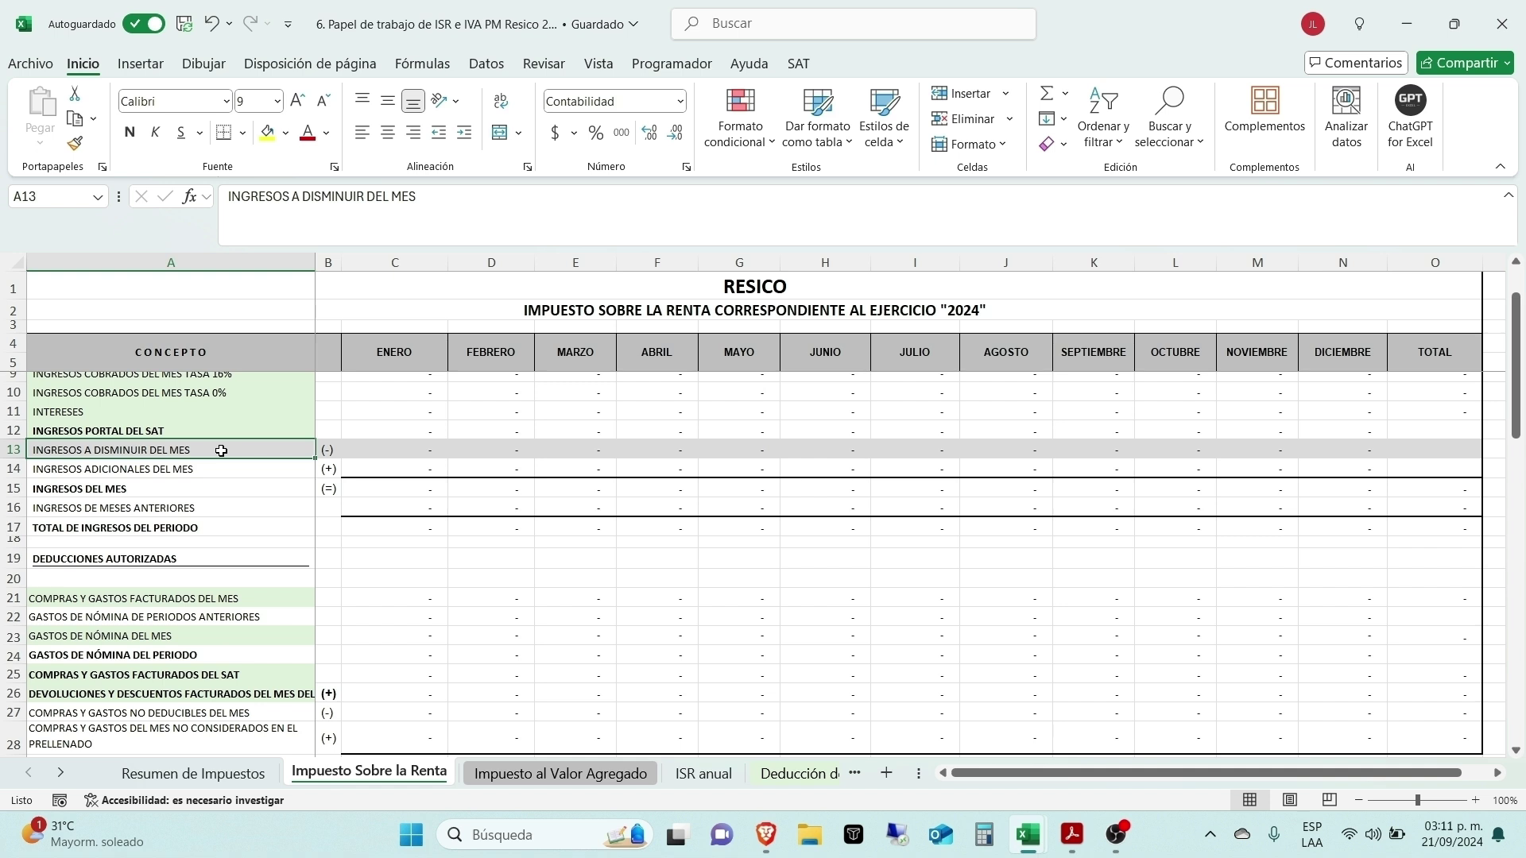
pyautogui.scroll(1, 221, 451)
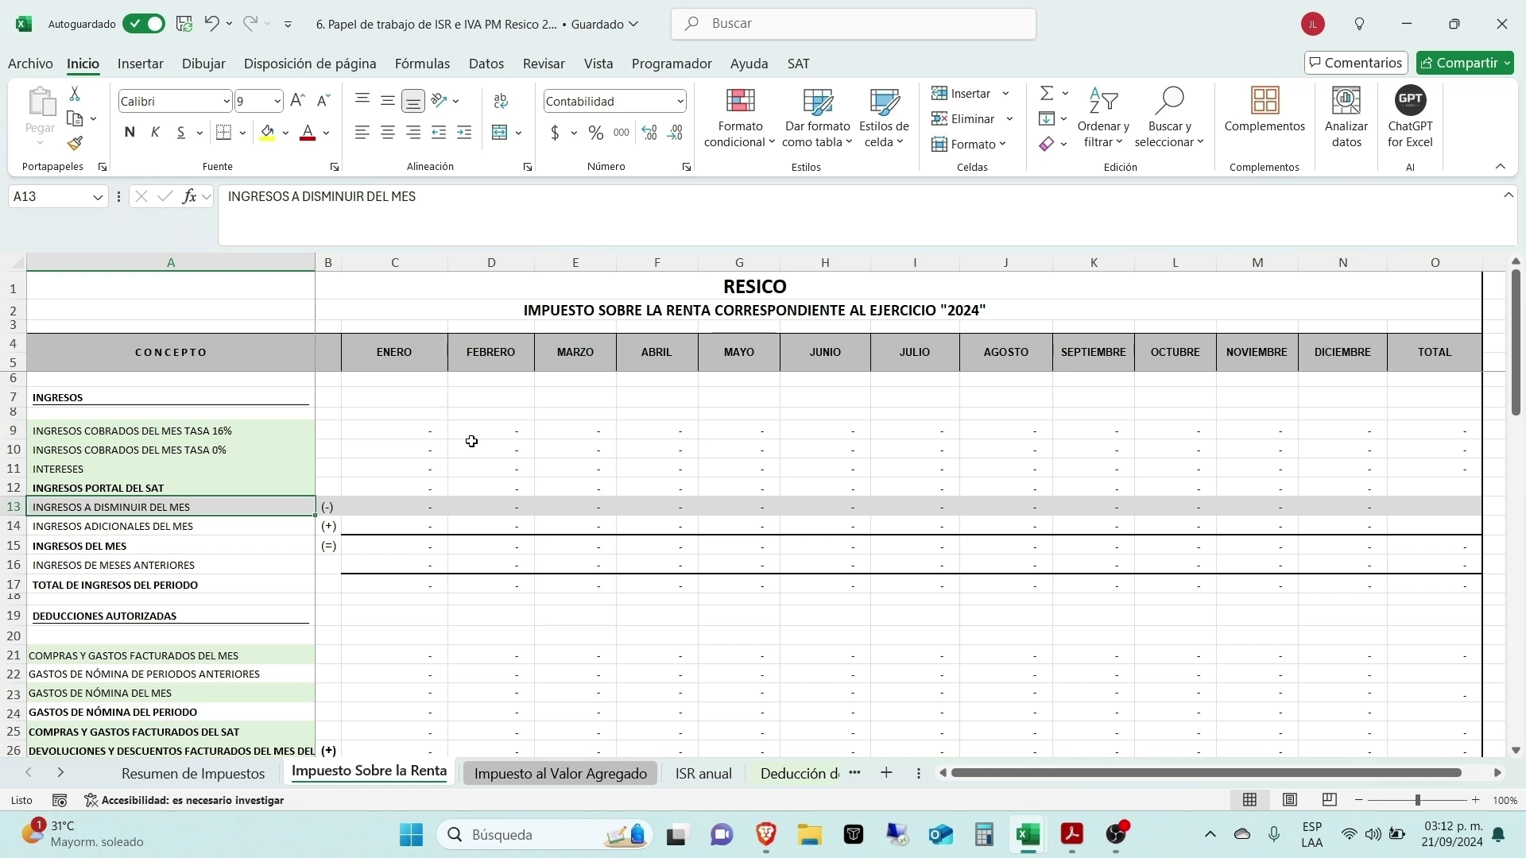
# Step: Inspect each argument of the January INGRESOS A DISMINUIR DEL MES formula in C13, leaving it unedited
pyautogui.click(377, 504)
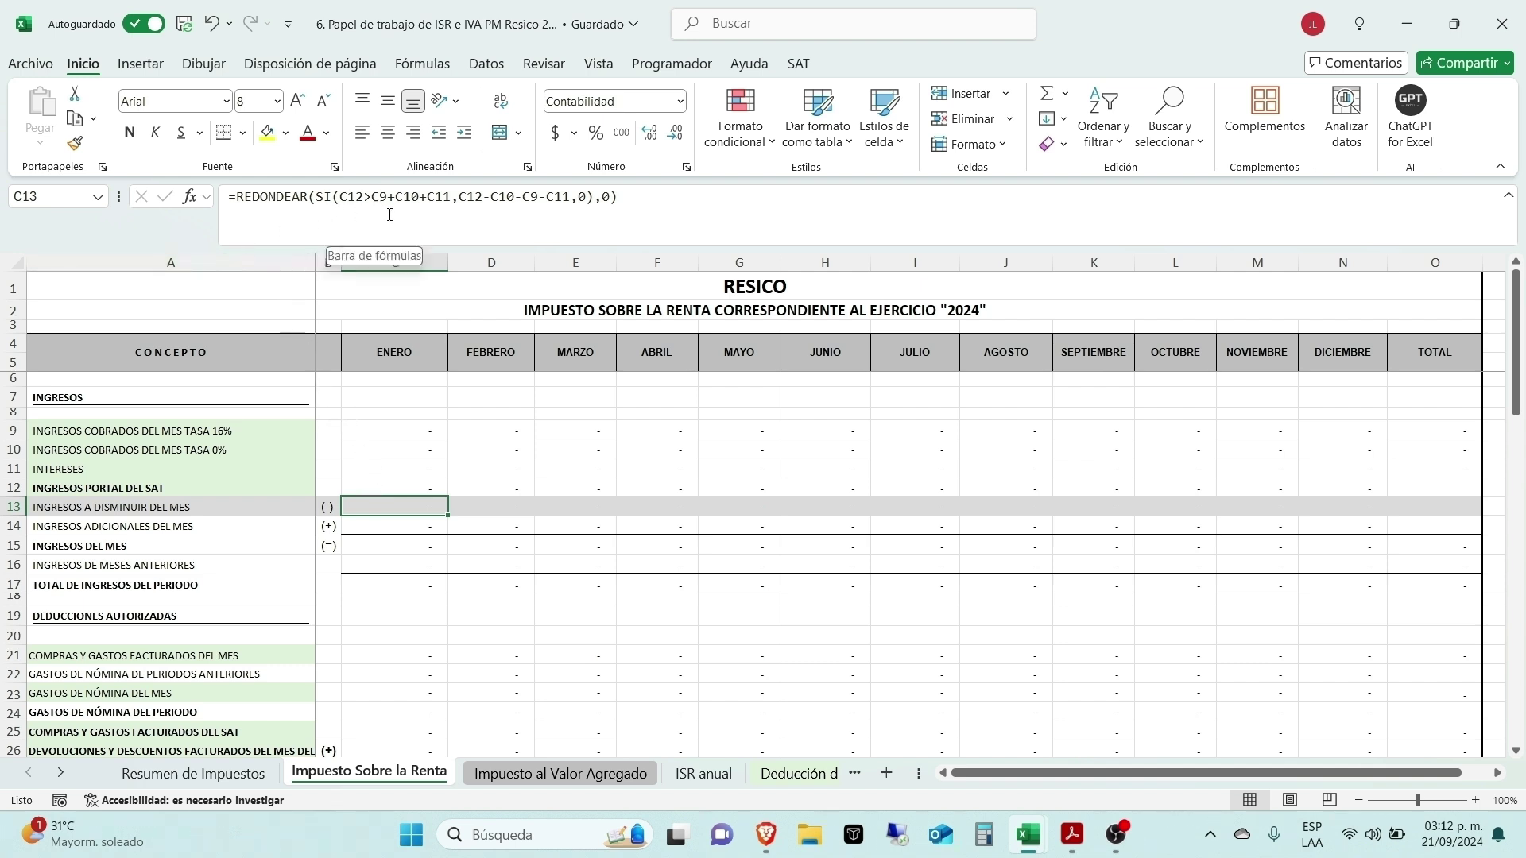
pyautogui.click(650, 205)
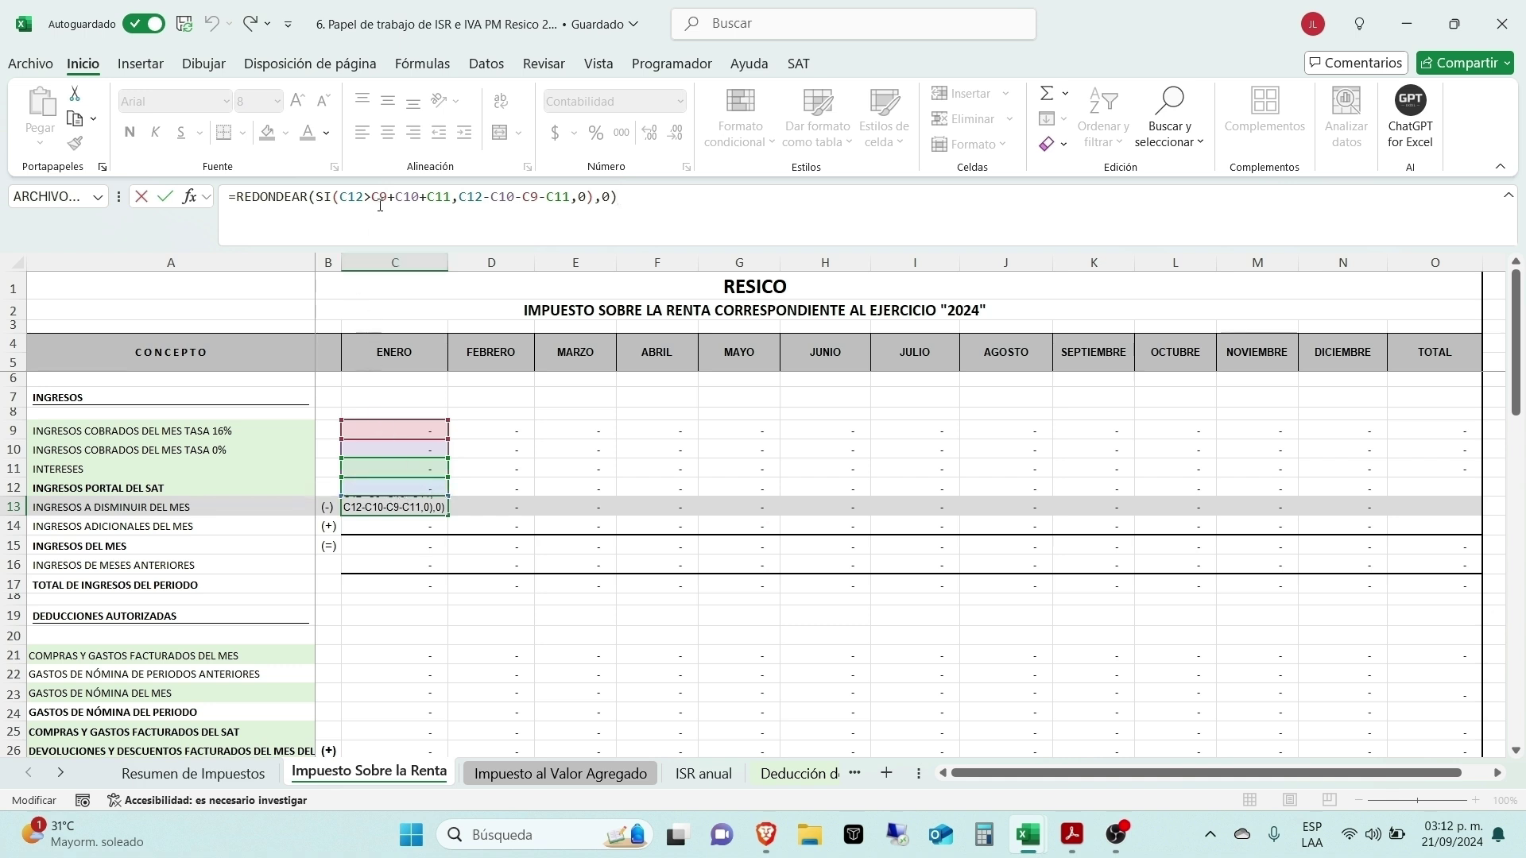
pyautogui.click(357, 196)
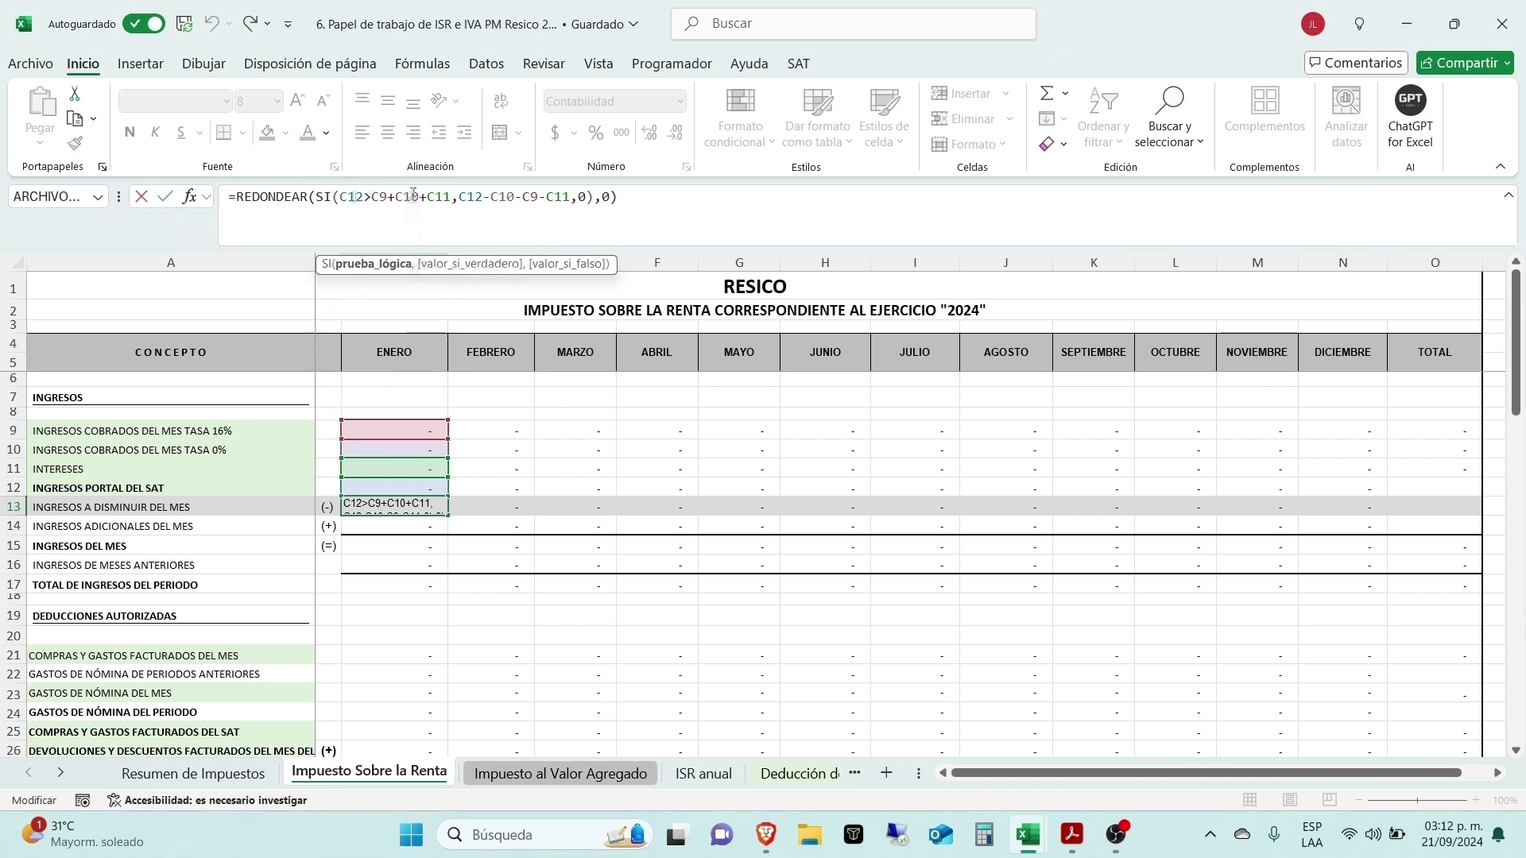
pyautogui.click(467, 199)
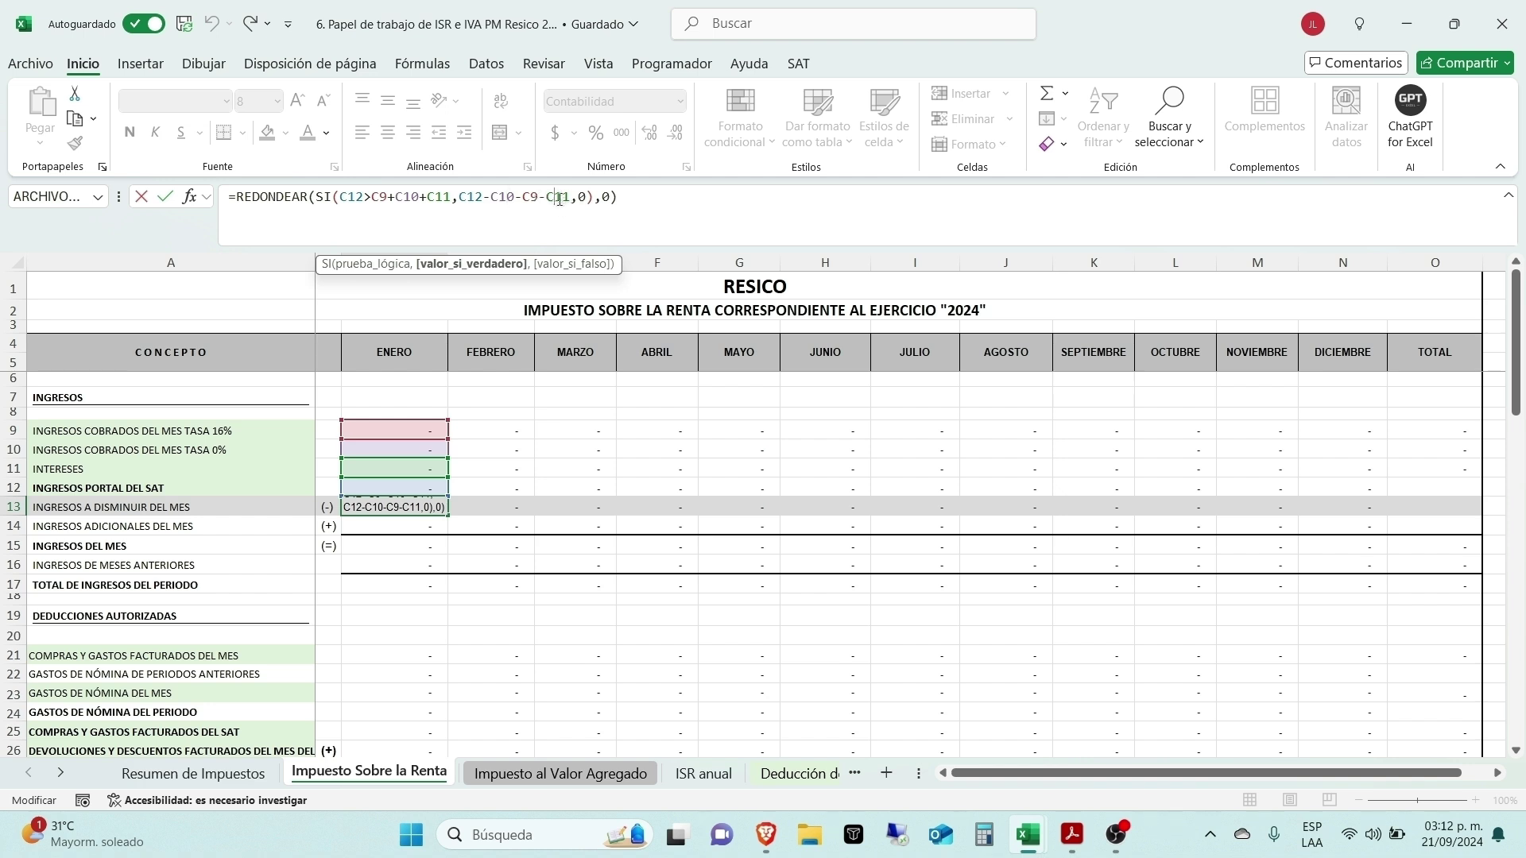
pyautogui.click(589, 197)
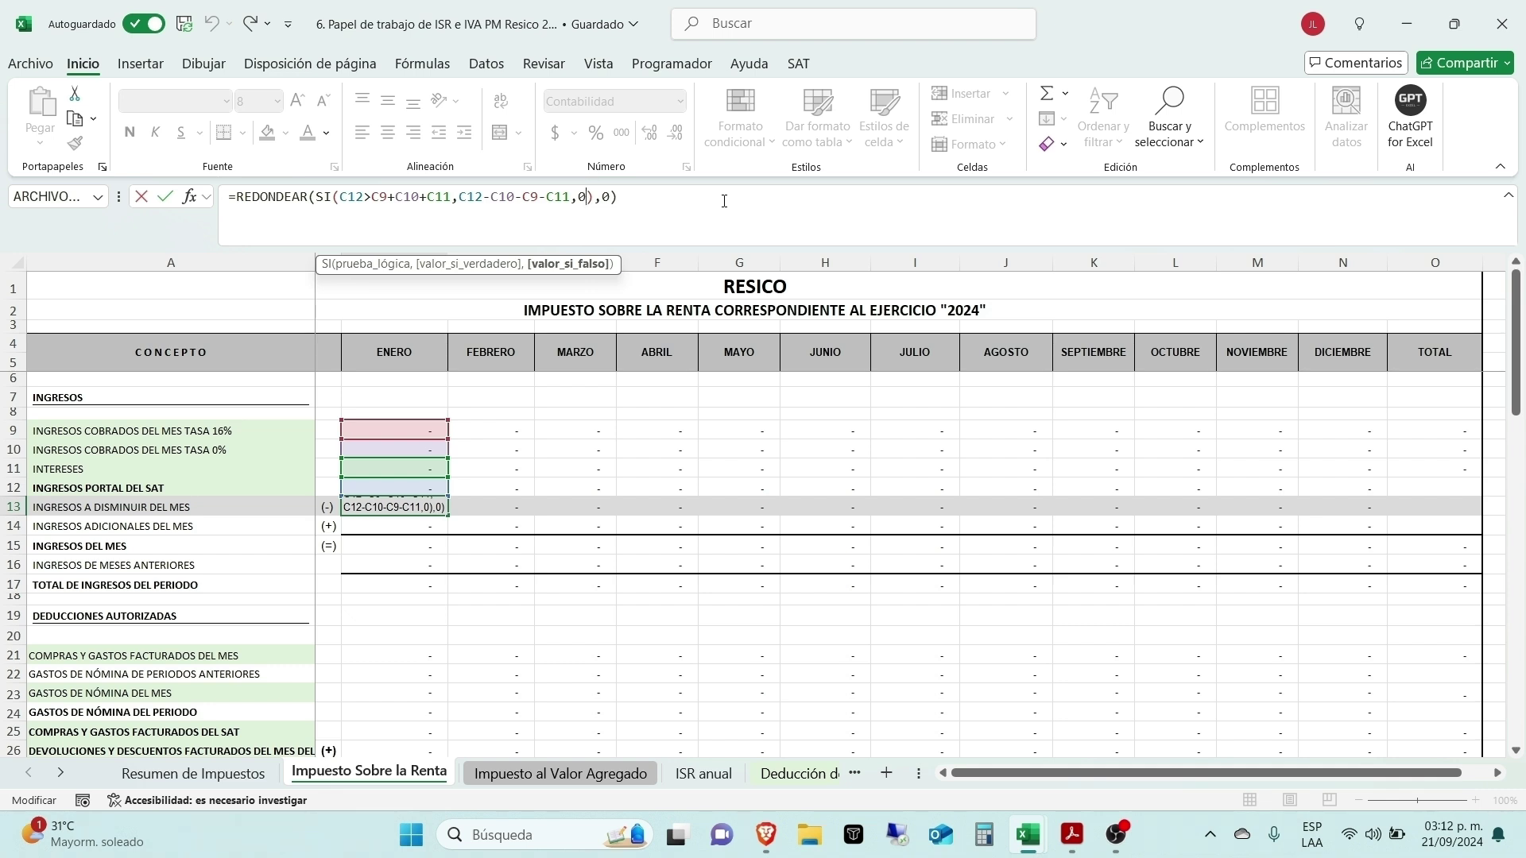
pyautogui.press('Return')
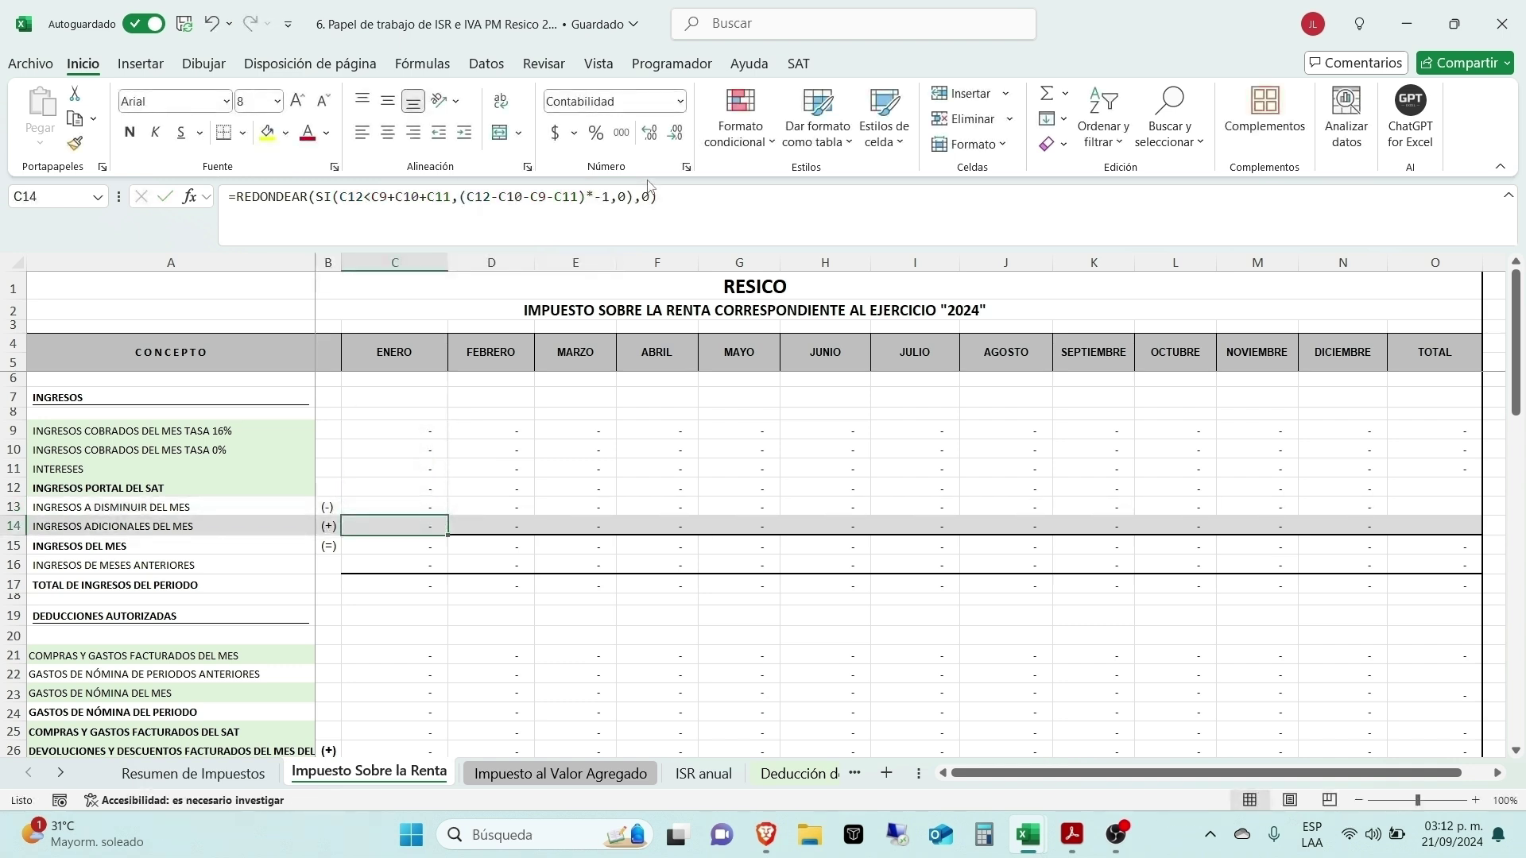
# Step: Inspect the condition and true-value argument of the January INGRESOS ADICIONALES DEL MES formula in C14, leaving it unedited
pyautogui.click(351, 197)
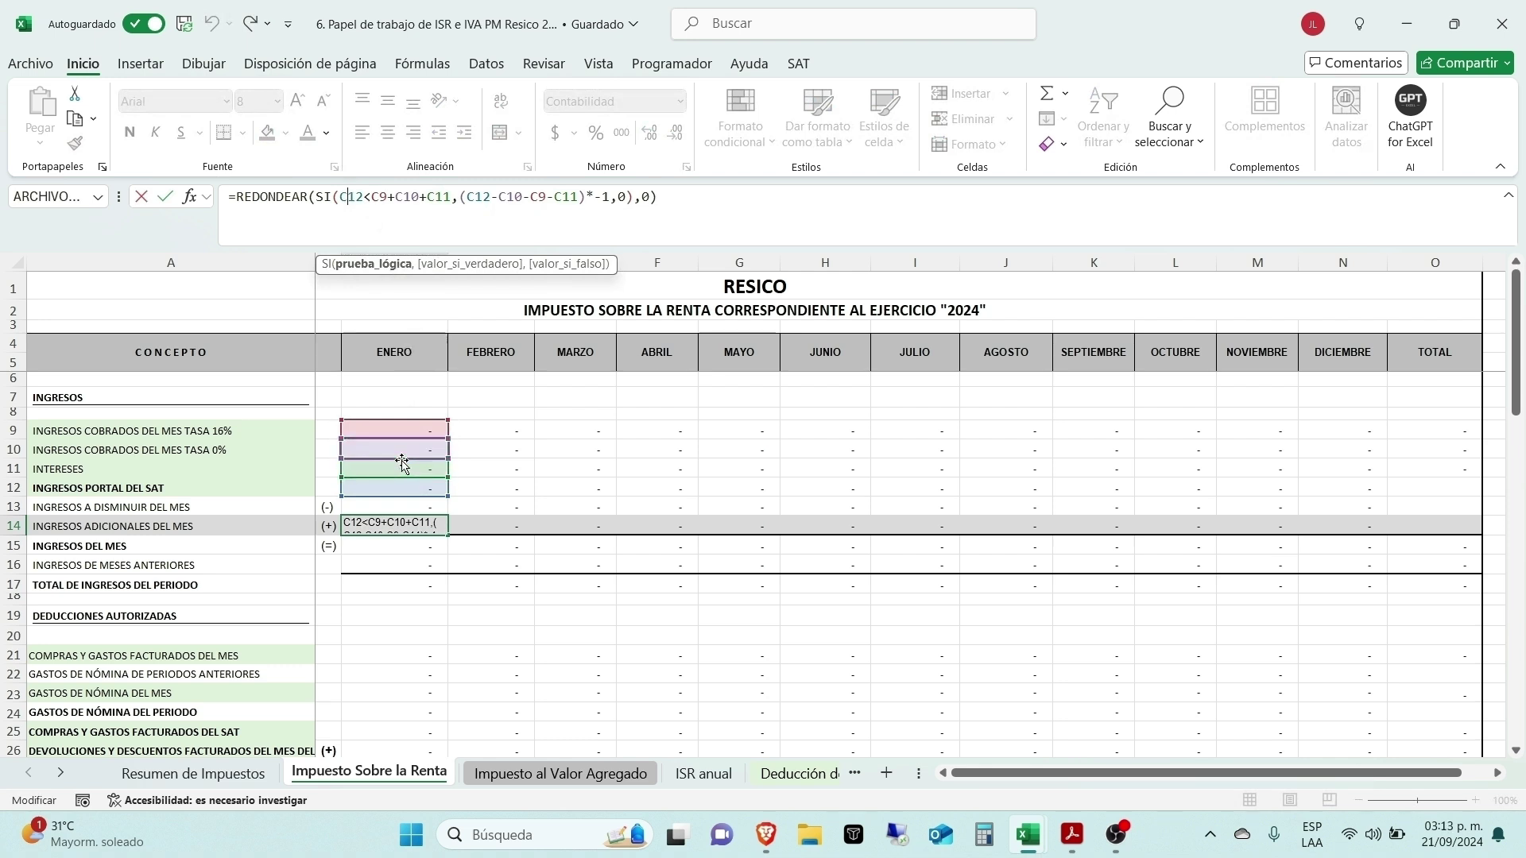
pyautogui.click(486, 196)
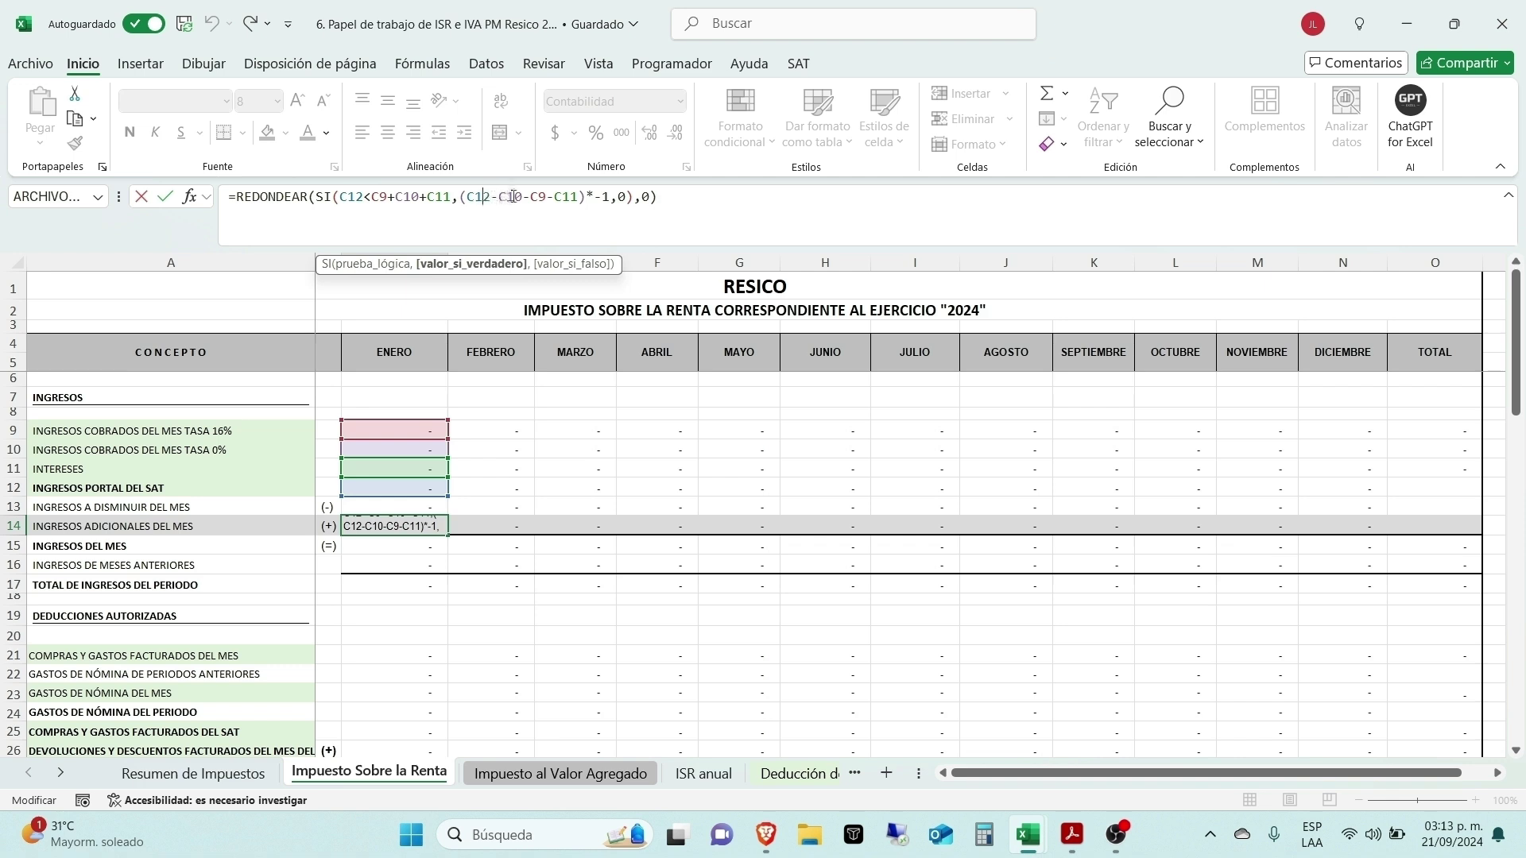
pyautogui.click(521, 197)
pyautogui.press('Return')
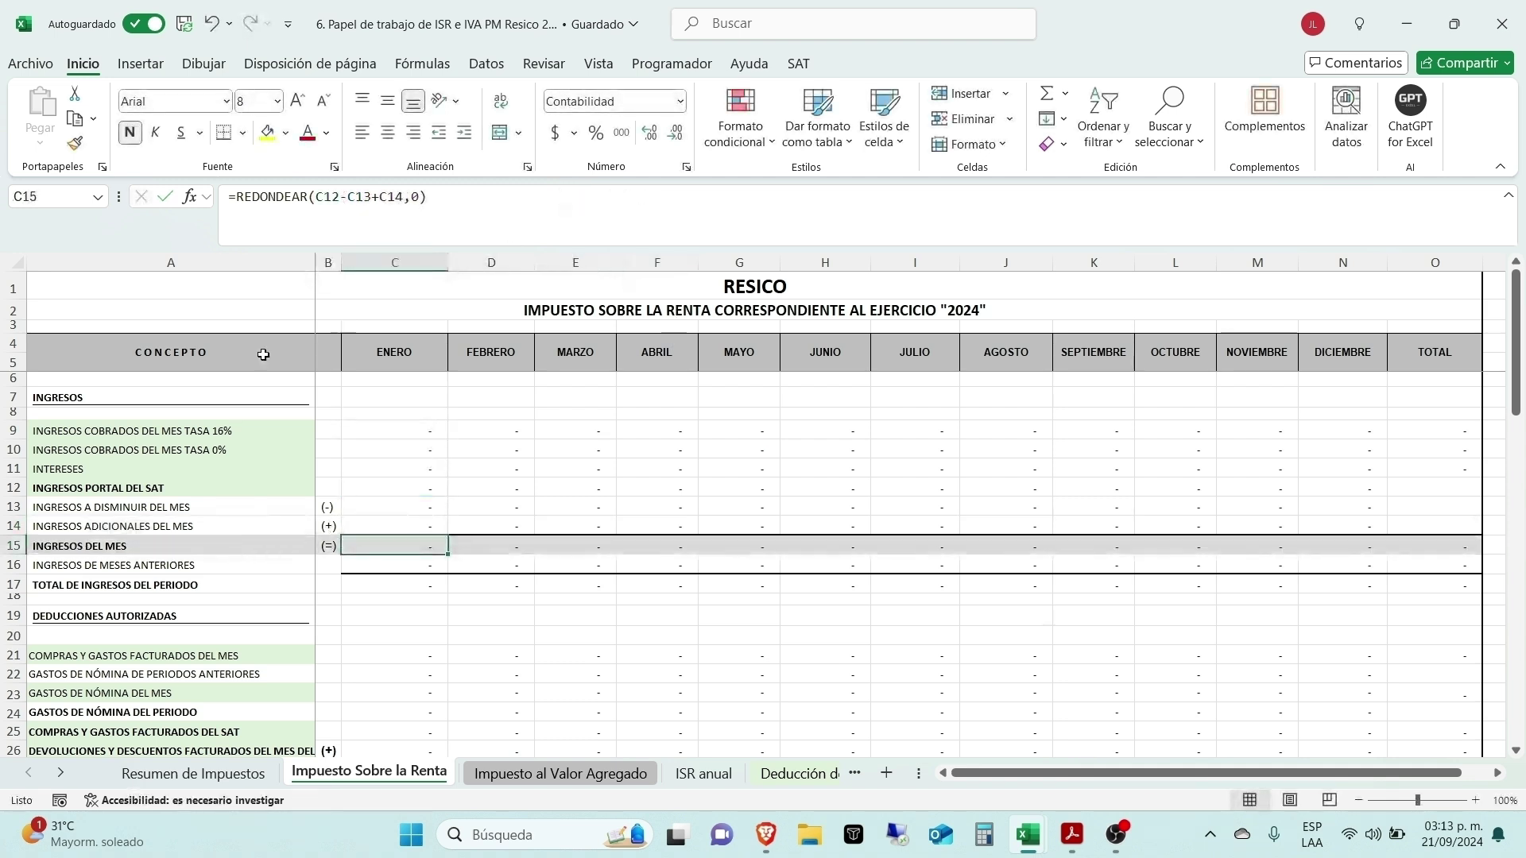
# Step: Check the January contents of INGRESOS DEL MES, INGRESOS DE MESES ANTERIORES and TOTAL DE INGRESOS DEL PERIODO in C15 to C17
pyautogui.click(161, 545)
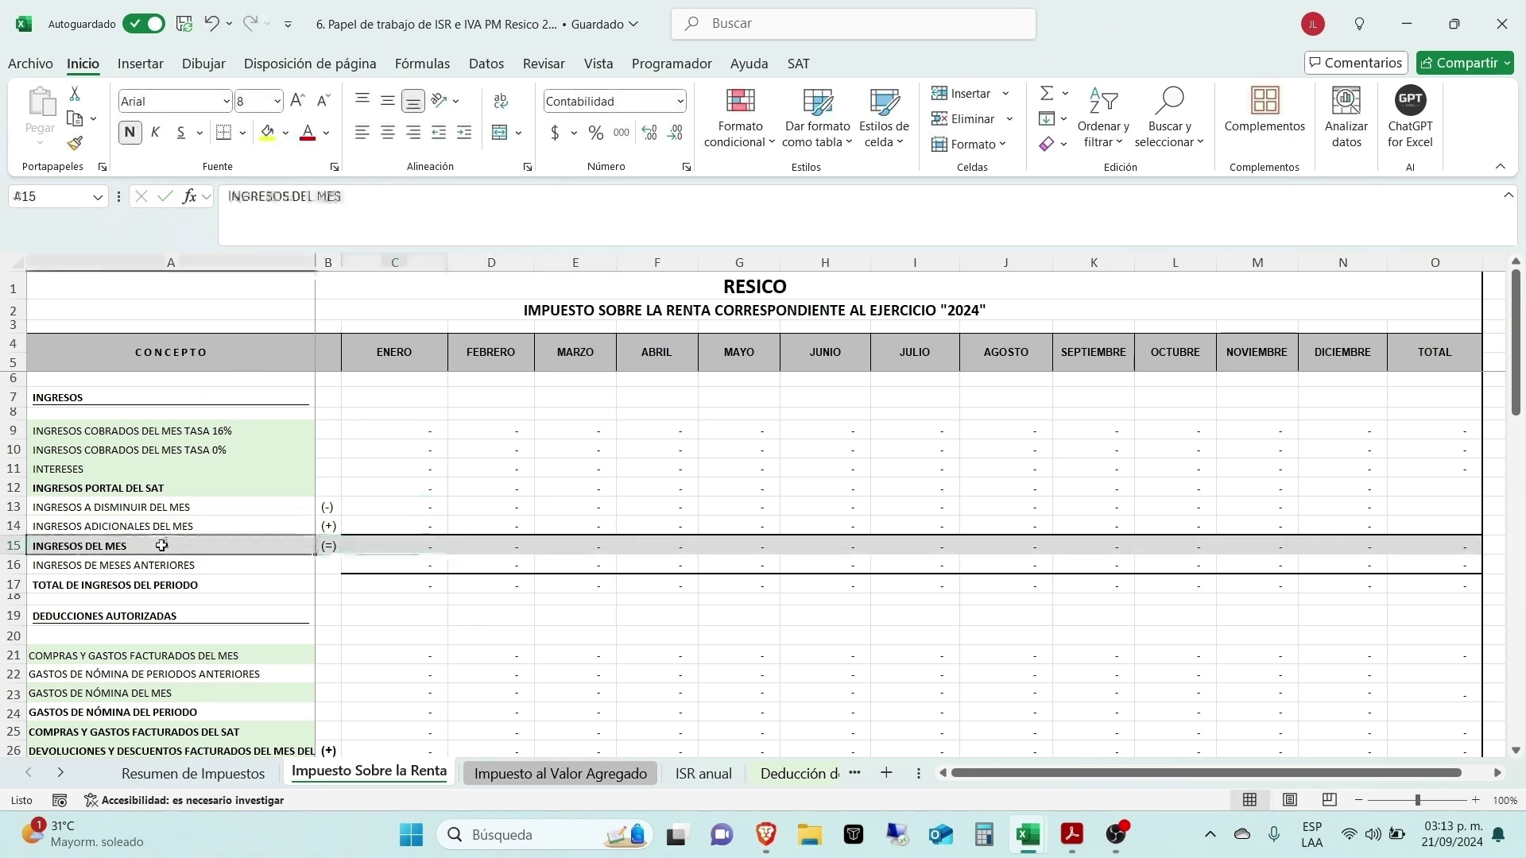
pyautogui.click(382, 544)
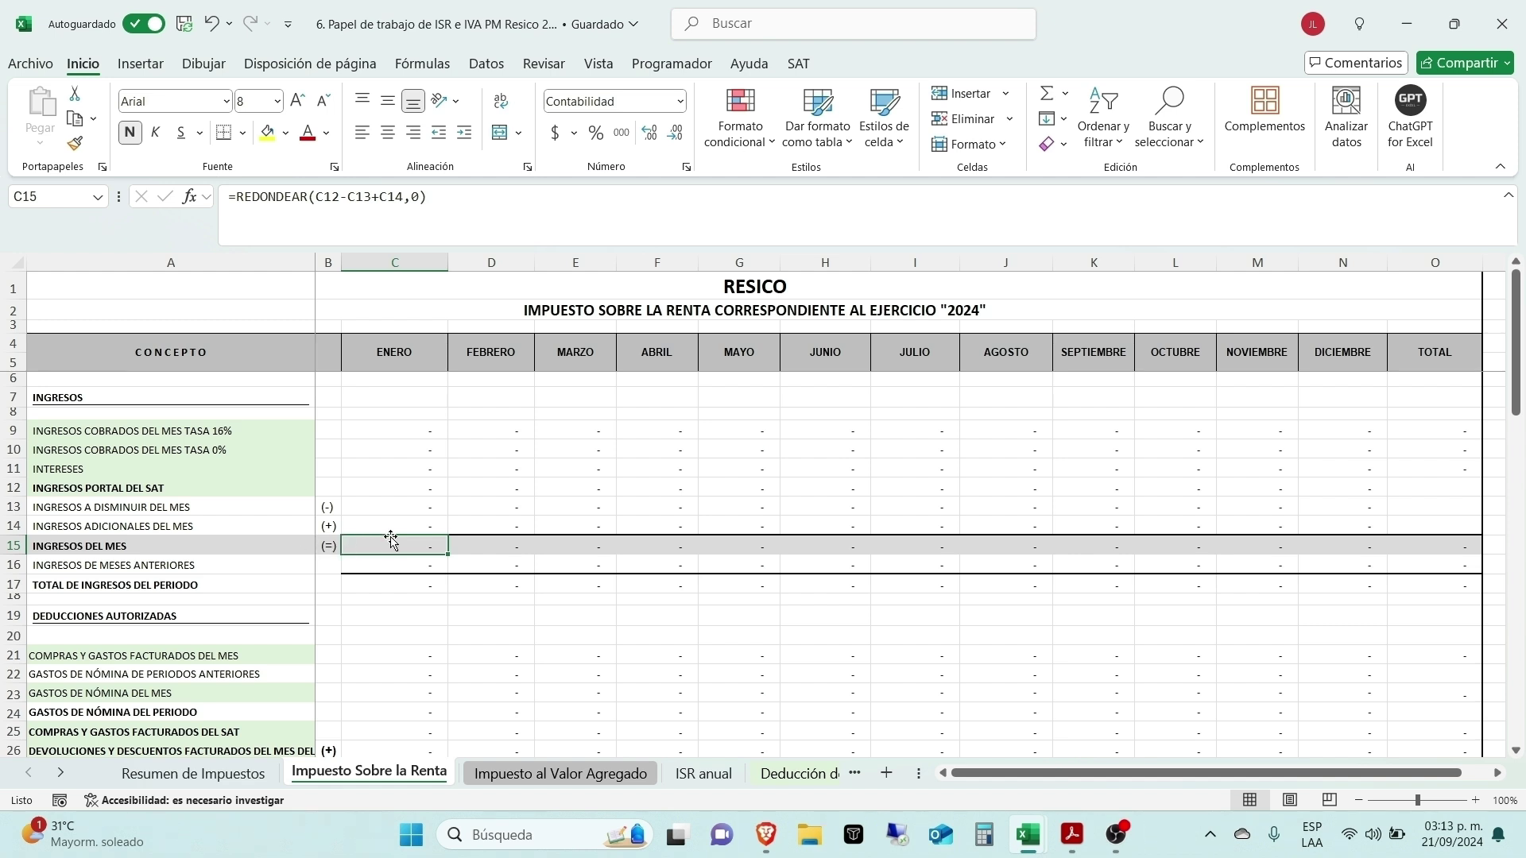
pyautogui.click(378, 567)
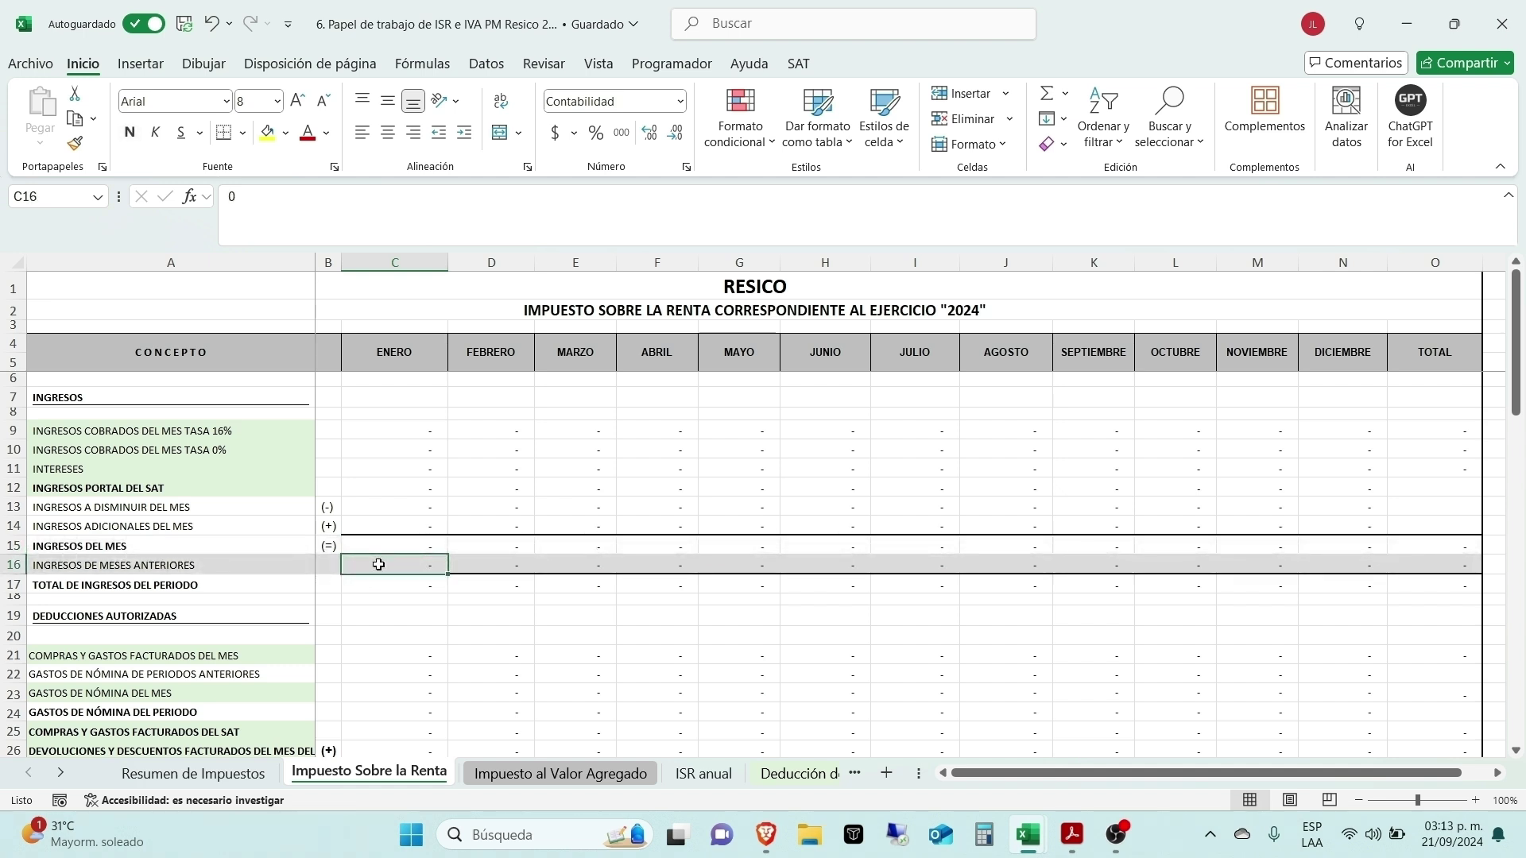
pyautogui.click(376, 584)
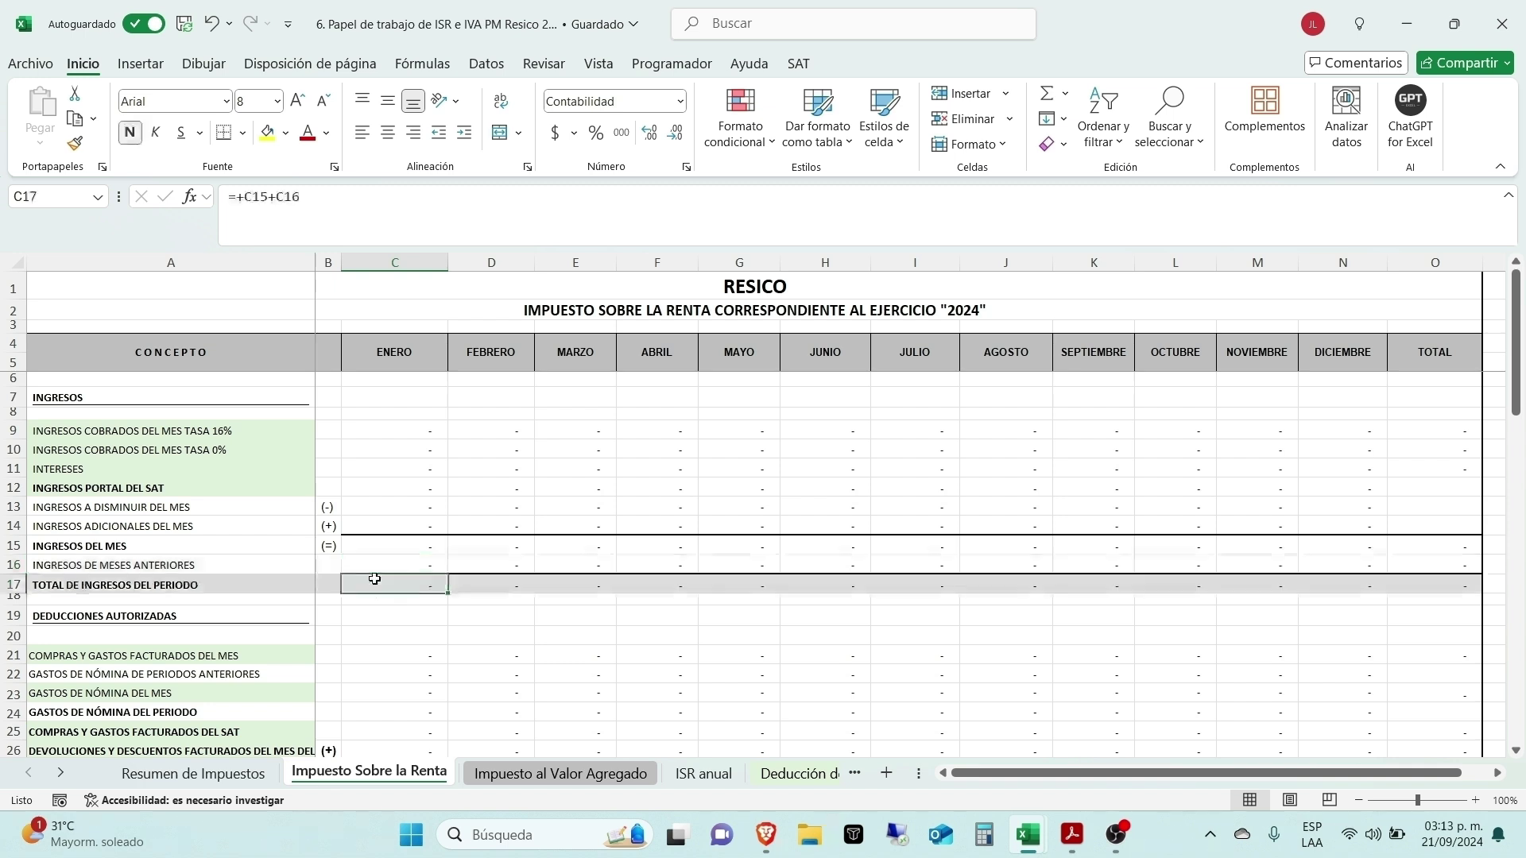
# Step: Enter January test values of 100000 for INGRESOS COBRADOS DEL MES TASA 16% in C9 and 80000 for INGRESOS PORTAL DEL SAT in C12
pyautogui.click(399, 433)
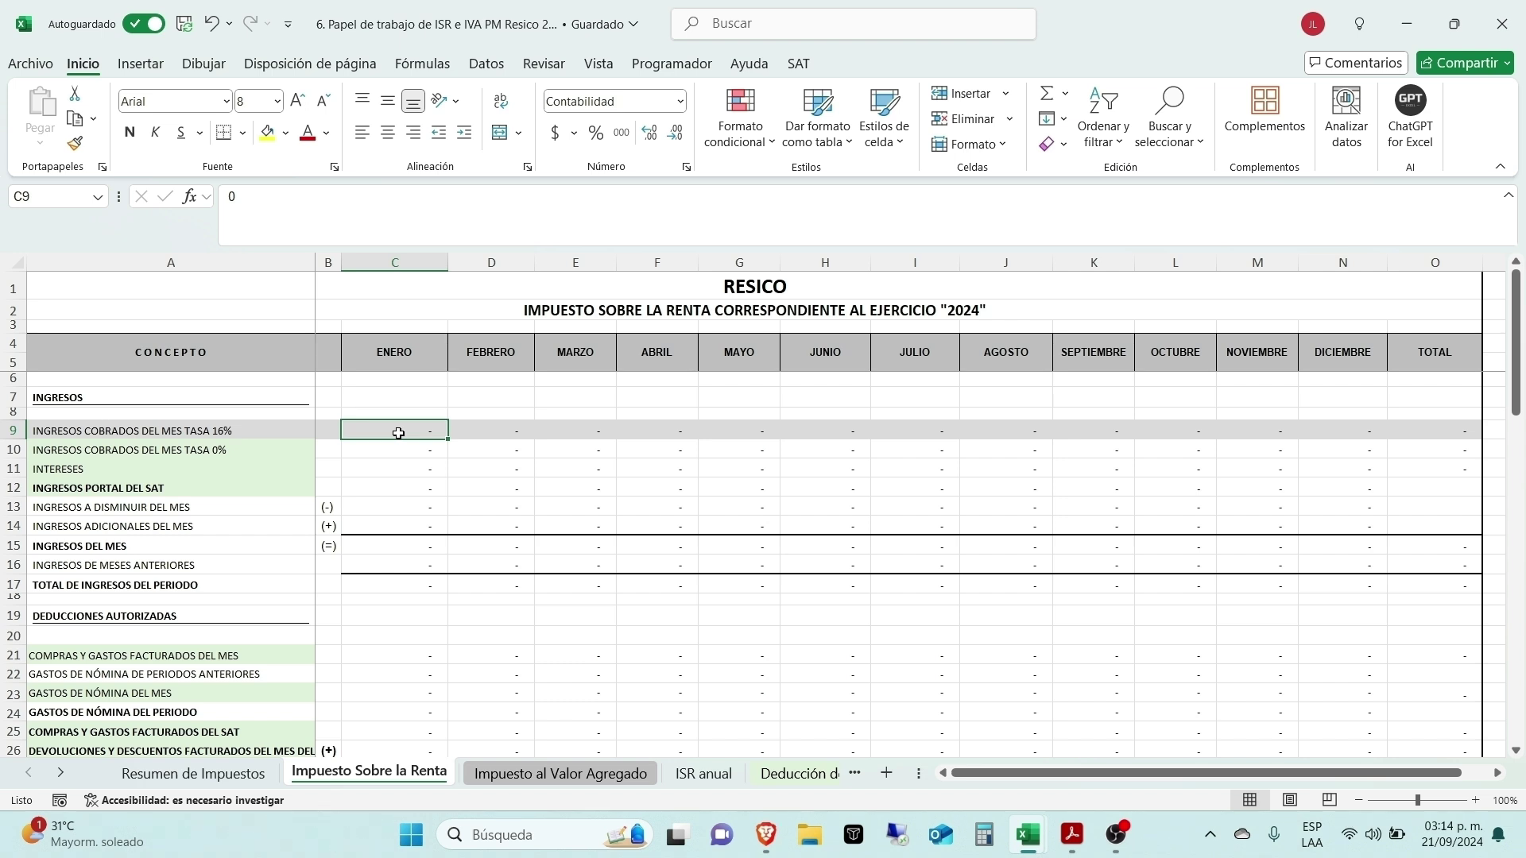
pyautogui.write('1000000')
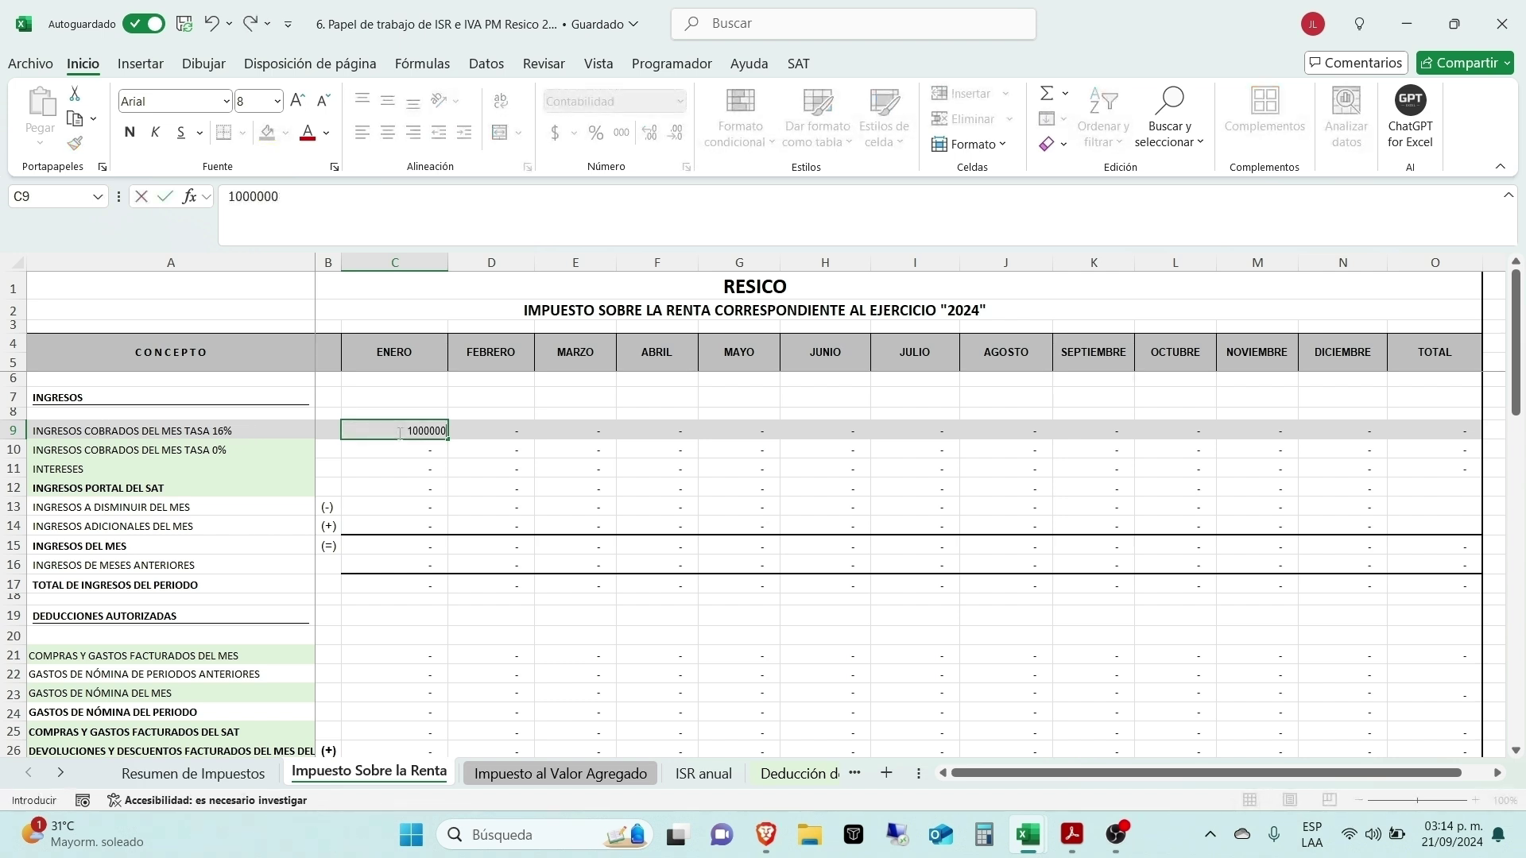
pyautogui.press('BackSpace')
pyautogui.press('Return')
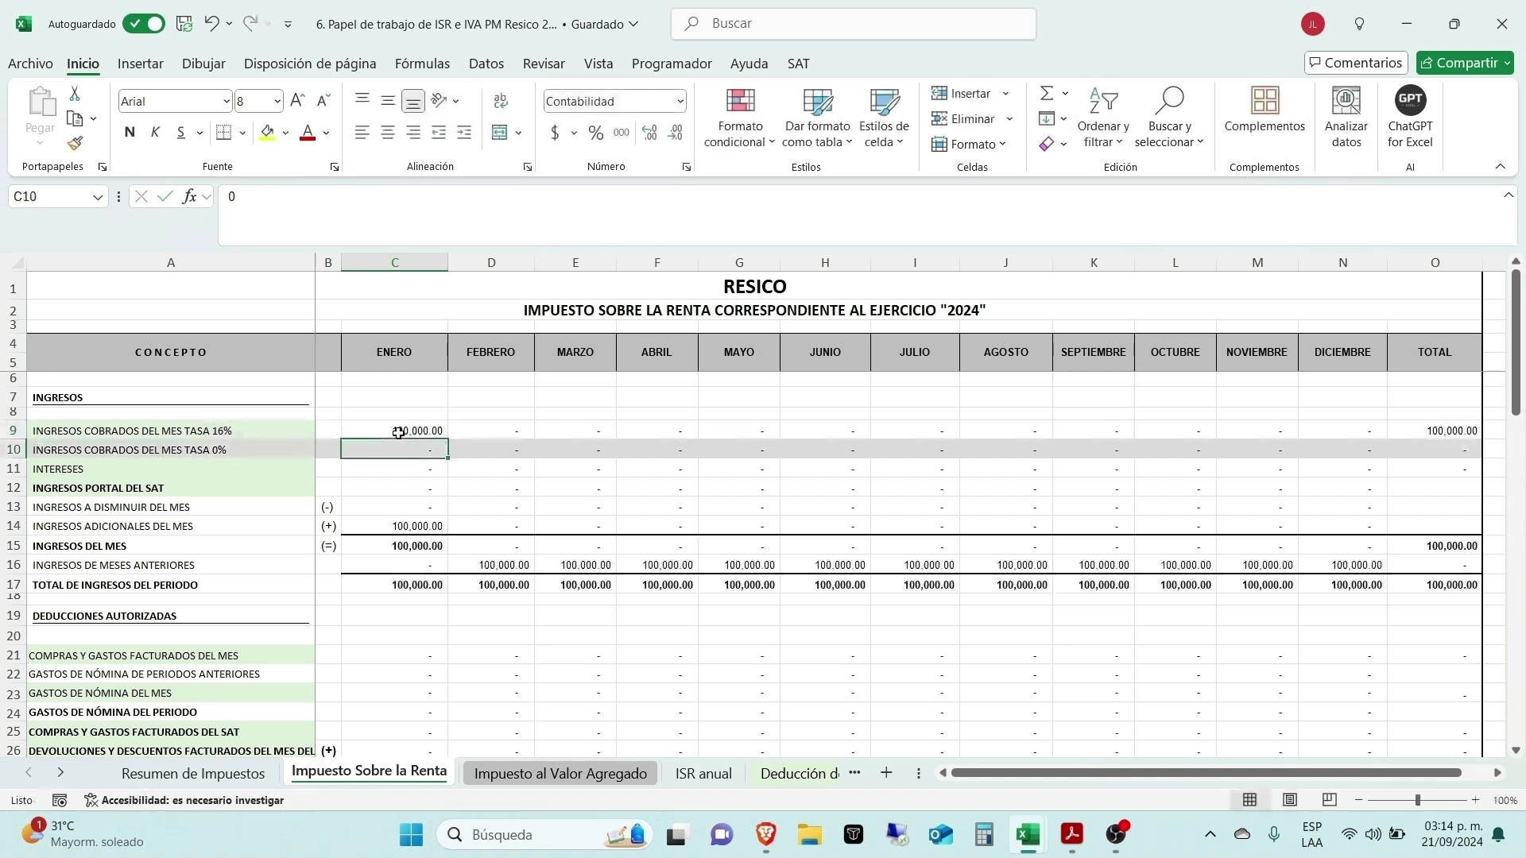
pyautogui.click(379, 486)
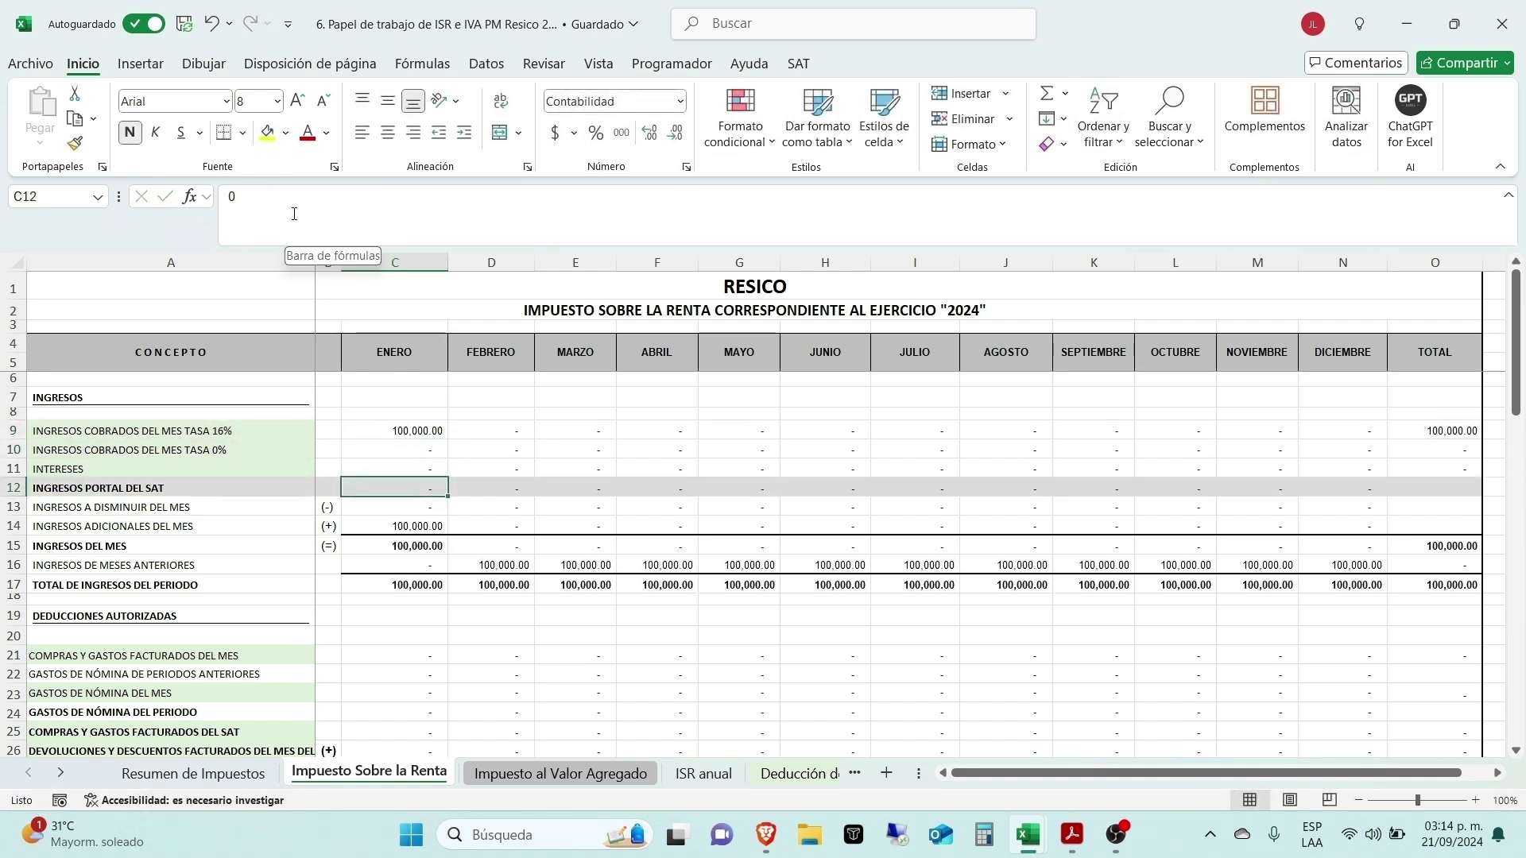
pyautogui.write('80000')
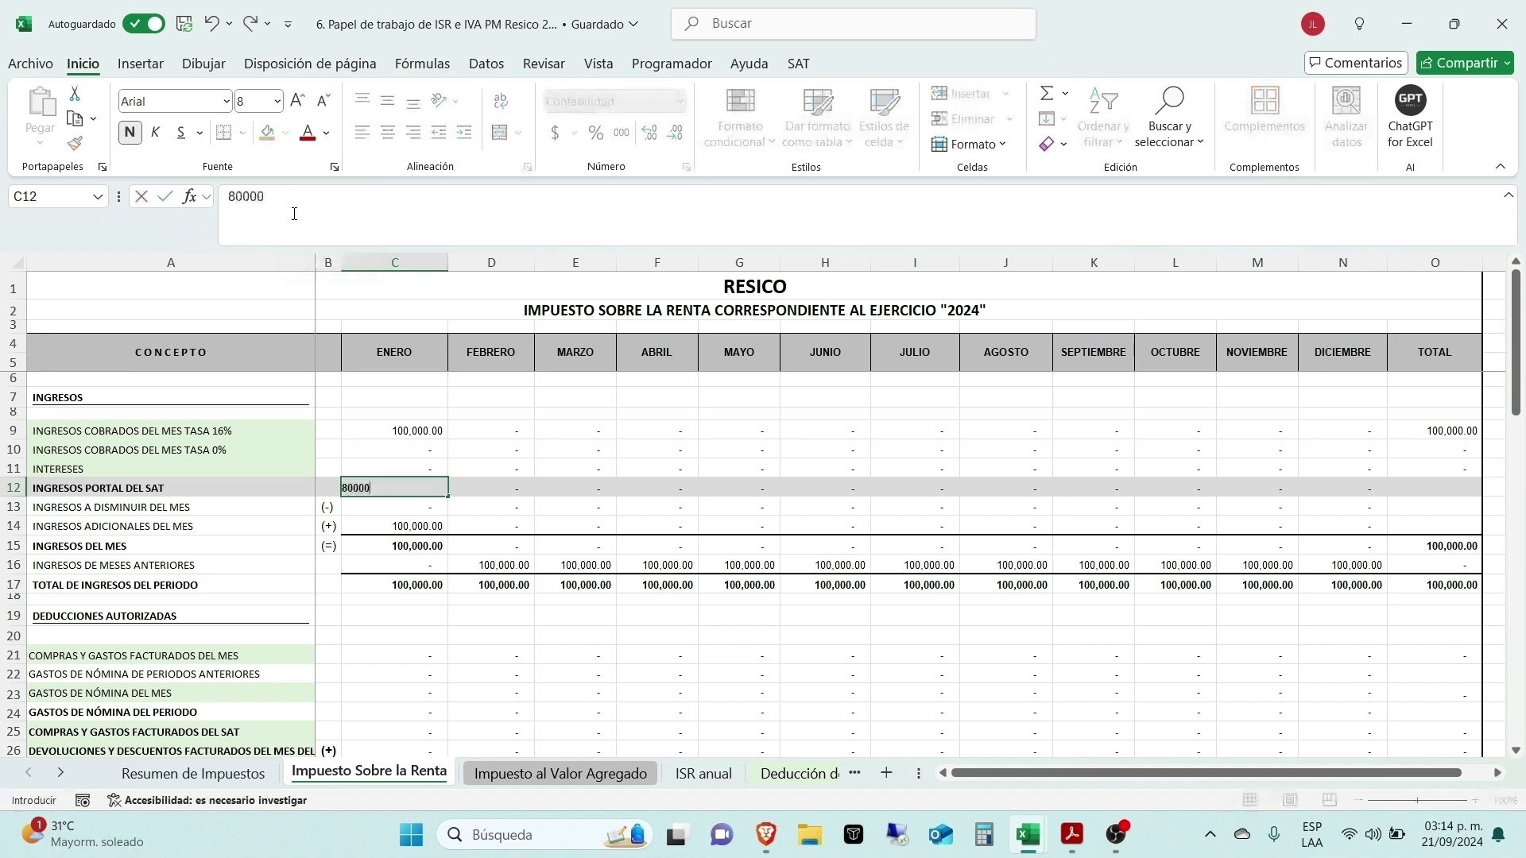
pyautogui.press('Return')
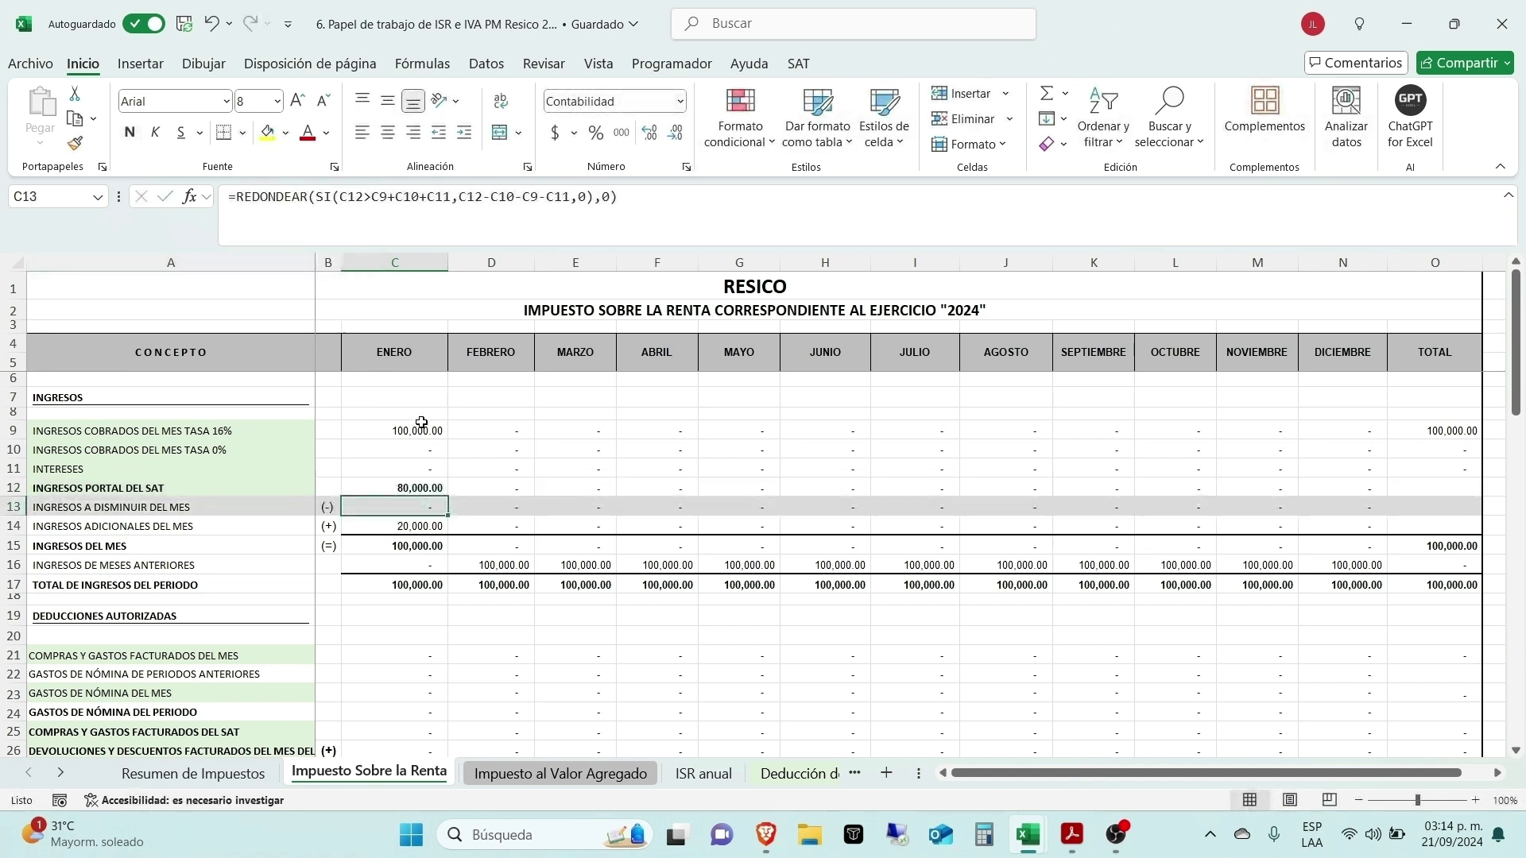
# Step: Compare the January income in C9 and the concepts in A9:A11 with the INGRESOS PORTAL DEL SAT amount in C12
pyautogui.click(418, 432)
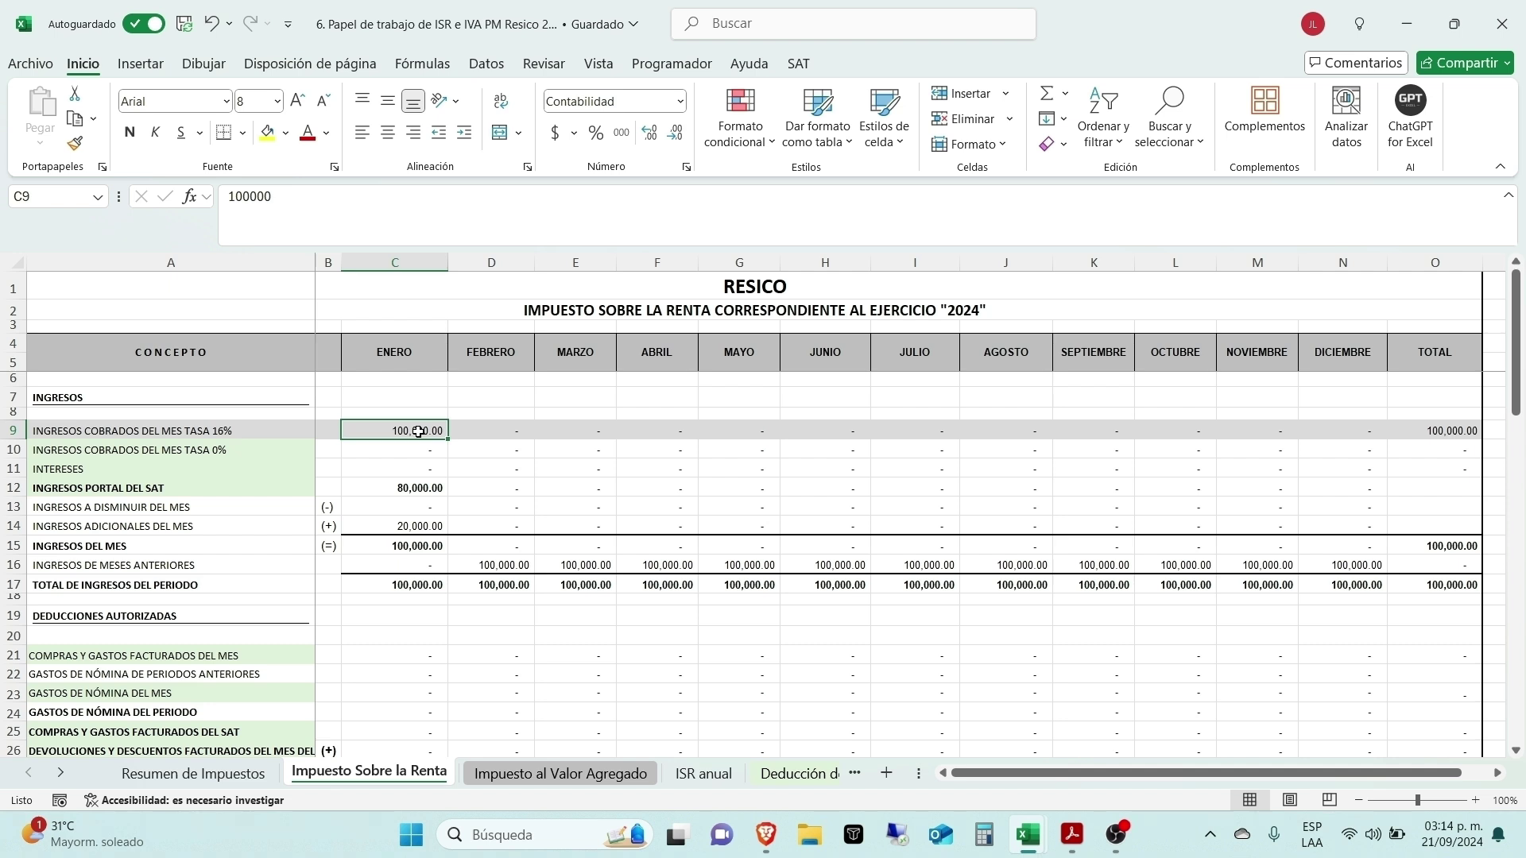
pyautogui.click(222, 437)
pyautogui.moveTo(222, 440); pyautogui.dragTo(225, 469)
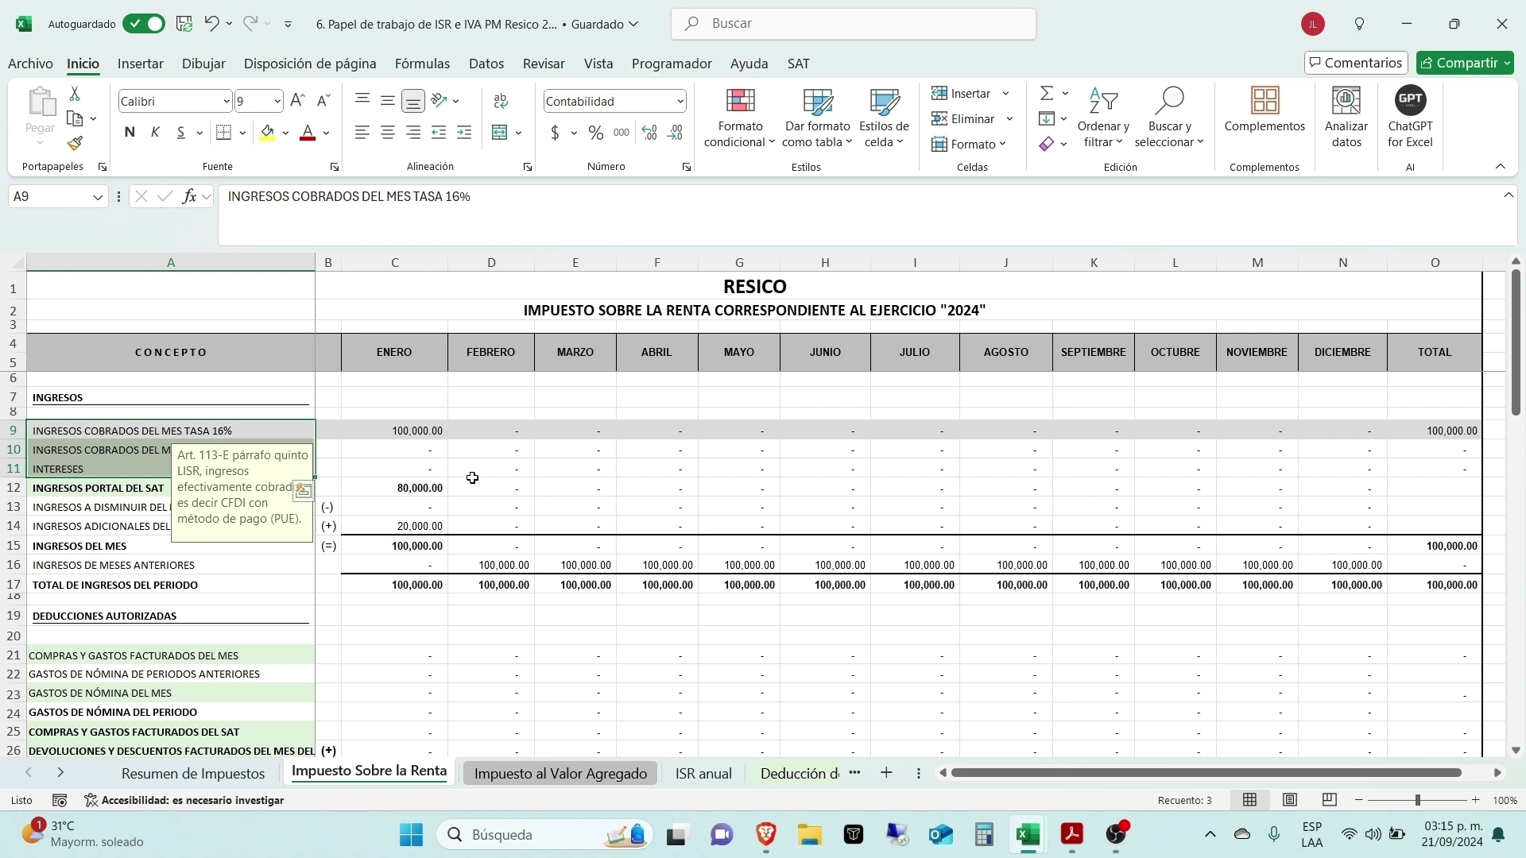
pyautogui.click(393, 488)
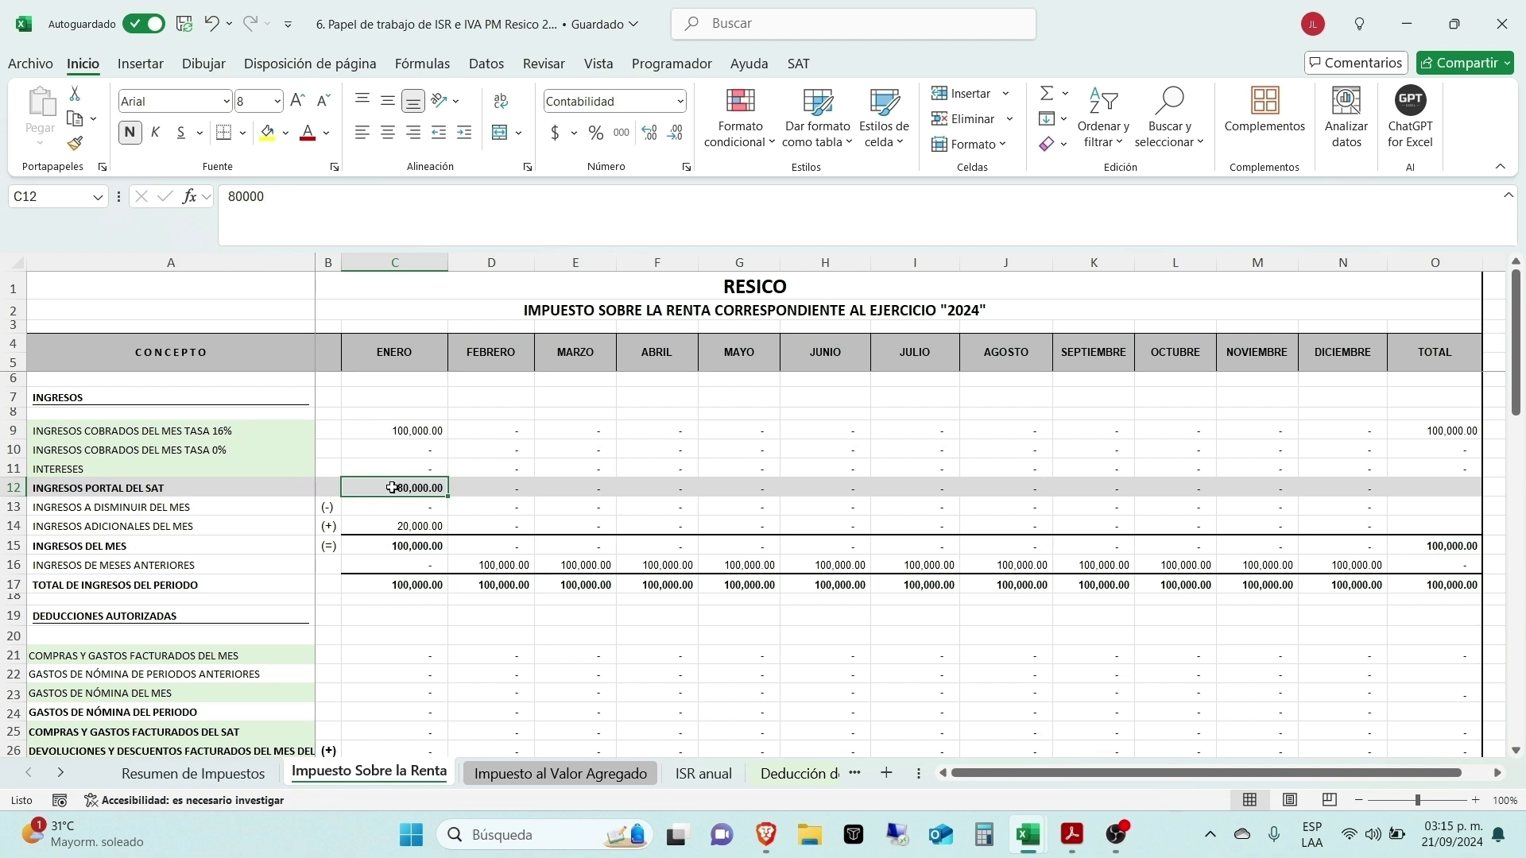
# Step: Compare the January amounts in C9 and C12 with the INGRESOS ADICIONALES DEL MES formula in C14
pyautogui.click(407, 429)
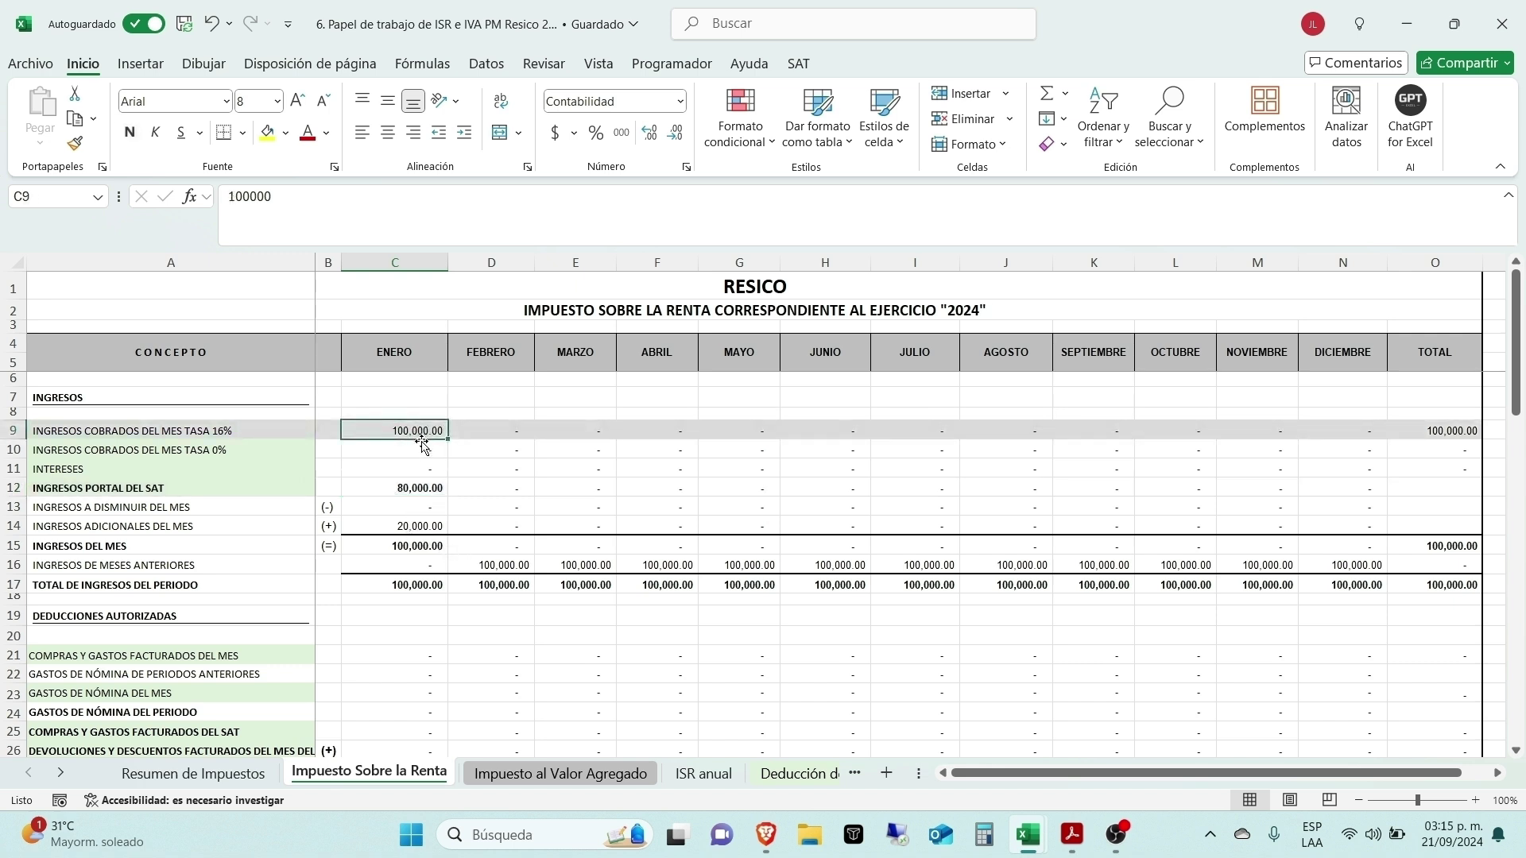
pyautogui.click(427, 487)
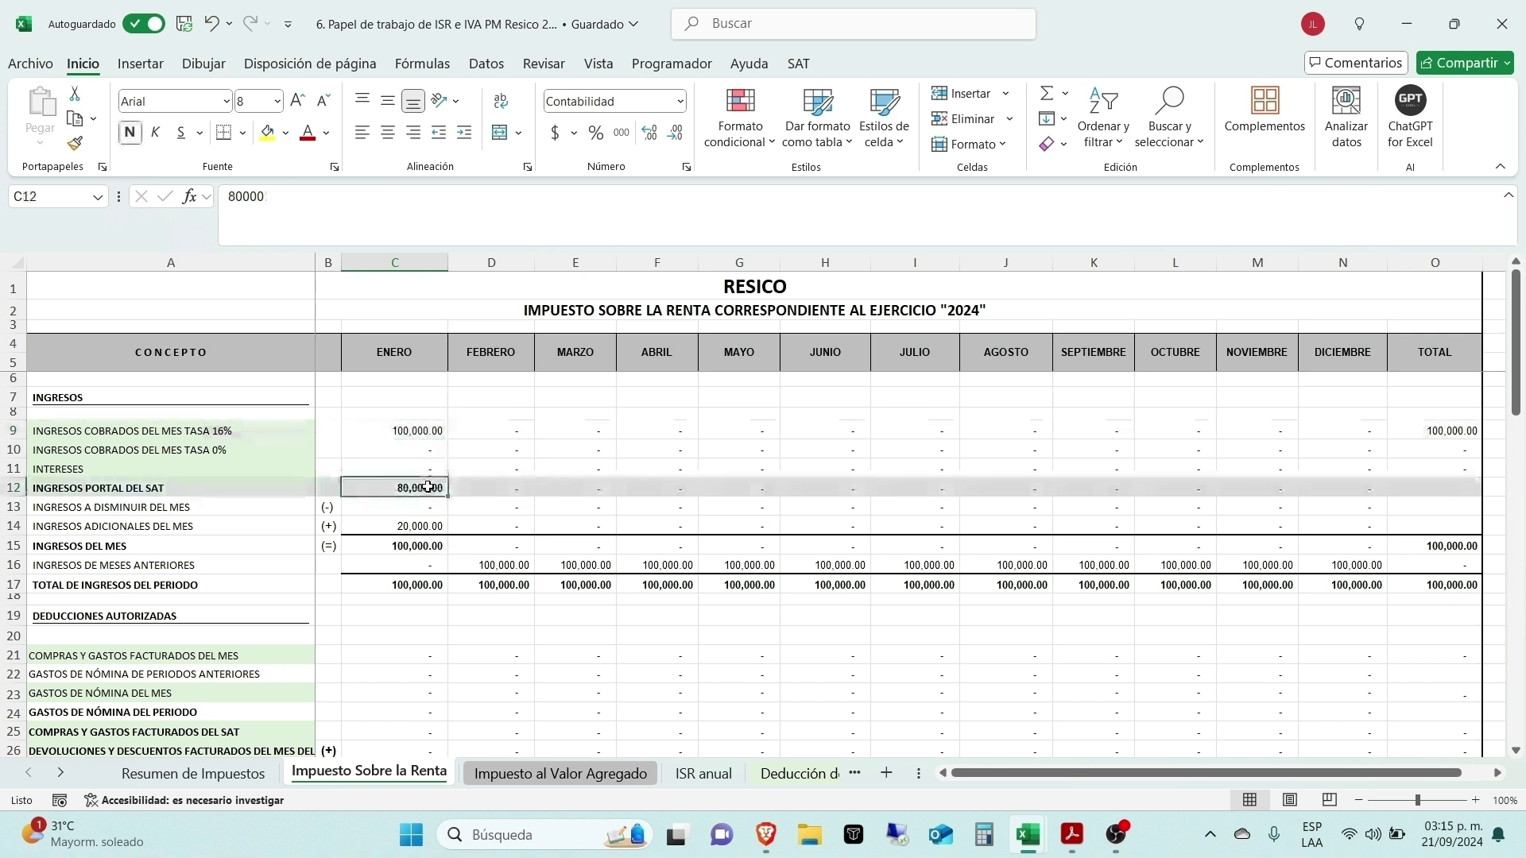
pyautogui.click(423, 527)
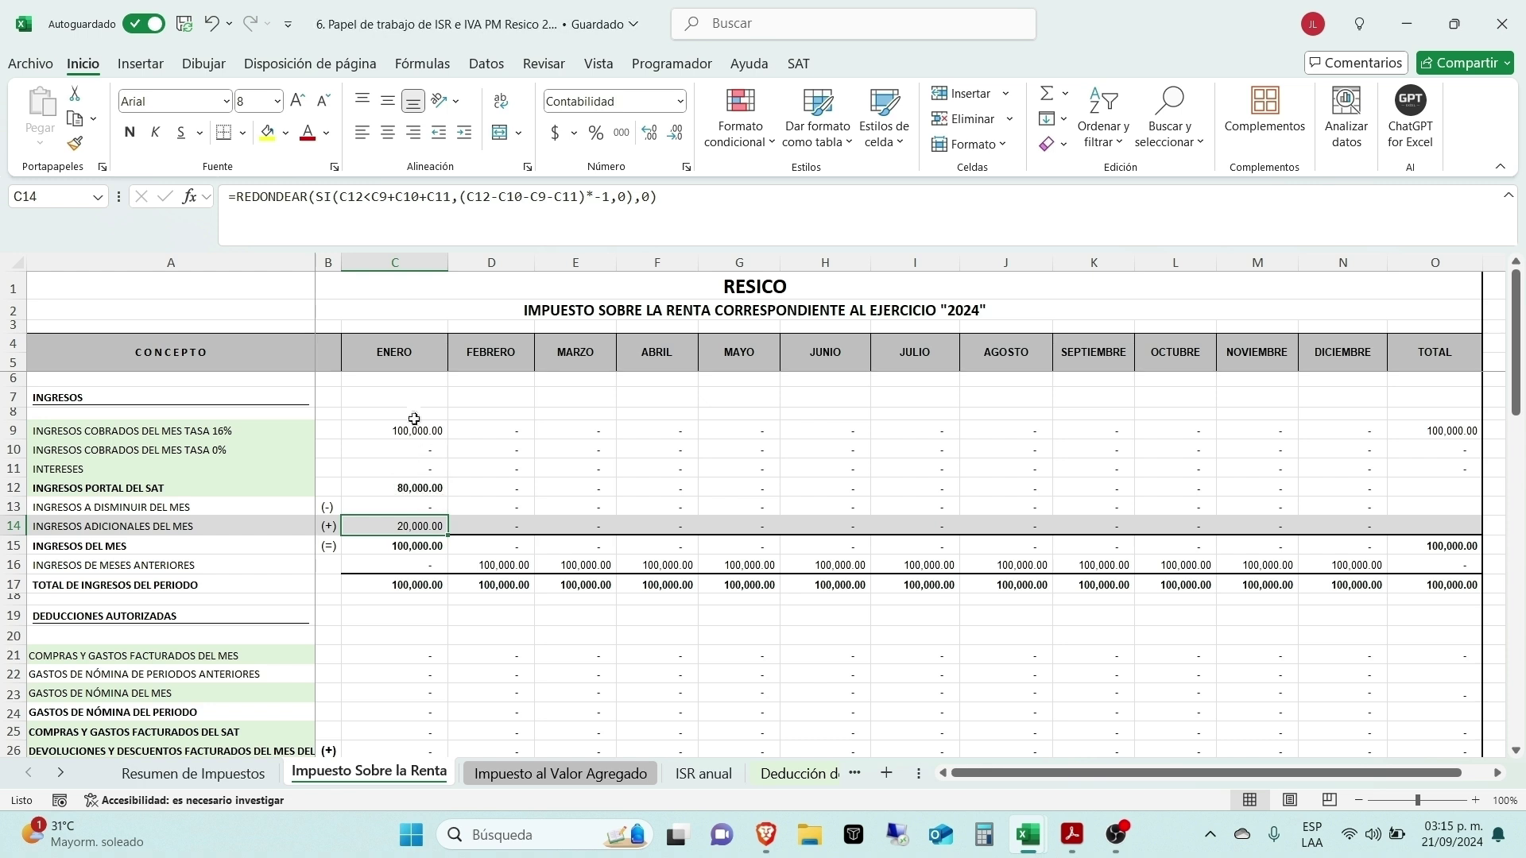
pyautogui.click(428, 487)
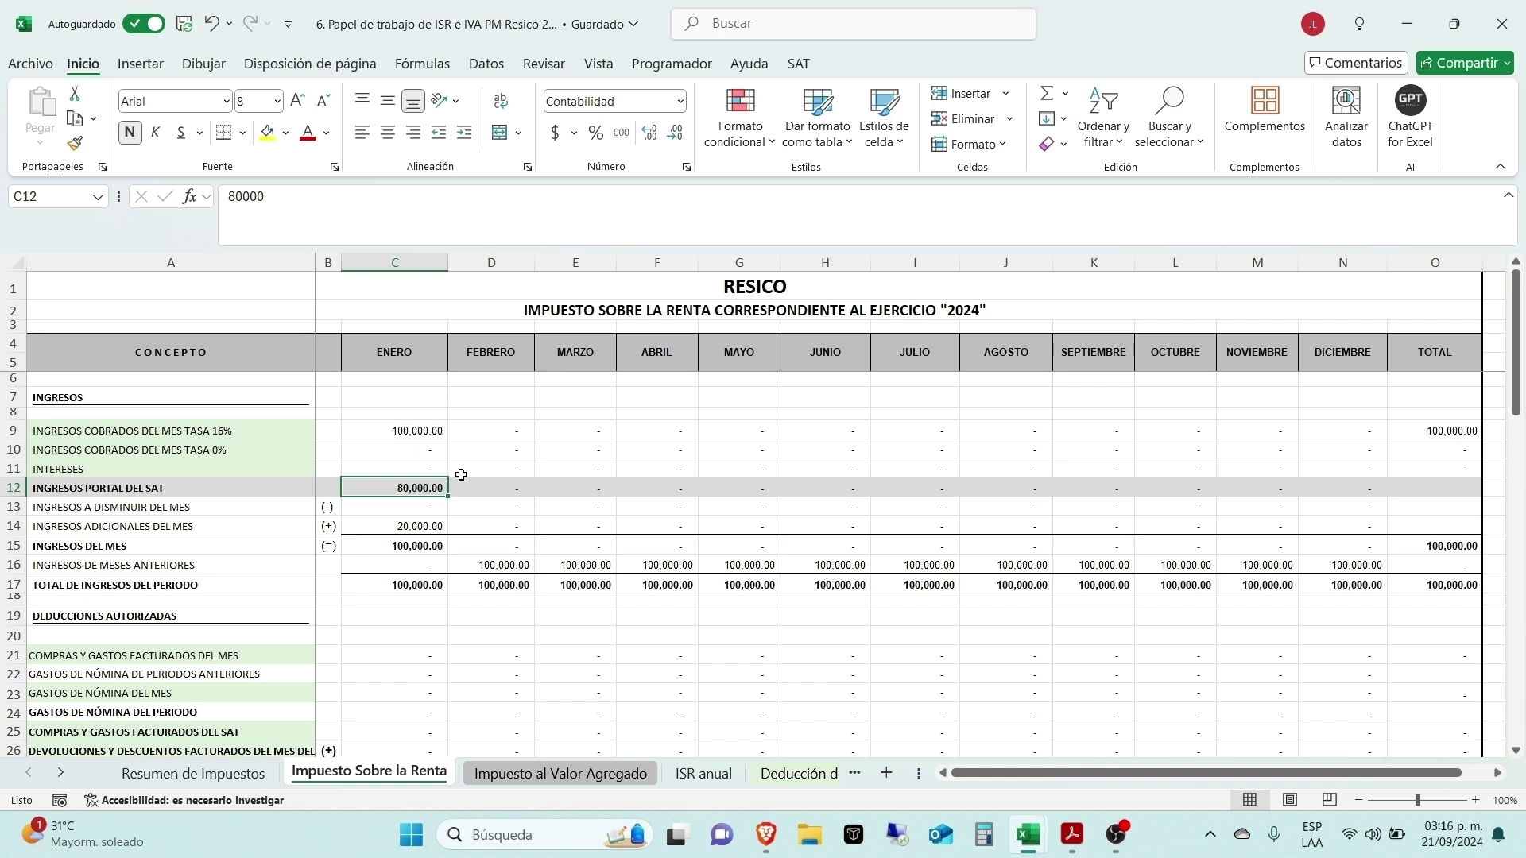
# Step: Enter 15000 as January INTERESES in C11 and check INGRESOS ADICIONALES DEL MES in C14 and INGRESOS DEL MES in C15
pyautogui.click(386, 468)
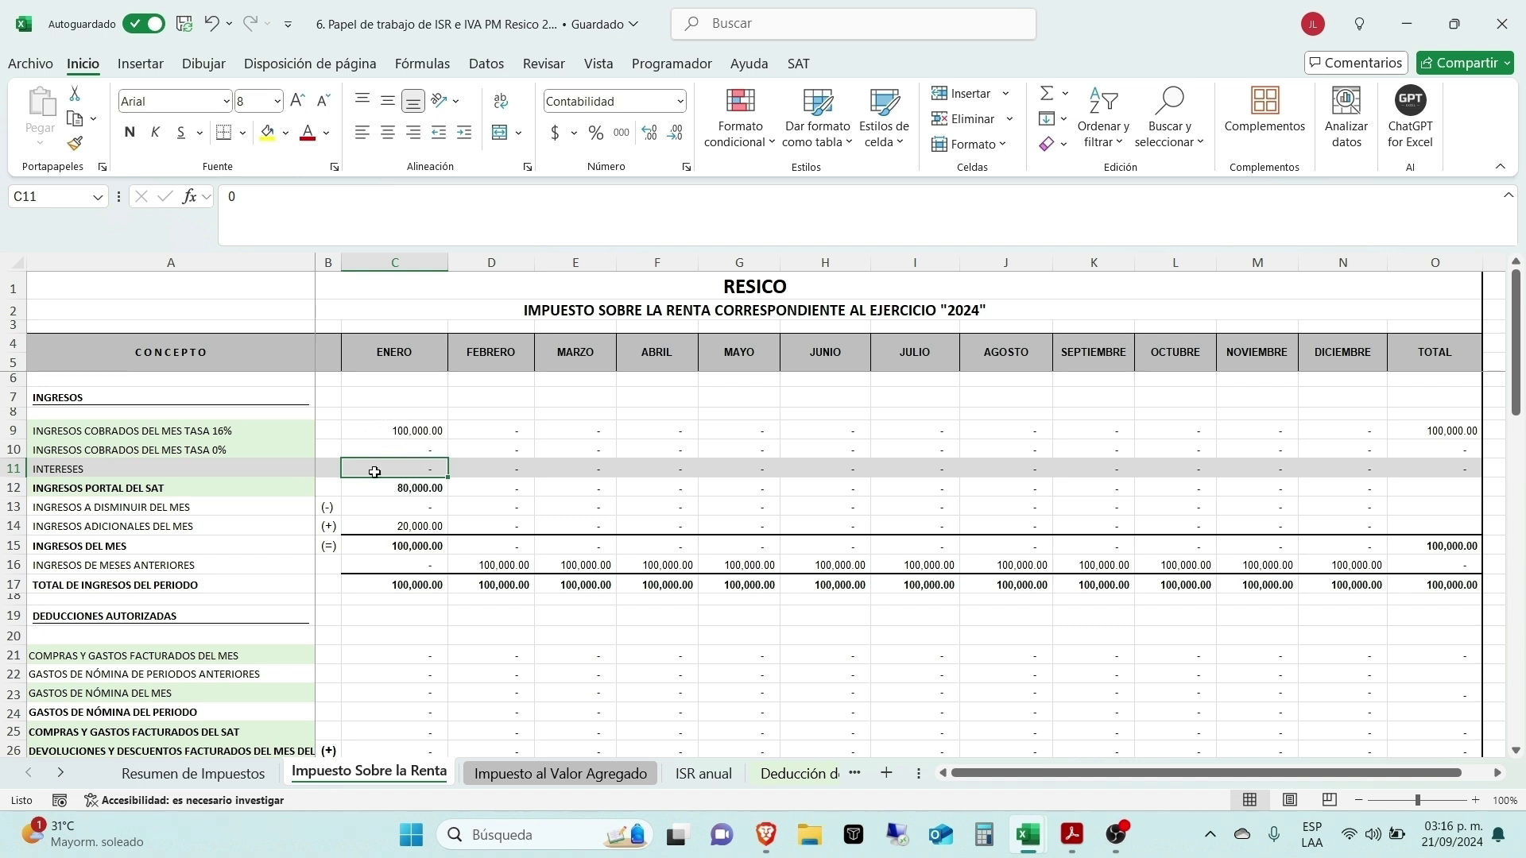
pyautogui.write('15000')
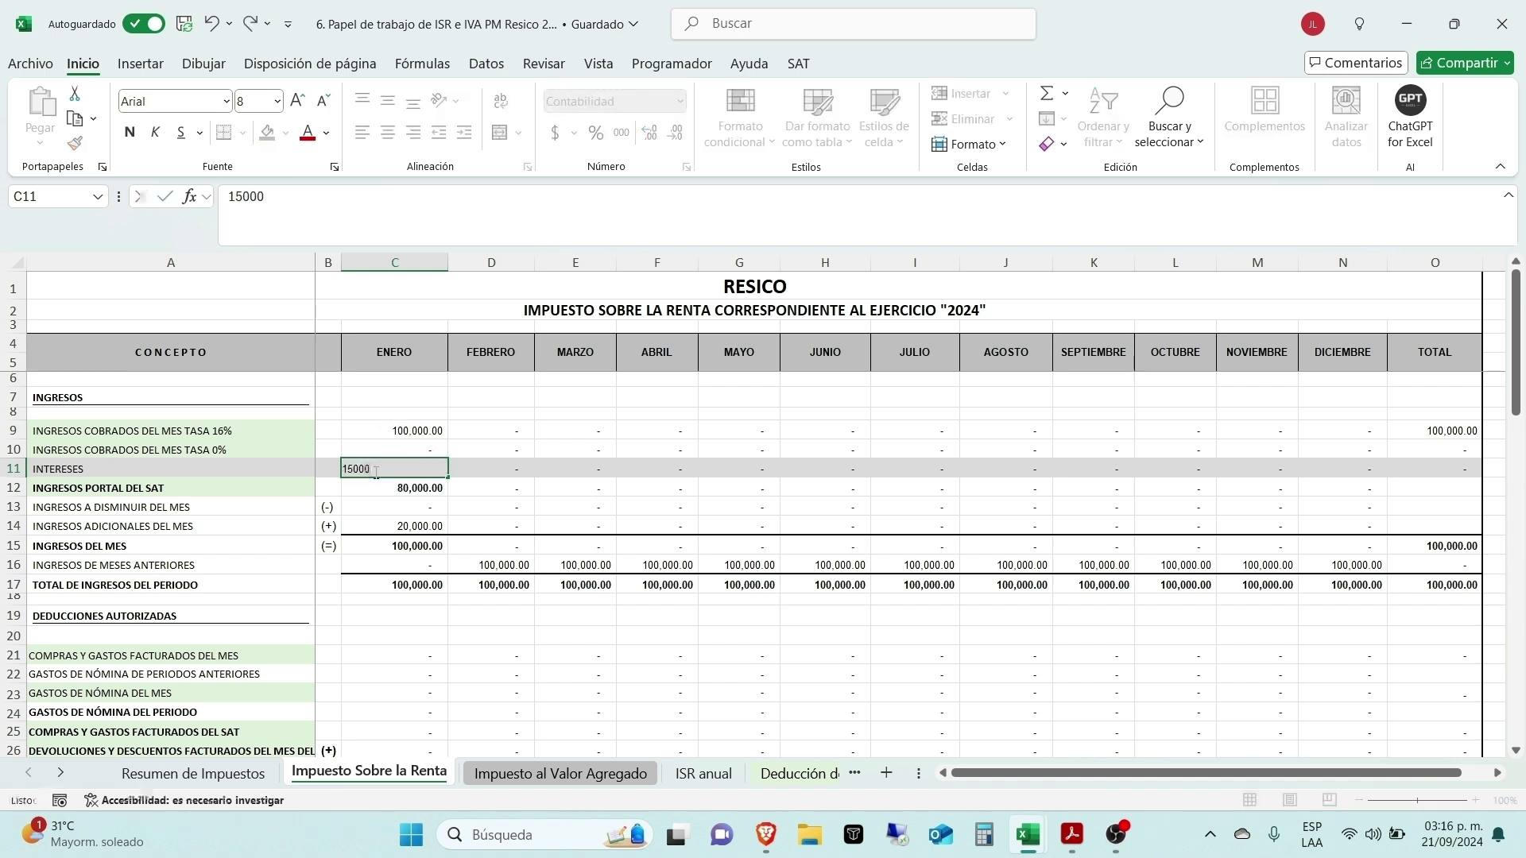
pyautogui.press('Return')
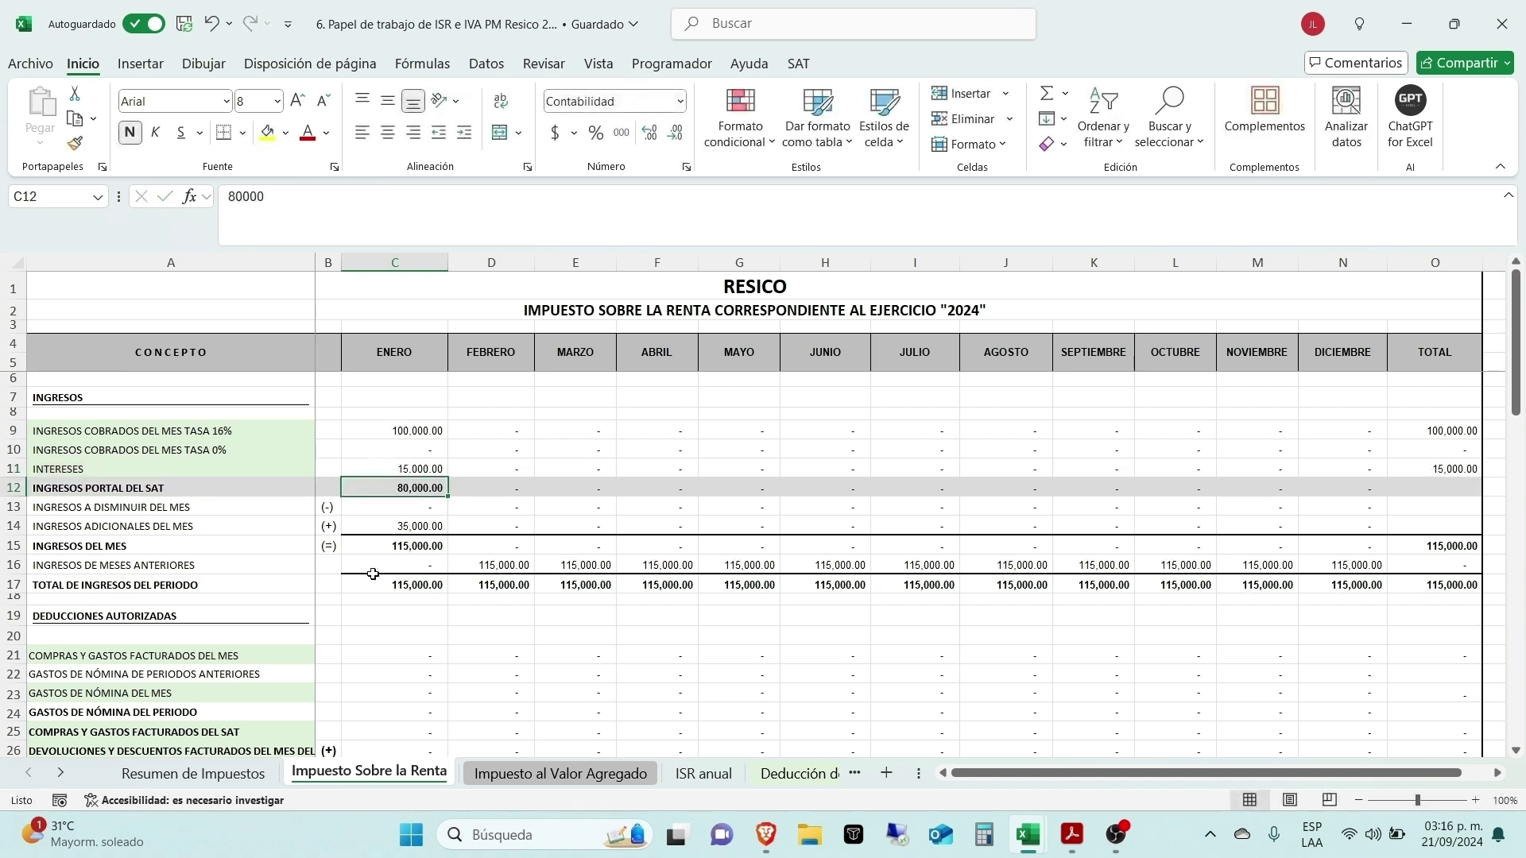
pyautogui.click(401, 526)
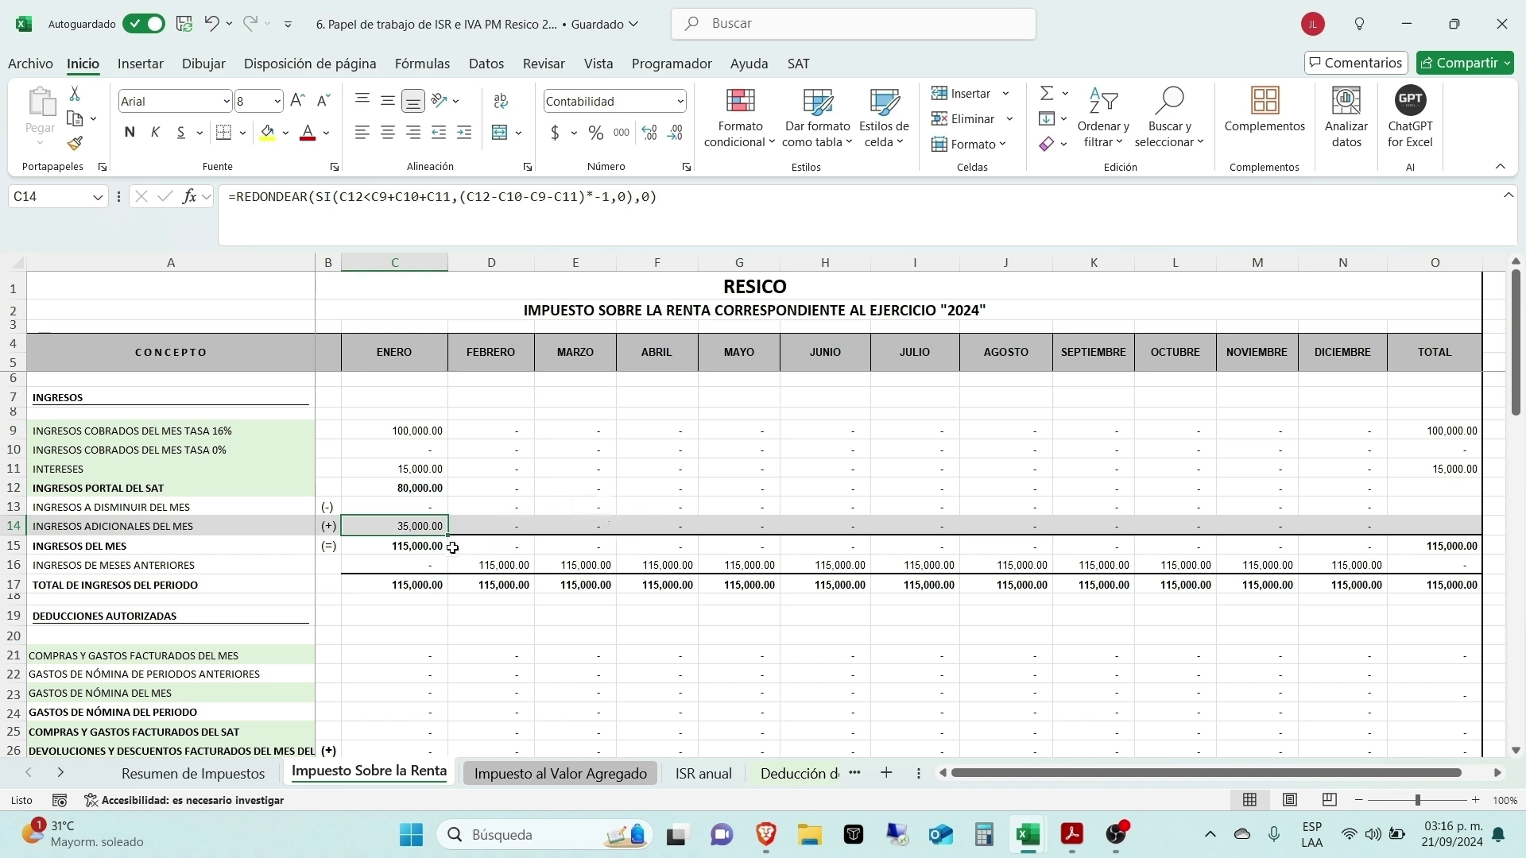
pyautogui.click(438, 546)
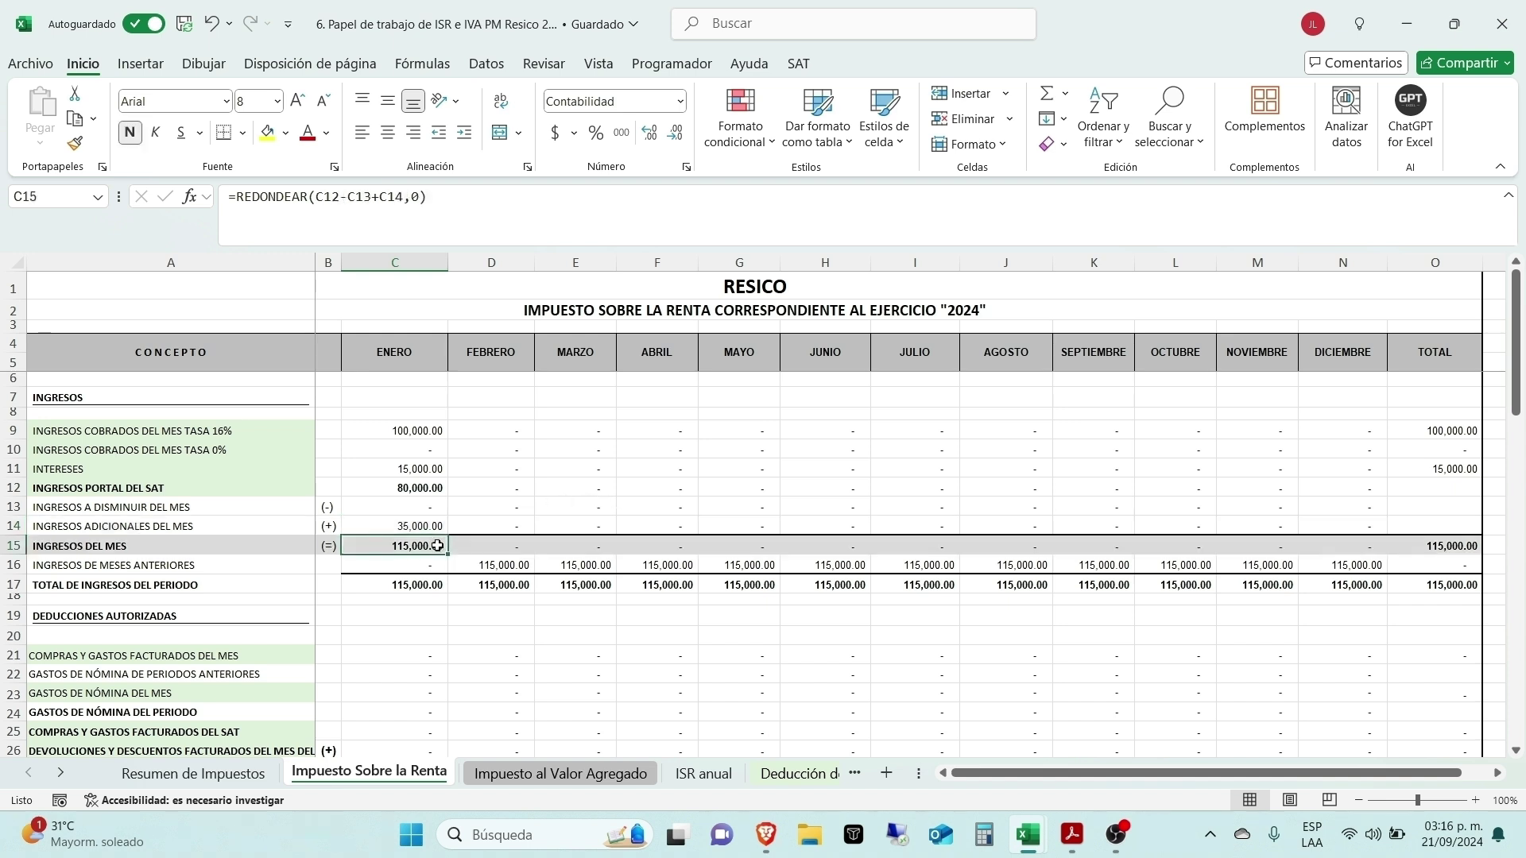
# Step: Set the January INGRESOS COBRADOS DEL MES TASA 16% in C9 to 10000
pyautogui.click(400, 448)
pyautogui.click(408, 431)
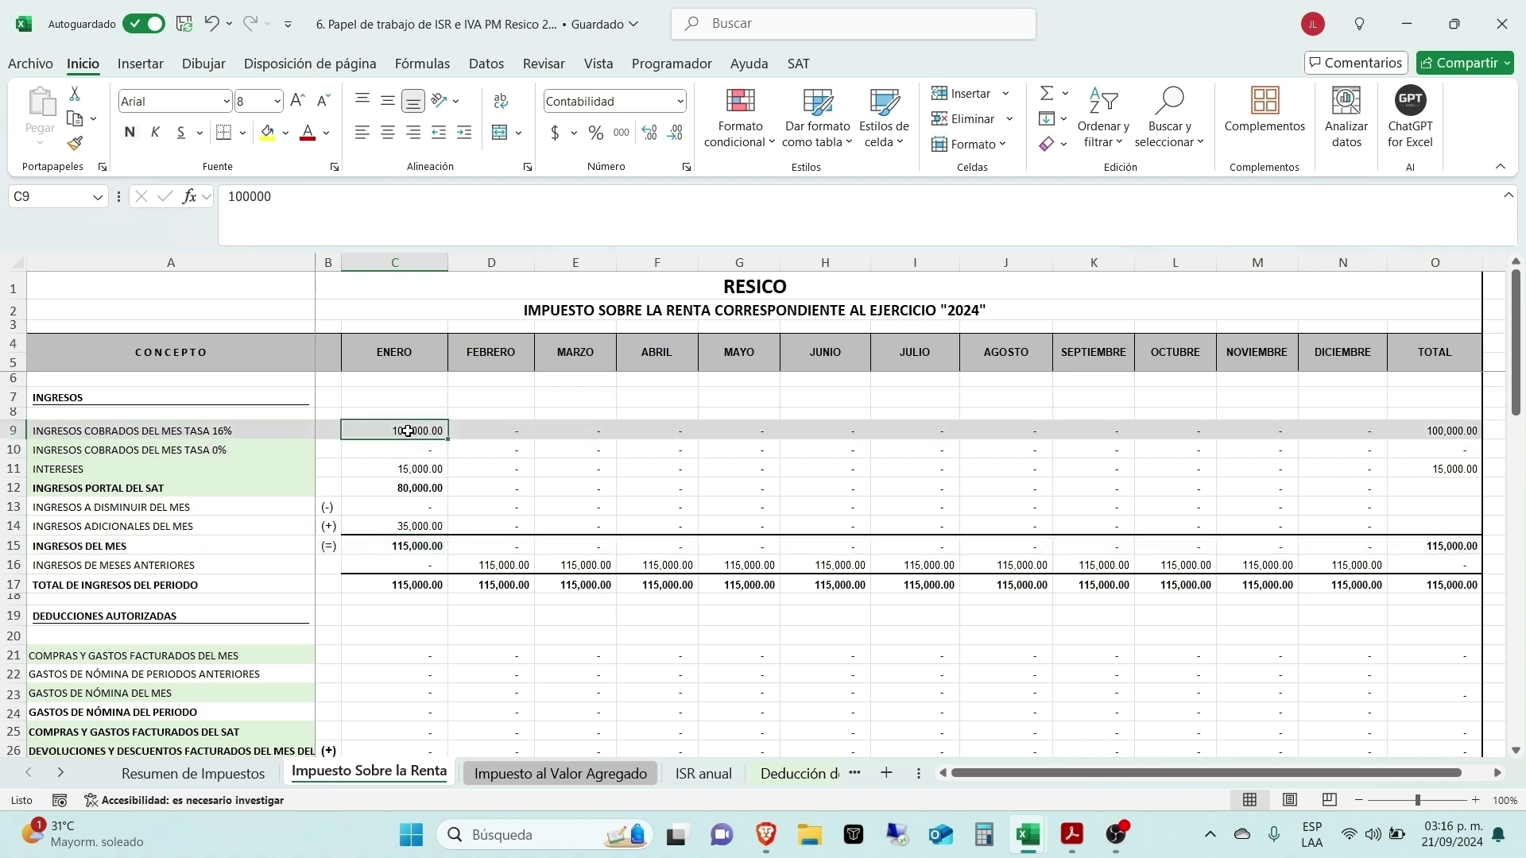
pyautogui.click(238, 195)
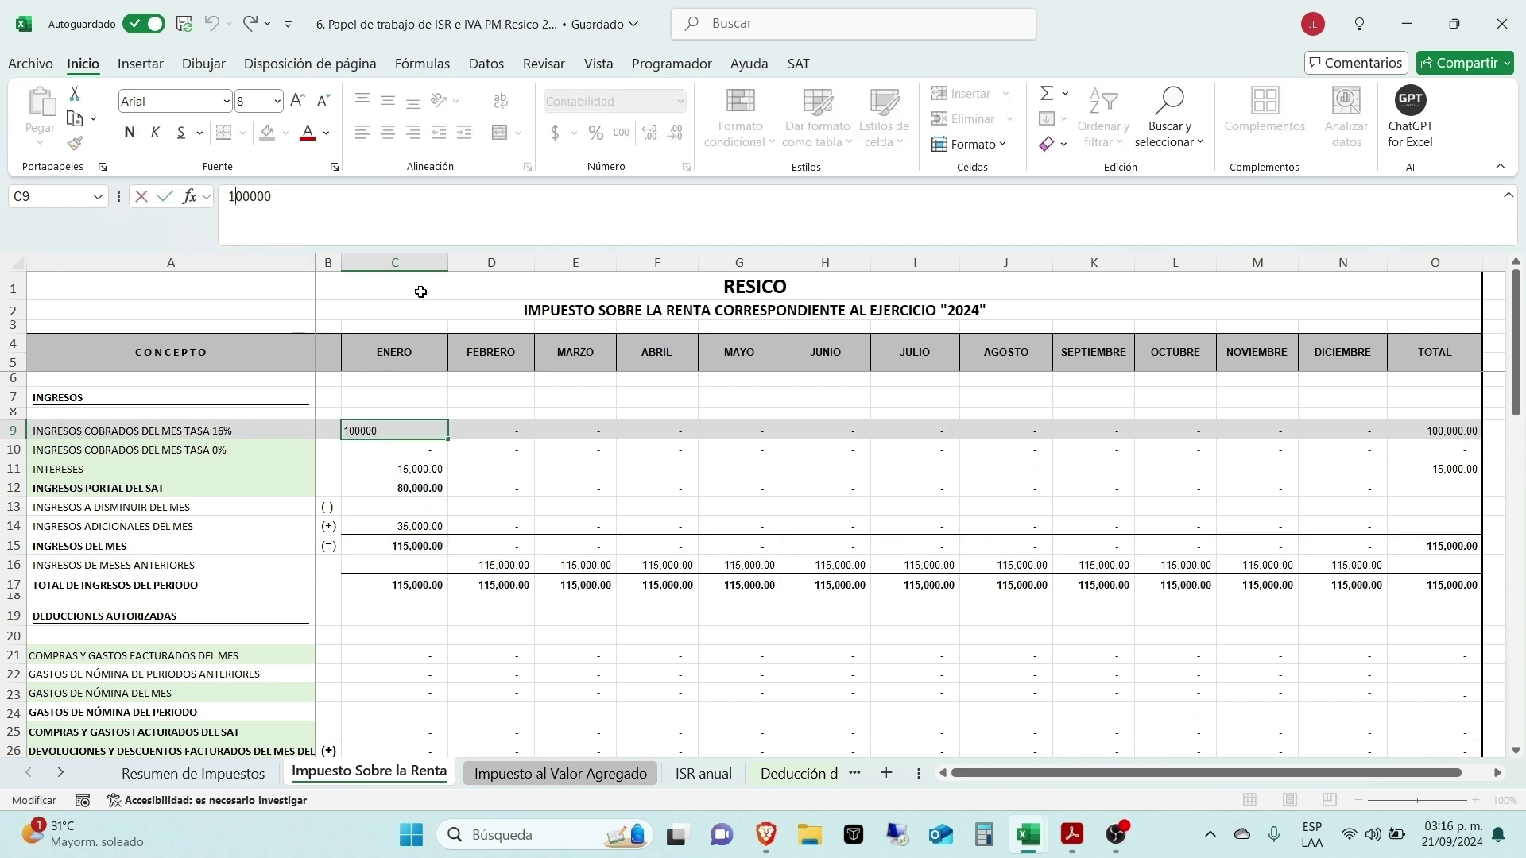
pyautogui.press('Delete')
pyautogui.press('Return')
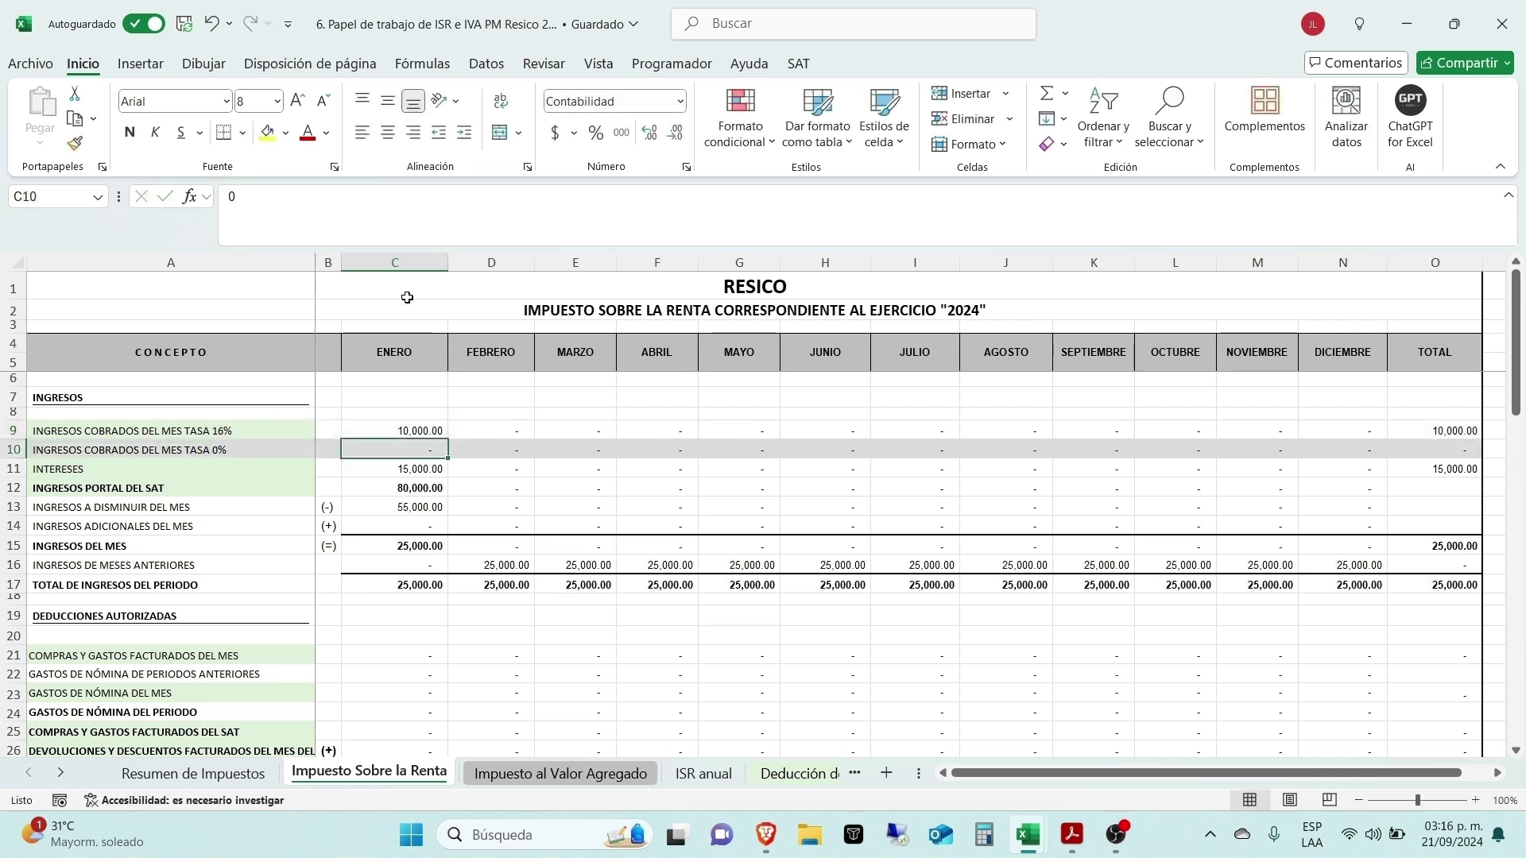
# Step: Enter 50000 as January INGRESOS COBRADOS DEL MES TASA 0% in C10
pyautogui.click(395, 466)
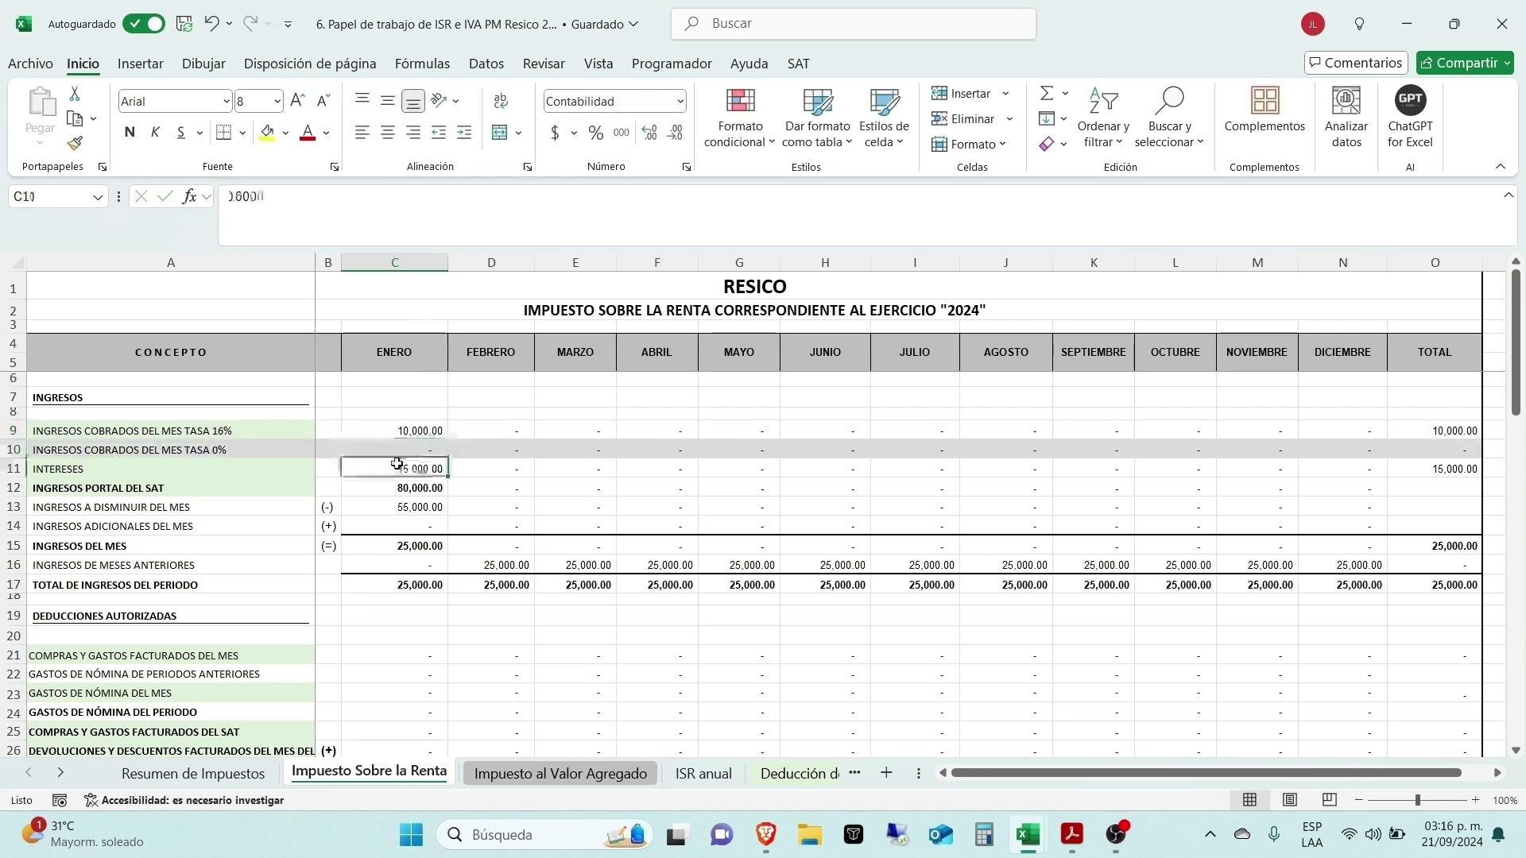
pyautogui.click(392, 449)
pyautogui.write('0')
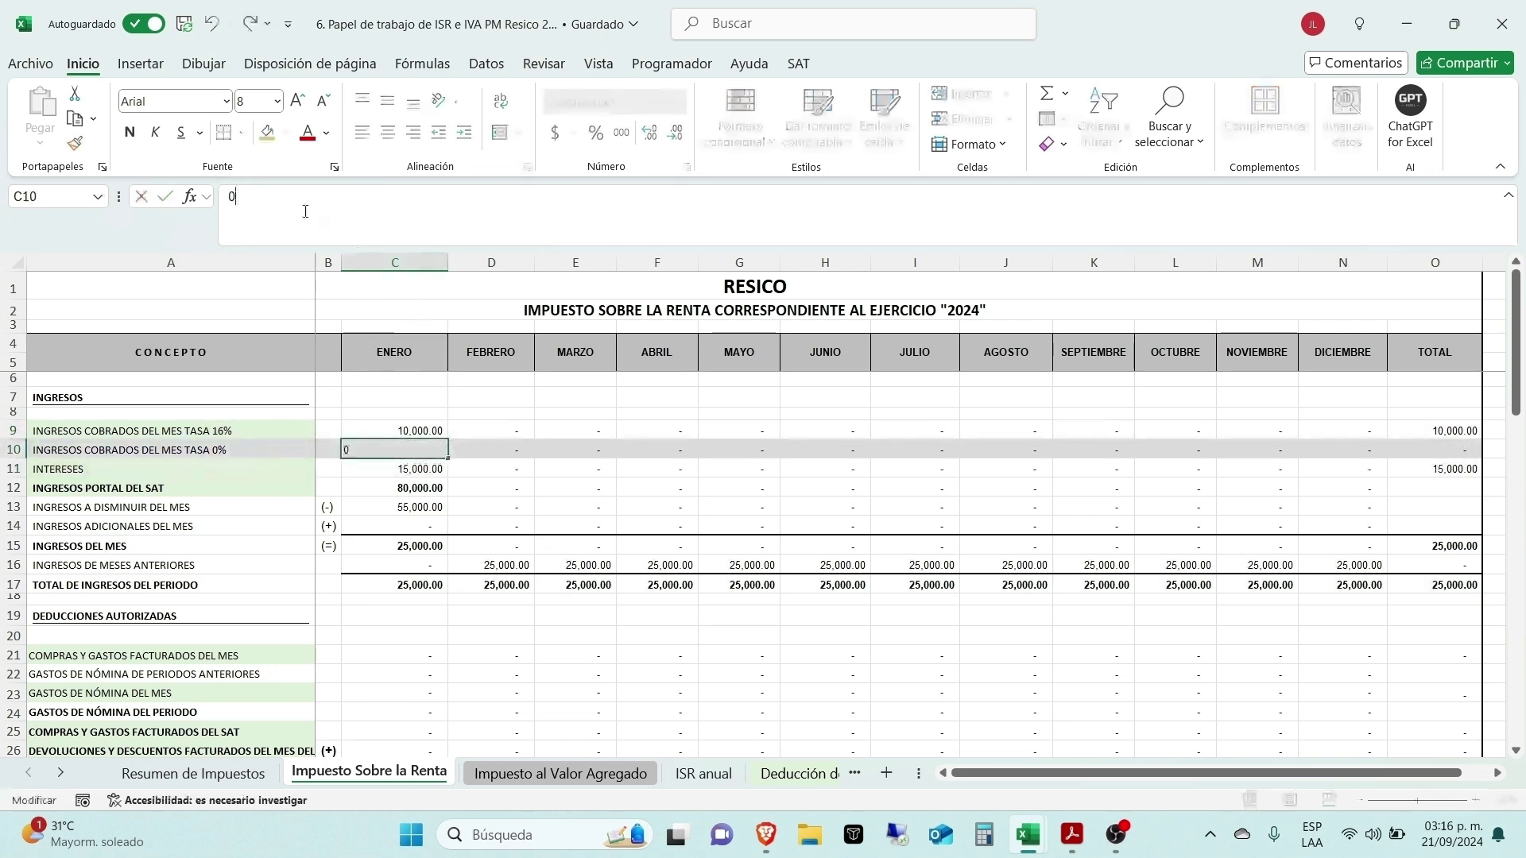
pyautogui.press('BackSpace')
pyautogui.write('5')
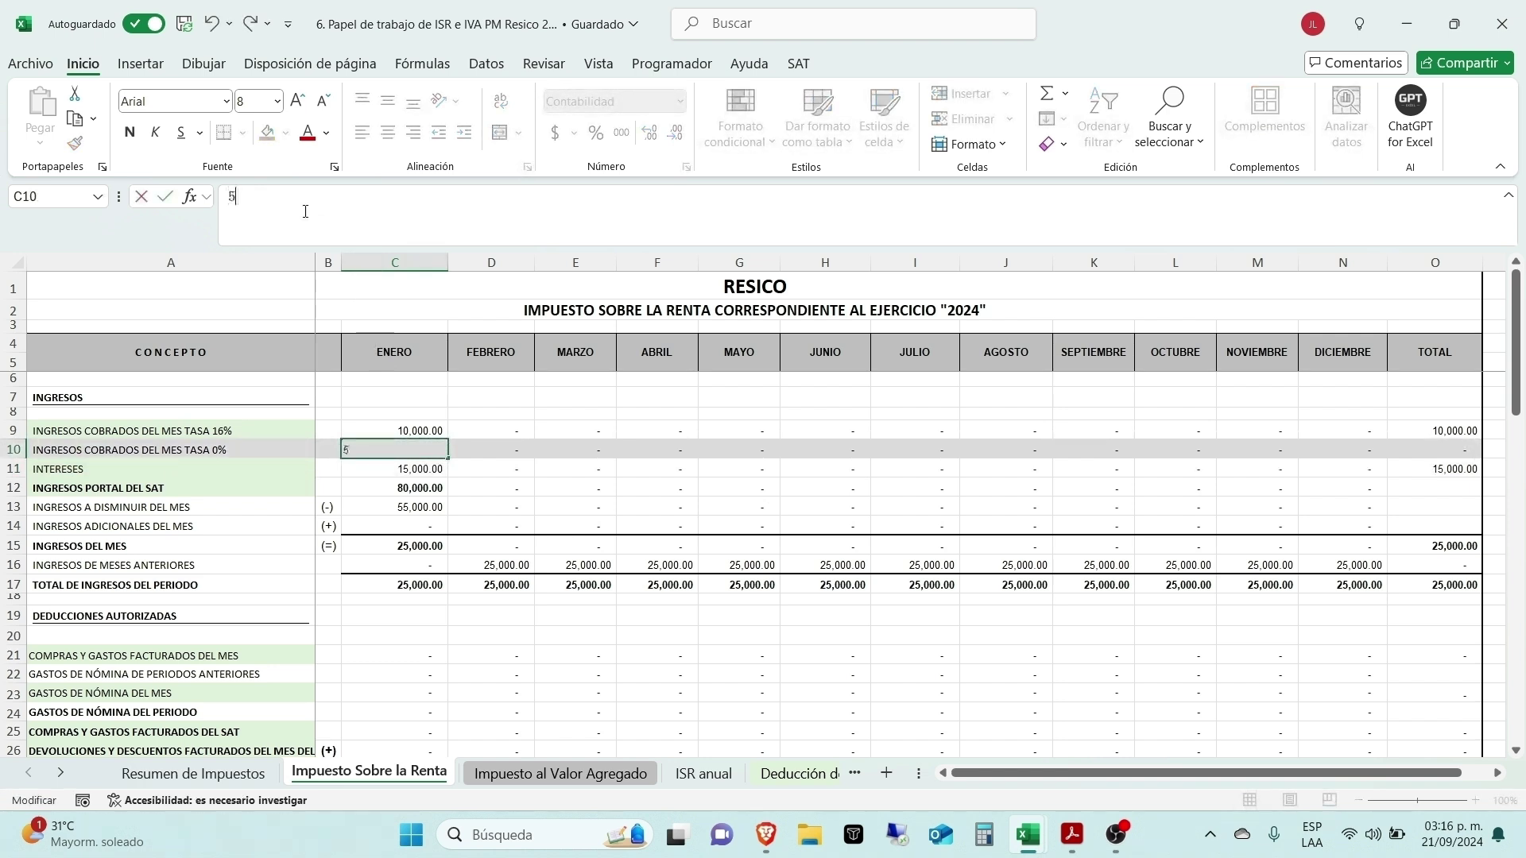
pyautogui.write('0,00000')
pyautogui.press('Return')
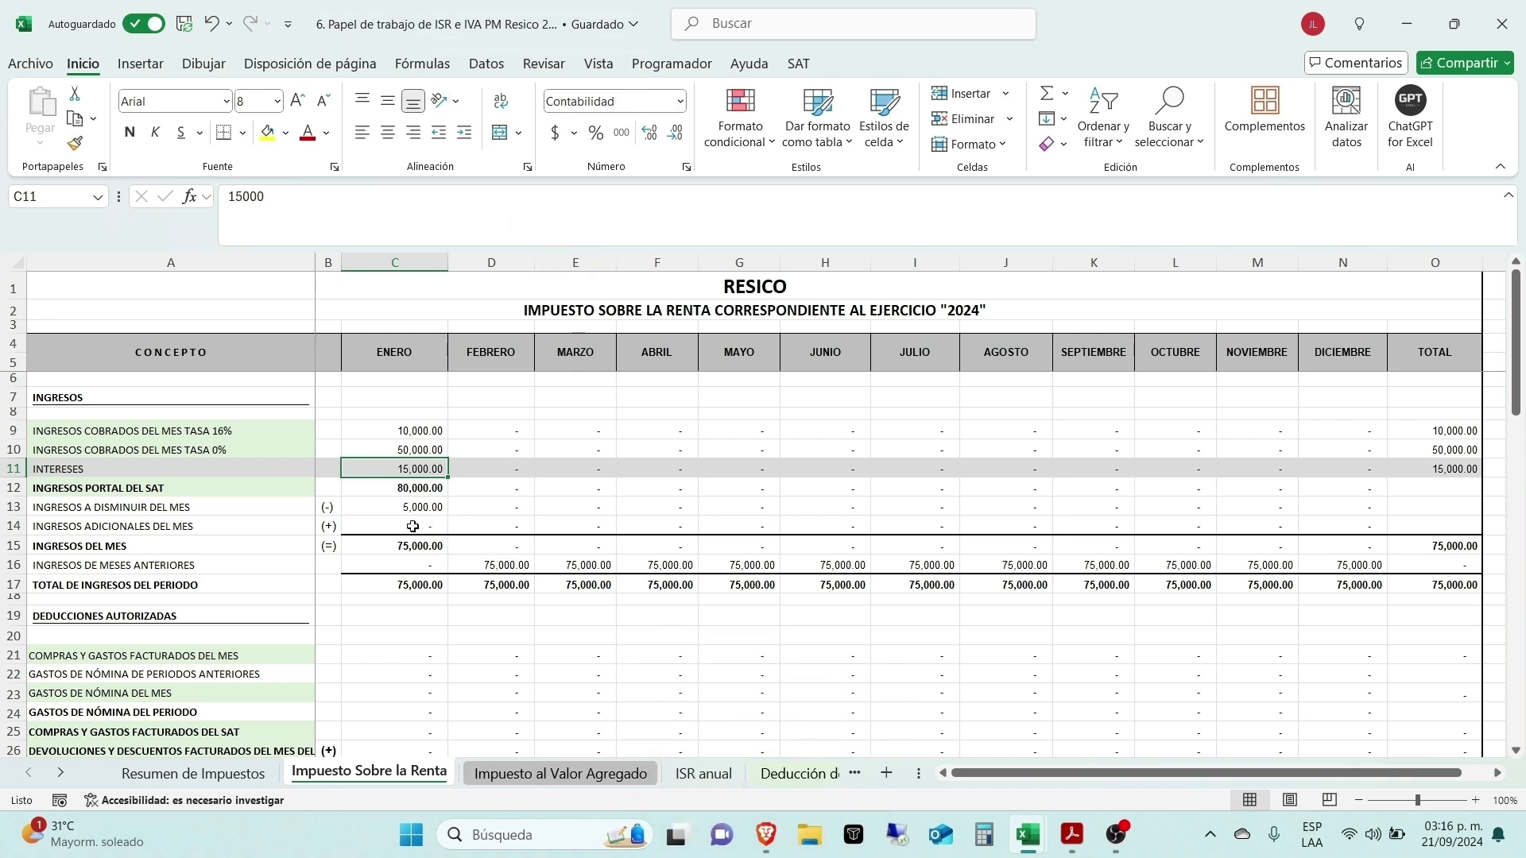
# Step: Inspect the January INGRESOS A DISMINUIR DEL MES formula in C13 against the income amounts in C9:C12
pyautogui.click(404, 505)
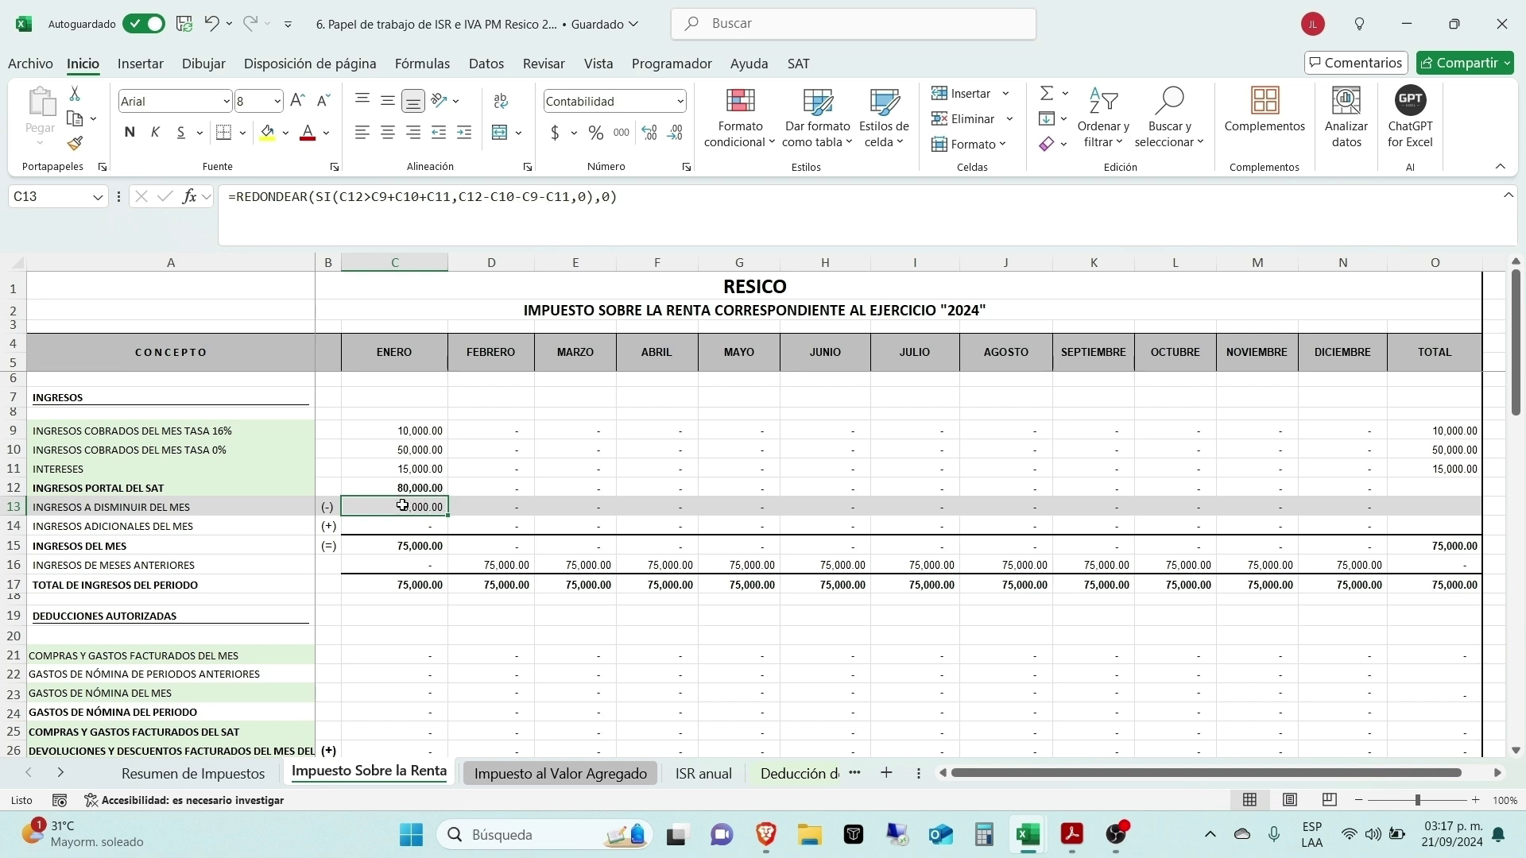
pyautogui.moveTo(403, 503); pyautogui.dragTo(399, 524)
pyautogui.moveTo(405, 430); pyautogui.dragTo(411, 480)
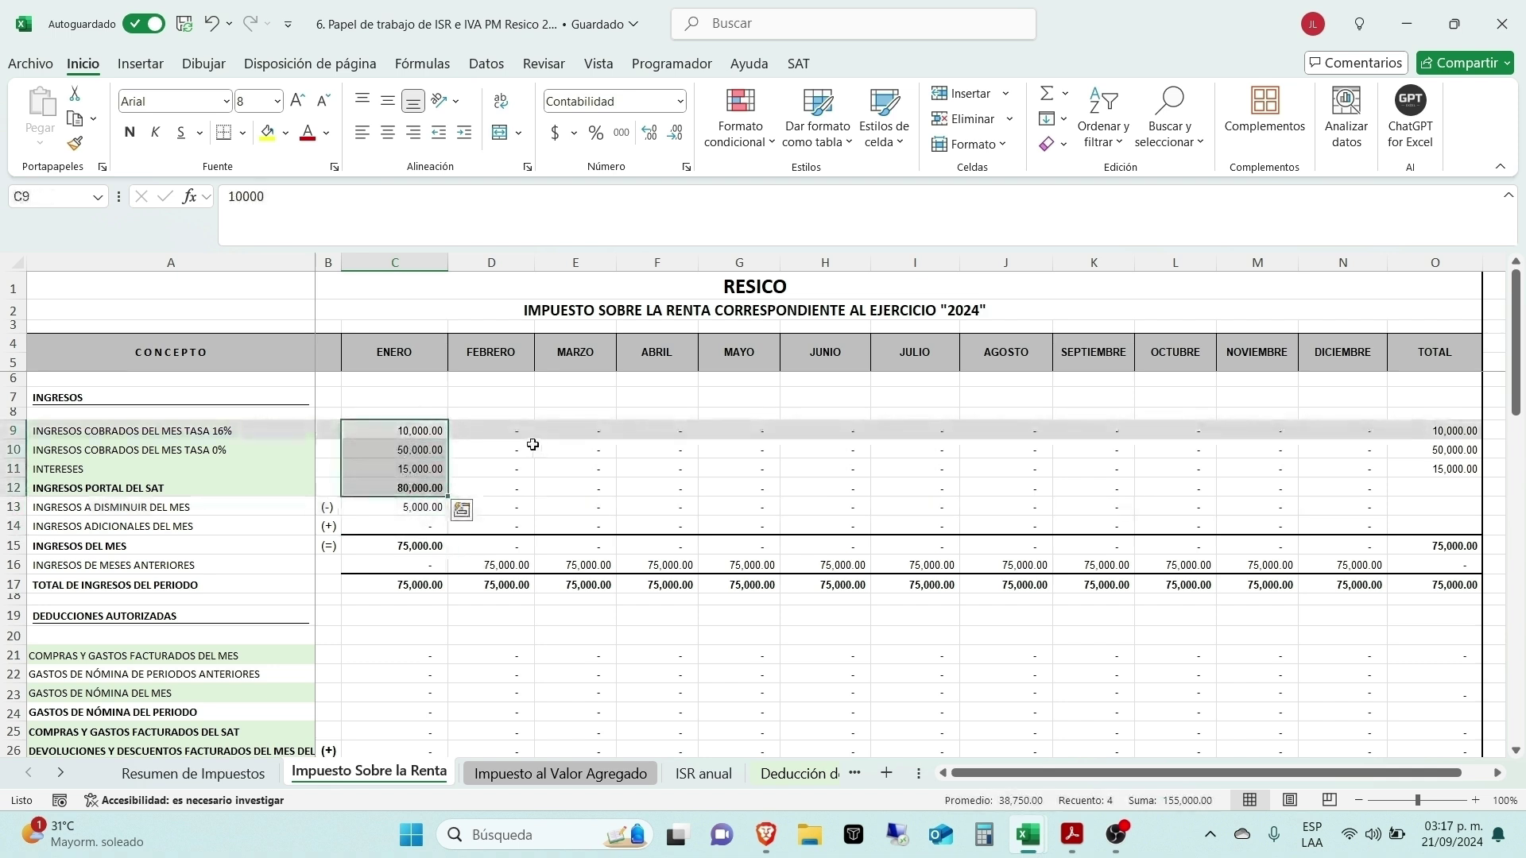
# Step: Review the input concepts in A9:A12 and their legal-basis notes, from INGRESOS COBRADOS DEL MES TASA 16% to INGRESOS PORTAL DEL SAT
pyautogui.click(502, 431)
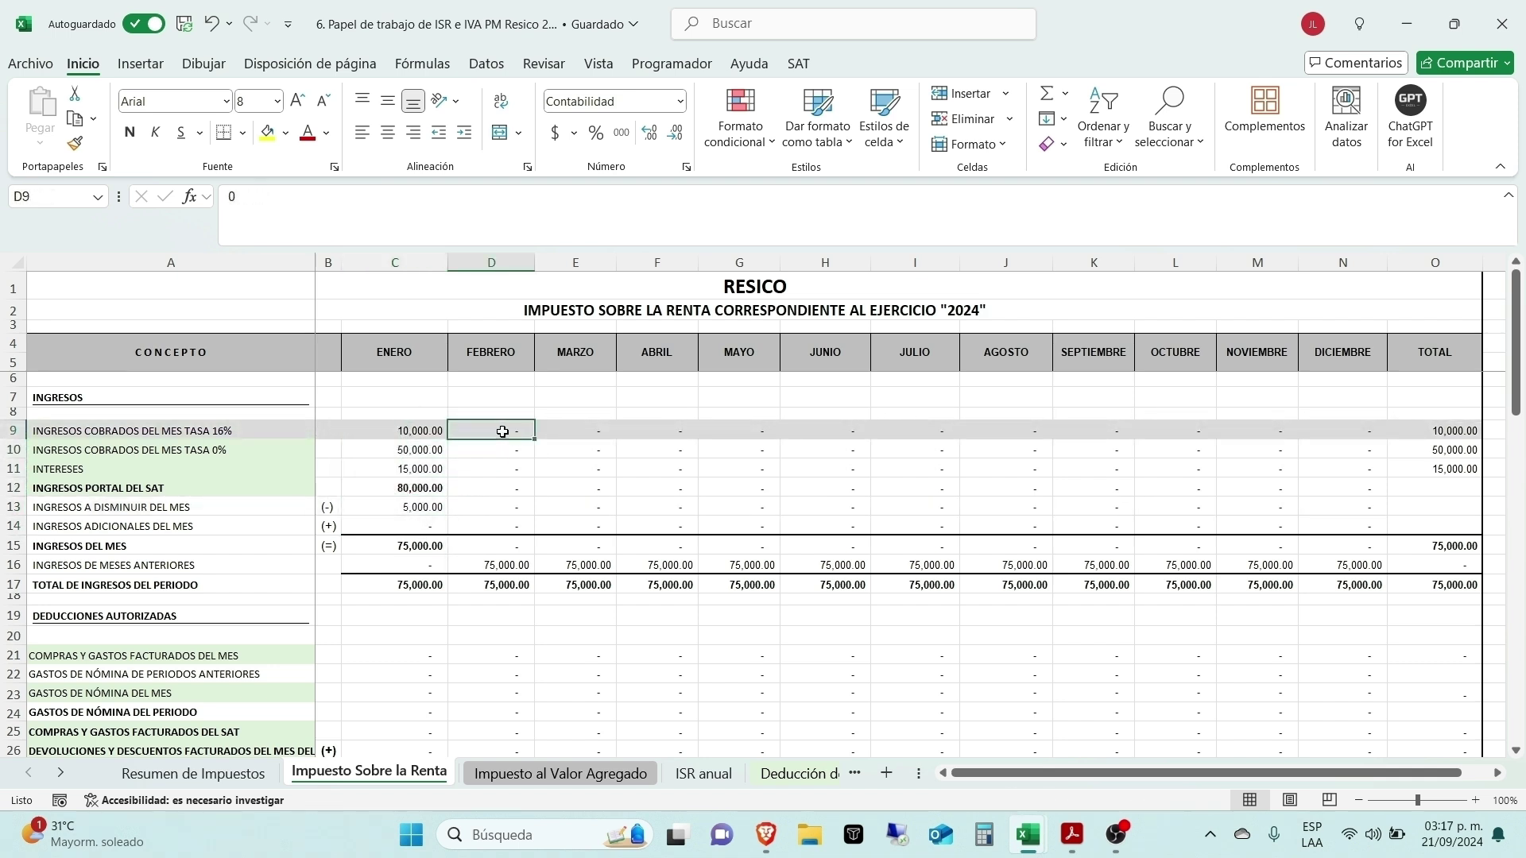
pyautogui.press('Down')
pyautogui.press('Home')
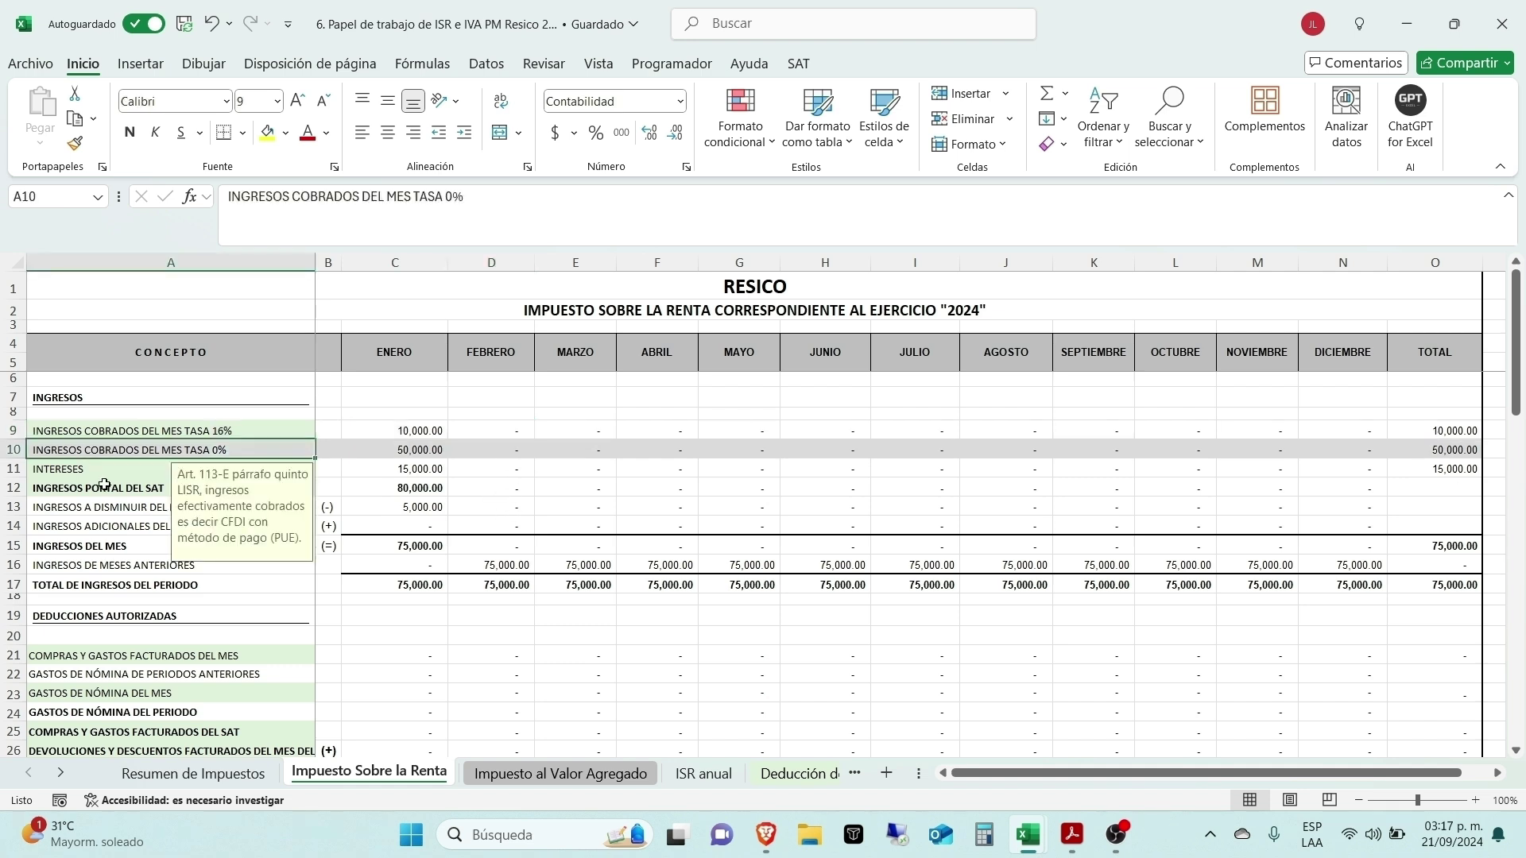
pyautogui.click(104, 486)
pyautogui.click(96, 468)
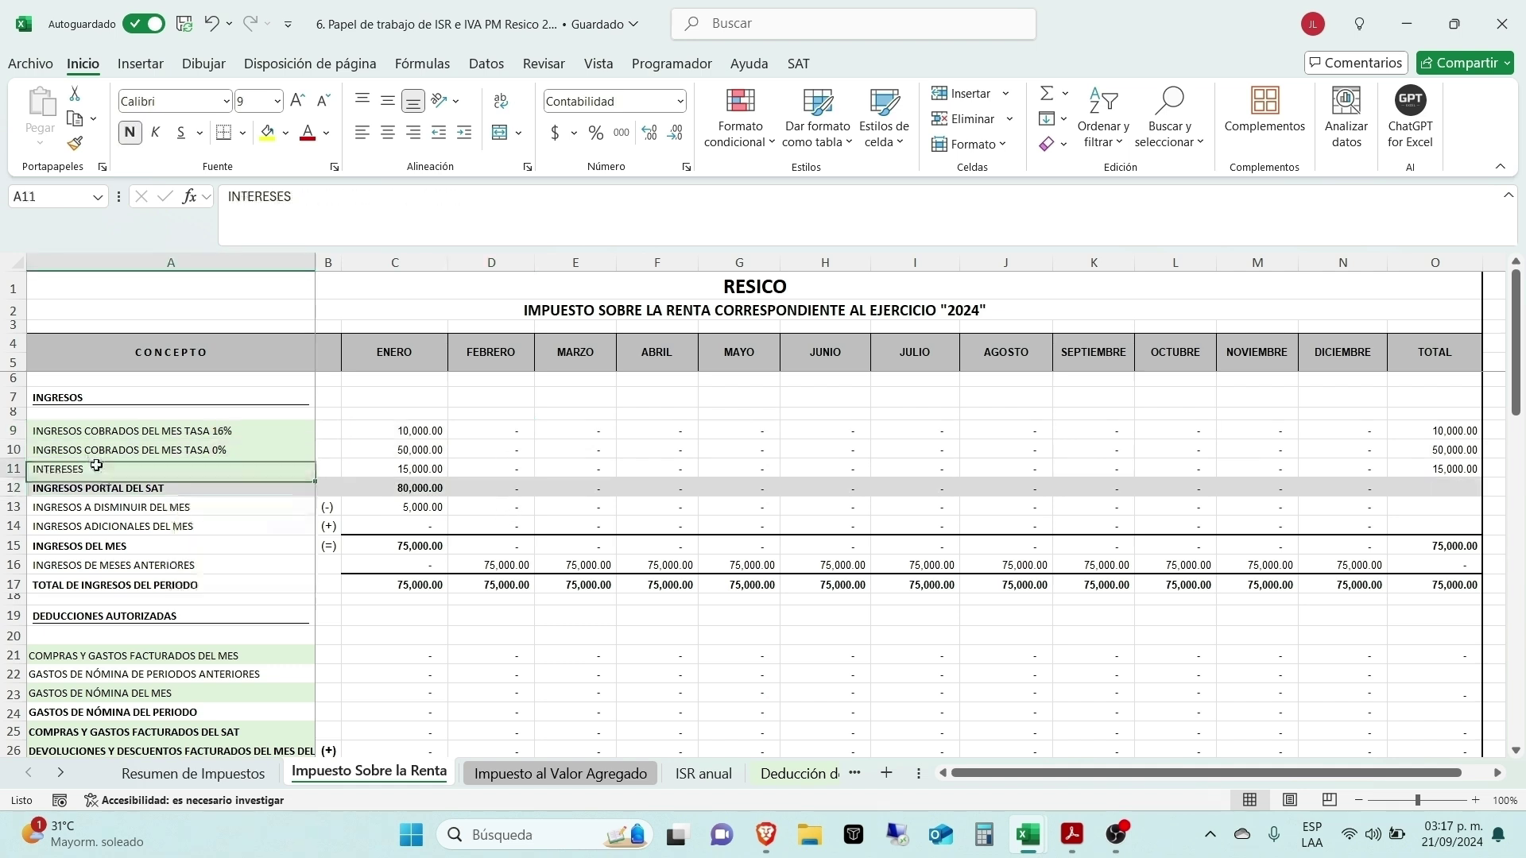
pyautogui.click(124, 432)
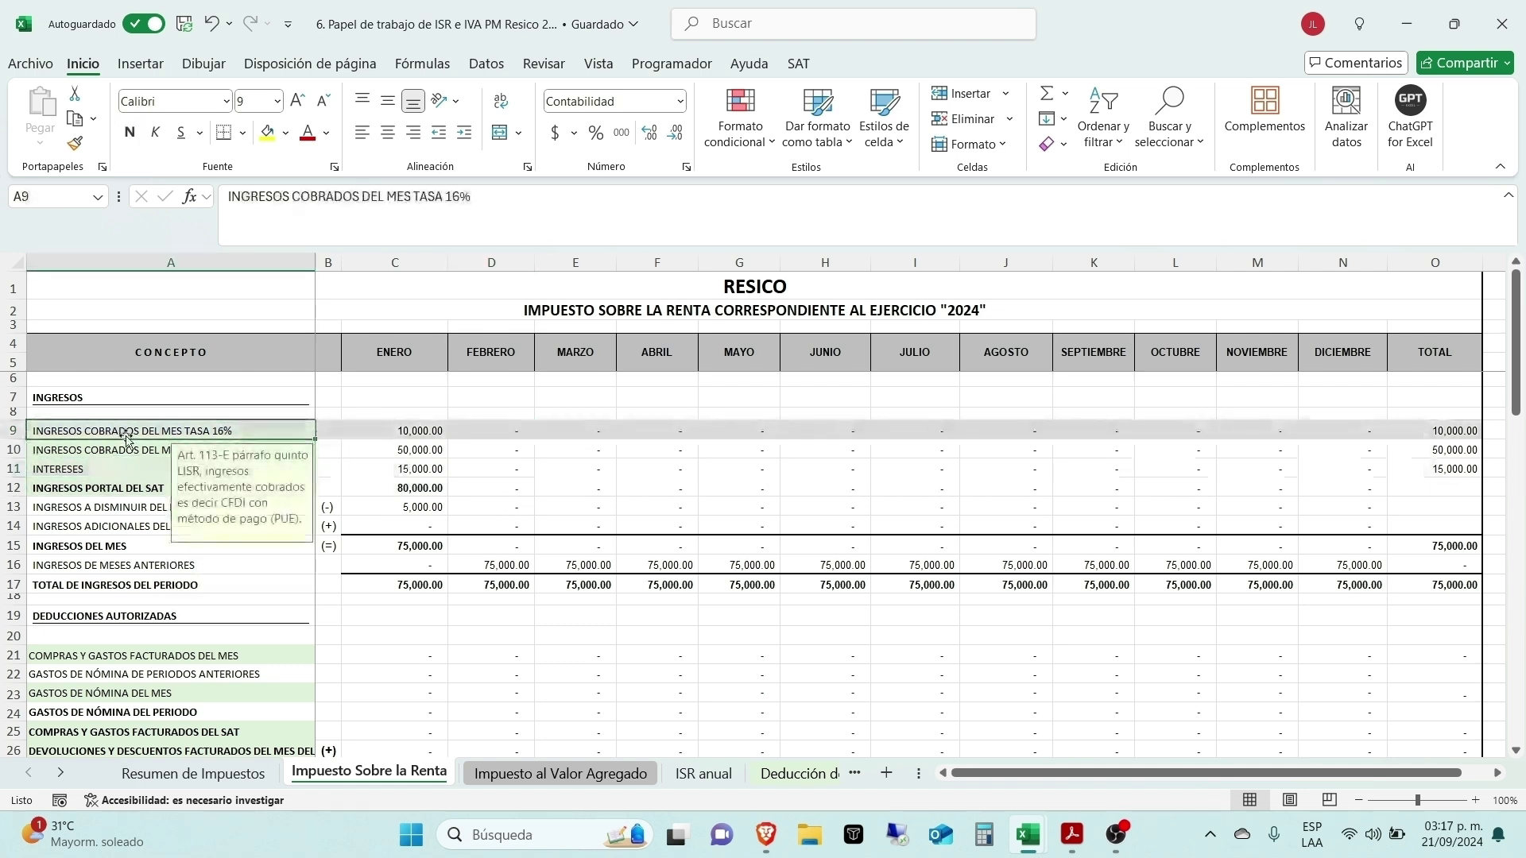
pyautogui.click(116, 452)
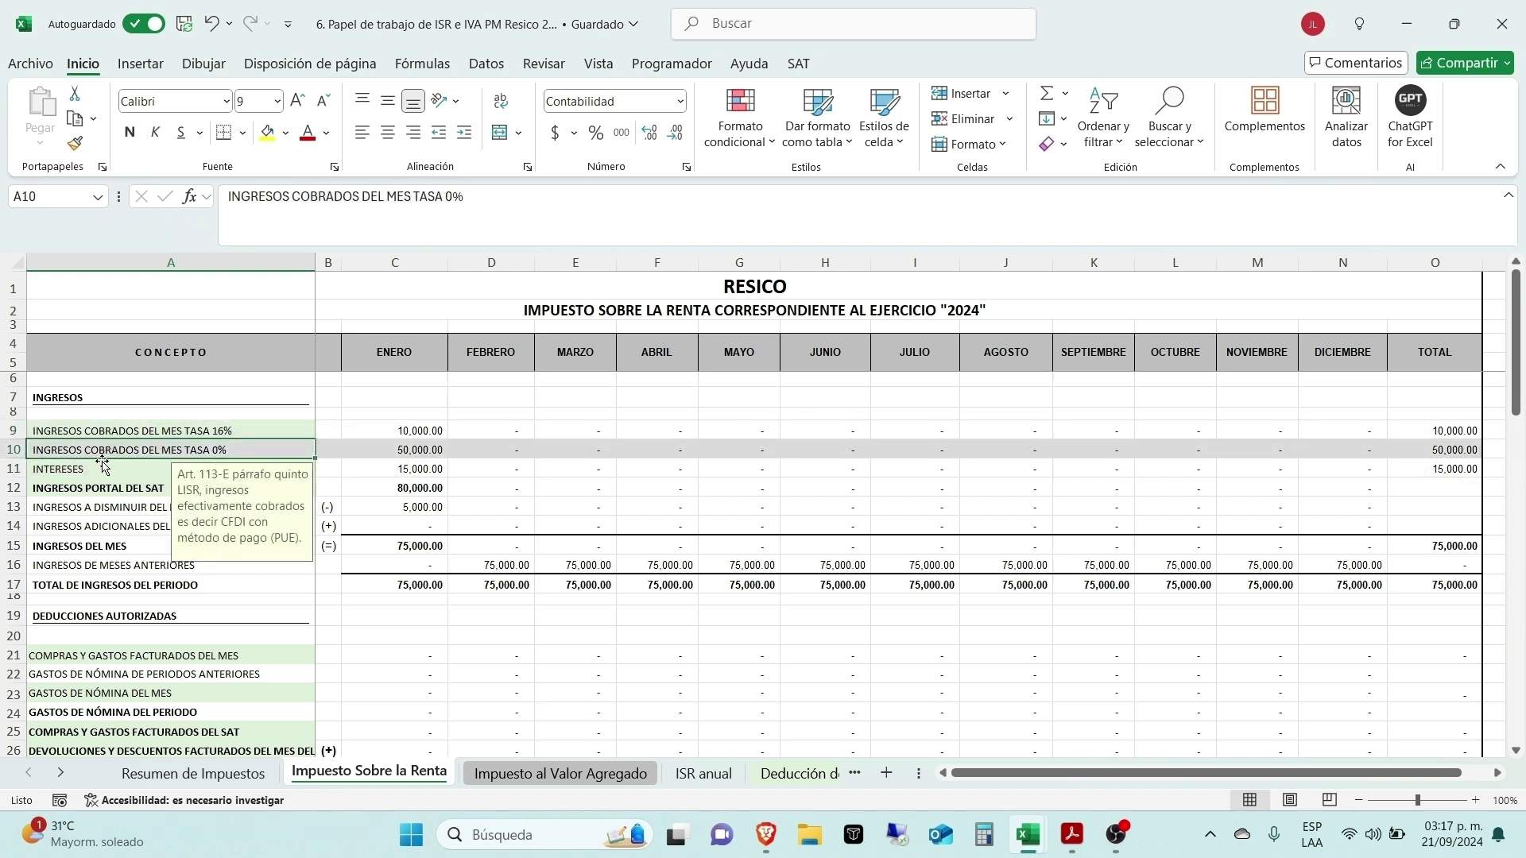
pyautogui.click(93, 468)
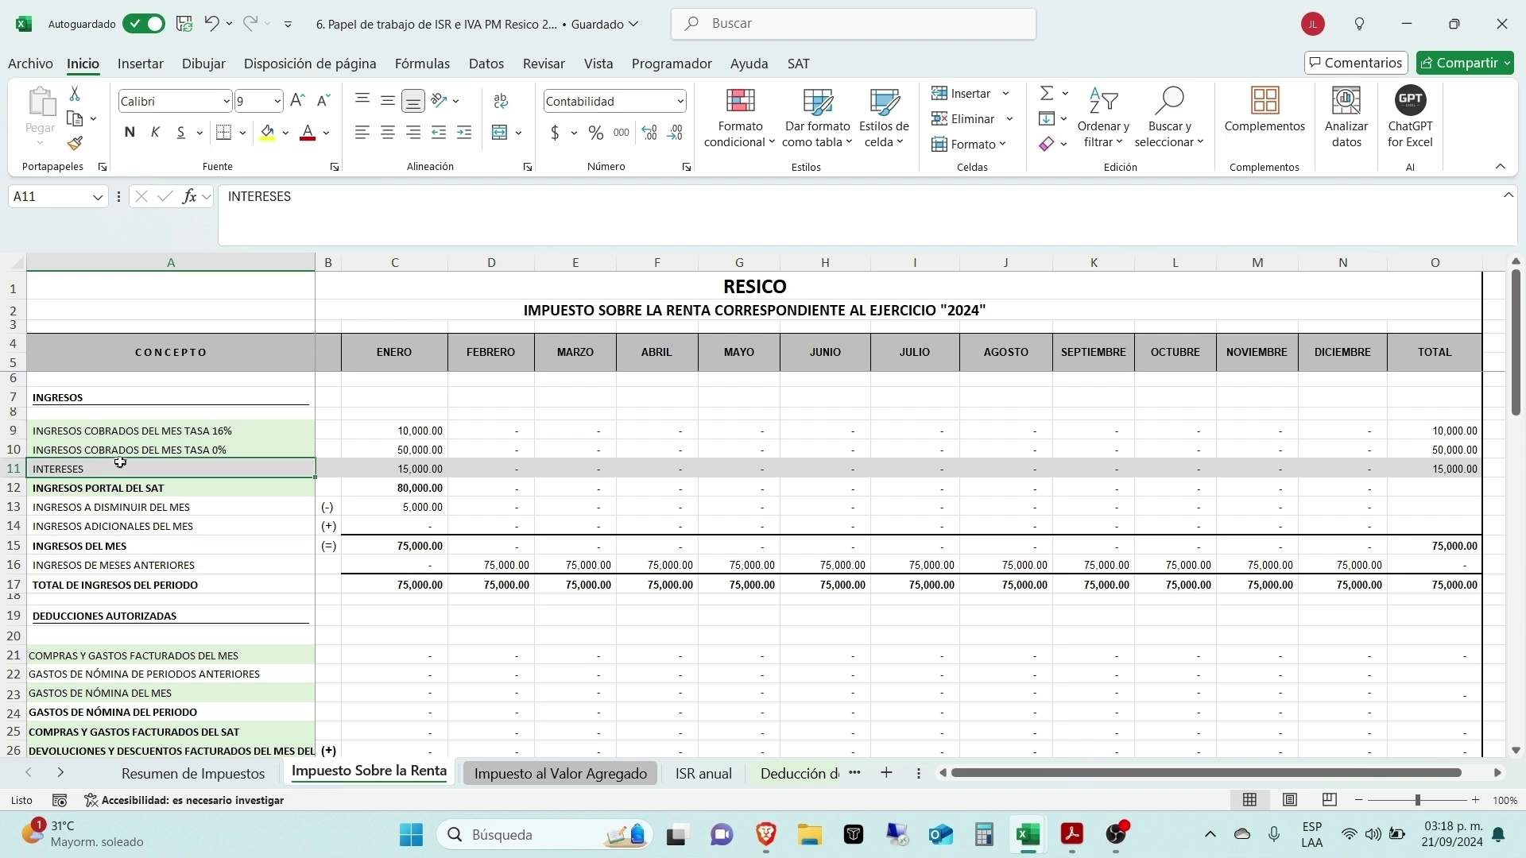
pyautogui.click(123, 433)
pyautogui.click(114, 449)
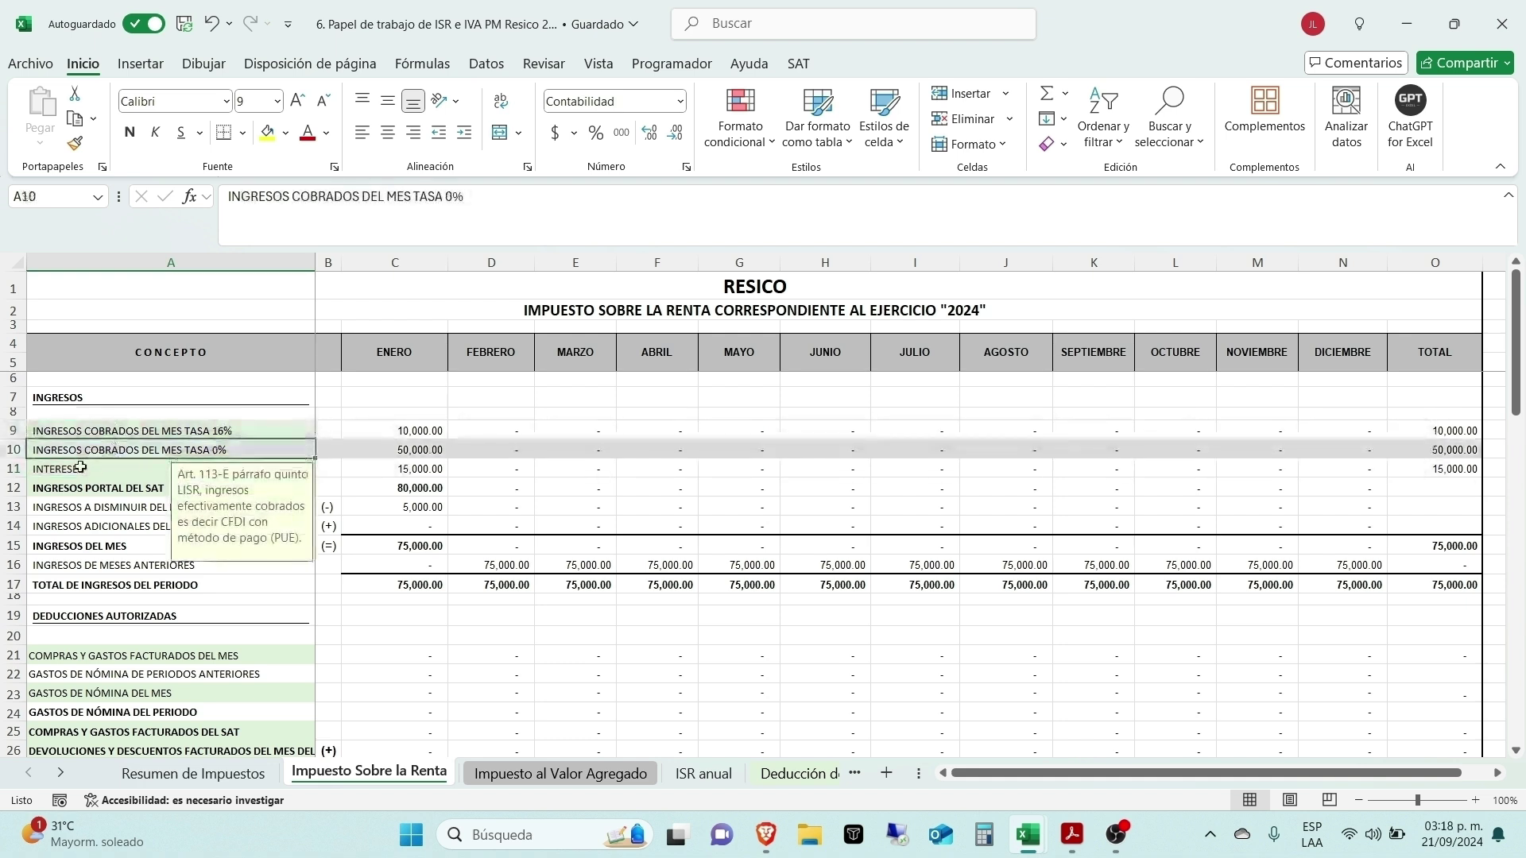
pyautogui.click(114, 468)
pyautogui.click(114, 487)
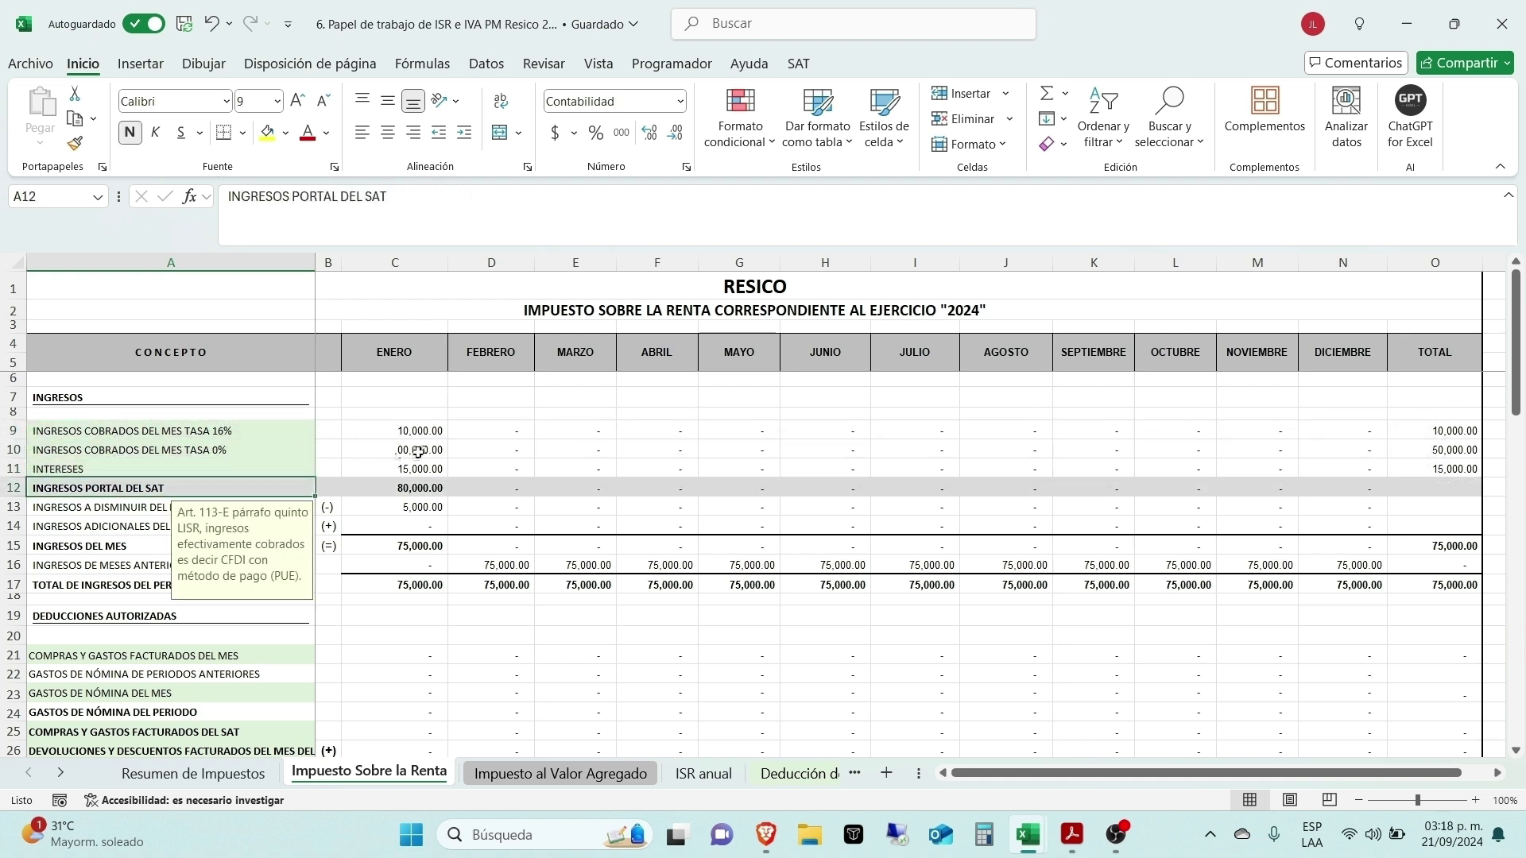
# Step: Review the calculated income concepts in A13:A17 and the COMPRAS Y GASTOS FACTURADOS DEL MES concept in A21
pyautogui.moveTo(106, 507); pyautogui.dragTo(111, 585)
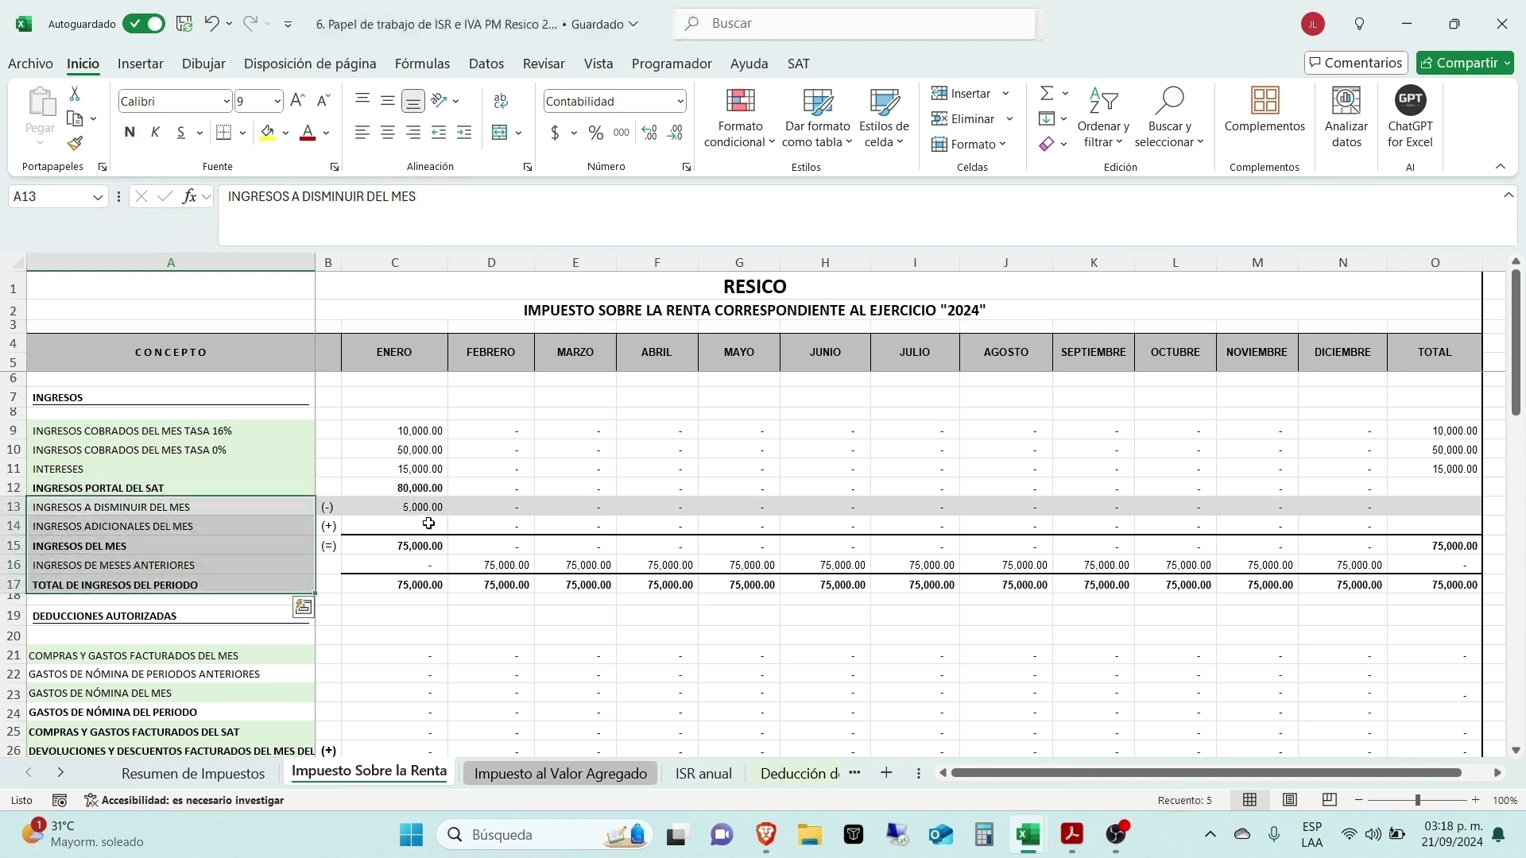
pyautogui.scroll(-2, 436, 529)
pyautogui.scroll(-1, 436, 528)
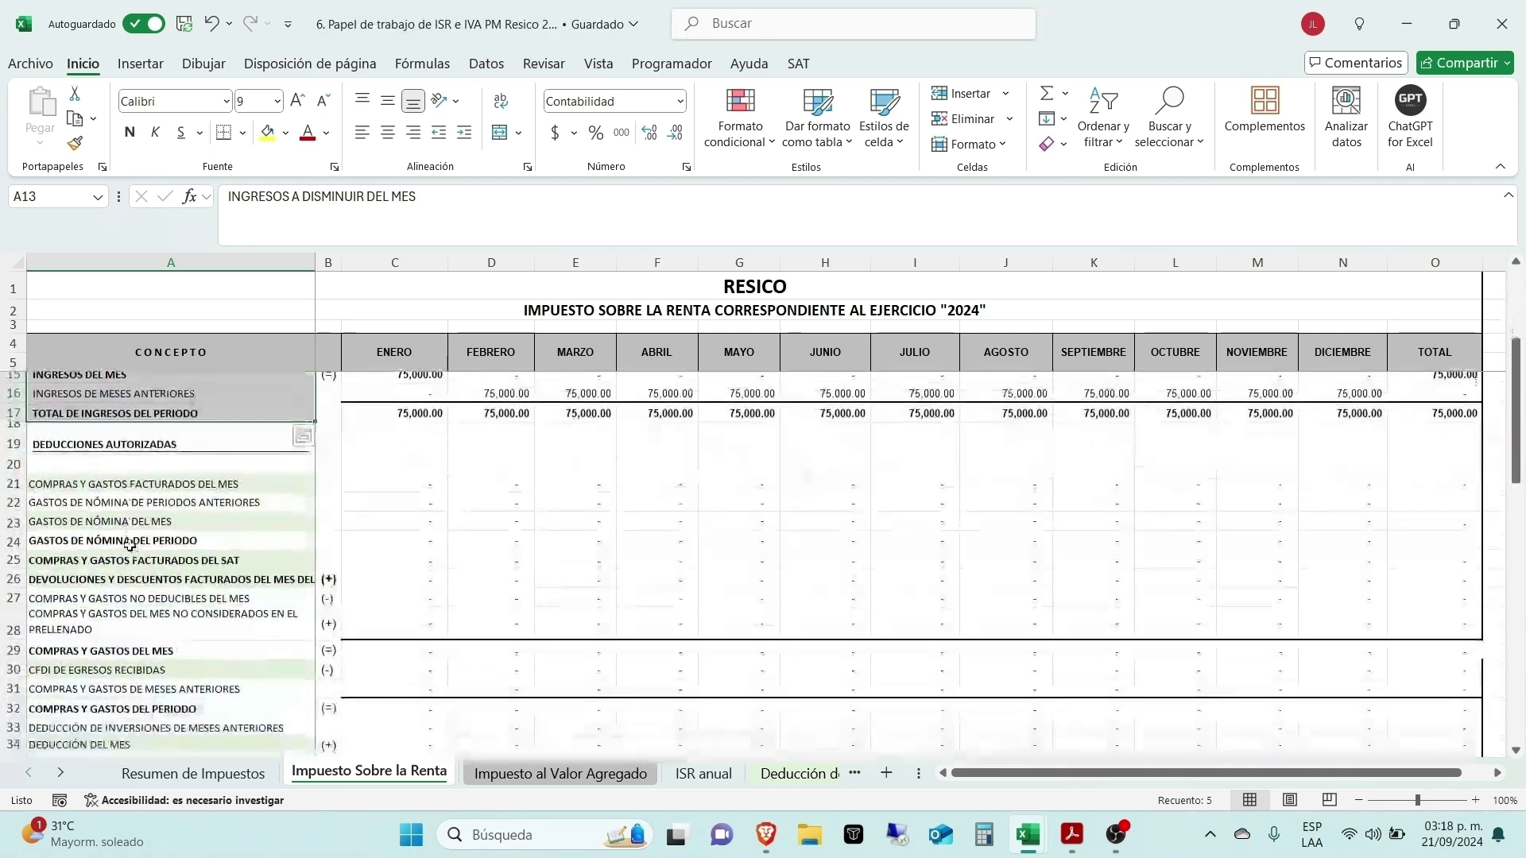
pyautogui.click(124, 483)
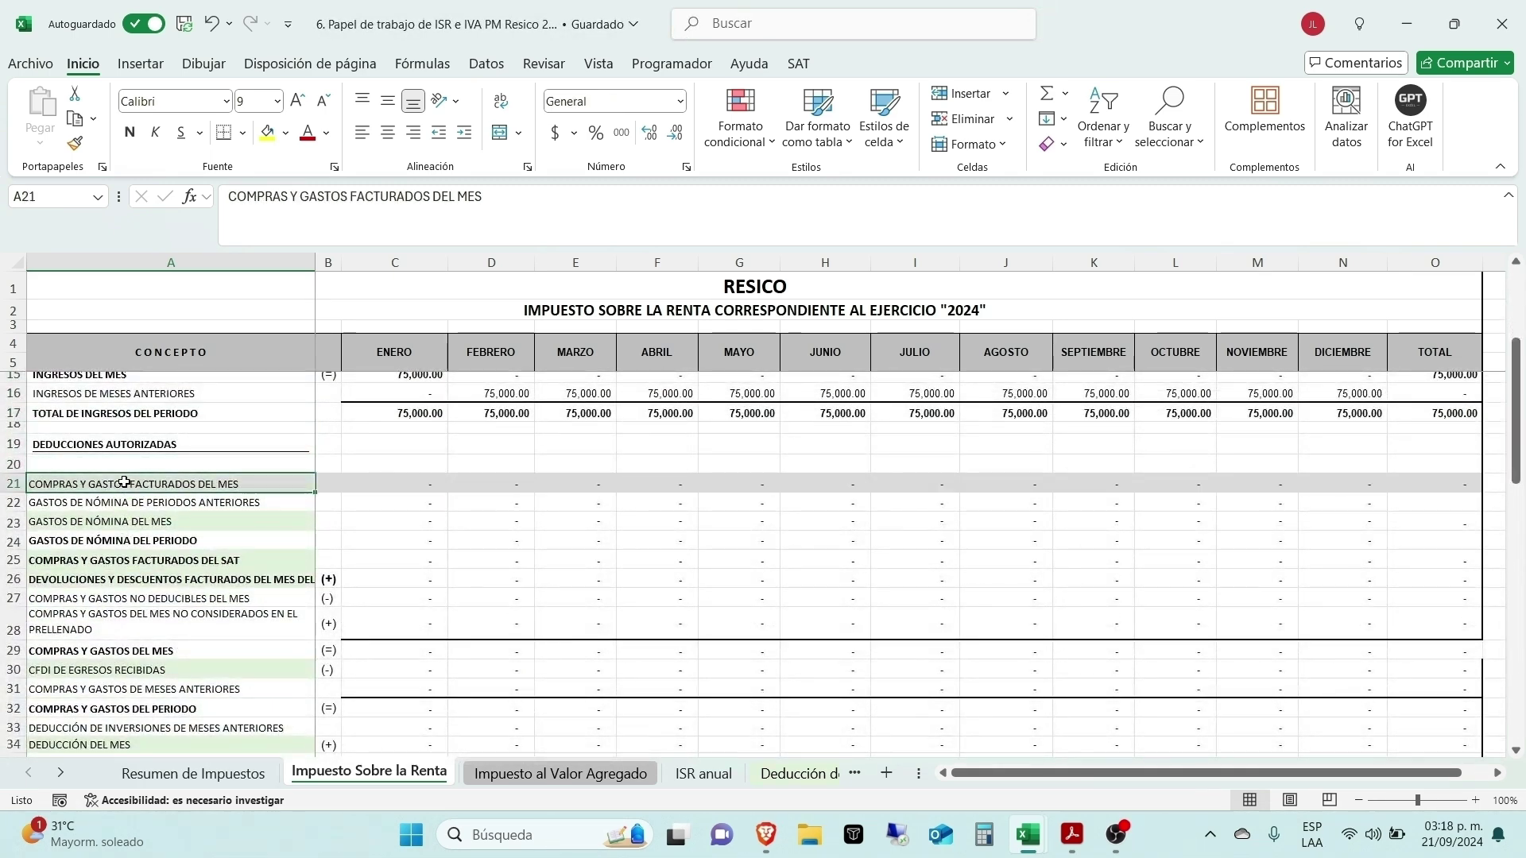
pyautogui.scroll(3, 382, 511)
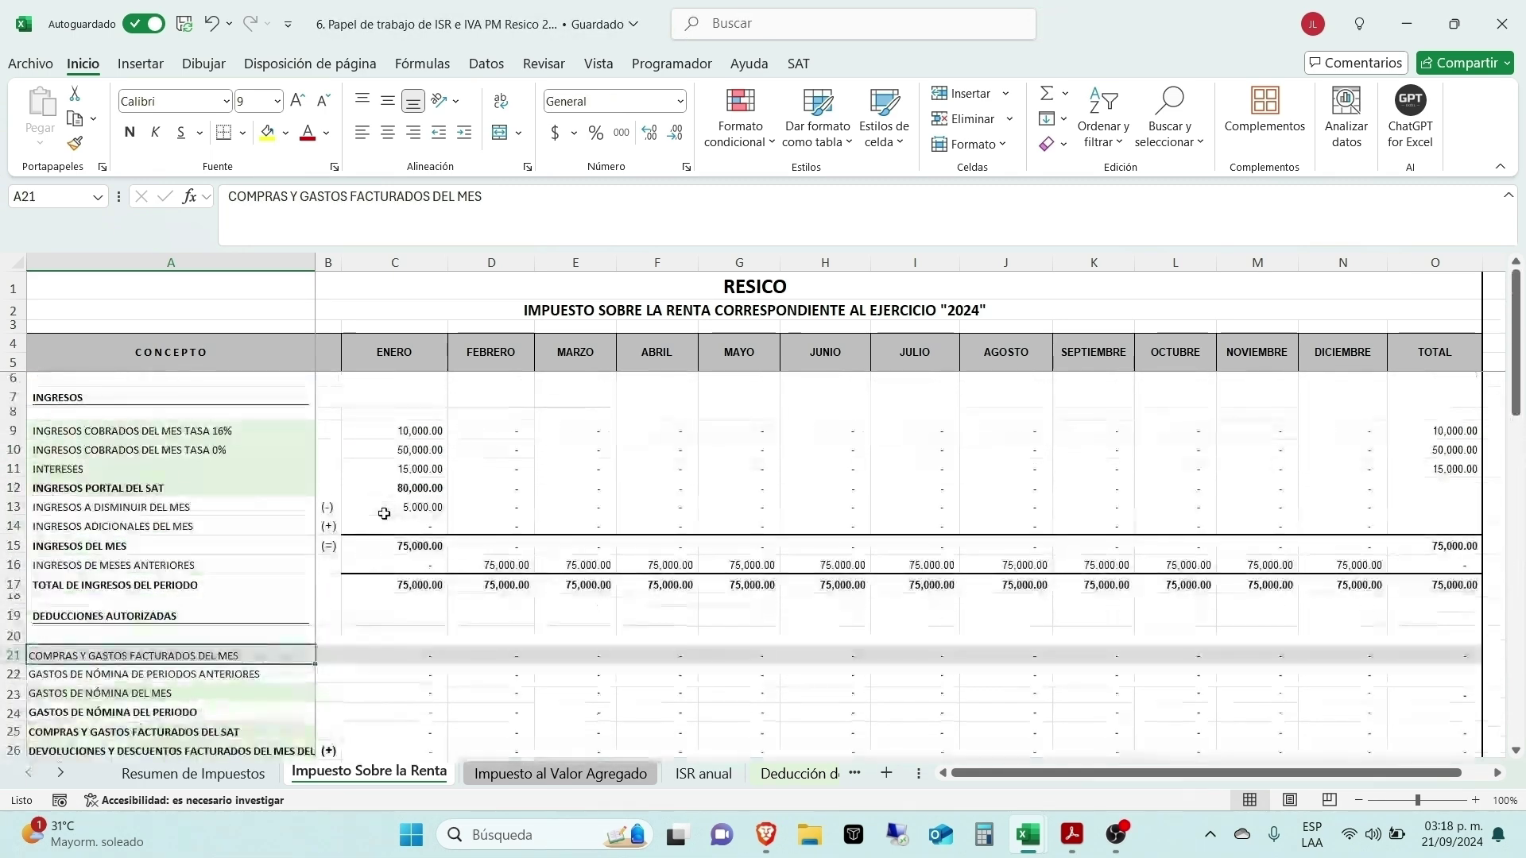
# Step: Trace how January income in C9 and C15 carries into February's INGRESOS DE MESES ANTERIORES in D16 and period total in D17
pyautogui.click(390, 432)
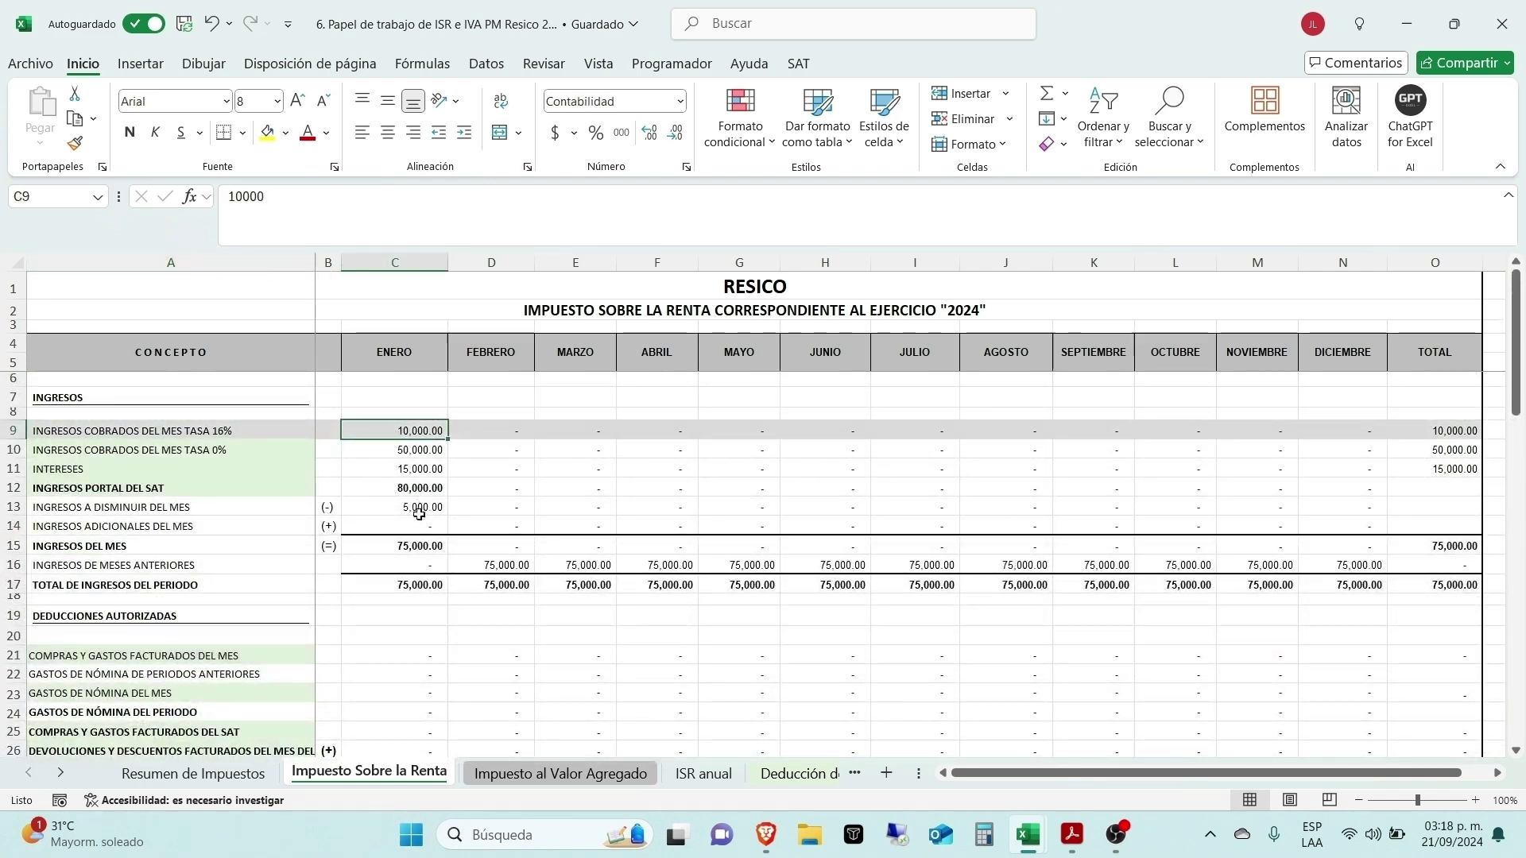
pyautogui.scroll(-2, 419, 514)
pyautogui.scroll(2, 419, 514)
pyautogui.click(397, 545)
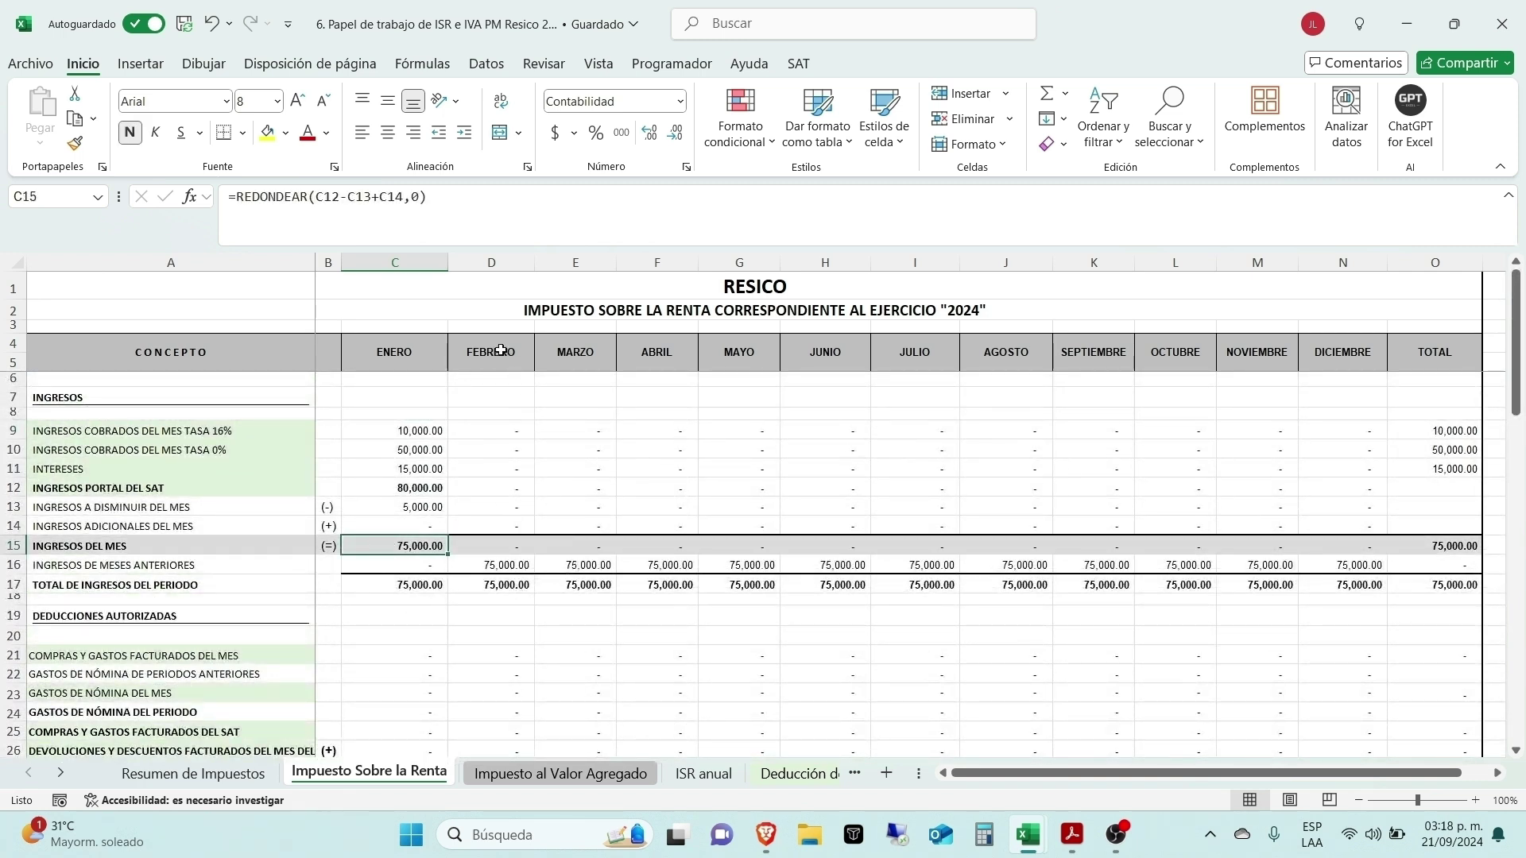
pyautogui.click(475, 562)
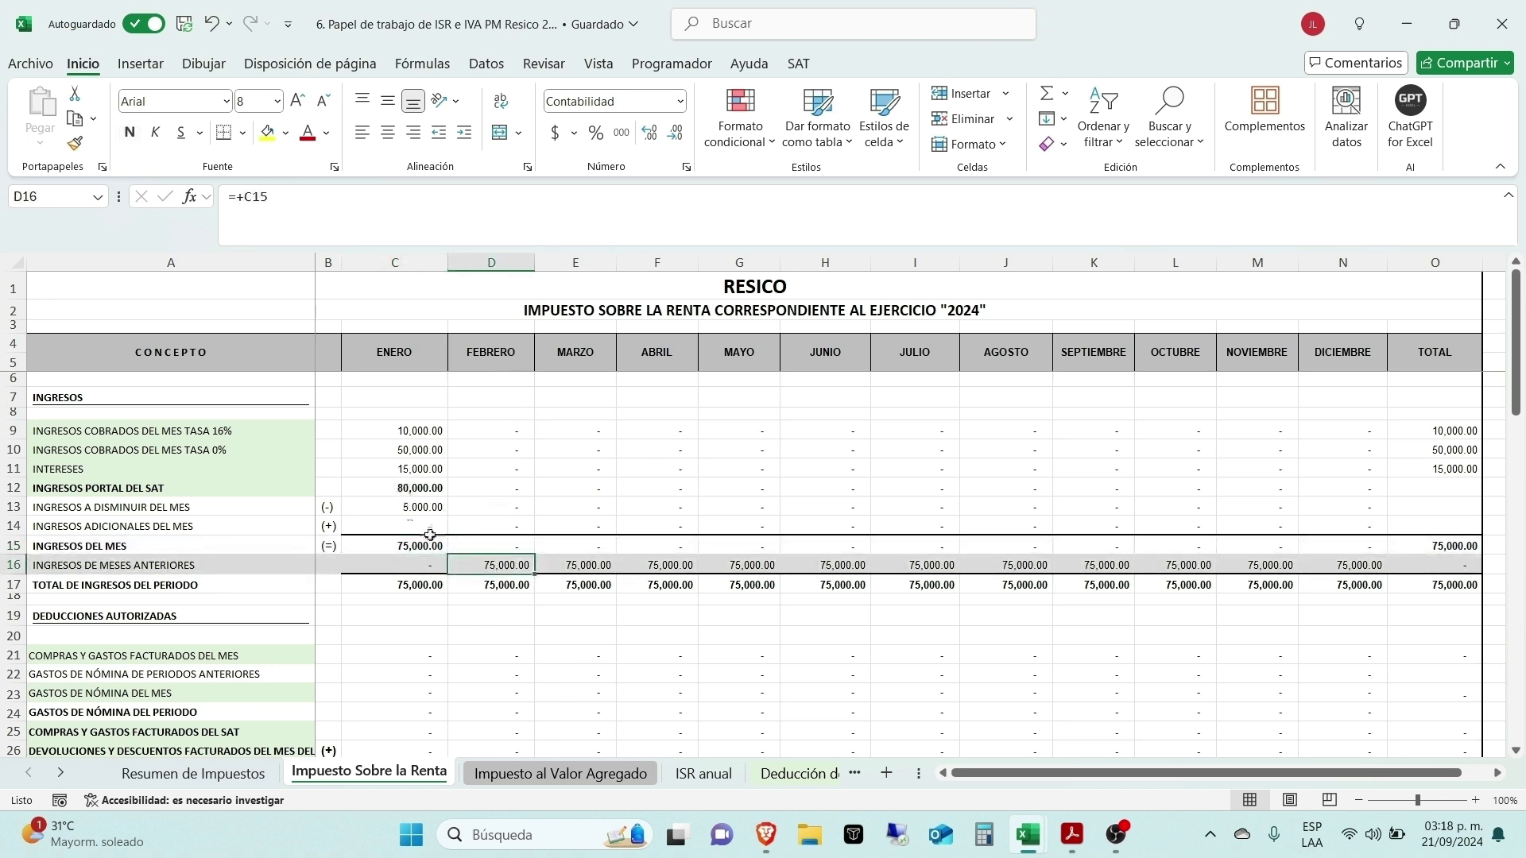
pyautogui.click(504, 584)
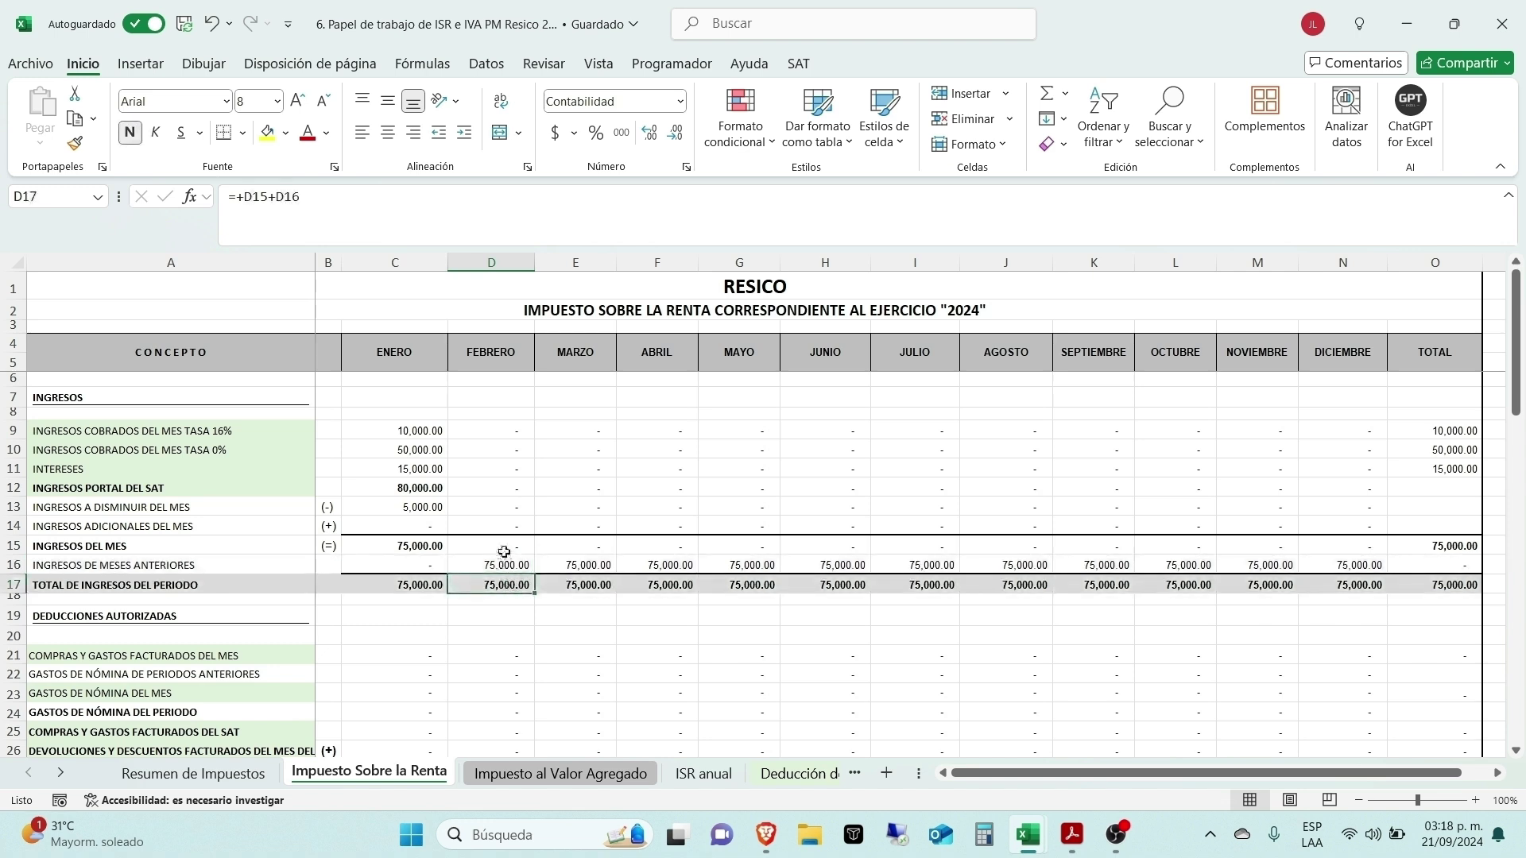
pyautogui.scroll(-2, 432, 544)
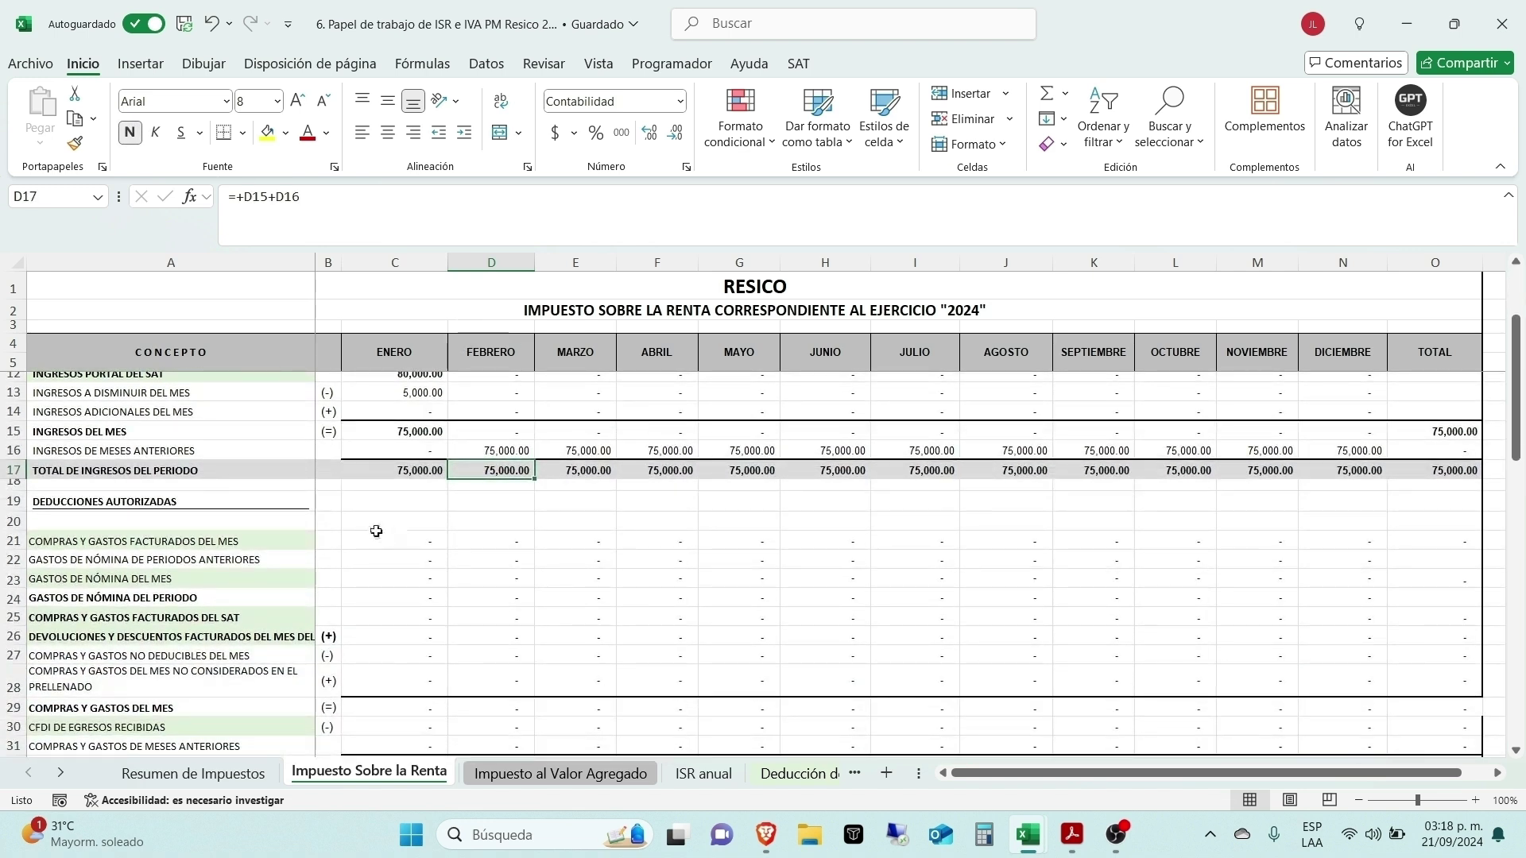
# Step: Review the January purchases cell C21 and the payroll expense concepts in rows 22 to 24 under DEDUCCIONES AUTORIZADAS
pyautogui.click(402, 540)
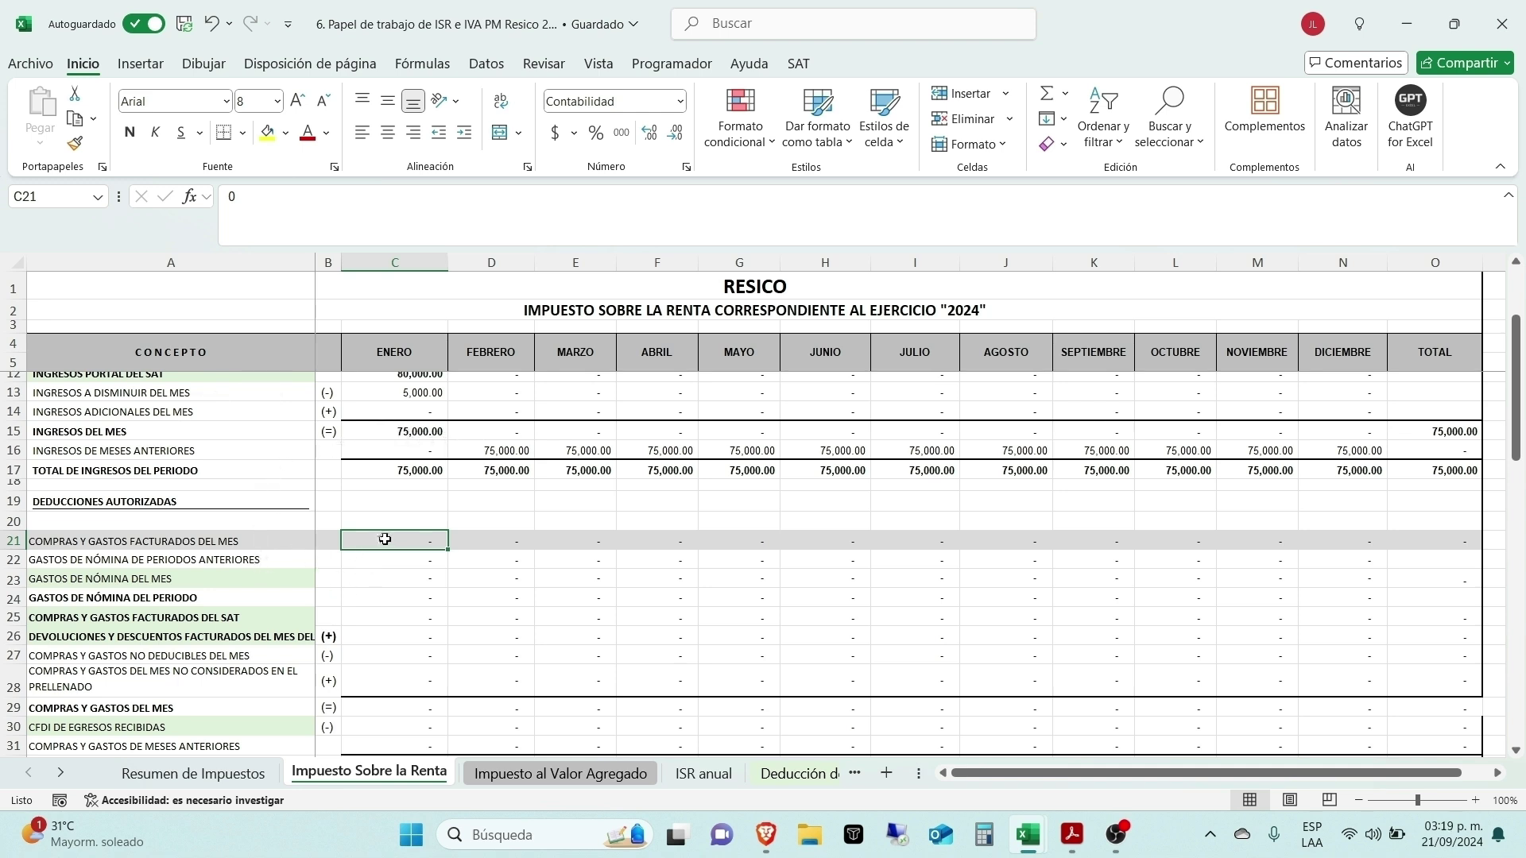
pyautogui.scroll(-1, 385, 539)
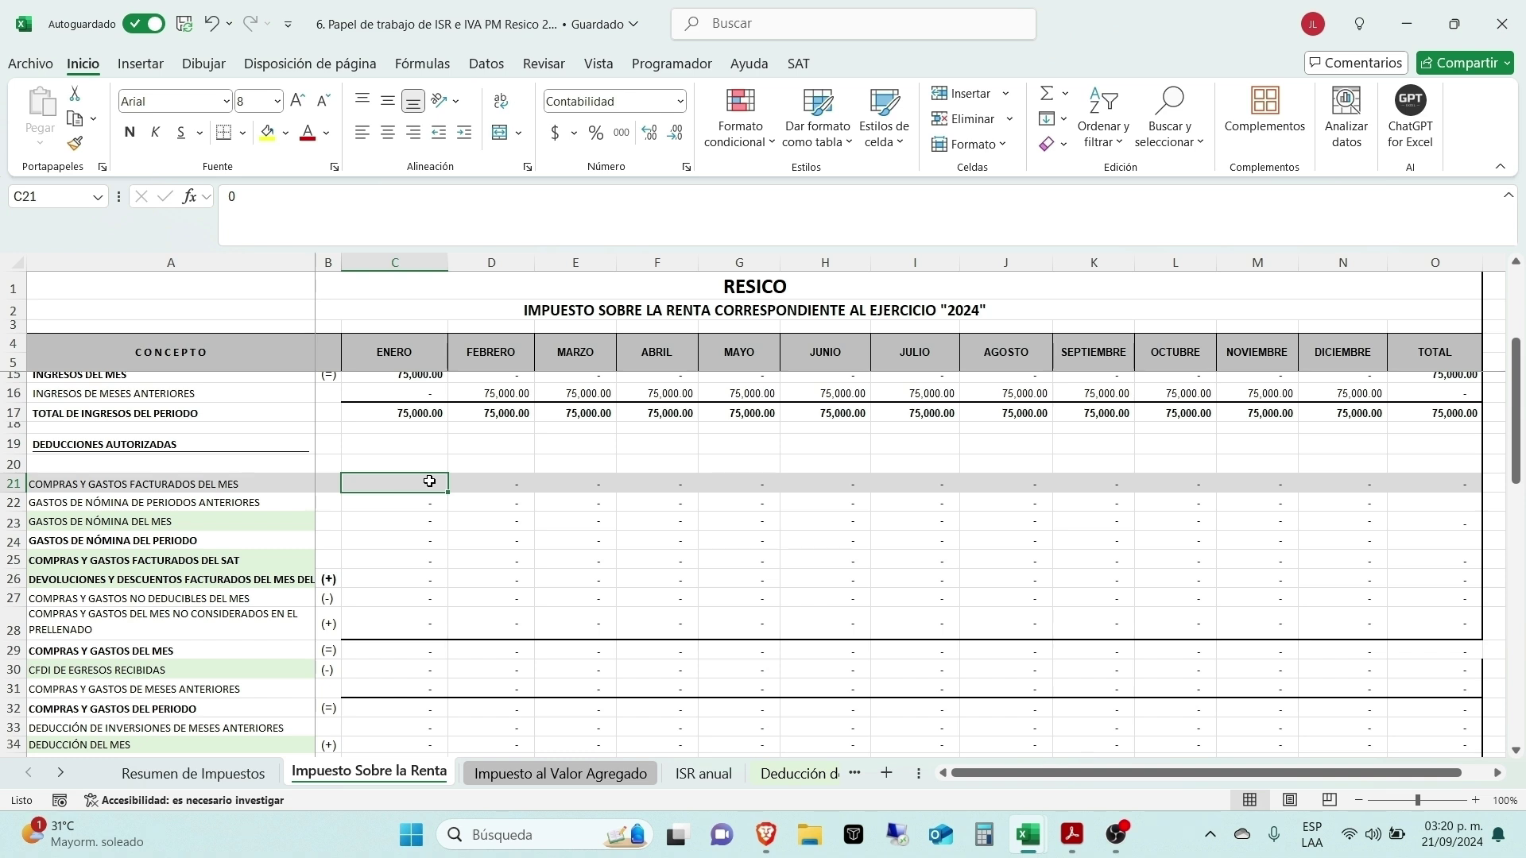
pyautogui.click(364, 506)
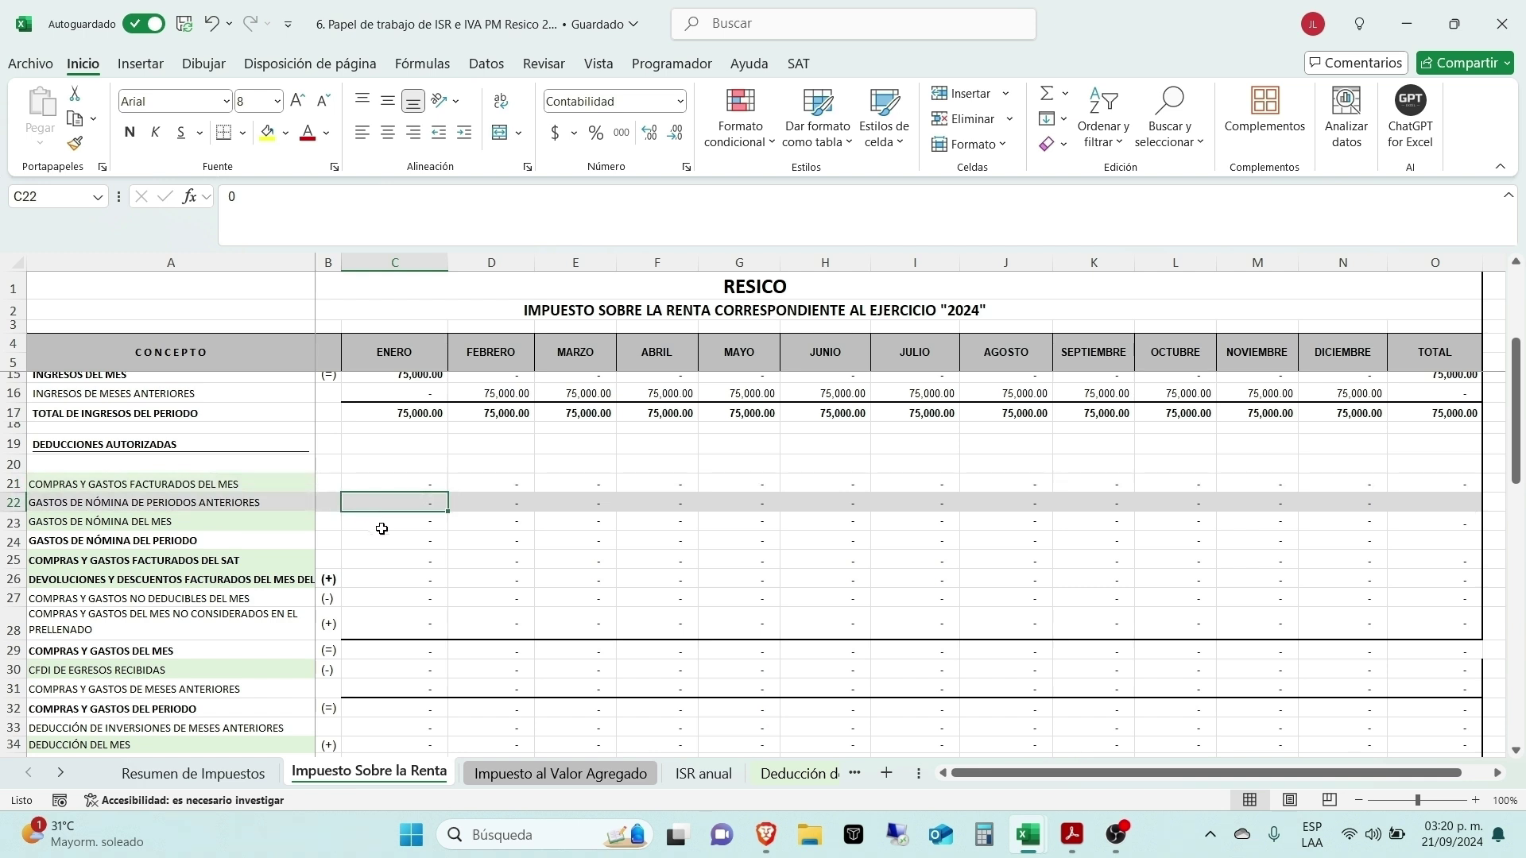
pyautogui.click(368, 524)
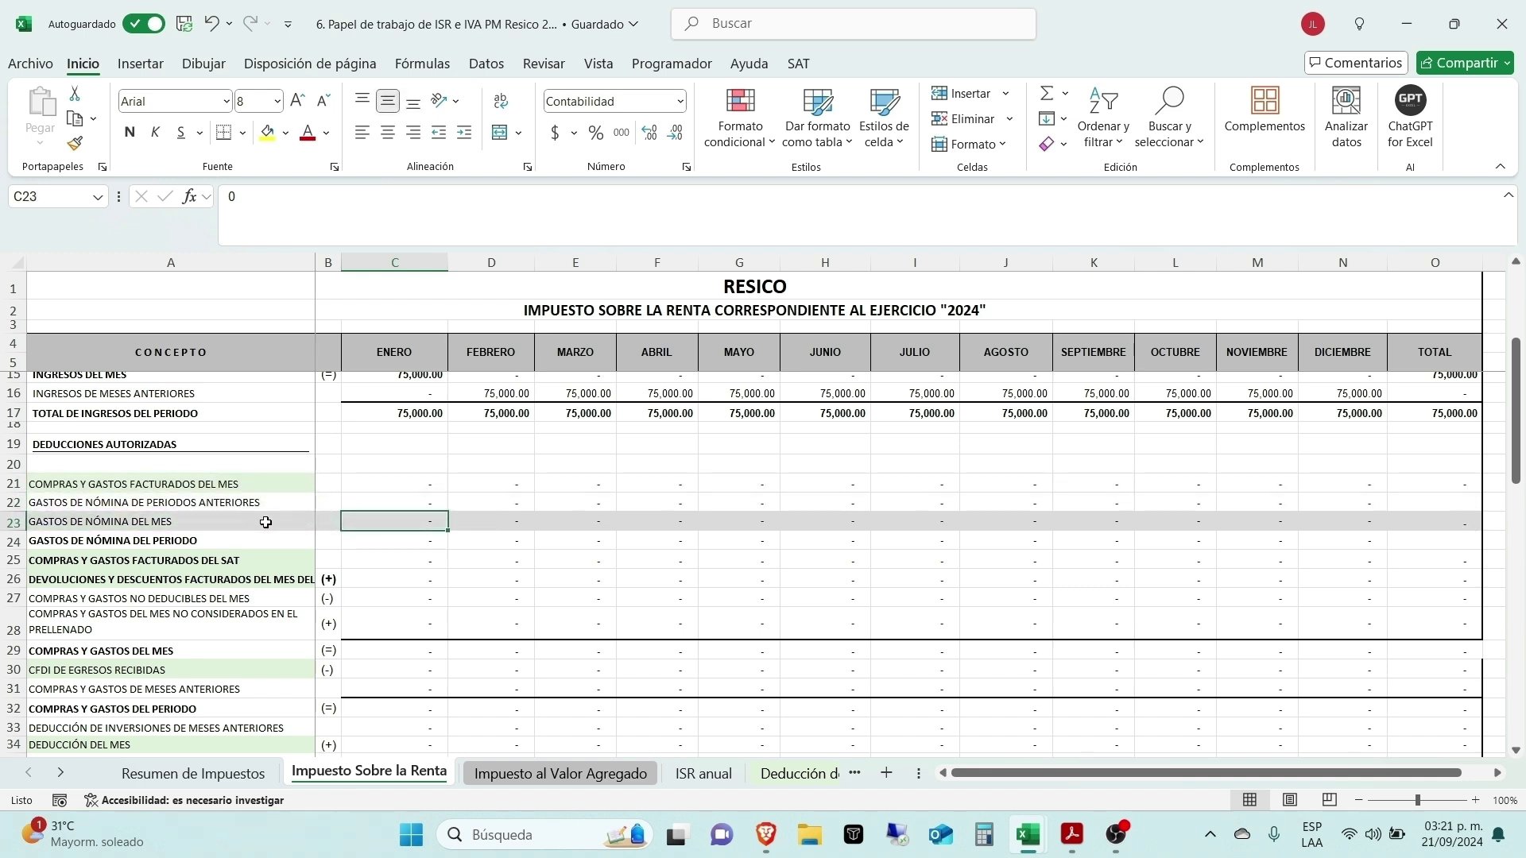
pyautogui.moveTo(171, 502); pyautogui.dragTo(165, 540)
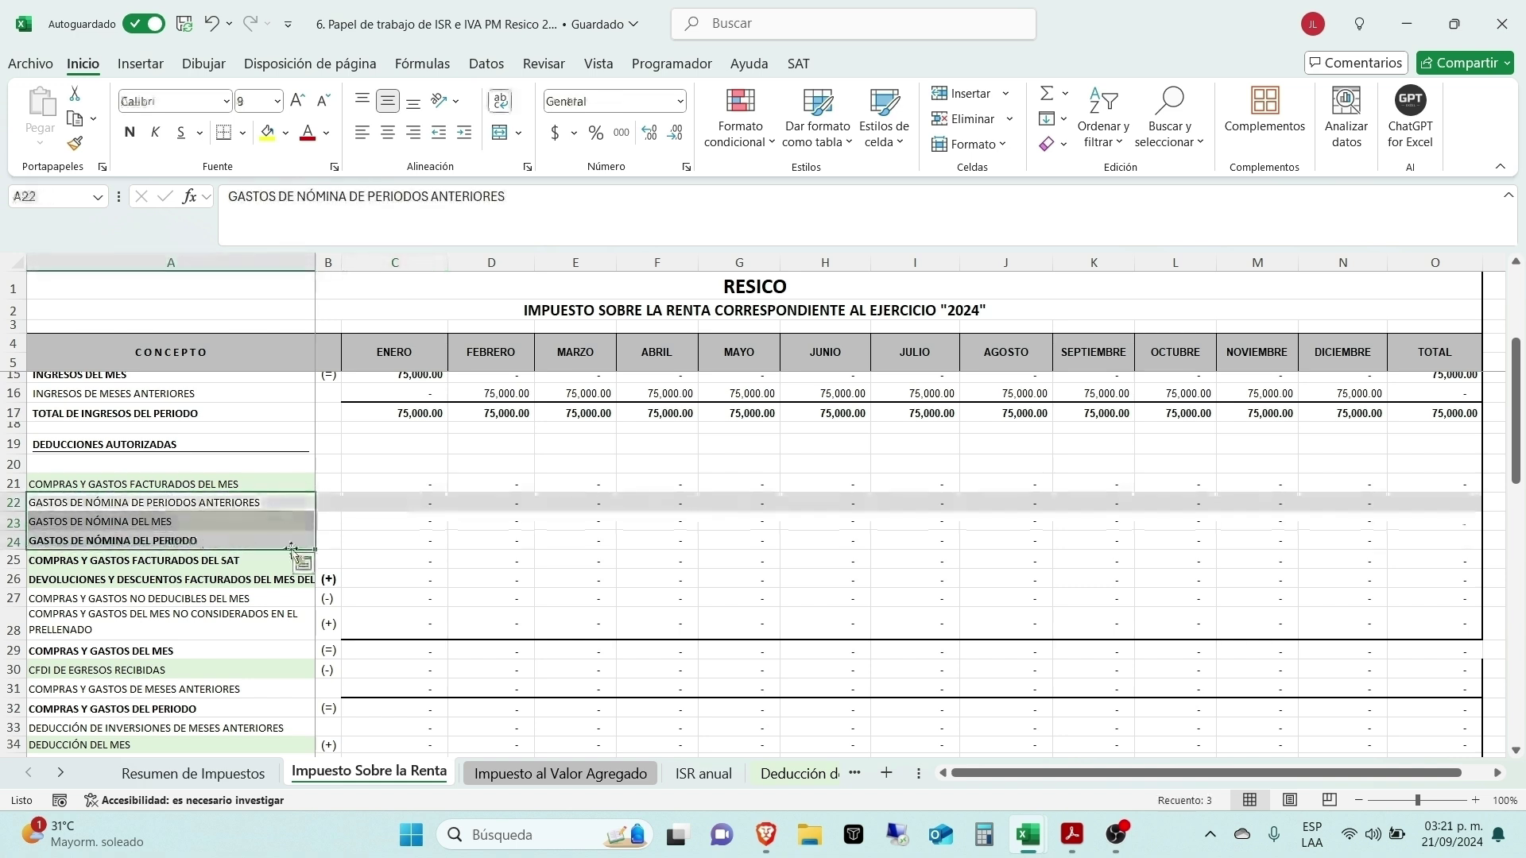
pyautogui.click(256, 518)
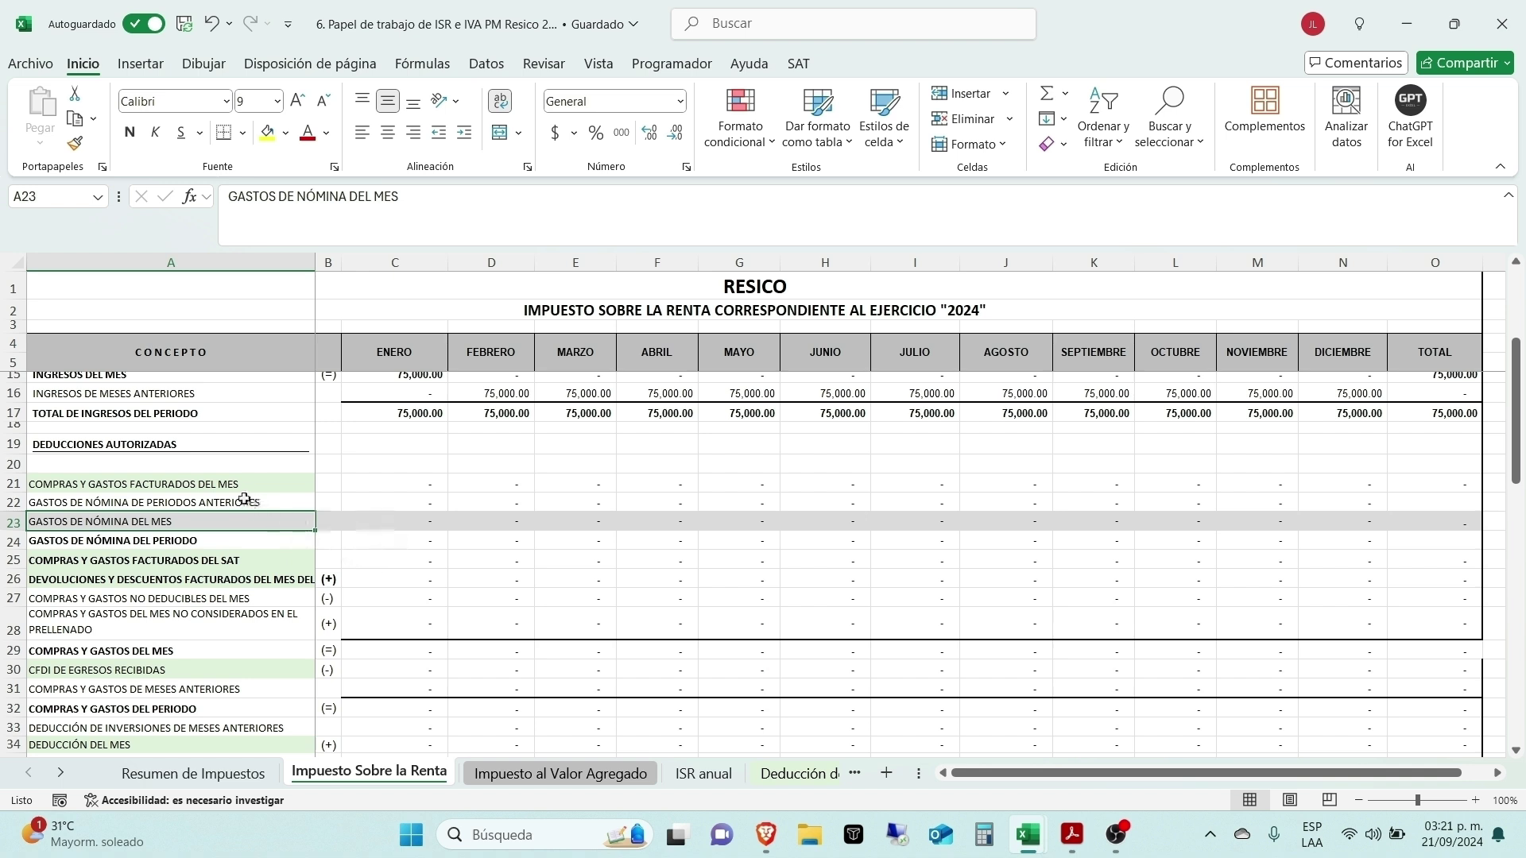
pyautogui.click(245, 503)
pyautogui.click(232, 539)
# Step: Review the deduction concepts in A25:A28, from COMPRAS Y GASTOS FACTURADOS DEL SAT to COMPRAS Y GASTOS DEL MES NO CONSIDERADOS EN EL PRELLENADO
pyautogui.scroll(-2, 289, 487)
pyautogui.click(273, 443)
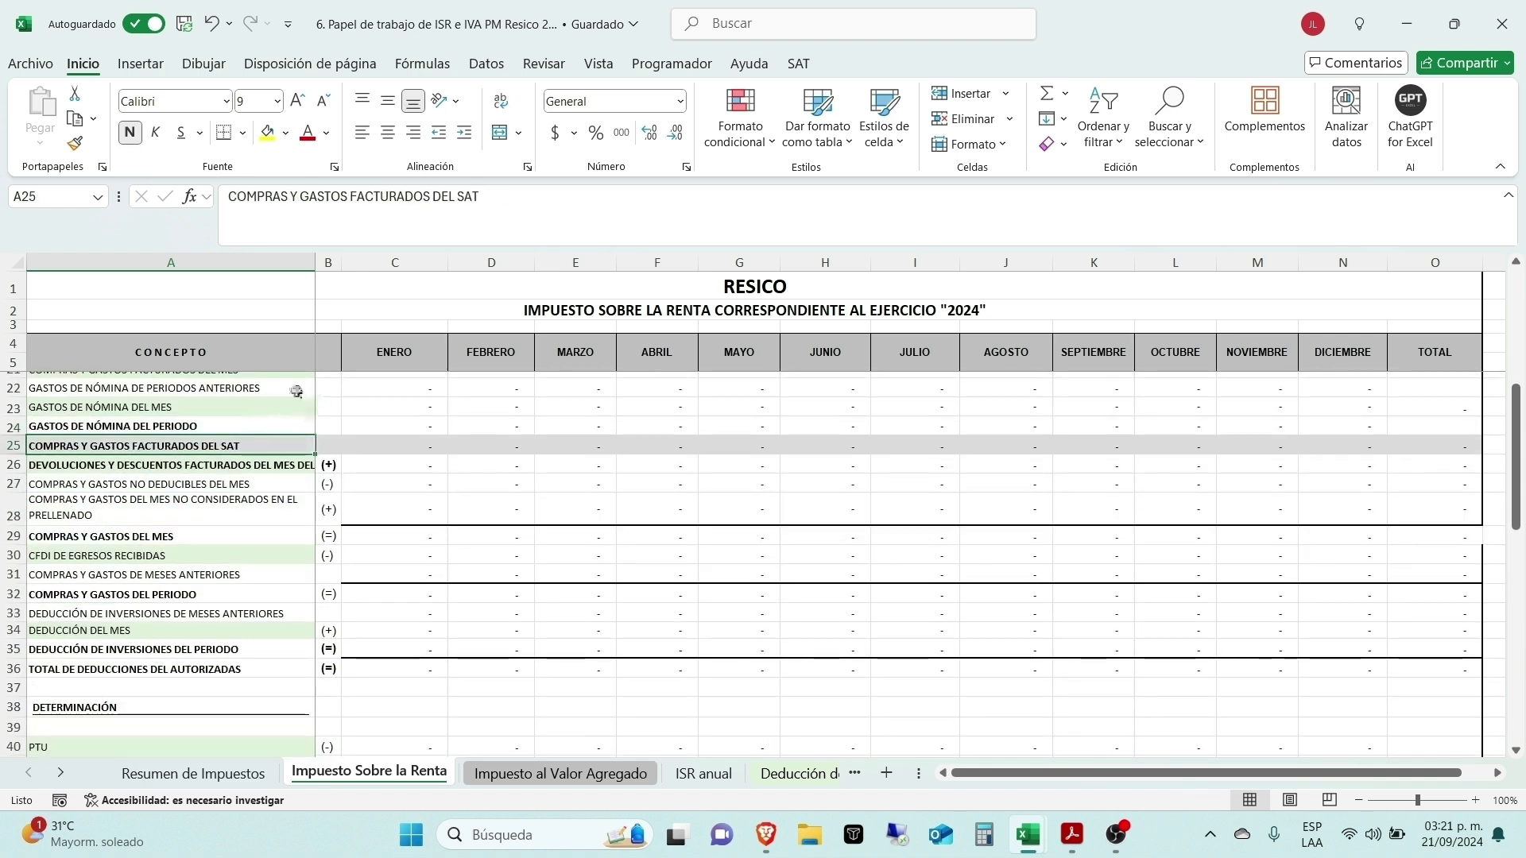
pyautogui.click(388, 447)
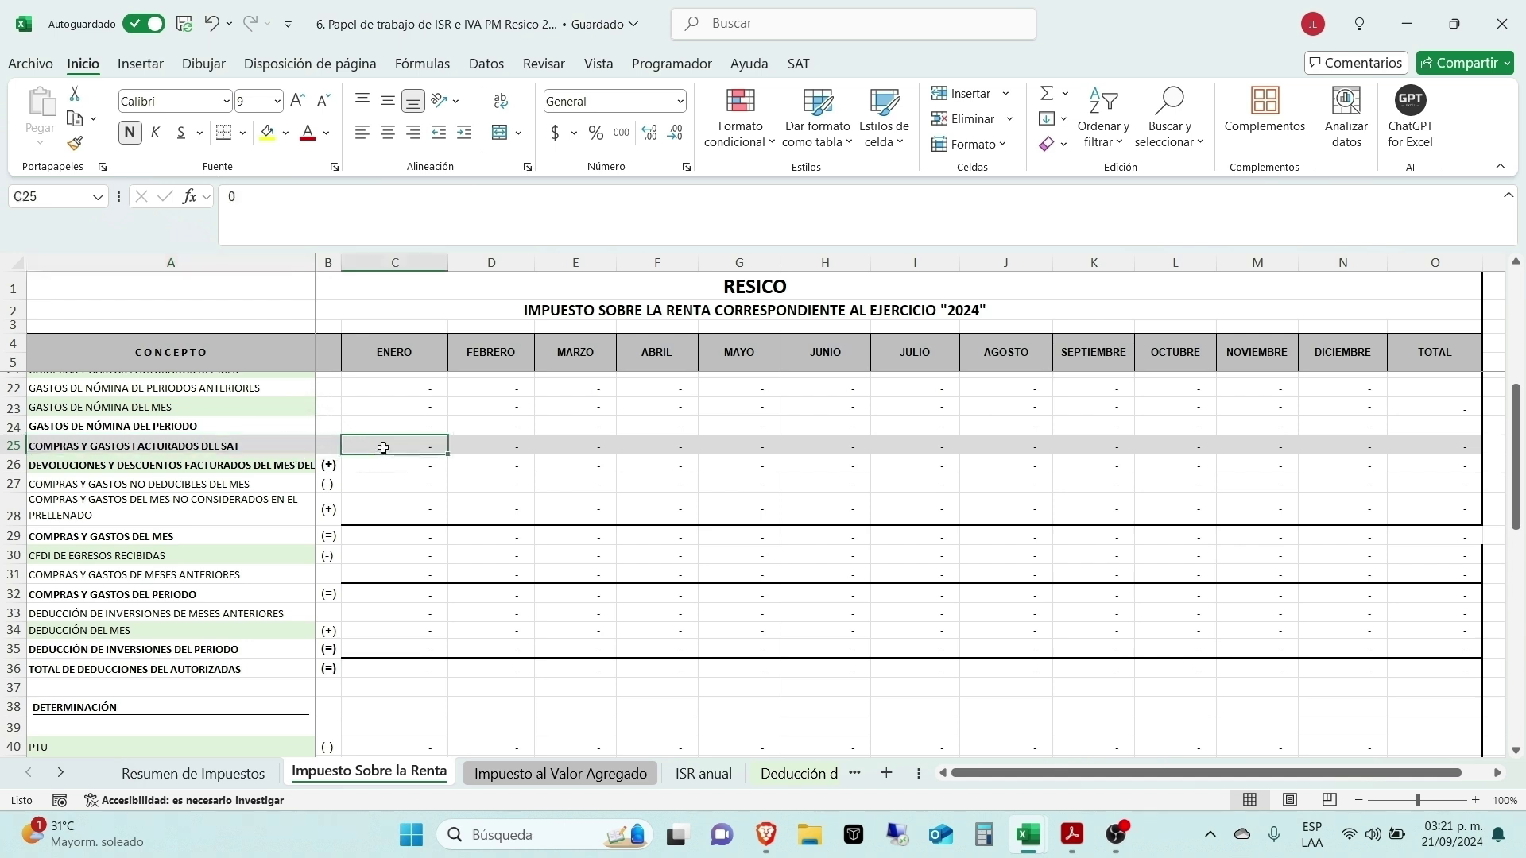
pyautogui.click(176, 461)
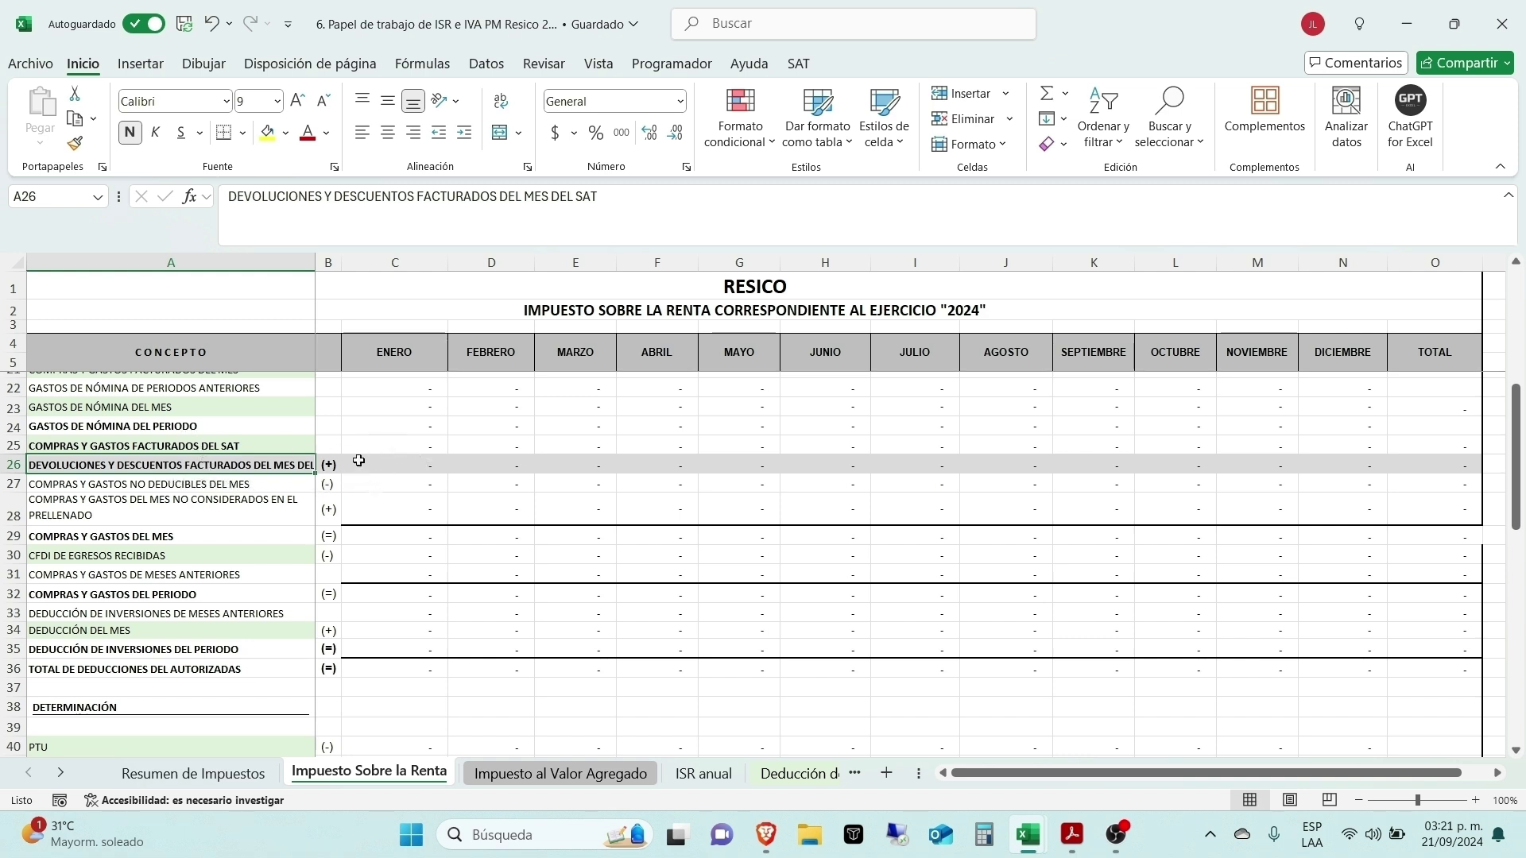
pyautogui.click(253, 481)
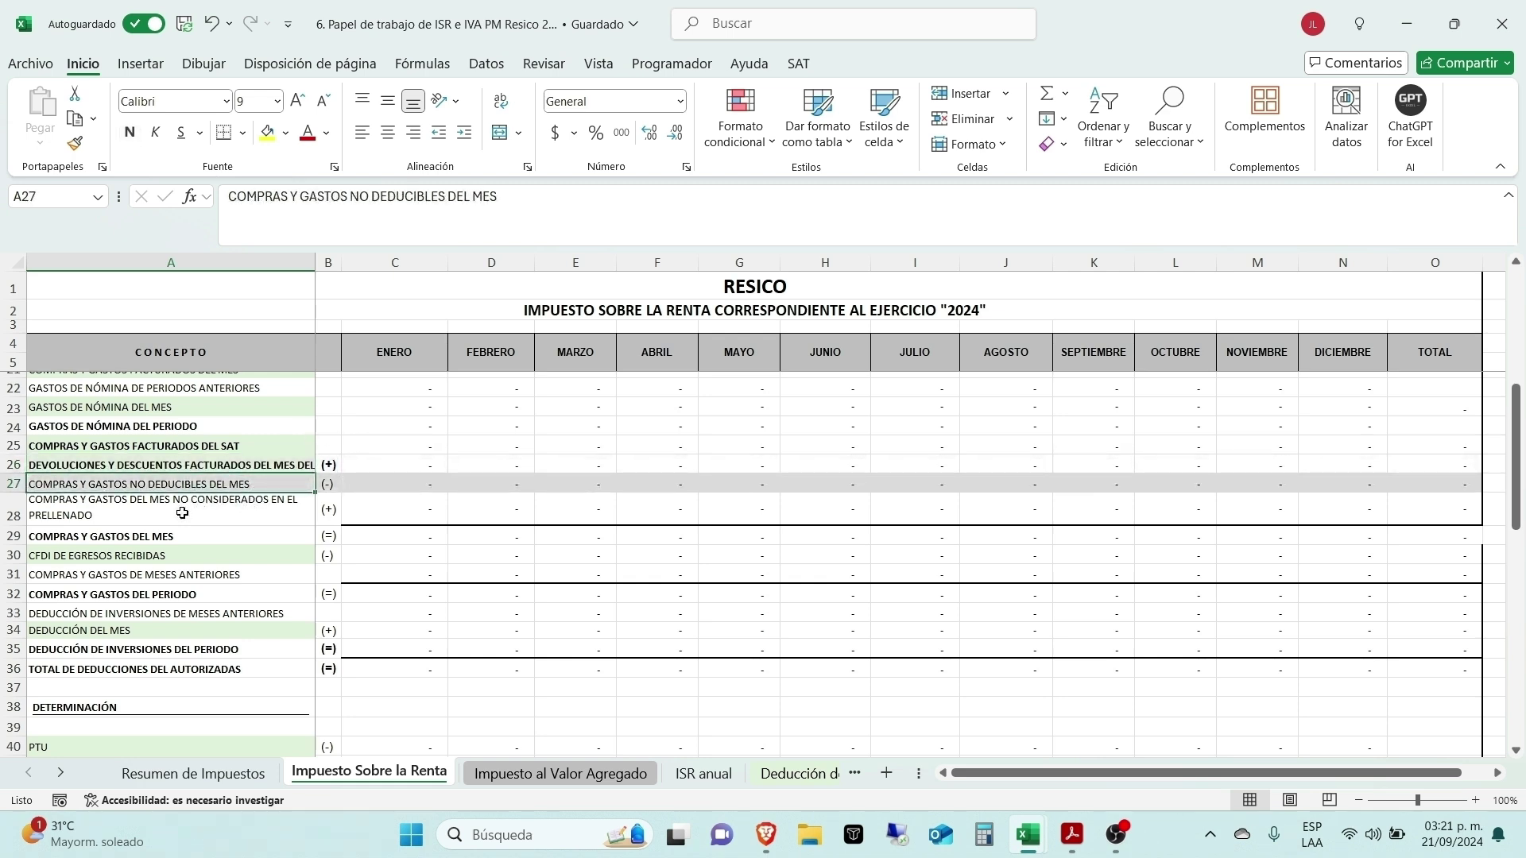
pyautogui.click(182, 512)
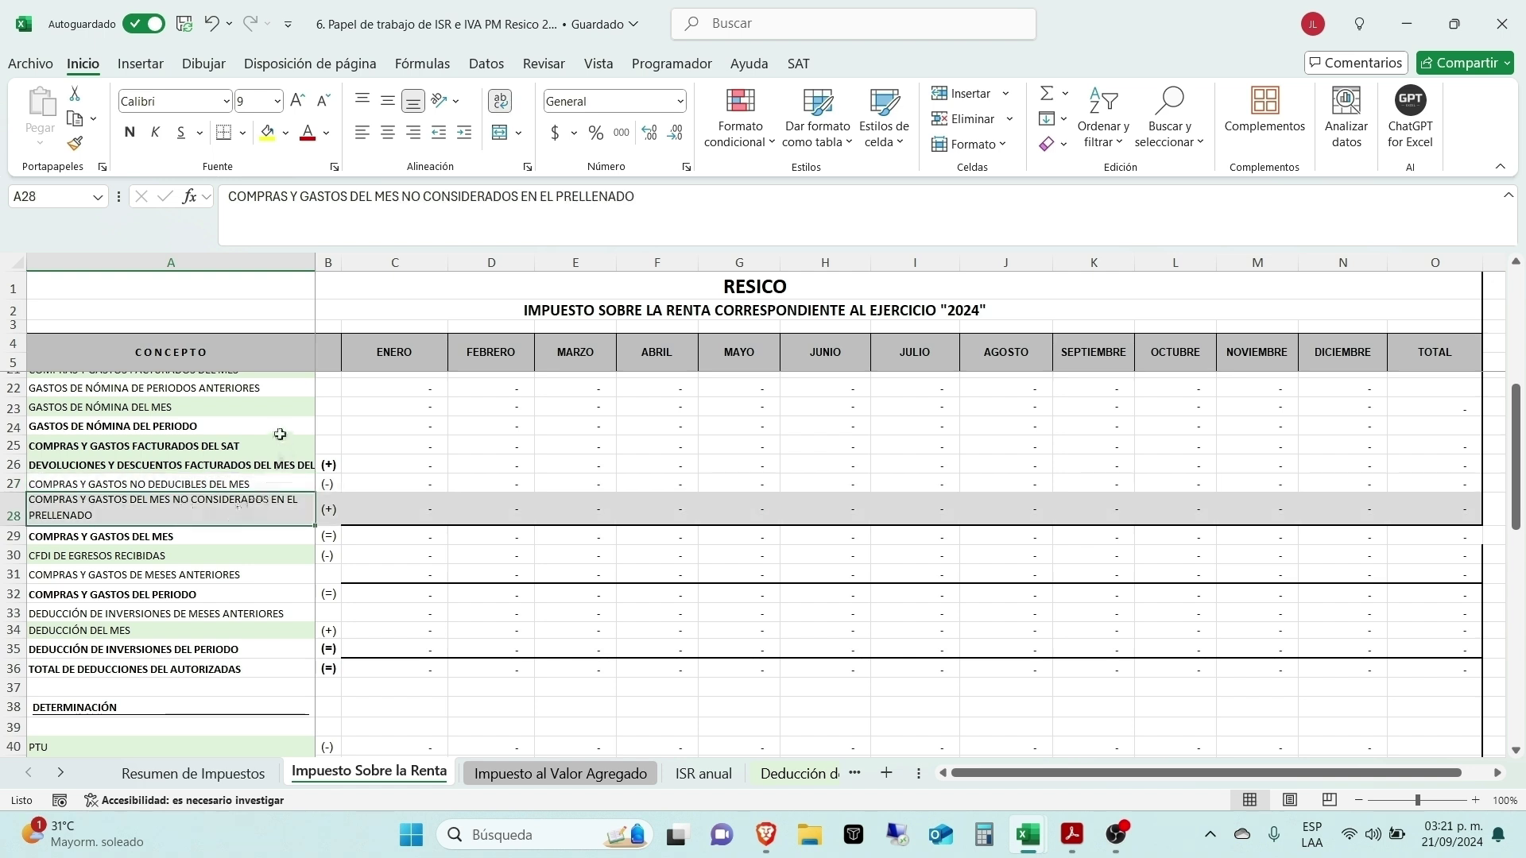
pyautogui.scroll(2, 315, 463)
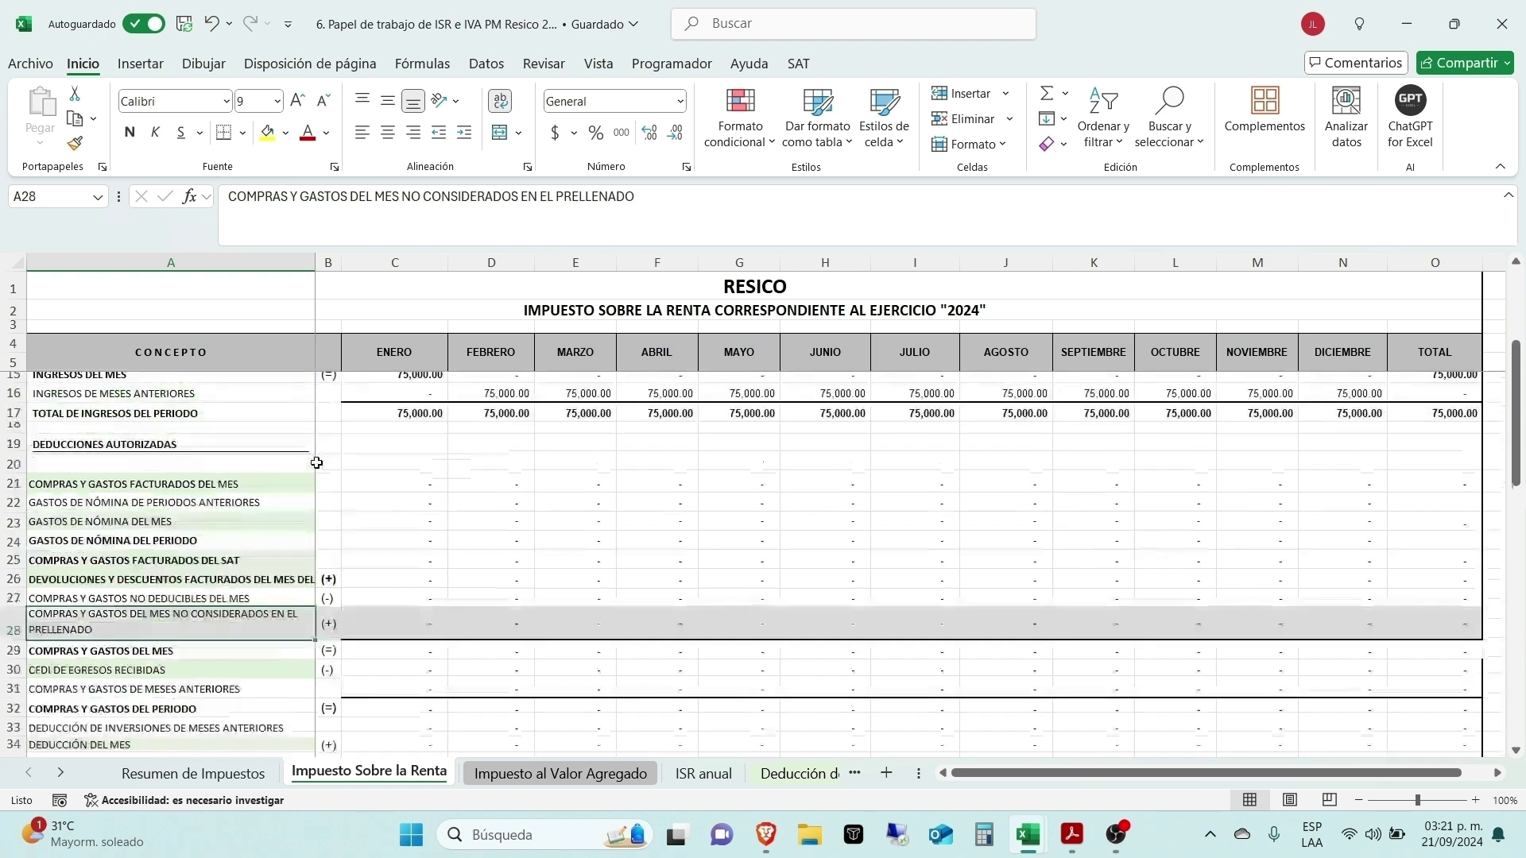
# Step: Enter 50000 as January's COMPRAS Y GASTOS FACTURADOS DEL MES in C21
pyautogui.click(369, 480)
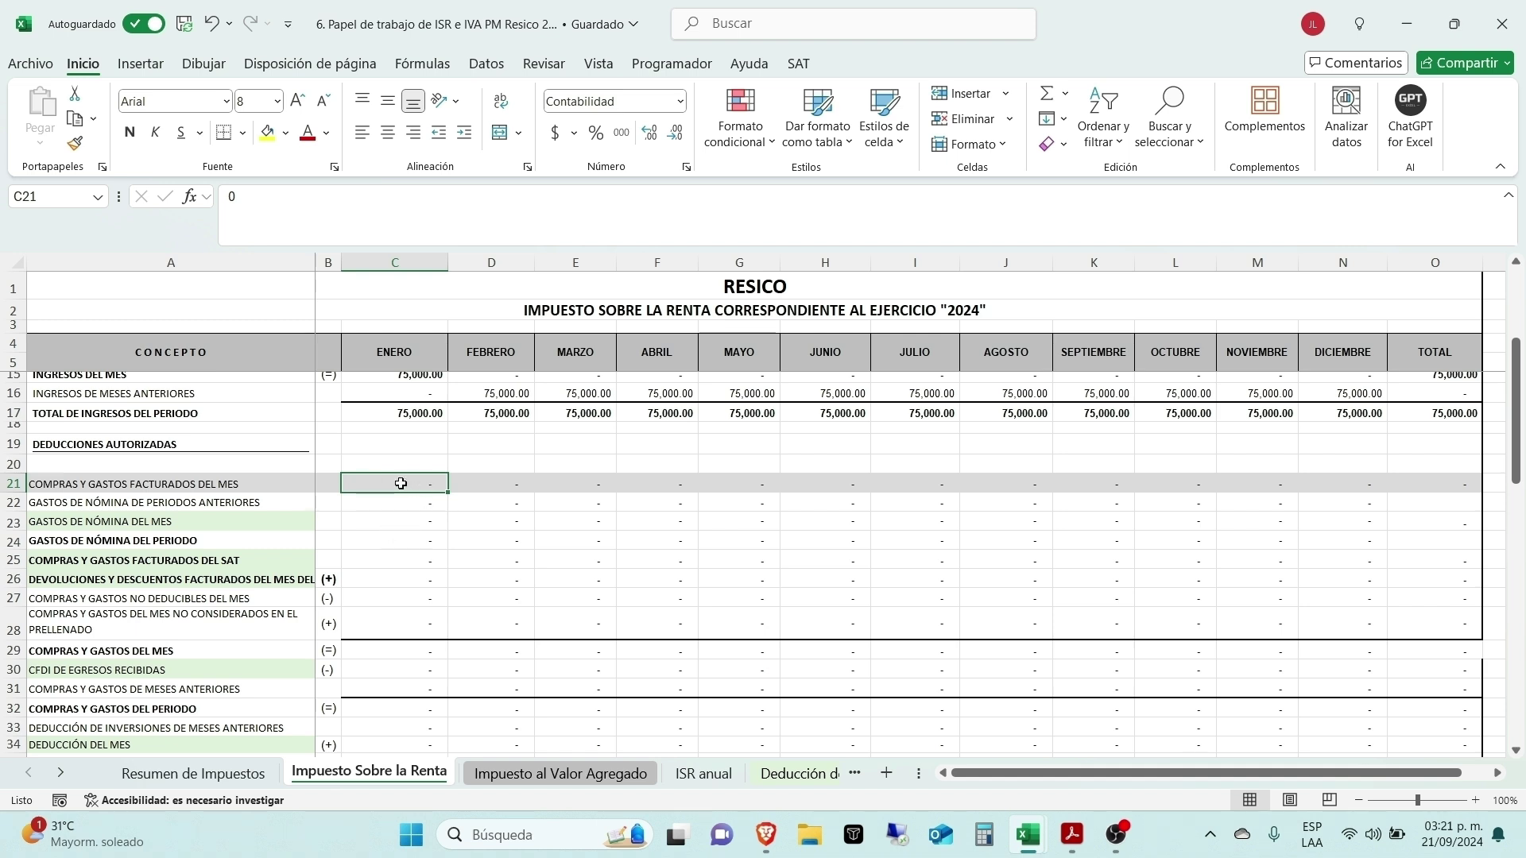
pyautogui.write('50000')
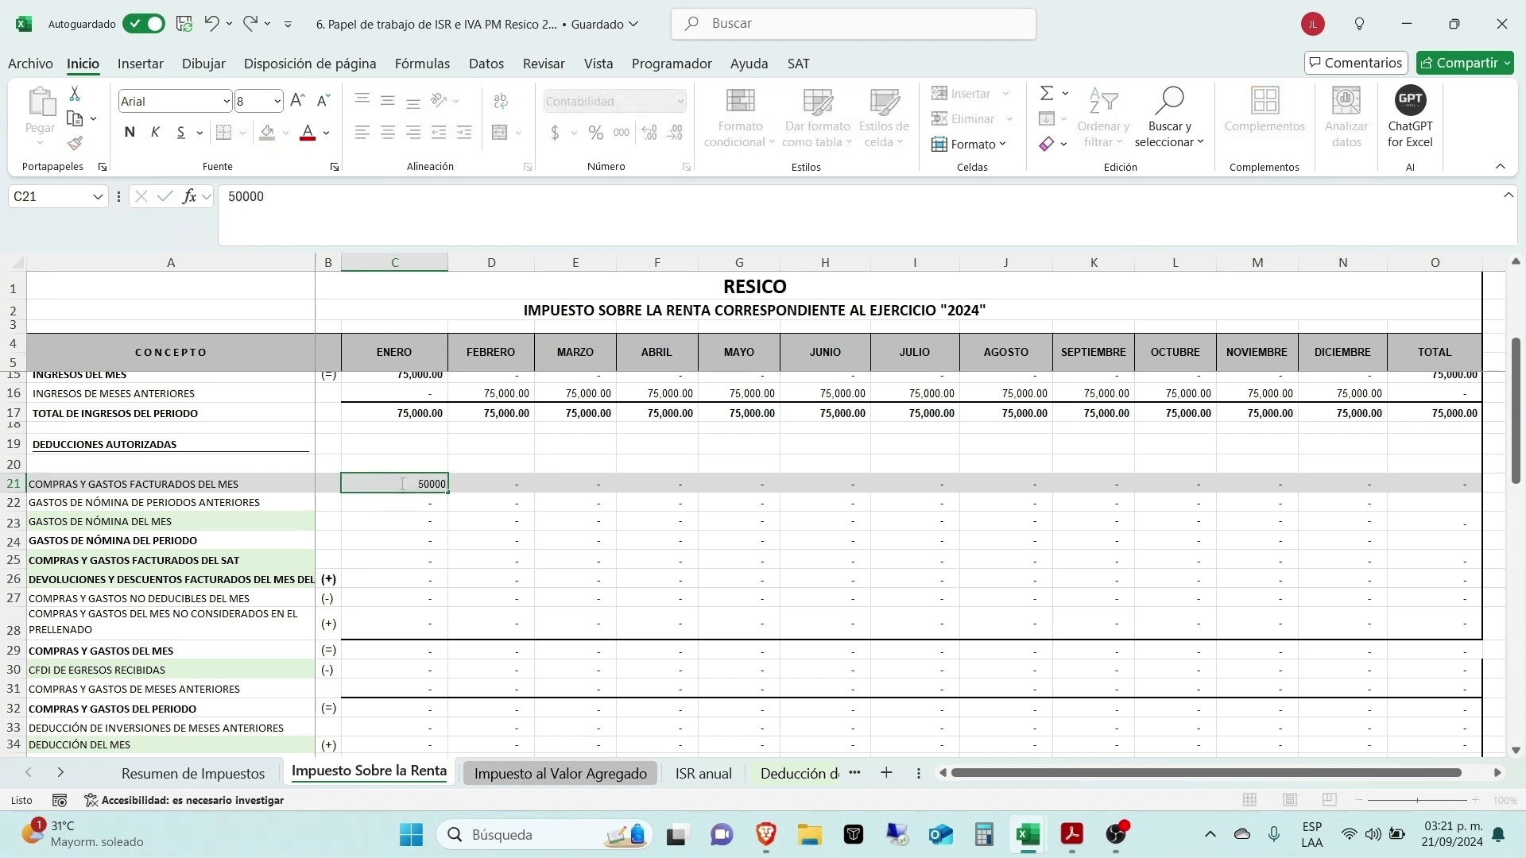
pyautogui.press('Return')
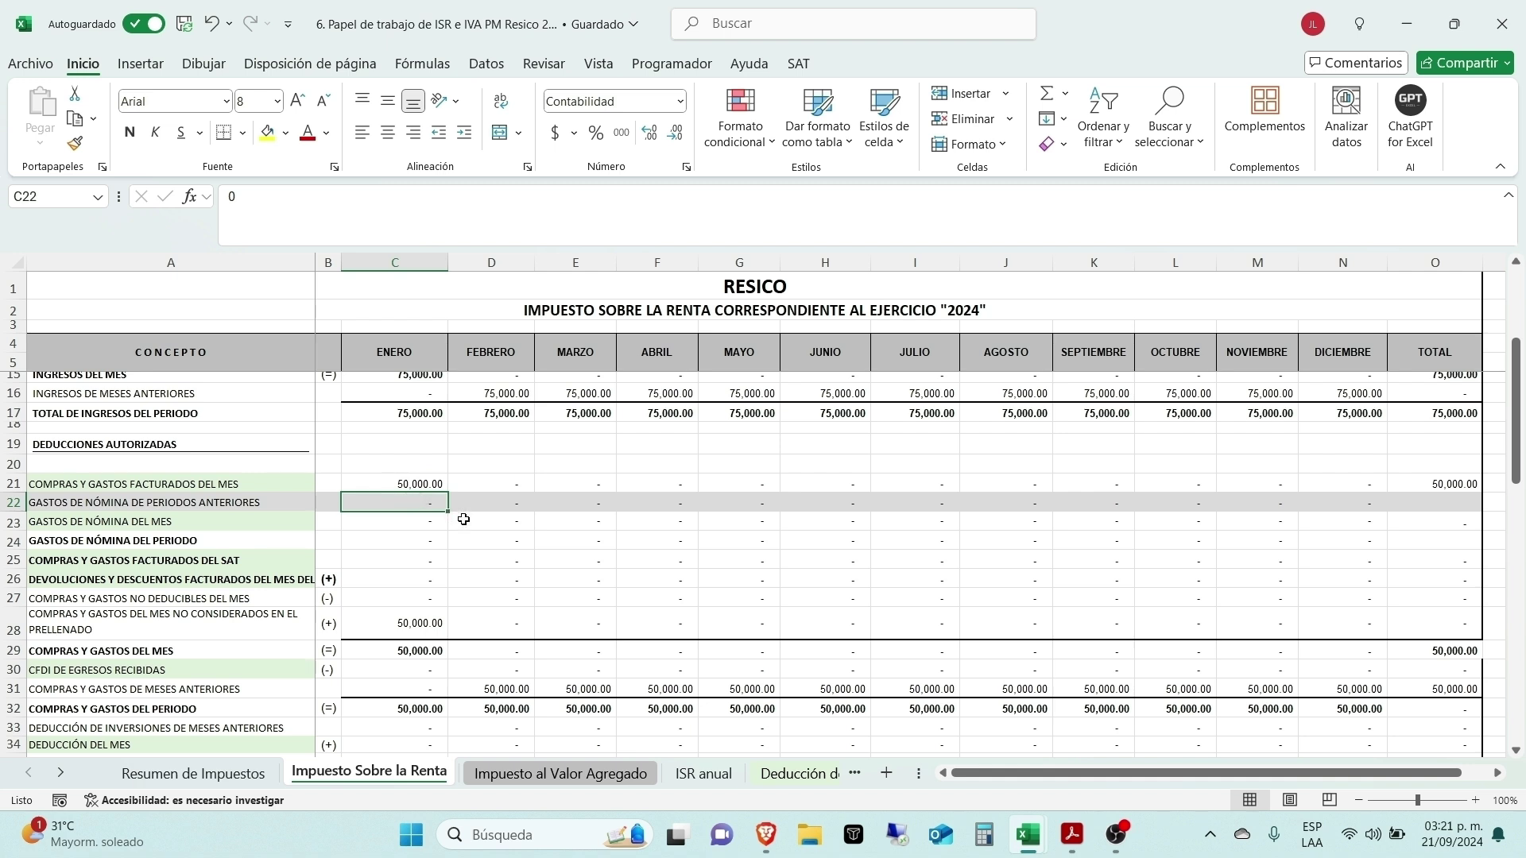
pyautogui.write('10000')
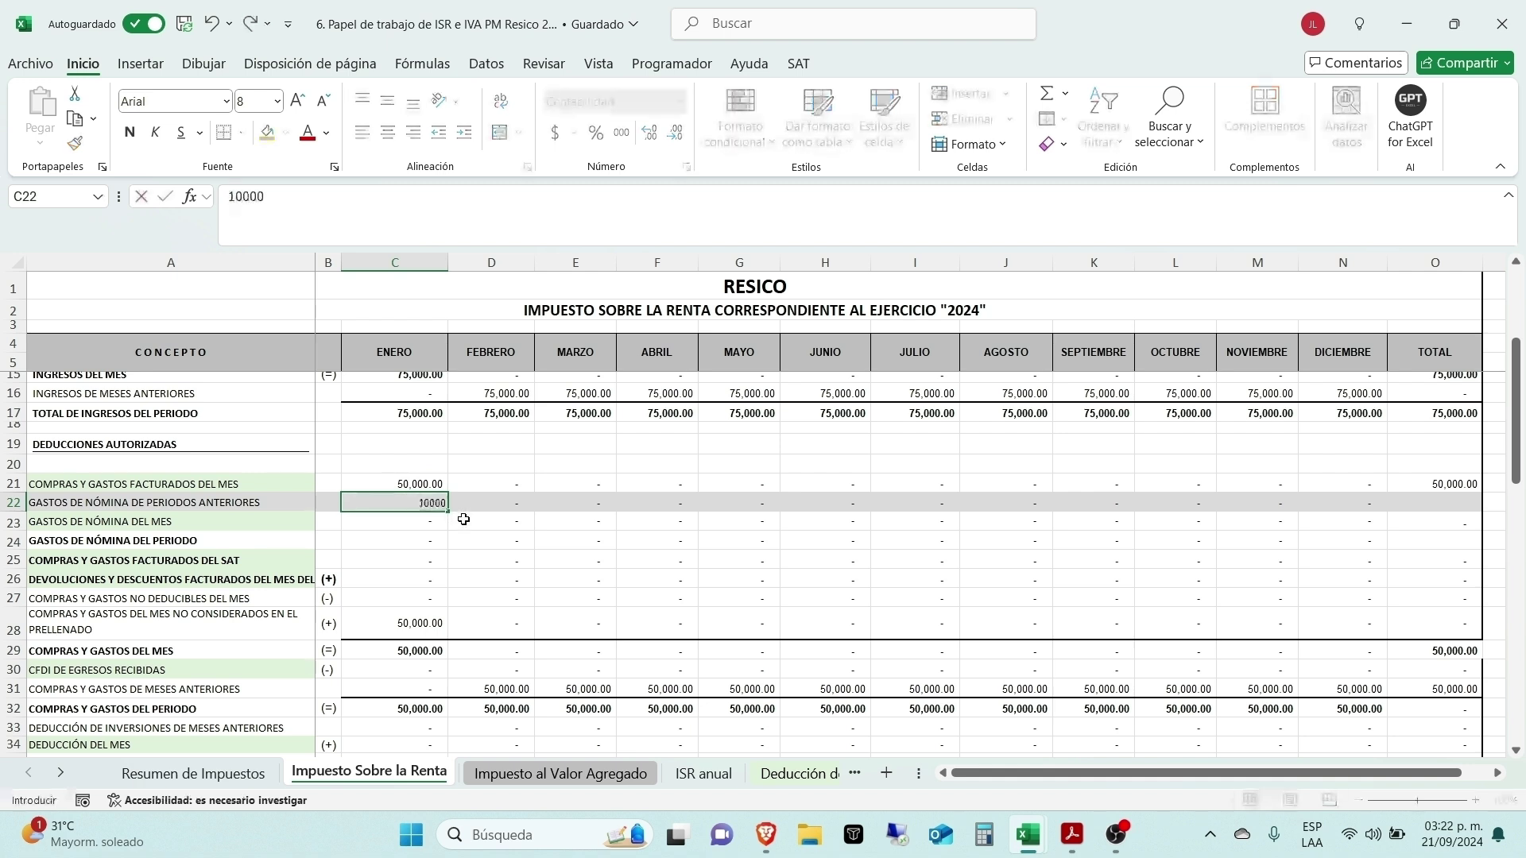
pyautogui.press('Return')
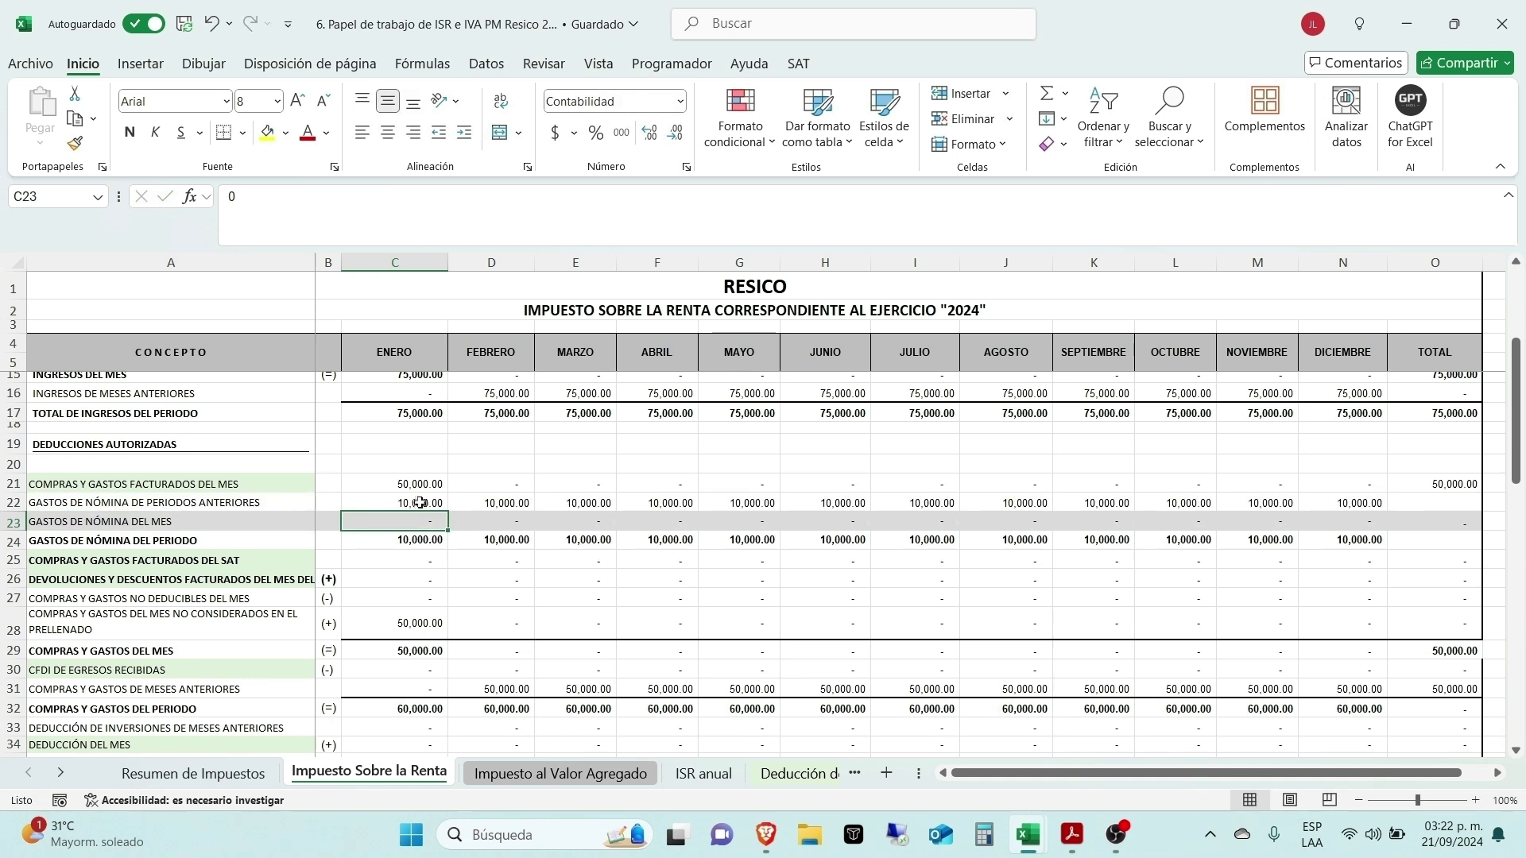
pyautogui.hotkey('ctrl', 'z')
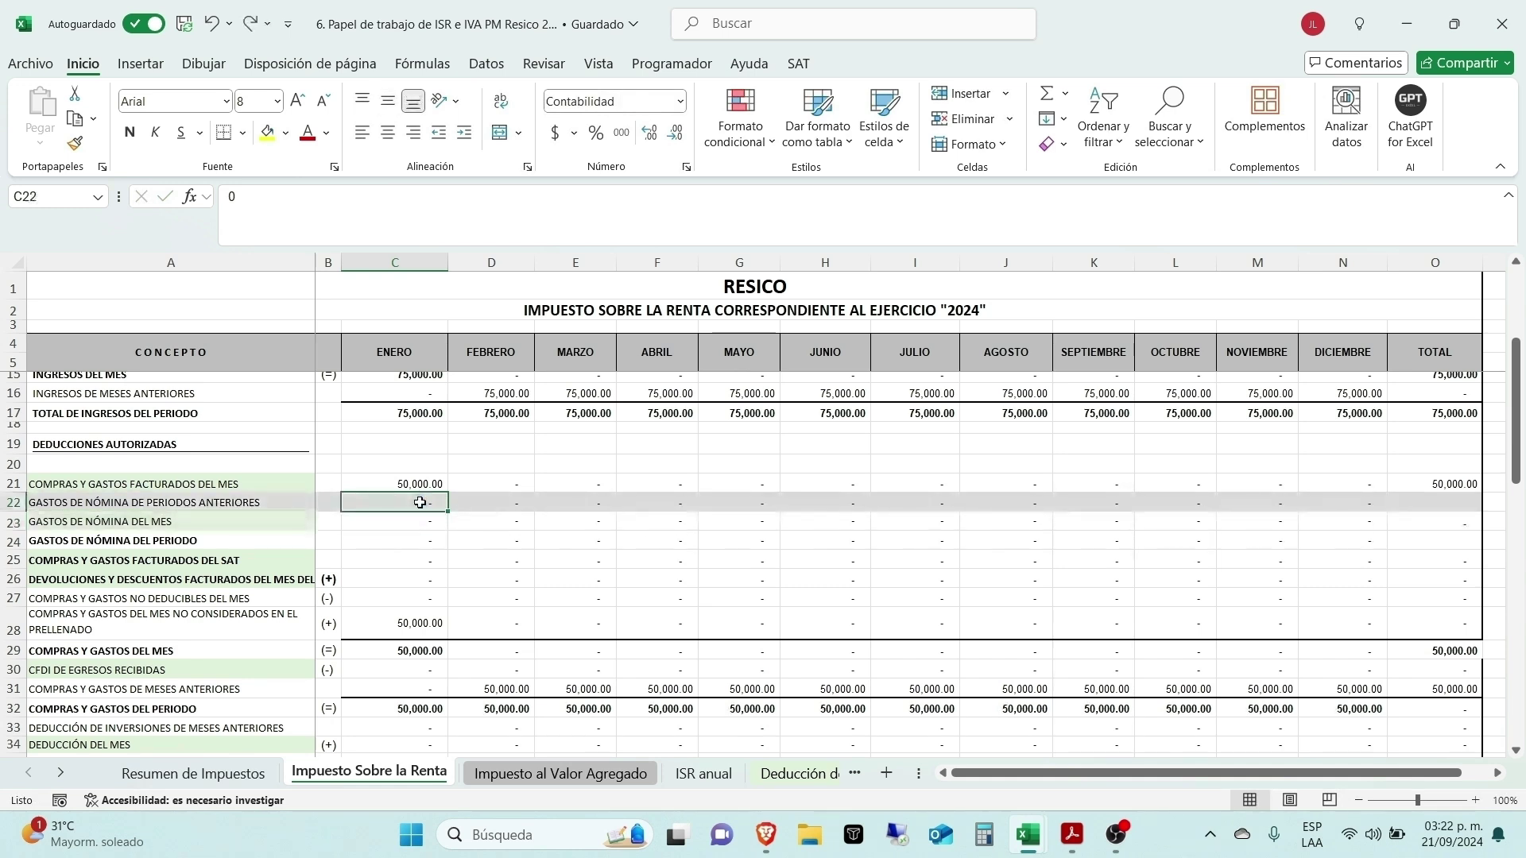
# Step: Enter January's GASTOS DE NÓMINA DEL MES as 10000 in C23 and COMPRAS Y GASTOS FACTURADOS DEL SAT as 85000 in C25
pyautogui.write('10000')
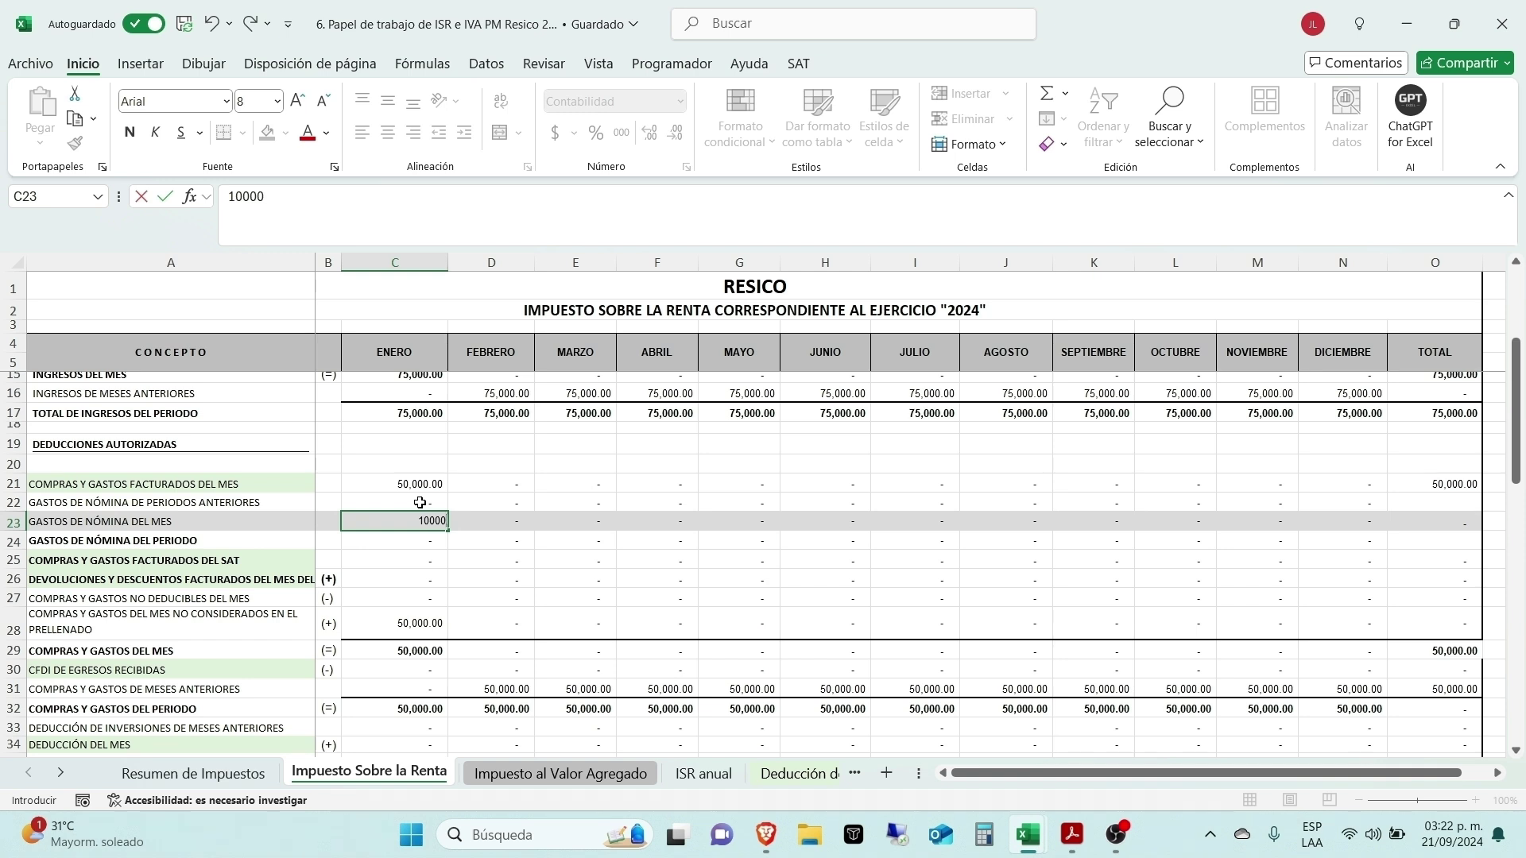
pyautogui.press('Return')
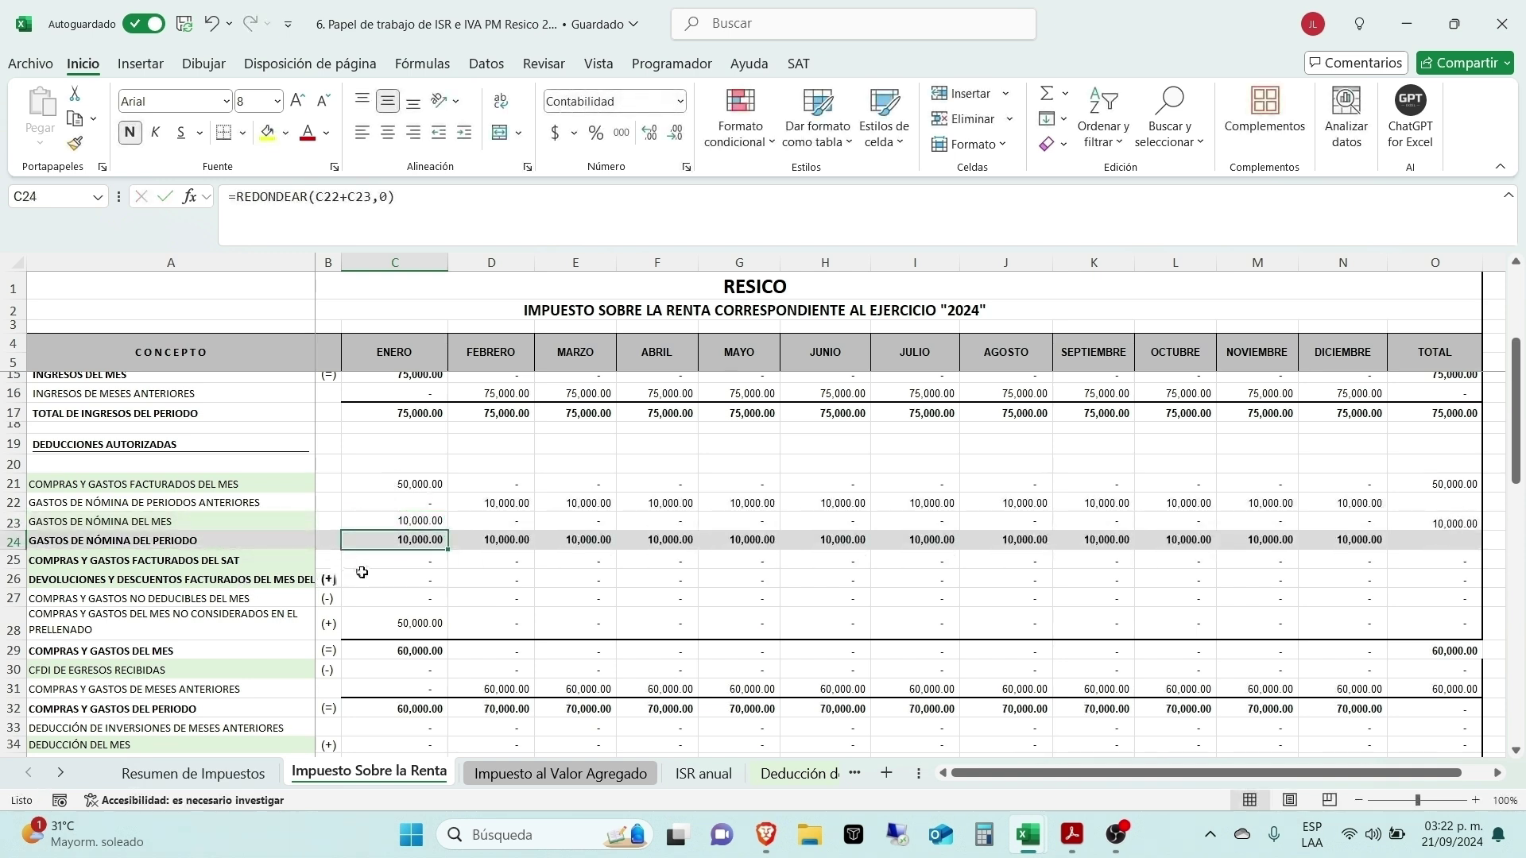
pyautogui.click(384, 561)
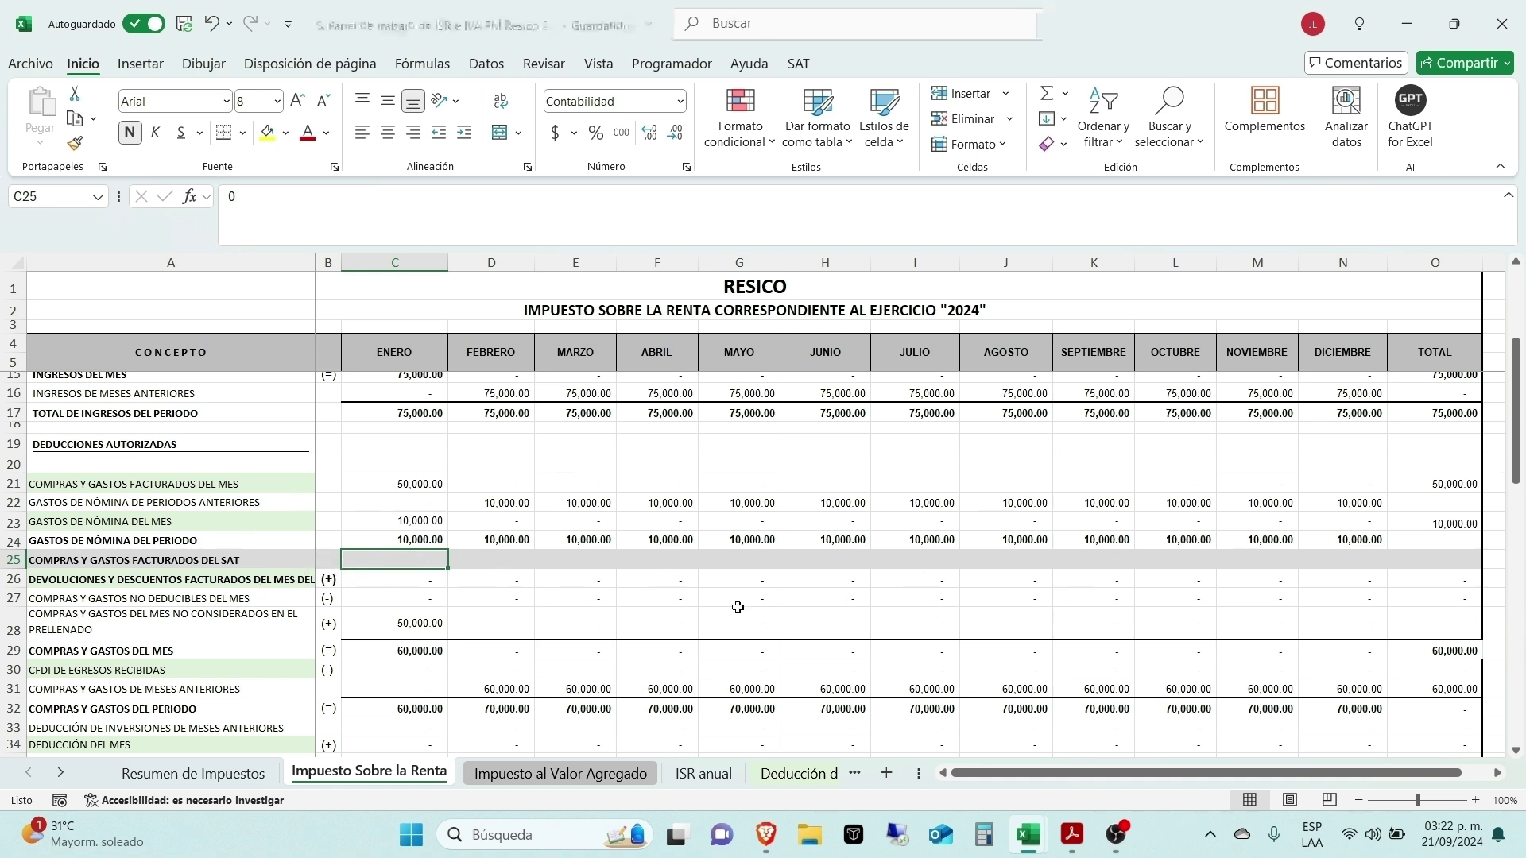
pyautogui.write('85000')
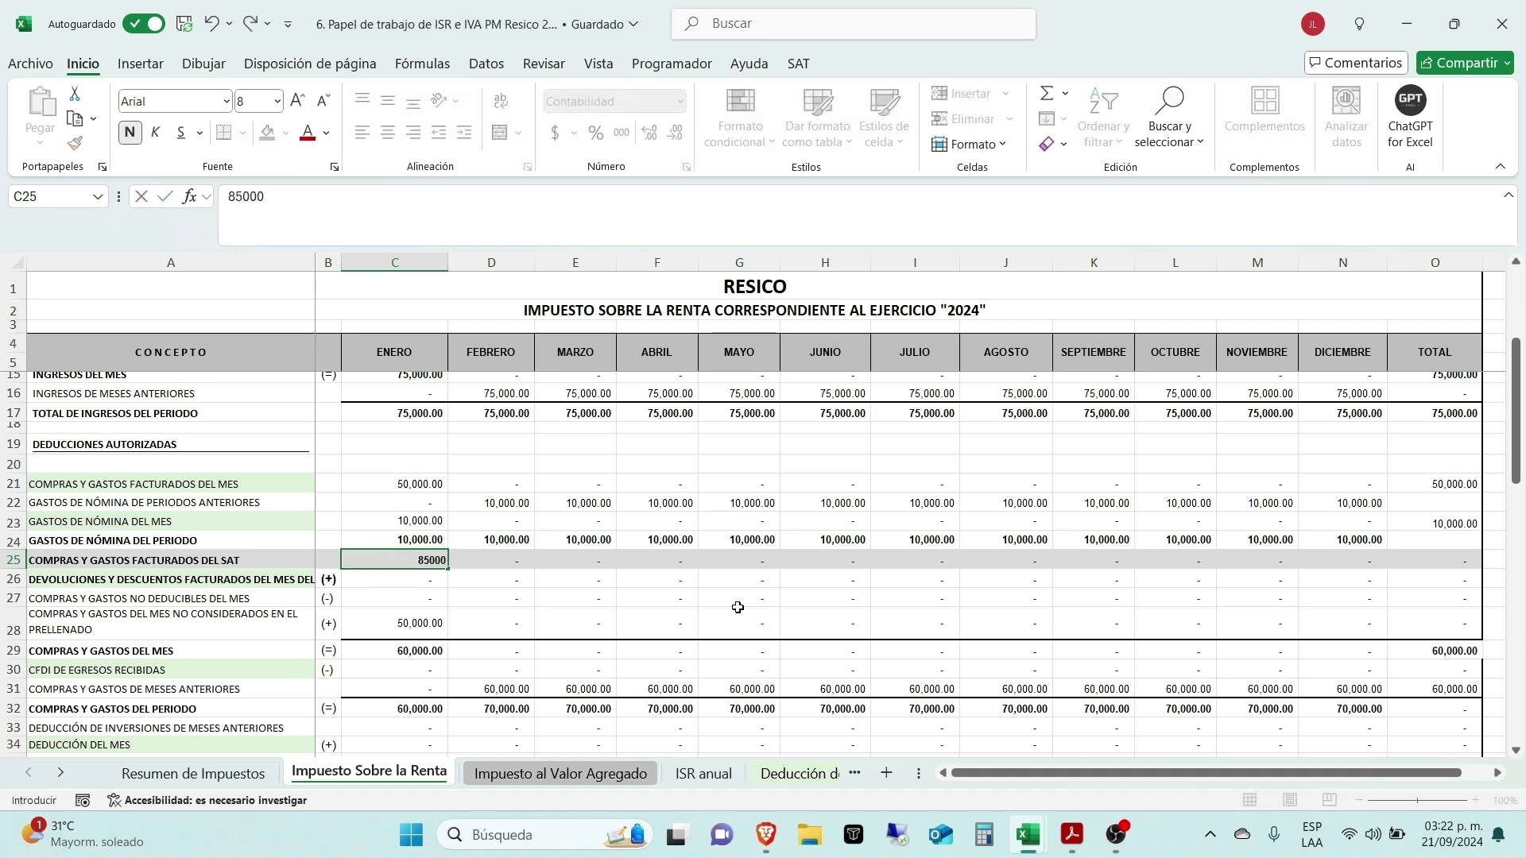
pyautogui.press('Return')
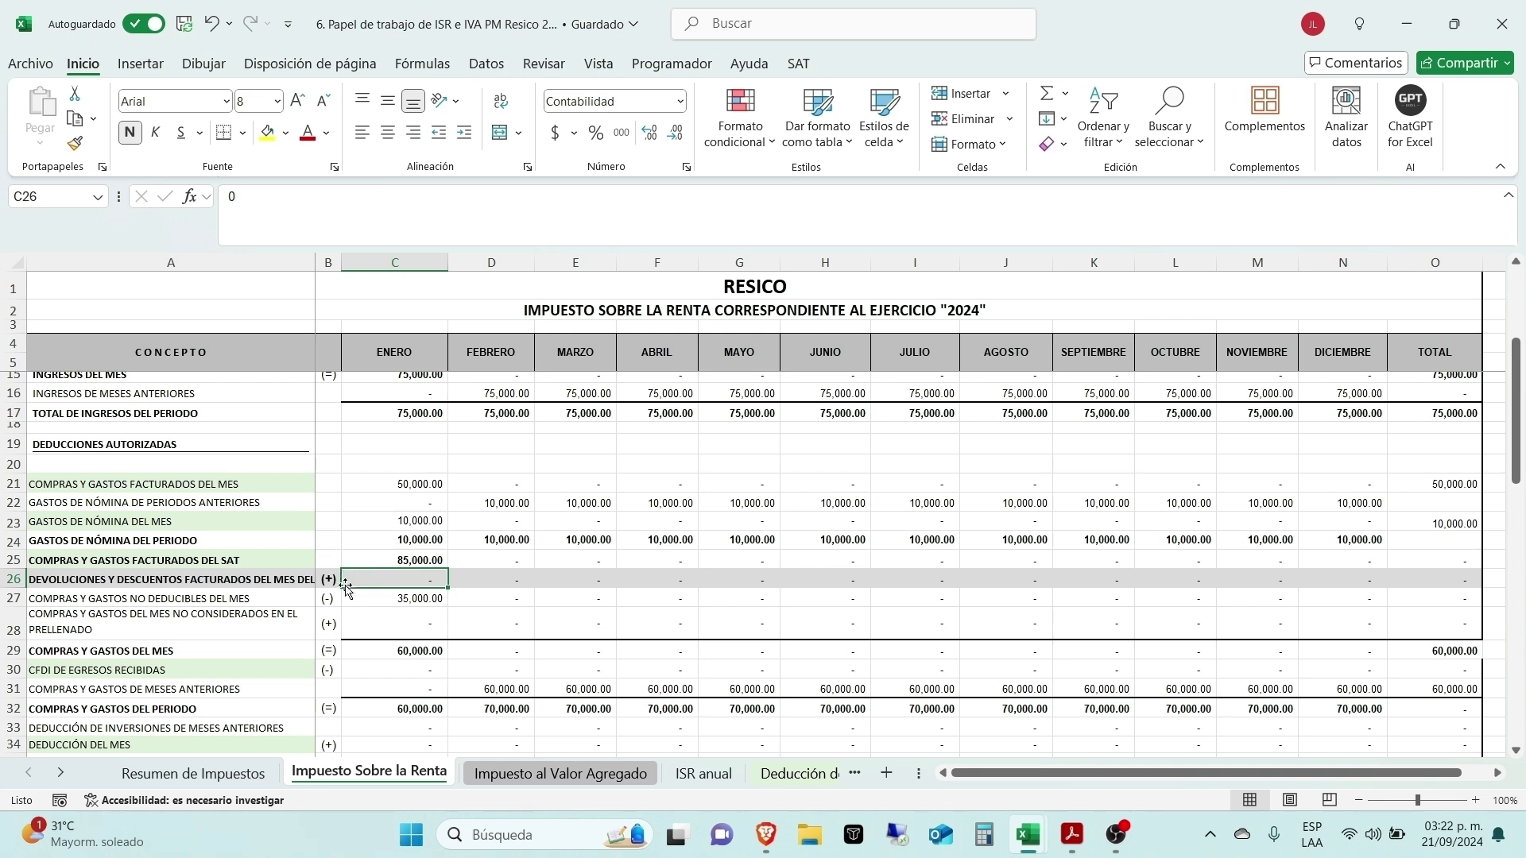
# Step: Inspect the January adjustment formulas in C27 and C28 against the purchase and payroll amounts in C21, C23 and C25
pyautogui.click(420, 479)
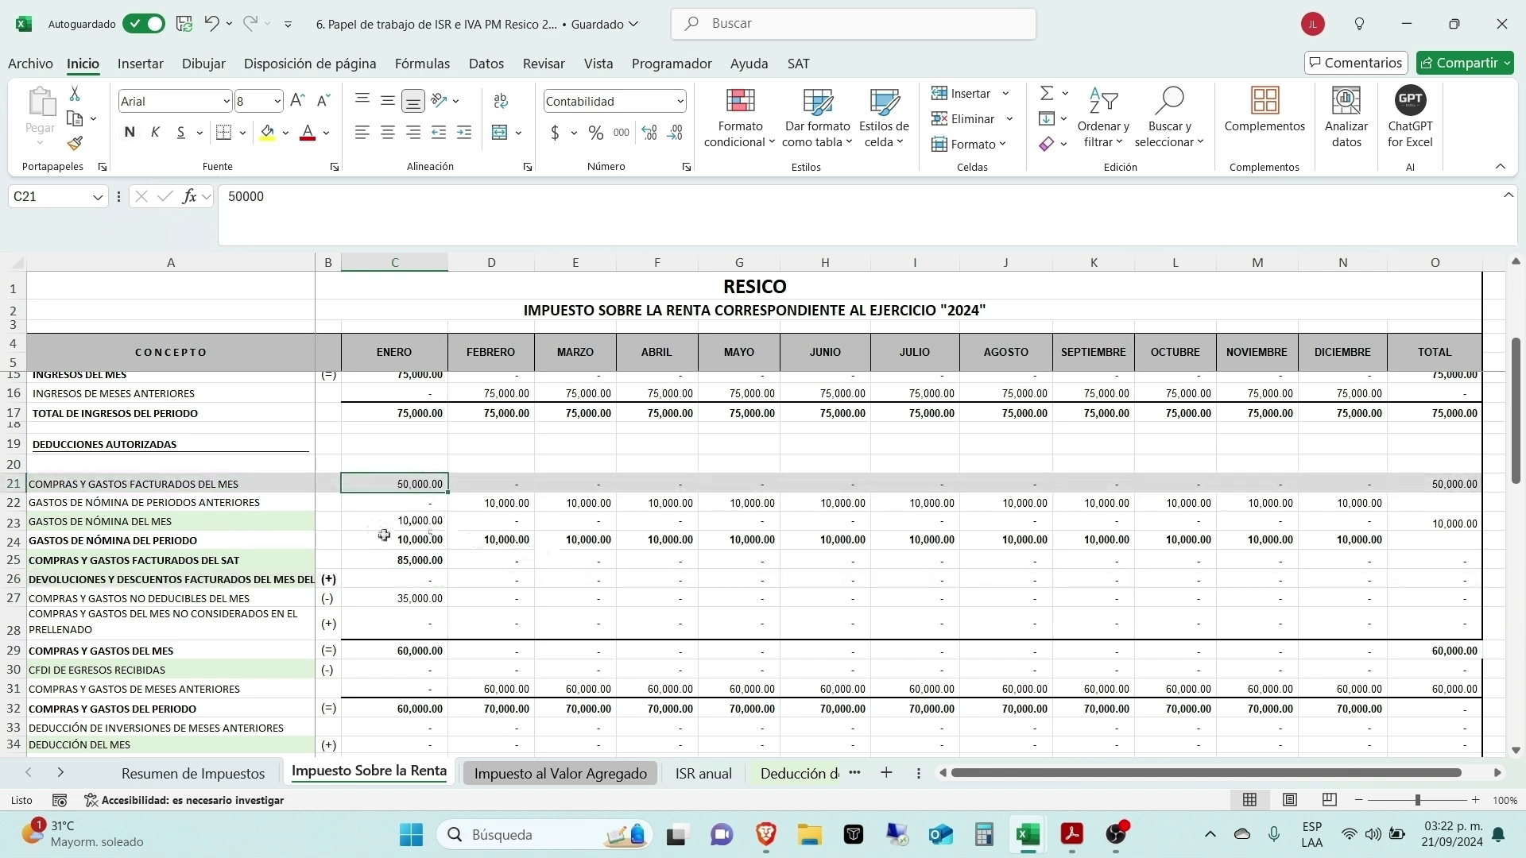
pyautogui.click(422, 524)
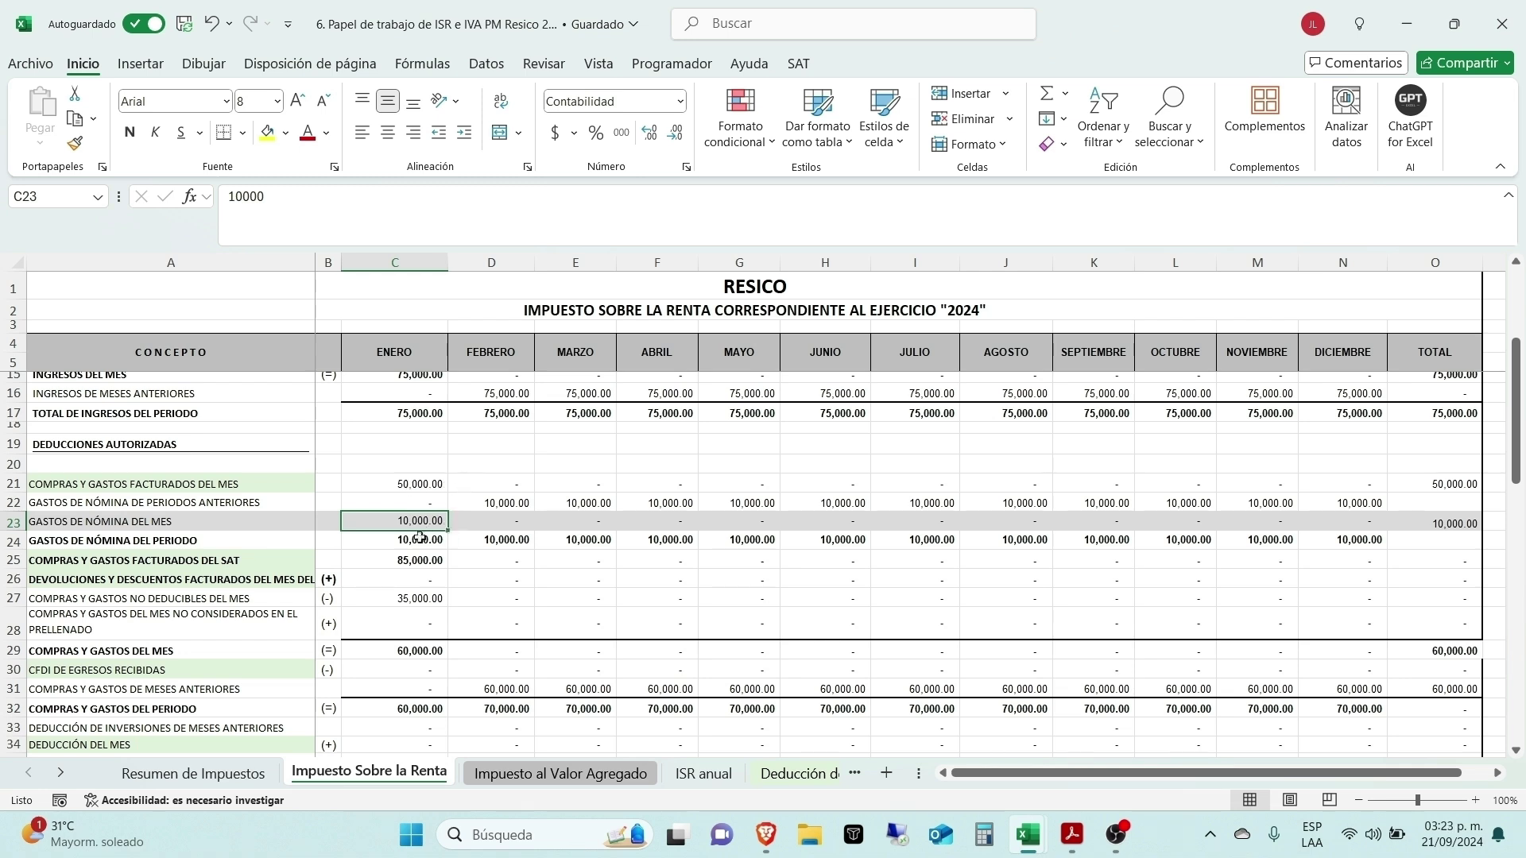
pyautogui.click(388, 594)
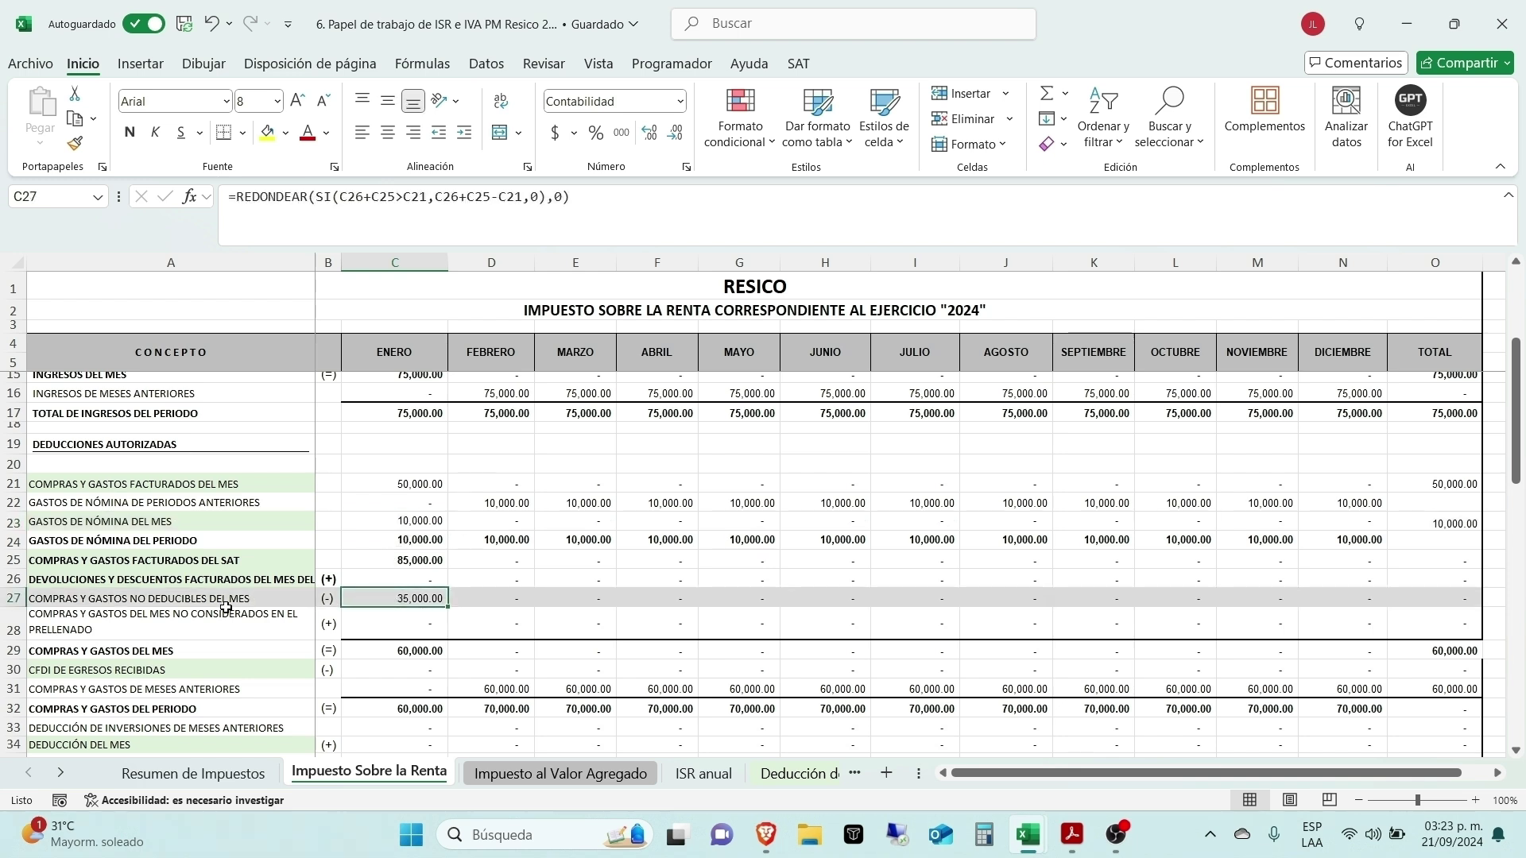
pyautogui.click(408, 621)
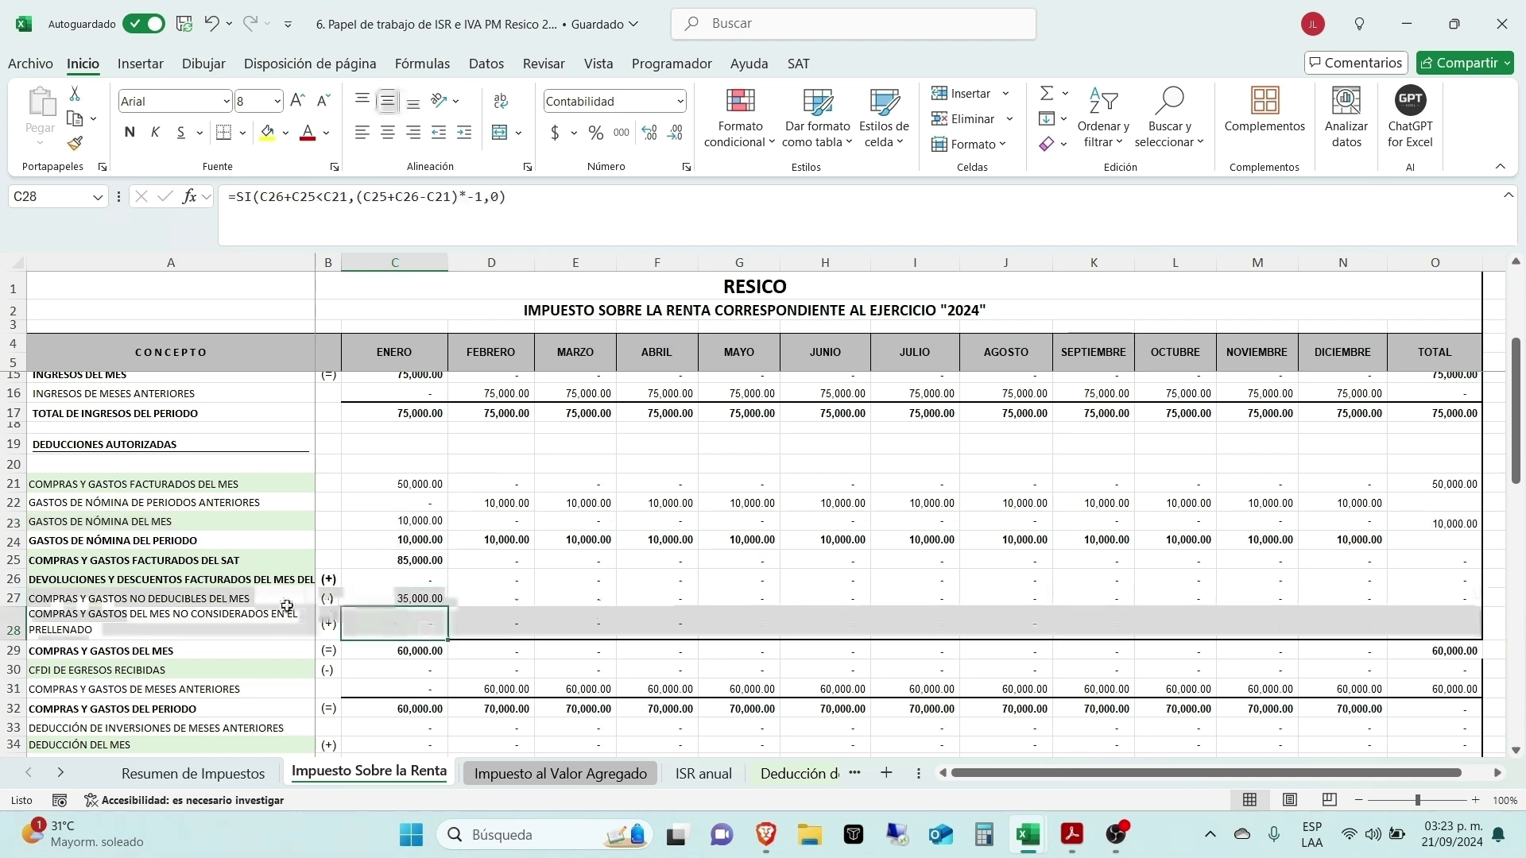
pyautogui.click(410, 598)
pyautogui.click(405, 625)
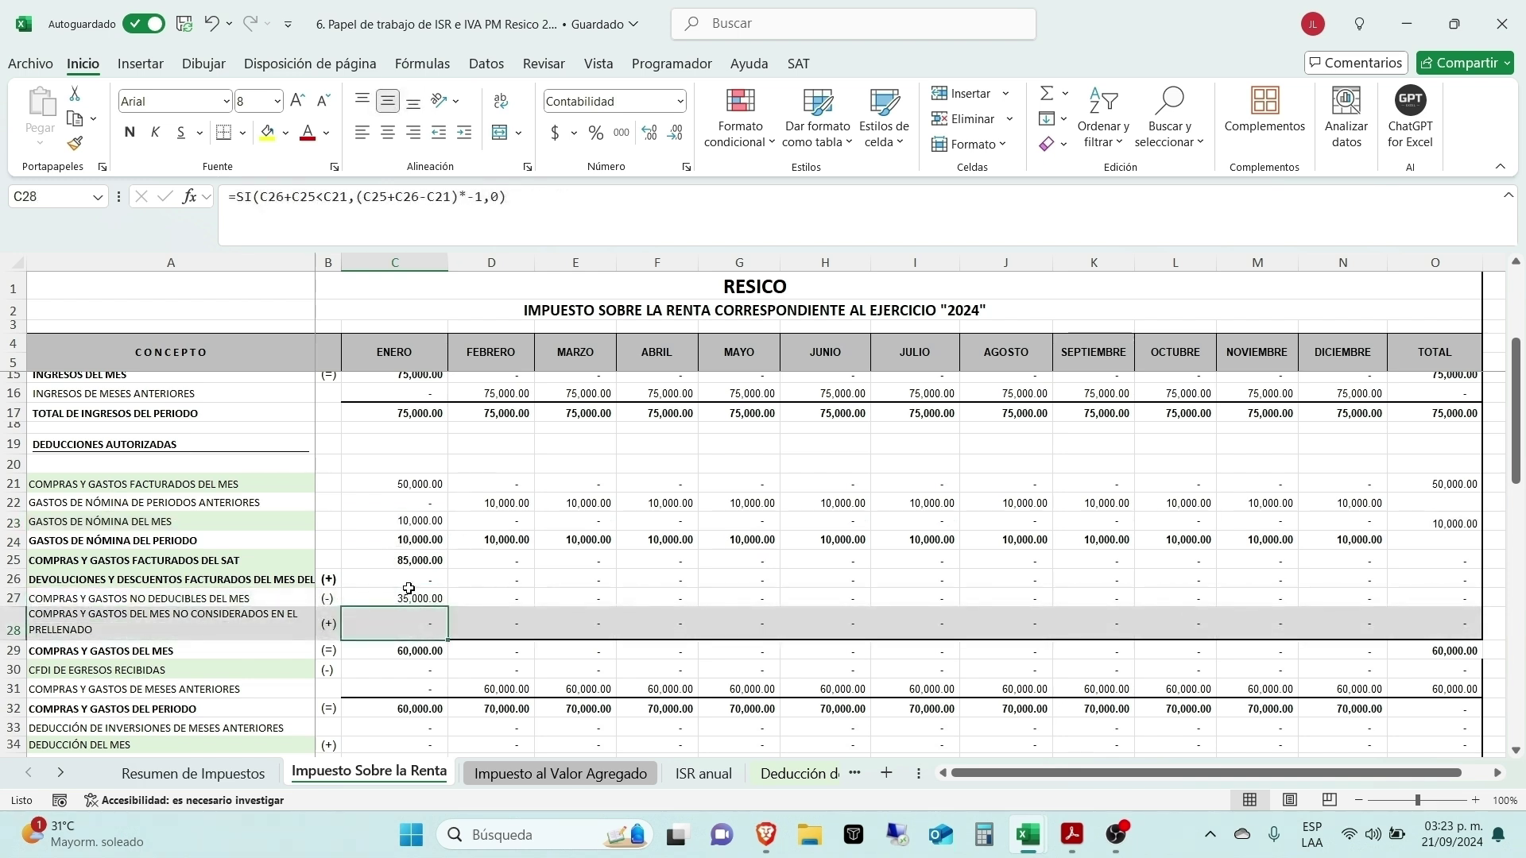
pyautogui.click(386, 561)
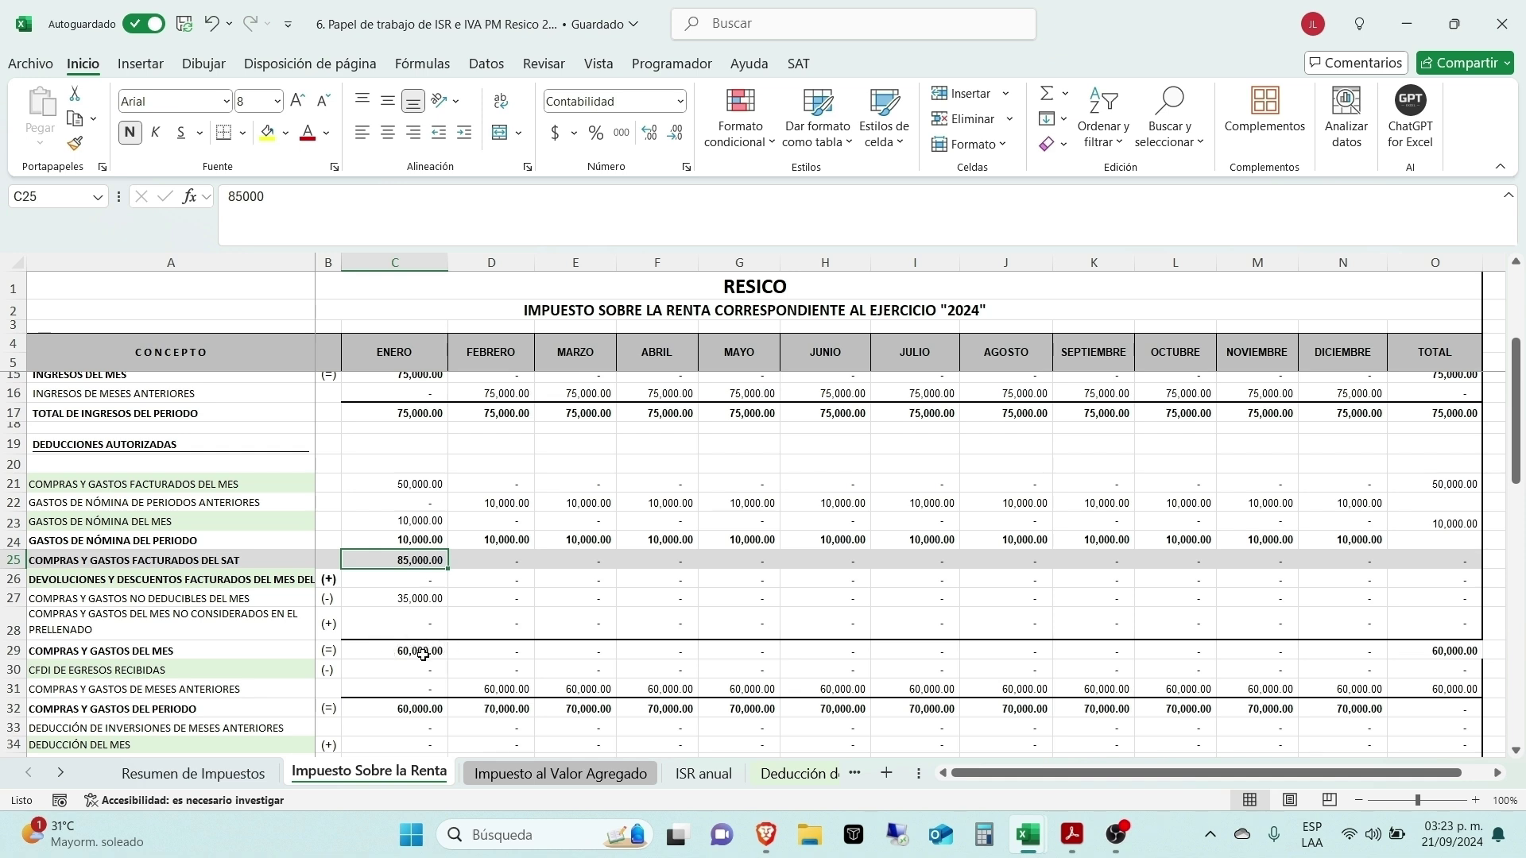
pyautogui.click(418, 597)
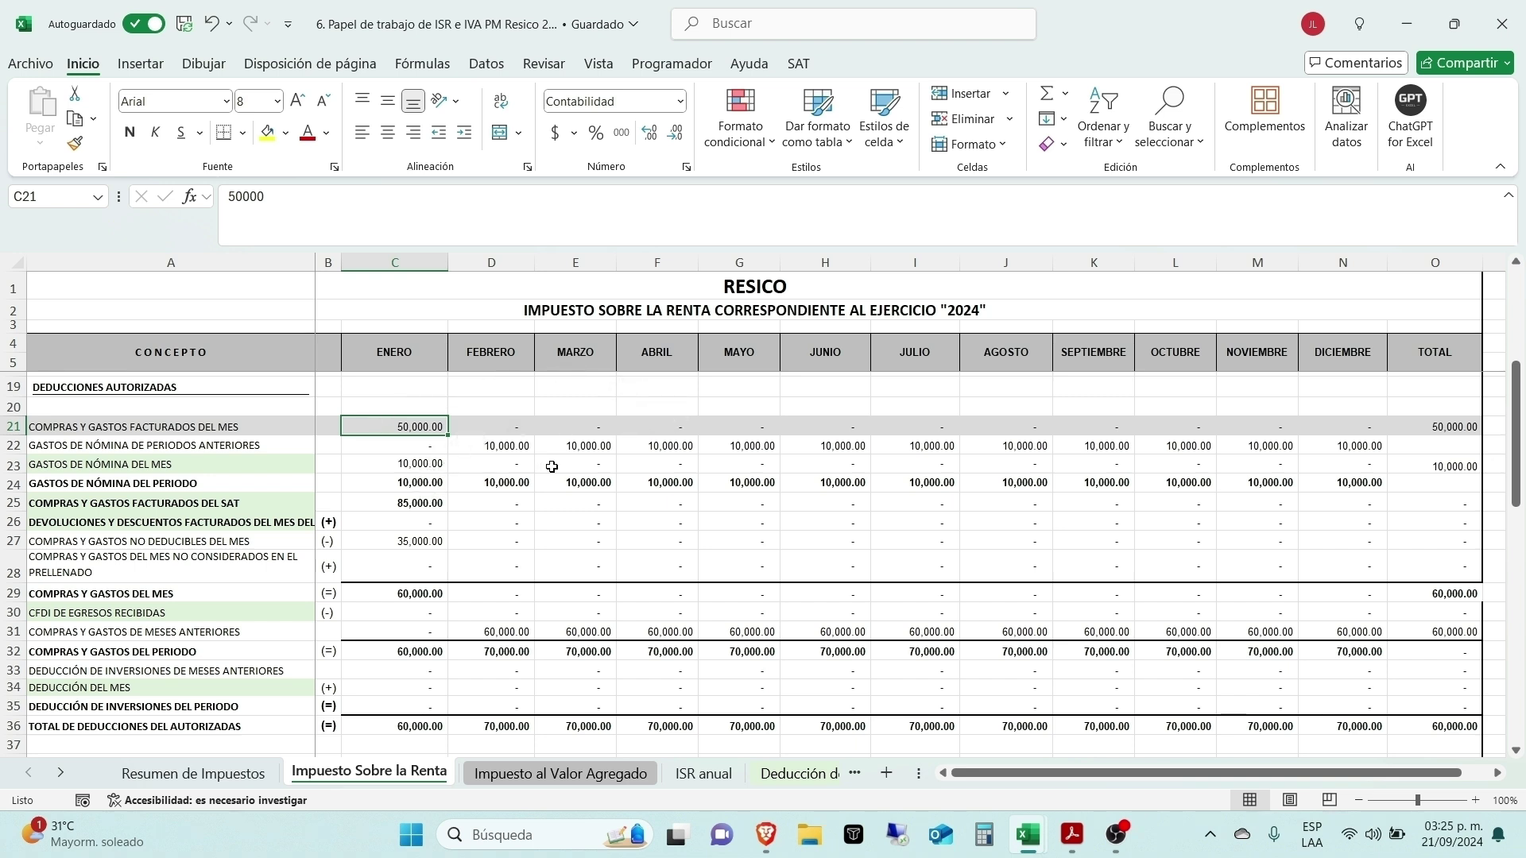
# Step: Compare the January SAT purchases in C25 with the sum of C21 and the non-deductible amount in C27, checking payroll in C23 too
pyautogui.click(409, 461)
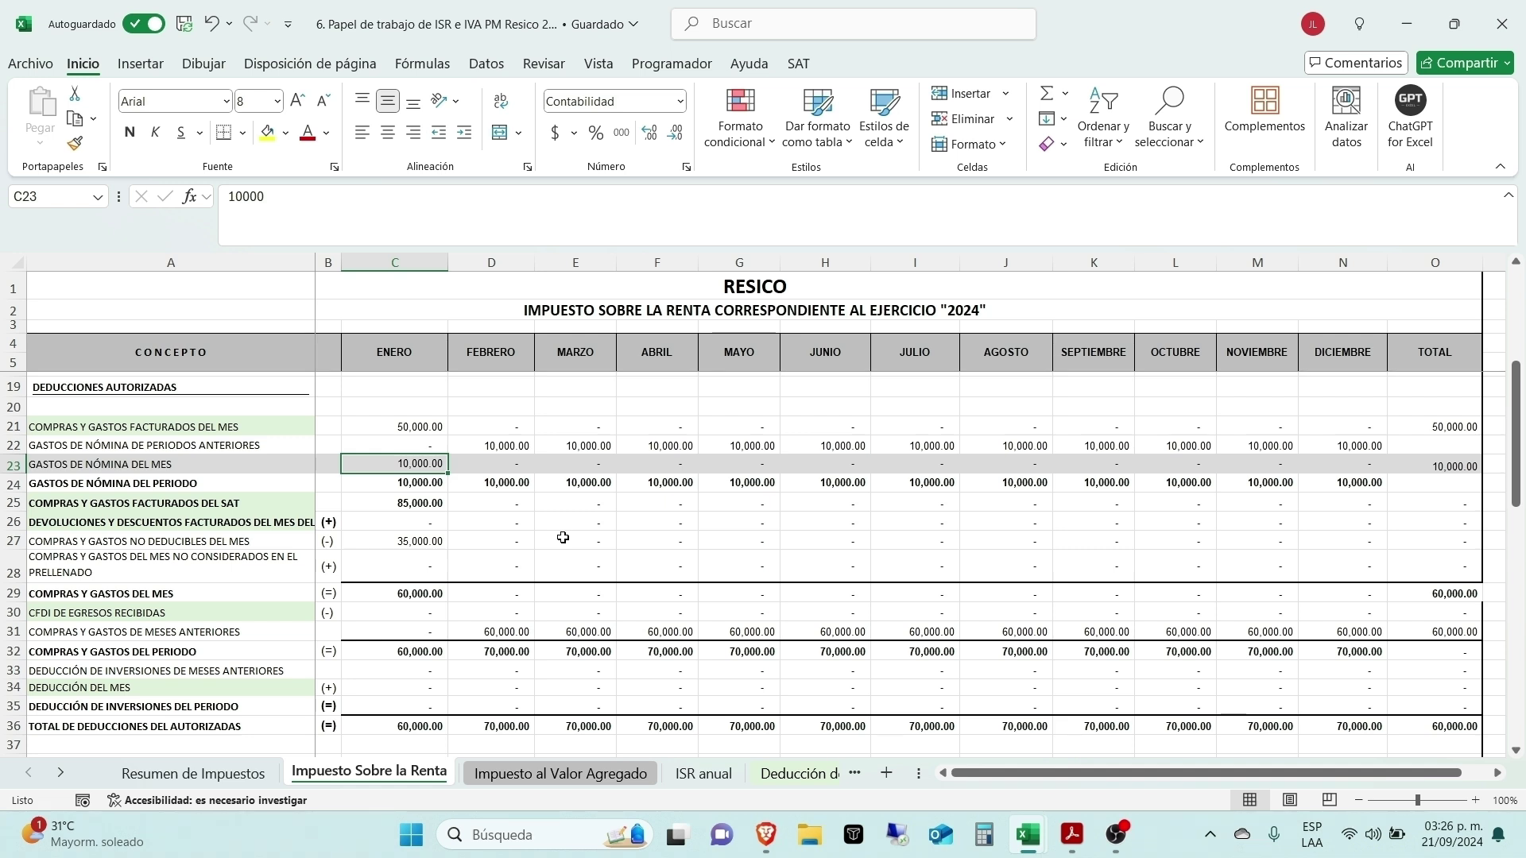
pyautogui.click(411, 499)
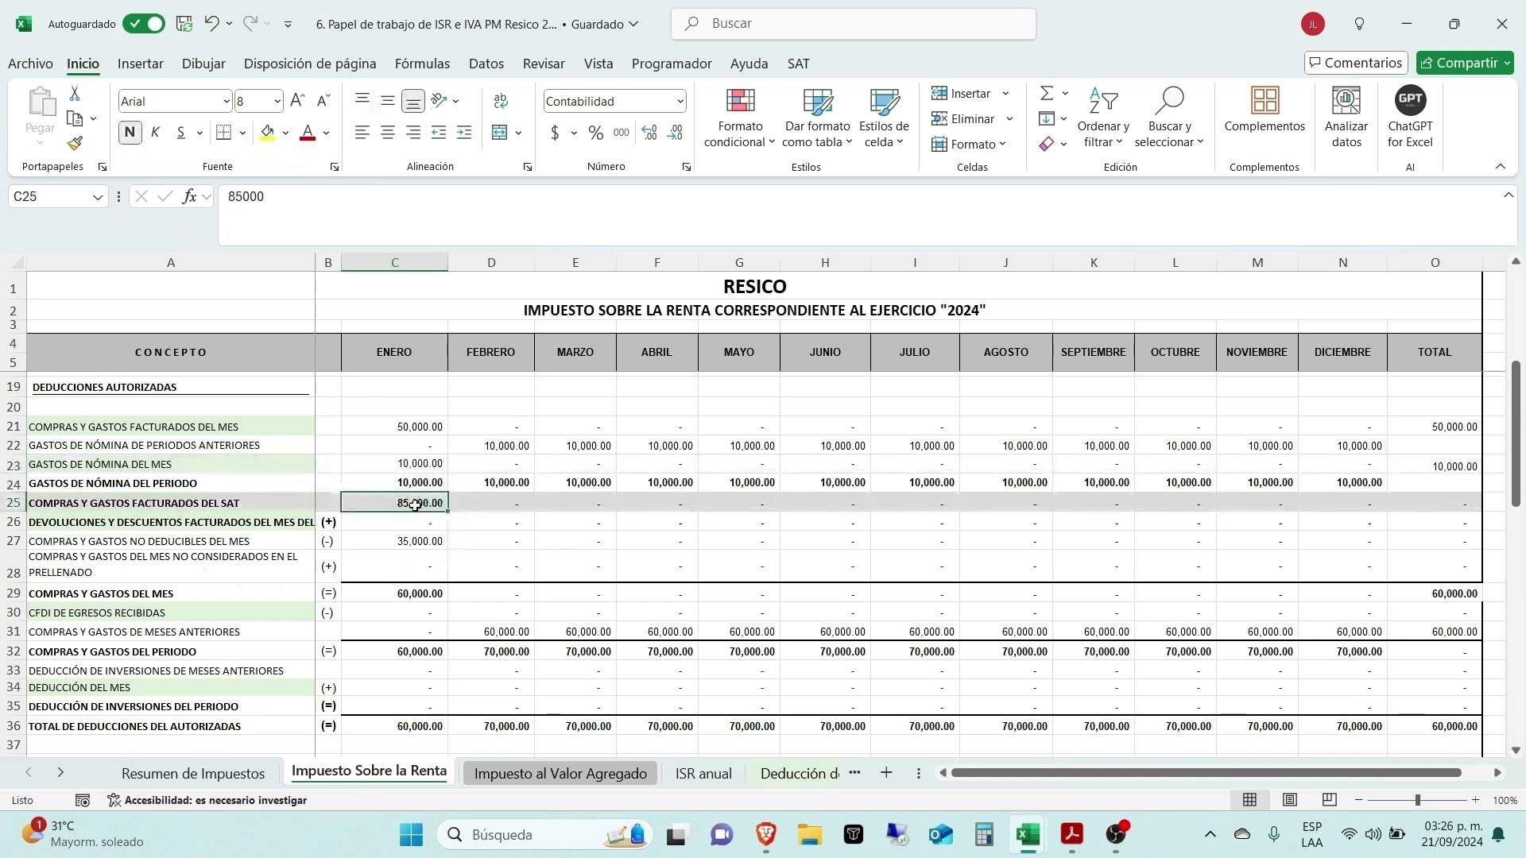
pyautogui.click(415, 425)
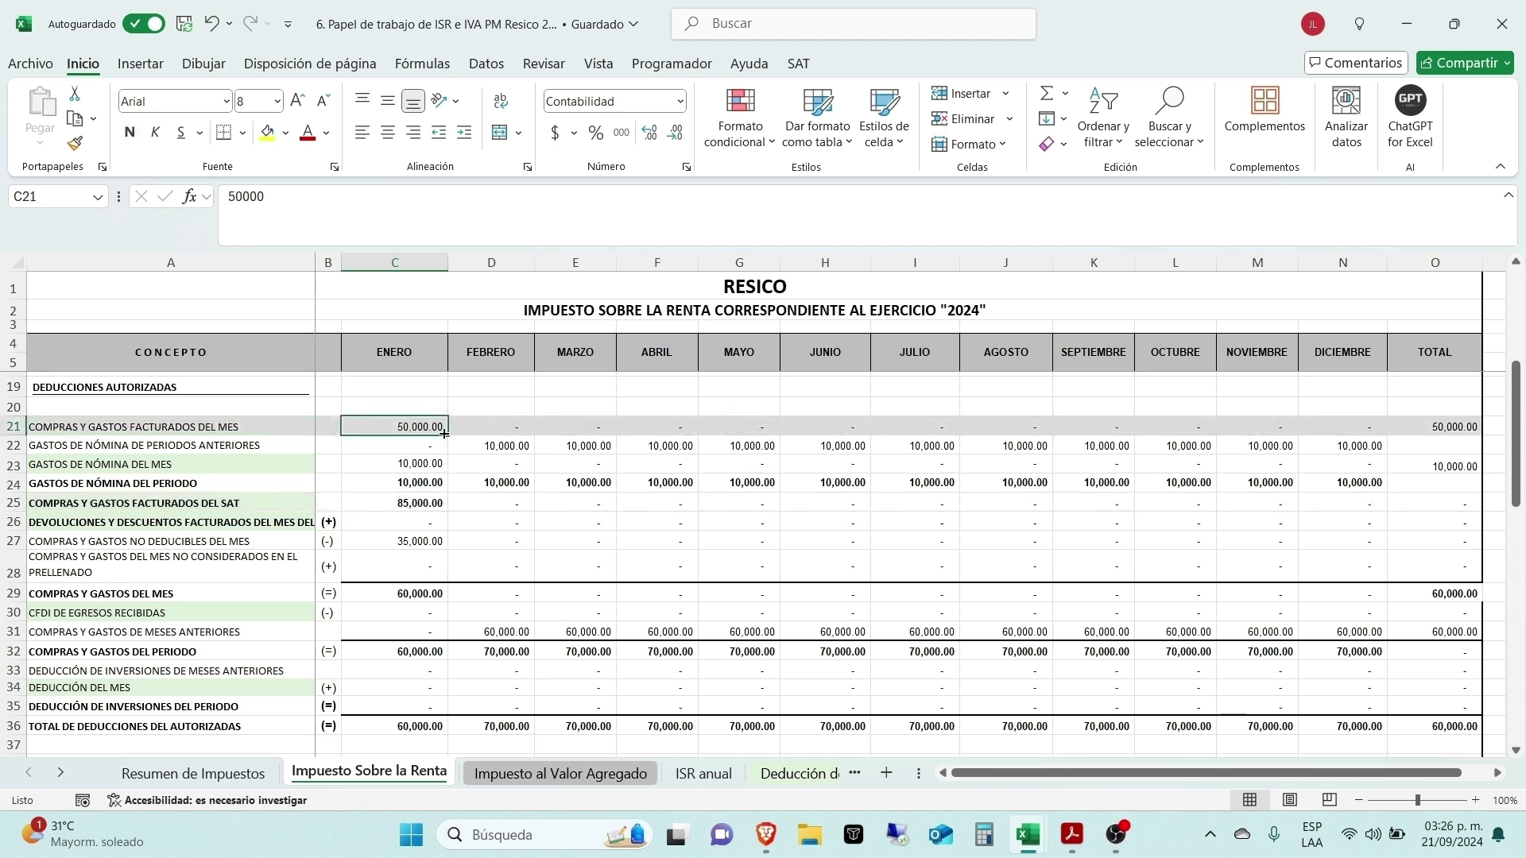
pyautogui.click(422, 547)
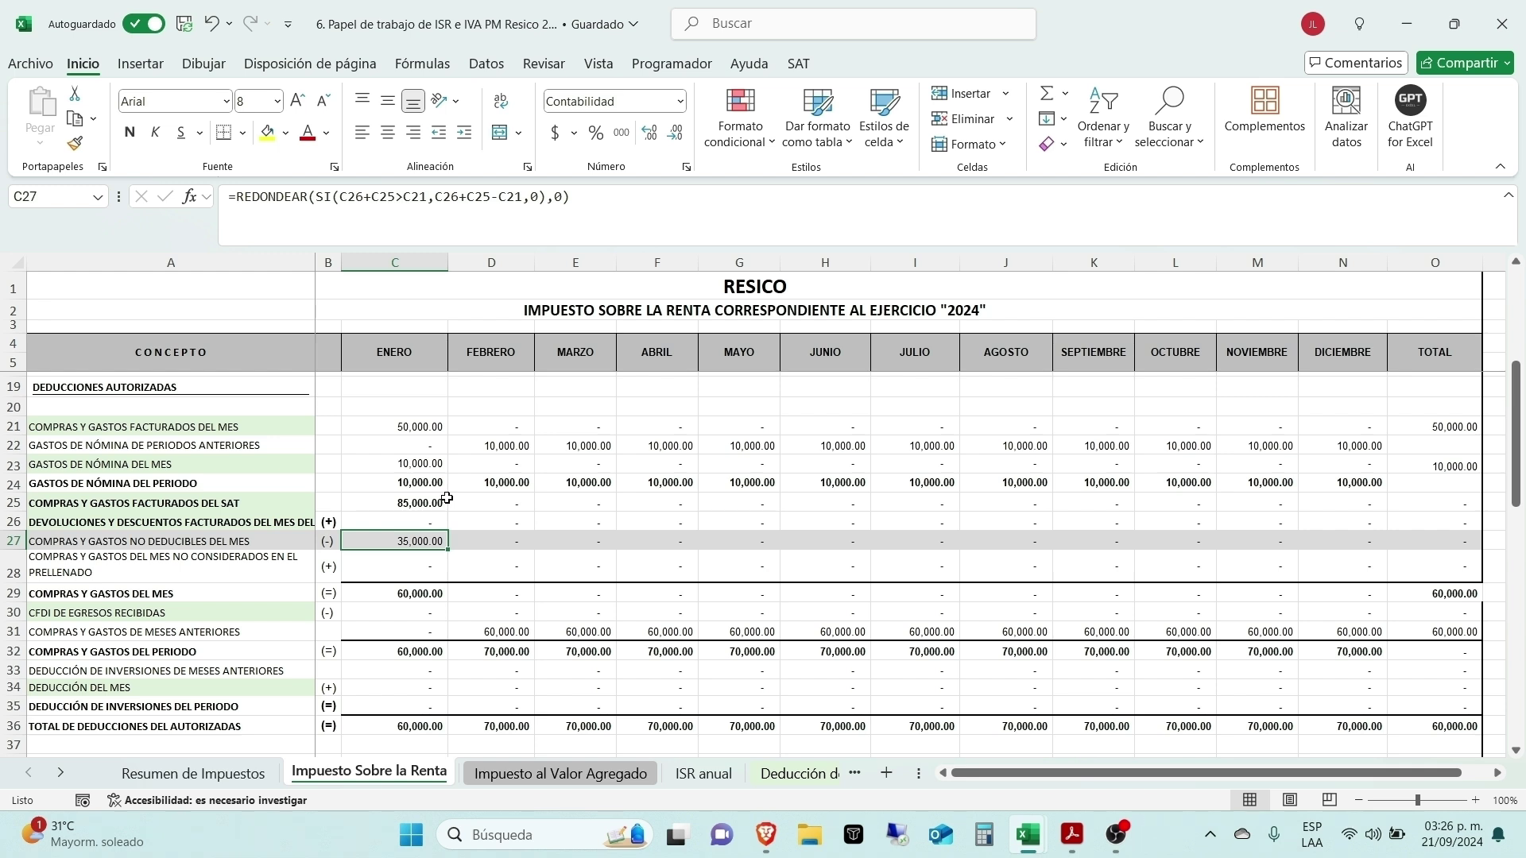
pyautogui.keyDown('ctrl'); pyautogui.click(421, 427); pyautogui.keyUp('ctrl')
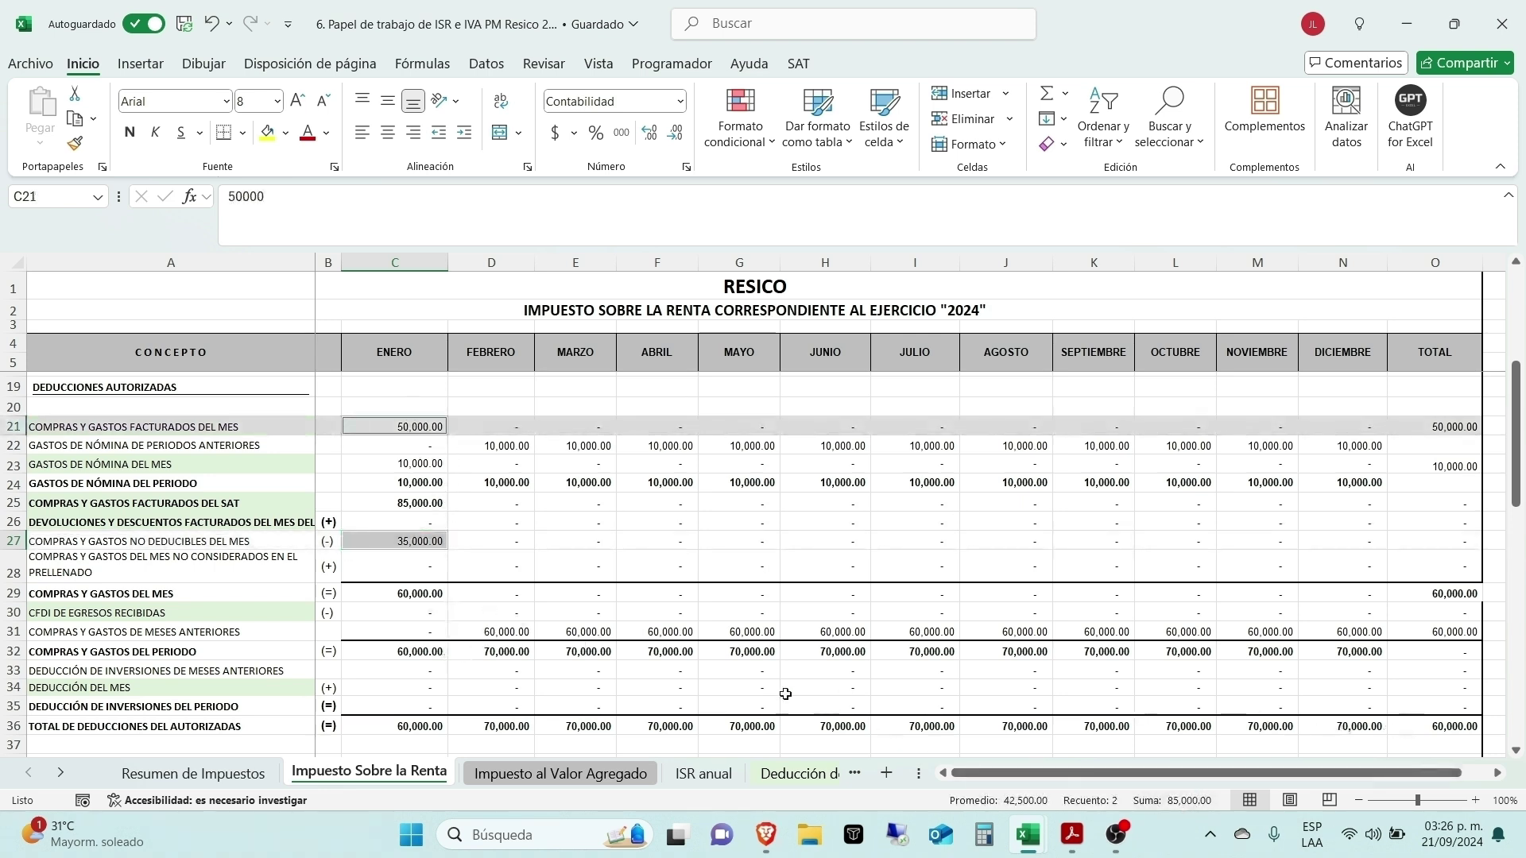
# Step: Examine how January's non-deductible purchases formula in C27 compares SAT purchases and returns with C21, checking the monthly total in C29 too
pyautogui.click(407, 506)
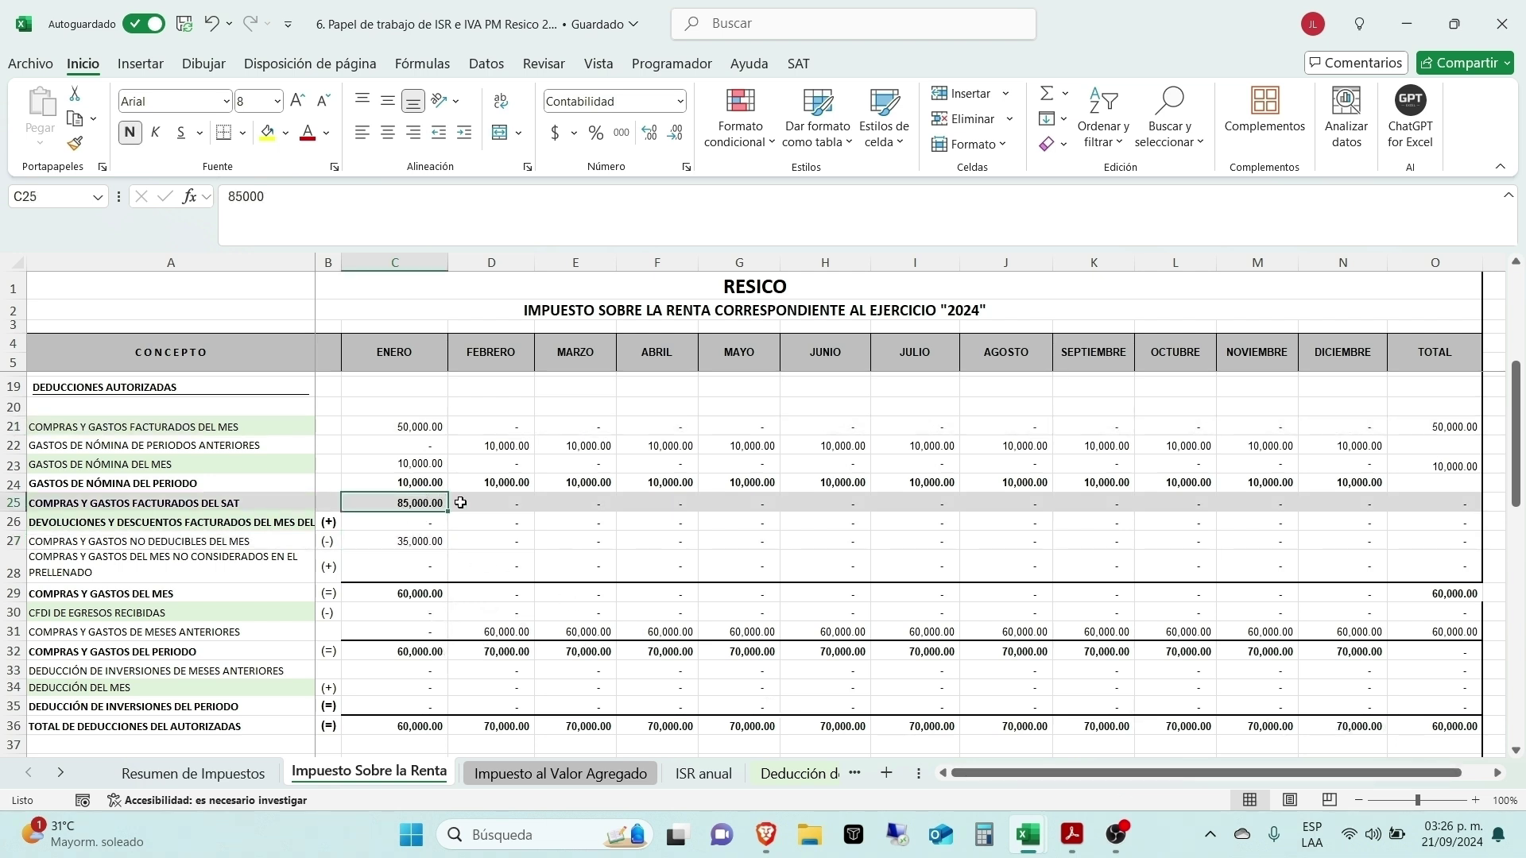
pyautogui.click(393, 595)
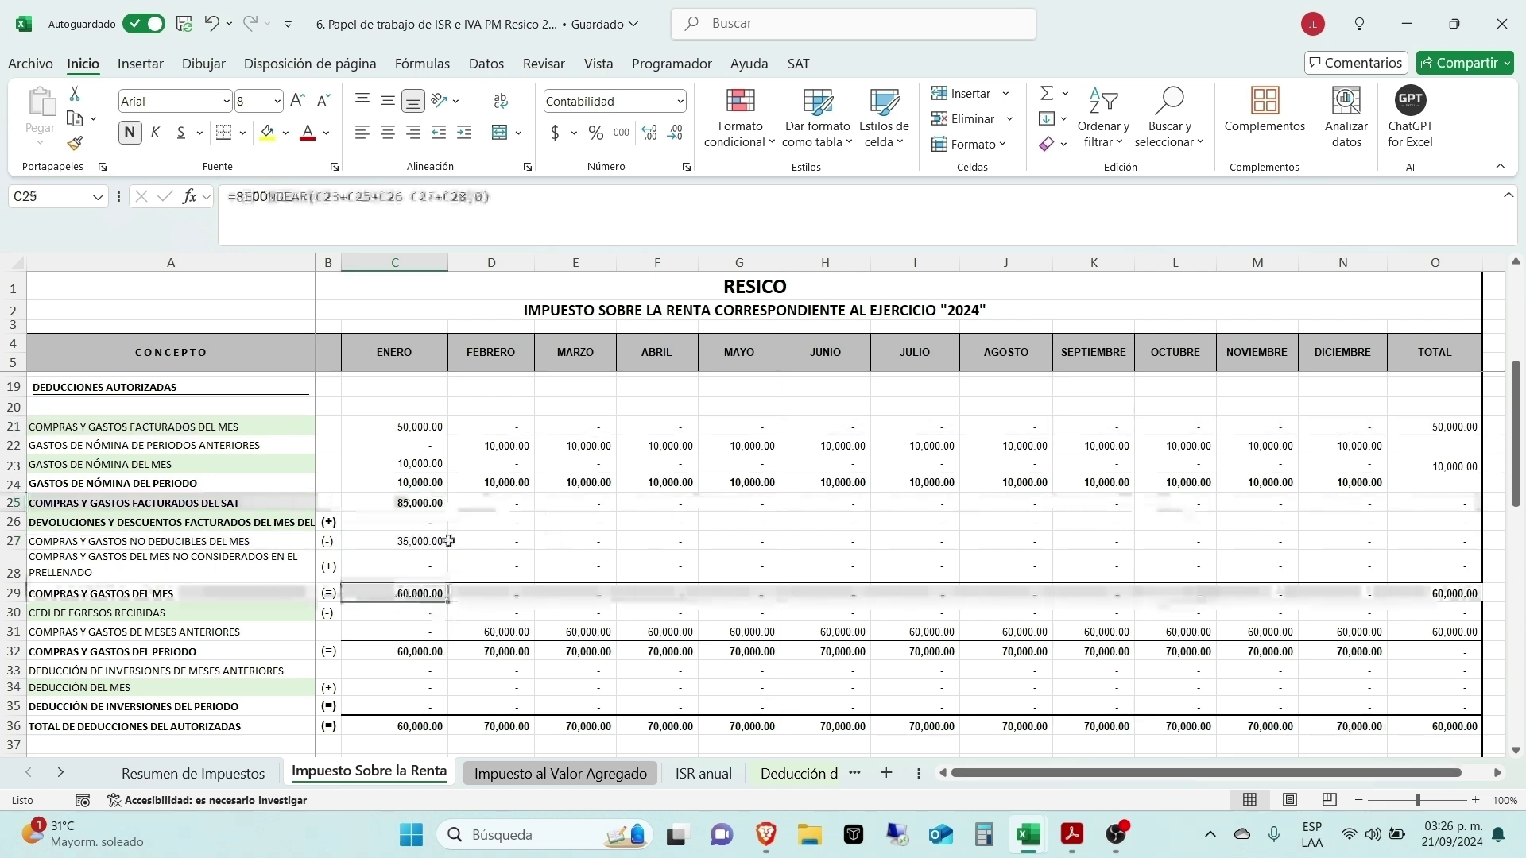
pyautogui.click(399, 540)
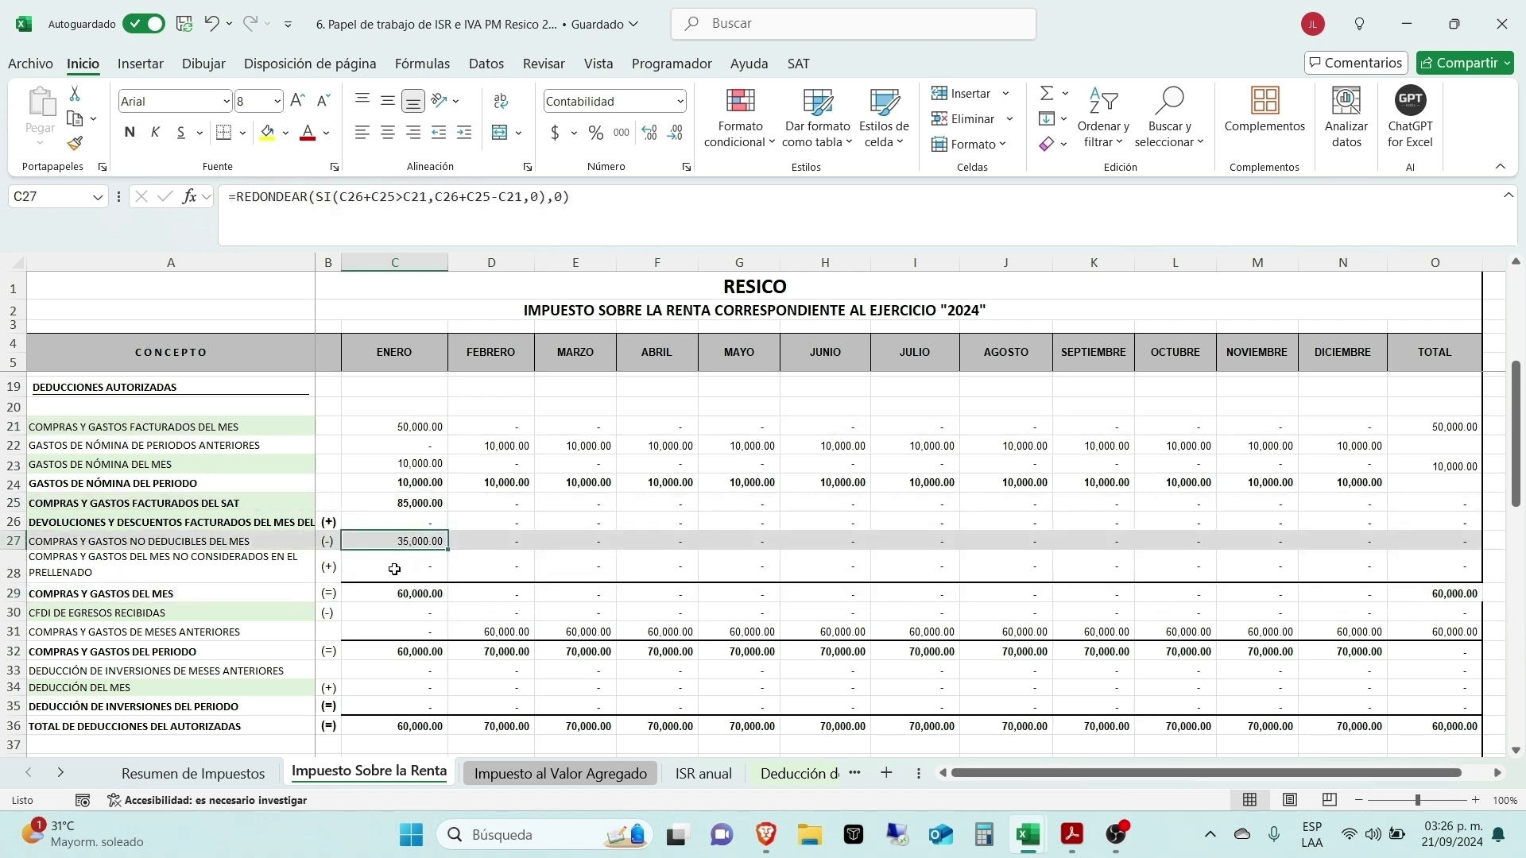
pyautogui.click(660, 197)
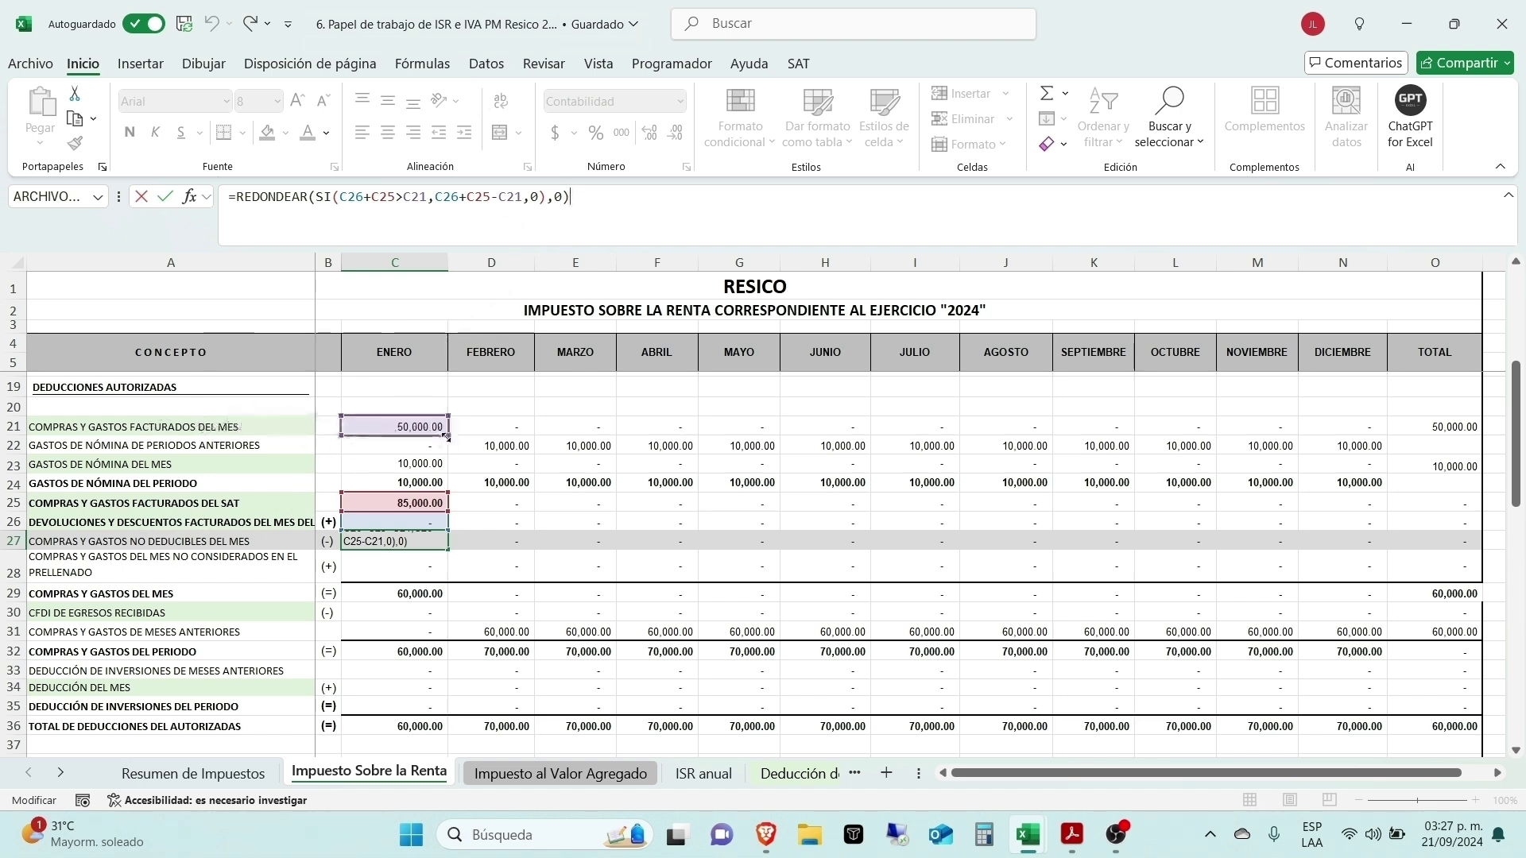
pyautogui.press('Return')
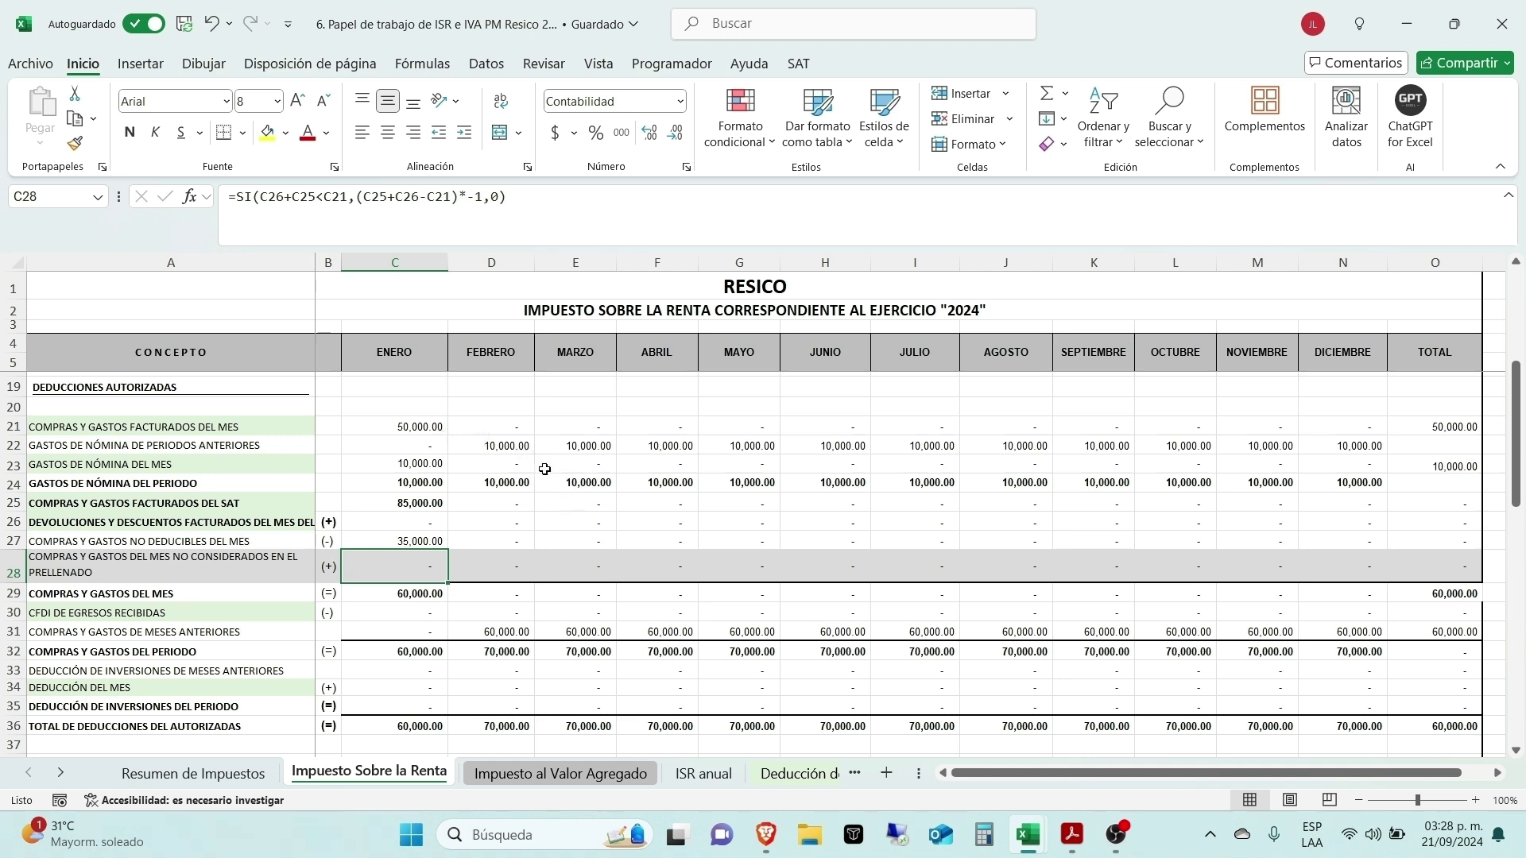
# Step: Trace the cells referenced by January's formula in C28 for purchases and expenses not considered in the prefill
pyautogui.click(426, 539)
pyautogui.scroll(-2, 418, 496)
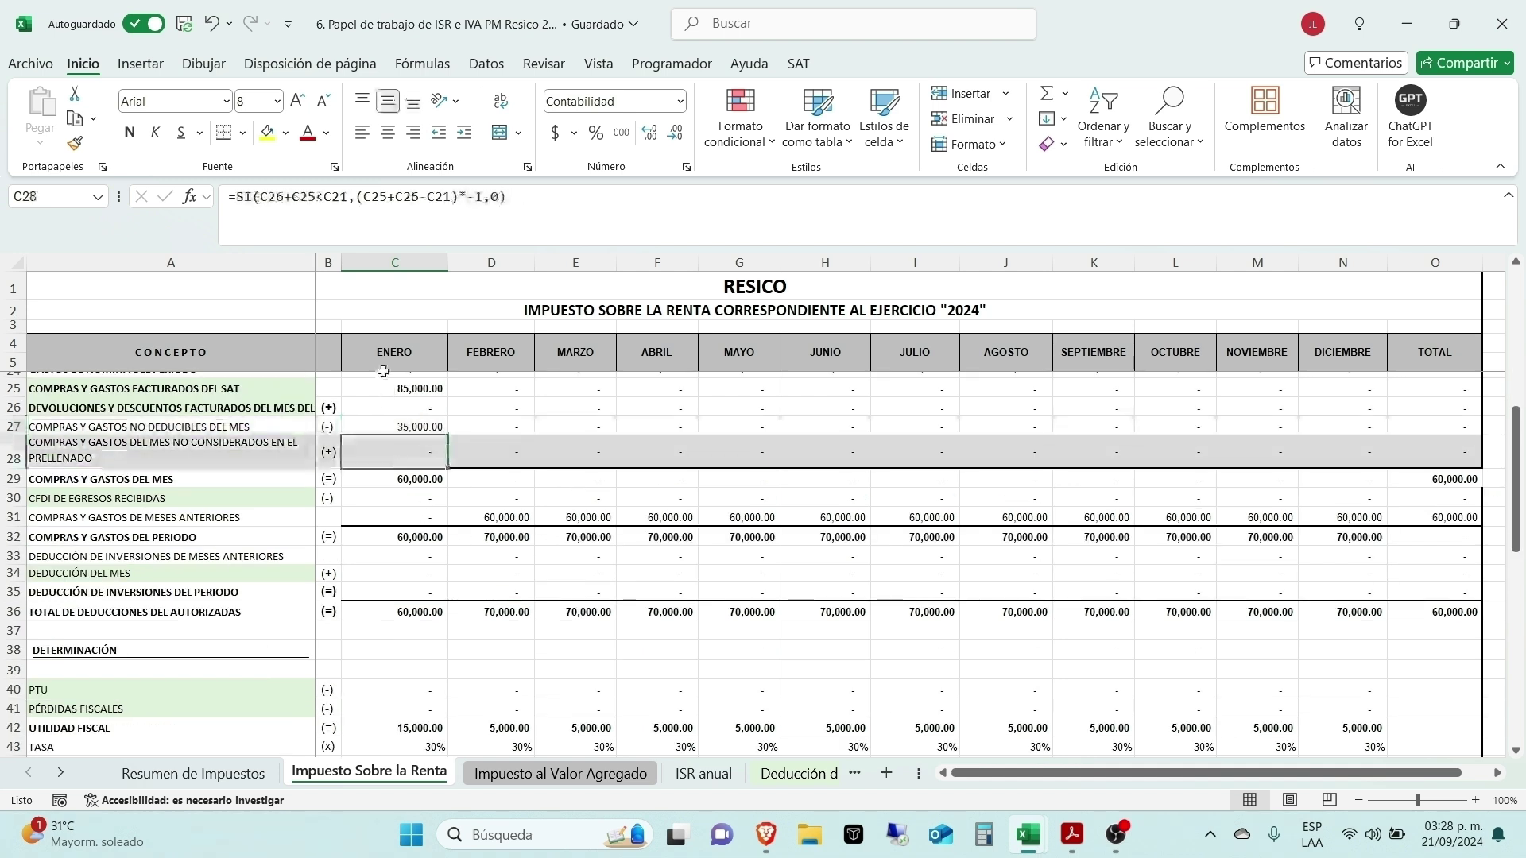
pyautogui.doubleClick(406, 455)
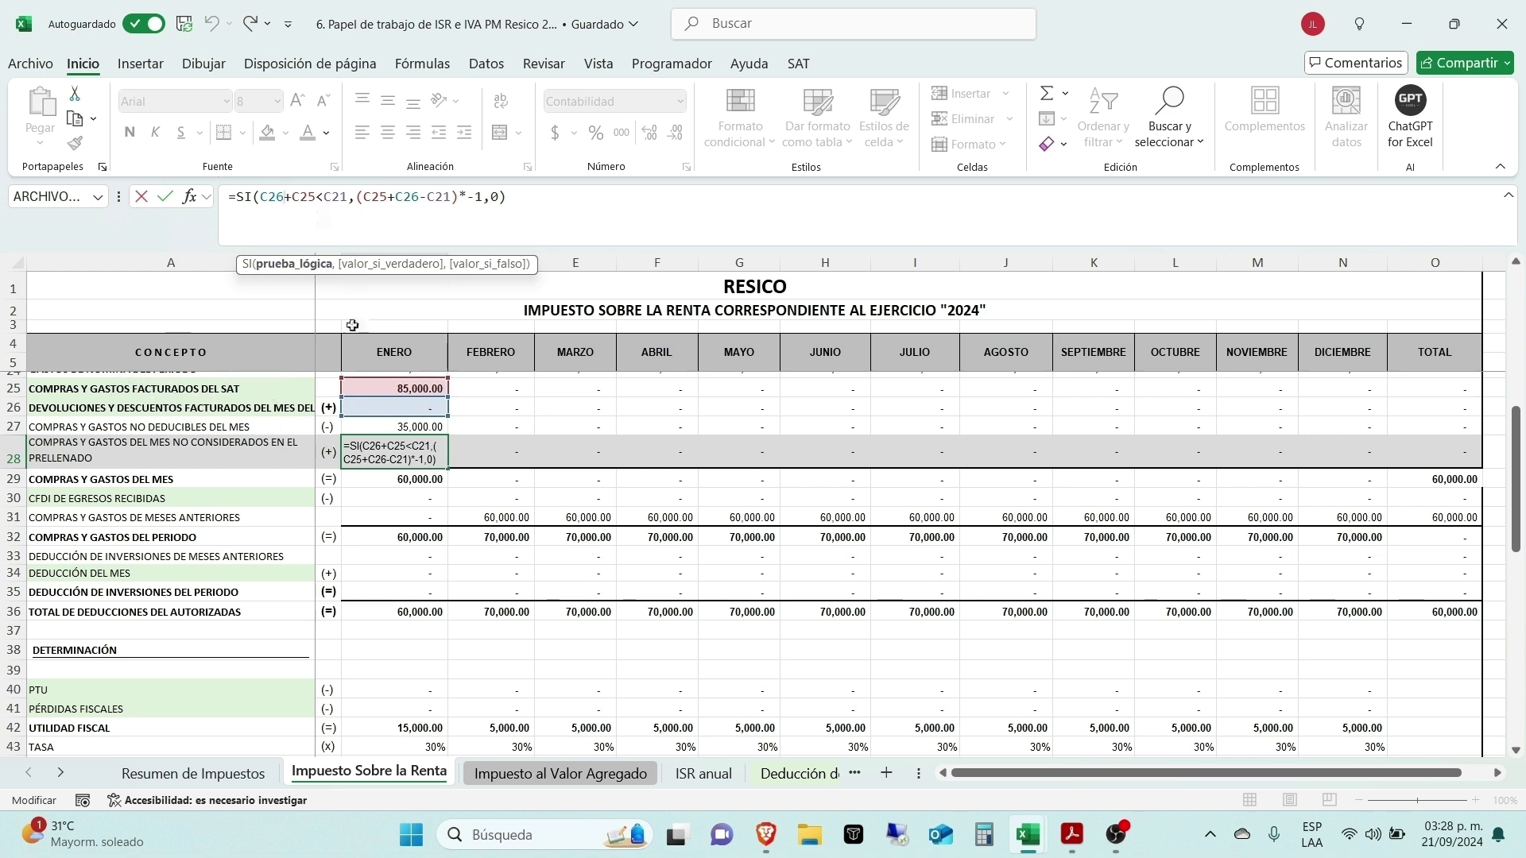
pyautogui.scroll(1, 323, 434)
pyautogui.scroll(1, 323, 434)
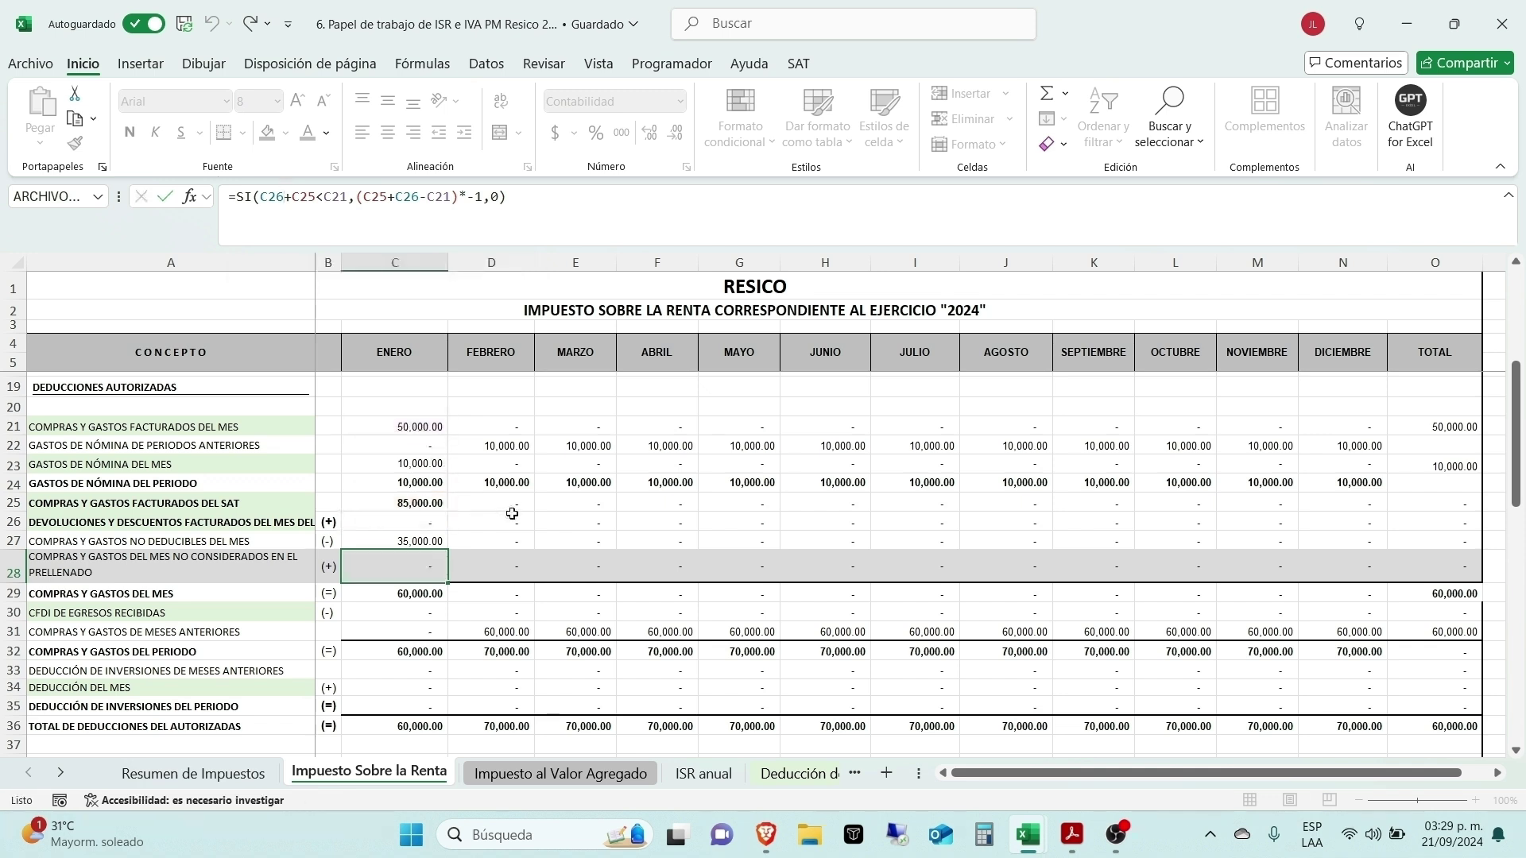
pyautogui.press('Return')
pyautogui.click(425, 555)
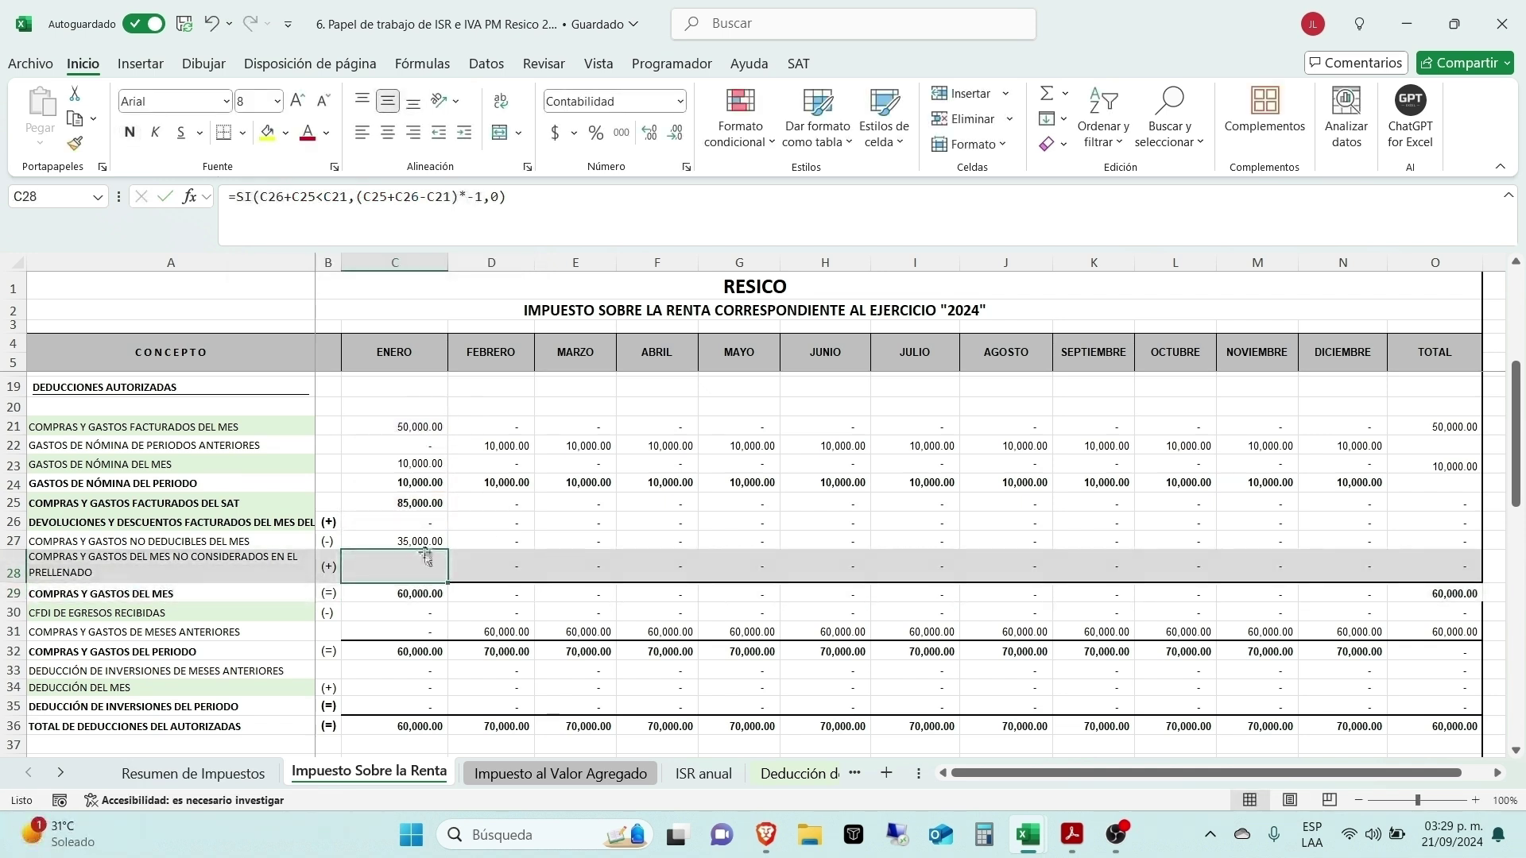
# Step: Inspect the January COMPRAS Y GASTOS DEL MES formula in C29 and the CFDI DE EGRESOS RECIBIDAS entry in C30
pyautogui.scroll(-2, 426, 555)
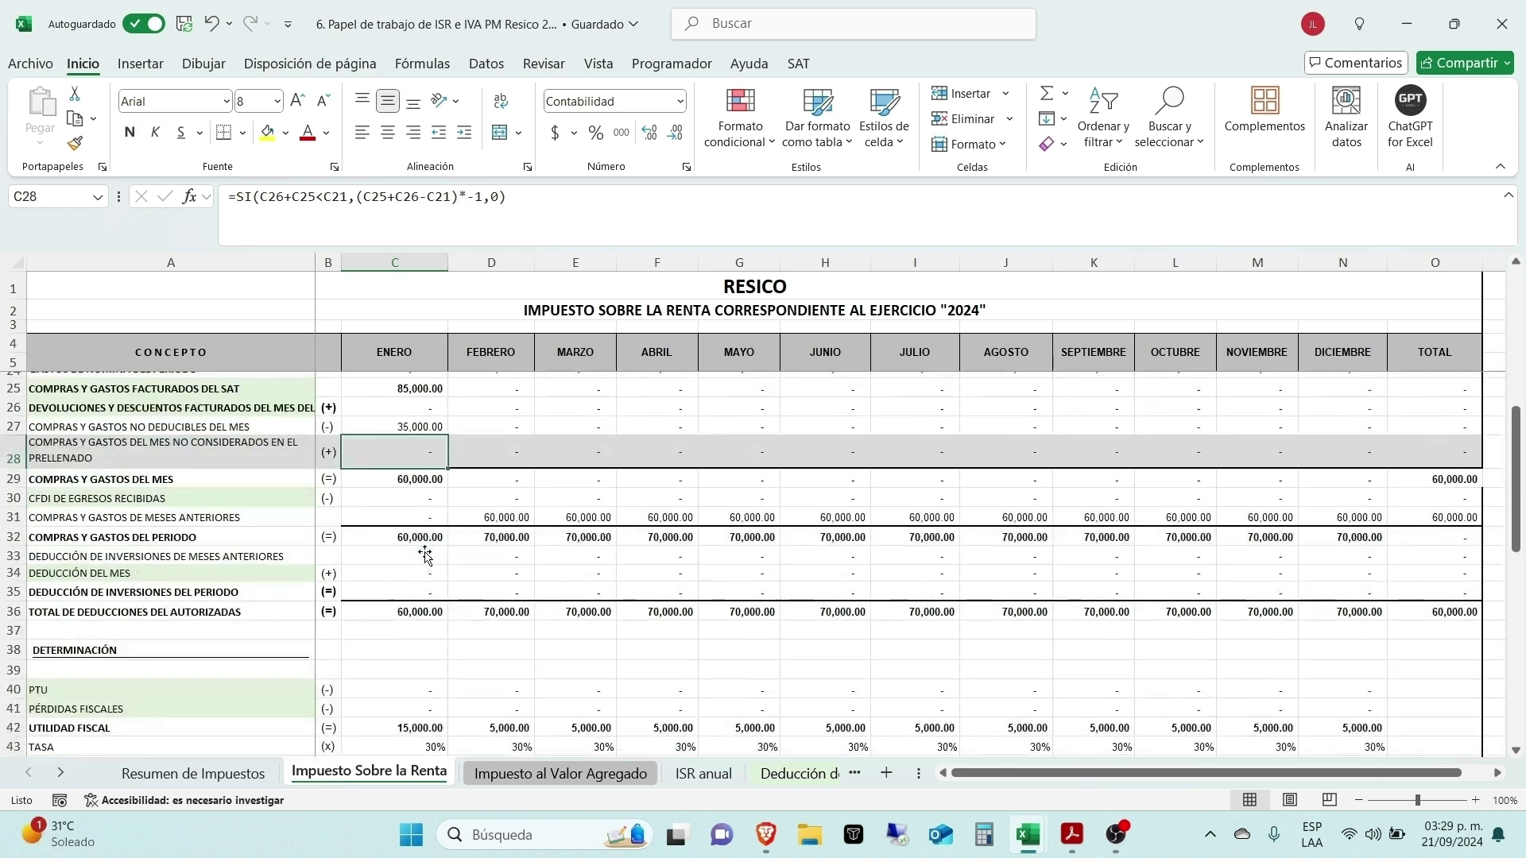
pyautogui.click(187, 487)
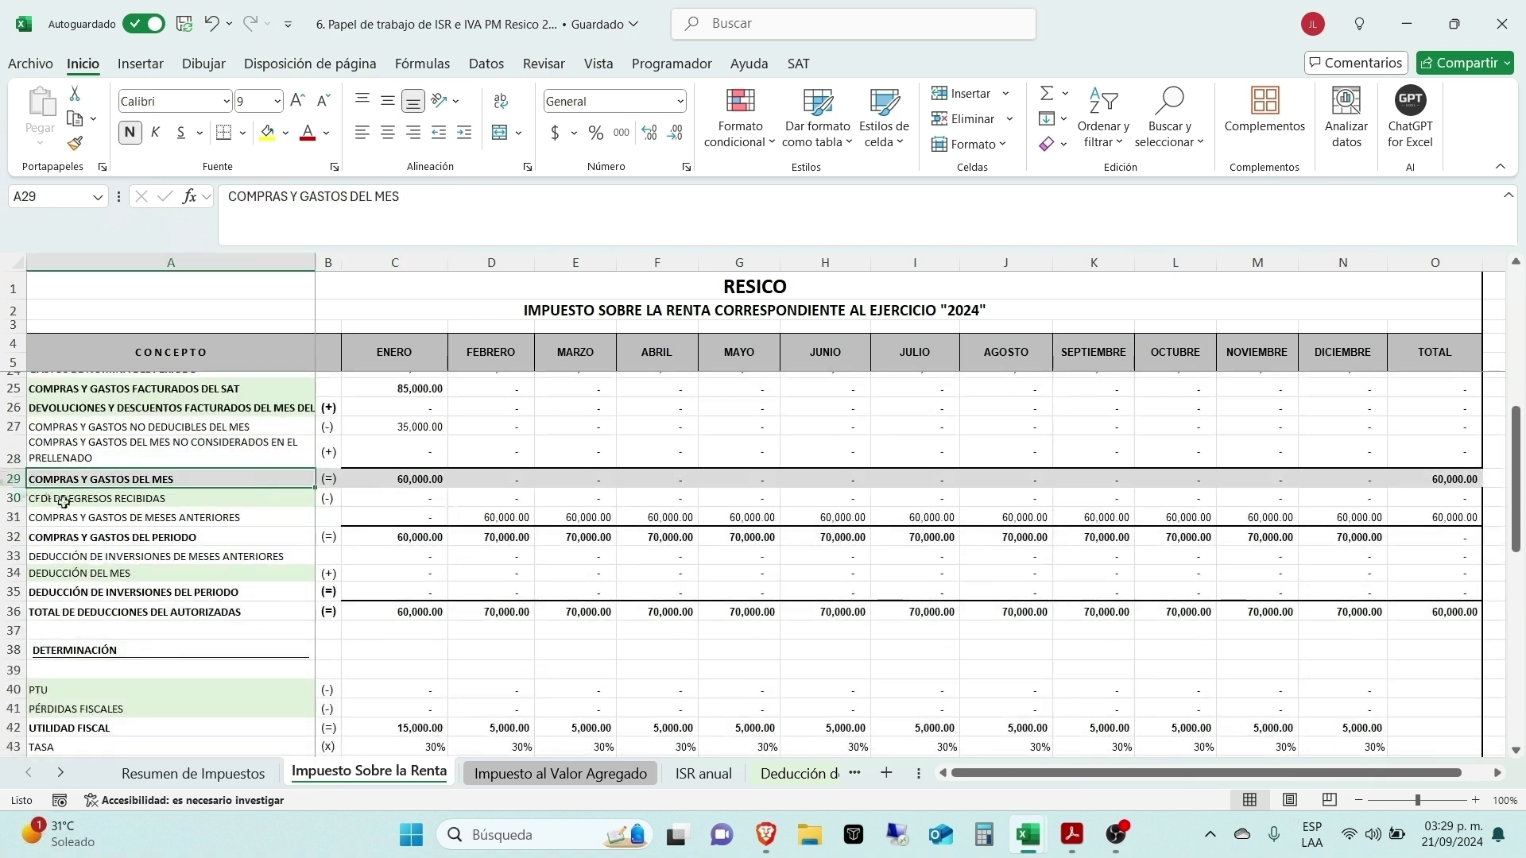
pyautogui.click(400, 480)
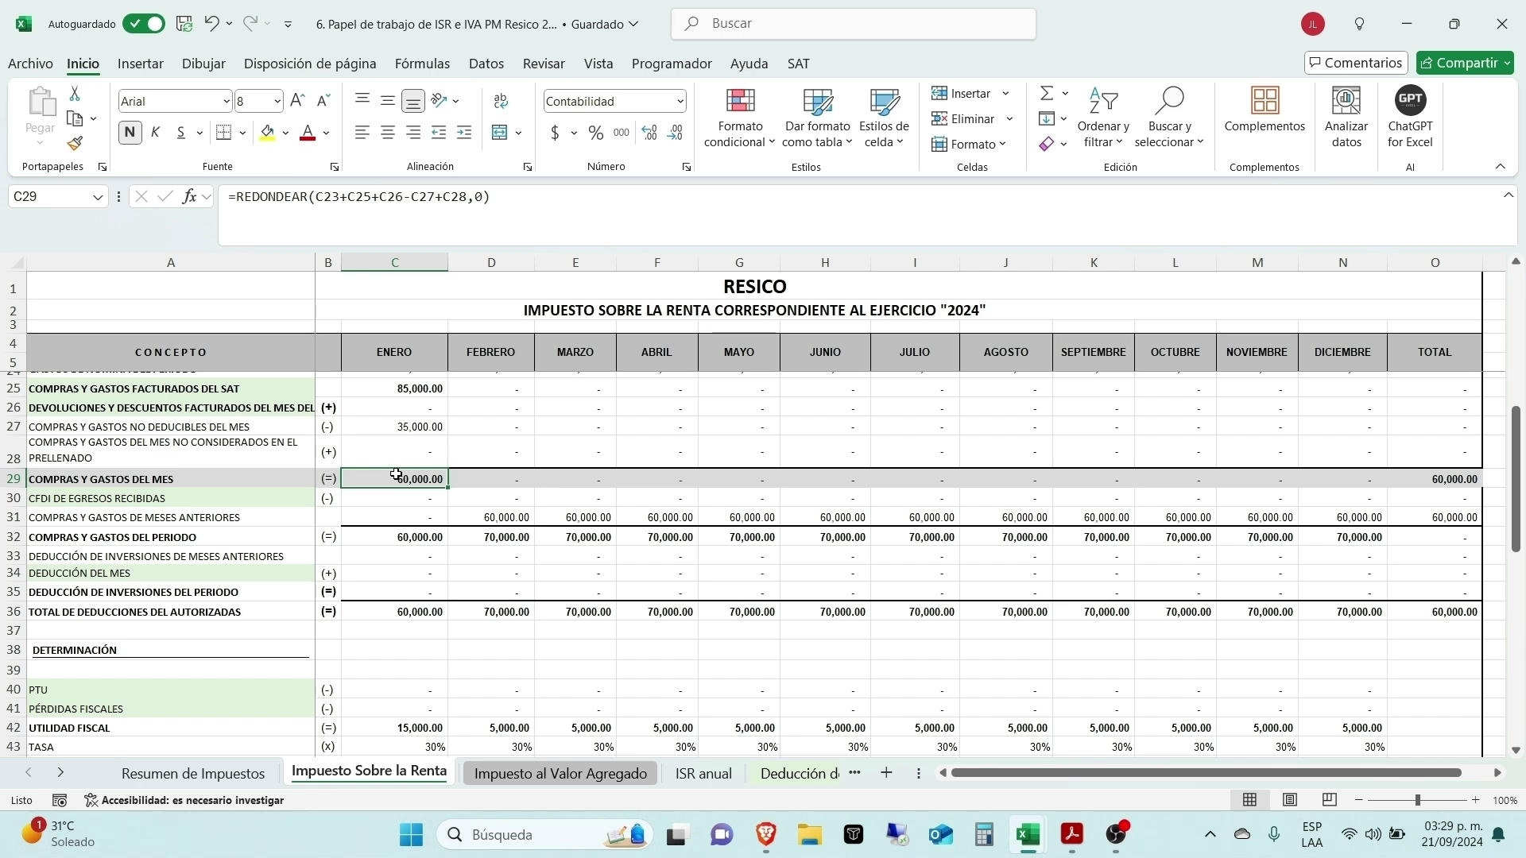
pyautogui.click(131, 499)
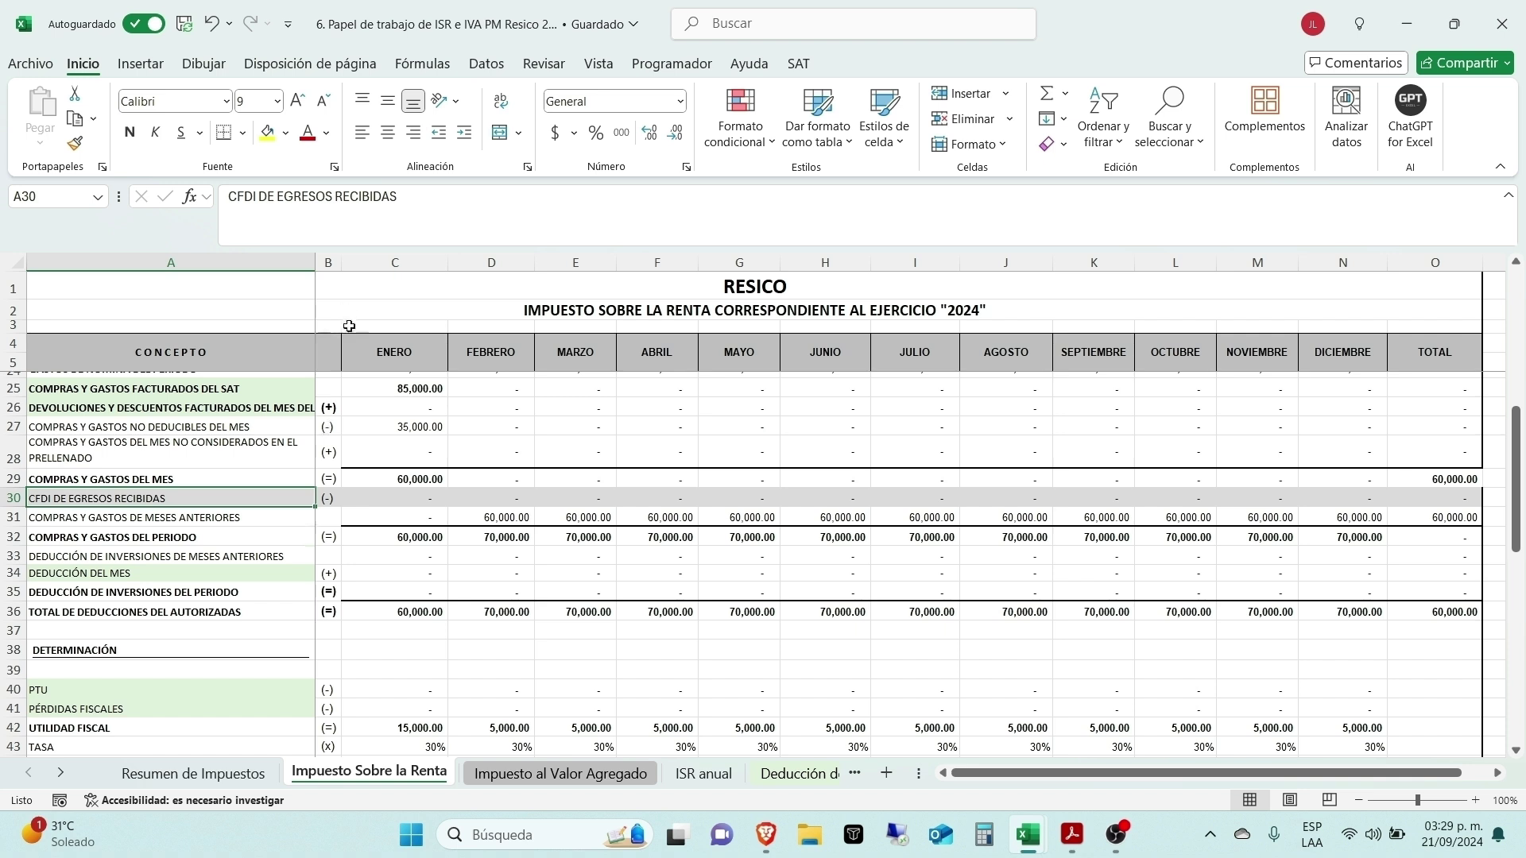
pyautogui.click(391, 499)
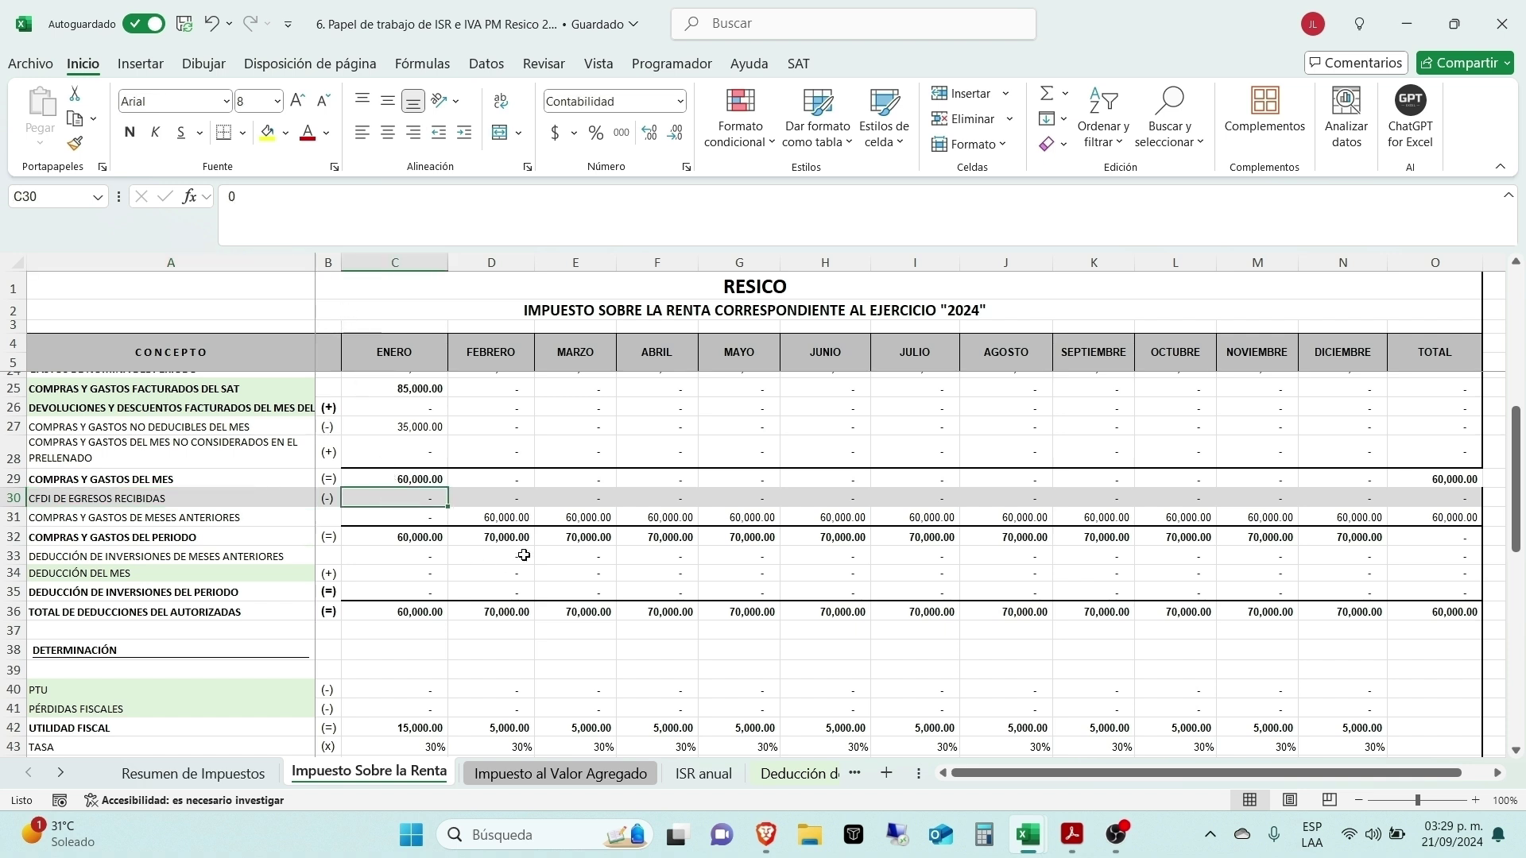
# Step: Review the COMPRAS Y GASTOS DE MESES ANTERIORES row and inspect January's COMPRAS Y GASTOS DEL PERIODO formula in C32
pyautogui.click(139, 517)
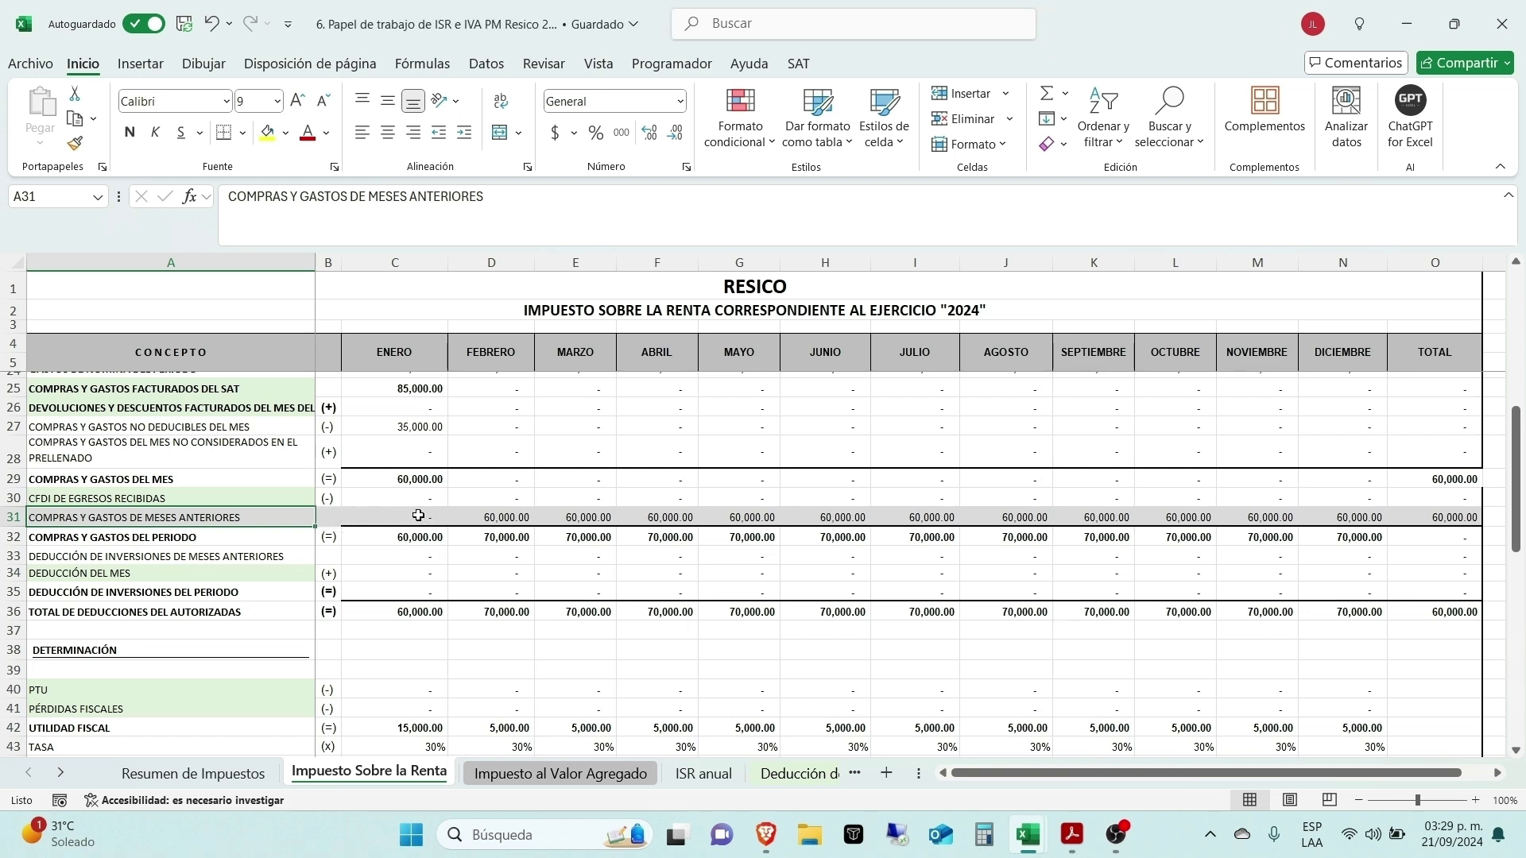
pyautogui.click(238, 537)
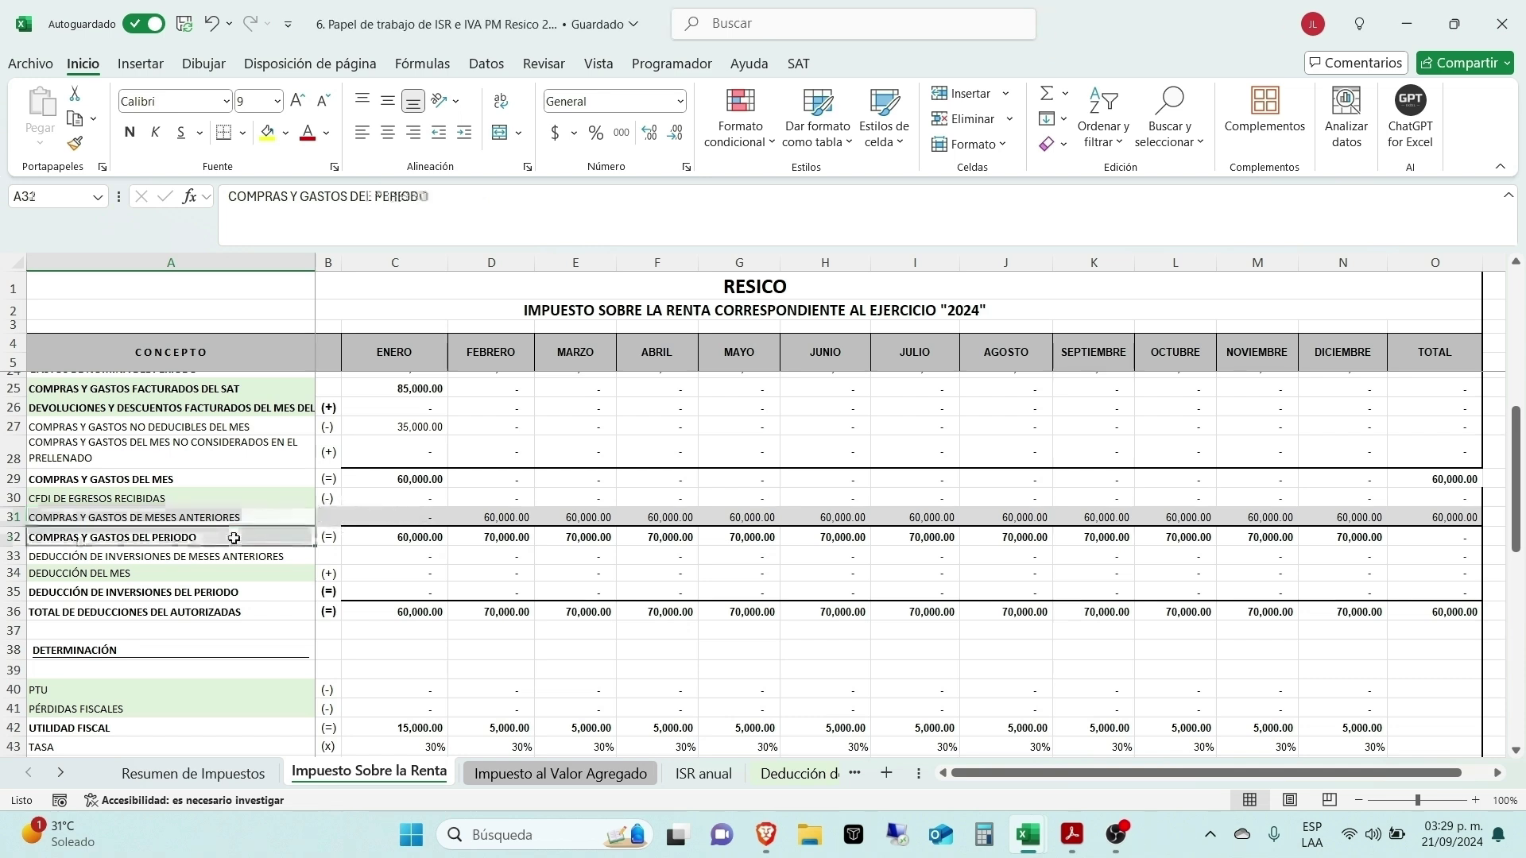
pyautogui.click(415, 537)
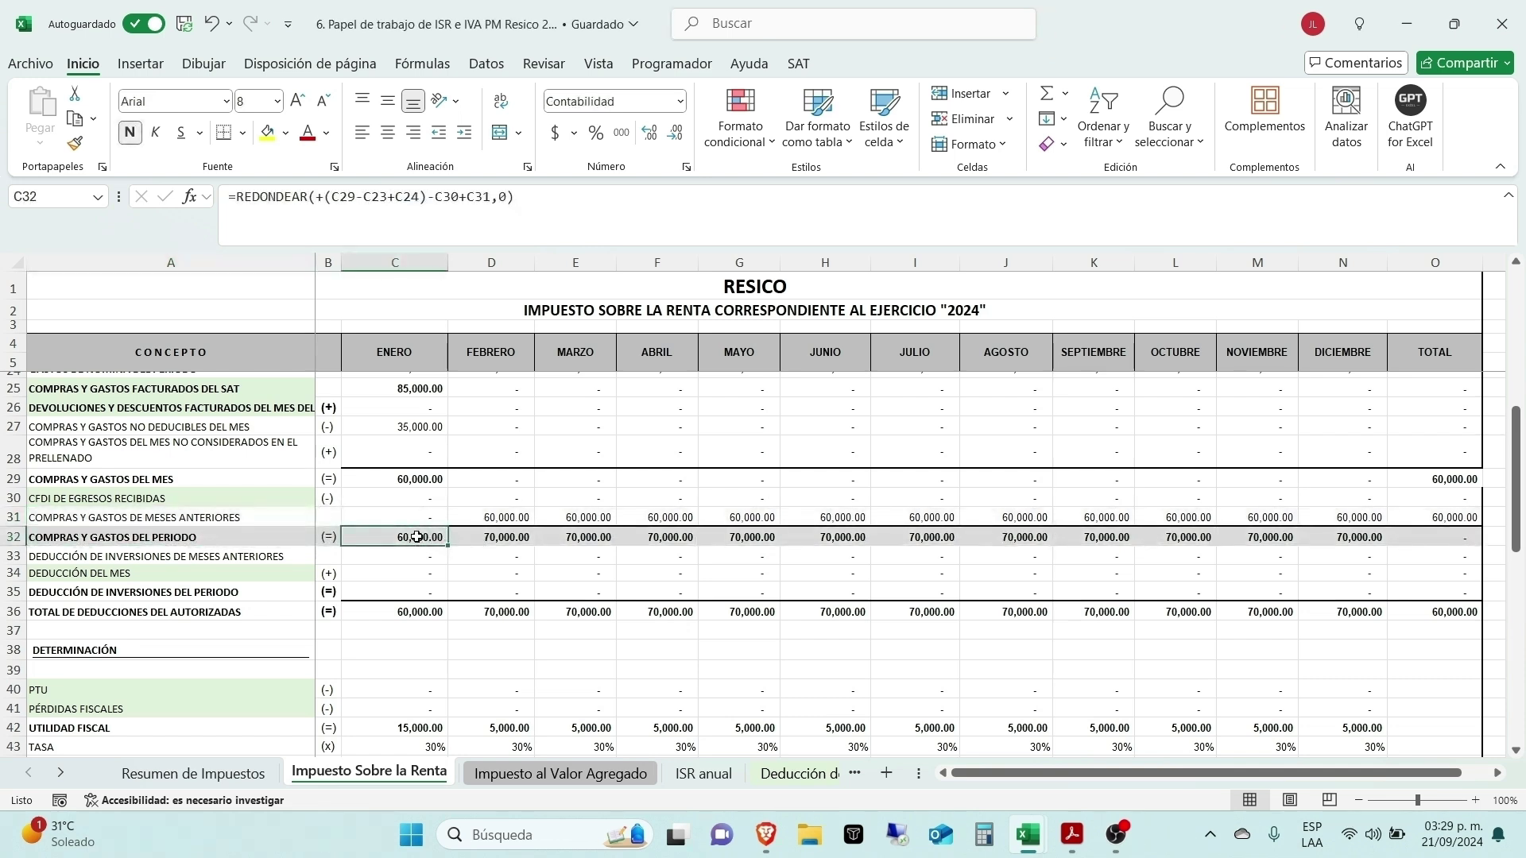
# Step: Review the investment deduction rows 33 to 35 and inspect January's total authorized deductions formula in C36
pyautogui.scroll(-1, 415, 538)
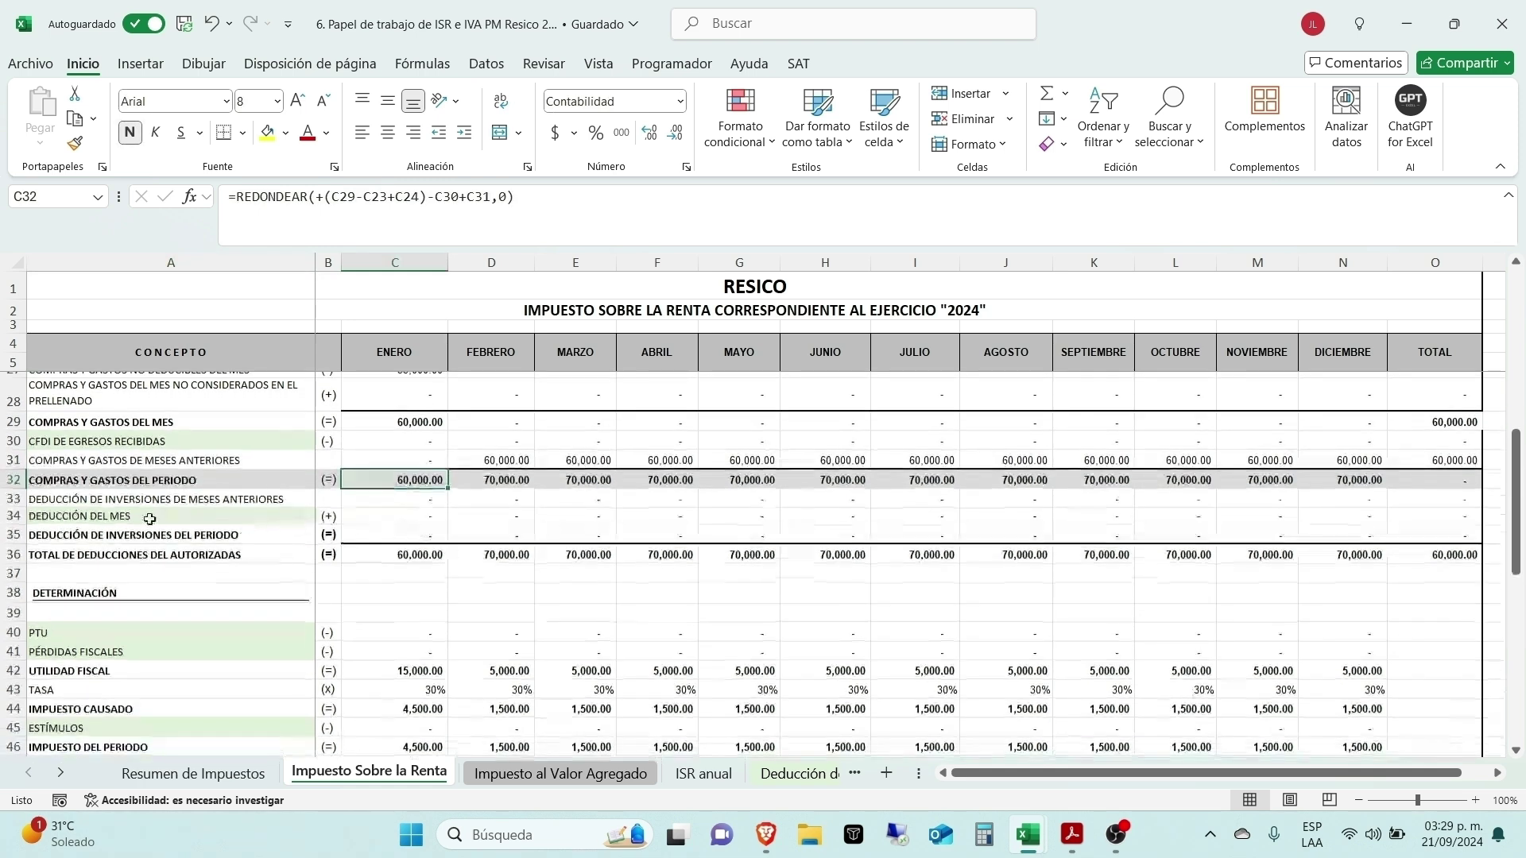
pyautogui.click(79, 501)
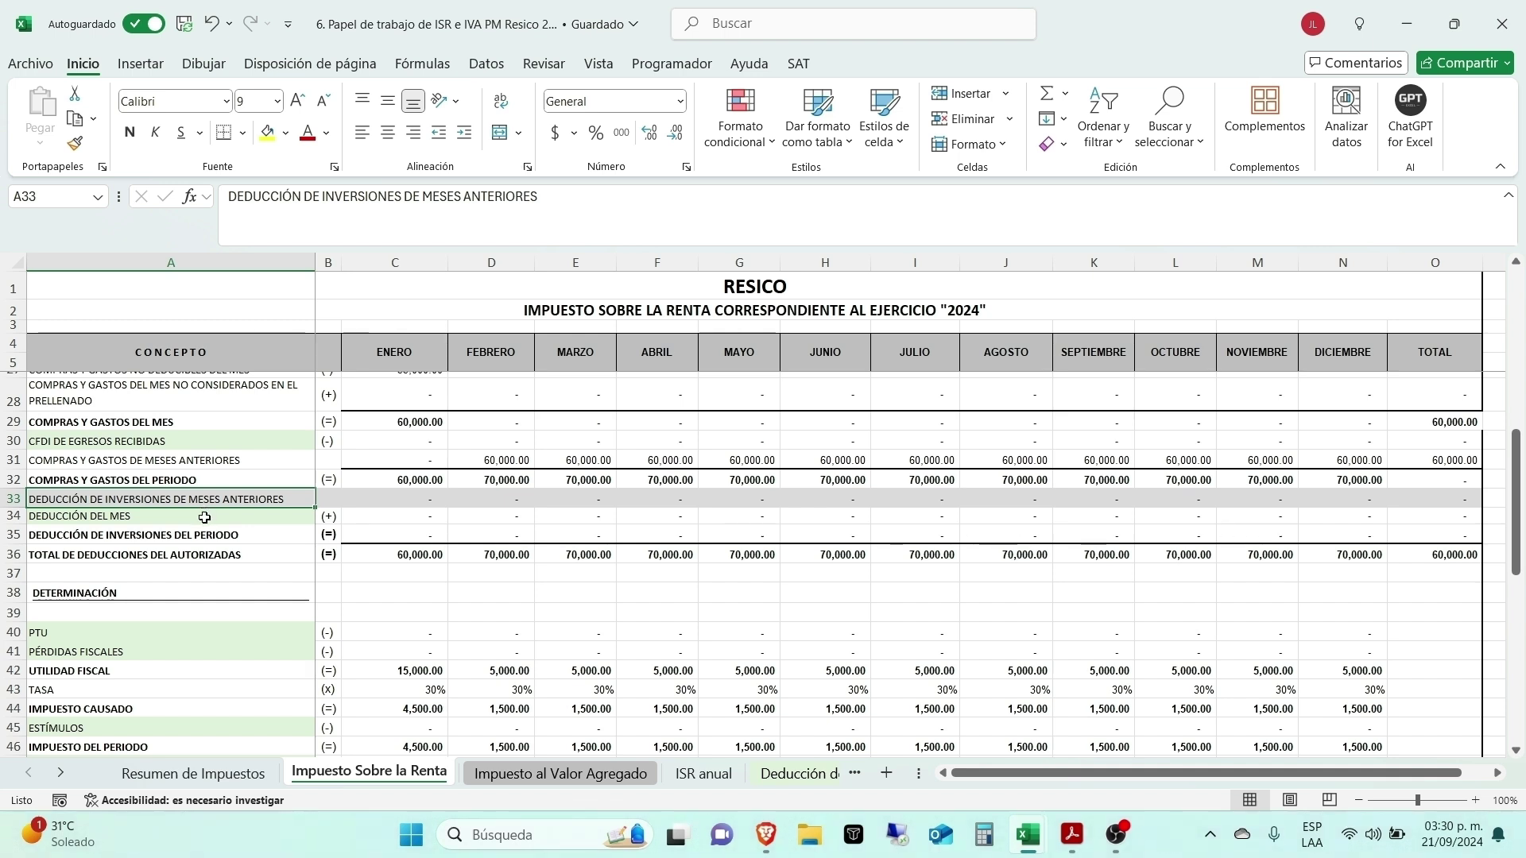
pyautogui.scroll(-2, 199, 549)
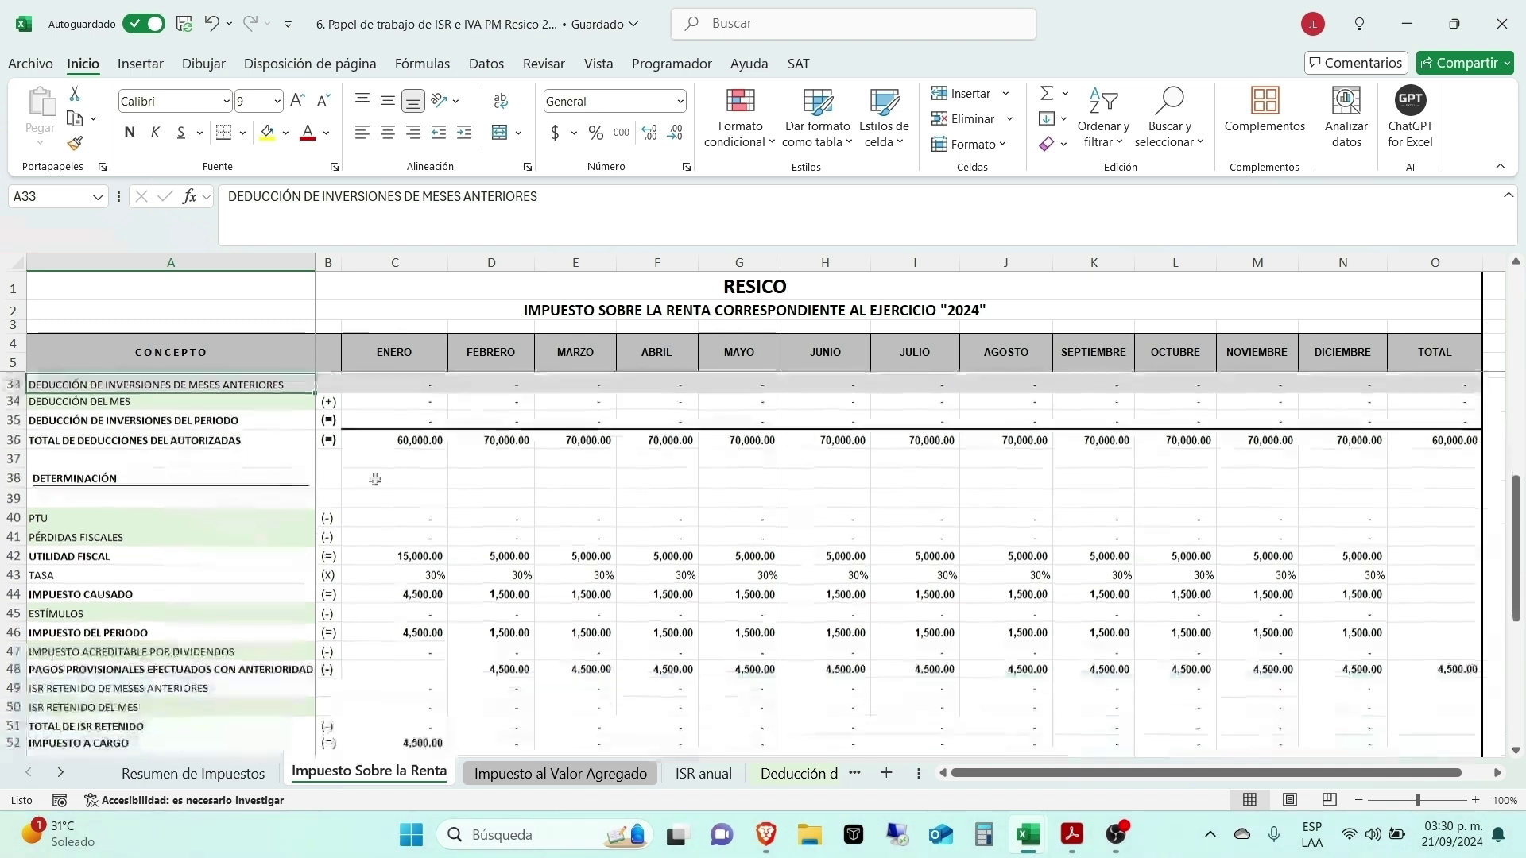
pyautogui.scroll(-1, 392, 442)
pyautogui.scroll(5, 351, 488)
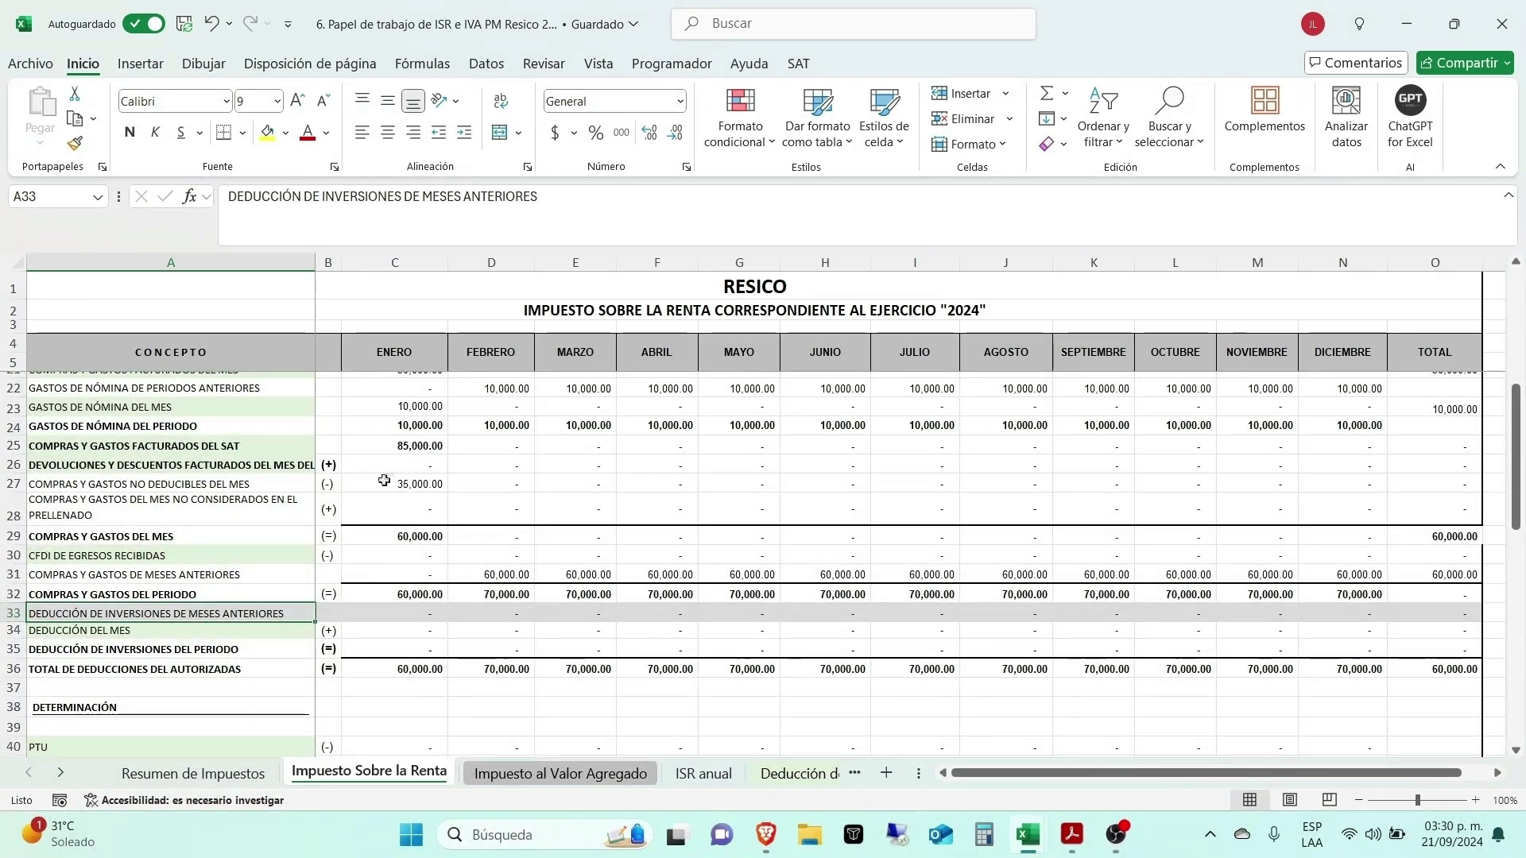
pyautogui.scroll(-1, 385, 480)
pyautogui.scroll(-1, 385, 481)
pyautogui.click(421, 554)
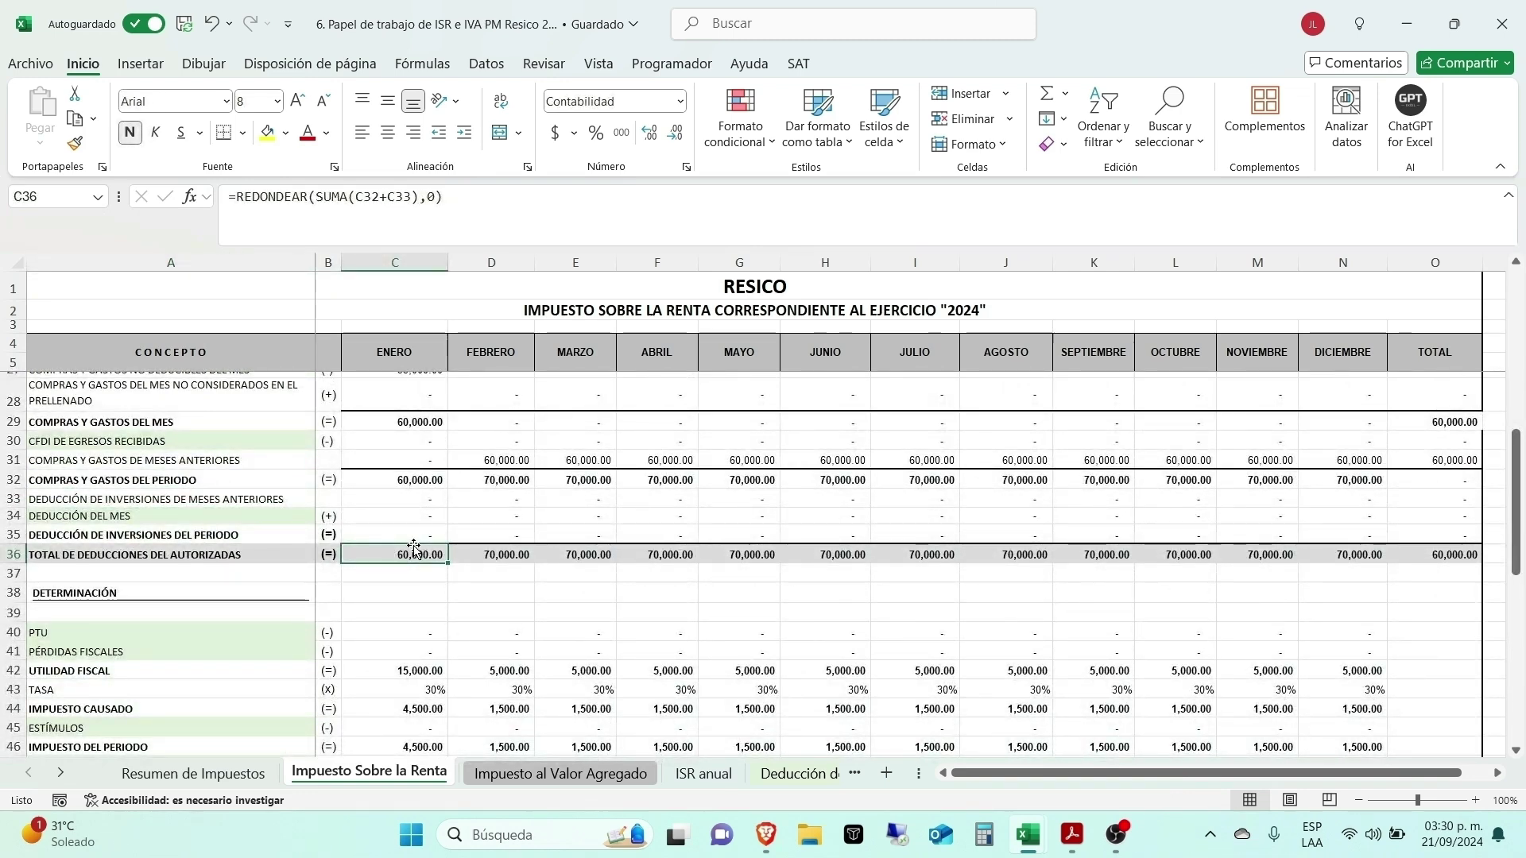
# Step: Compare January's TOTAL DE INGRESOS DEL PERIODO in C17 with the total authorized deductions in C36
pyautogui.scroll(4, 414, 549)
pyautogui.scroll(-2, 414, 549)
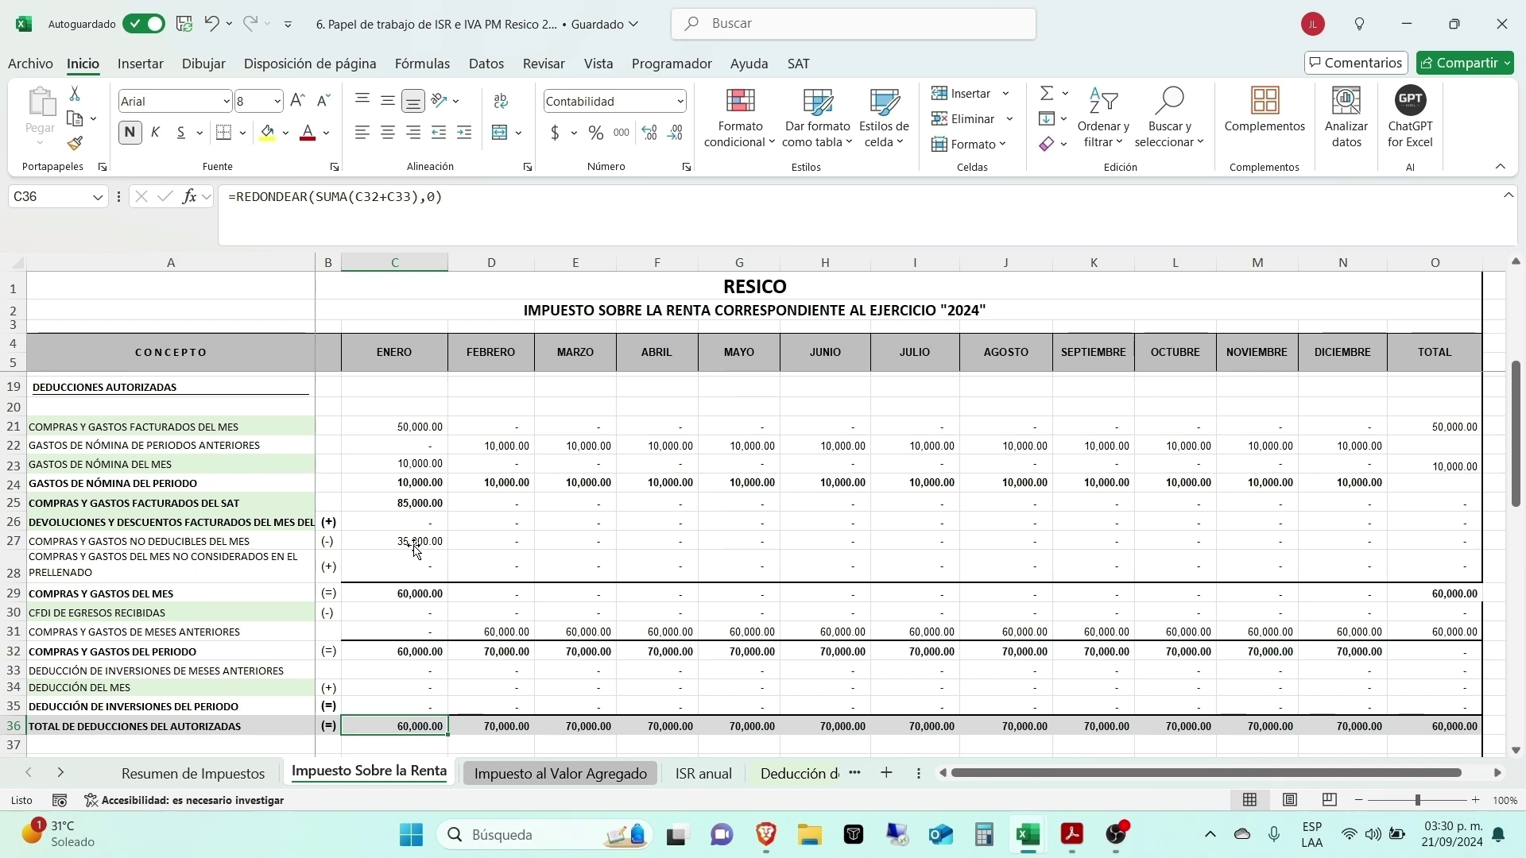
pyautogui.scroll(-1, 414, 549)
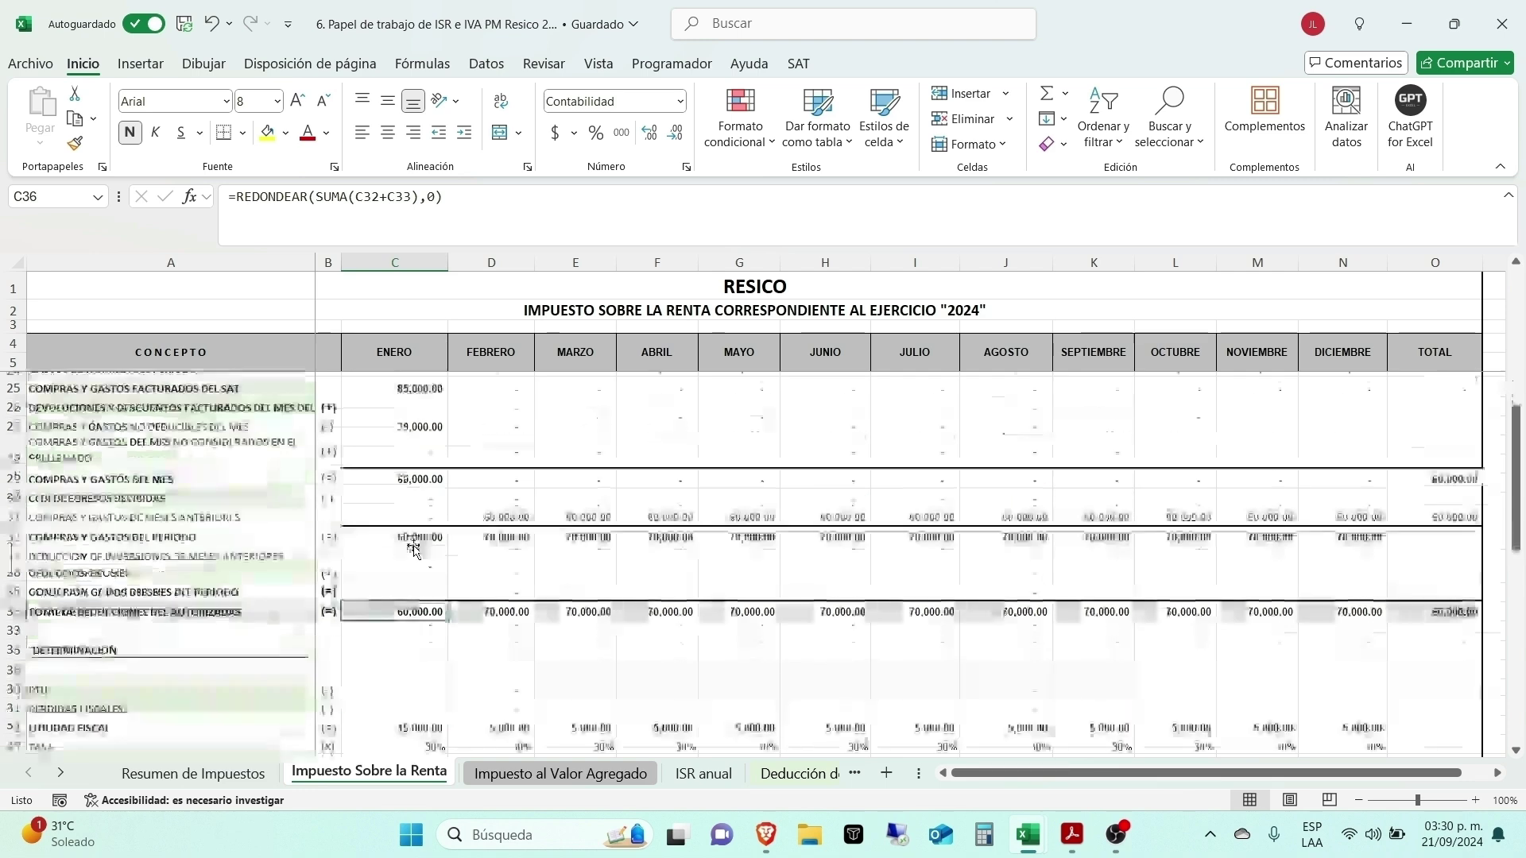
pyautogui.scroll(2, 449, 524)
pyautogui.scroll(3, 450, 524)
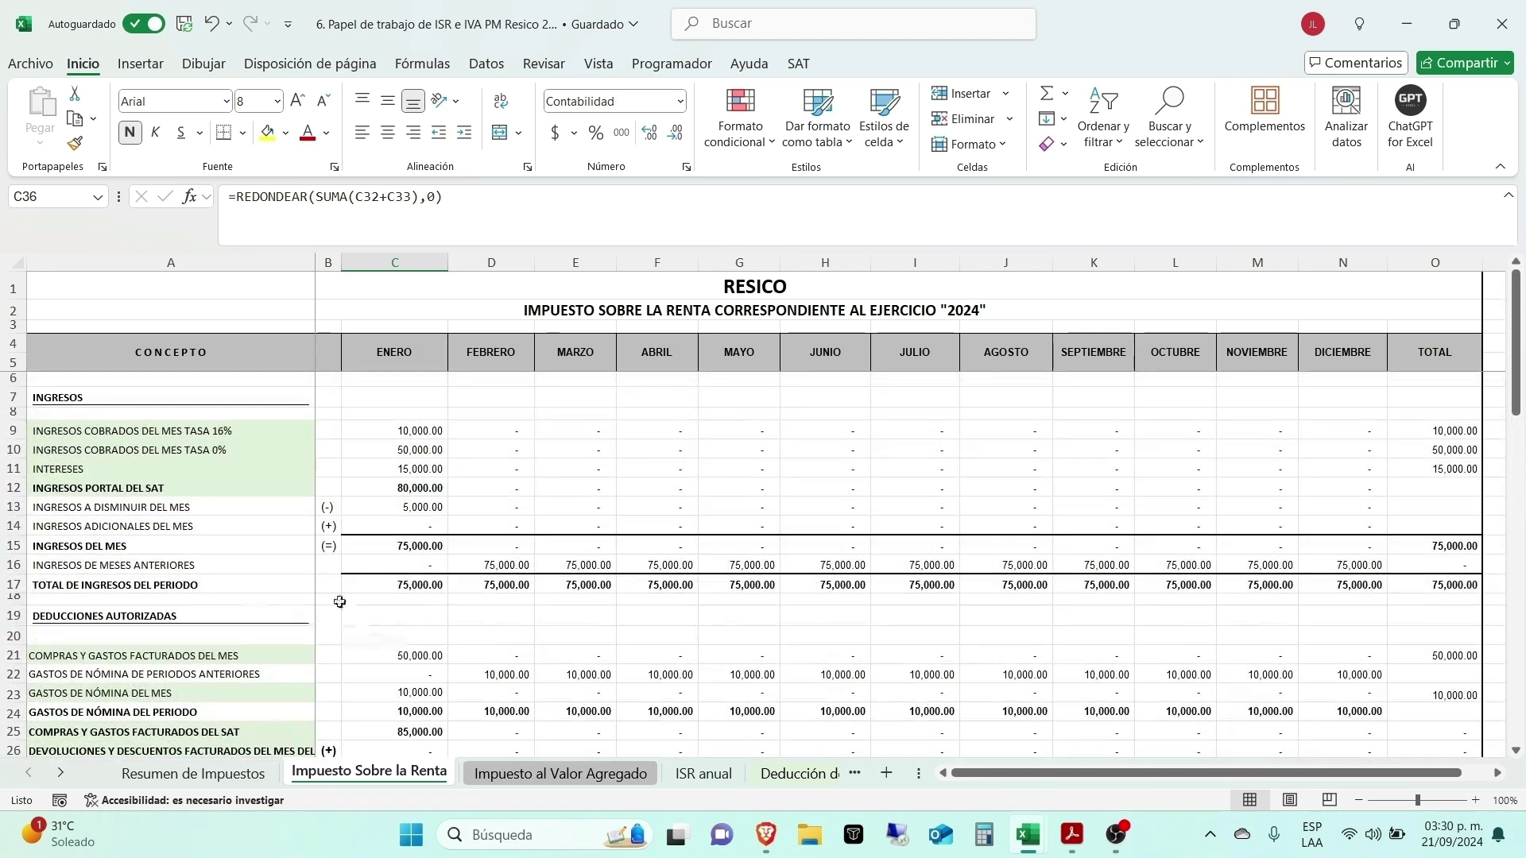
pyautogui.click(401, 586)
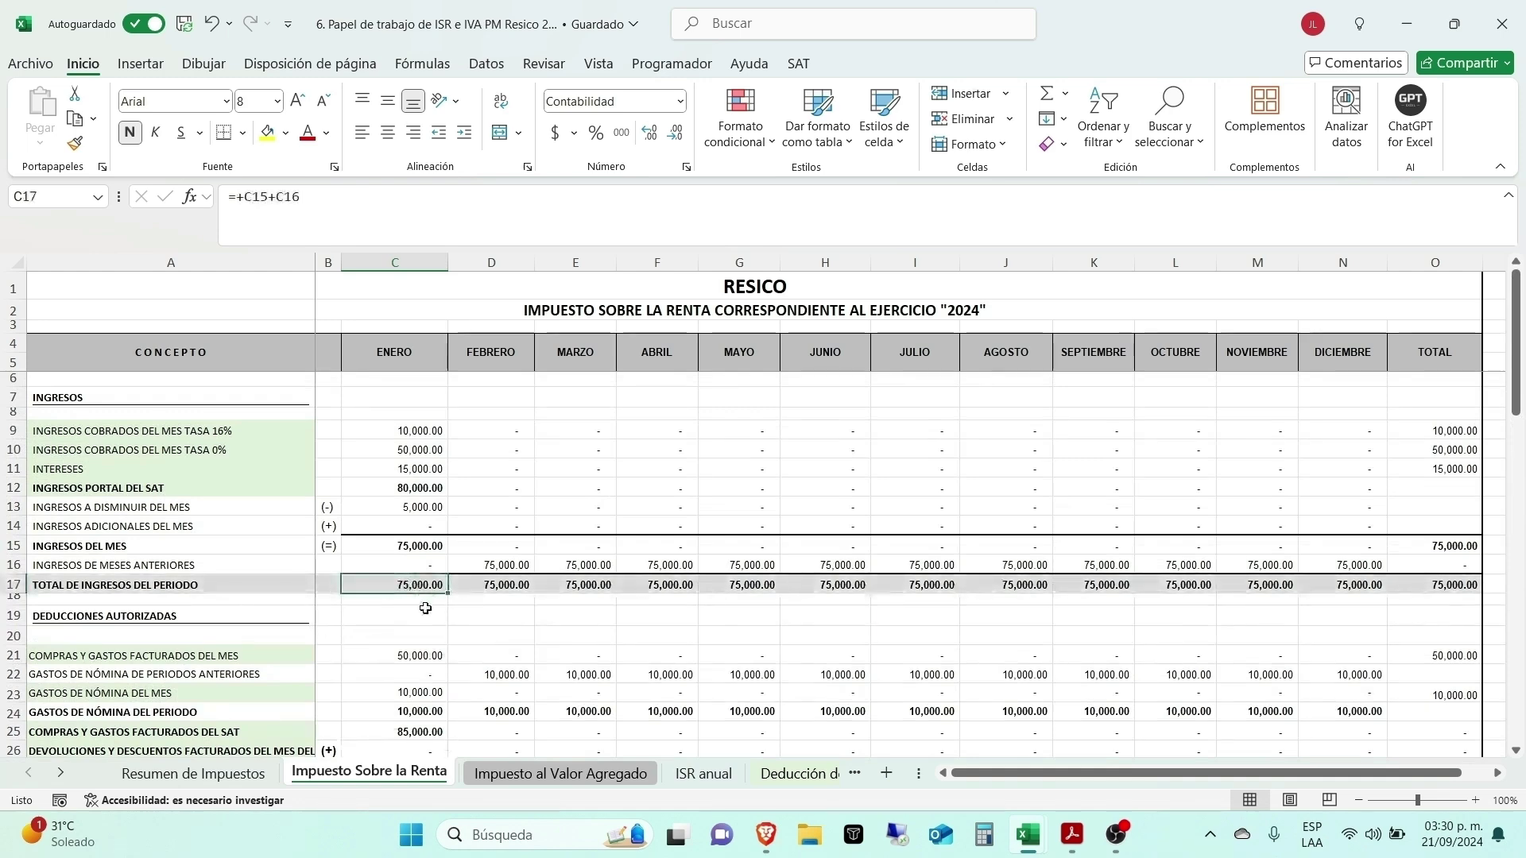
pyautogui.scroll(-7, 427, 609)
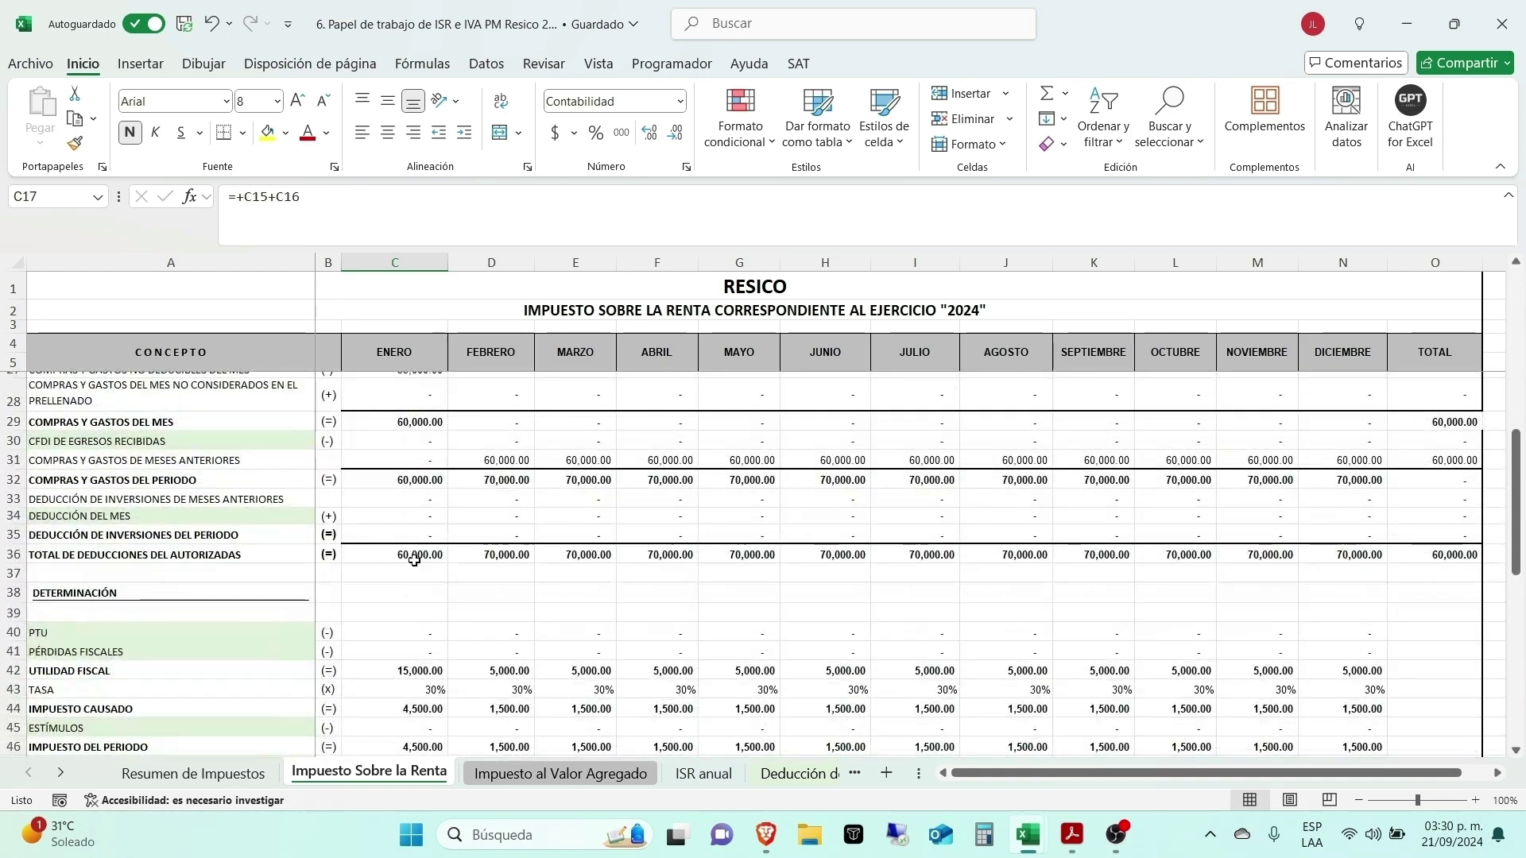
pyautogui.click(404, 556)
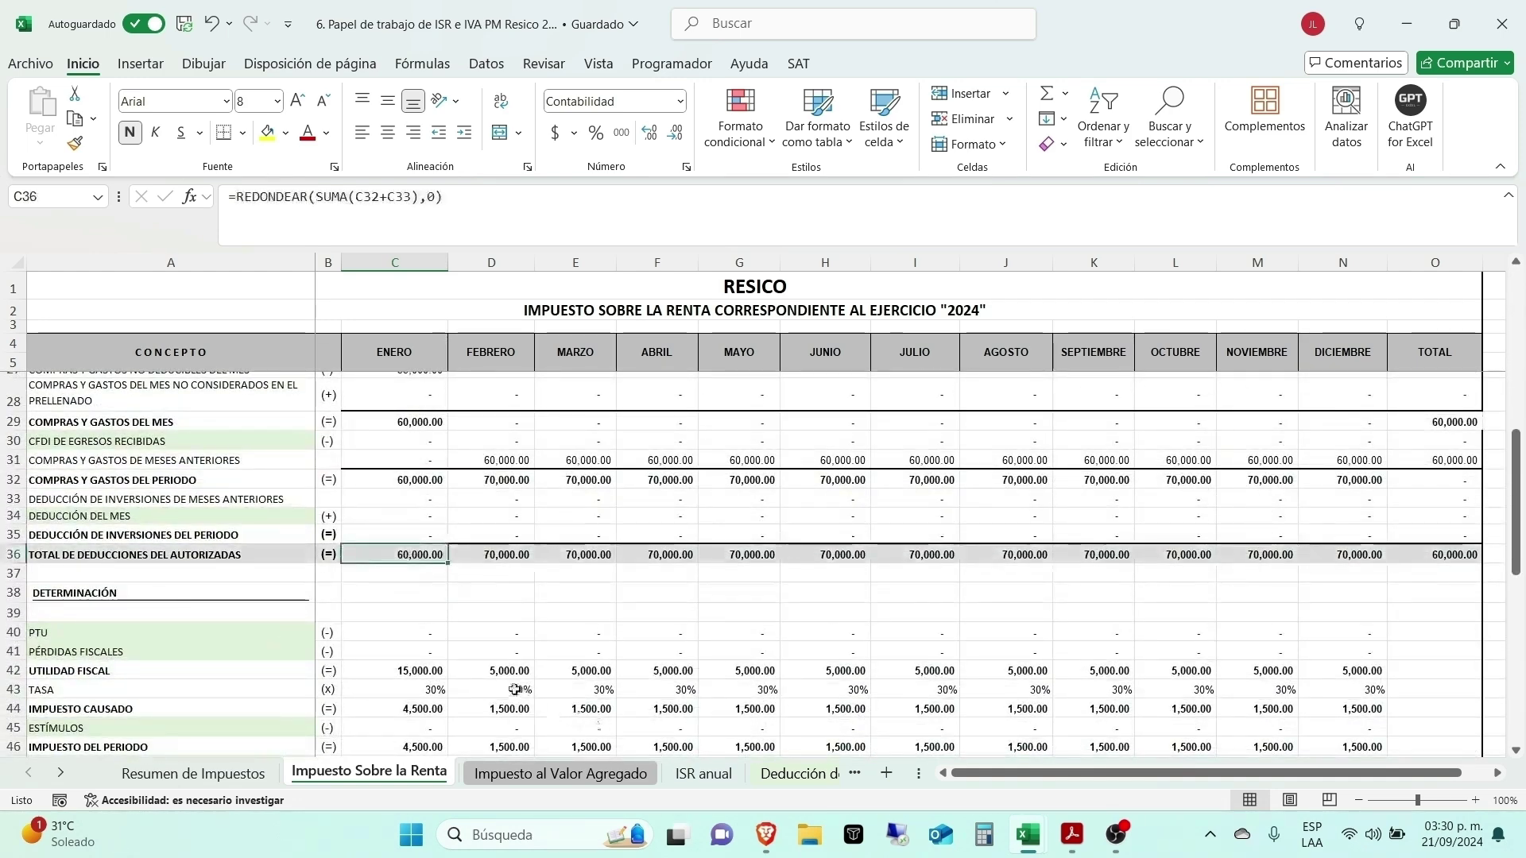
pyautogui.scroll(-1, 511, 685)
pyautogui.scroll(4, 511, 685)
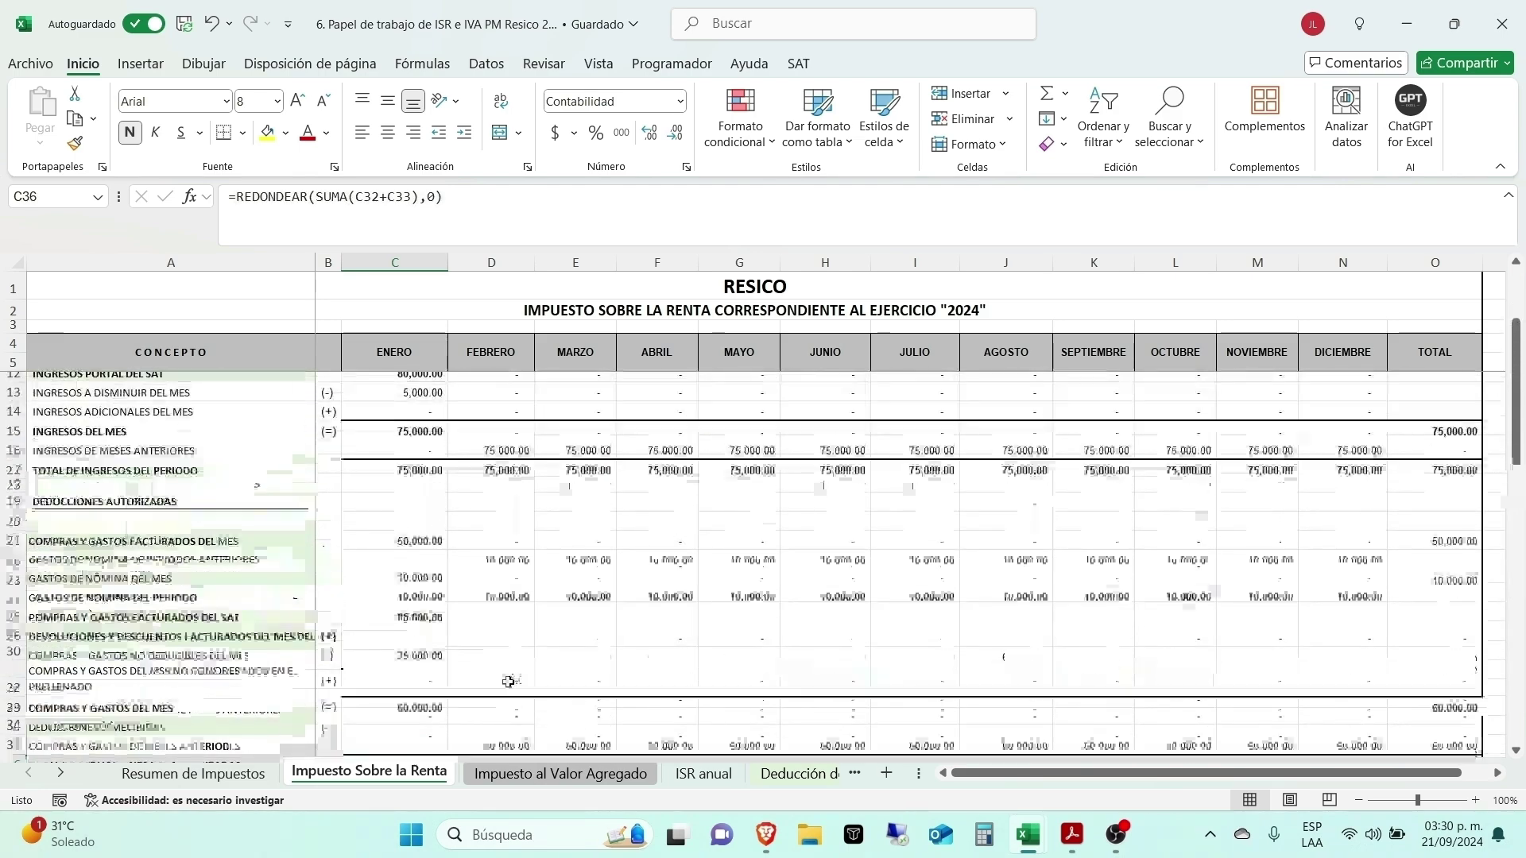
pyautogui.scroll(-5, 492, 670)
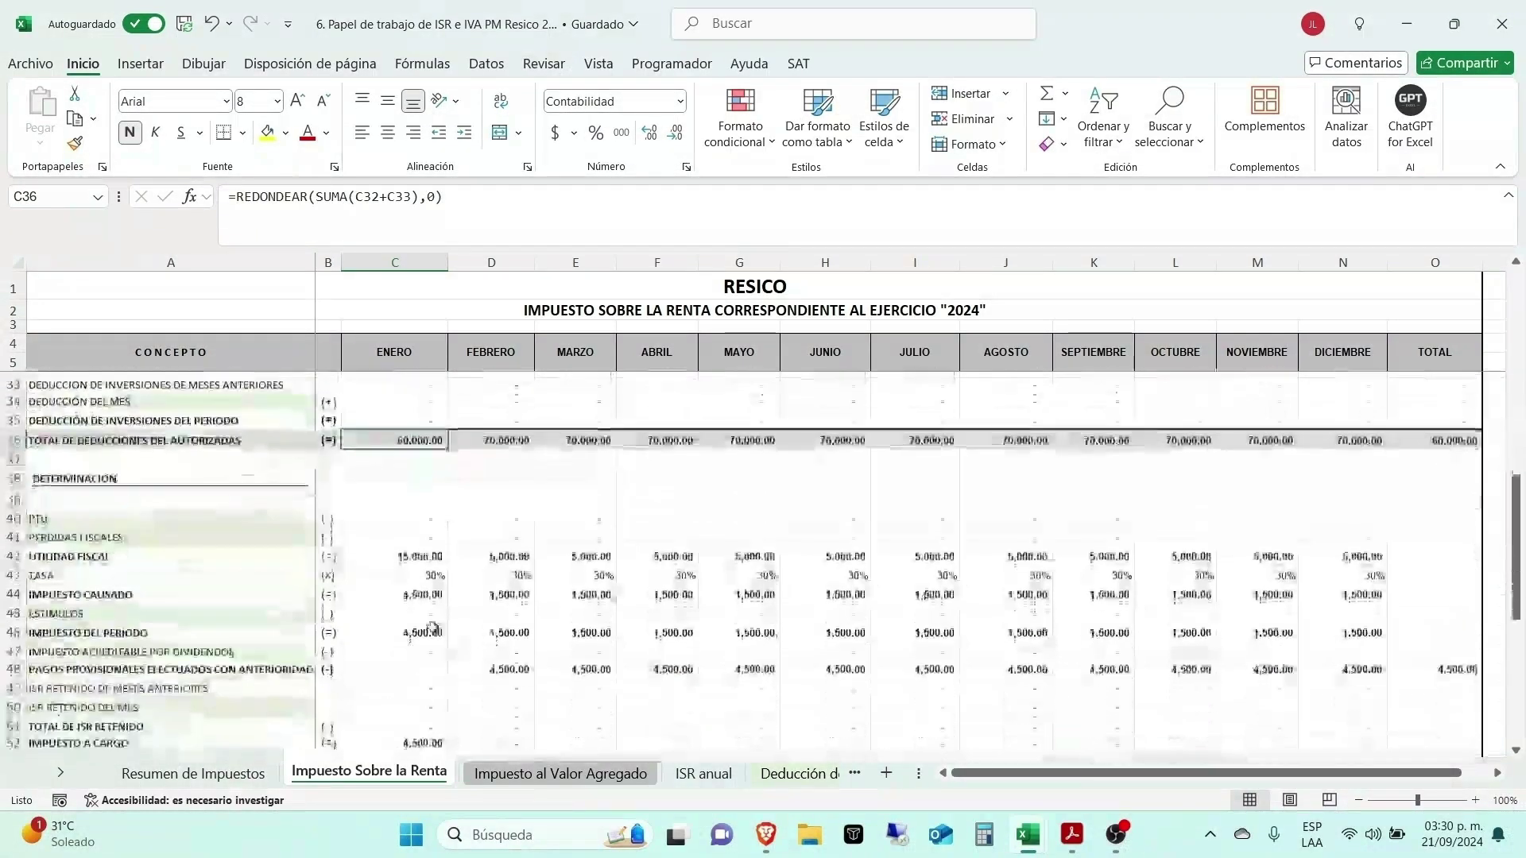
# Step: Inspect January's UTILIDAD FISCAL formula in C42, the PTU cells C40:H40 and the PÉRDIDAS FISCALES cells C41:G41
pyautogui.click(399, 552)
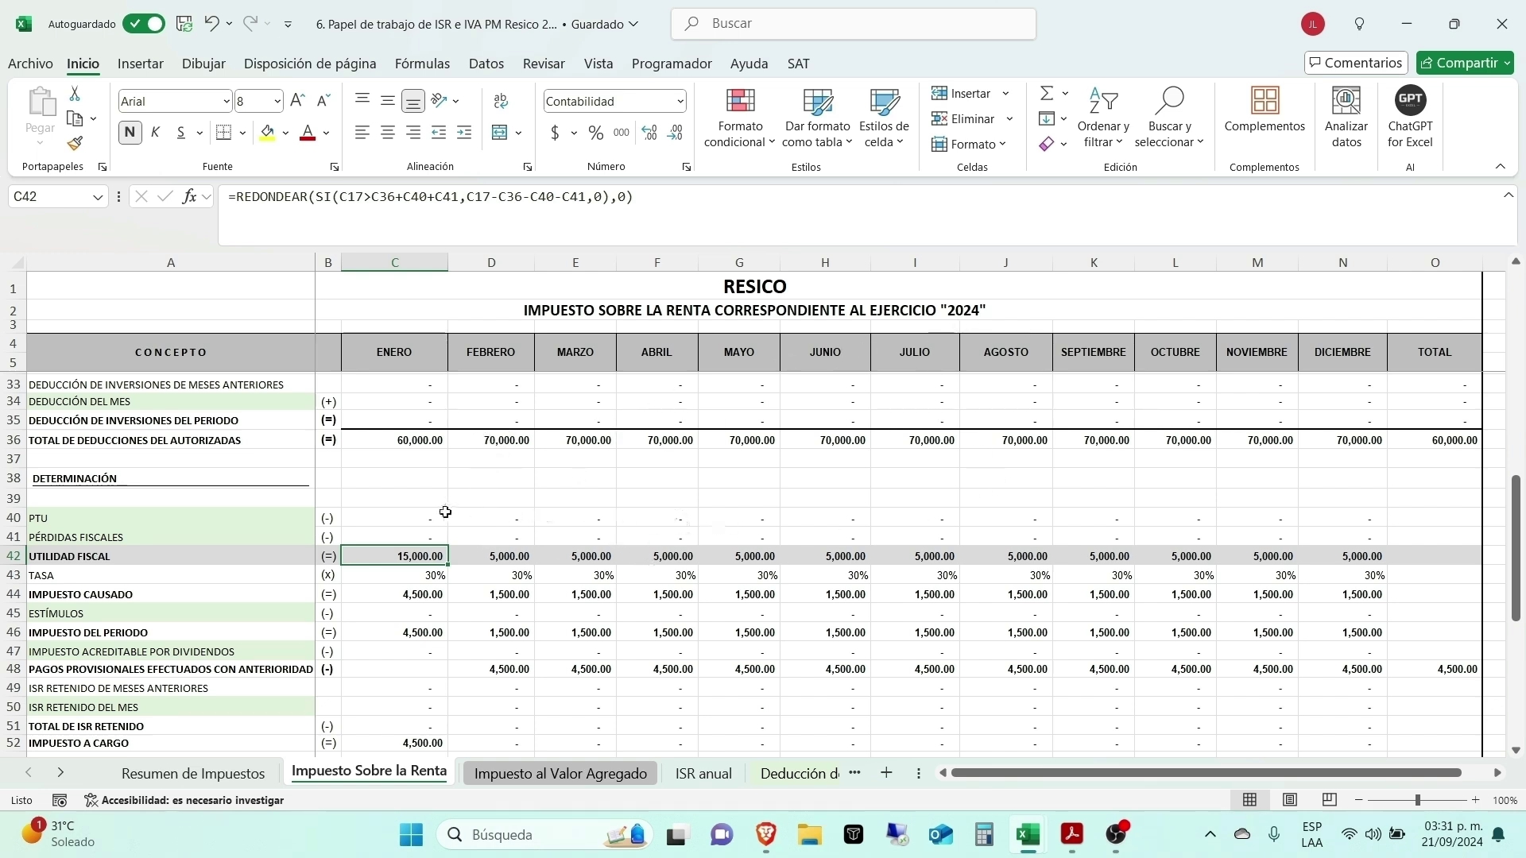
pyautogui.click(763, 518)
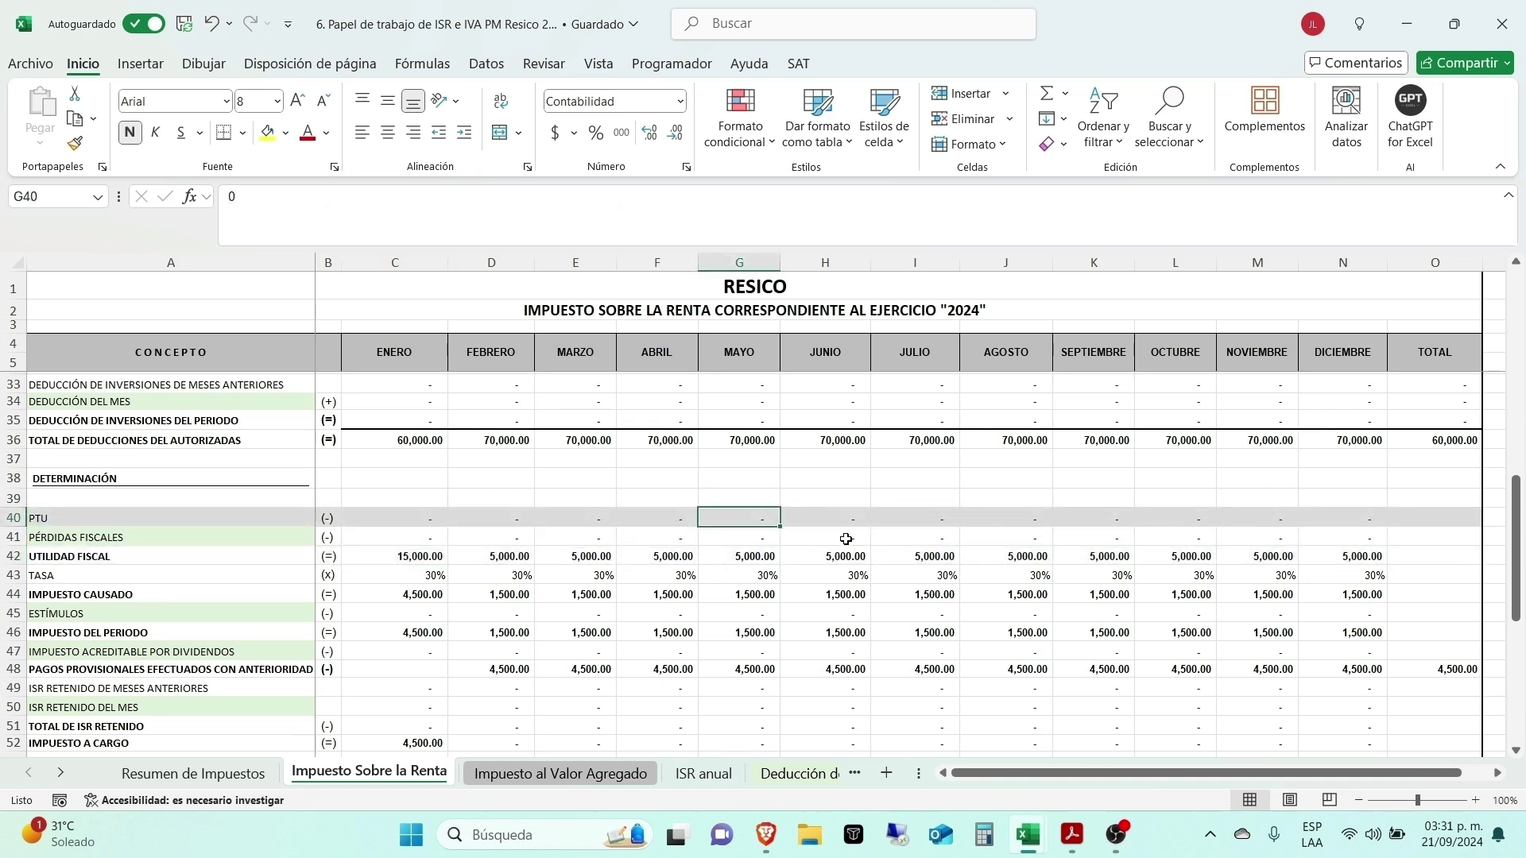
pyautogui.click(826, 522)
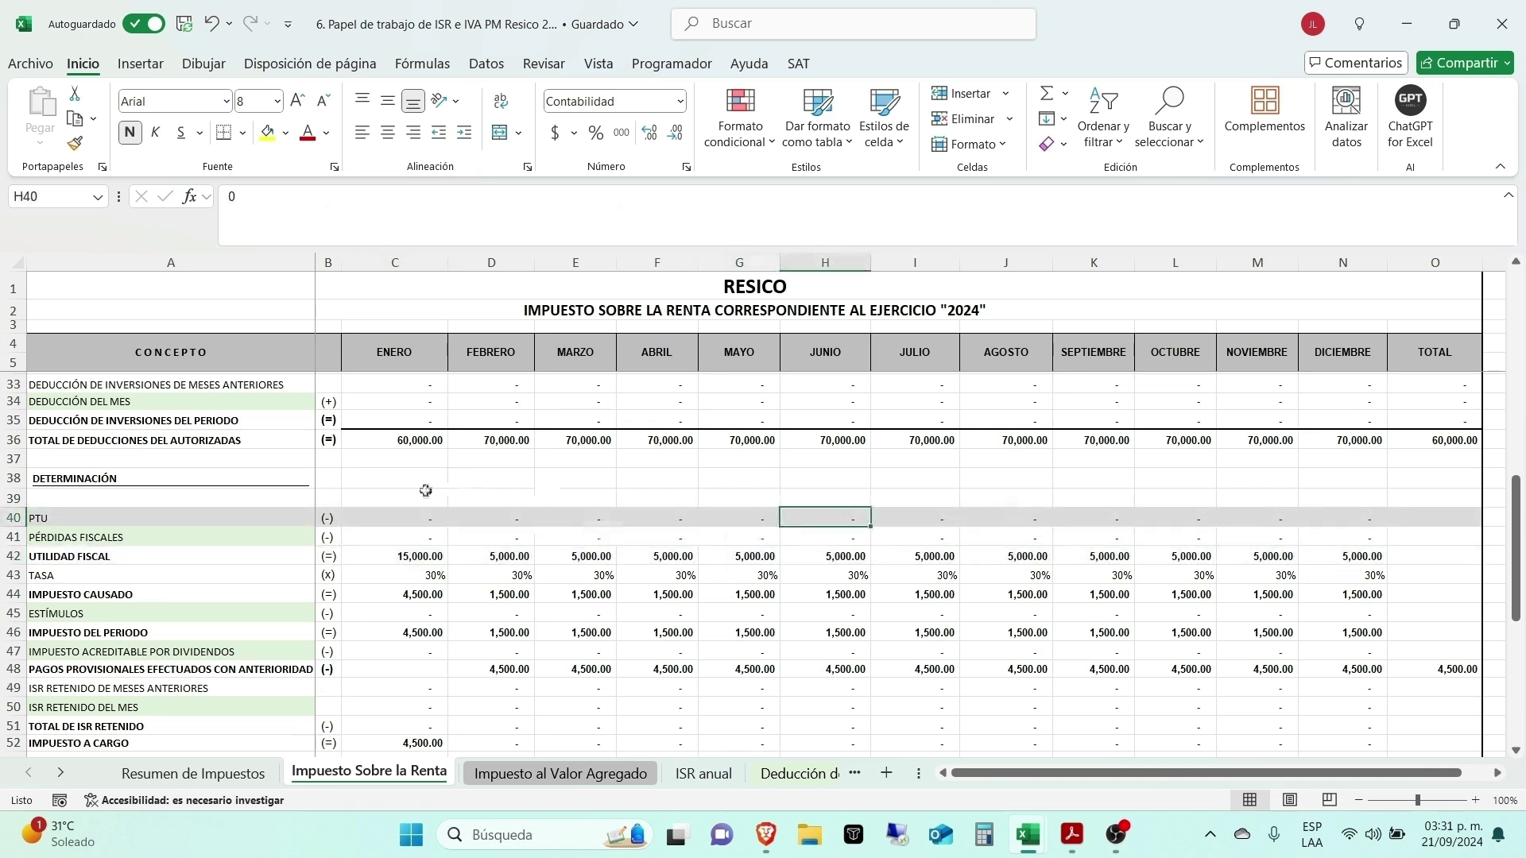
pyautogui.moveTo(391, 517); pyautogui.dragTo(747, 515)
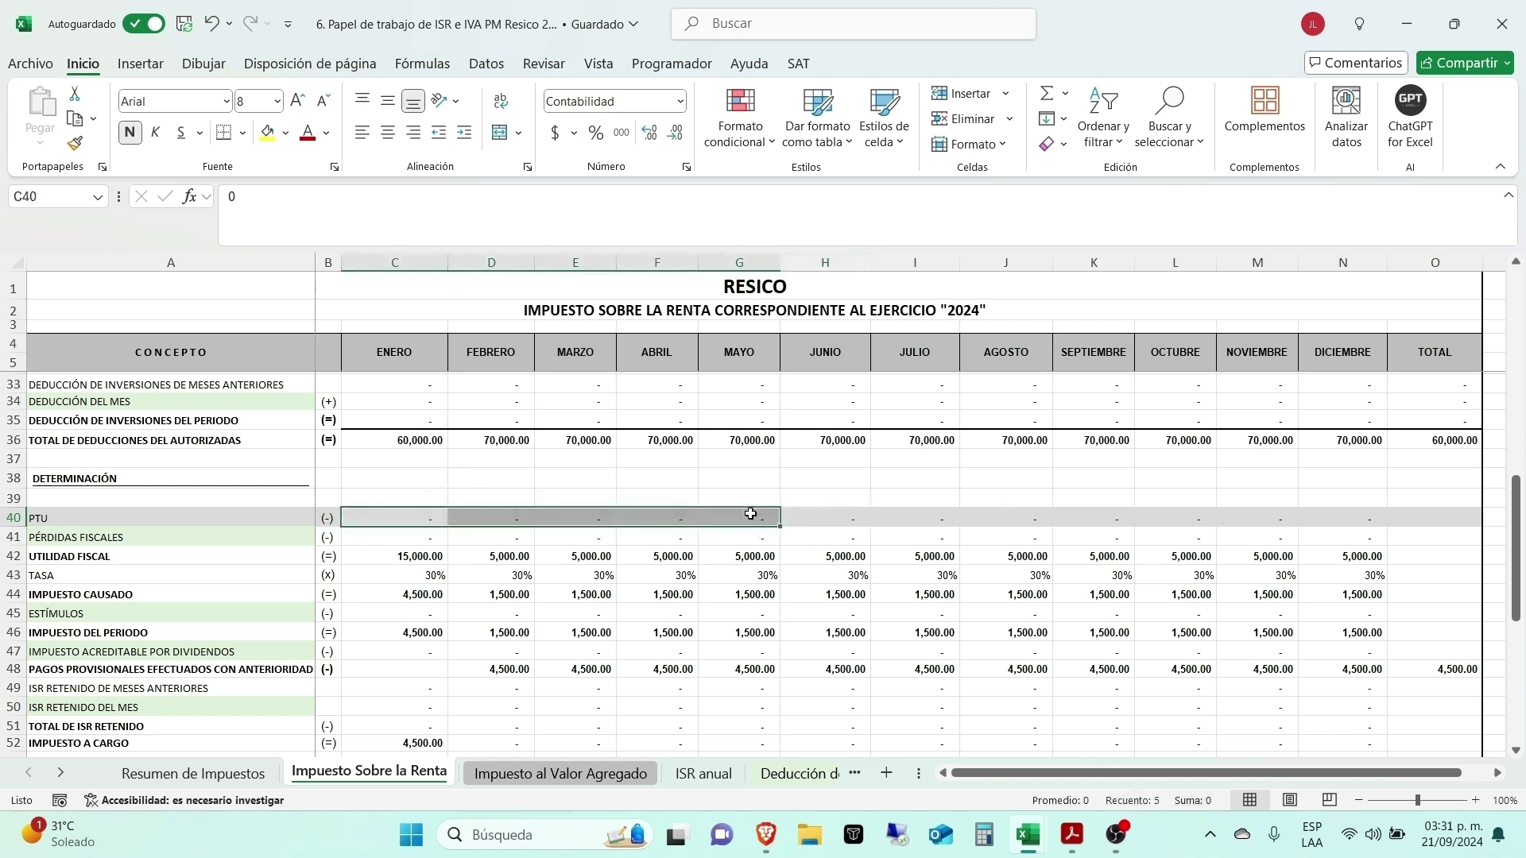
pyautogui.moveTo(378, 535); pyautogui.dragTo(775, 534)
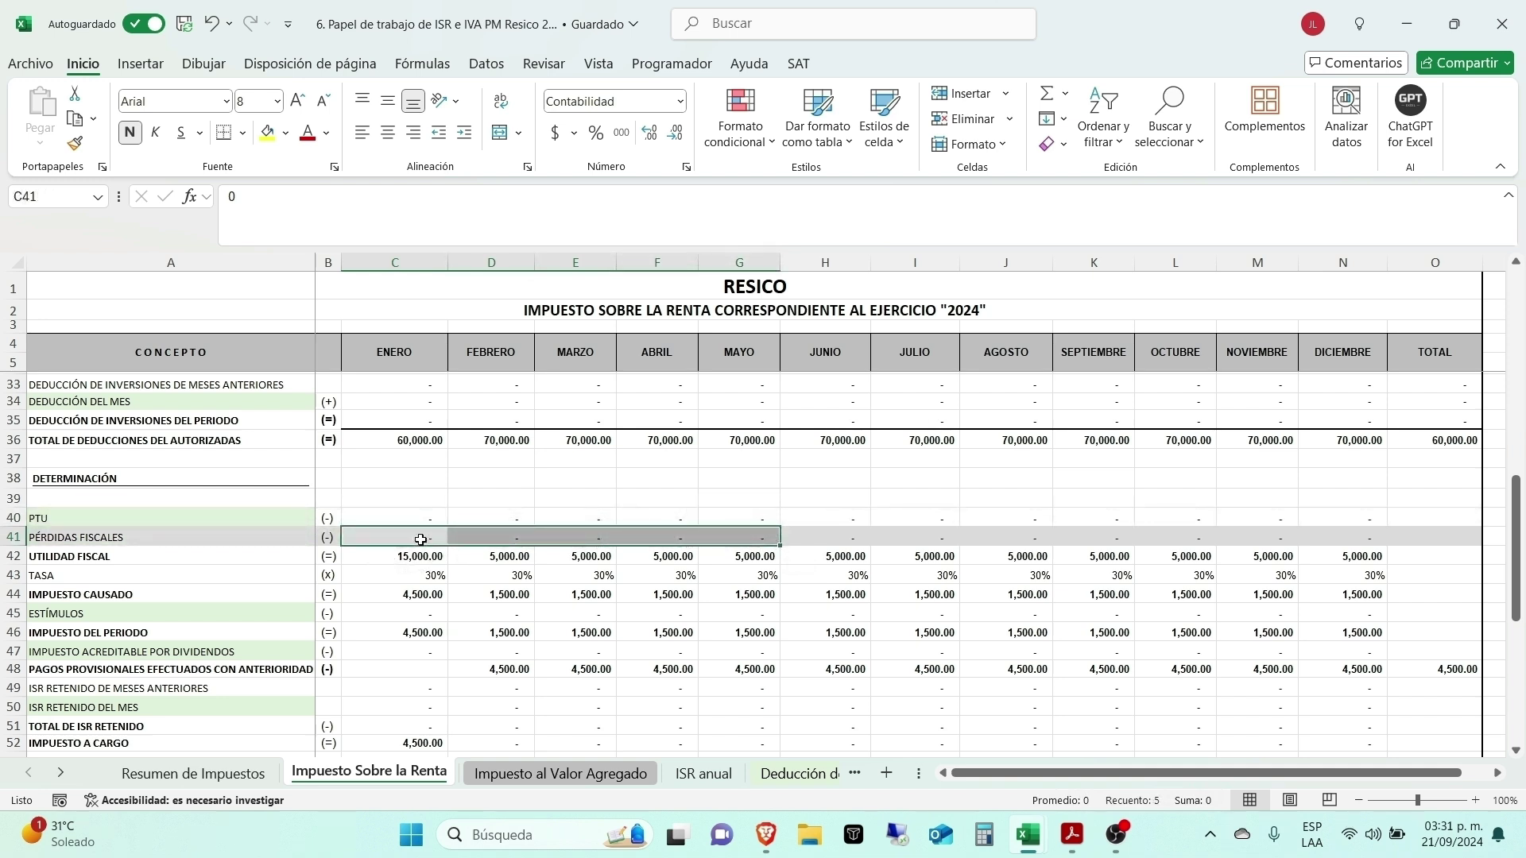
# Step: Review the PÉRDIDAS FISCALES cells C41:N41, January's PTU cell C40 and January's UTILIDAD FISCAL formula in C42
pyautogui.moveTo(415, 535); pyautogui.dragTo(1376, 534)
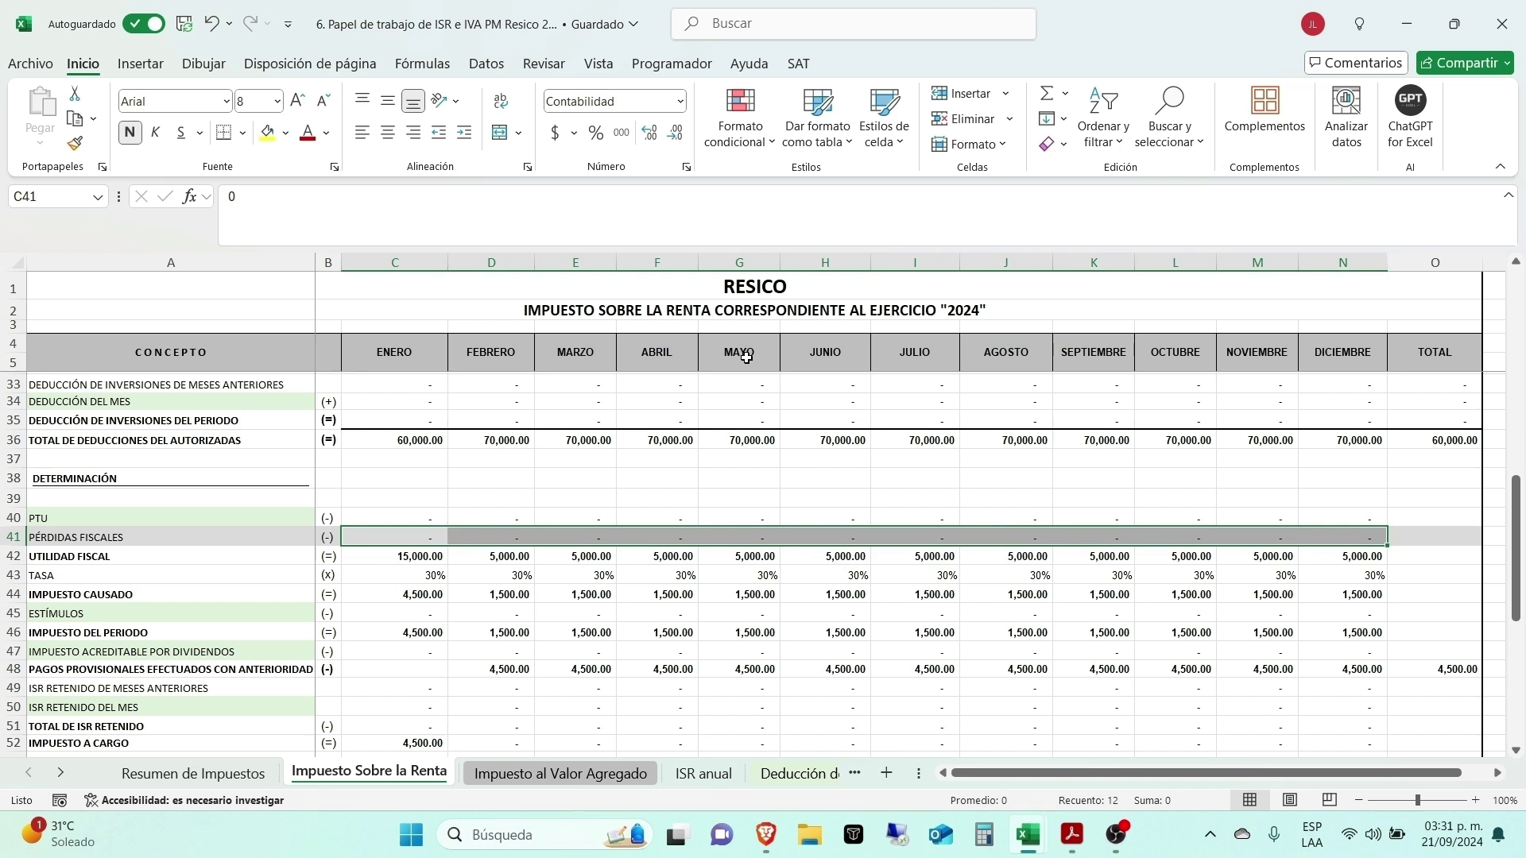
pyautogui.click(586, 534)
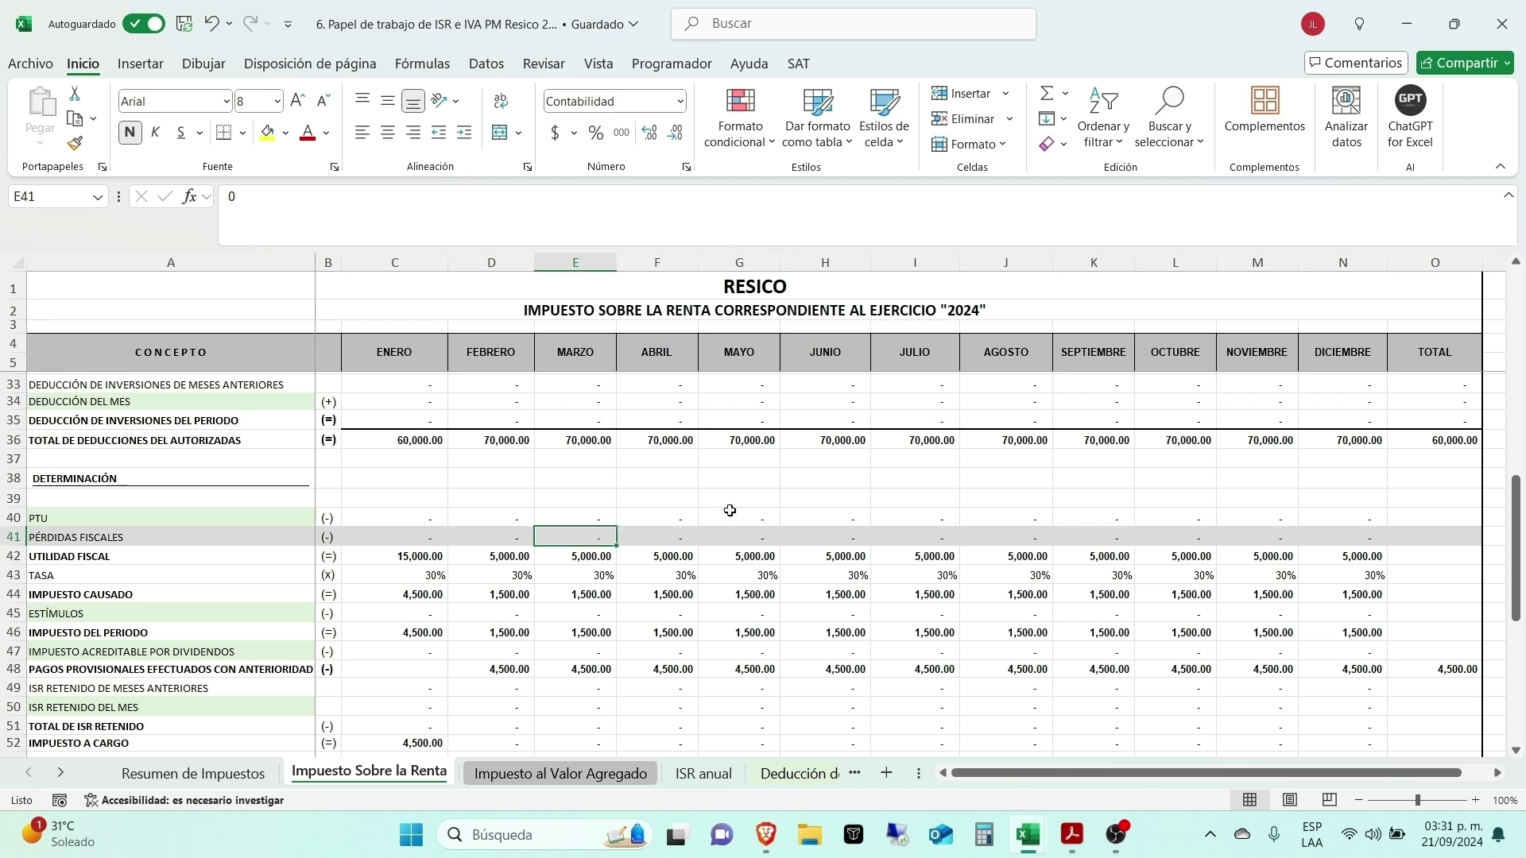
pyautogui.click(648, 533)
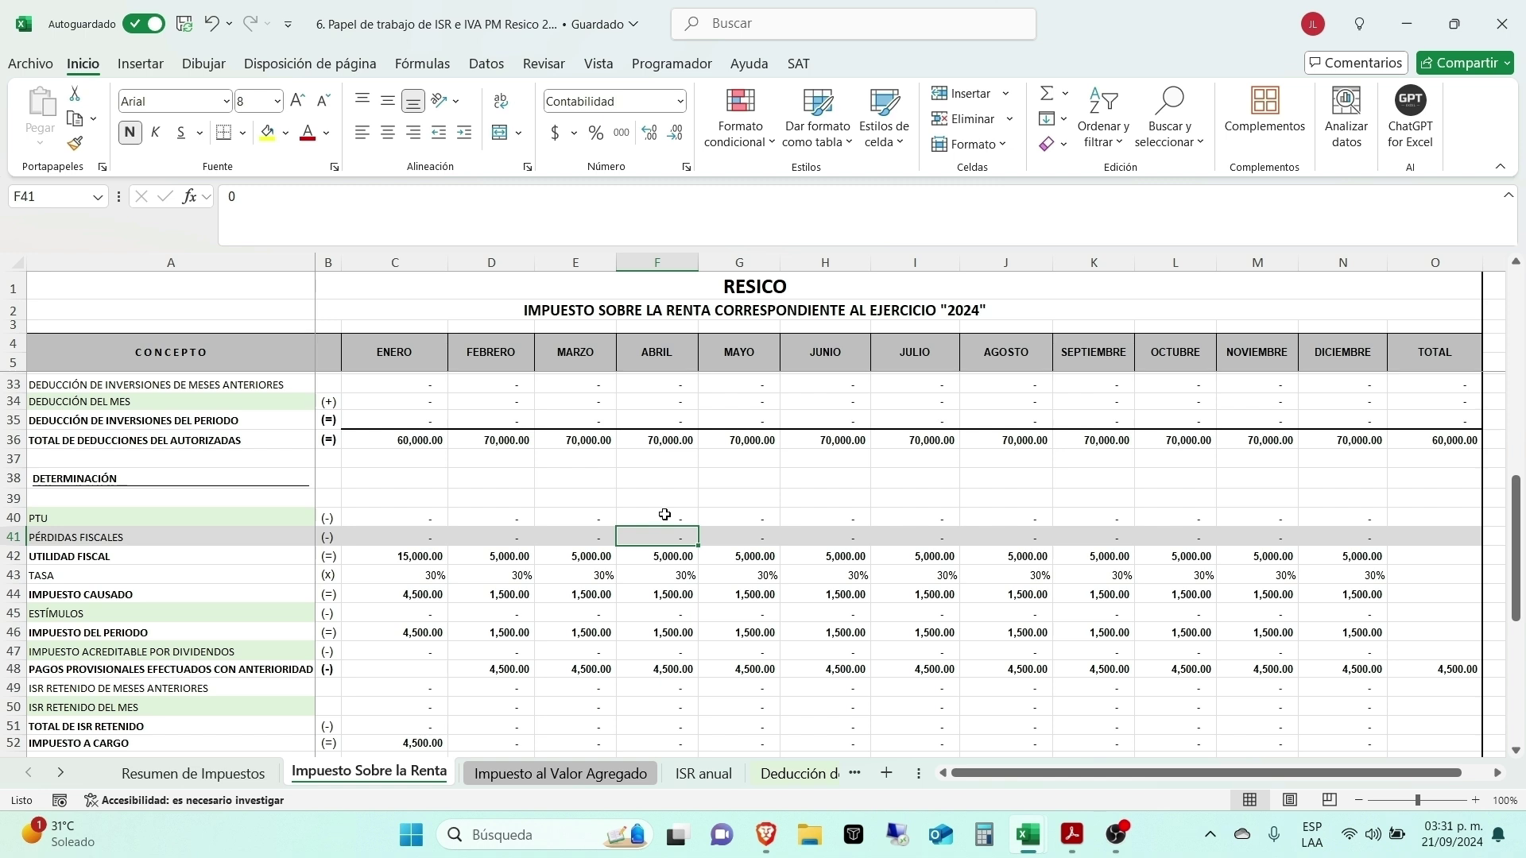
pyautogui.scroll(-1, 429, 478)
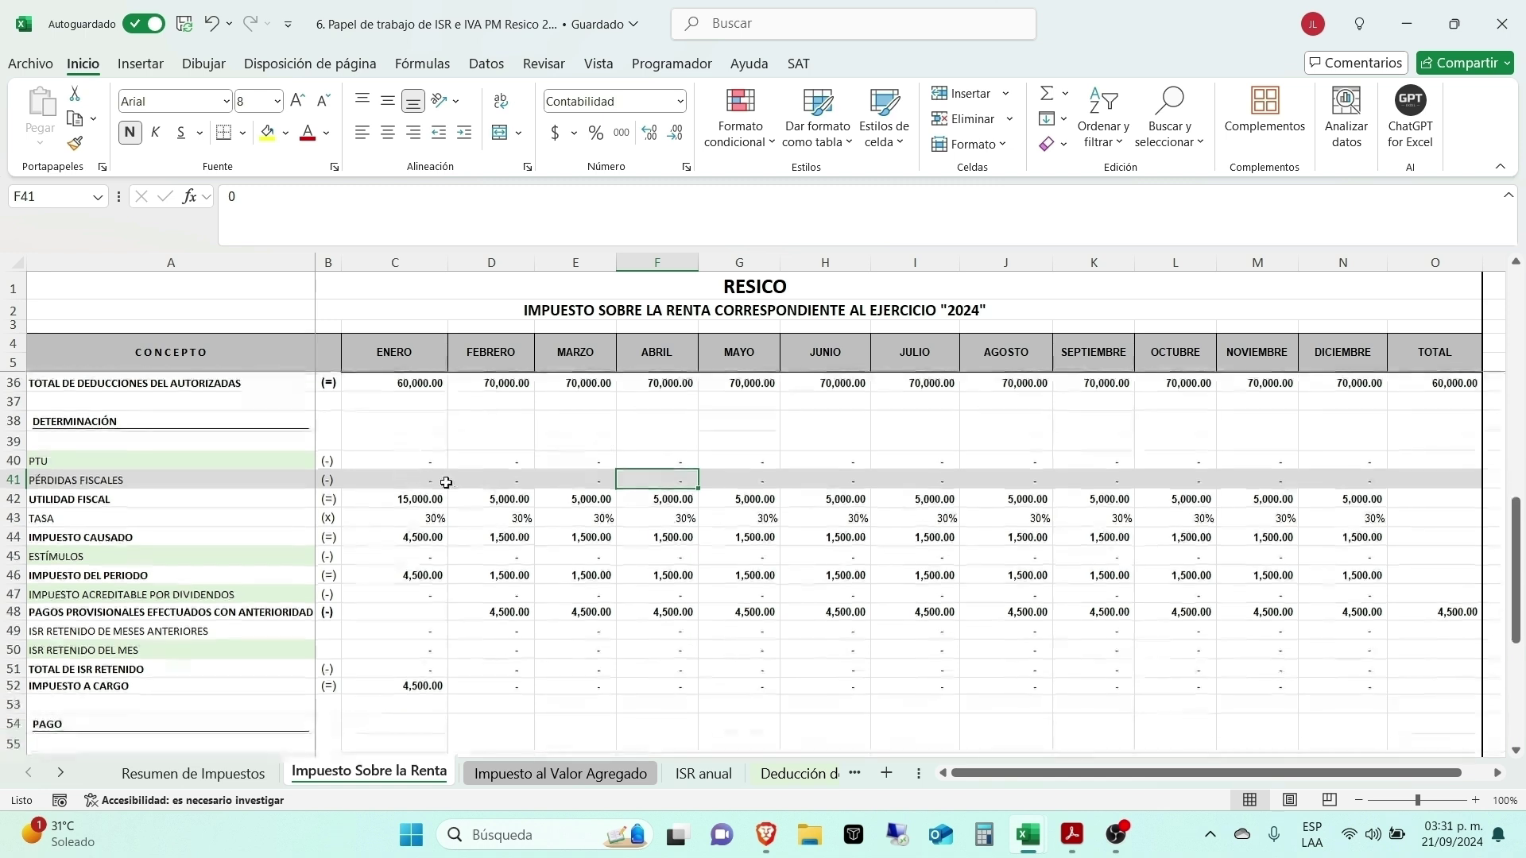
pyautogui.click(410, 460)
pyautogui.click(417, 479)
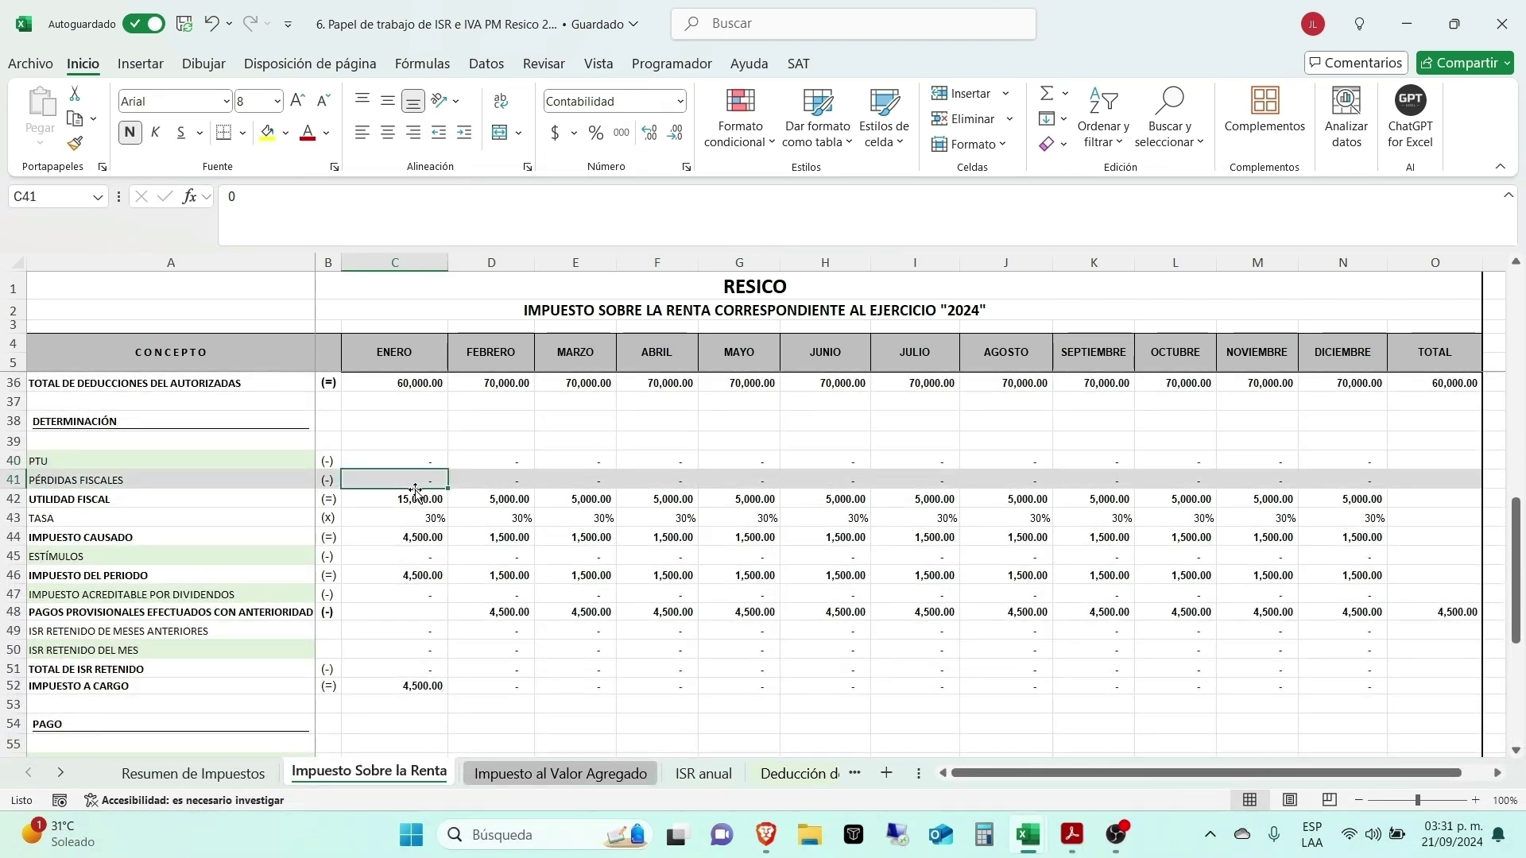
pyautogui.click(414, 499)
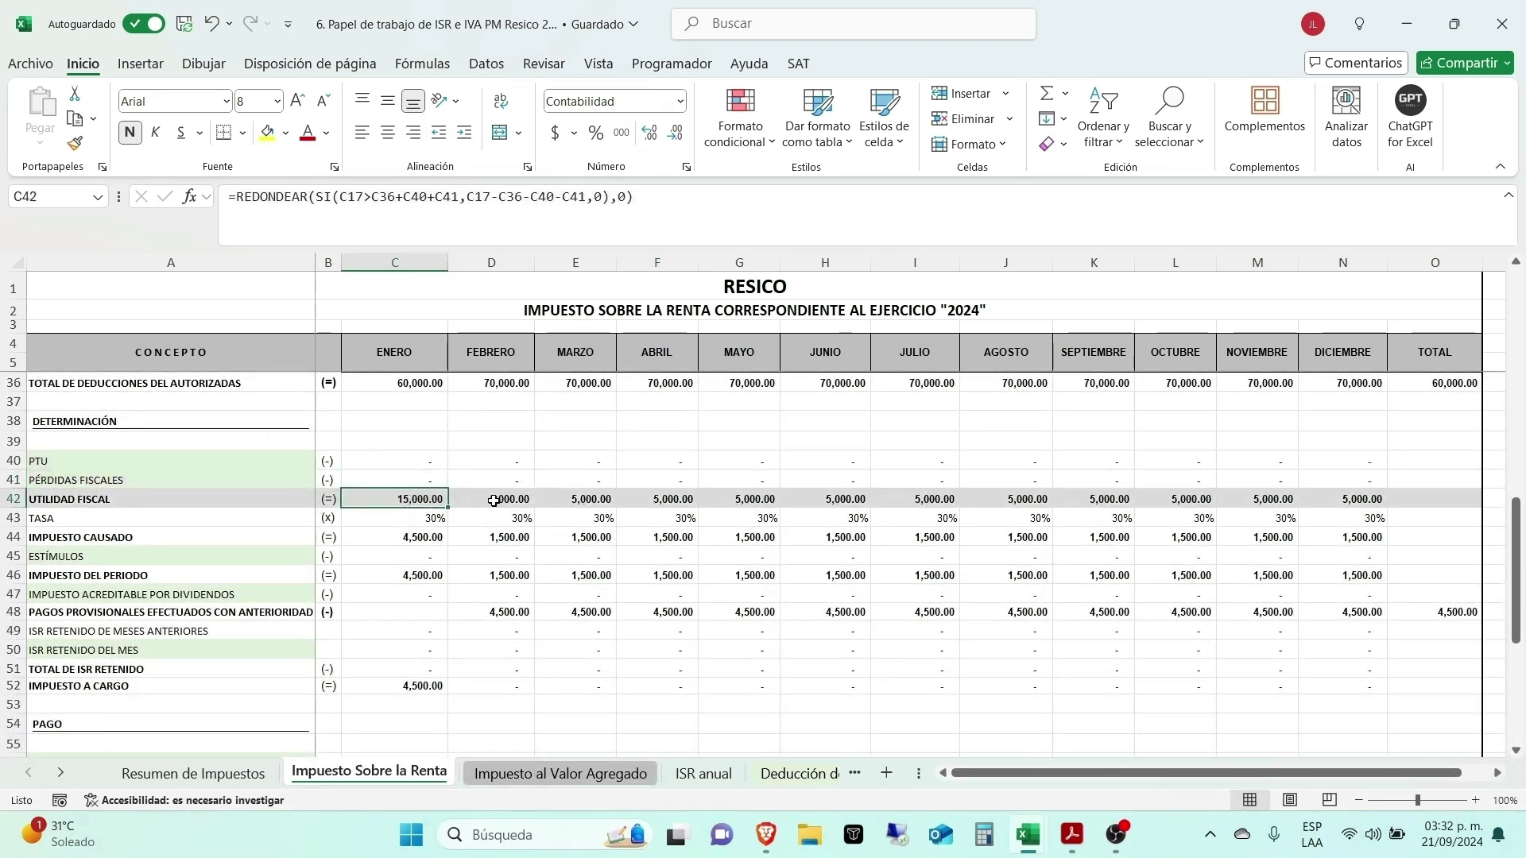
# Step: Switch to LISR.pdf in Adobe Acrobat and read Artículo 211's paragraph on the rate, prior provisional payments and creditable withholding
pyautogui.click(1072, 834)
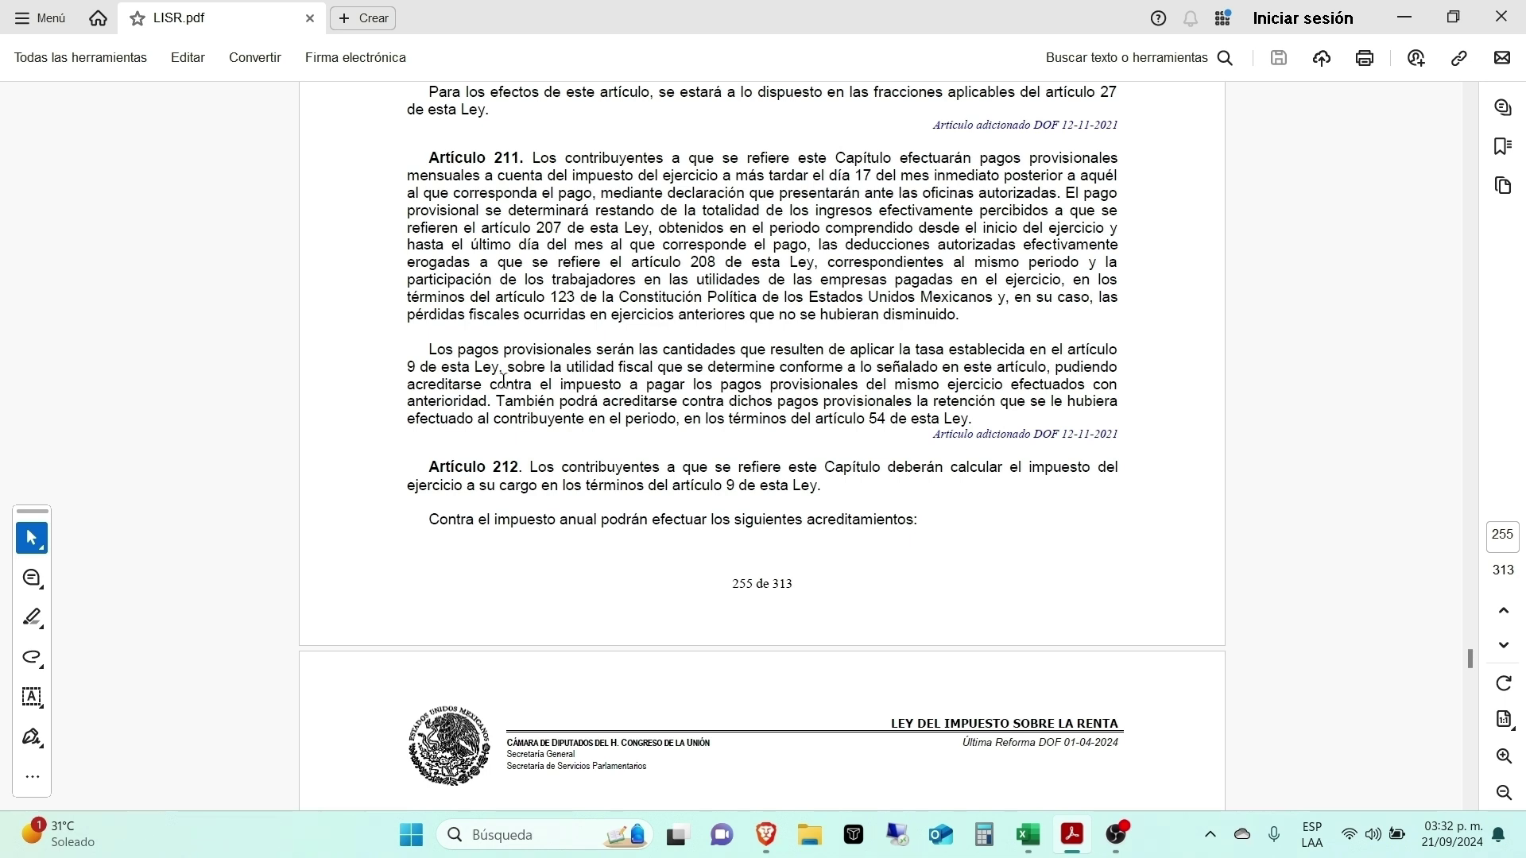
pyautogui.moveTo(504, 372); pyautogui.dragTo(1107, 371)
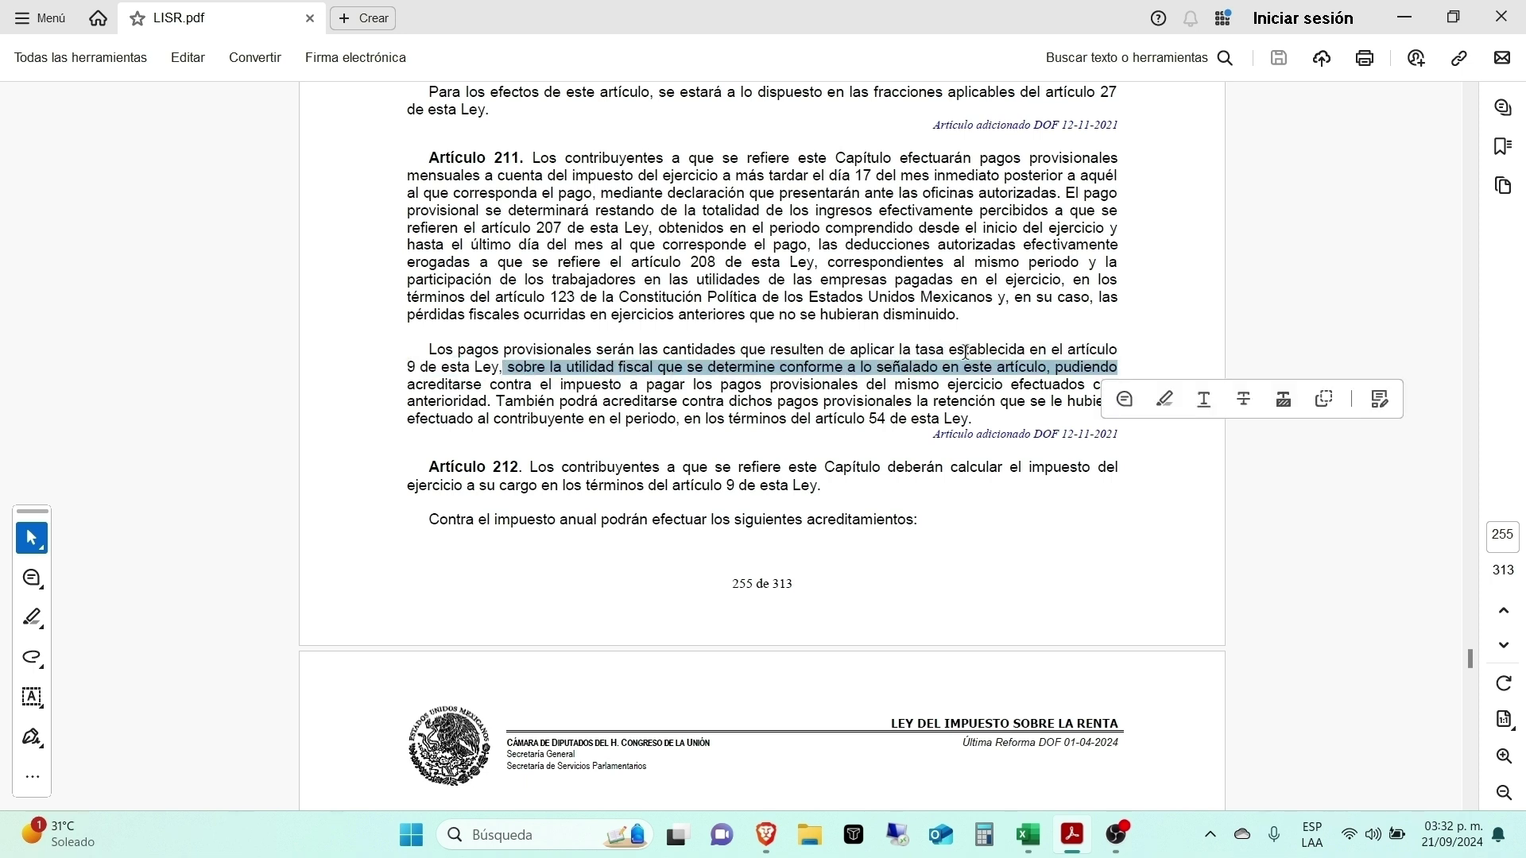
pyautogui.moveTo(948, 385); pyautogui.dragTo(1033, 402)
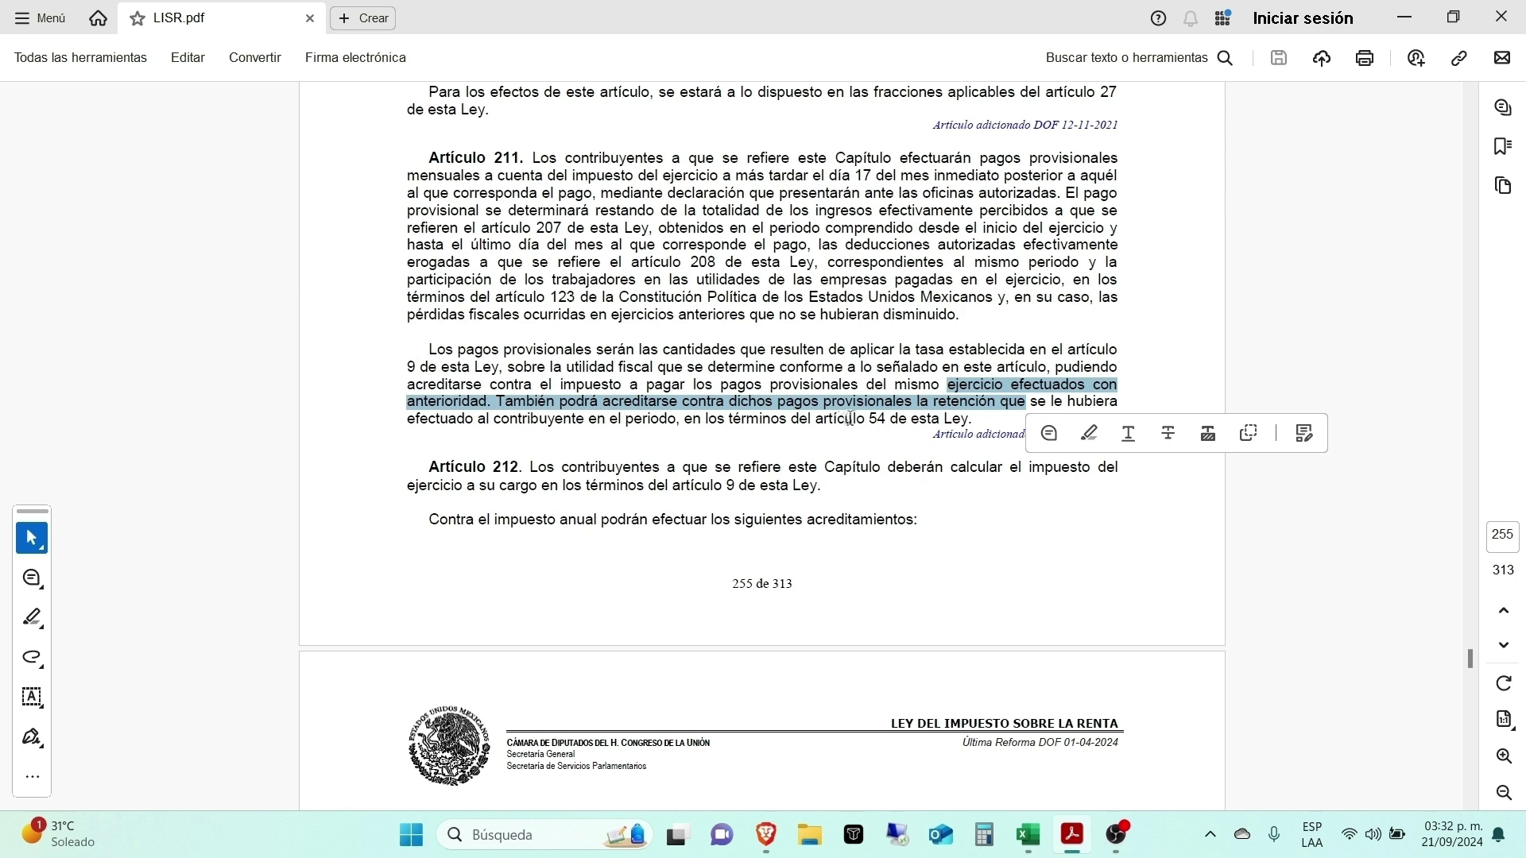
pyautogui.moveTo(490, 418); pyautogui.dragTo(973, 423)
pyautogui.click(757, 386)
# Step: Read Artículo 212 on the annual tax and its credits, then return to the Excel working paper
pyautogui.scroll(-3, 588, 493)
pyautogui.scroll(-3, 588, 493)
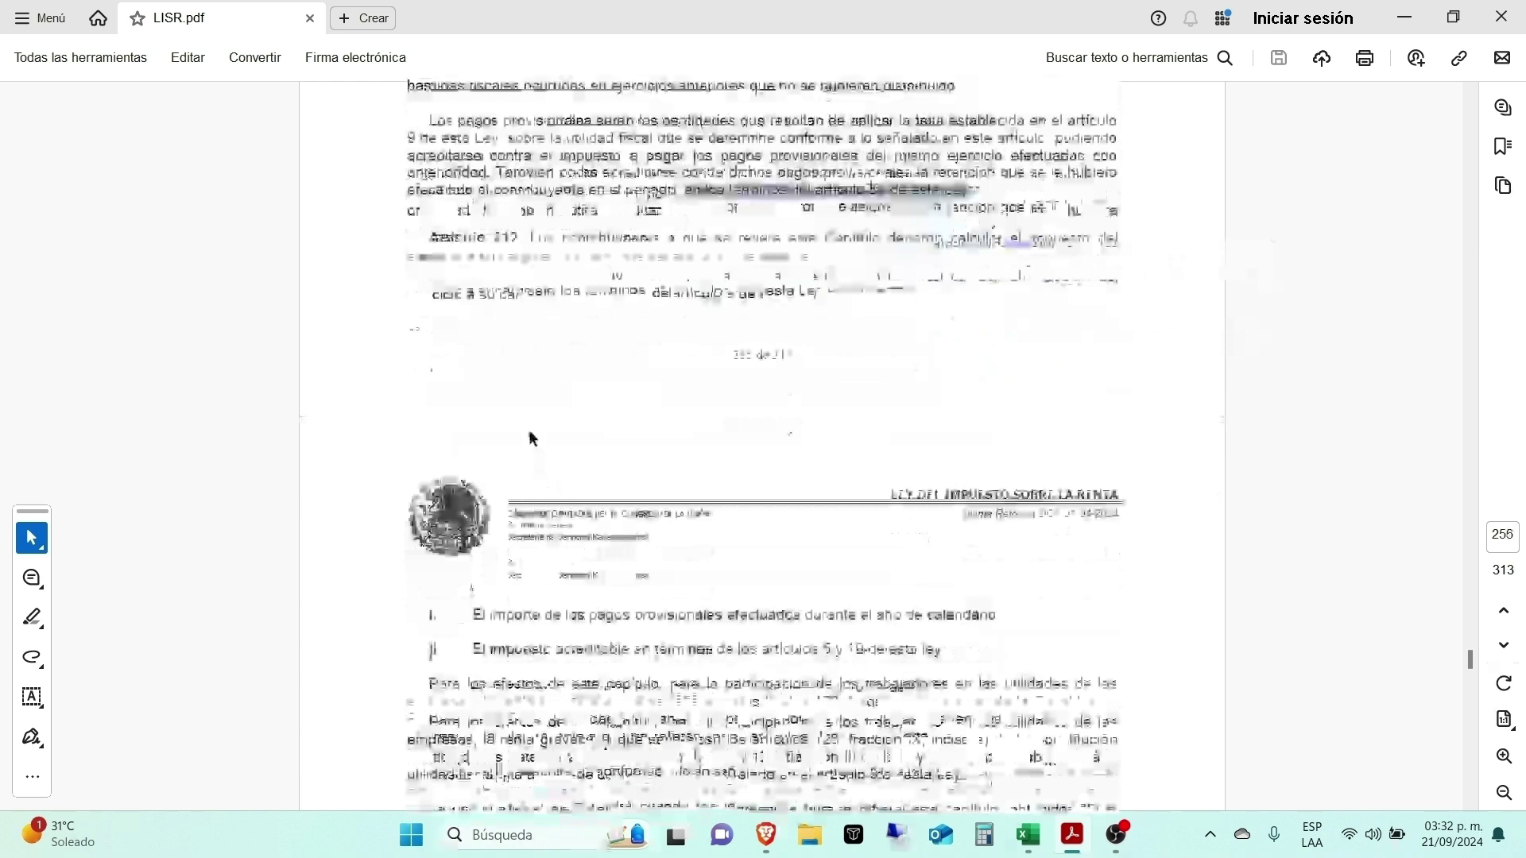
pyautogui.scroll(-1, 533, 438)
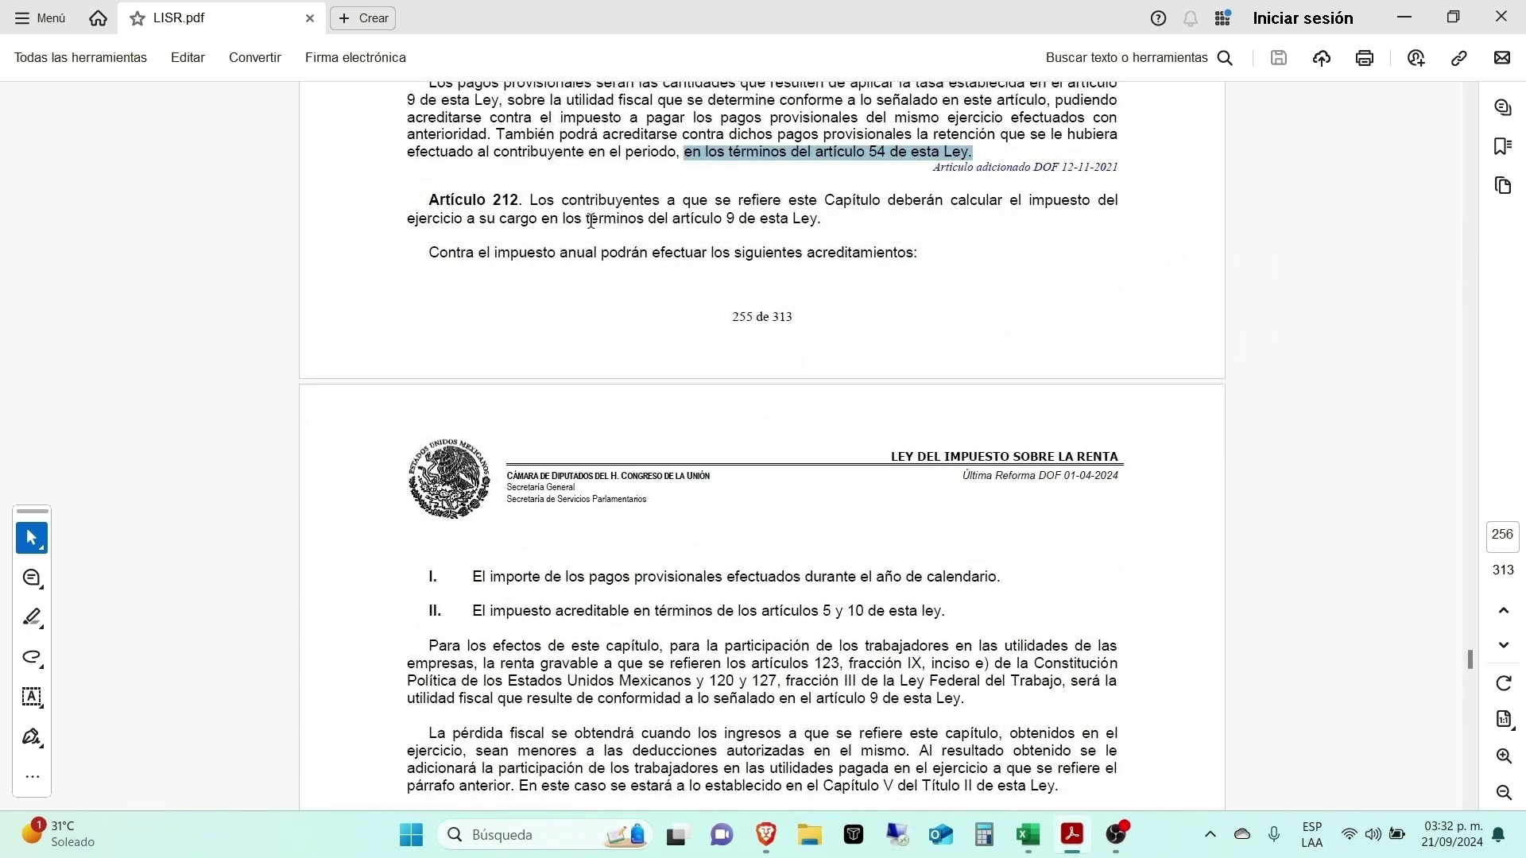
pyautogui.moveTo(792, 194)
pyautogui.mouseDown()
pyautogui.moveTo(1115, 197)
pyautogui.moveTo(879, 248)
pyautogui.moveTo(617, 249)
pyautogui.moveTo(947, 252)
pyautogui.moveTo(952, 266)
pyautogui.mouseUp()
pyautogui.scroll(5, 952, 266)
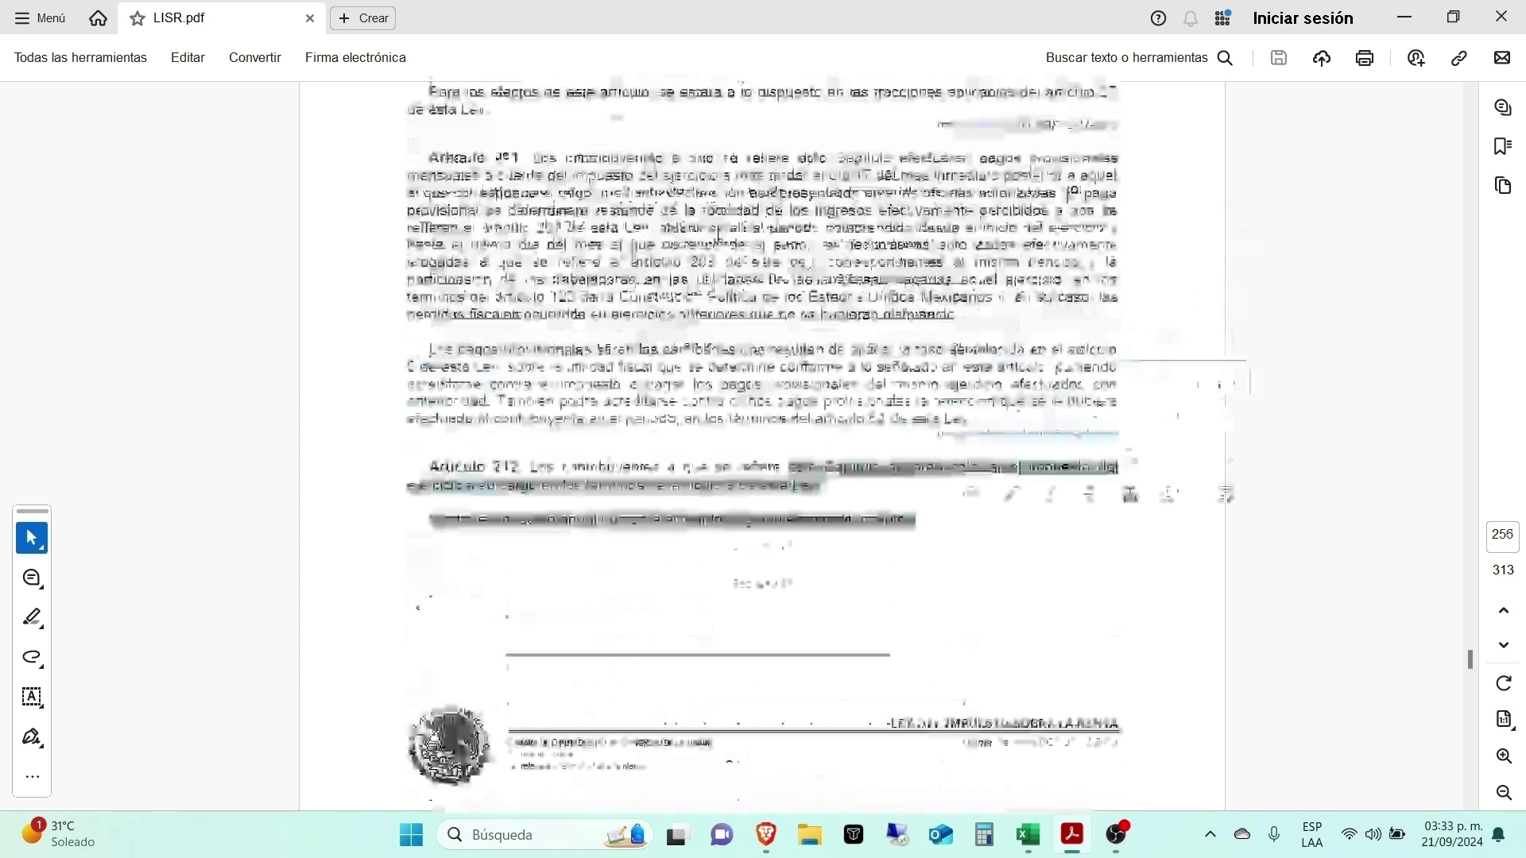
pyautogui.click(1414, 18)
# Step: Examine January's ESTÍMULOS cell C45 and ISR RETENIDO DEL MES cell C50 in the determination section
pyautogui.scroll(-5, 411, 510)
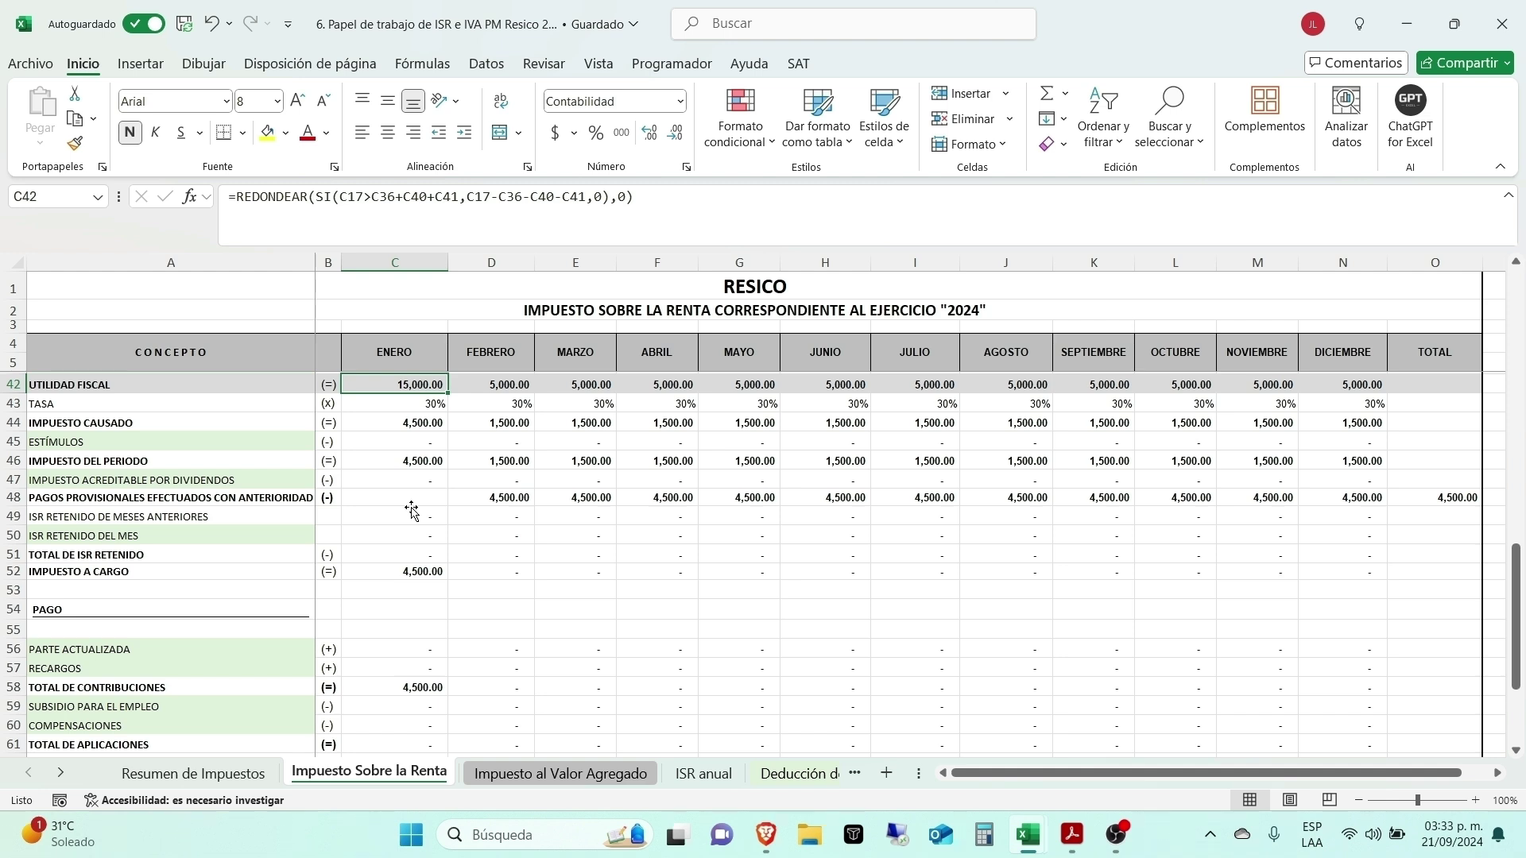
pyautogui.scroll(-1, 381, 503)
pyautogui.scroll(1, 391, 504)
pyautogui.click(415, 442)
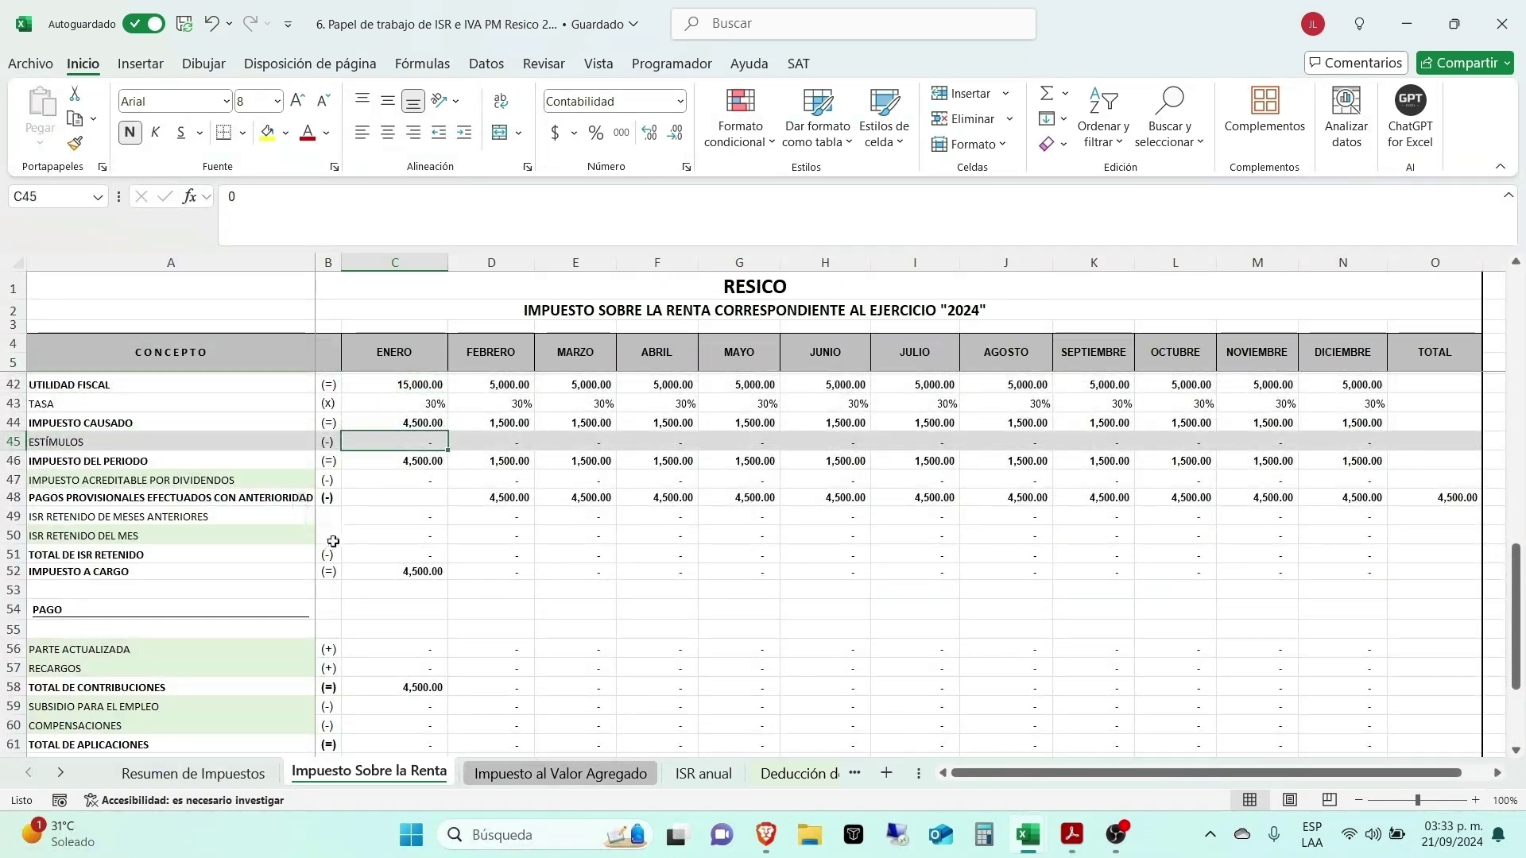
pyautogui.click(372, 531)
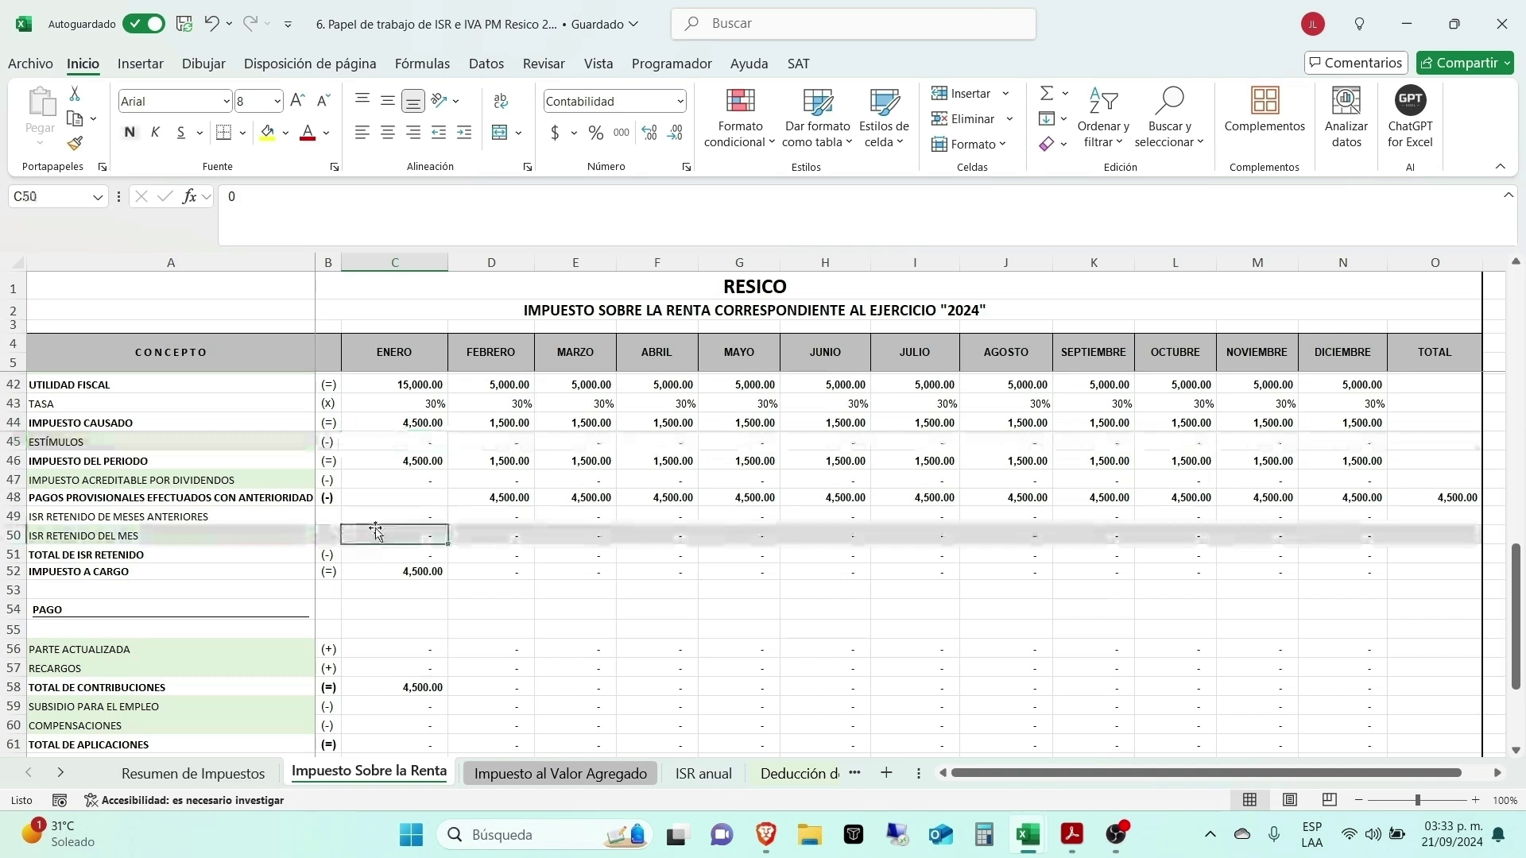
pyautogui.click(396, 446)
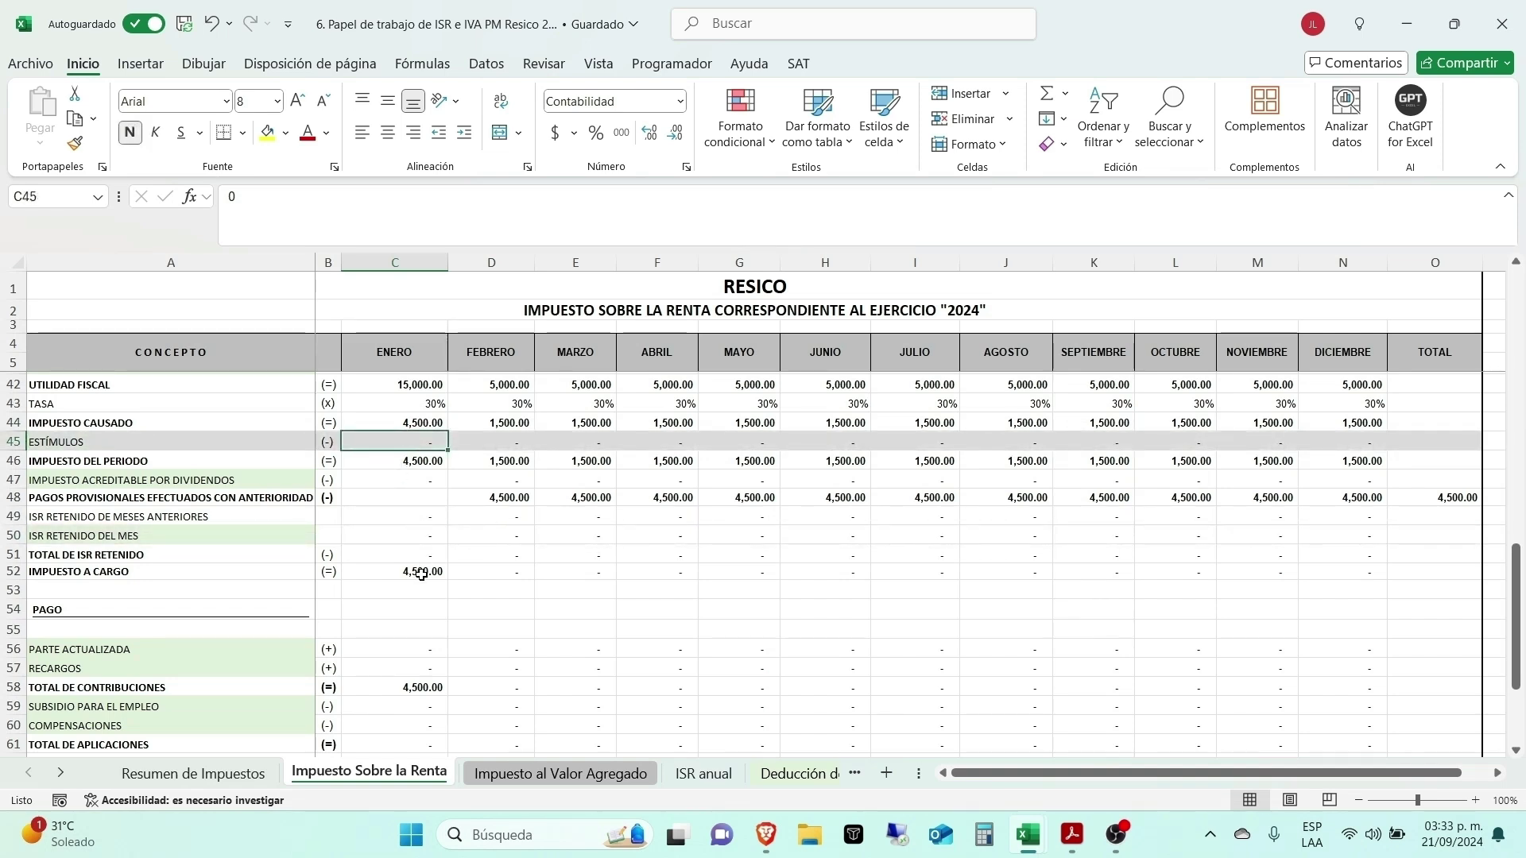
# Step: Check January's TASA in C43 against UTILIDAD FISCAL in C42 and inspect the IMPUESTO CAUSADO formula in C44
pyautogui.scroll(1, 361, 523)
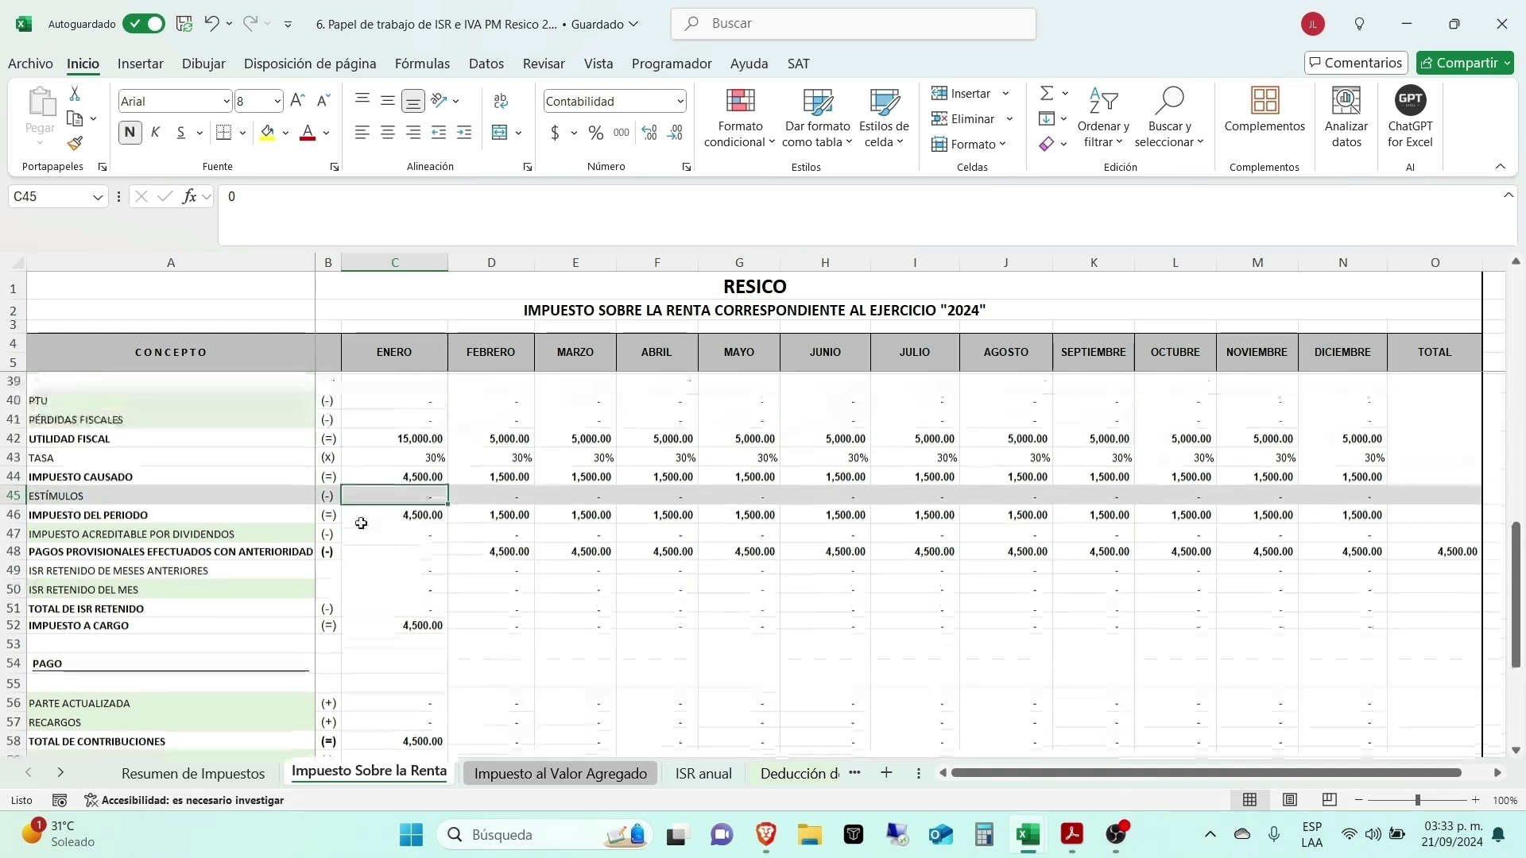
pyautogui.click(406, 460)
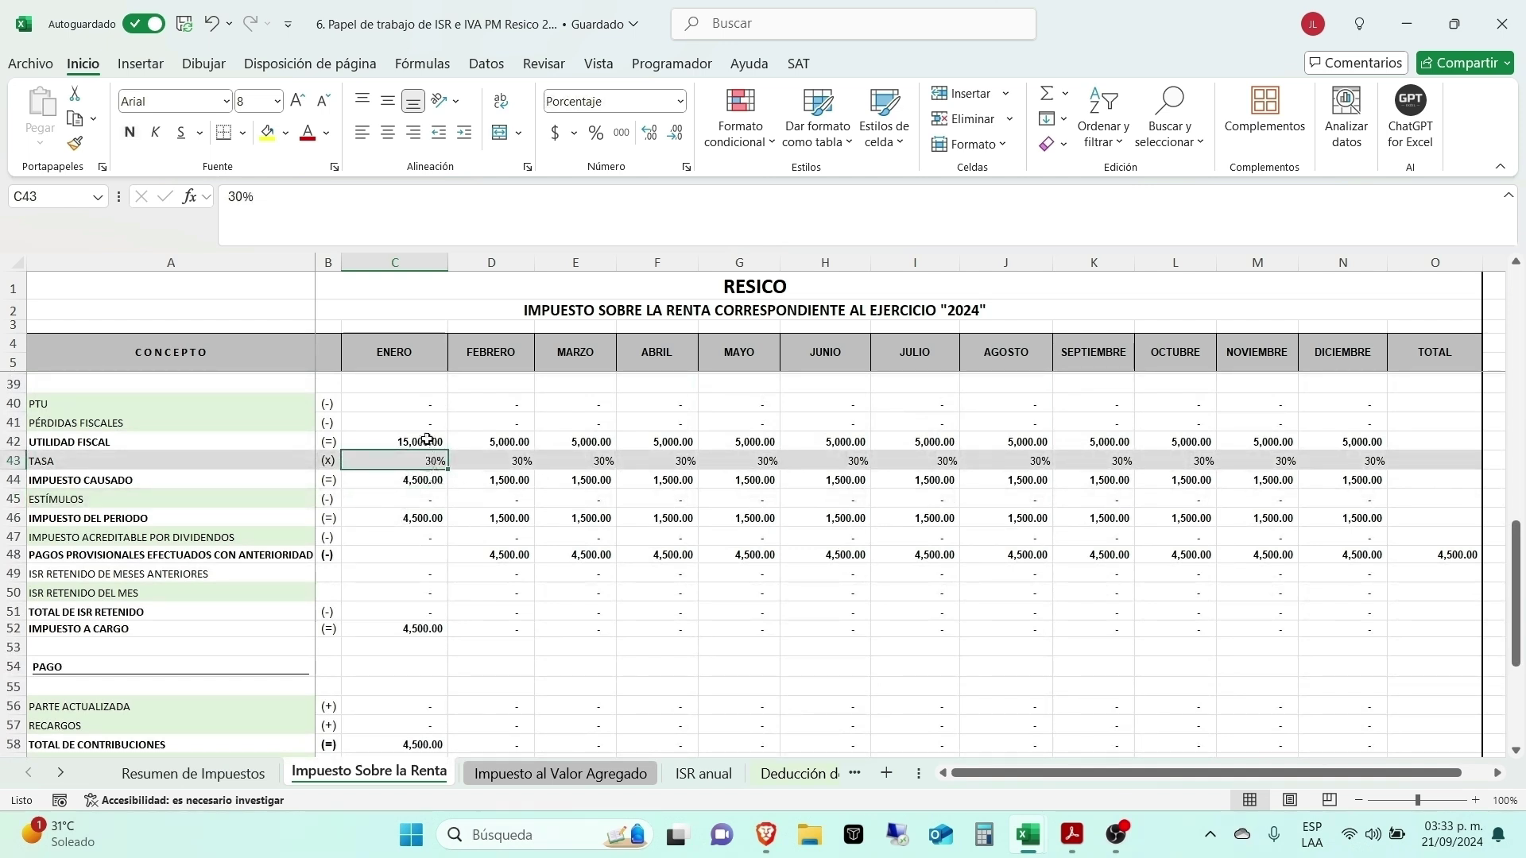
pyautogui.click(426, 442)
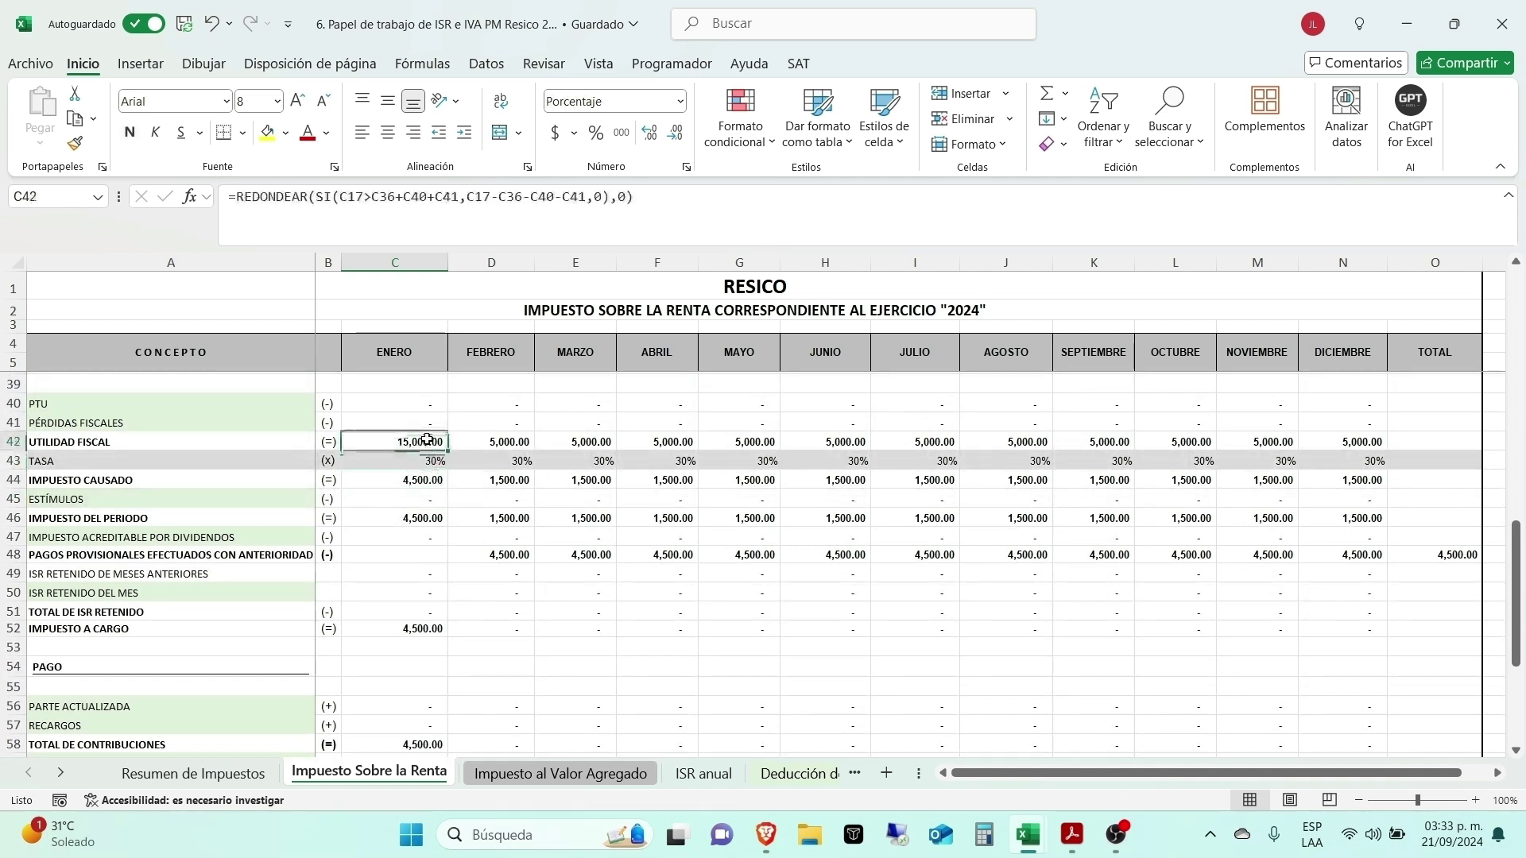
pyautogui.click(431, 480)
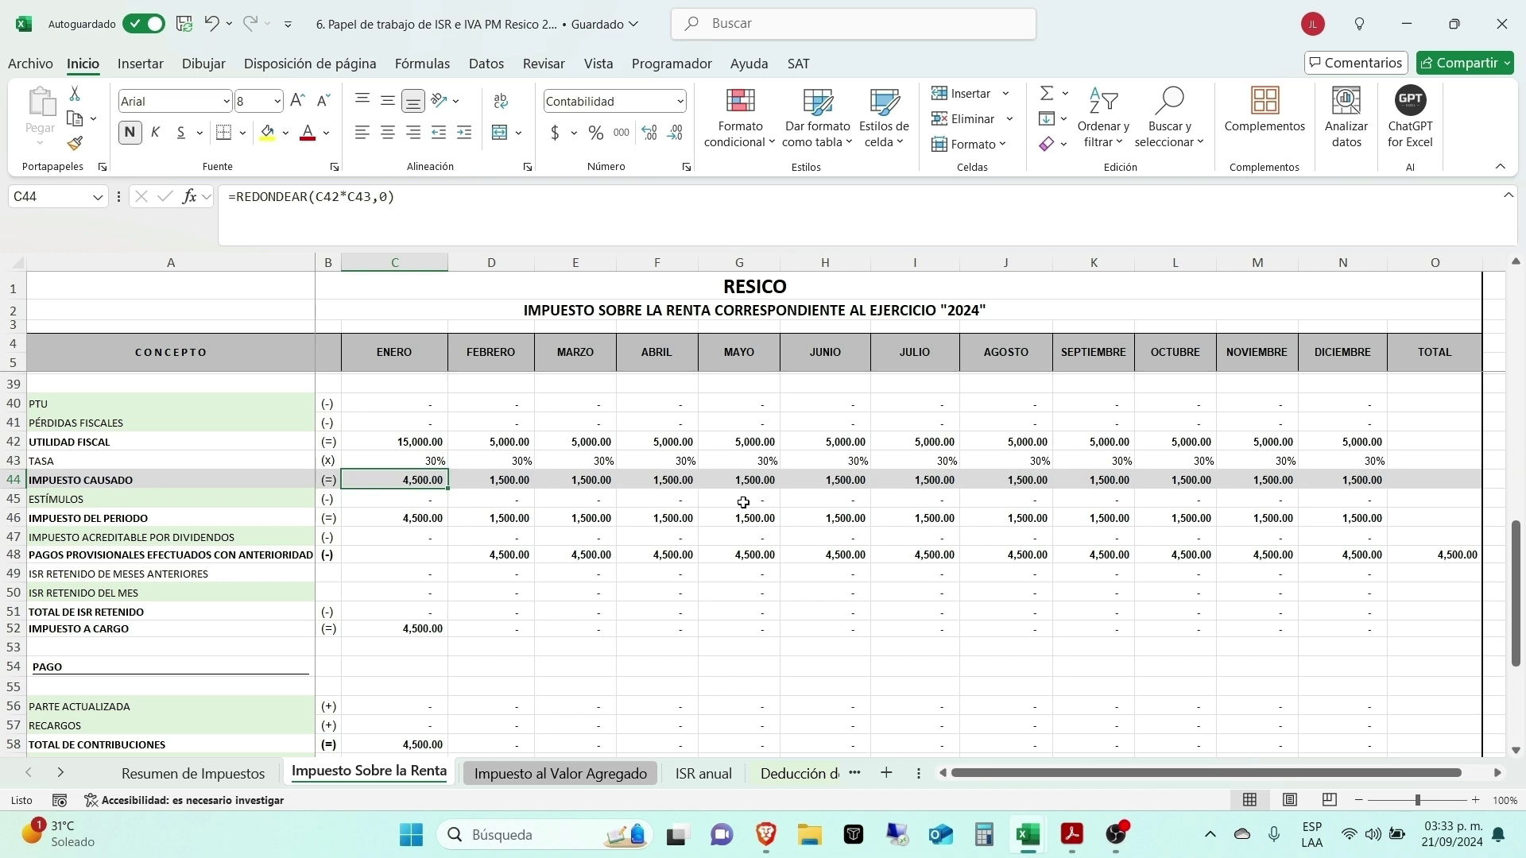
# Step: Inspect January's cells from ESTÍMULOS through PAGOS PROVISIONALES in C45:C48 and the IMPUESTO A CARGO formula in C52
pyautogui.click(375, 503)
pyautogui.click(393, 540)
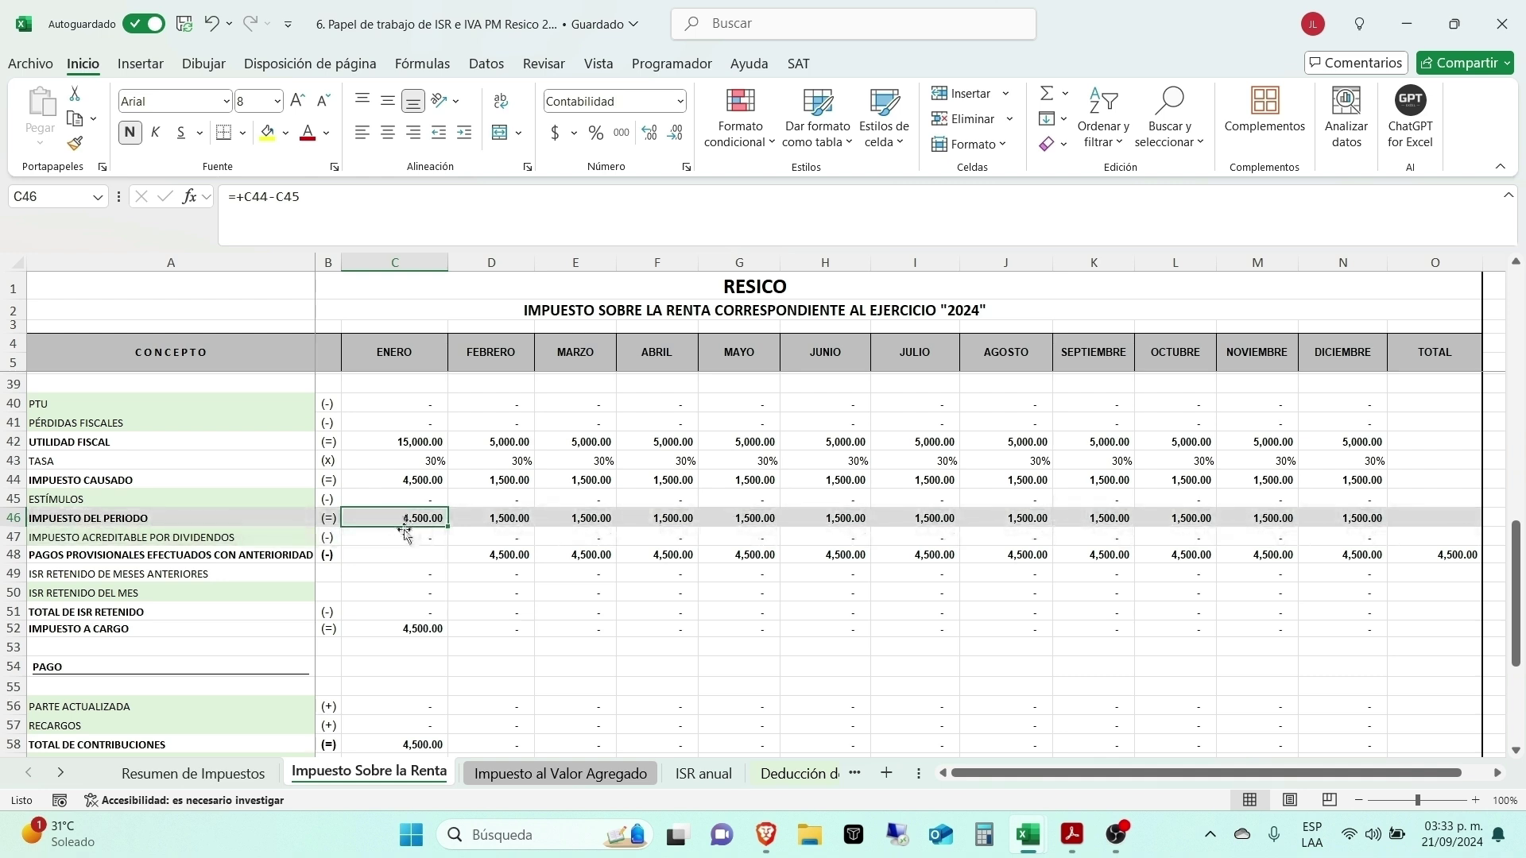
pyautogui.click(388, 537)
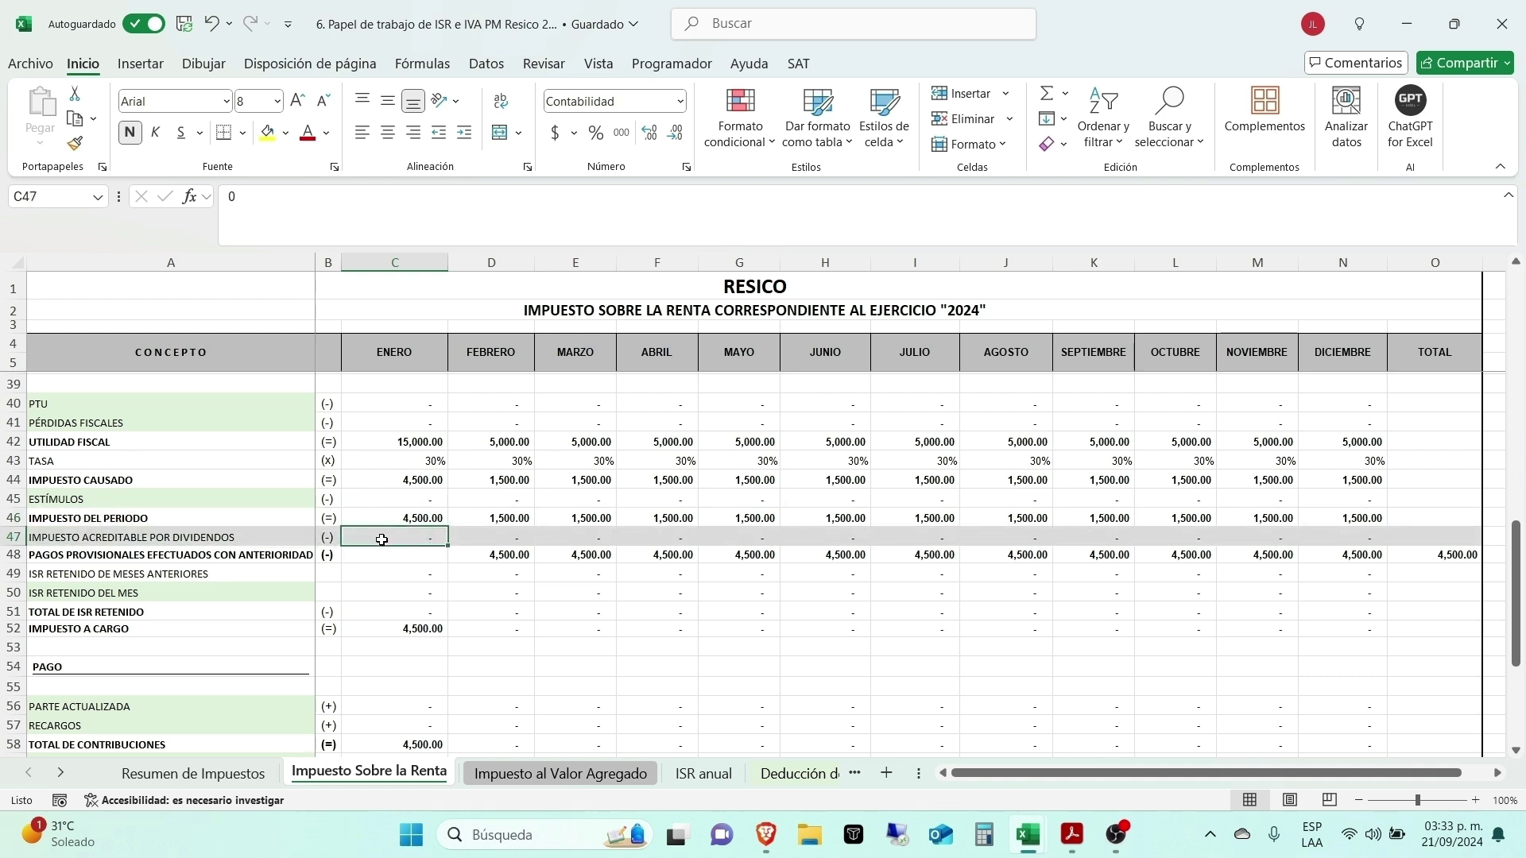
pyautogui.click(380, 557)
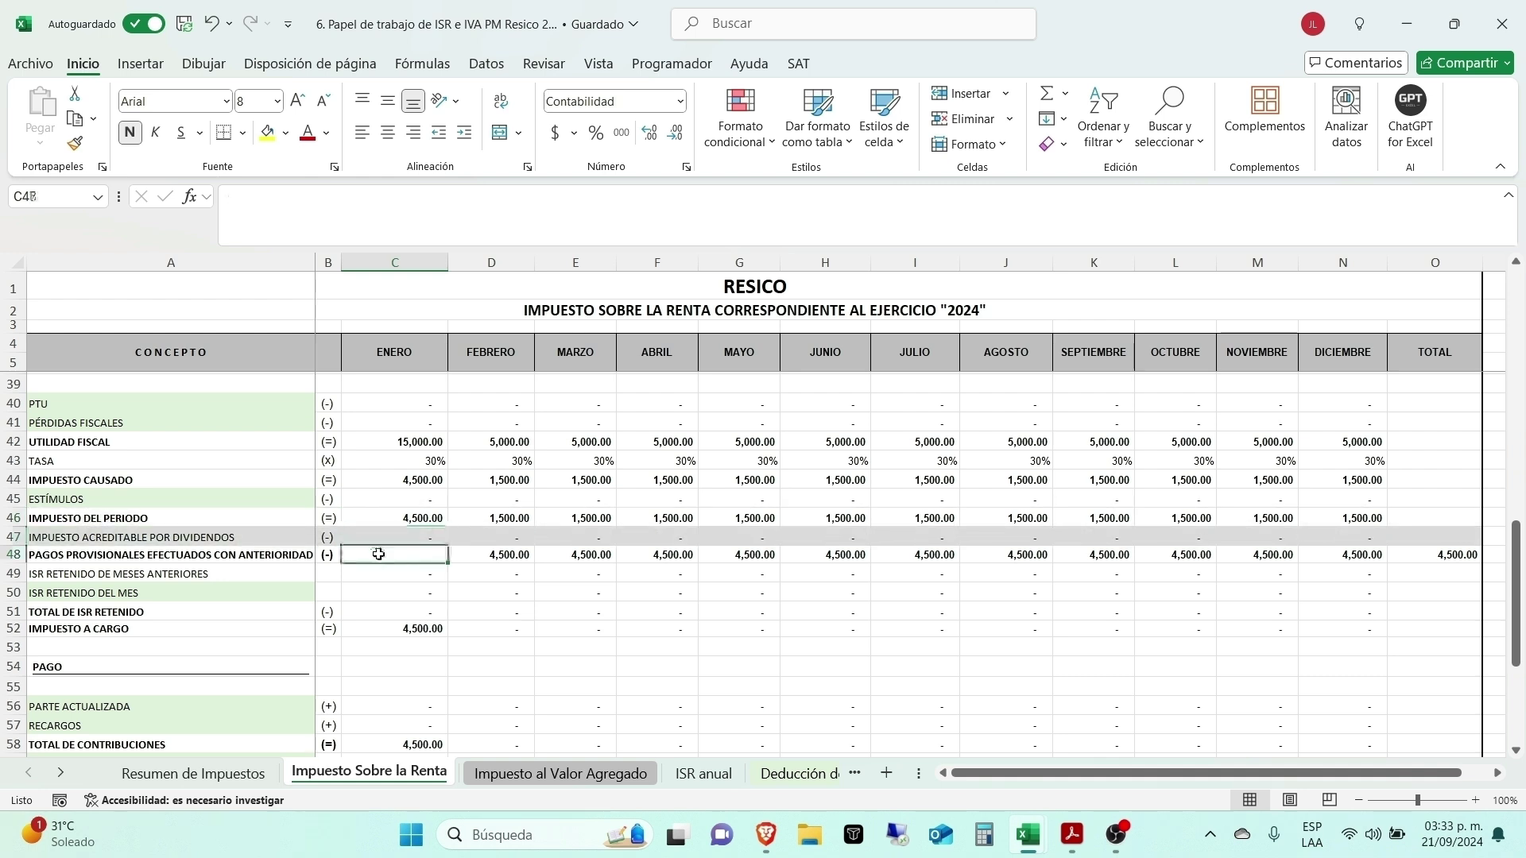
pyautogui.click(392, 625)
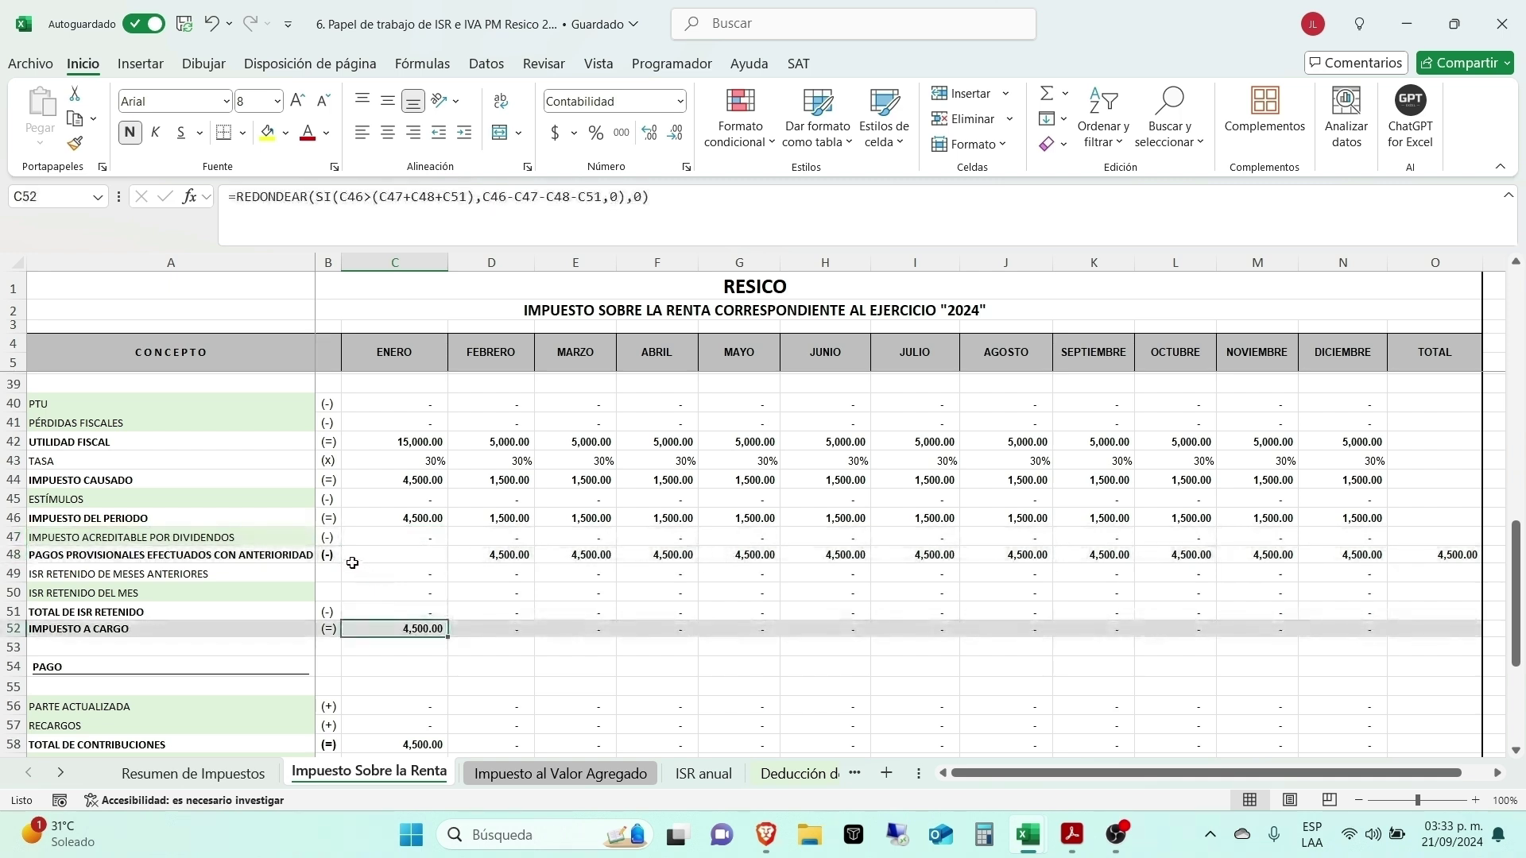
# Step: Enter 500 as January's ISR RETENIDO DEL MES in C50
pyautogui.click(374, 573)
pyautogui.click(396, 592)
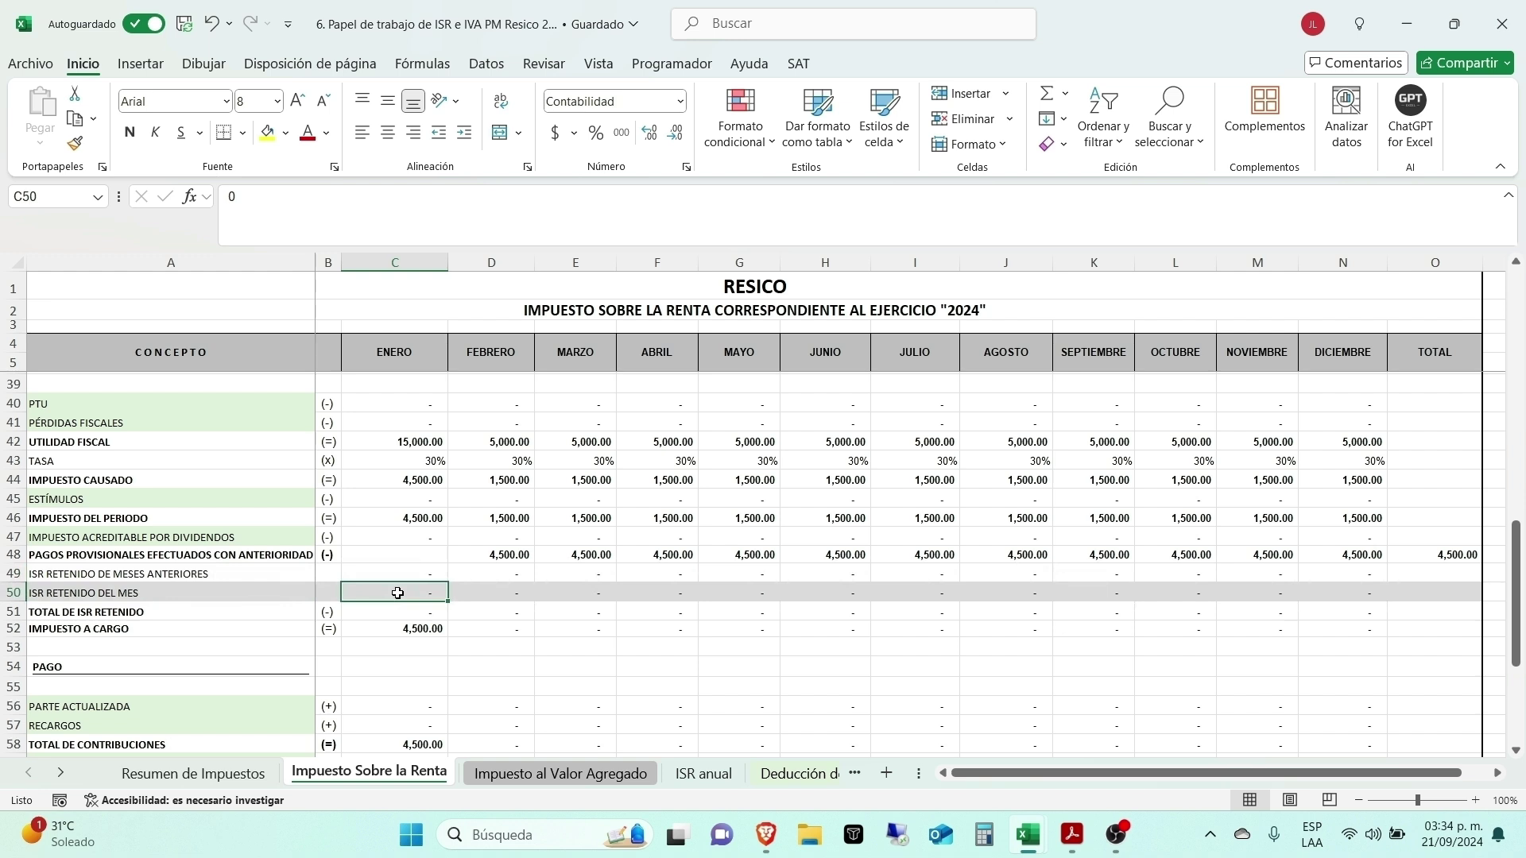
pyautogui.write('500')
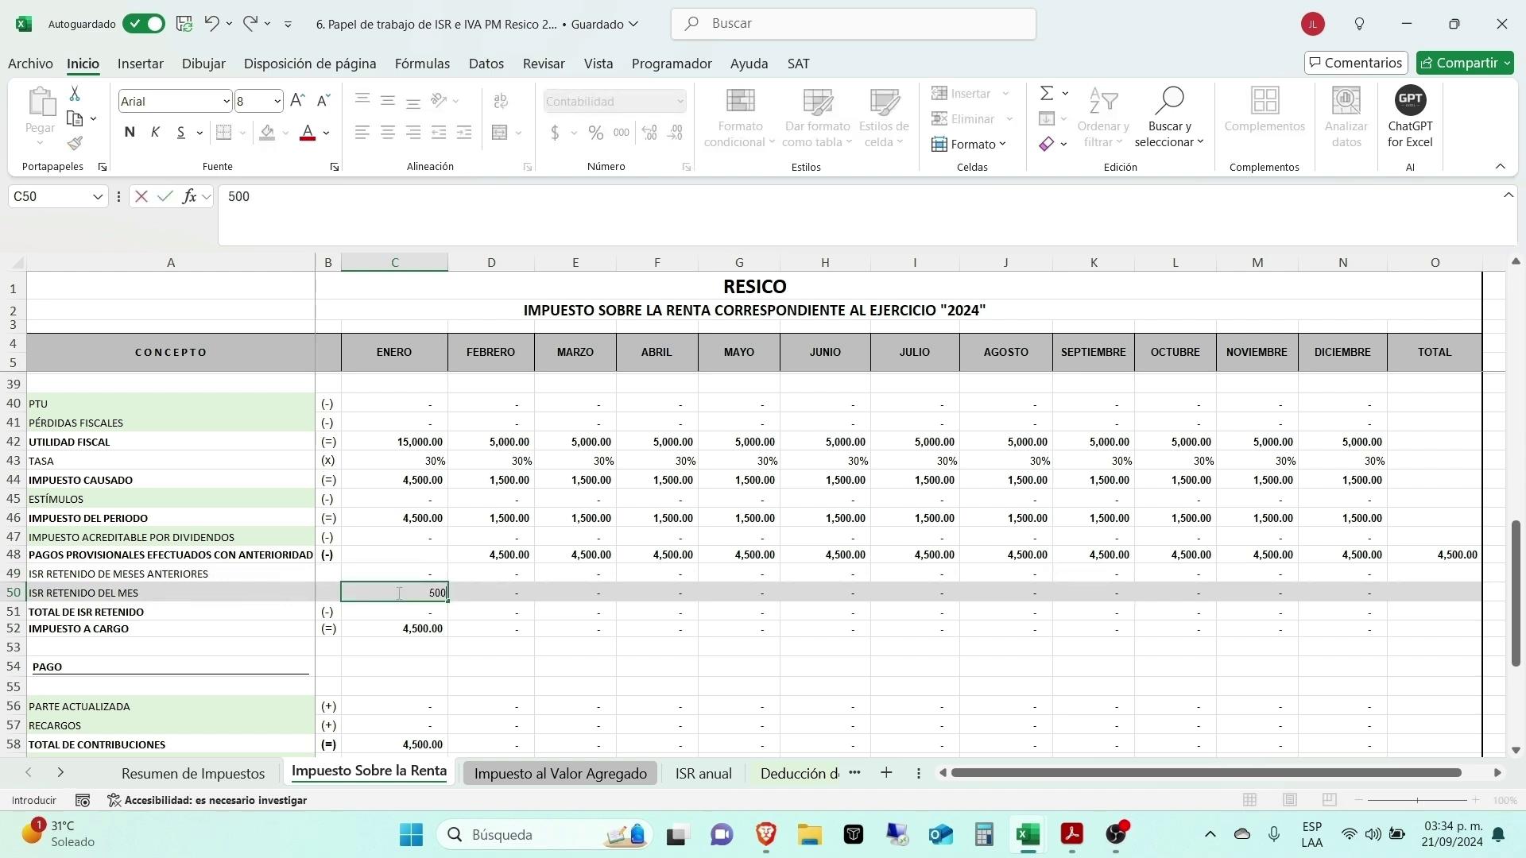
pyautogui.press('Return')
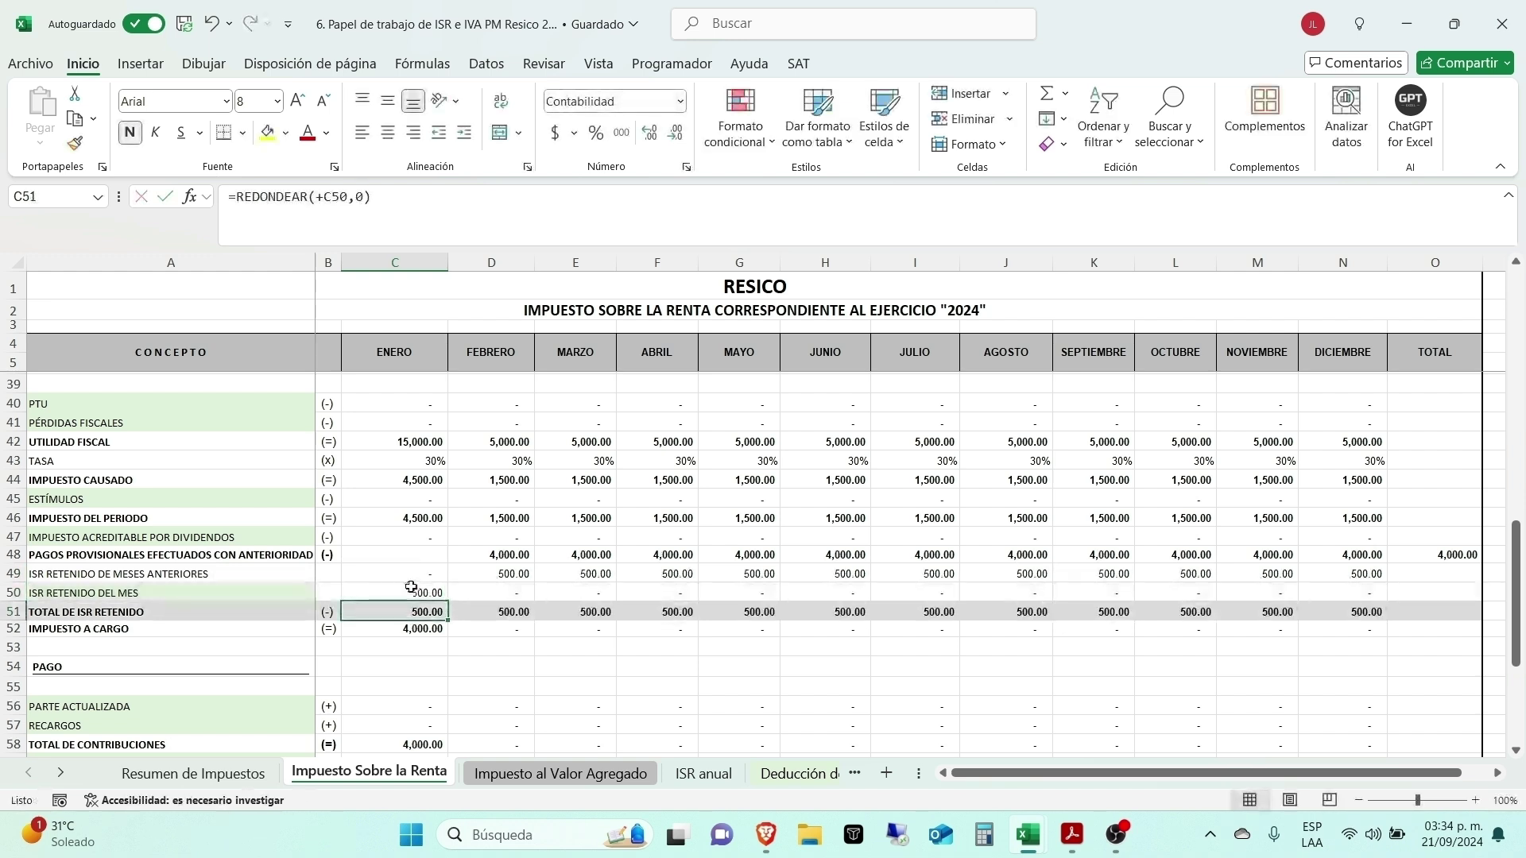
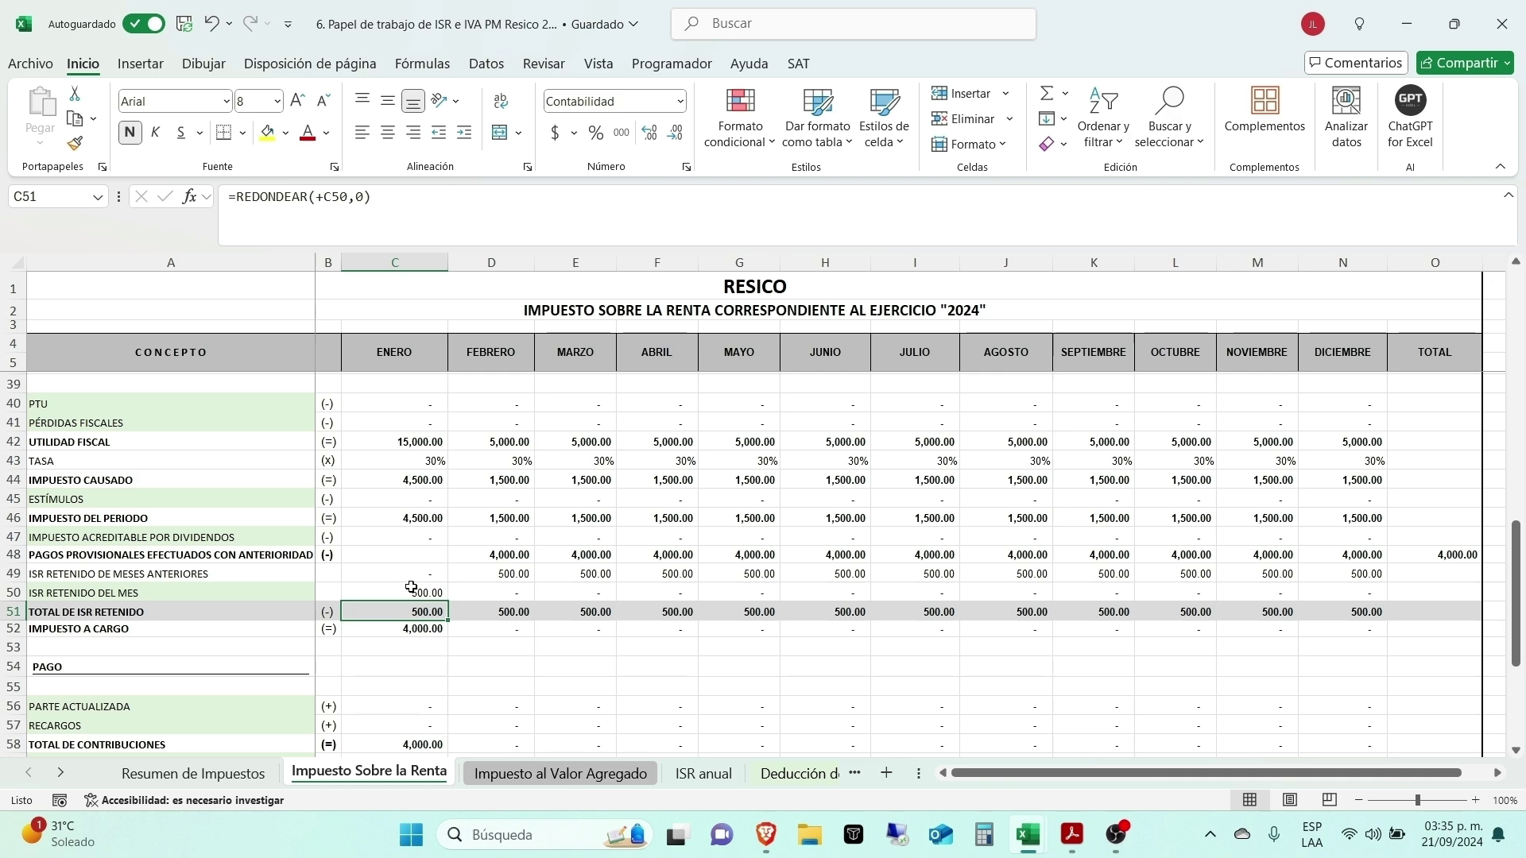
# Step: Review January's PAGO section: additions in C56:C57, applications in C59:C61 and the CANTIDAD A PAGAR formula in C63
pyautogui.scroll(-3, 411, 588)
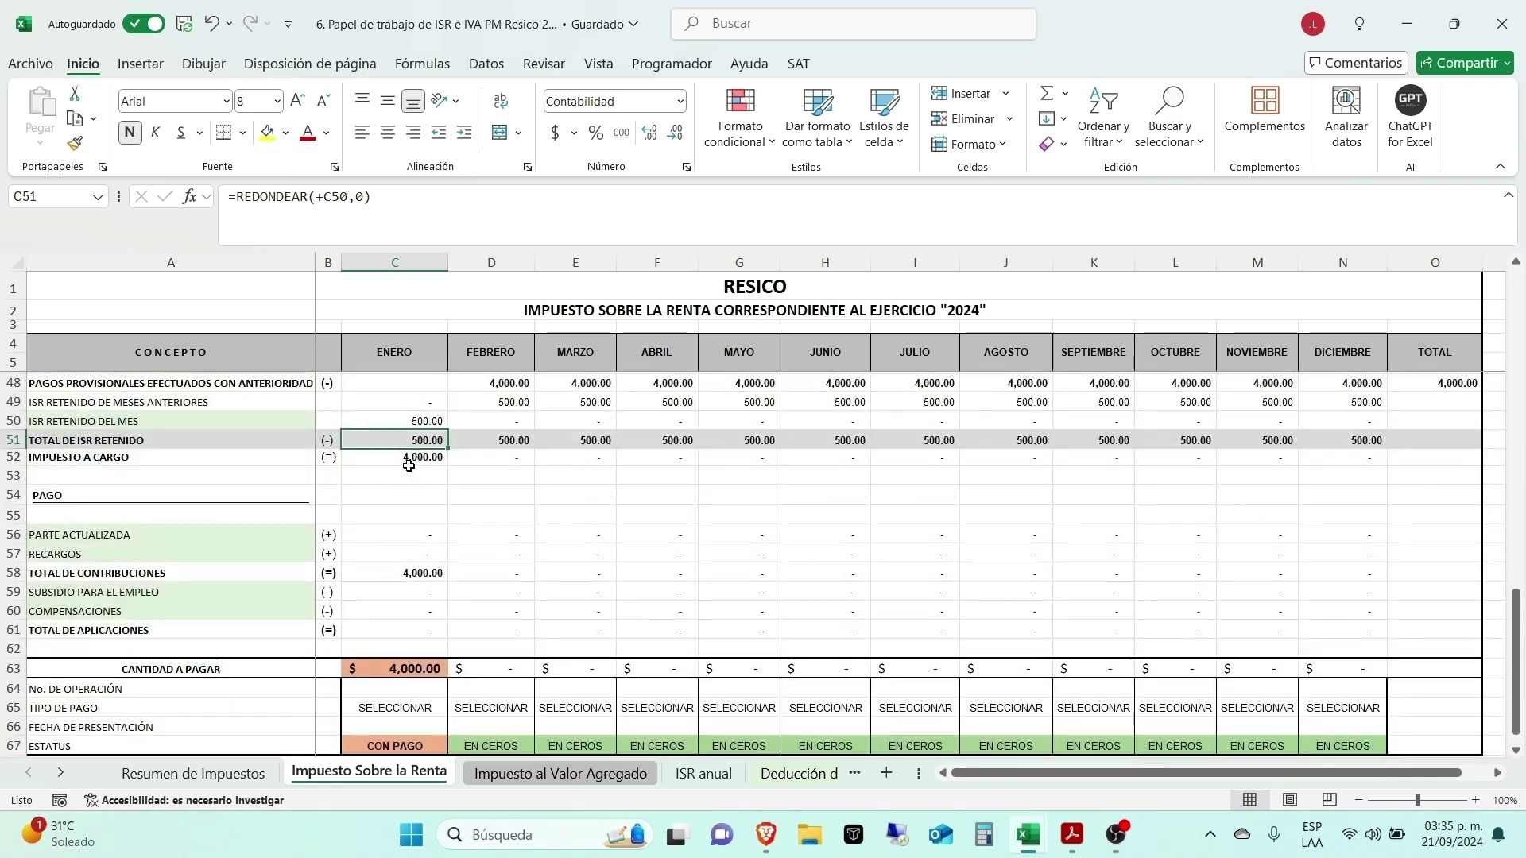
pyautogui.scroll(-2, 442, 527)
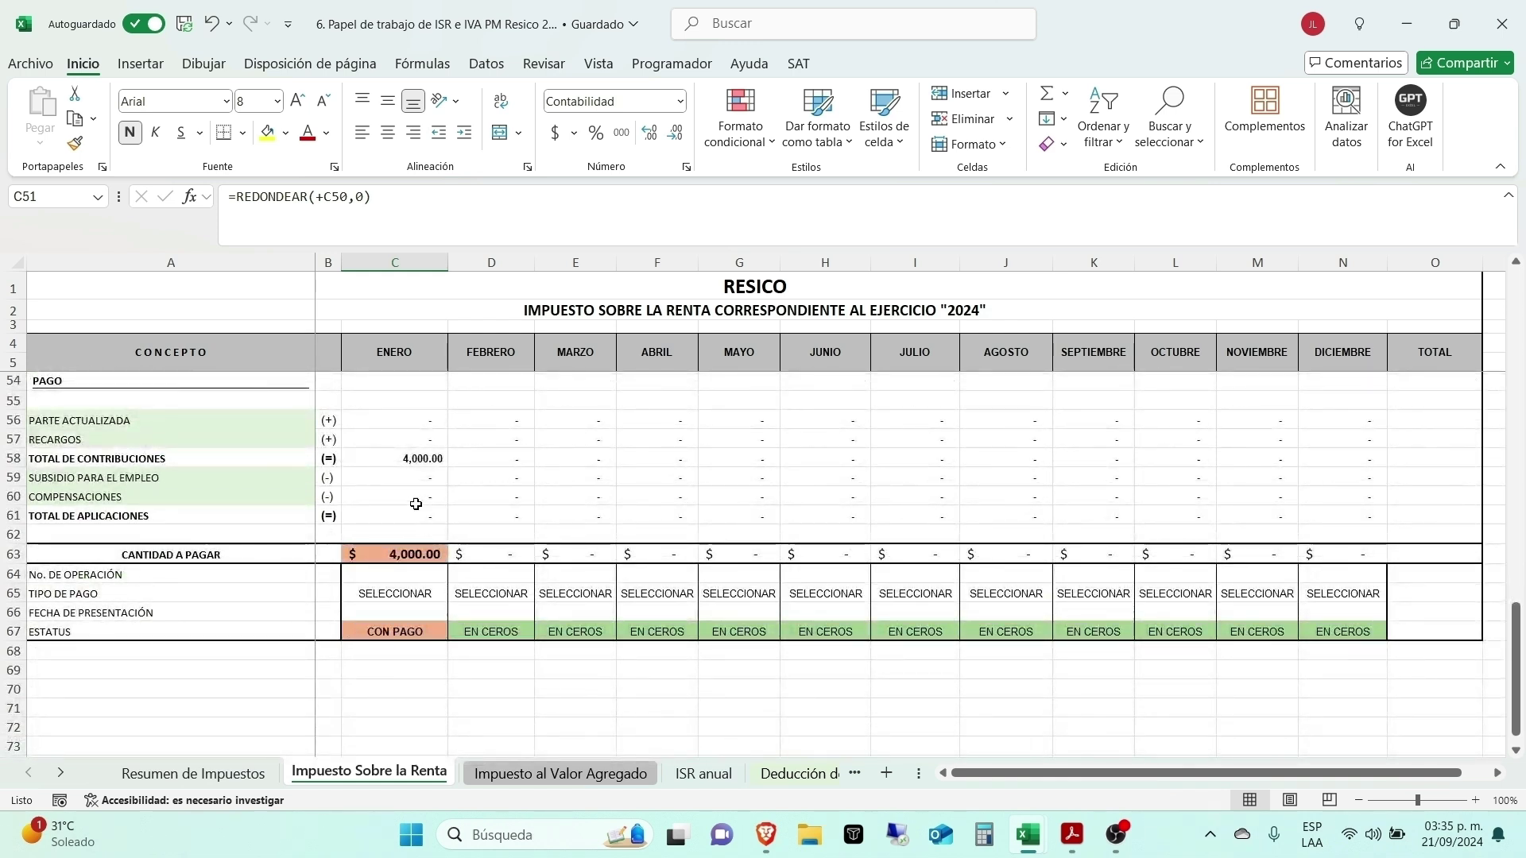
pyautogui.moveTo(406, 421); pyautogui.dragTo(403, 436)
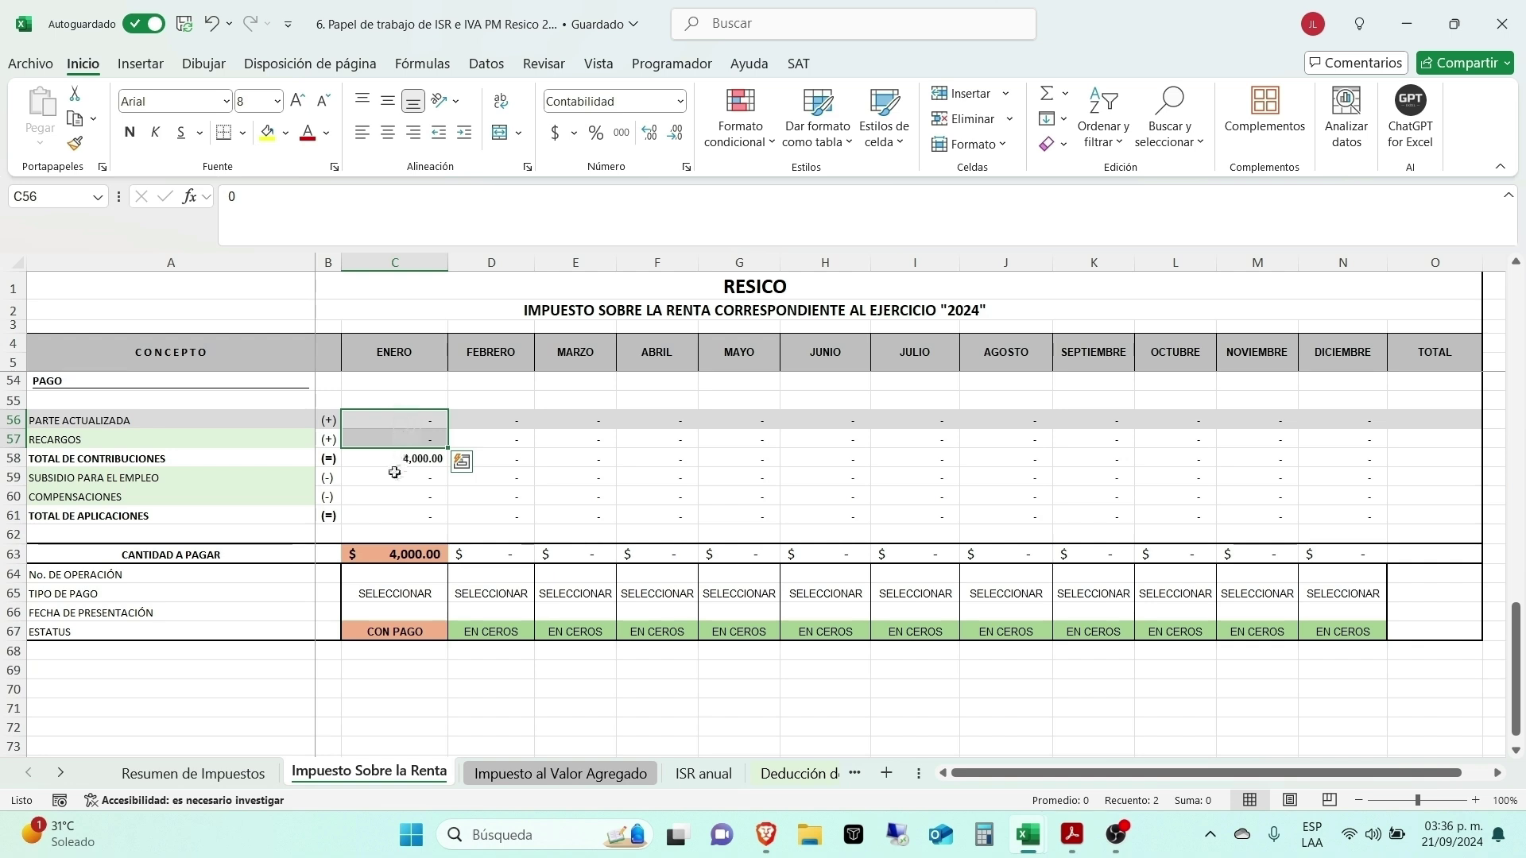
pyautogui.moveTo(370, 481); pyautogui.dragTo(368, 508)
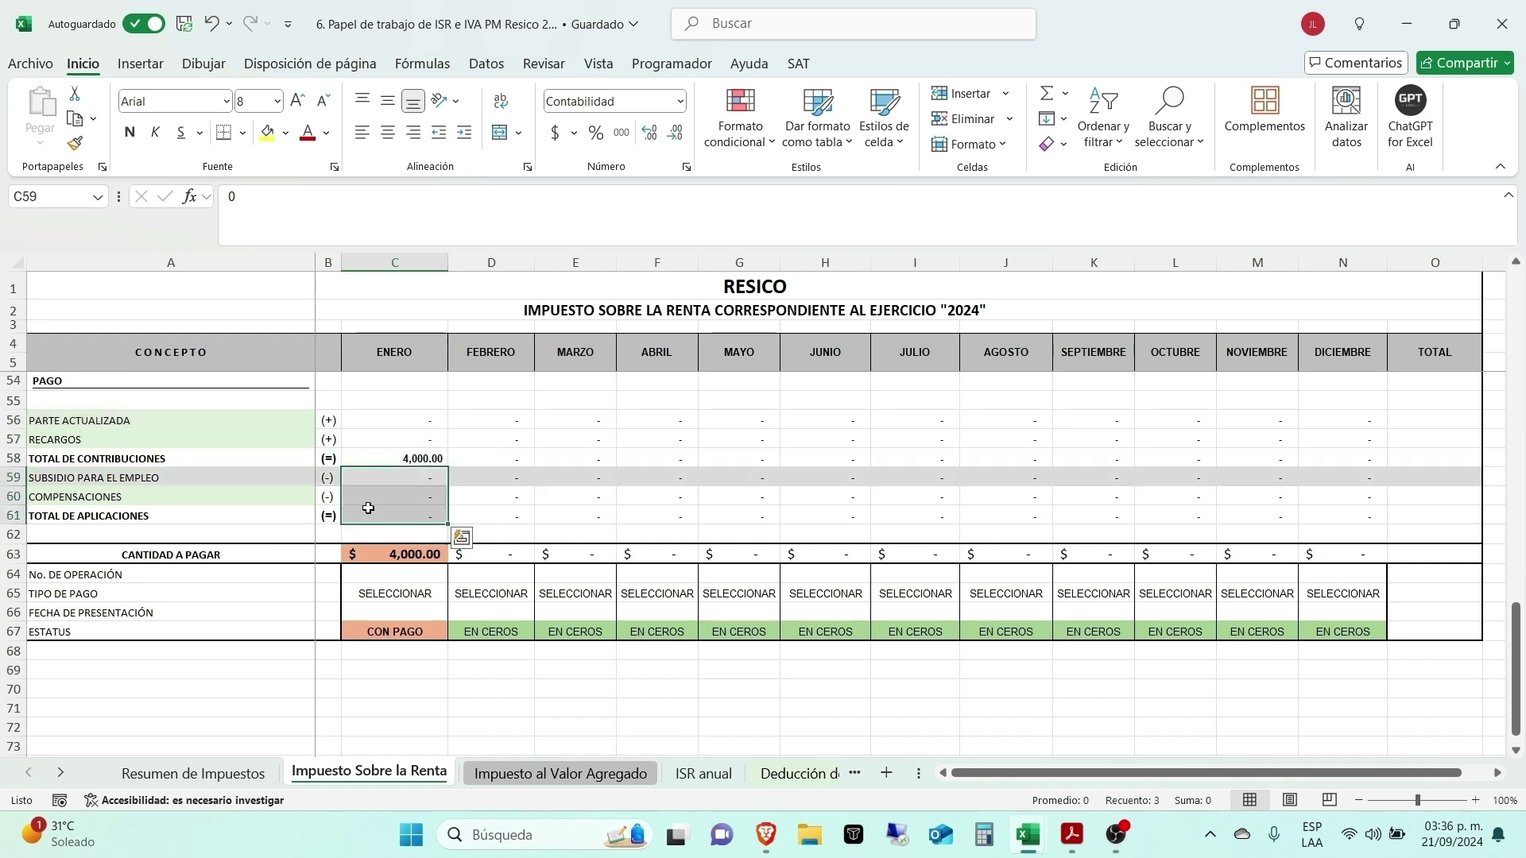
pyautogui.click(395, 555)
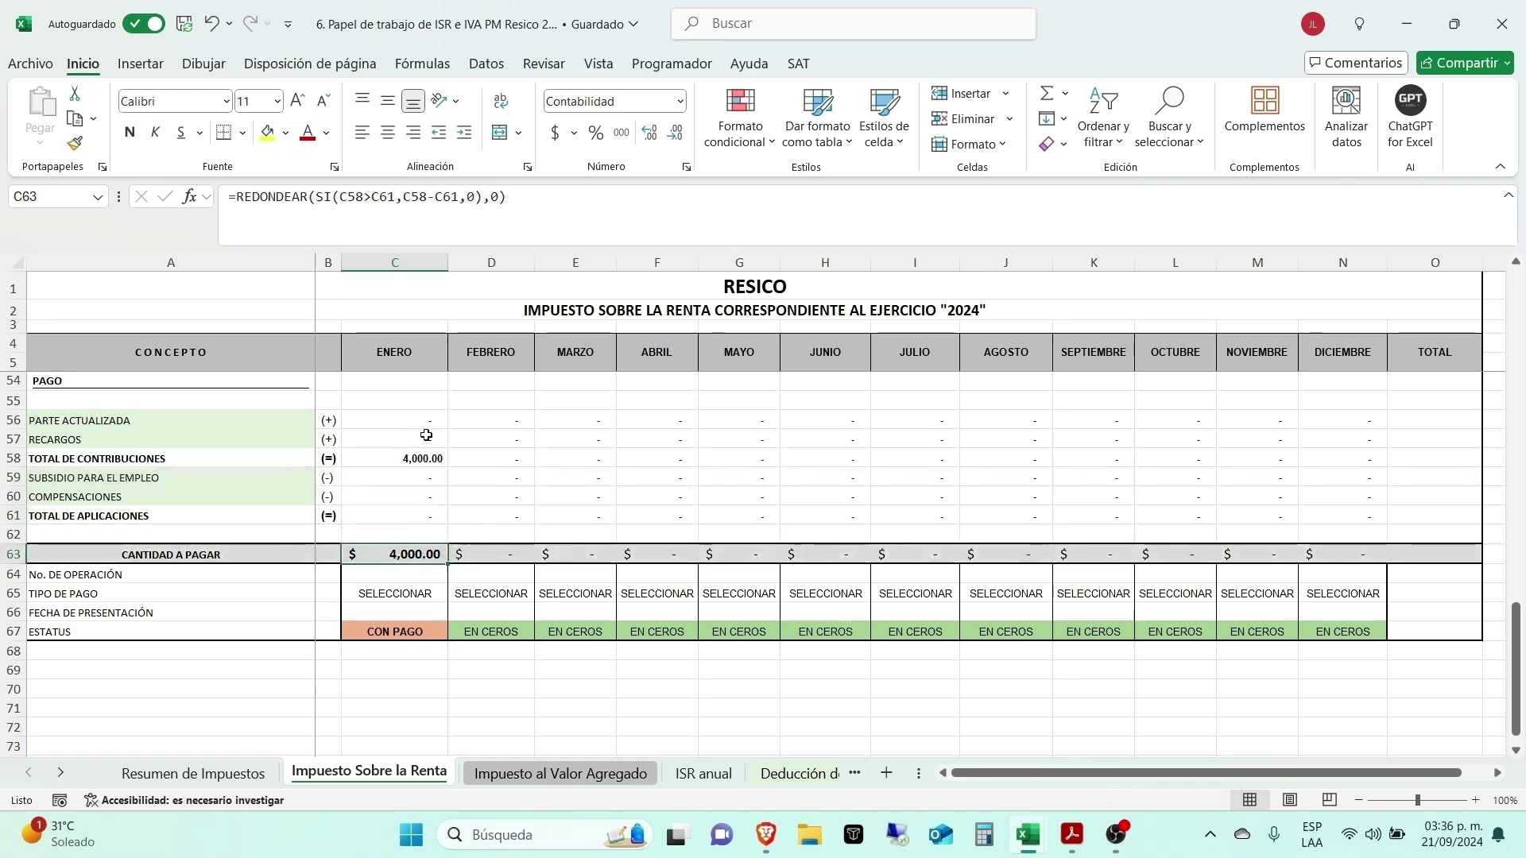
# Step: Enter 500 as January's RECARGOS in C57
pyautogui.scroll(2, 427, 435)
pyautogui.scroll(3, 427, 435)
pyautogui.scroll(-3, 441, 477)
pyautogui.click(410, 534)
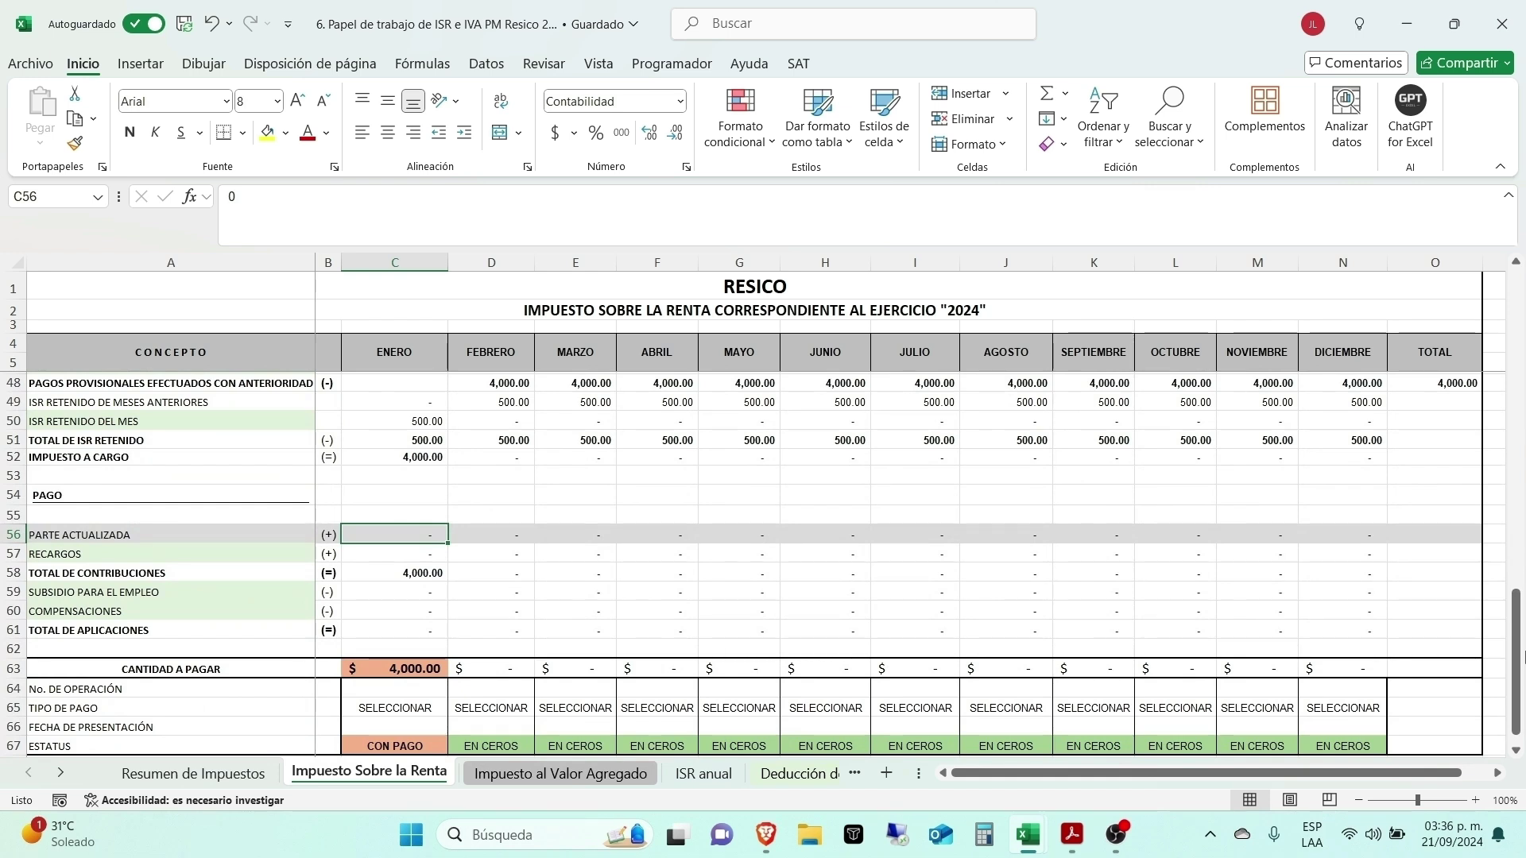
pyautogui.press('Down')
pyautogui.write('100')
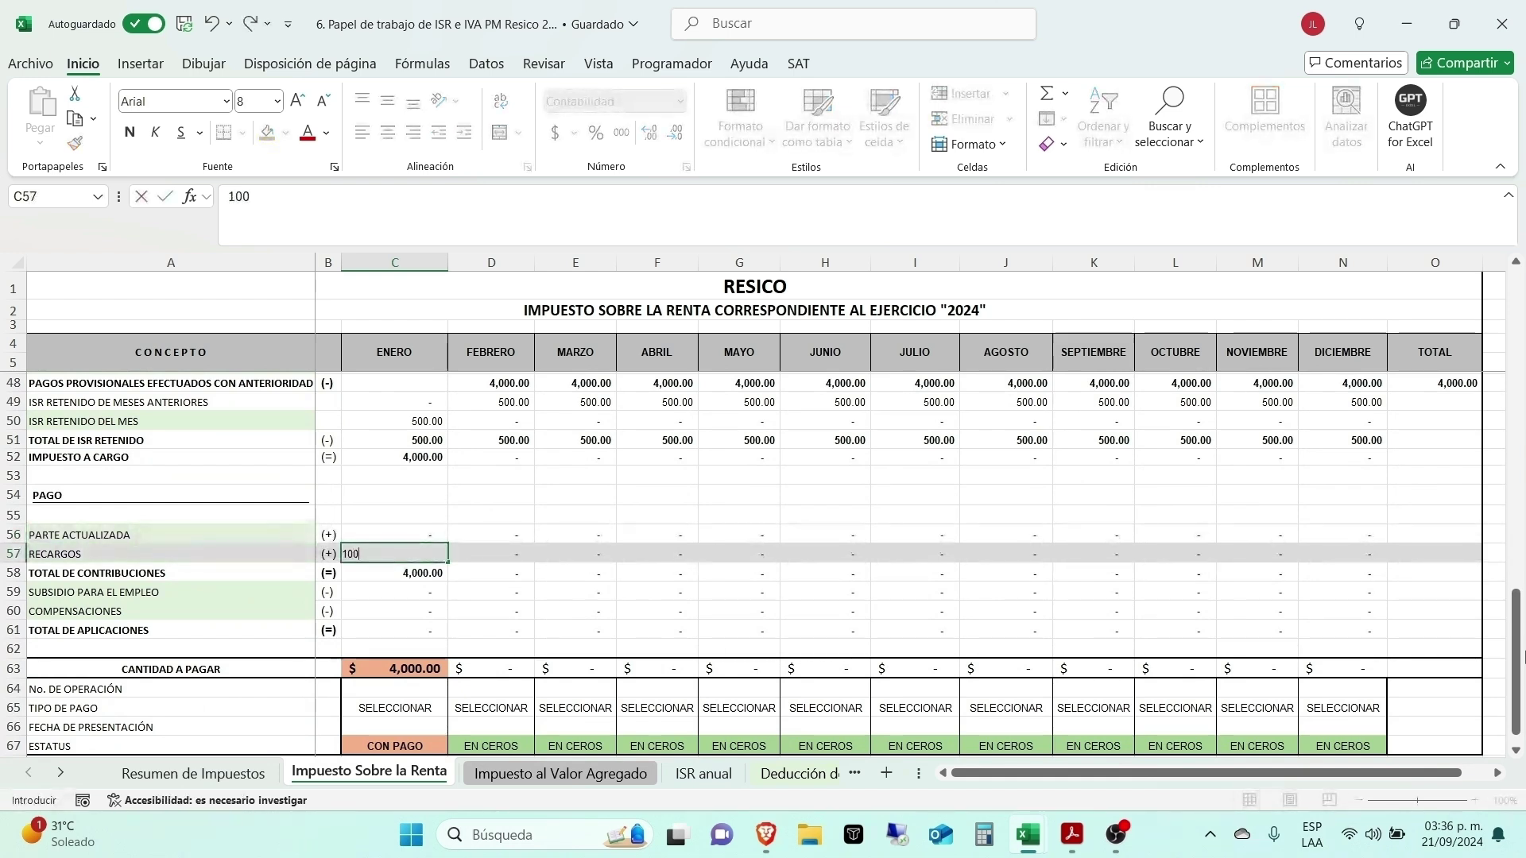
pyautogui.press('BackSpace')
pyautogui.press('BackSpace')
pyautogui.press('BackSpace')
pyautogui.write('5000')
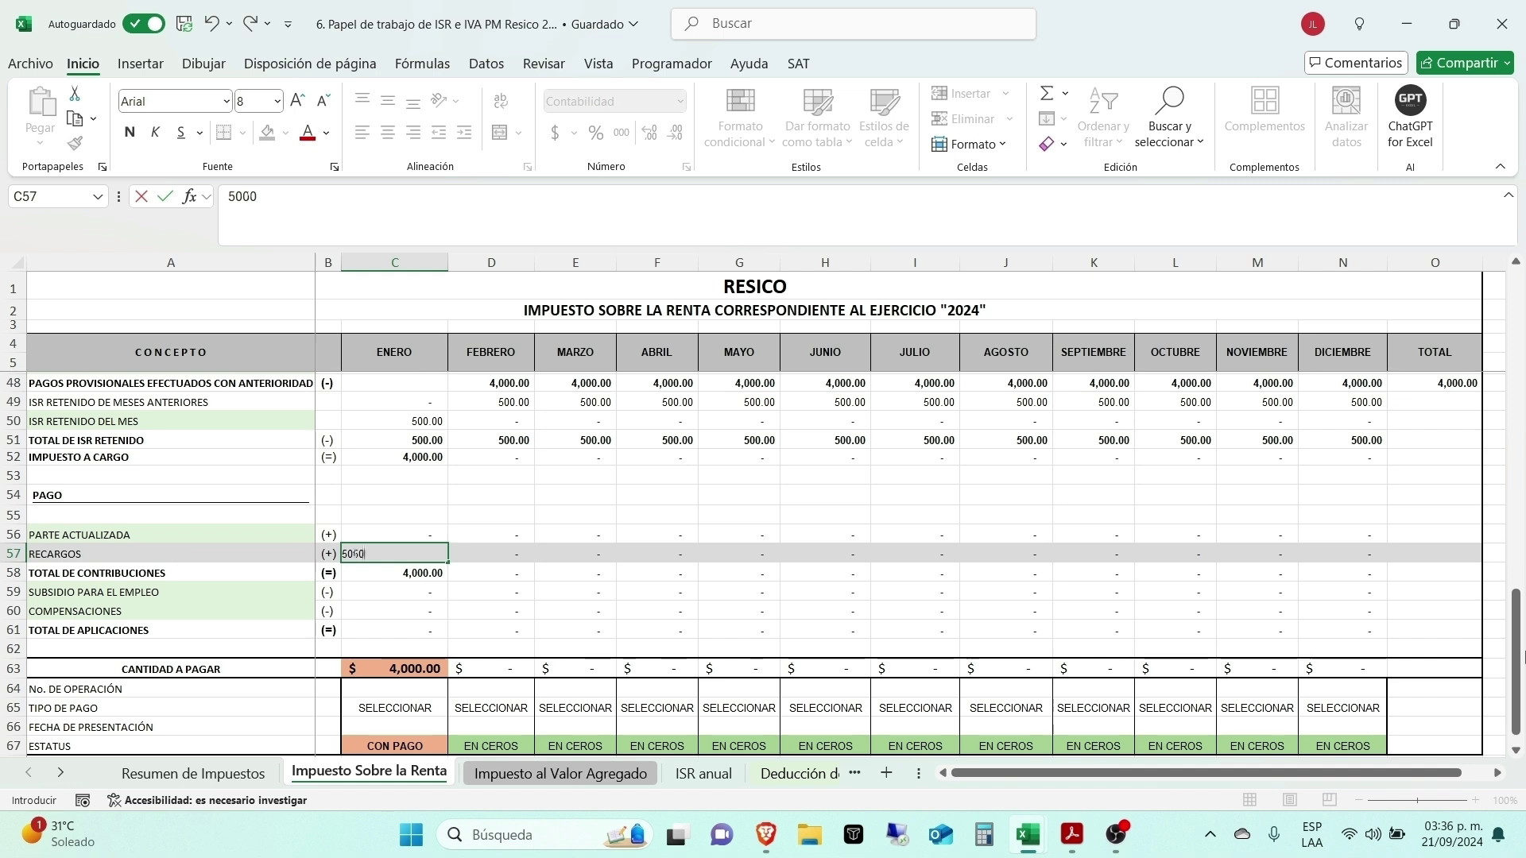
pyautogui.press('BackSpace')
pyautogui.press('Return')
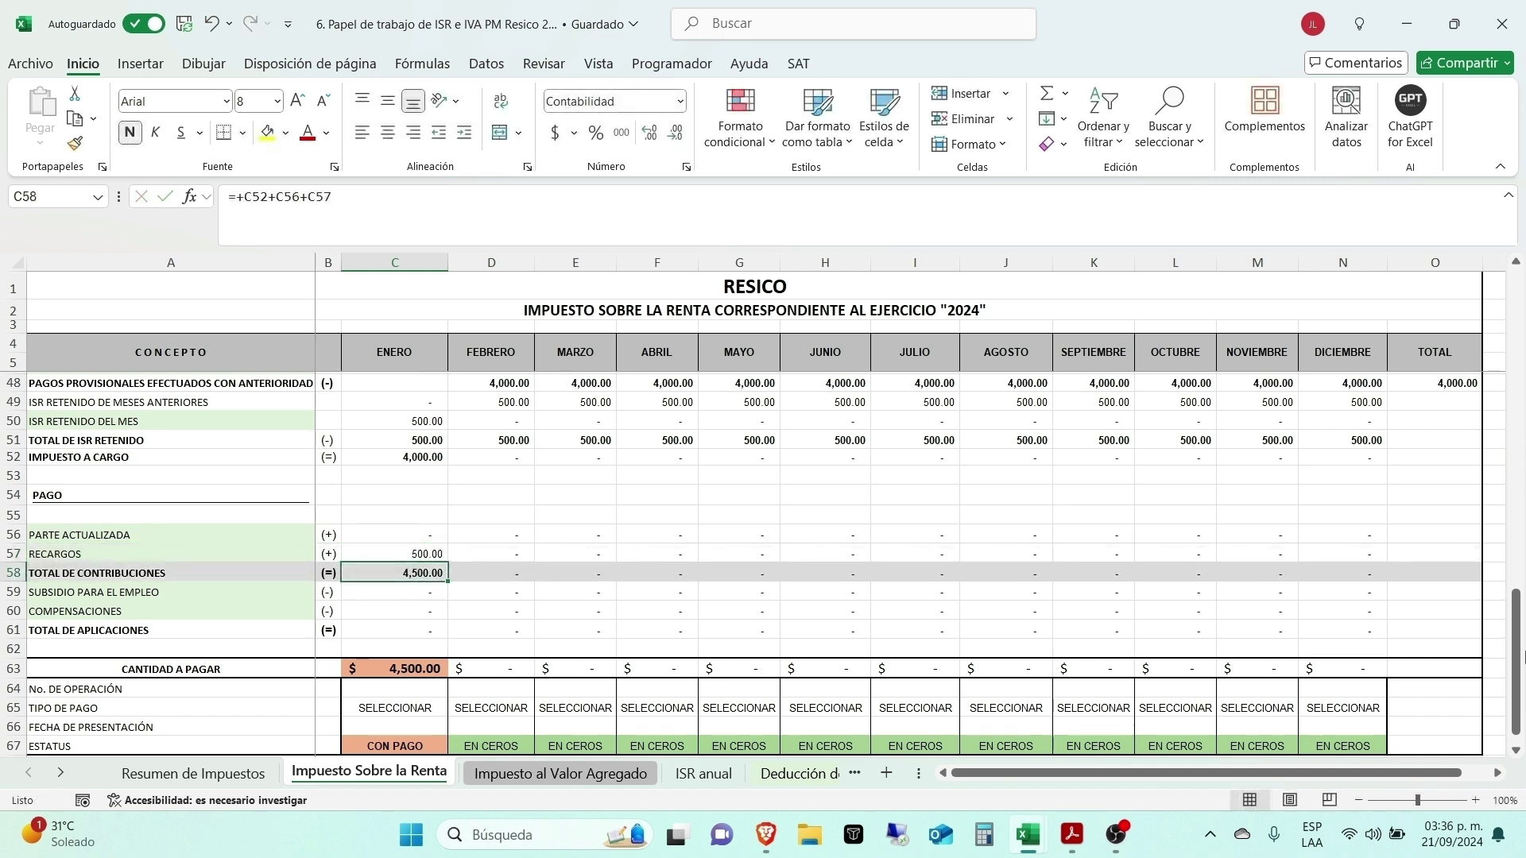
# Step: Enter 4500 as January's COMPENSACIONES in C60
pyautogui.press('Down')
pyautogui.press('Down')
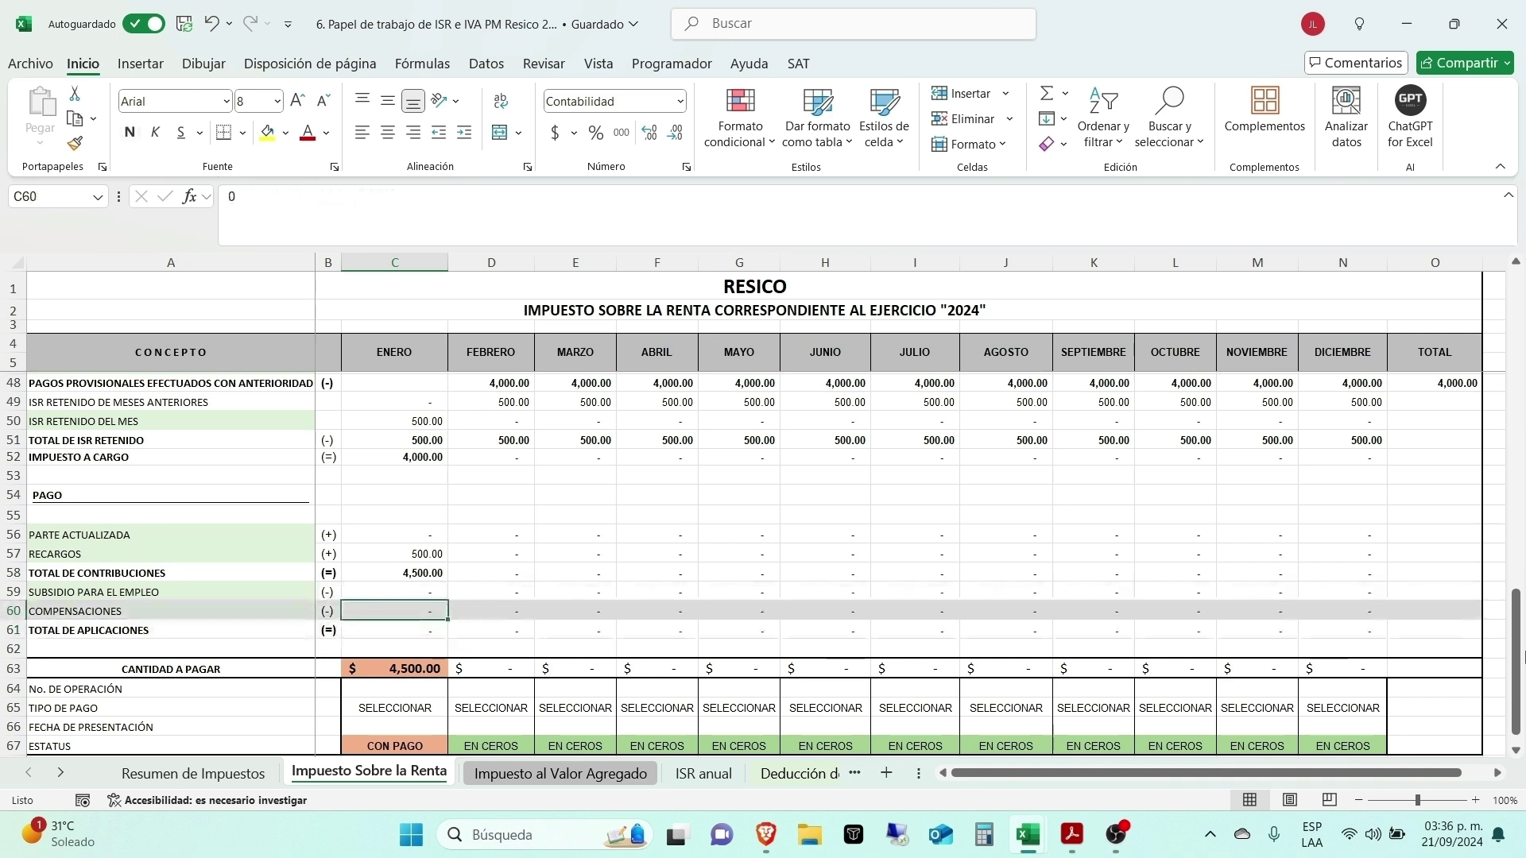
pyautogui.write('4500')
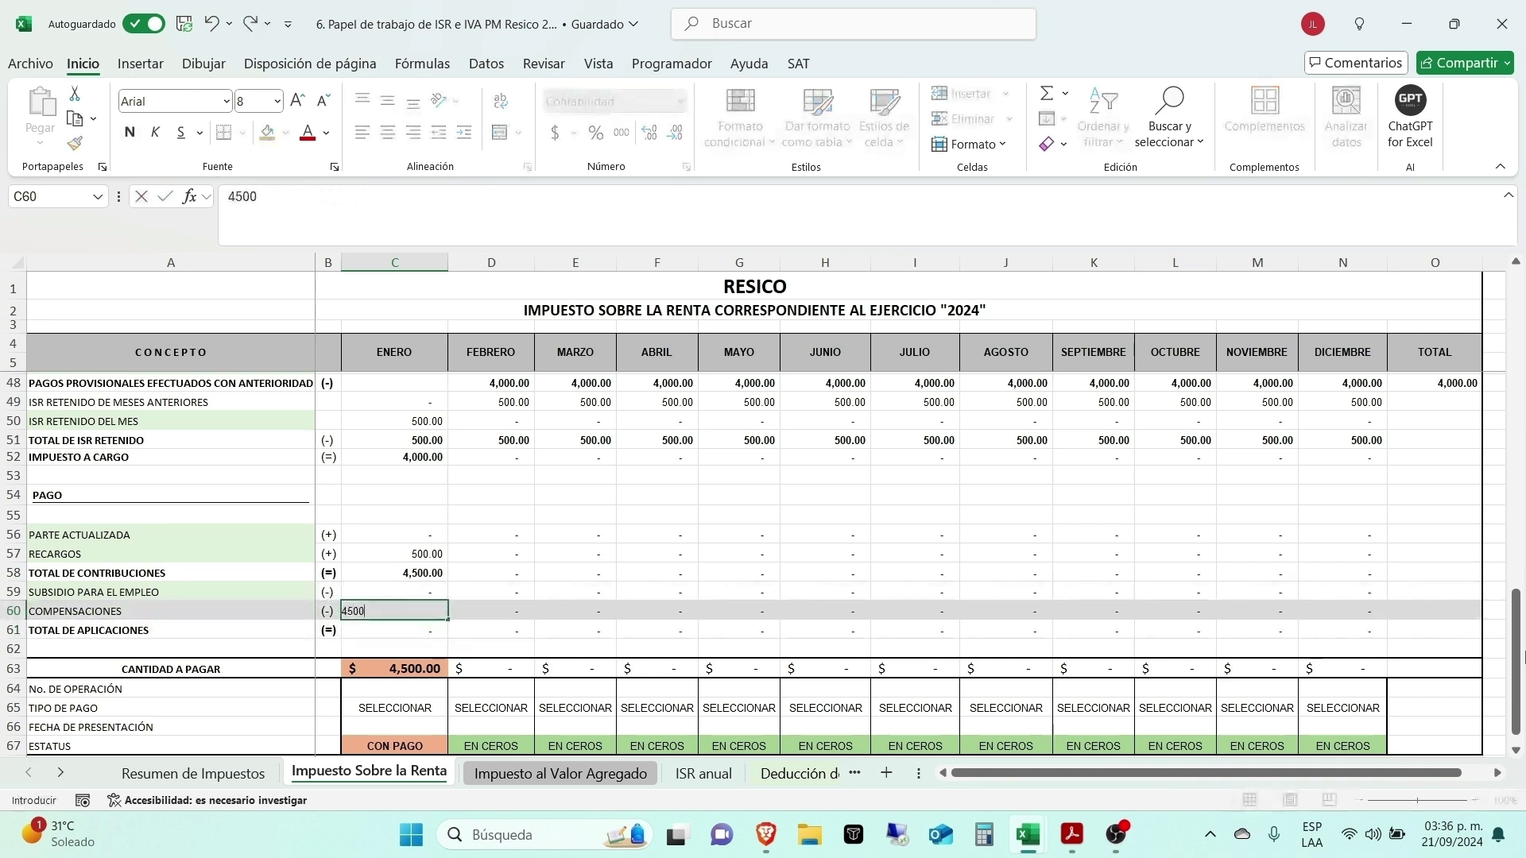
pyautogui.press('Return')
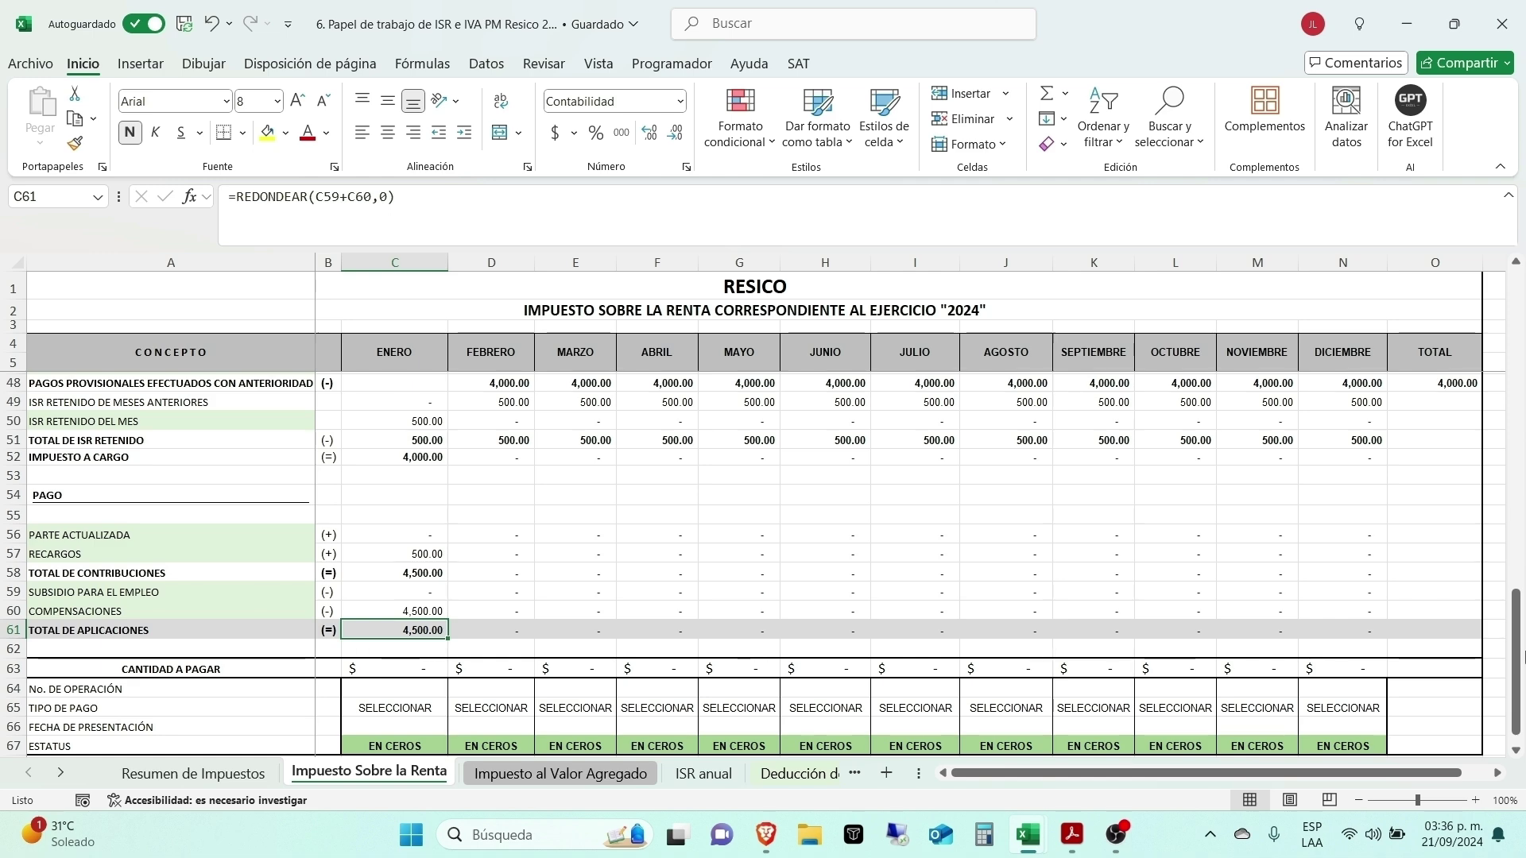
# Step: On the Impuesto al Valor Agregado sheet, check January's 16% activities in C6 and the IVA A CARGO formula in C11
pyautogui.scroll(14, 399, 501)
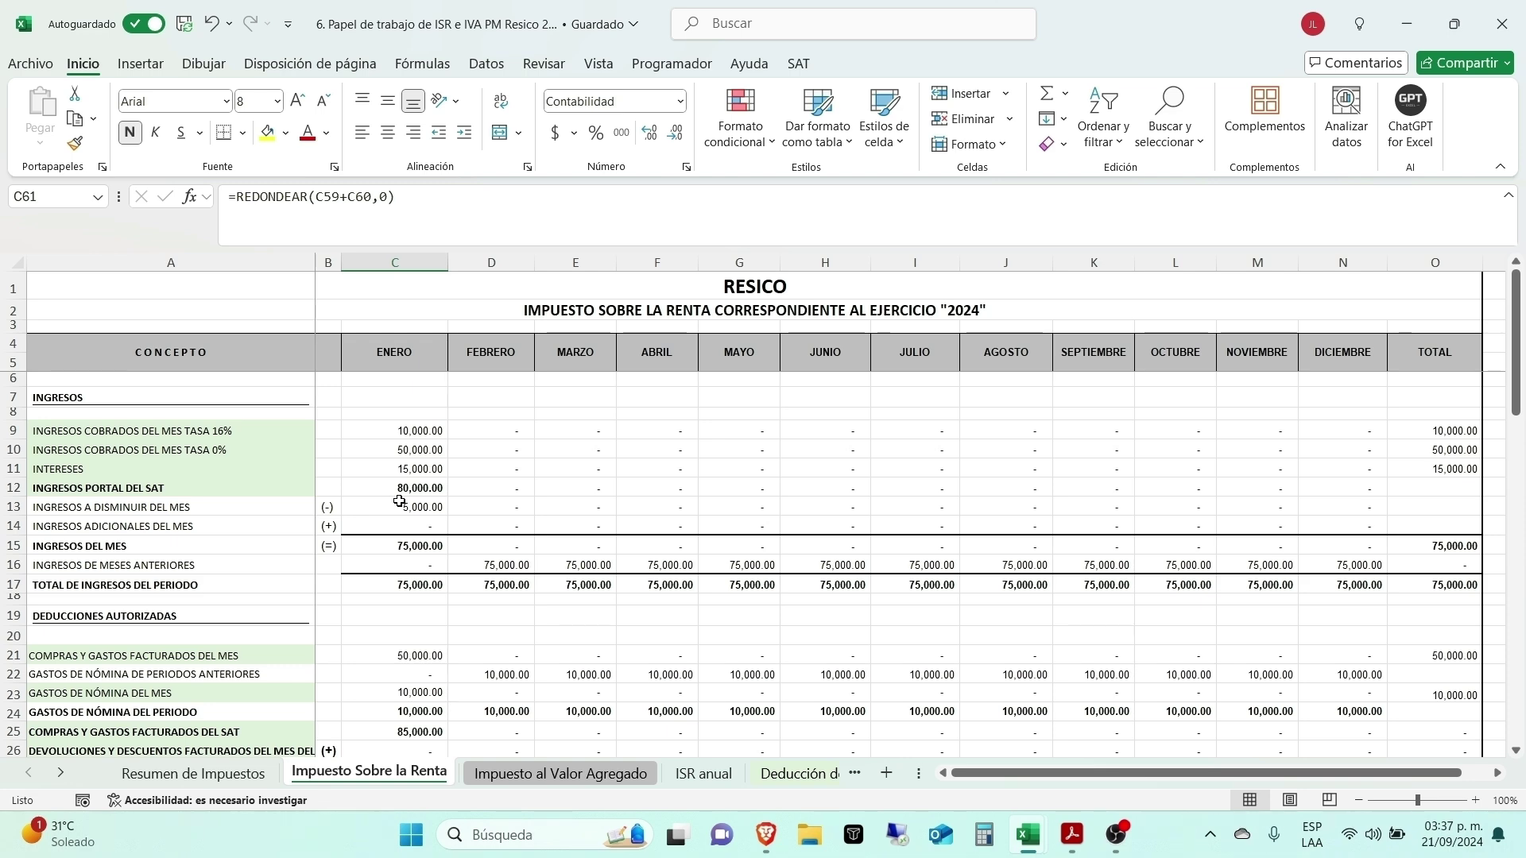
pyautogui.click(513, 775)
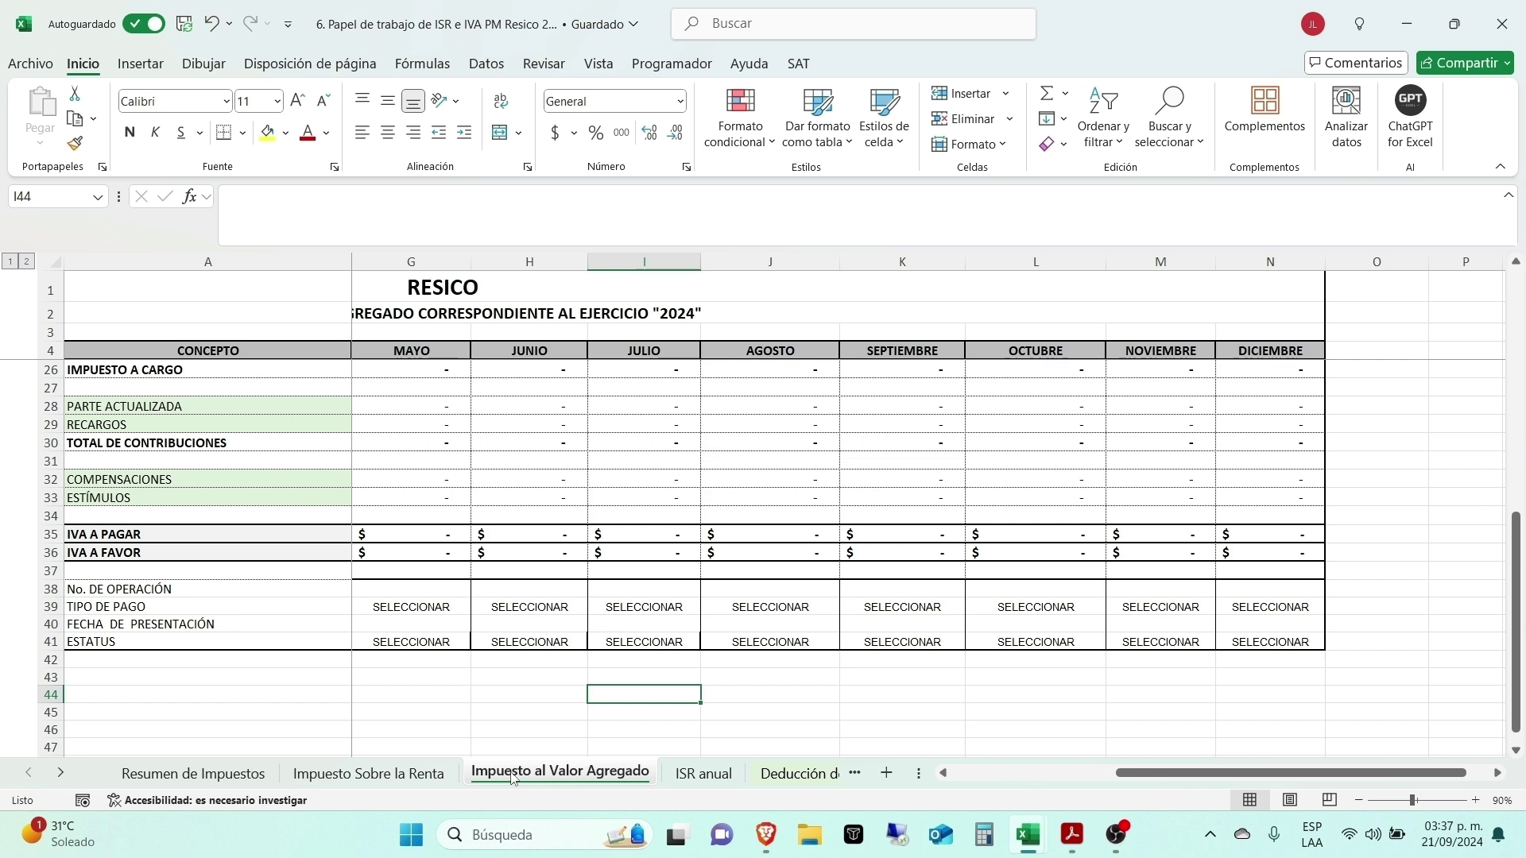
pyautogui.scroll(7, 477, 636)
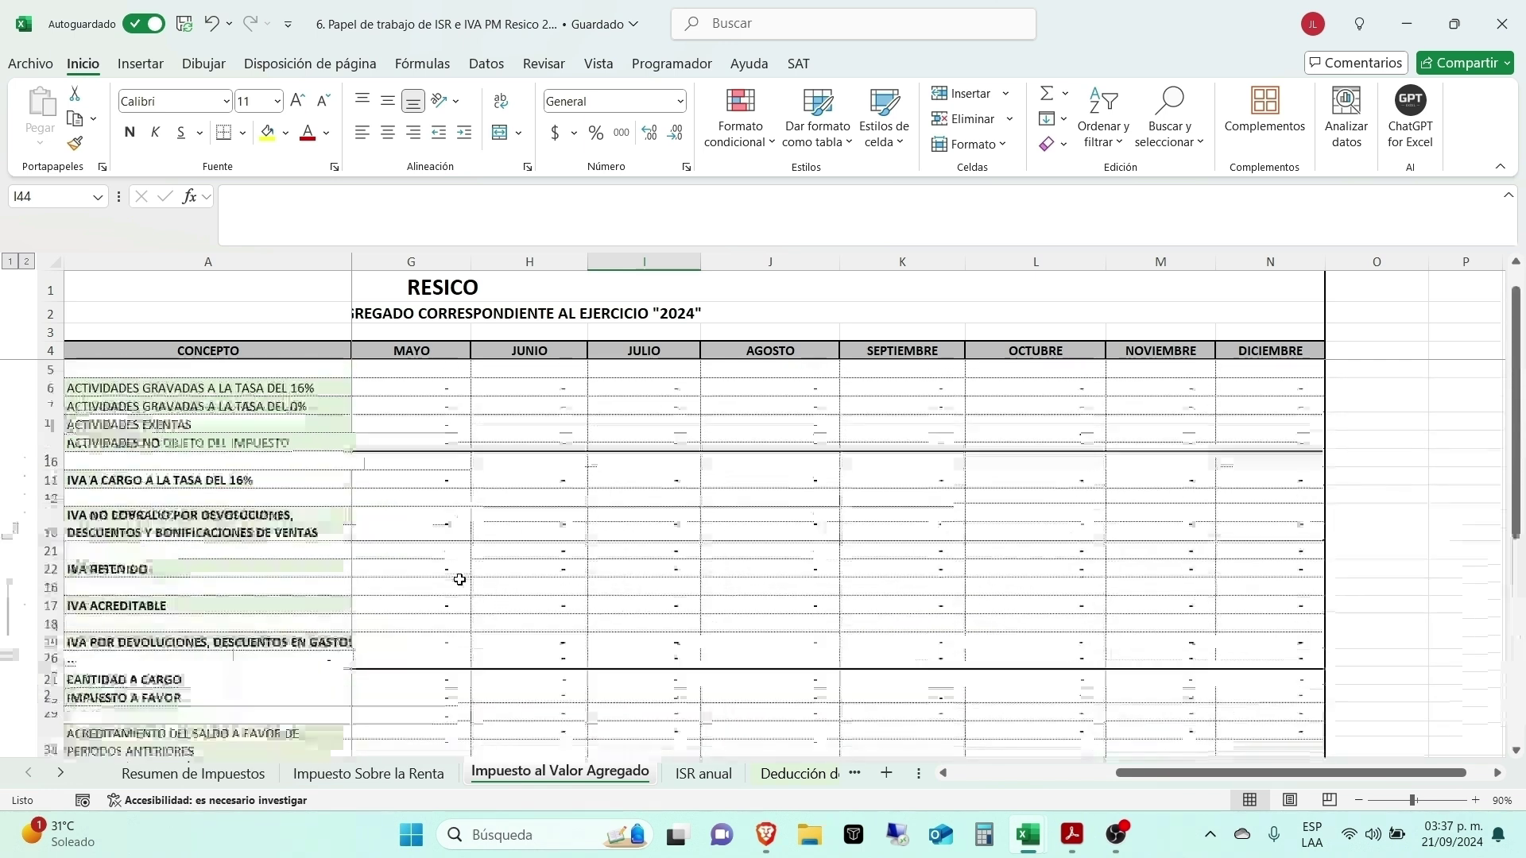
pyautogui.click(448, 382)
pyautogui.press('Home')
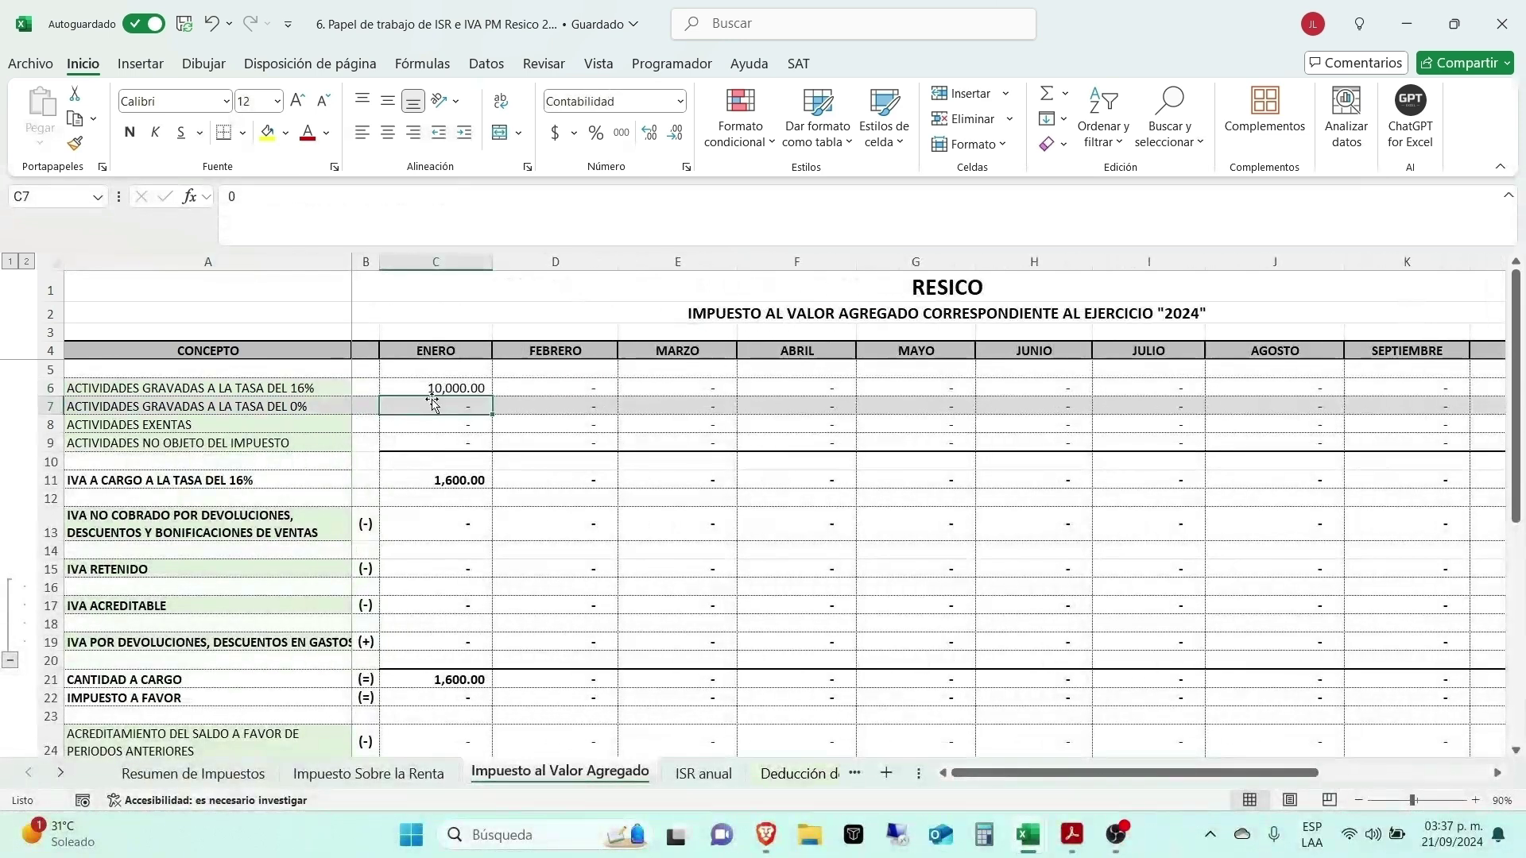
pyautogui.click(425, 387)
pyautogui.click(453, 483)
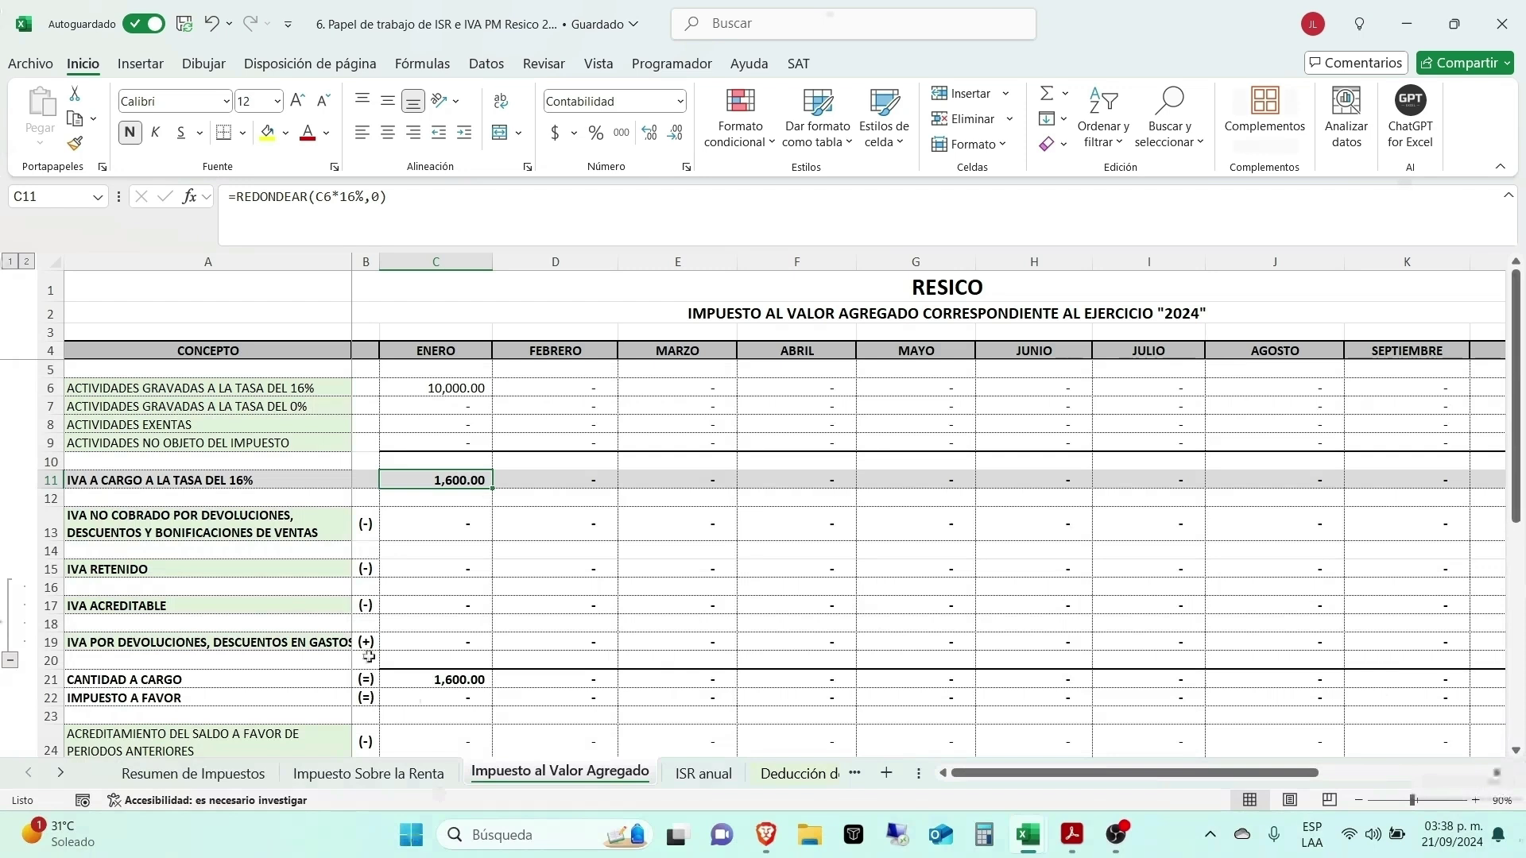
# Step: Enter 1000 as January's IVA ACREDITABLE in C17
pyautogui.click(407, 609)
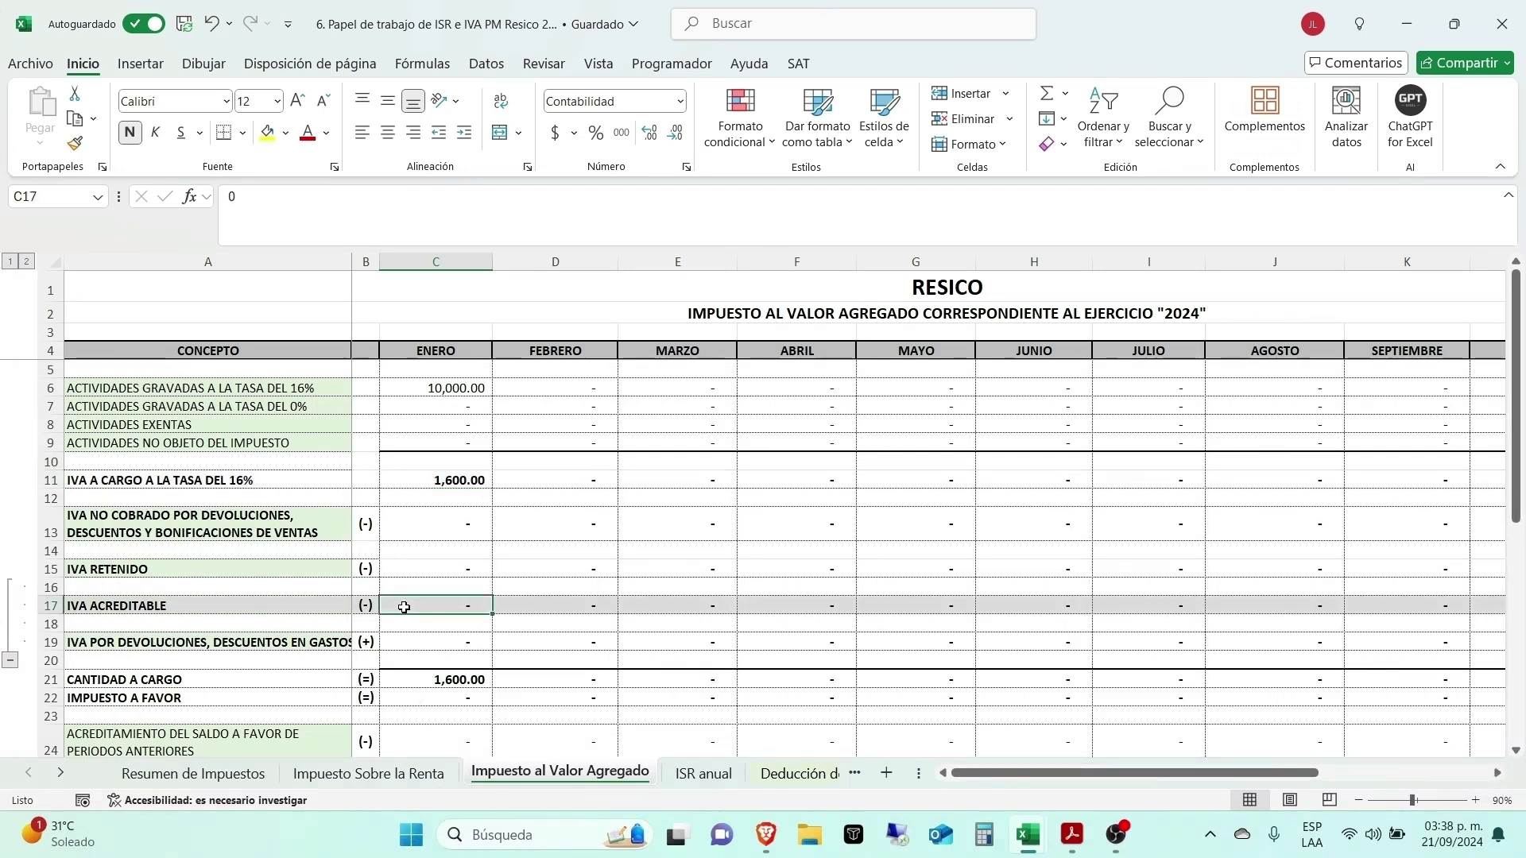
pyautogui.write('1,00')
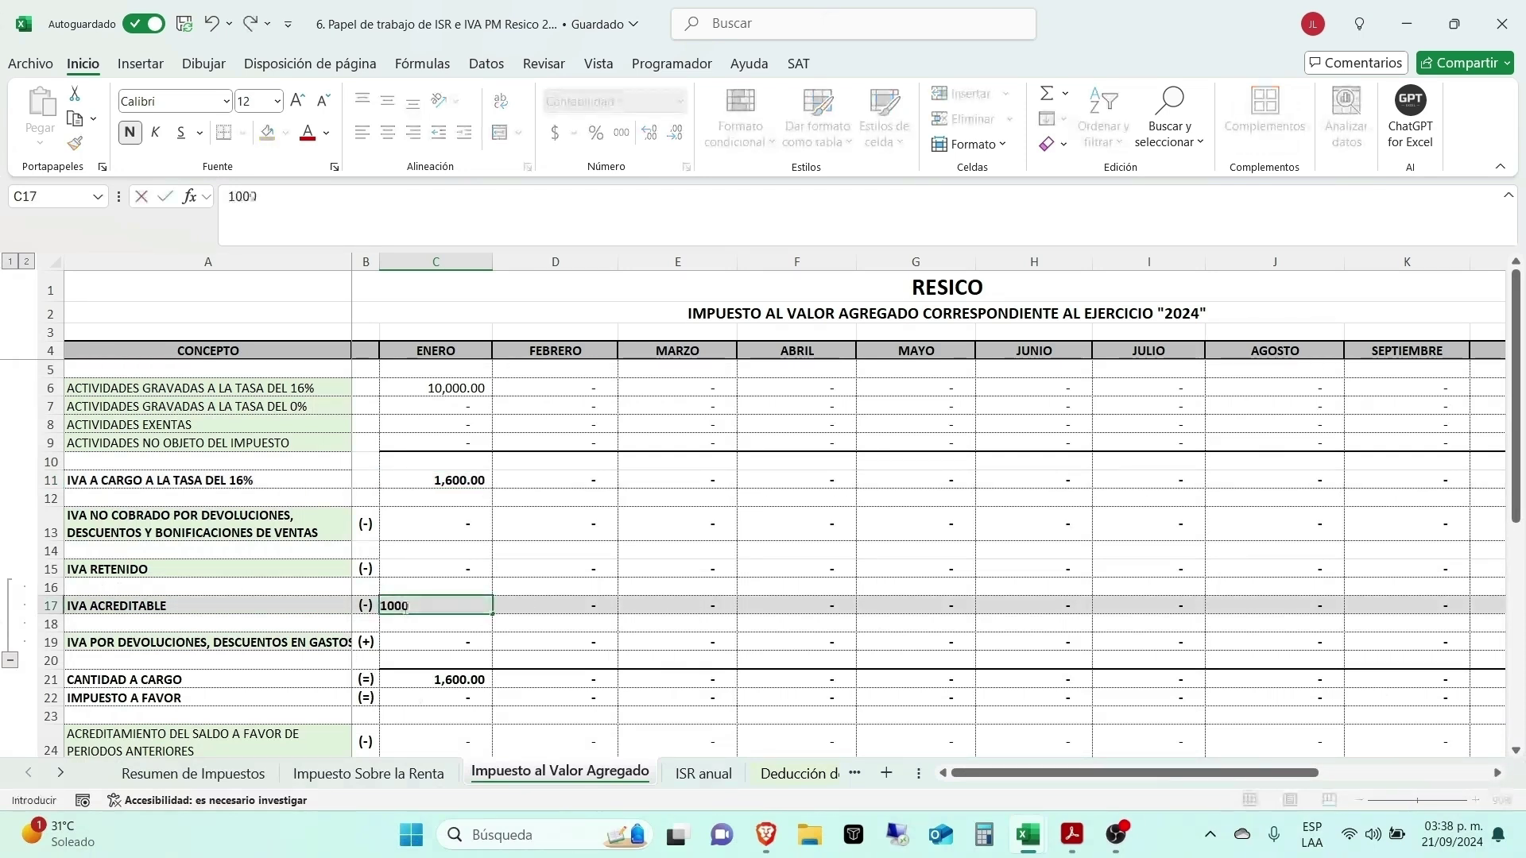
pyautogui.write('0.0')
pyautogui.press('BackSpace')
pyautogui.press('Return')
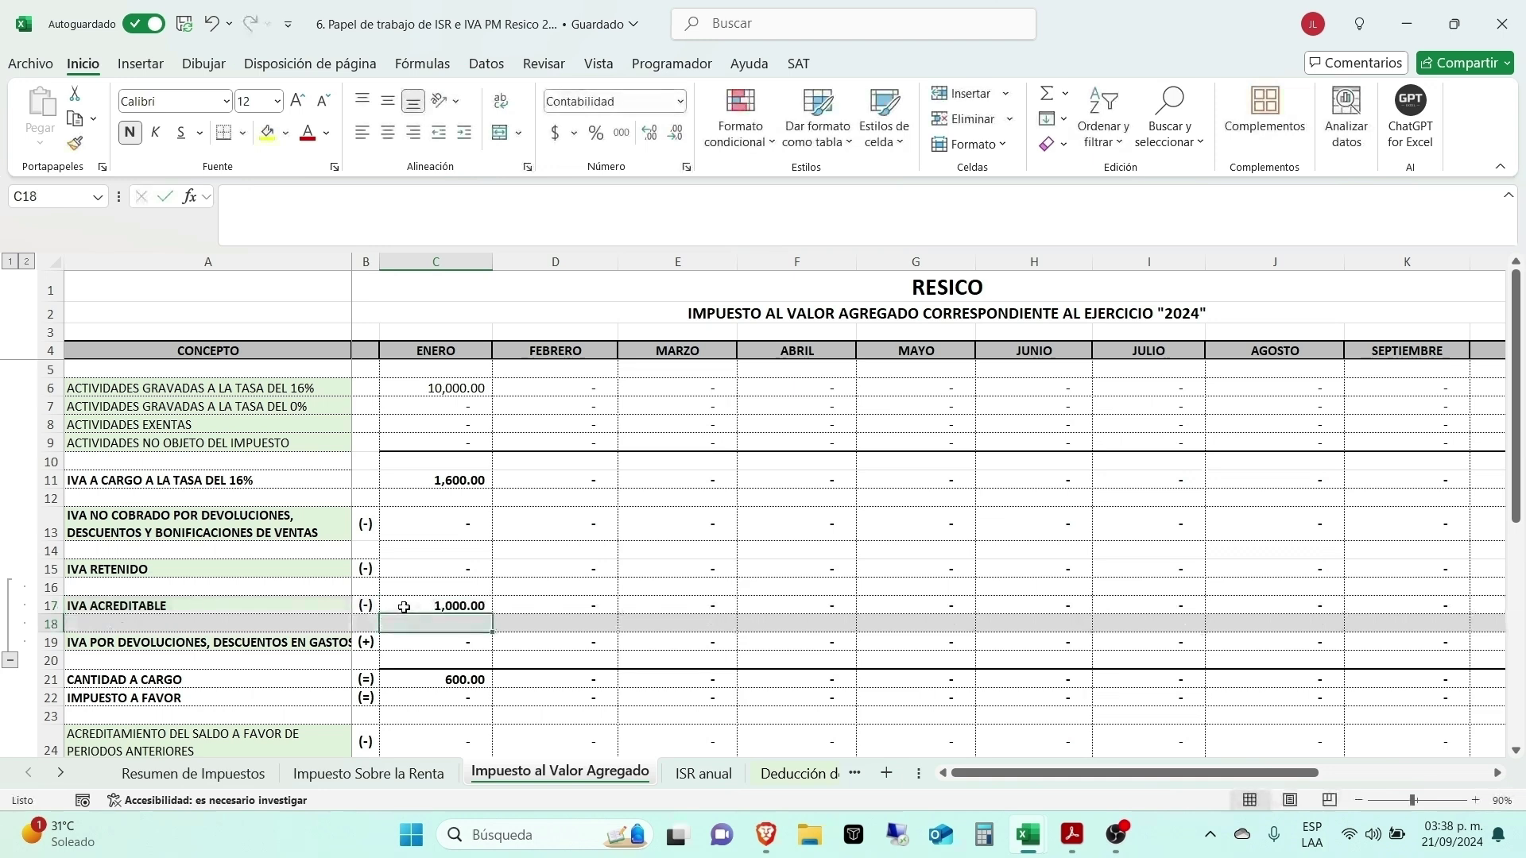
# Step: Inspect January's CANTIDAD A CARGO formula in C21 and the IVA A PAGAR formula in C35
pyautogui.scroll(-2, 403, 657)
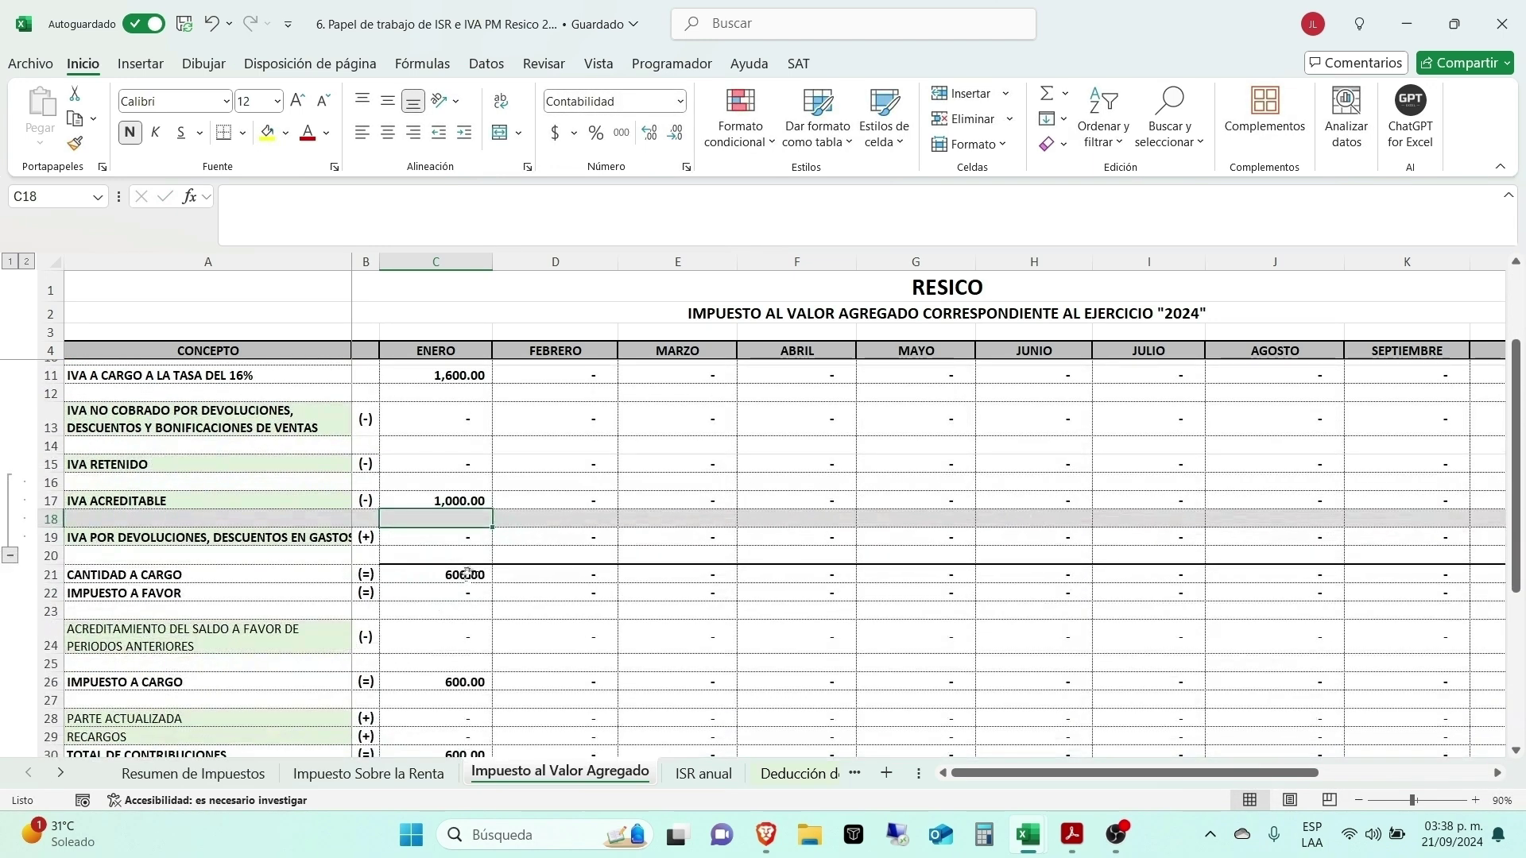
pyautogui.click(469, 586)
pyautogui.scroll(-1, 469, 615)
pyautogui.scroll(-2, 469, 615)
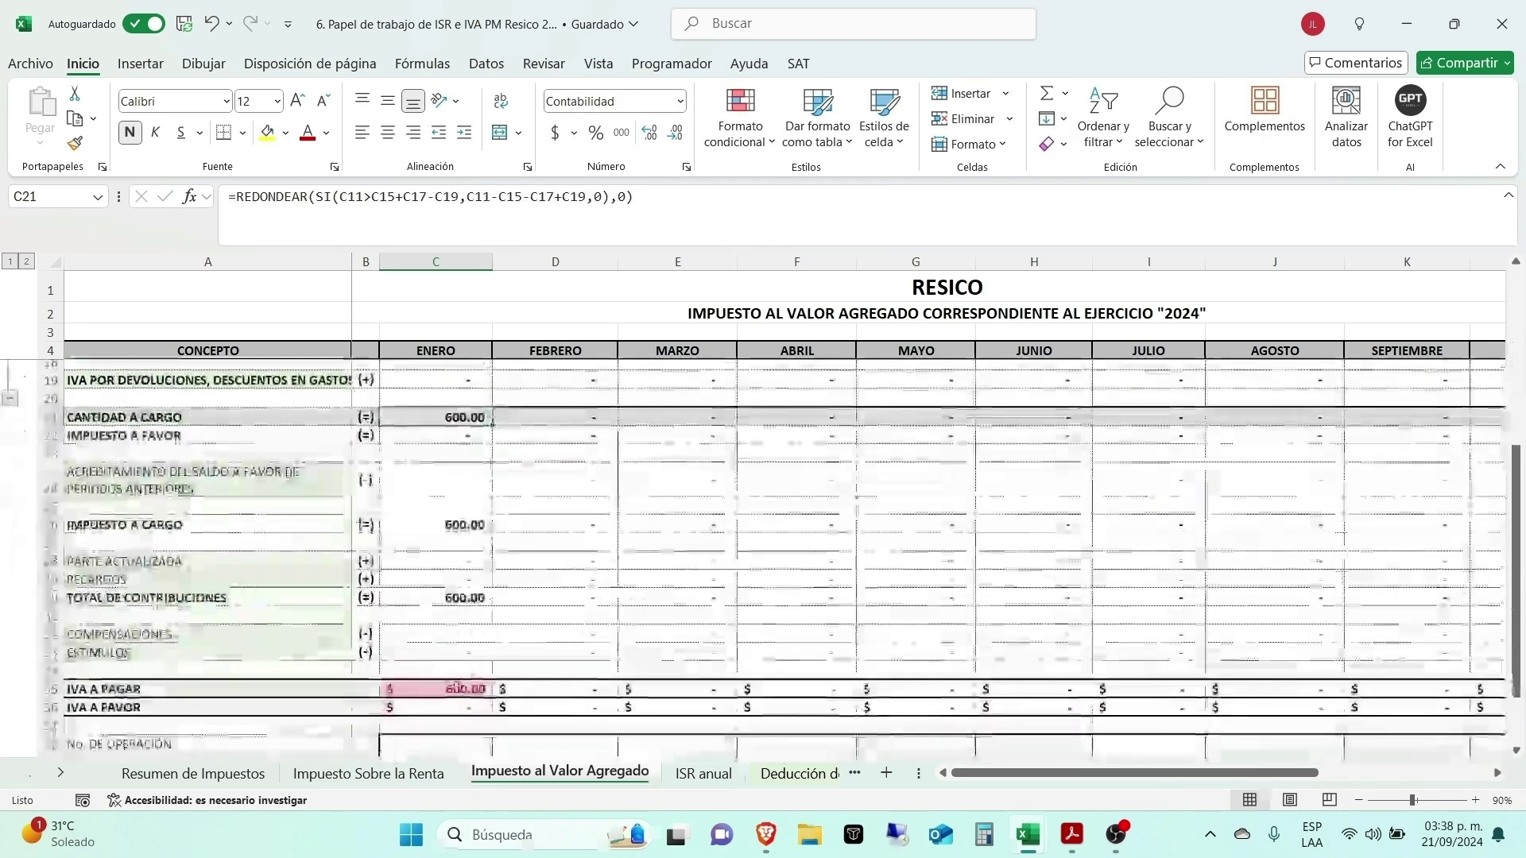
pyautogui.click(453, 688)
# Step: Enter 500 as January's IVA RETENIDO in C15
pyautogui.scroll(5, 454, 689)
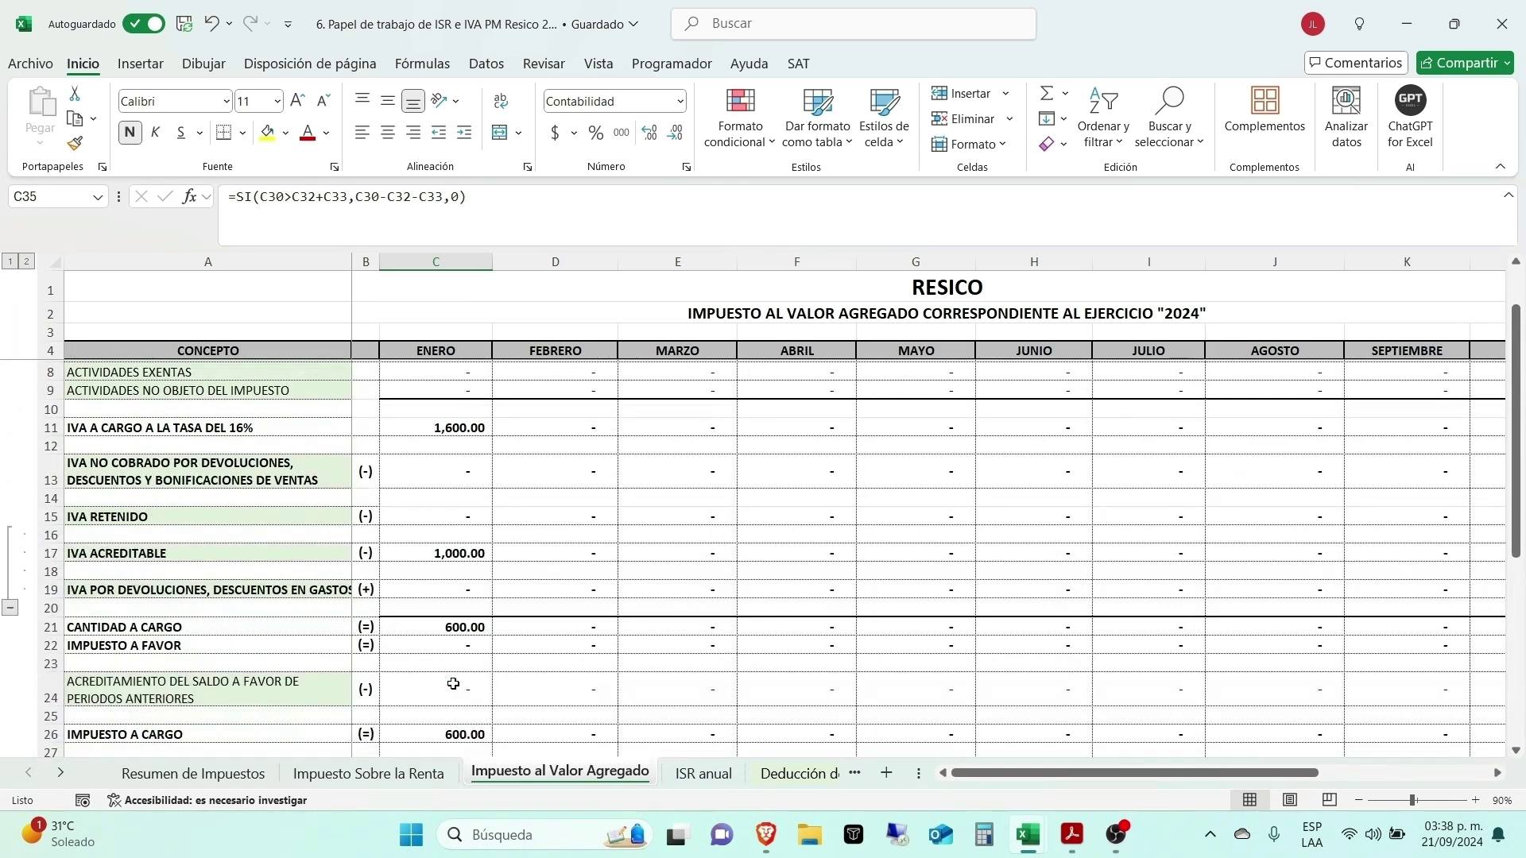
pyautogui.click(448, 566)
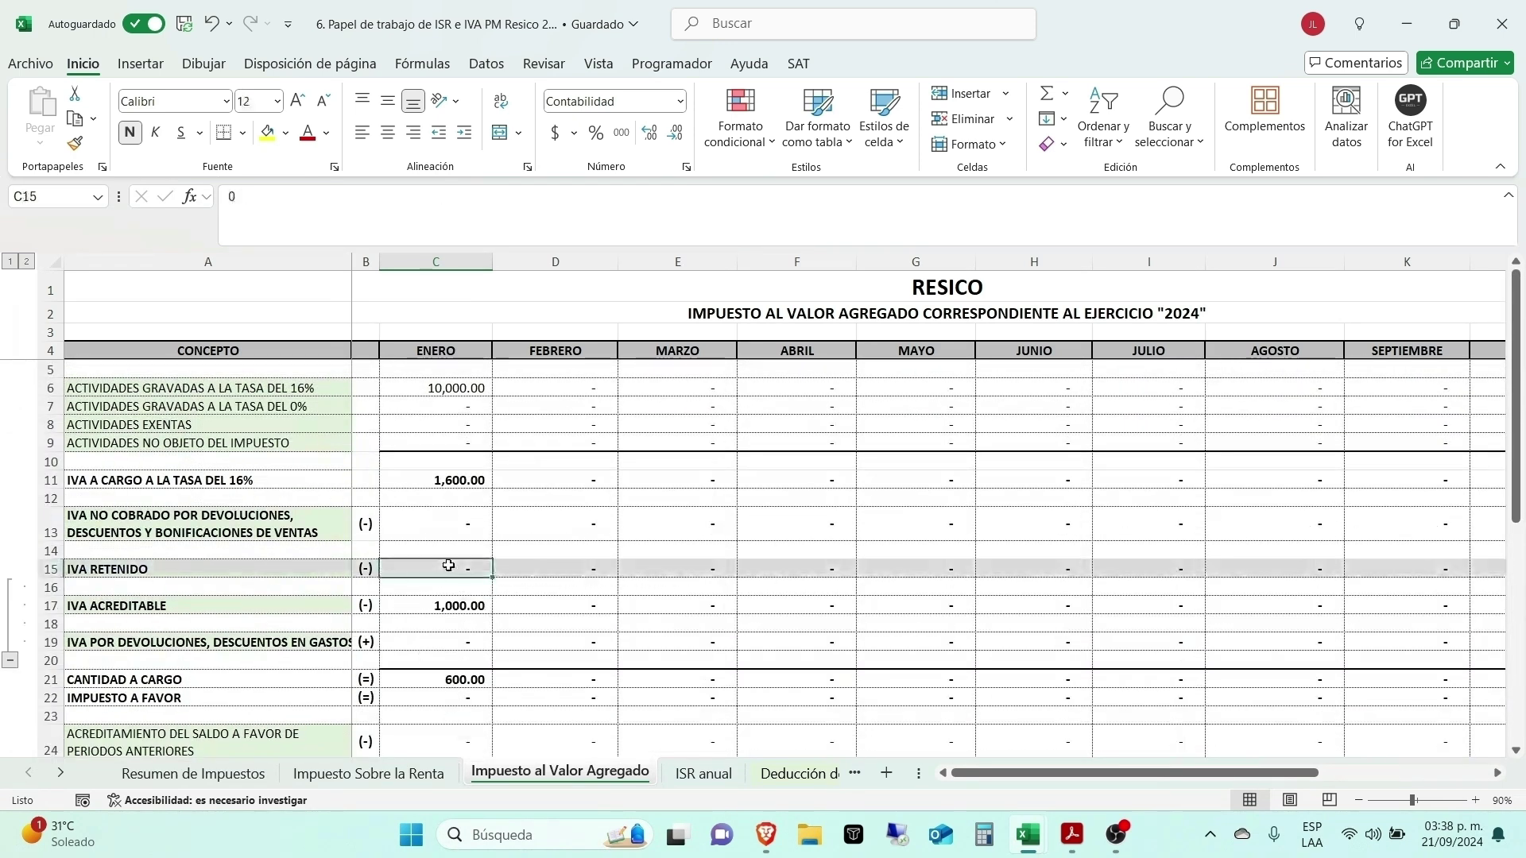
pyautogui.write('500')
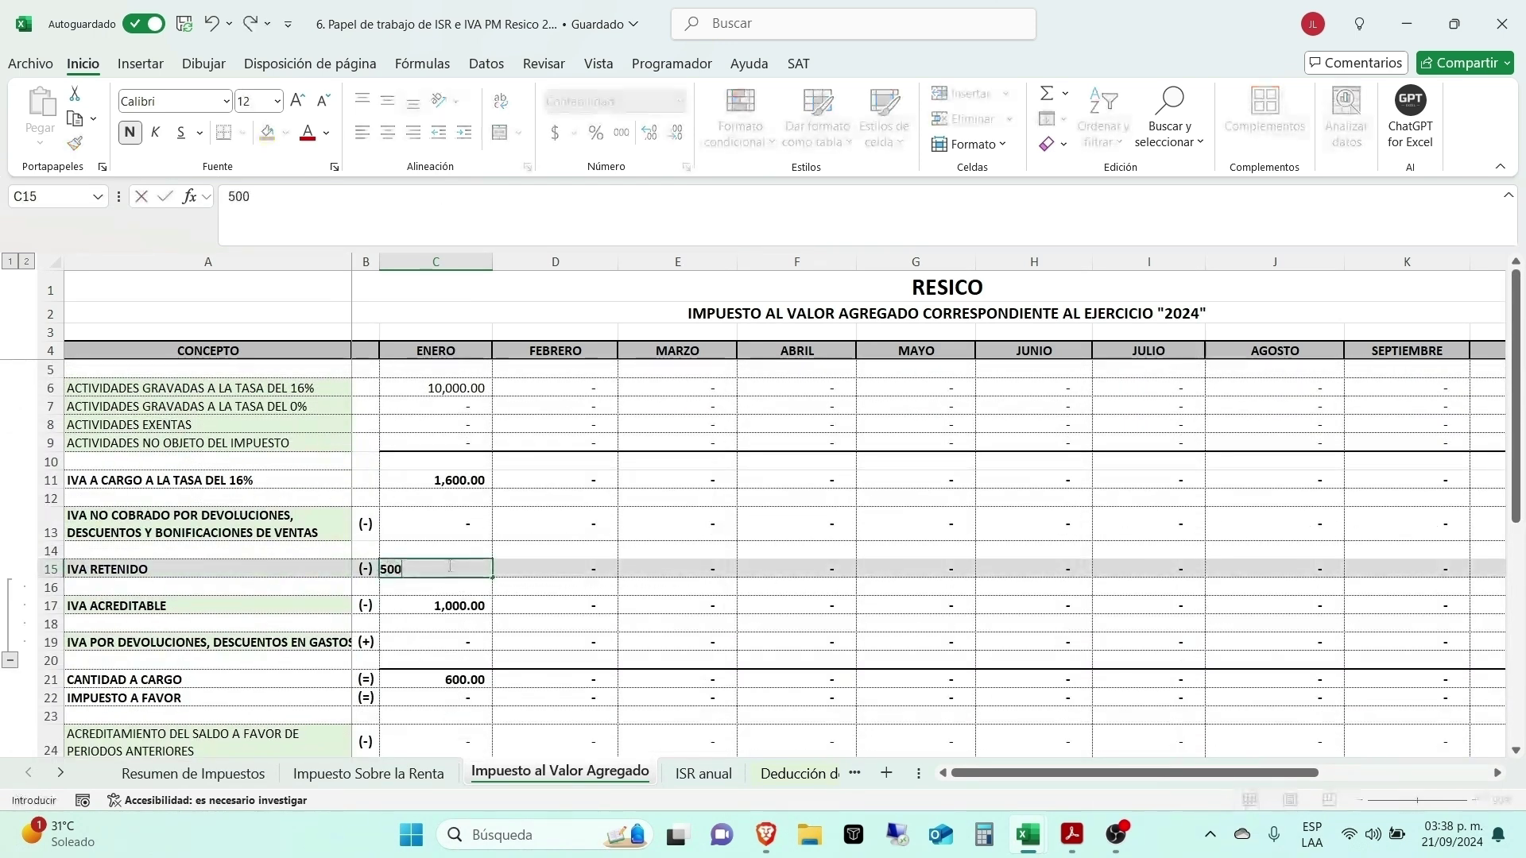
pyautogui.press('Return')
# Step: Review how January's VAT flows through TOTAL DE CONTRIBUCIONES in C30 to IVA A PAGAR in C35
pyautogui.scroll(-5, 470, 548)
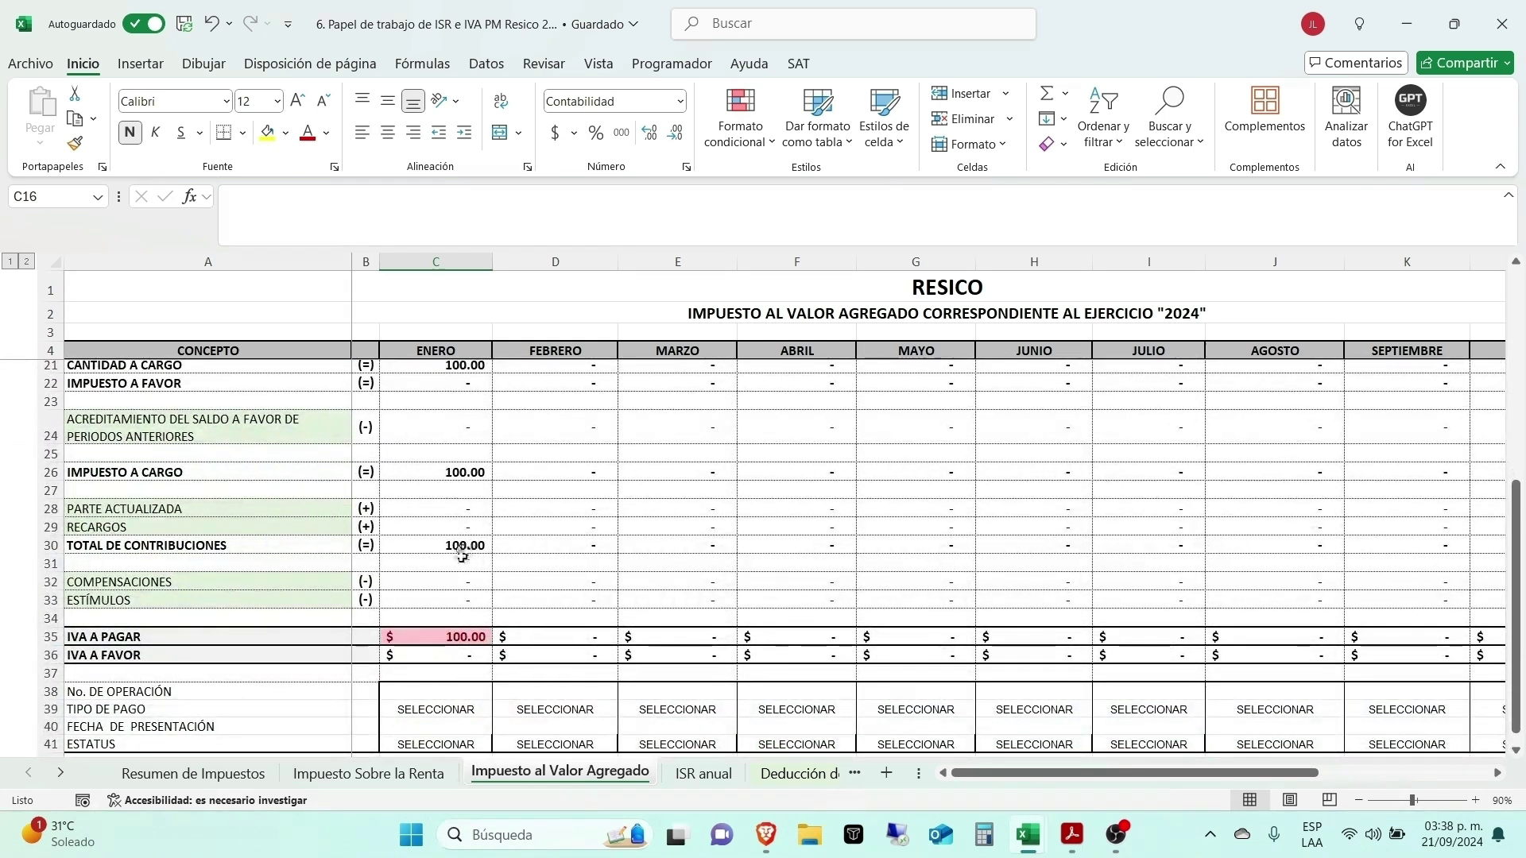
pyautogui.scroll(-4, 450, 433)
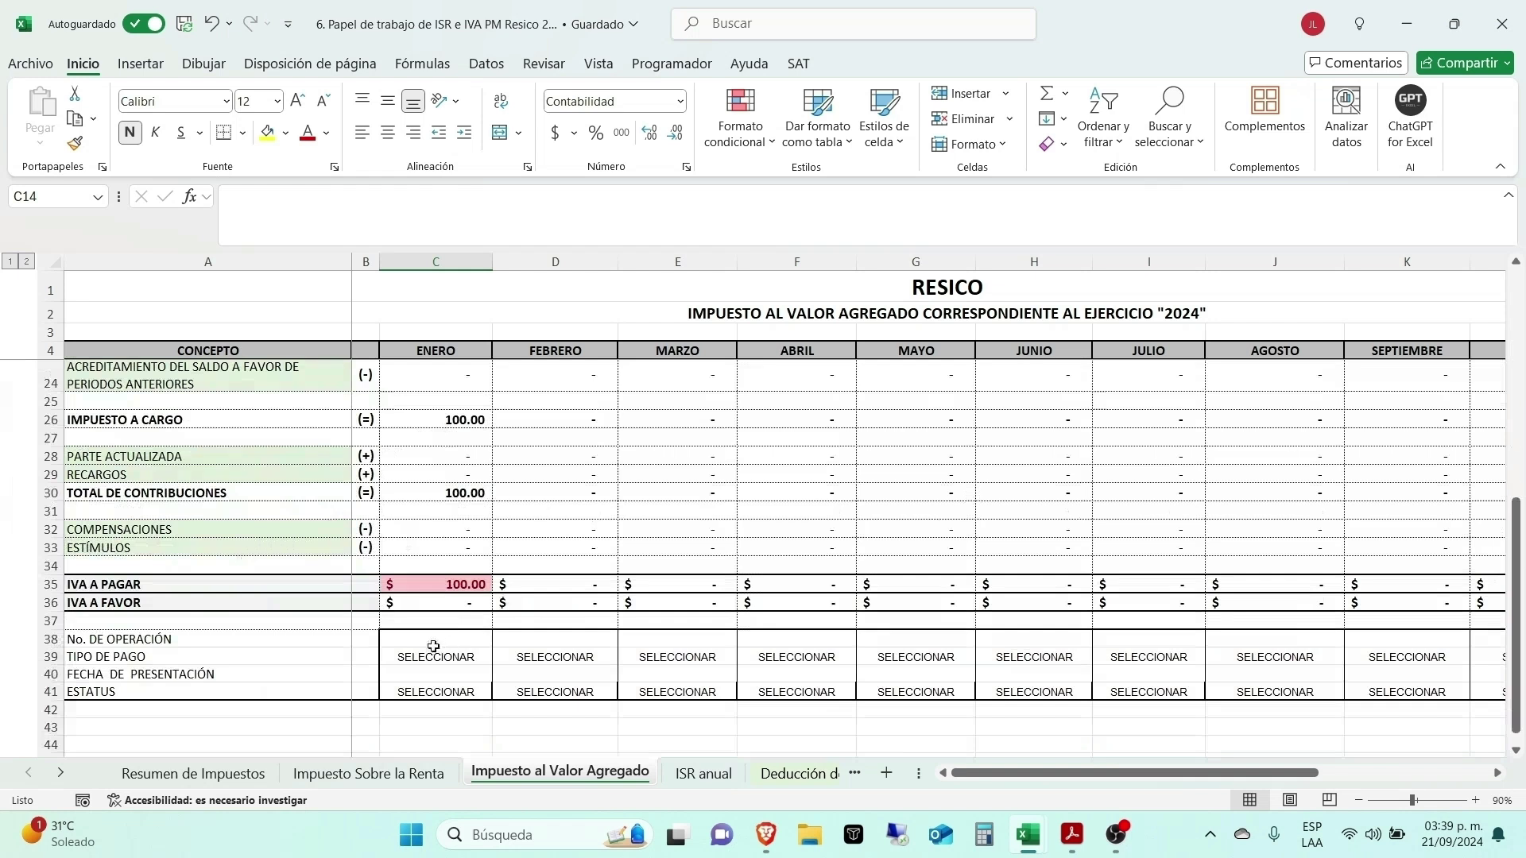
pyautogui.click(461, 584)
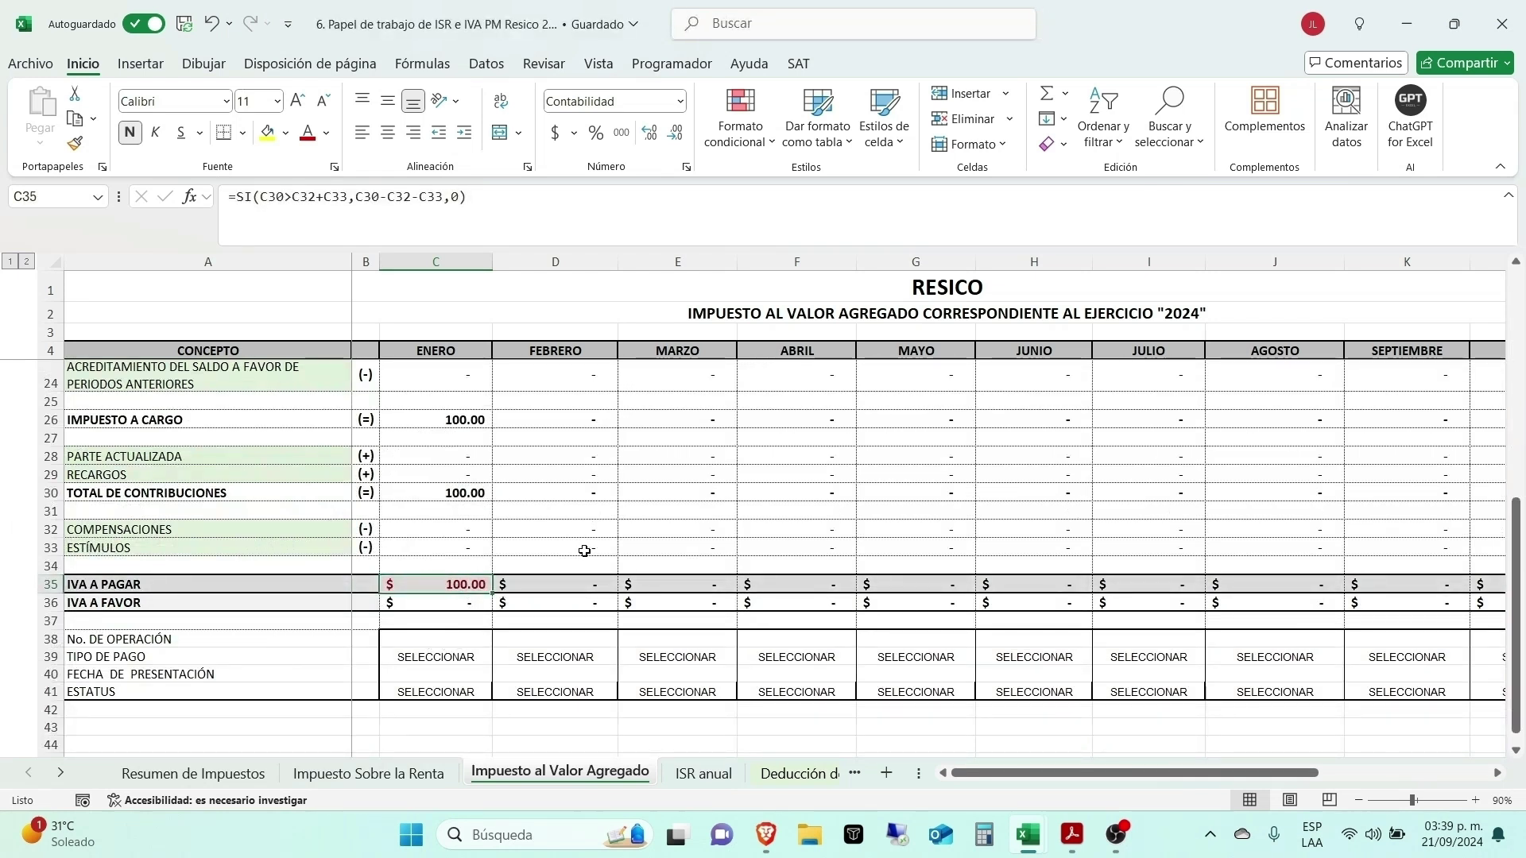
# Step: On the Impuesto Sobre la Renta sheet, review the filing rows A64:A67 and January's cells C64:C66
pyautogui.click(421, 771)
pyautogui.scroll(-16, 382, 627)
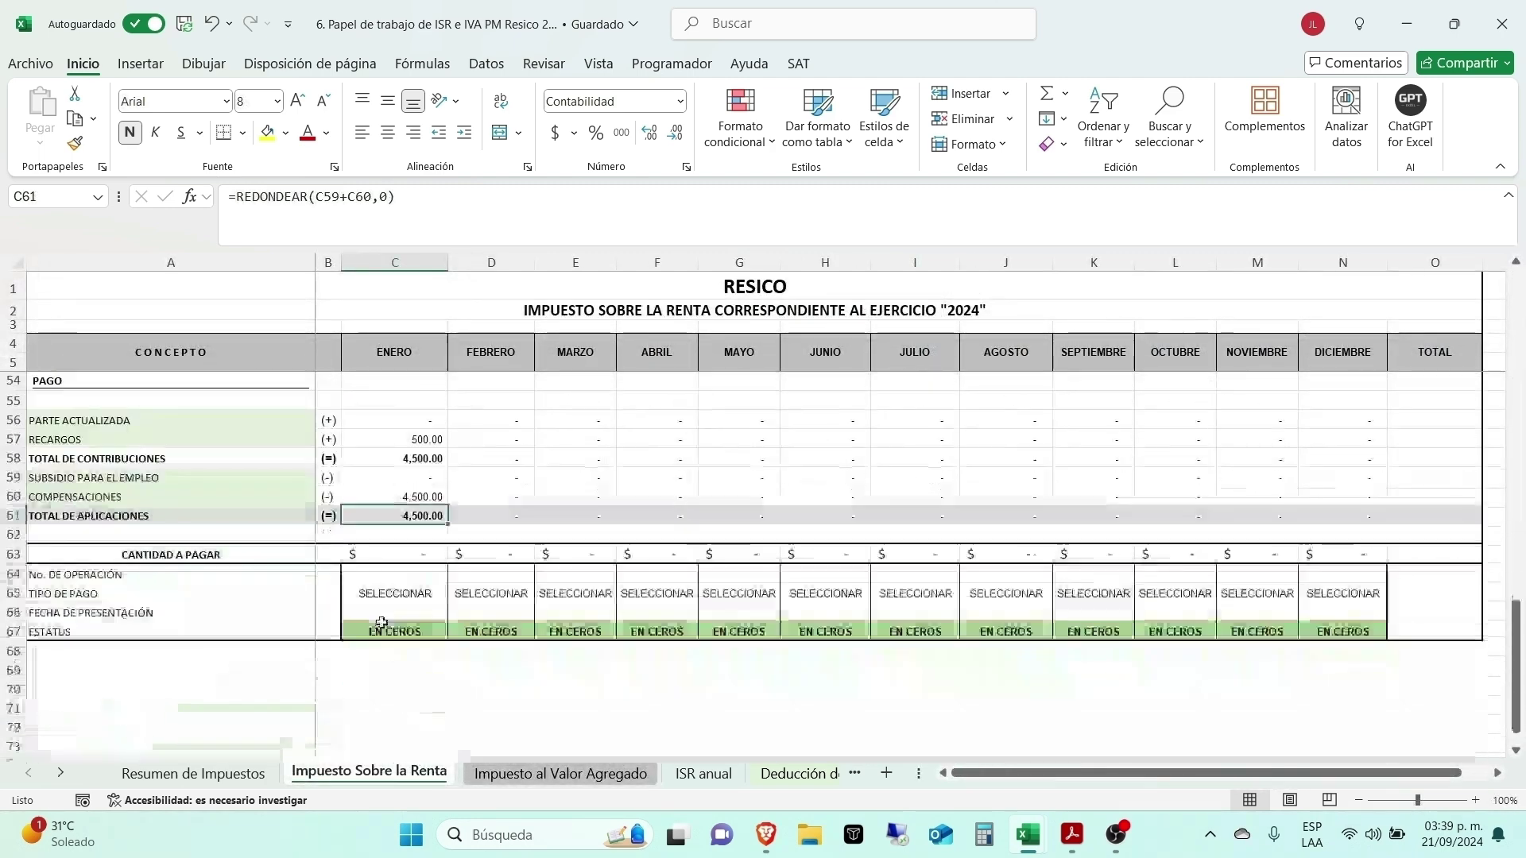
pyautogui.moveTo(200, 574); pyautogui.dragTo(194, 643)
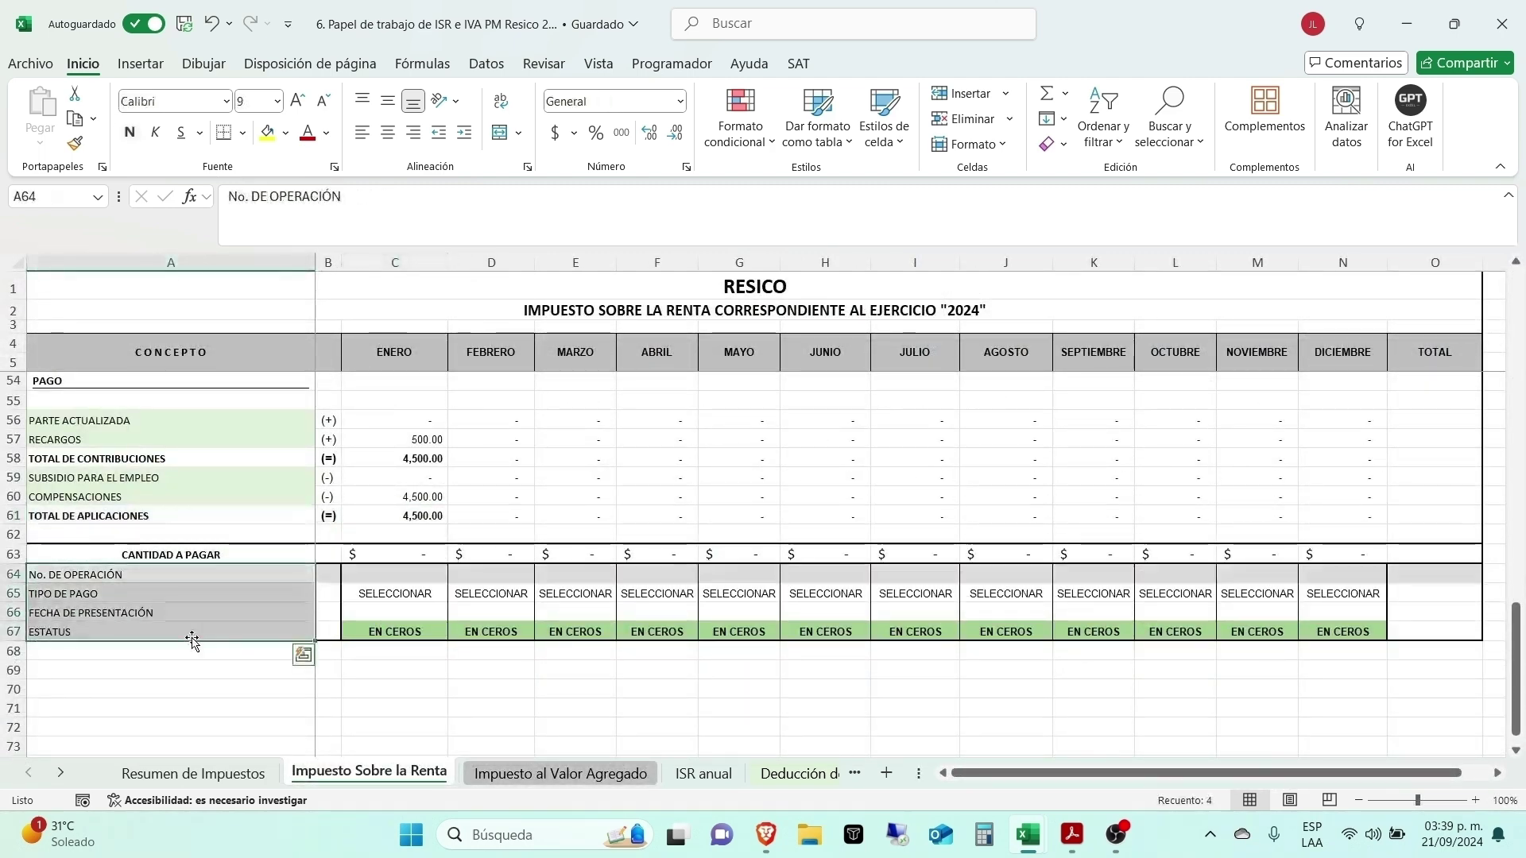
pyautogui.click(417, 572)
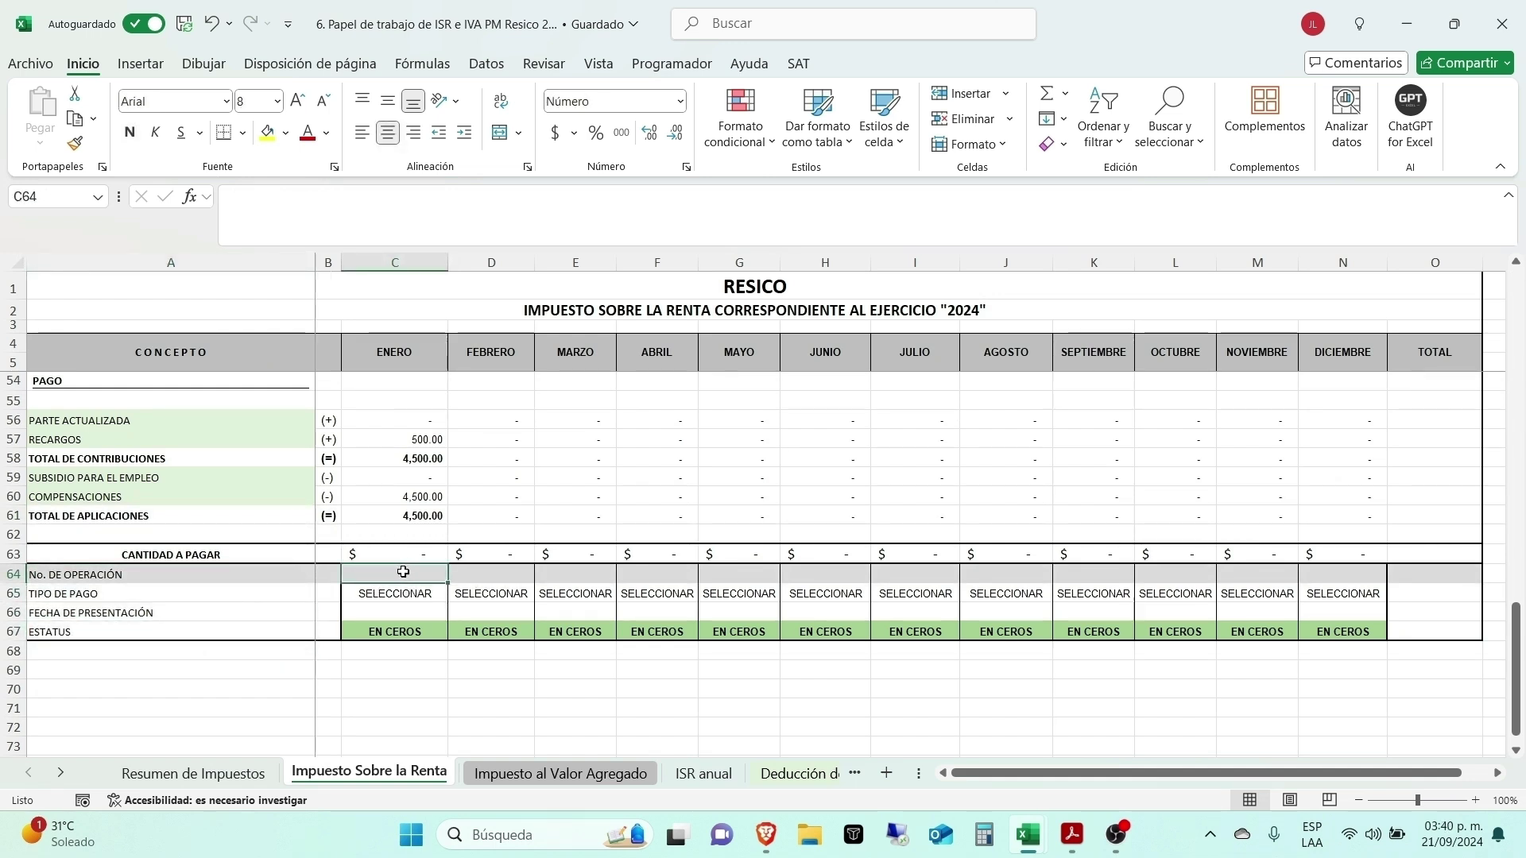
pyautogui.click(359, 591)
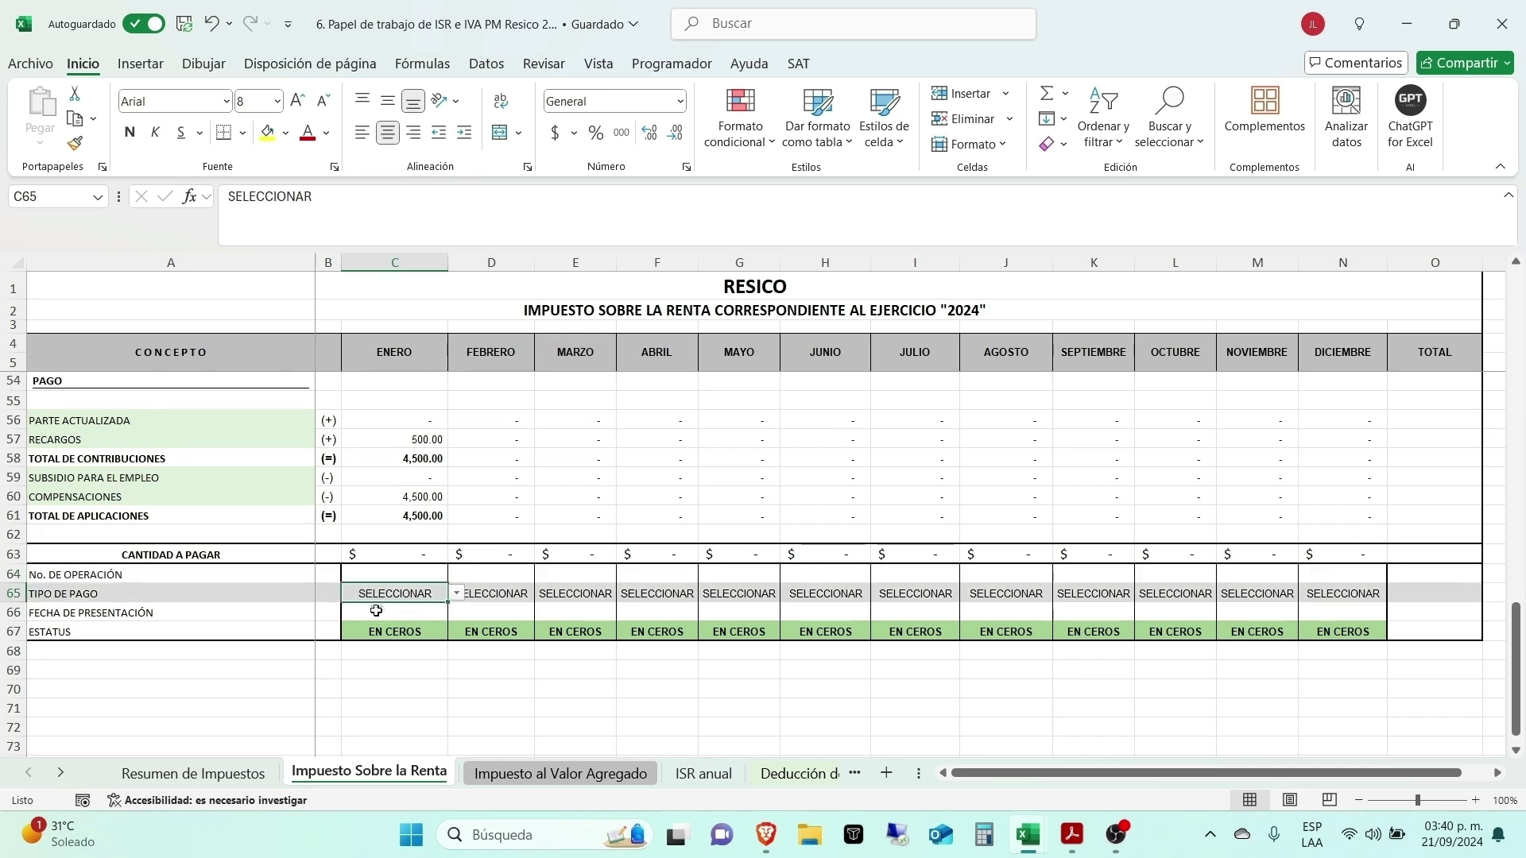
pyautogui.click(376, 610)
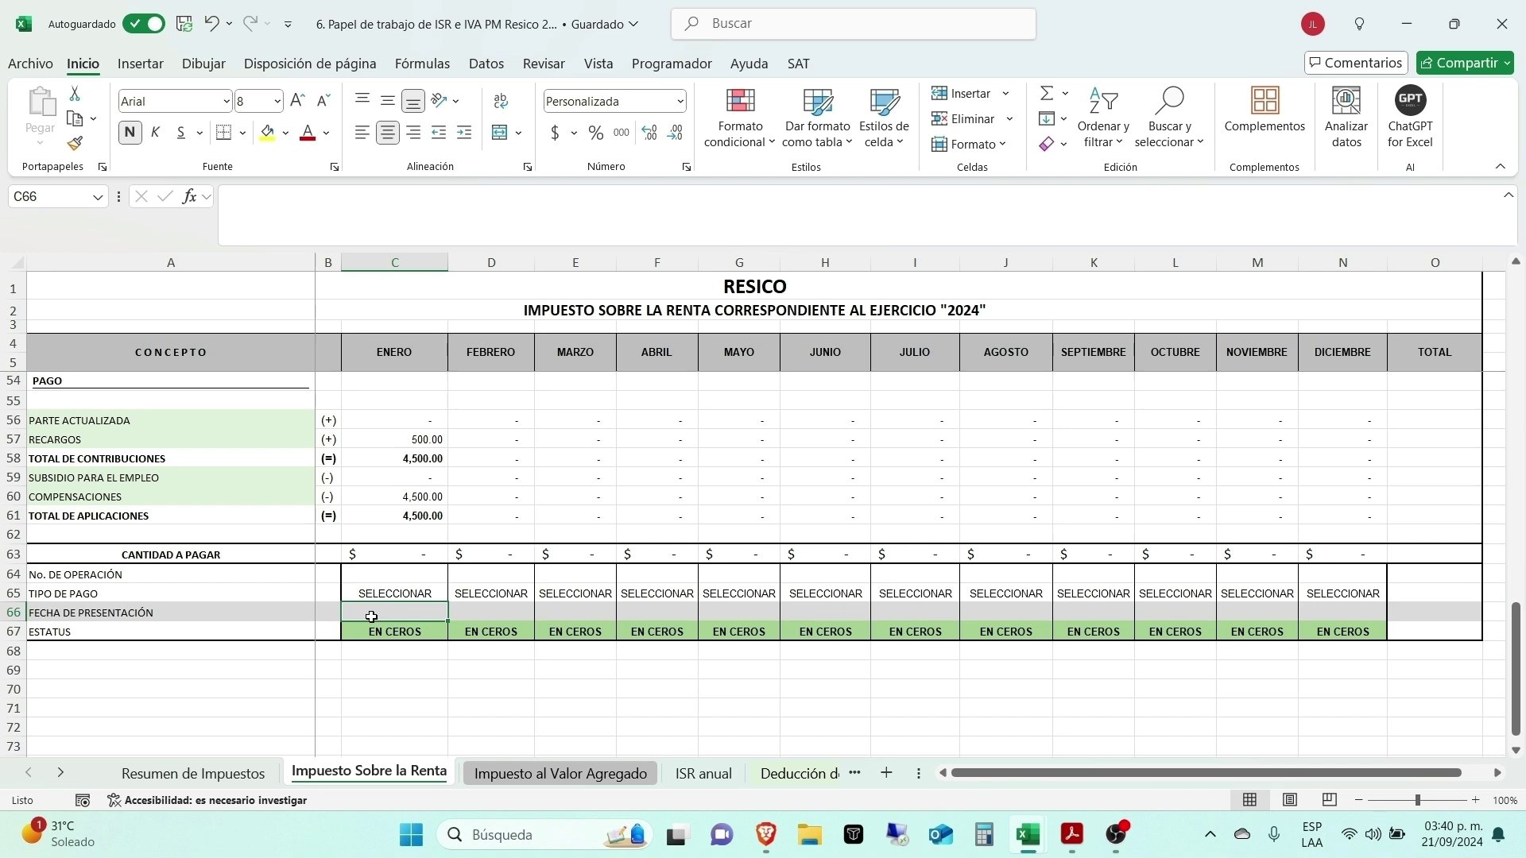
# Step: View the TIPO DE PAGO options for January in C65, between the No. DE OPERACIÓN and FECHA DE PRESENTACIÓN cells
pyautogui.click(372, 581)
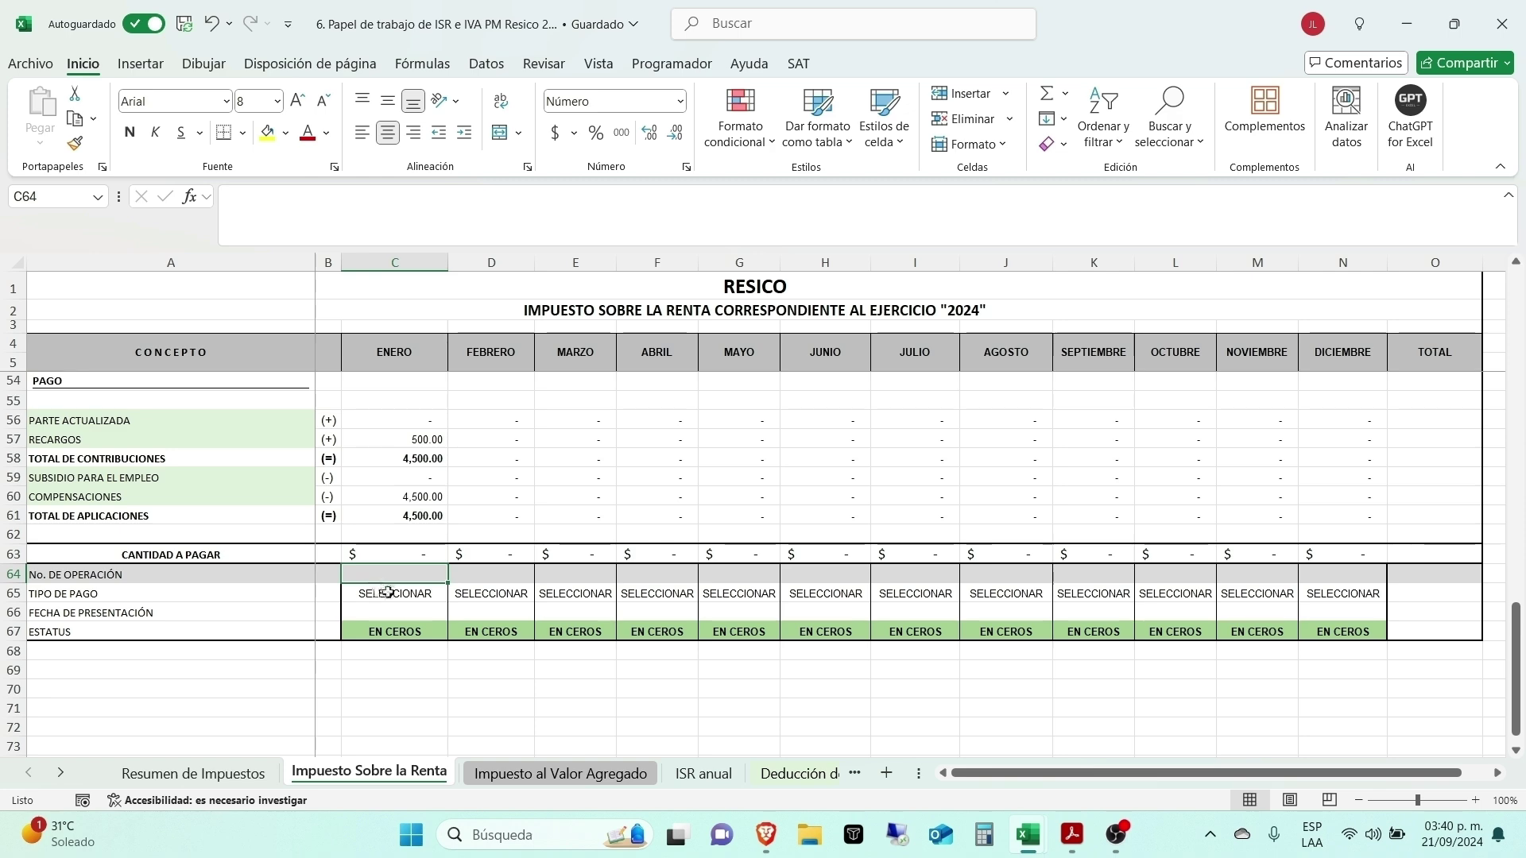
pyautogui.click(375, 594)
pyautogui.click(457, 596)
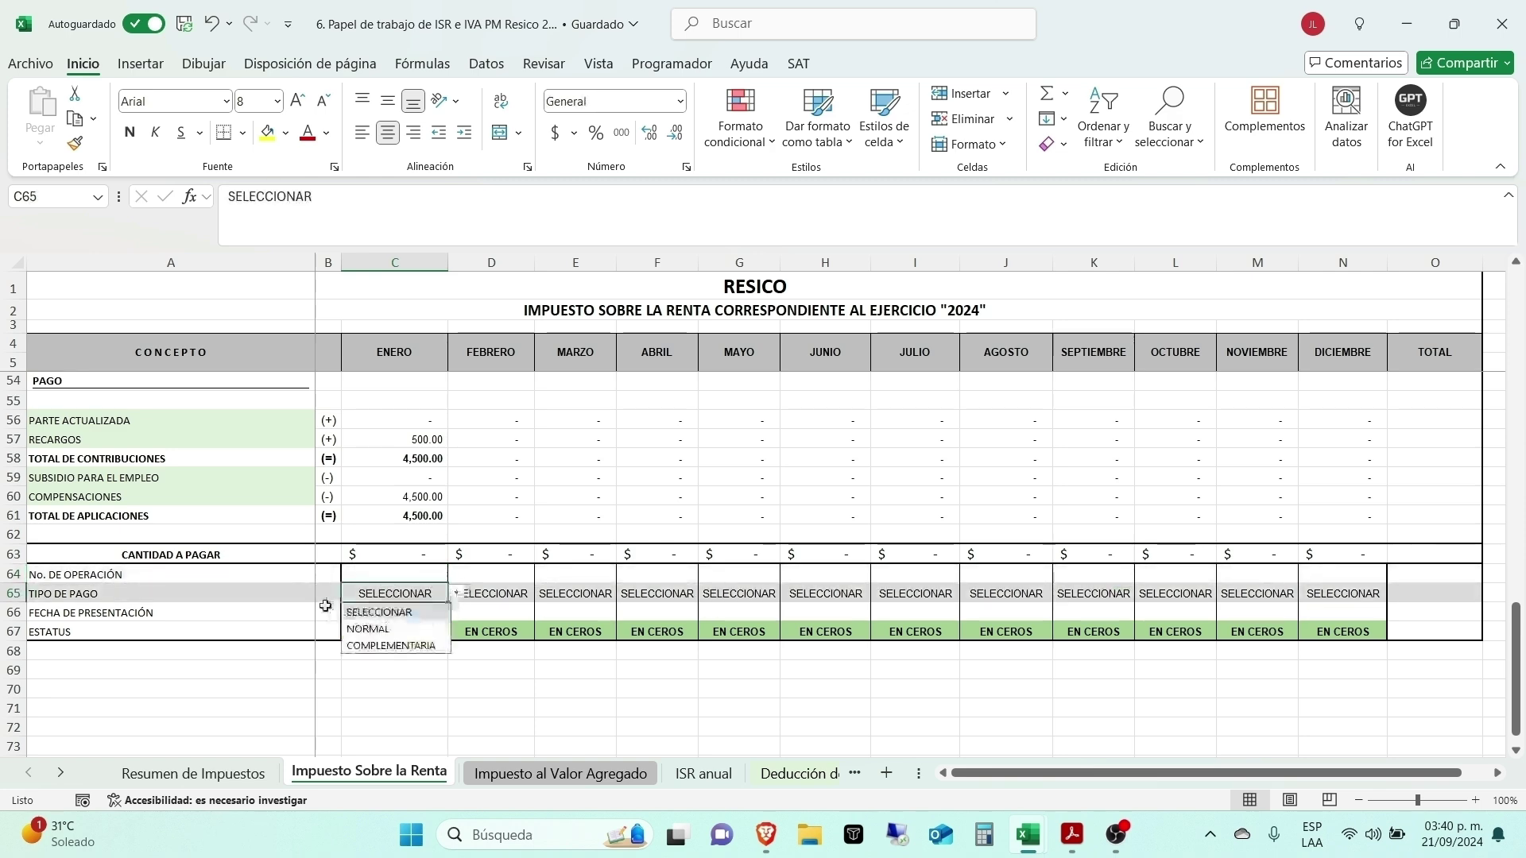
pyautogui.click(294, 606)
pyautogui.click(392, 608)
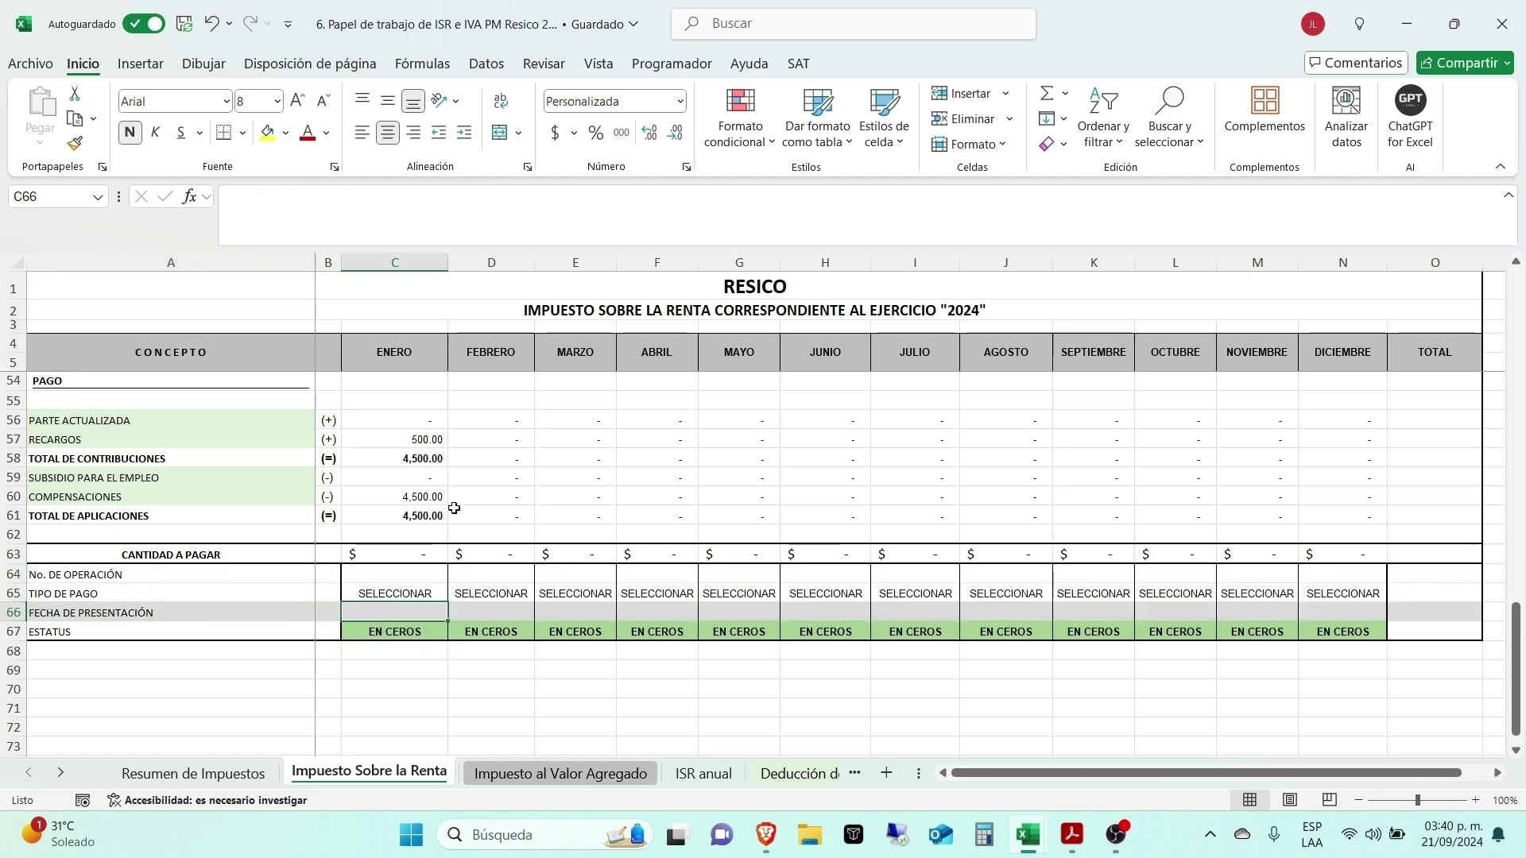
# Step: View the payment section of Impuesto al Valor Agregado and return to the DETERMINACIÓN section of Impuesto Sobre la Renta
pyautogui.scroll(7, 454, 509)
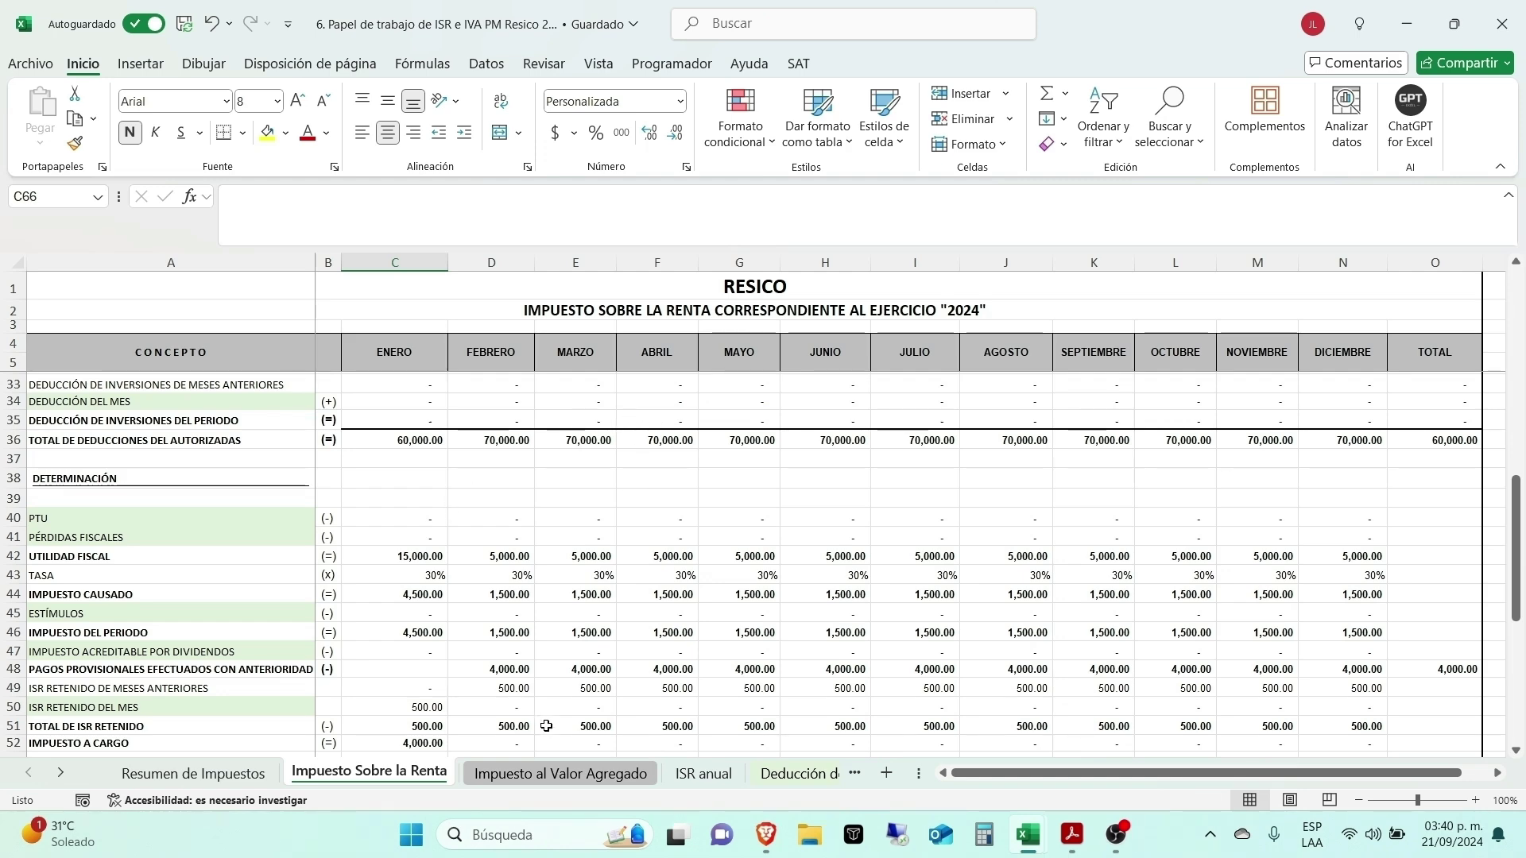
pyautogui.click(555, 772)
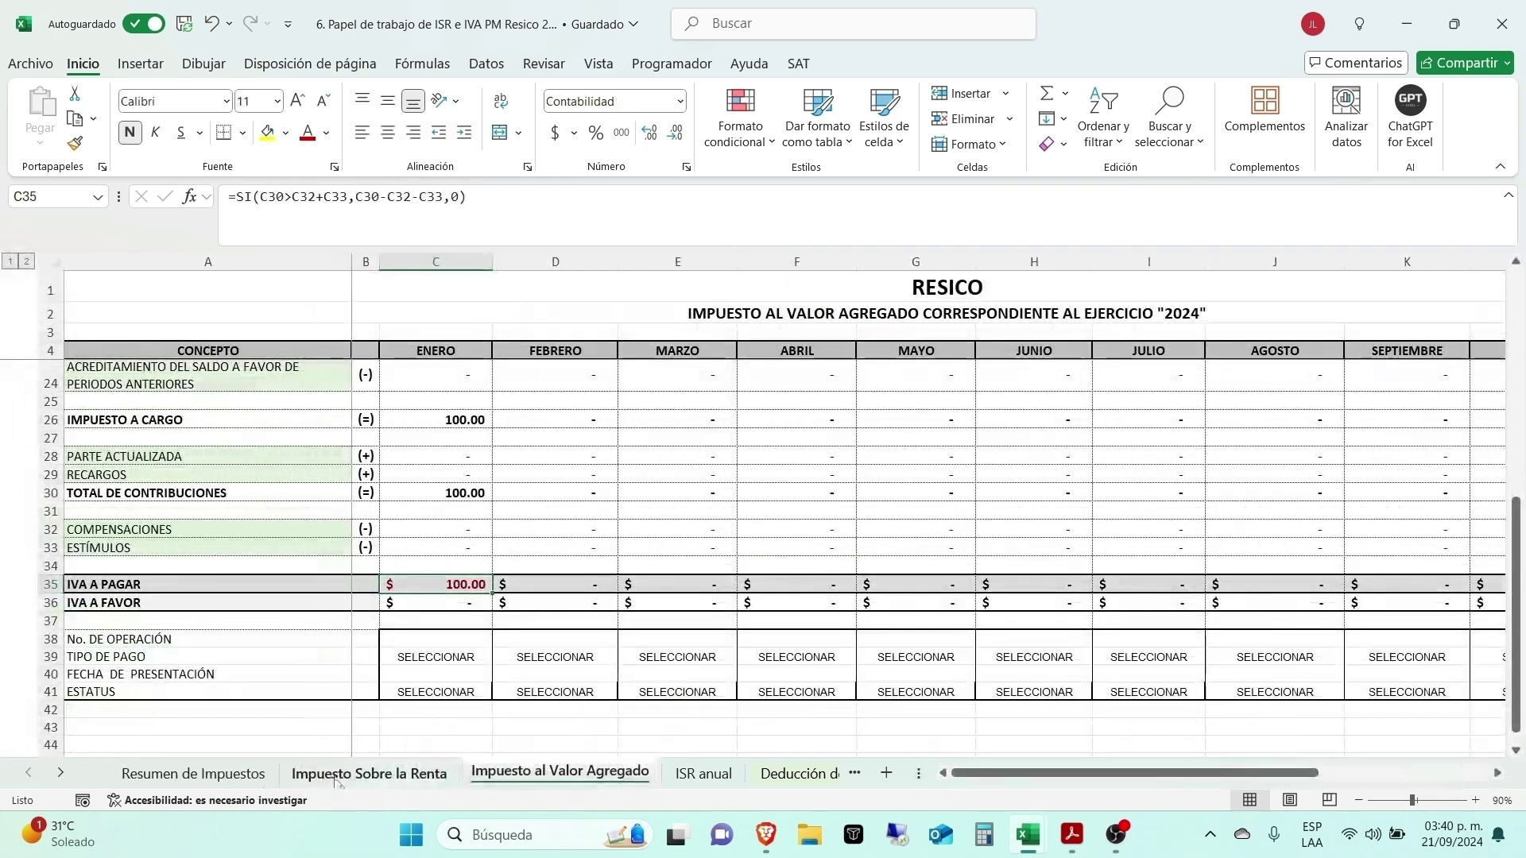
pyautogui.click(335, 777)
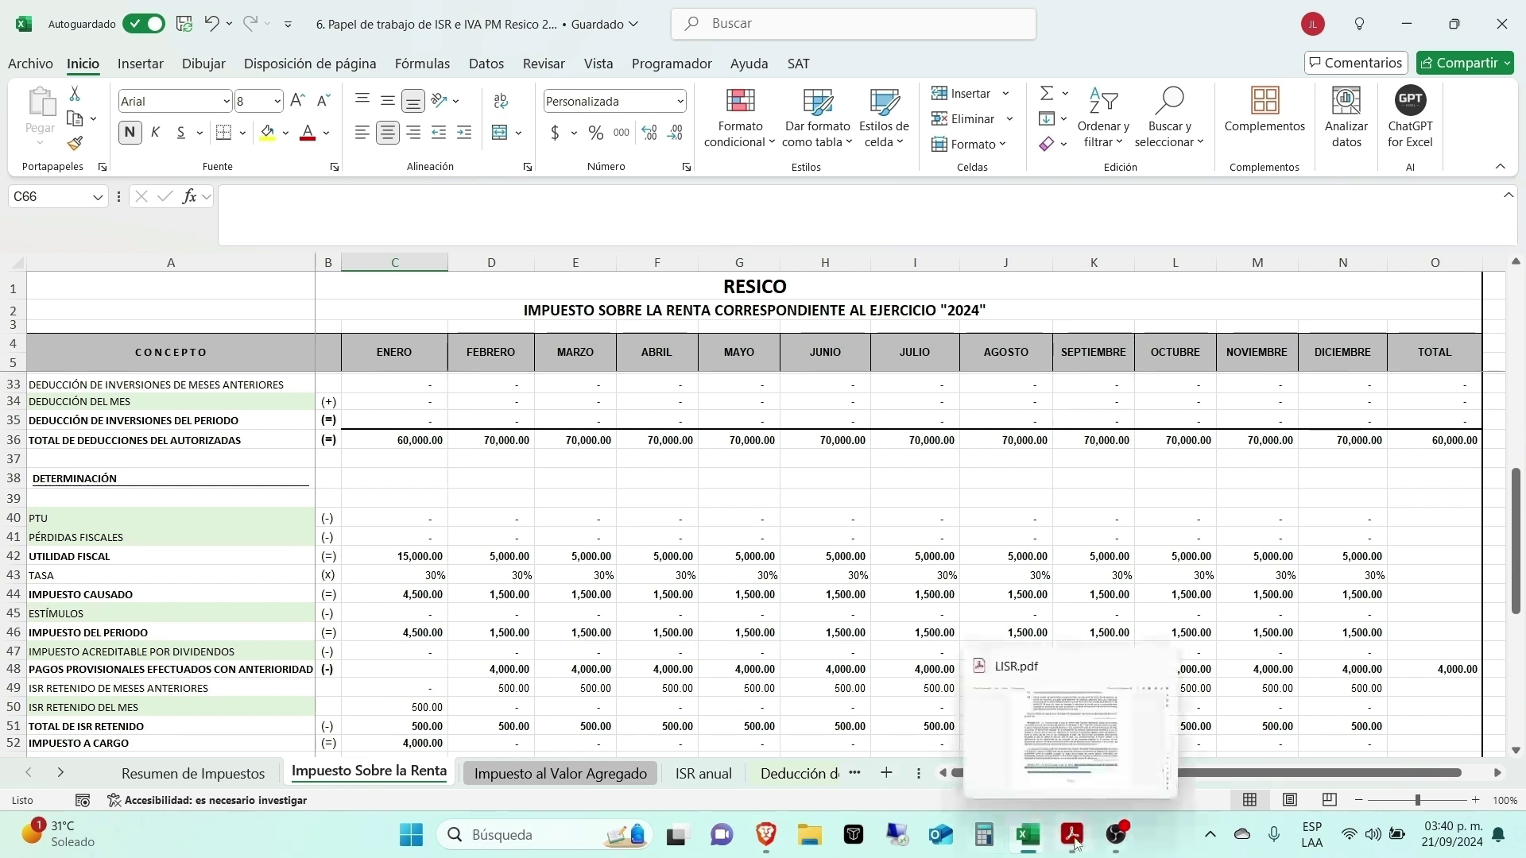
pyautogui.click(491, 492)
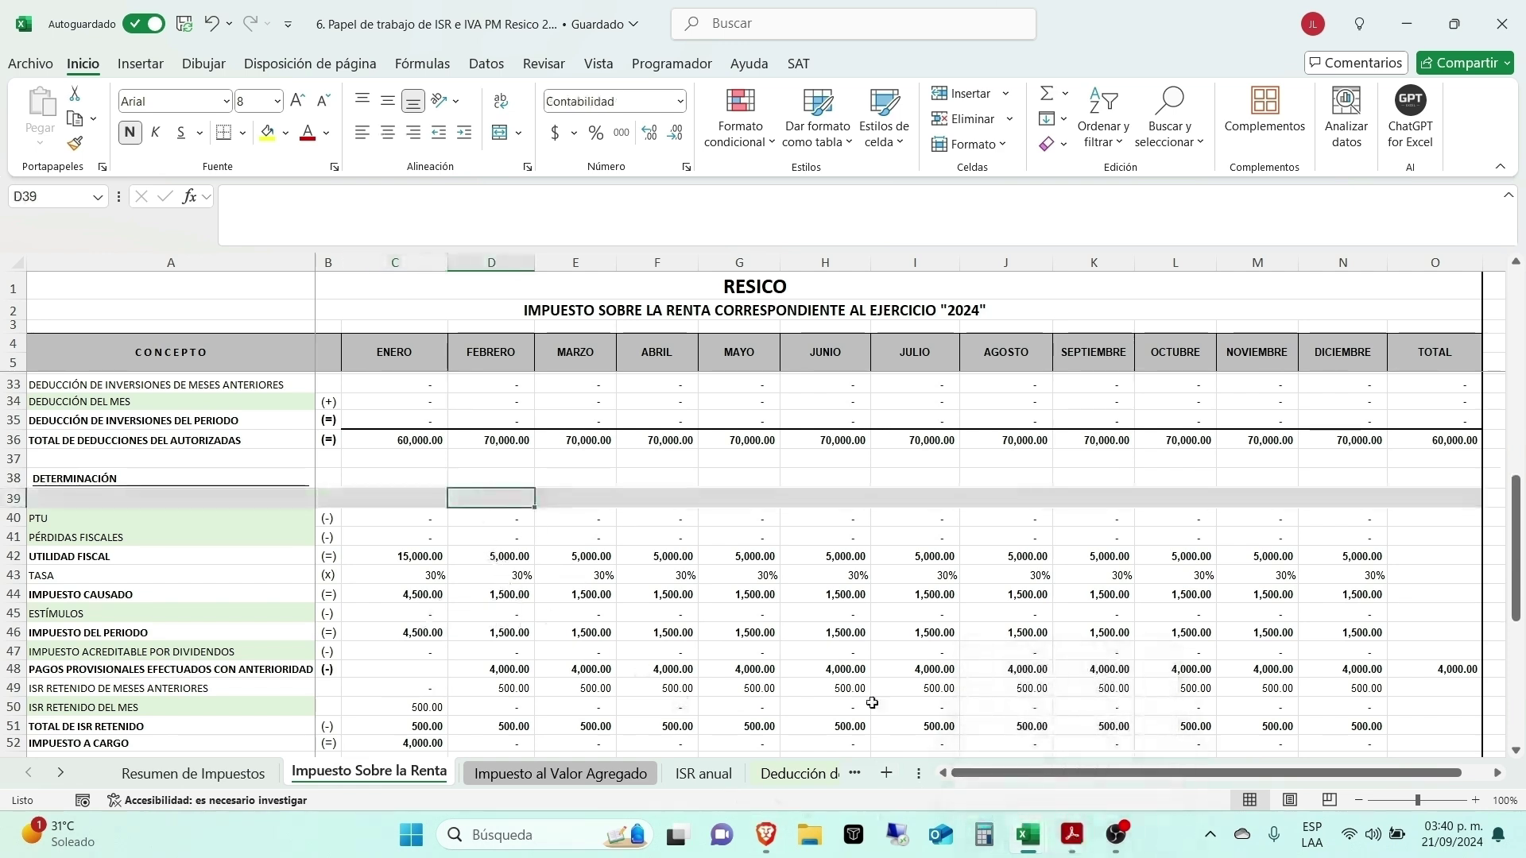
# Step: Switch to the other ISR e IVA working paper, maximize its window and show the Impuesto Sobre la Renta sheet
pyautogui.moveTo(1034, 851)
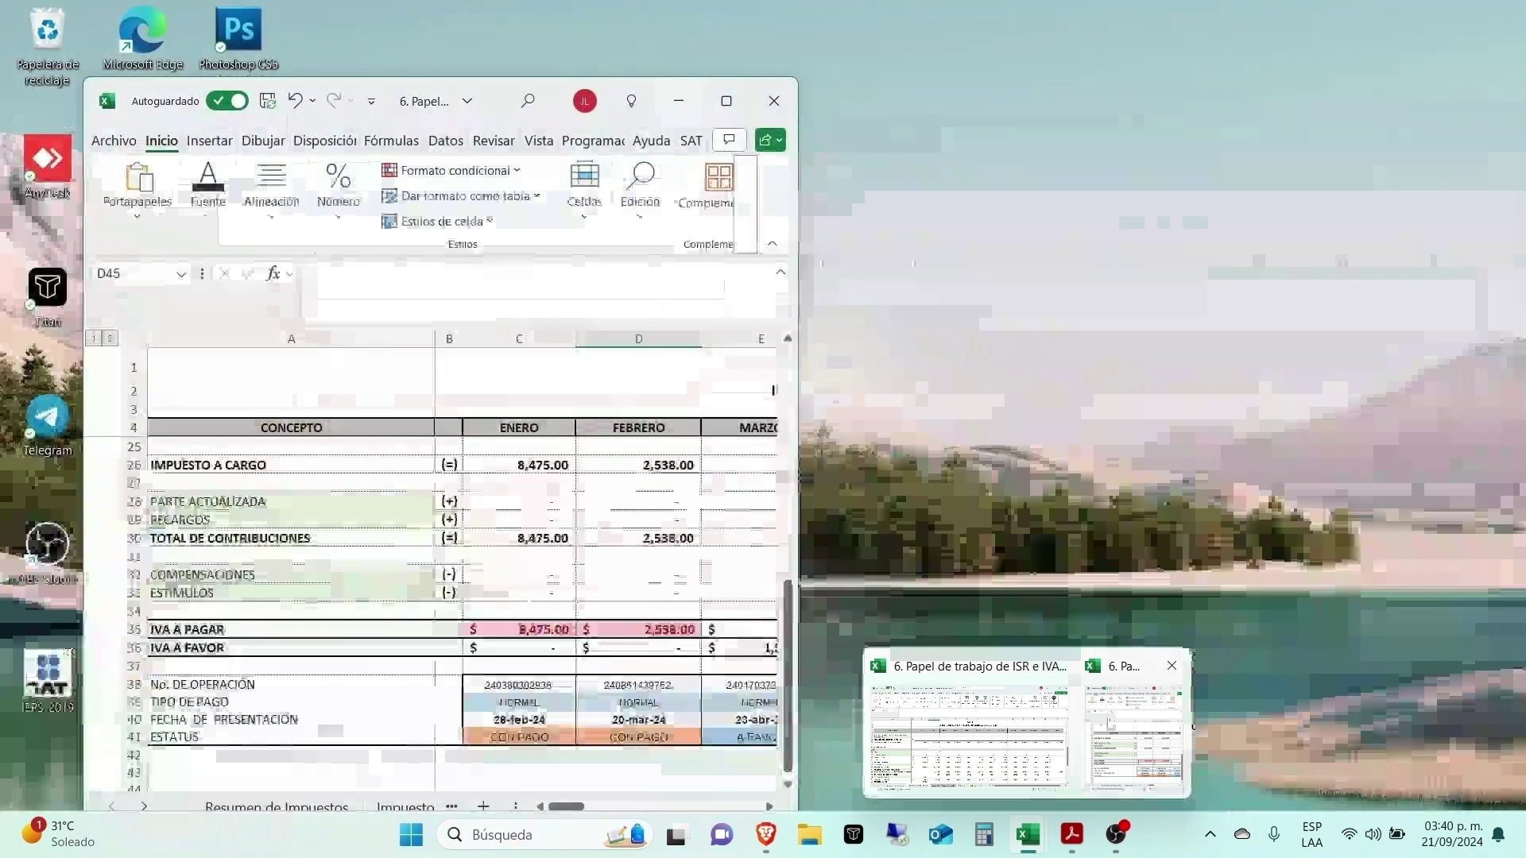
pyautogui.click(1134, 735)
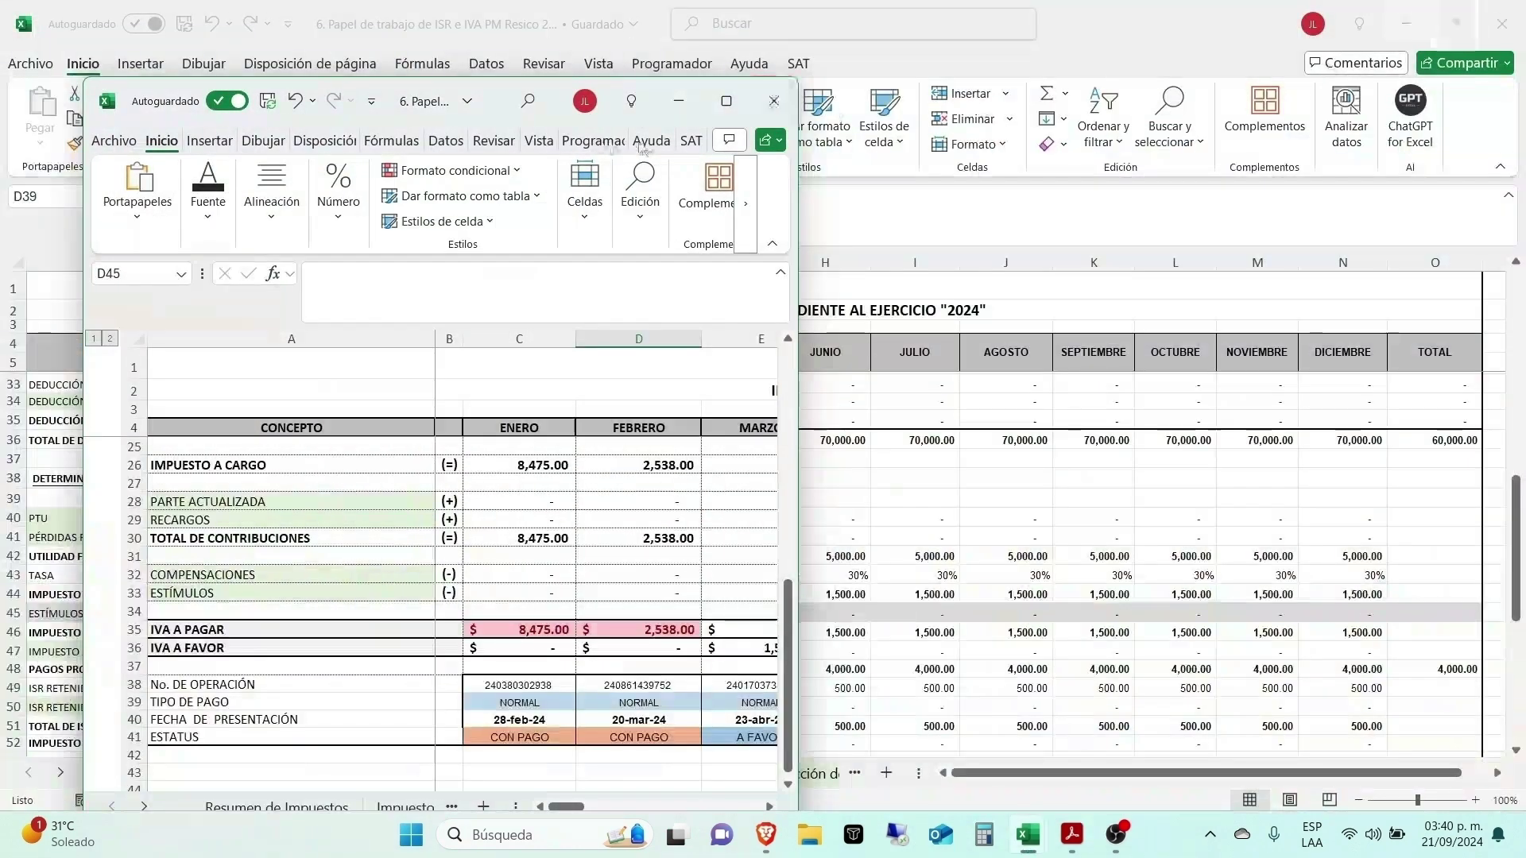
pyautogui.click(726, 101)
pyautogui.hotkey('ctrl', 'pageup')
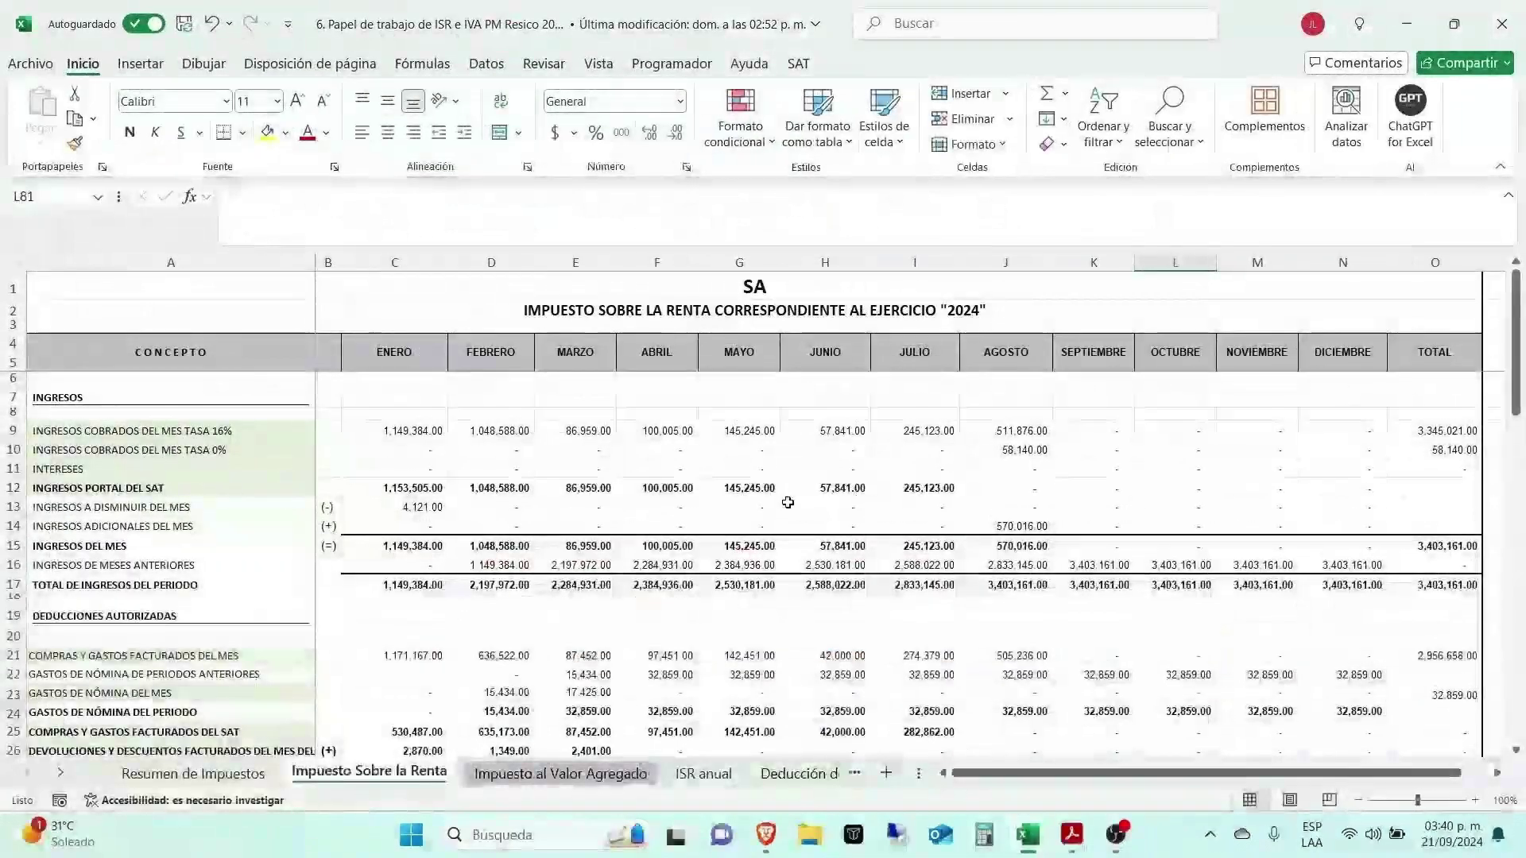
# Step: Review August's collected income at 16% and 0% in J9:J10 and the INGRESOS PORTAL DEL SAT cell J12
pyautogui.click(1003, 412)
pyautogui.moveTo(1002, 433); pyautogui.dragTo(1007, 450)
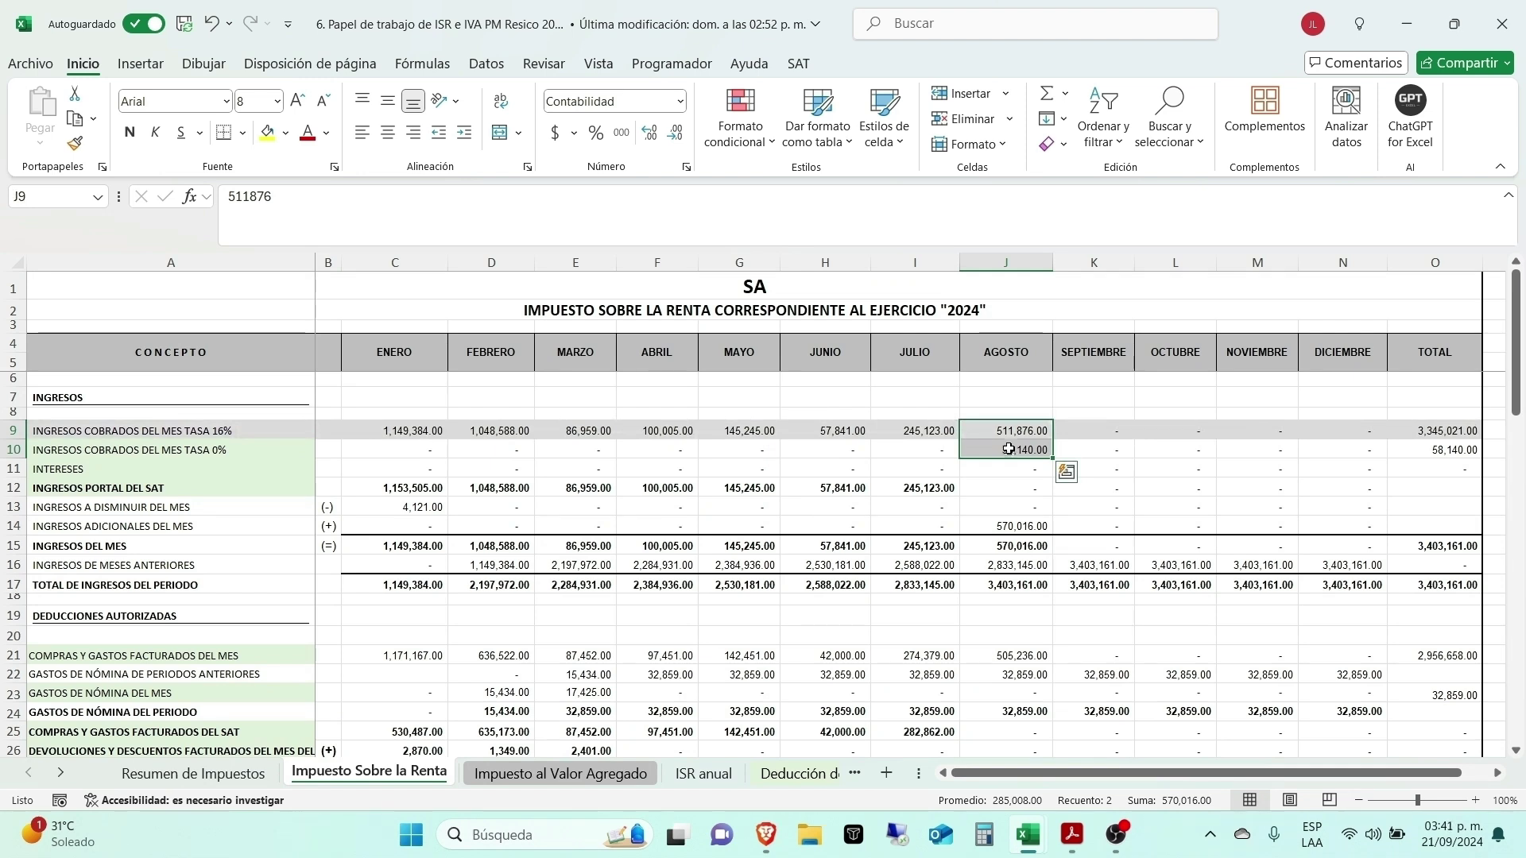
pyautogui.click(1001, 489)
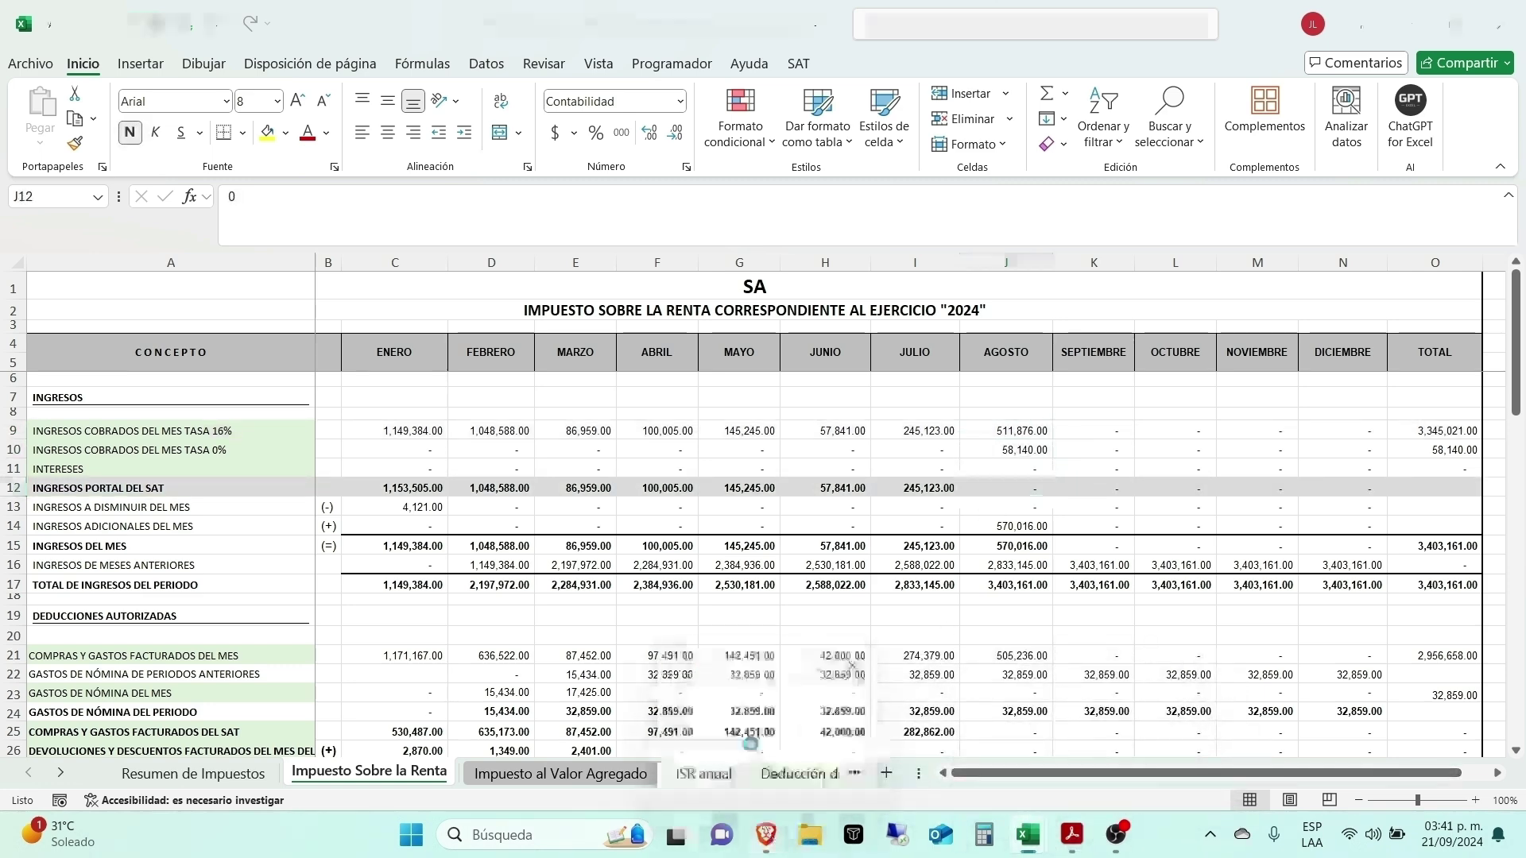
# Step: Switch to the browser, open the SAT portal's Declaraciones page for Empresas and expand the Régimen simplificado de confianza section
pyautogui.click(770, 840)
pyautogui.scroll(3, 171, 207)
pyautogui.hotkey('alt', 'Left')
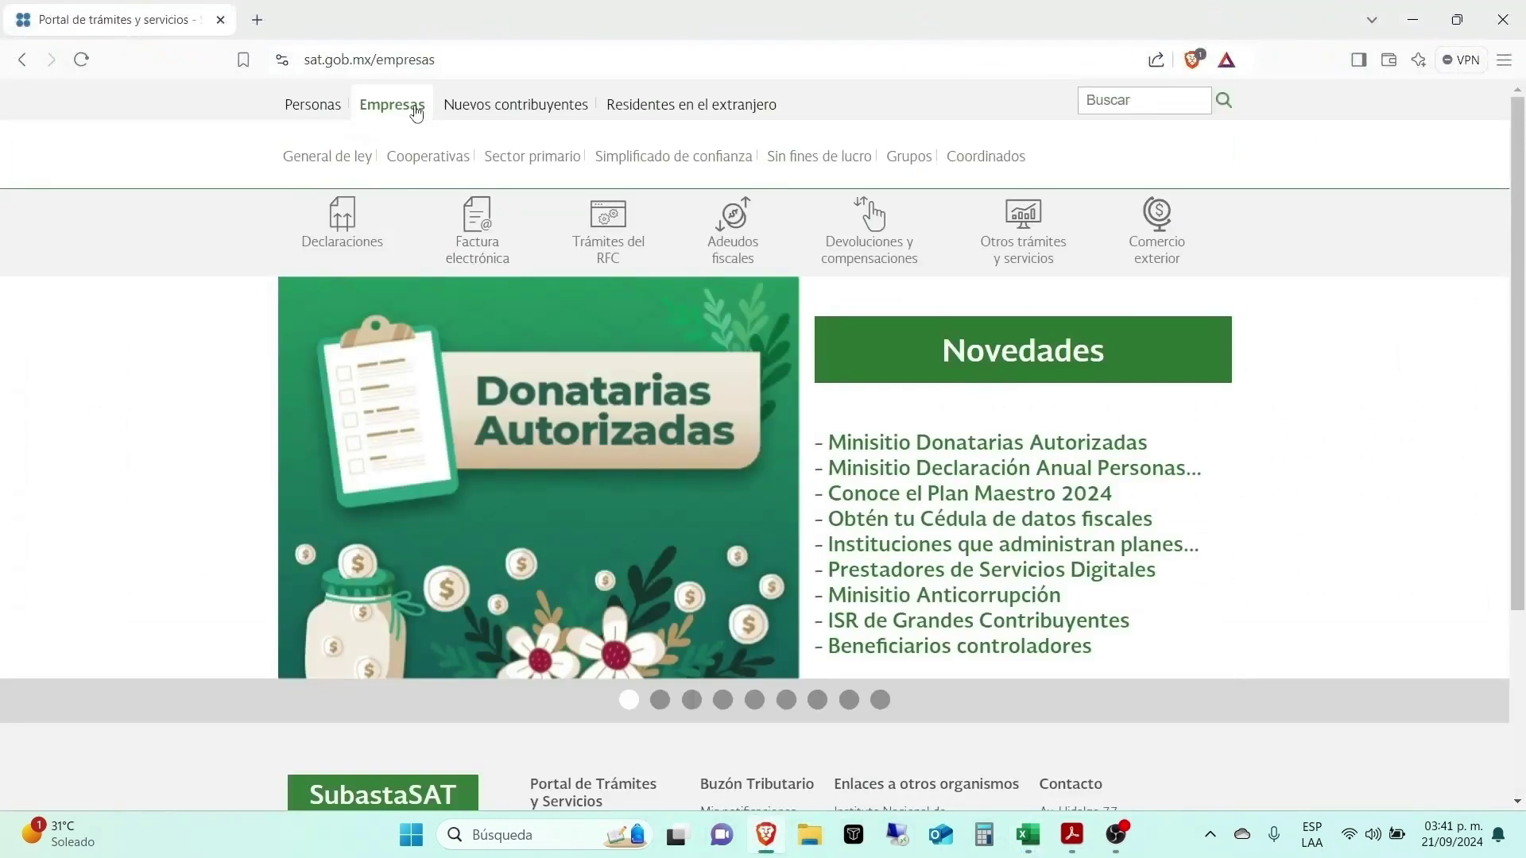
pyautogui.click(343, 237)
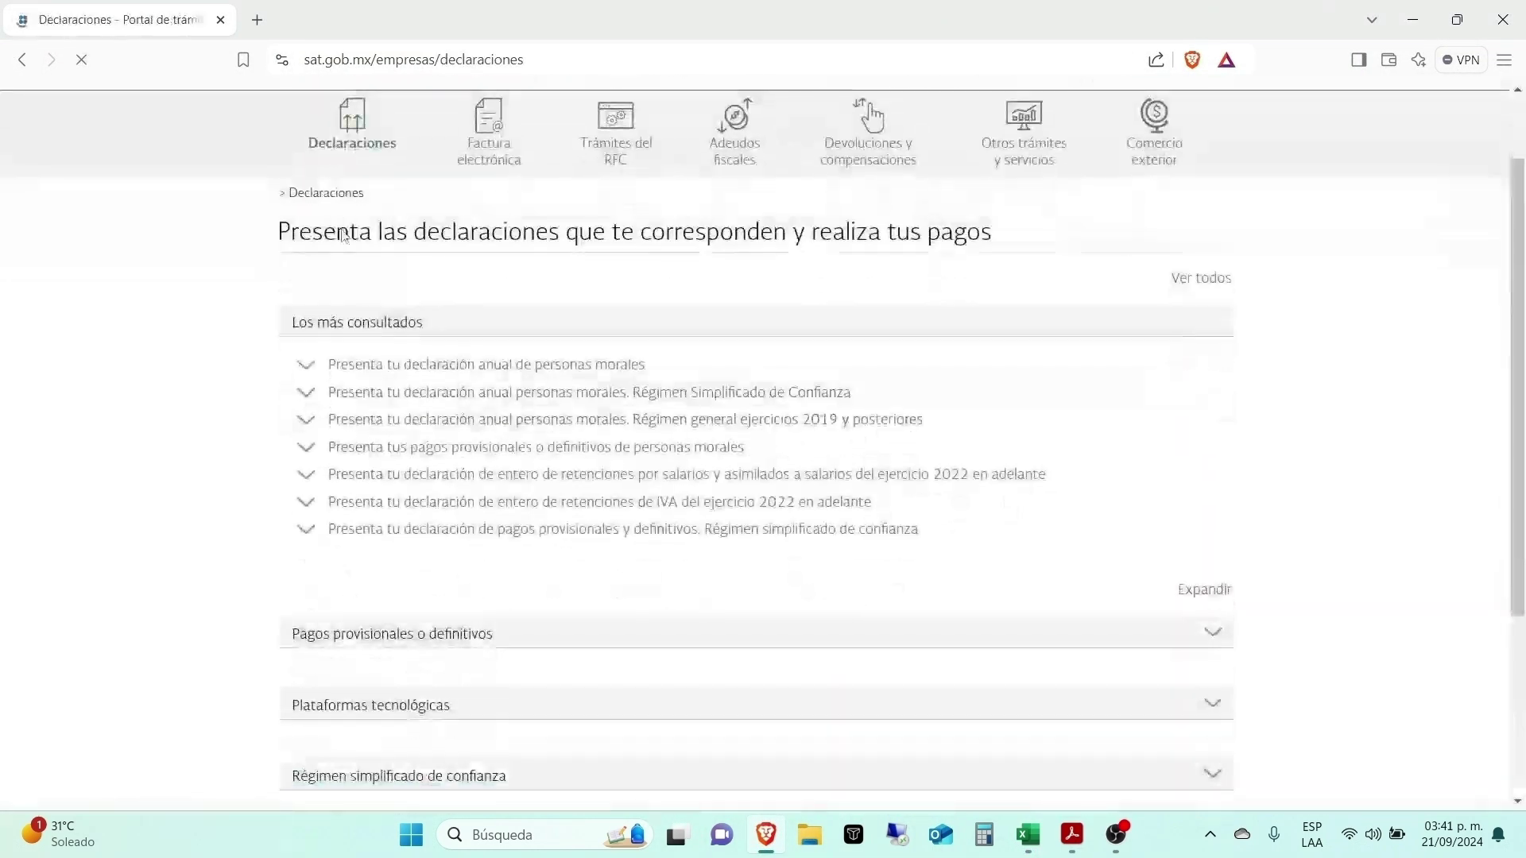
pyautogui.scroll(-3, 361, 493)
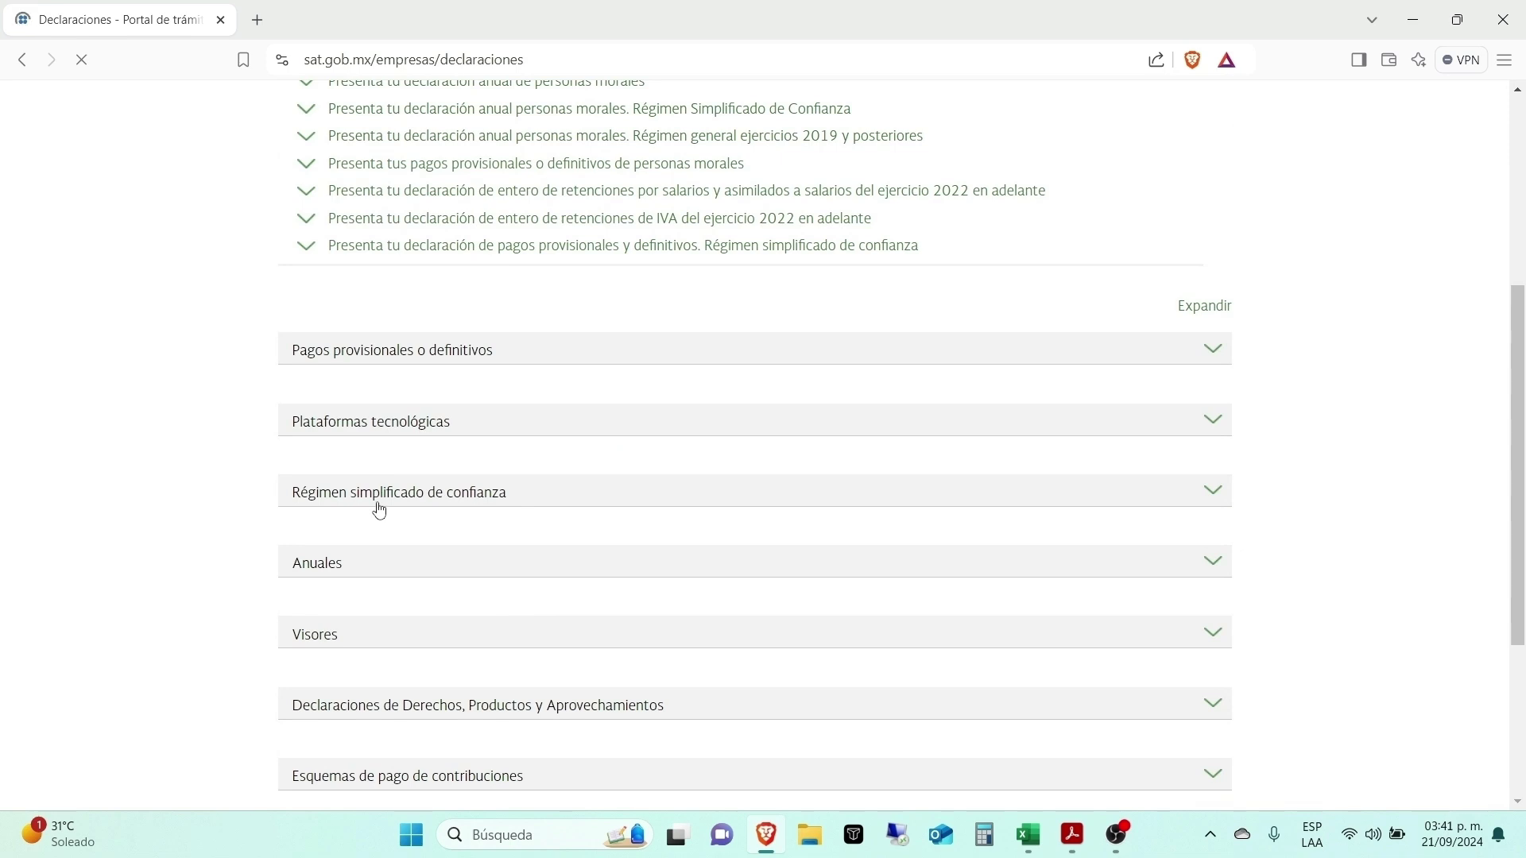
pyautogui.click(617, 493)
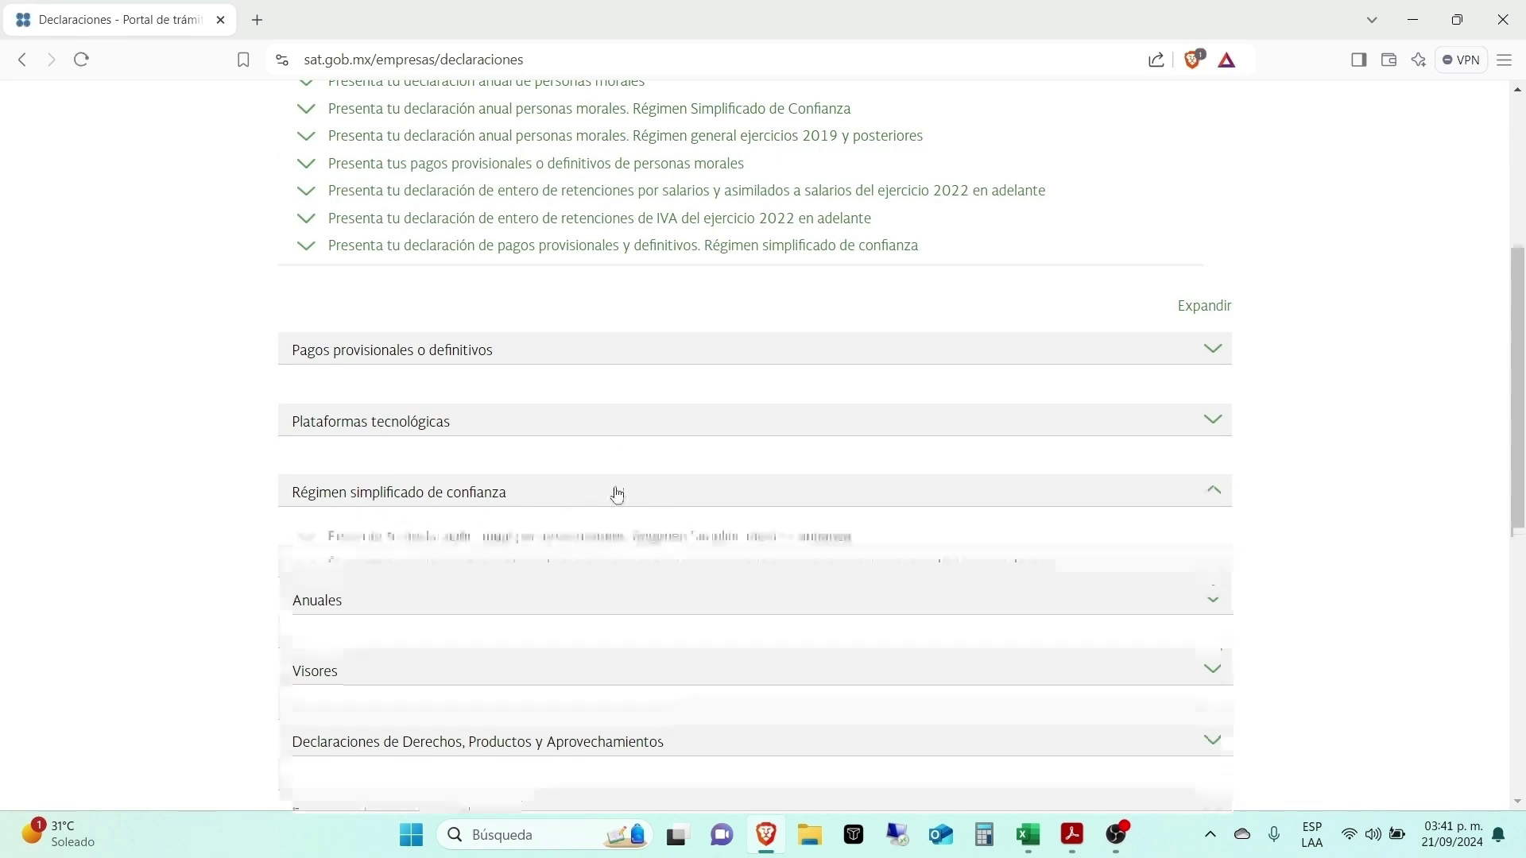
pyautogui.scroll(-1, 557, 491)
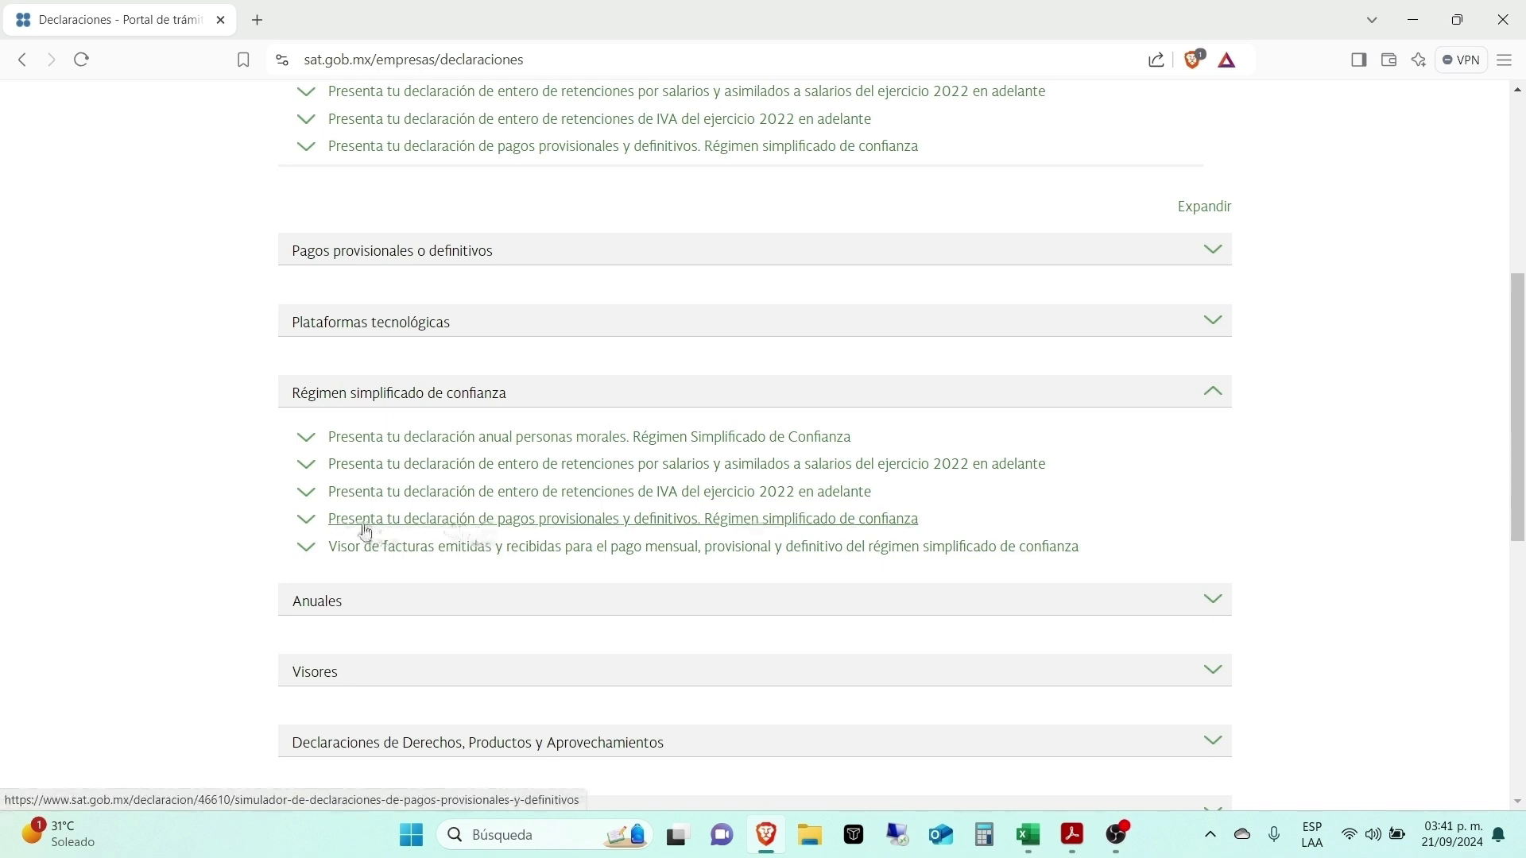
# Step: Access the Régimen simplificado de confianza provisional and definitive payments declaration and open the unfinished 2024 - Normal / Agosto form
pyautogui.click(591, 528)
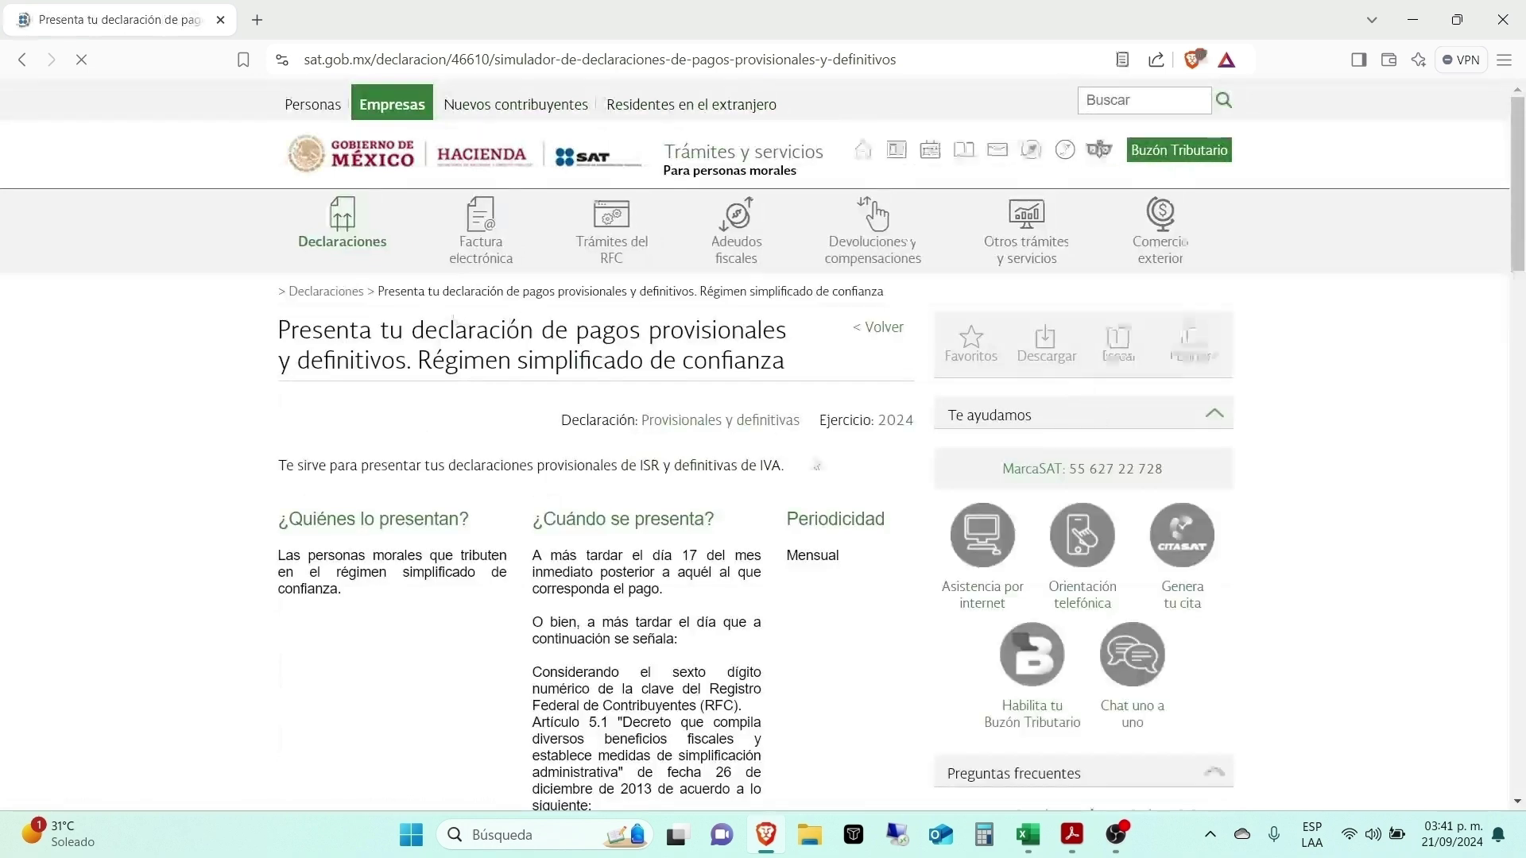
pyautogui.scroll(-10, 795, 477)
pyautogui.click(863, 545)
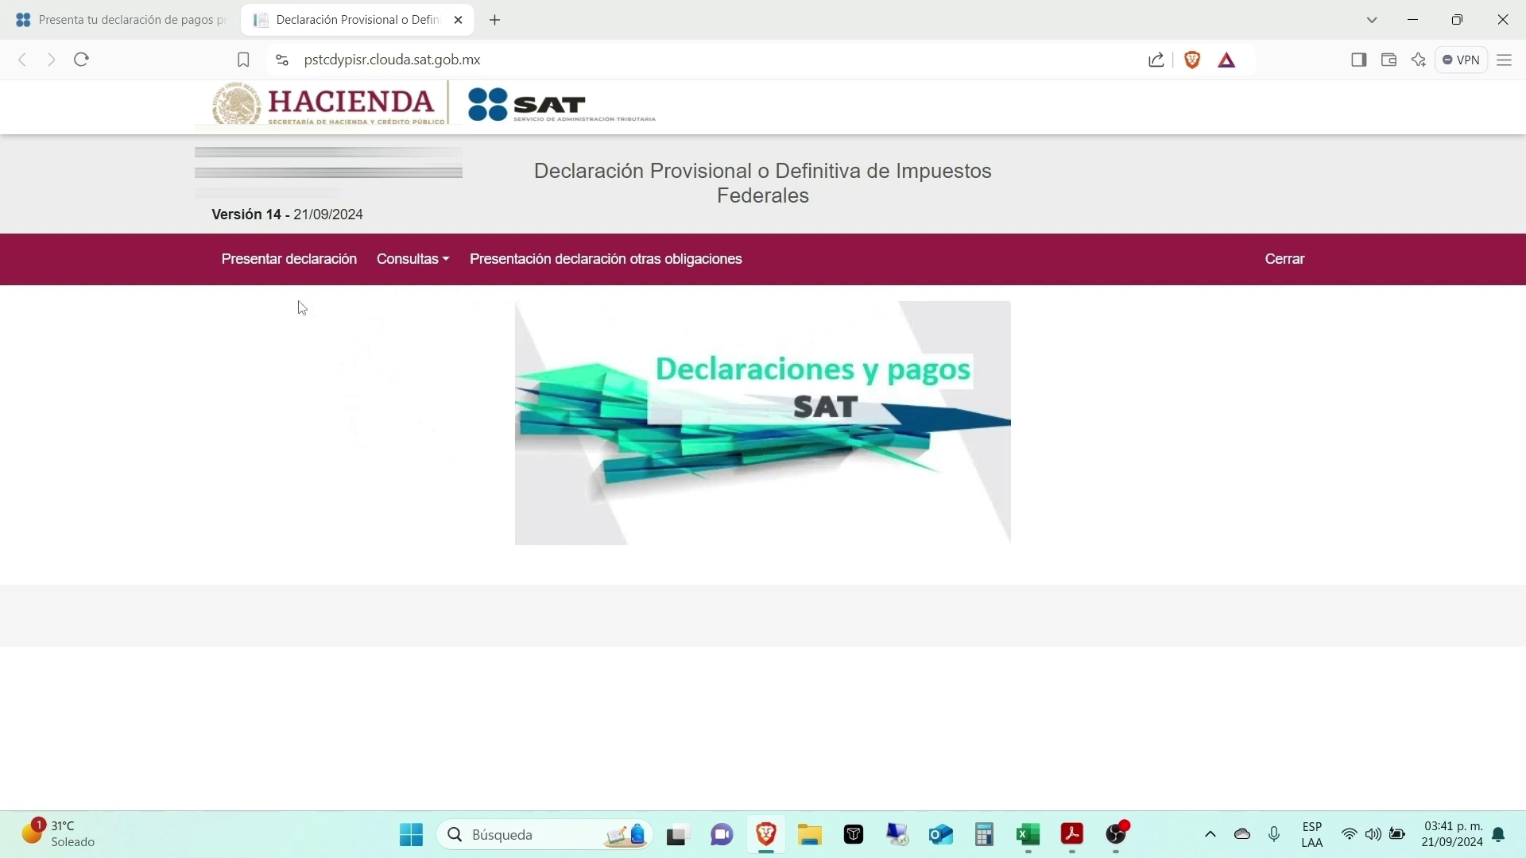
pyautogui.click(275, 260)
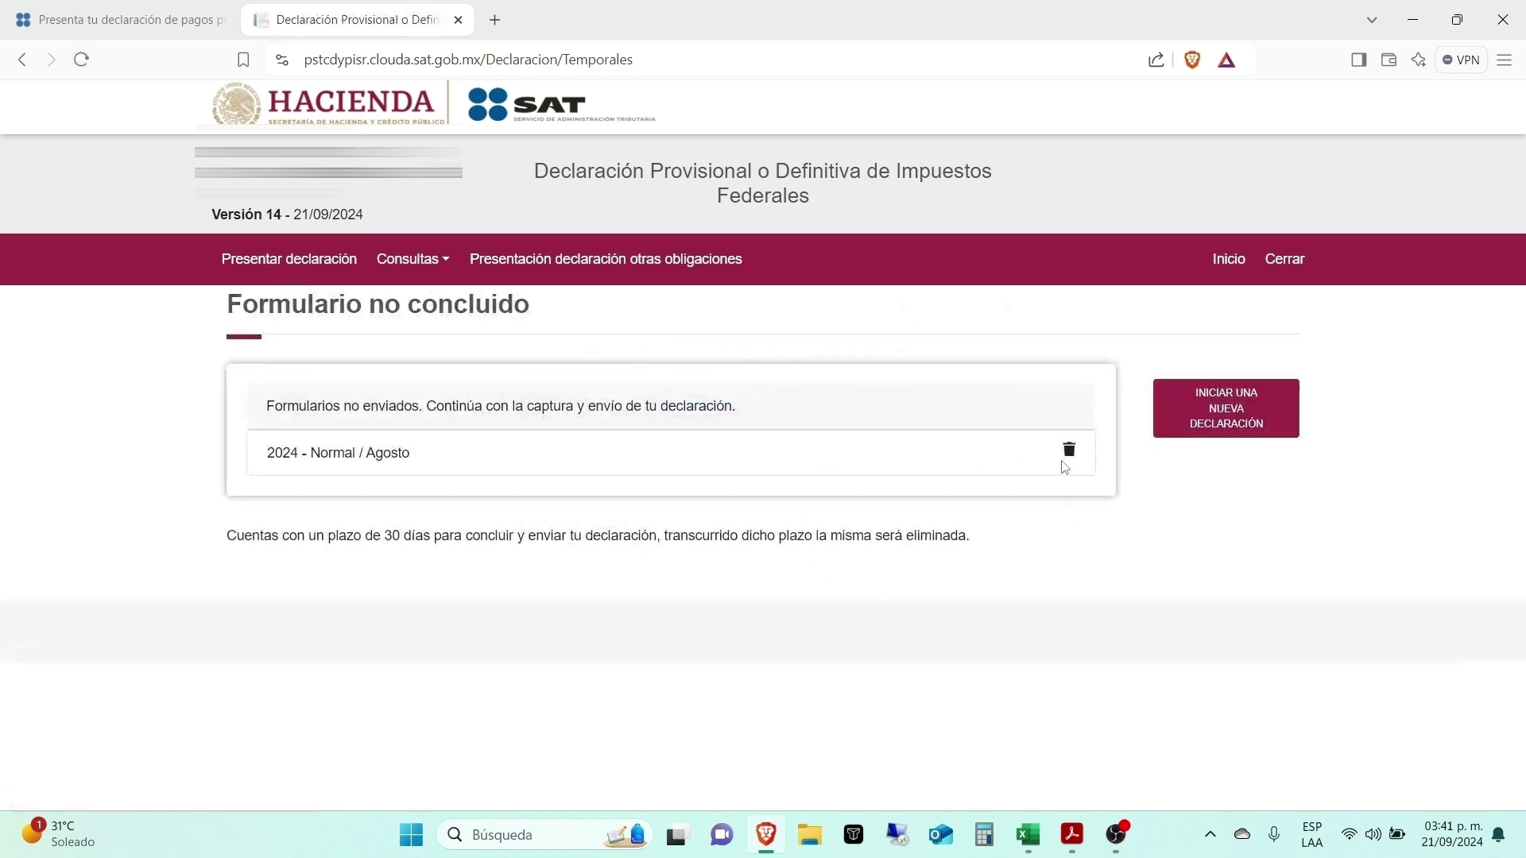
pyautogui.click(317, 464)
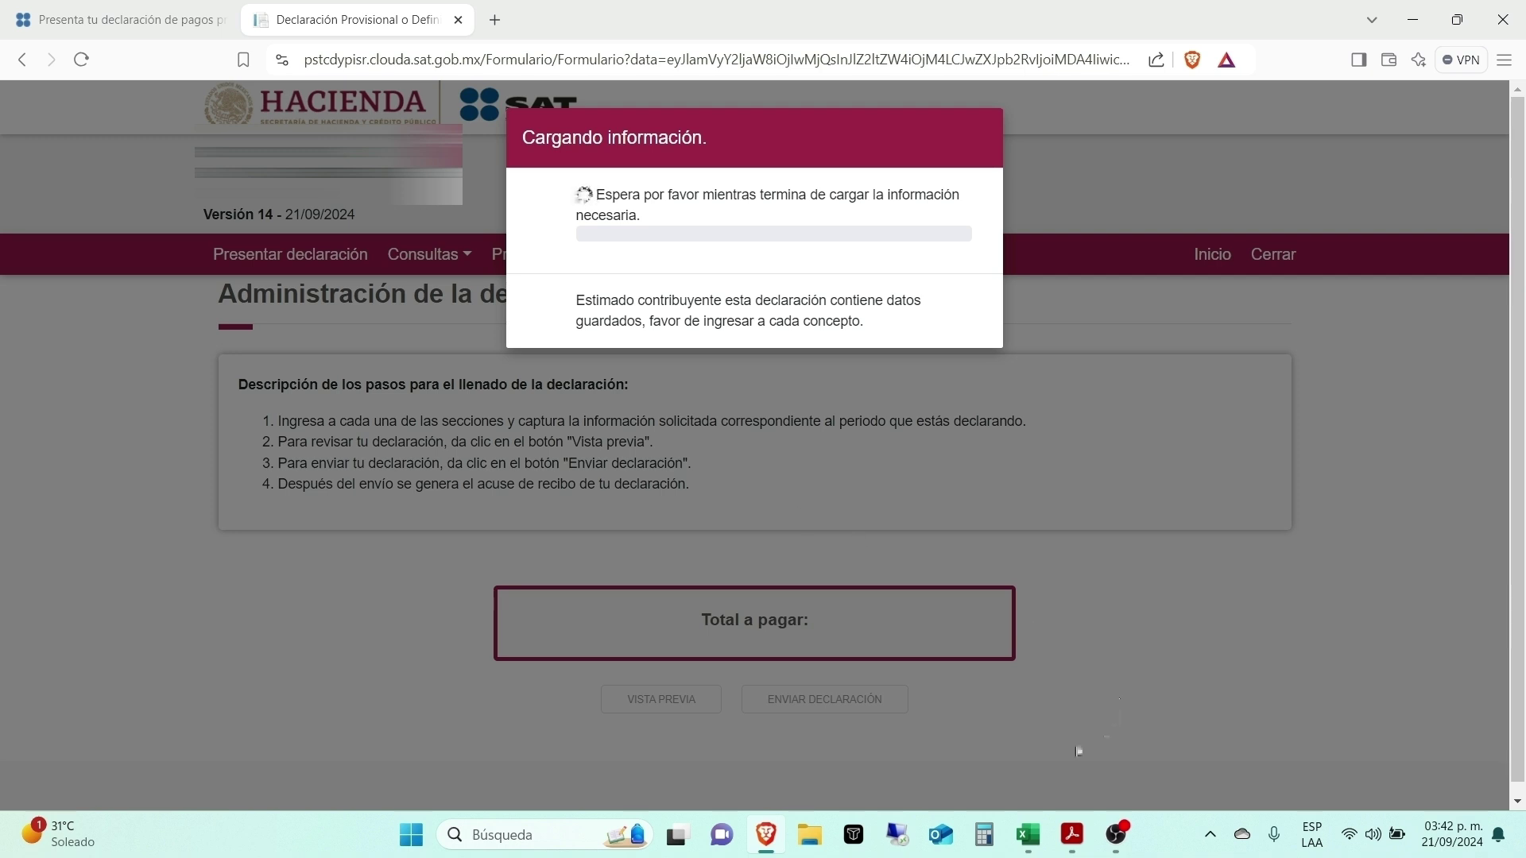
# Step: Back in the working paper, look over the Impuesto al Valor Agregado sheet down to its filing rows, ending on Impuesto Sobre la Renta
pyautogui.moveTo(1027, 834)
pyautogui.click(1132, 735)
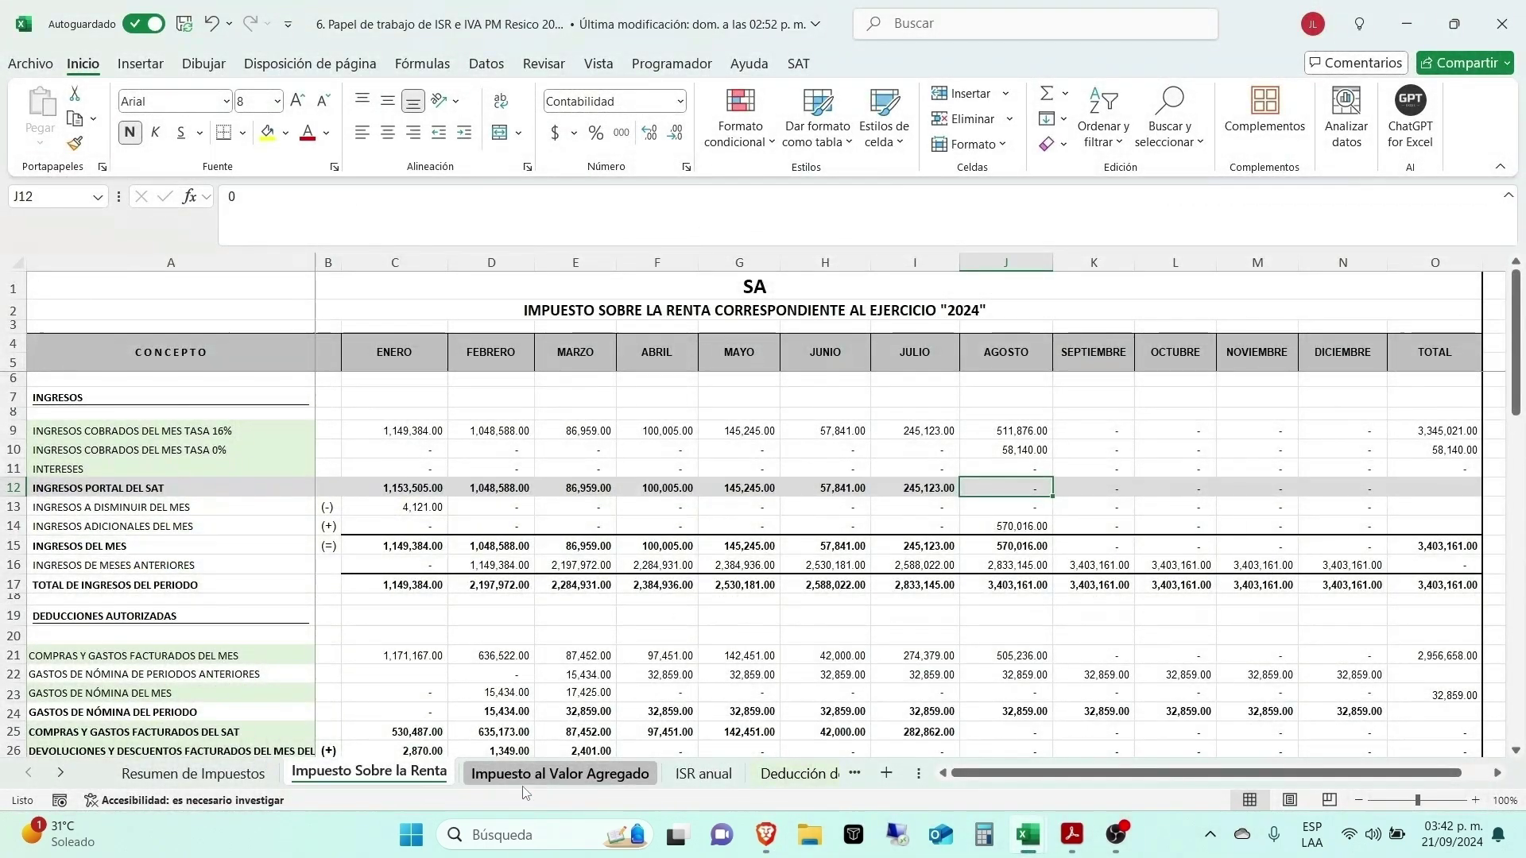
pyautogui.click(540, 775)
pyautogui.scroll(5, 730, 578)
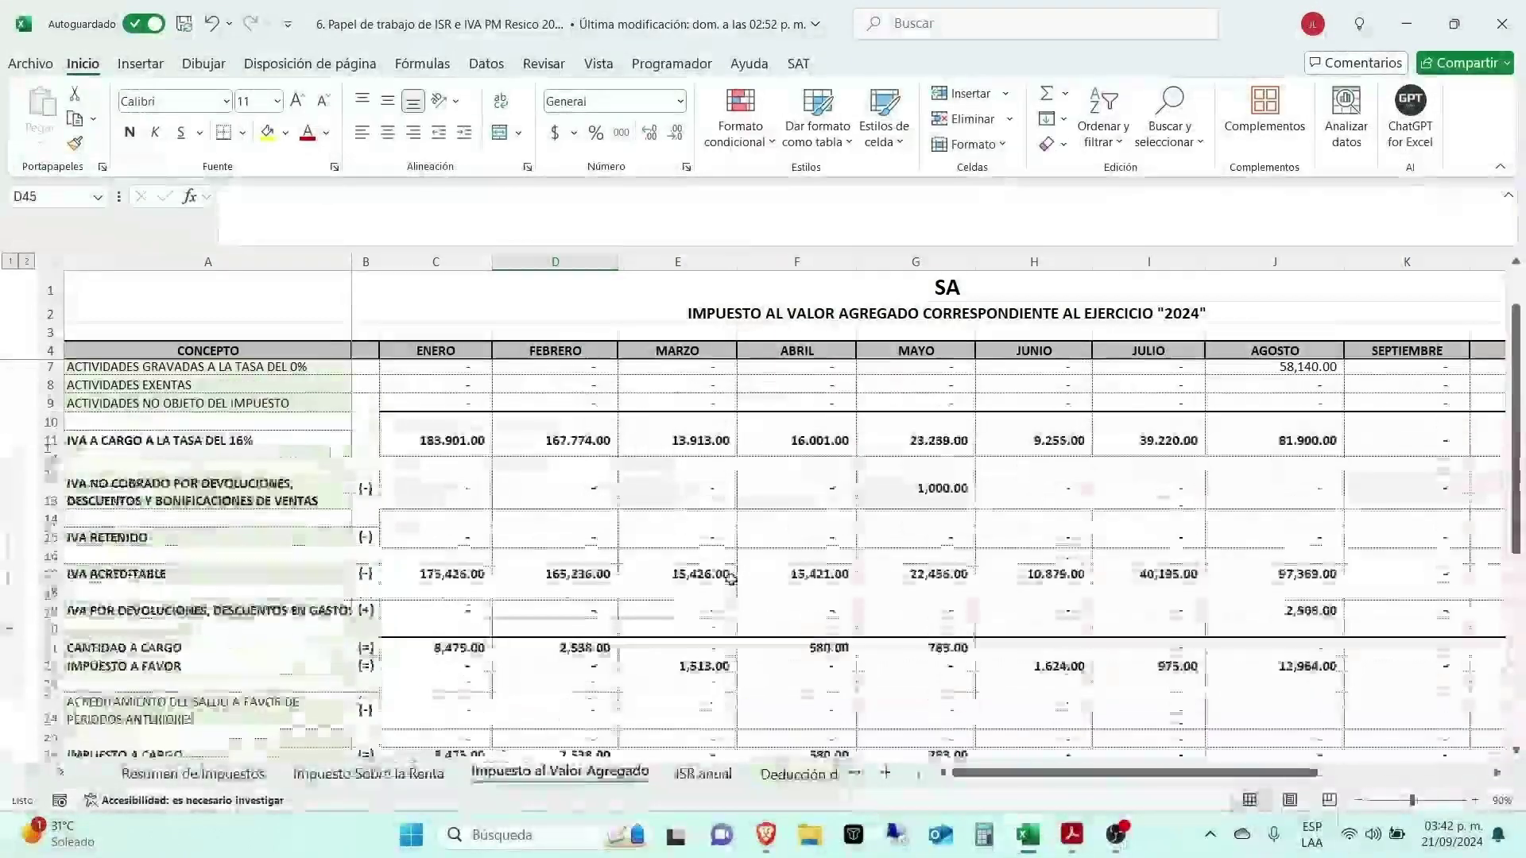
pyautogui.scroll(-7, 731, 579)
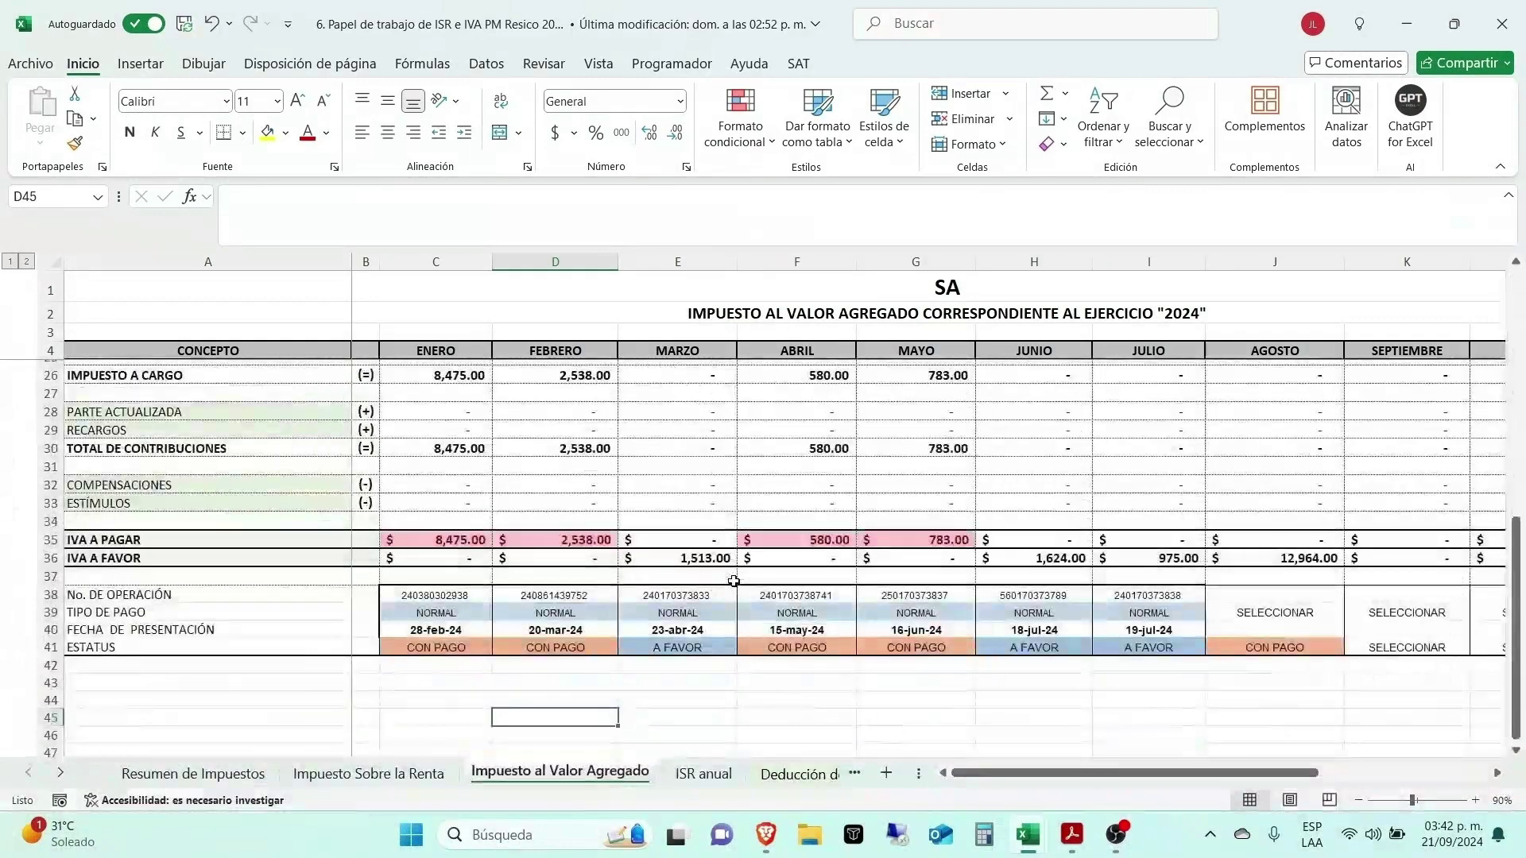
pyautogui.scroll(6, 734, 581)
pyautogui.hotkey('ctrl', 'pageup')
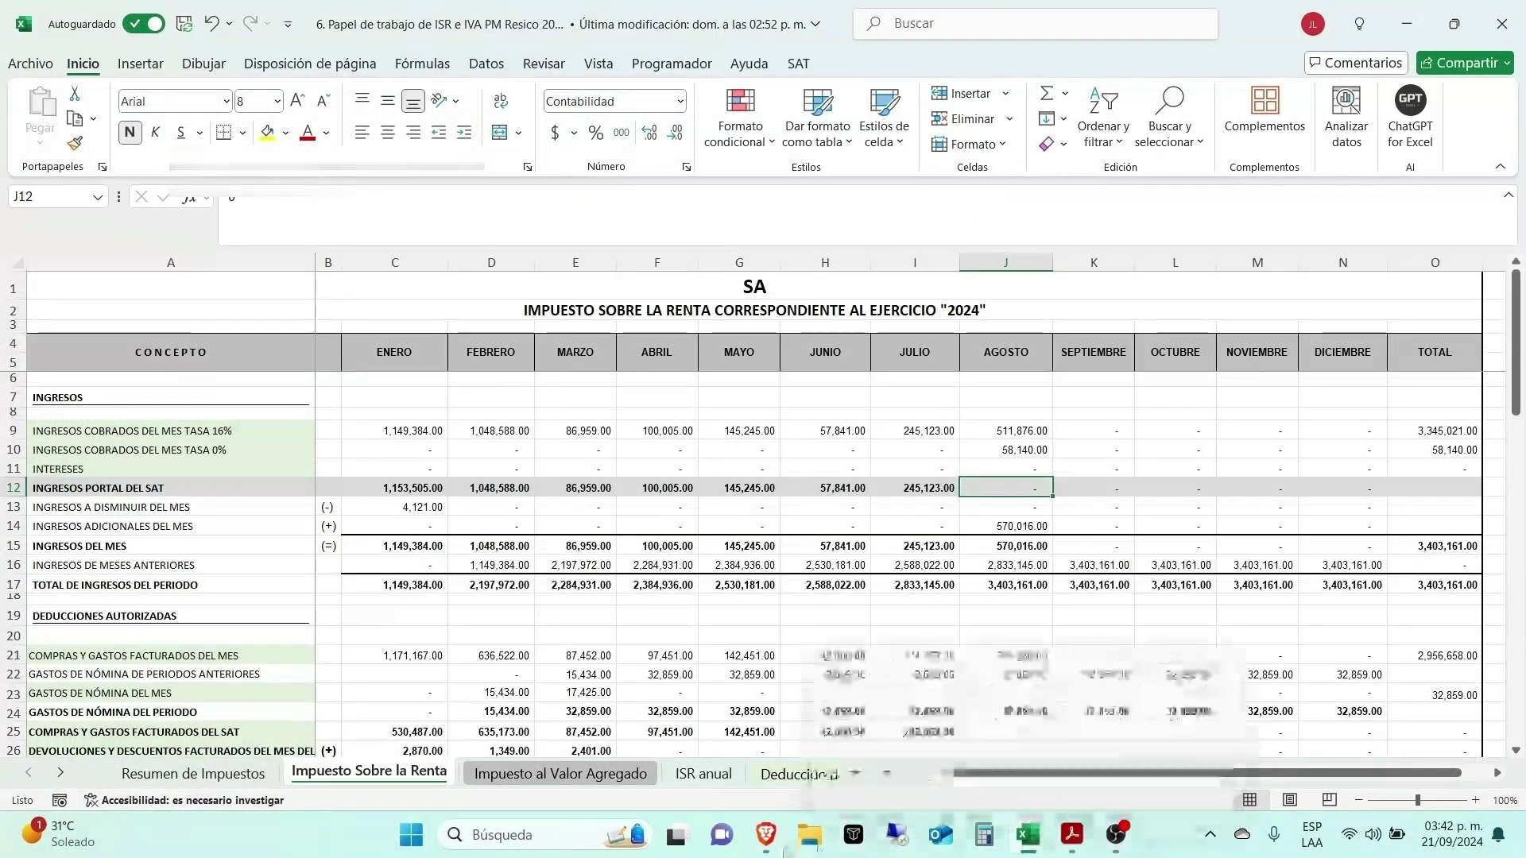
# Step: In the SAT declaration, read the prefill cut-off dates and the taxpayer responsibility notice, and close the message
pyautogui.click(766, 835)
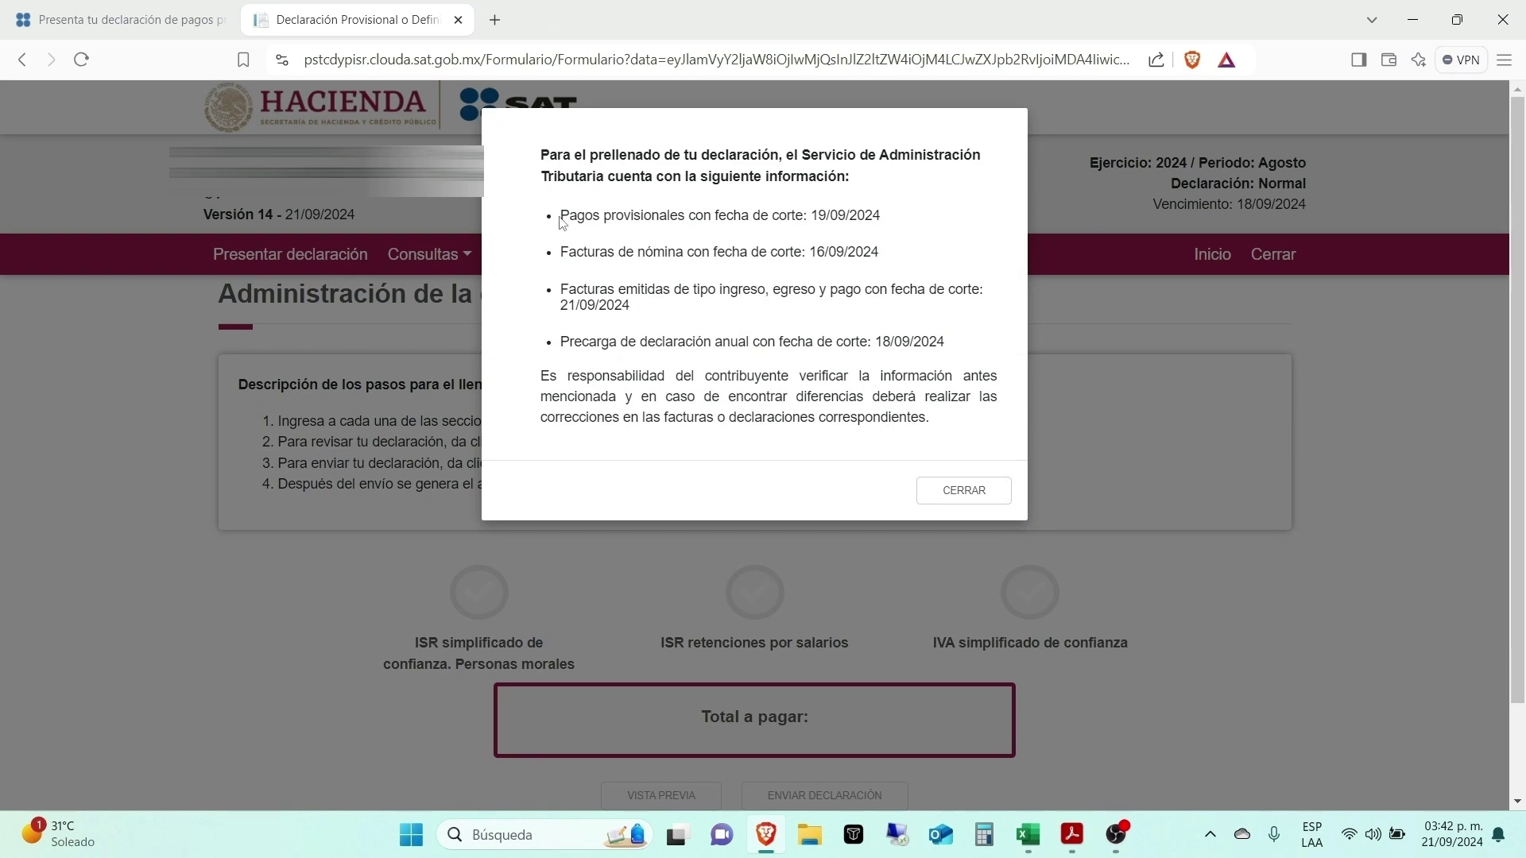
pyautogui.moveTo(562, 221); pyautogui.dragTo(793, 217)
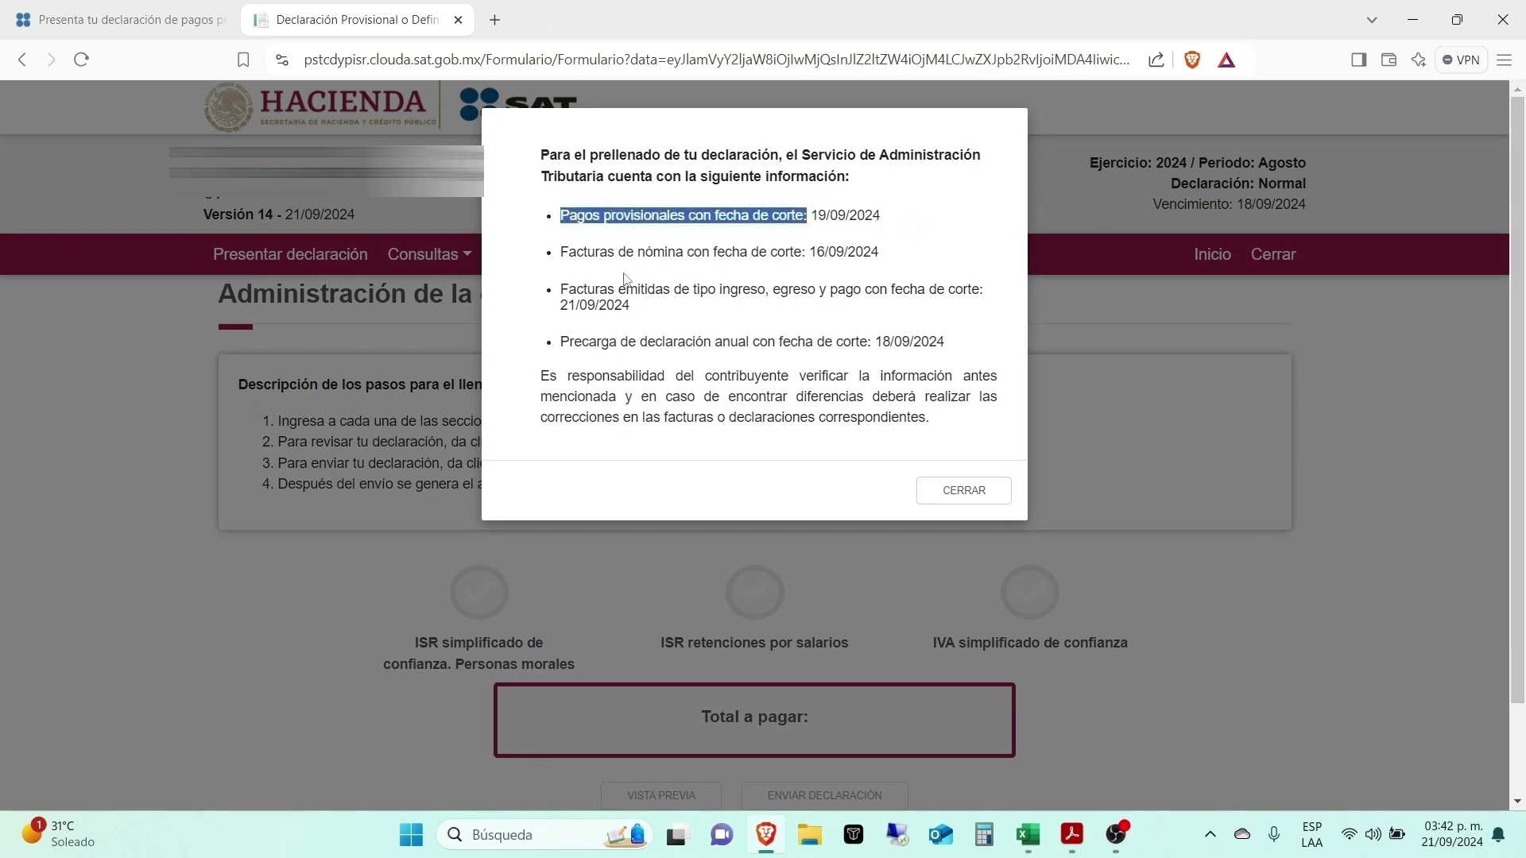
pyautogui.moveTo(878, 252); pyautogui.dragTo(750, 253)
pyautogui.moveTo(562, 291); pyautogui.dragTo(751, 291)
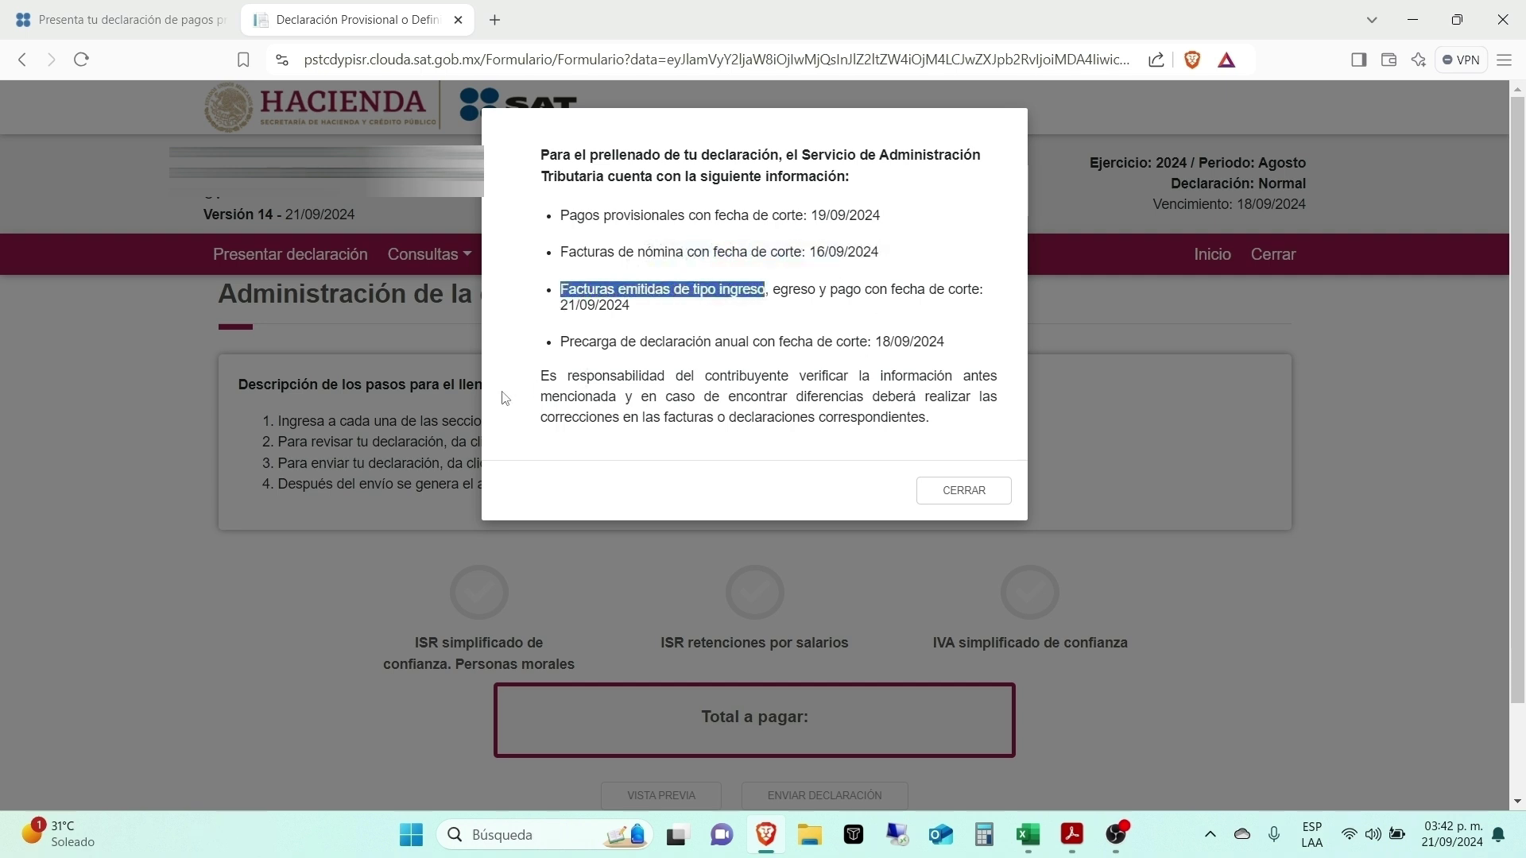
pyautogui.moveTo(541, 375); pyautogui.dragTo(921, 427)
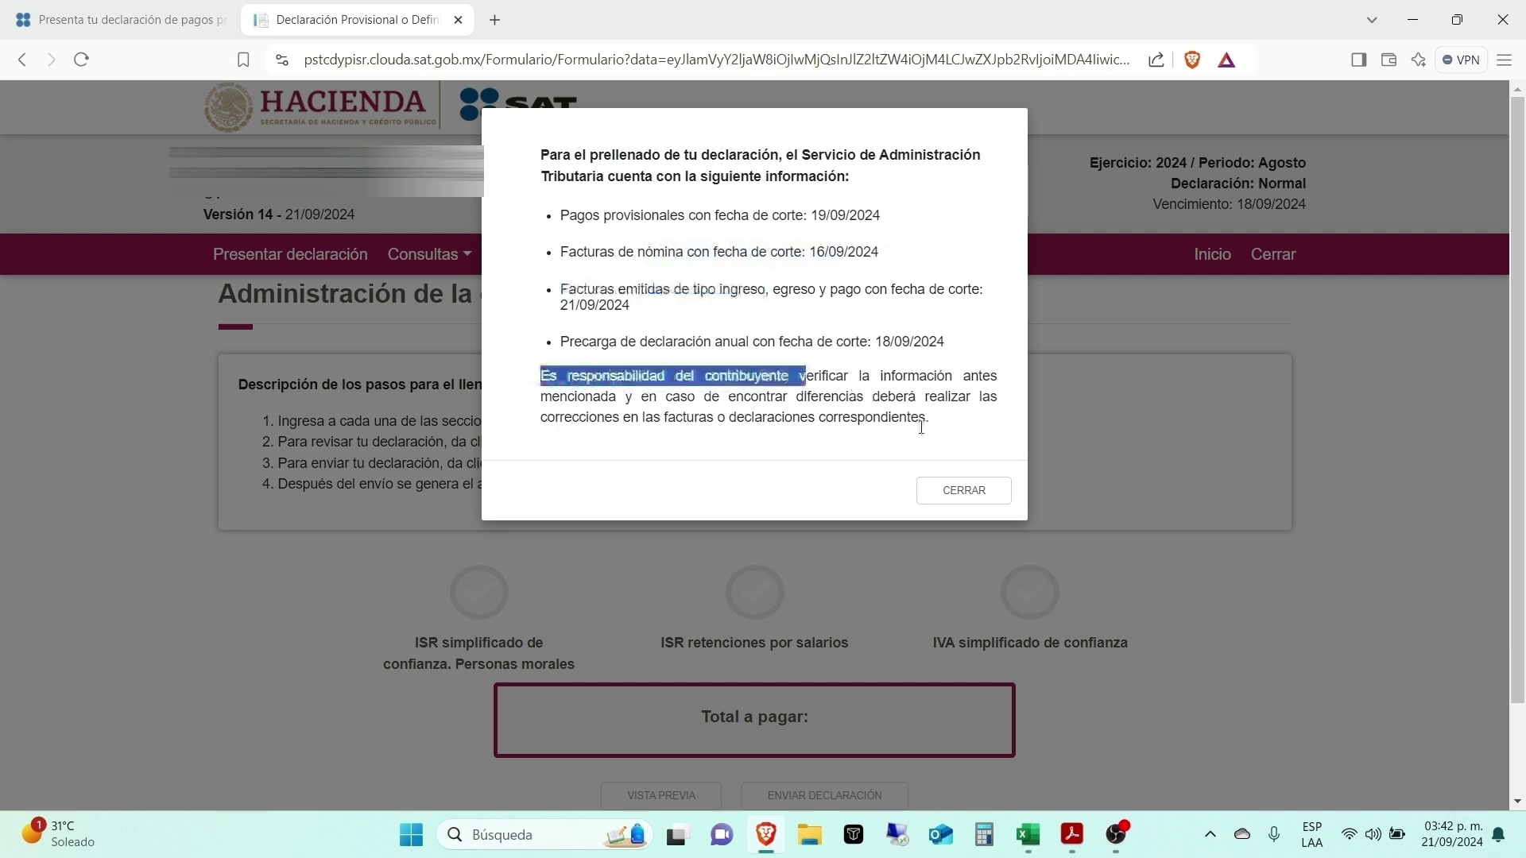
pyautogui.click(964, 490)
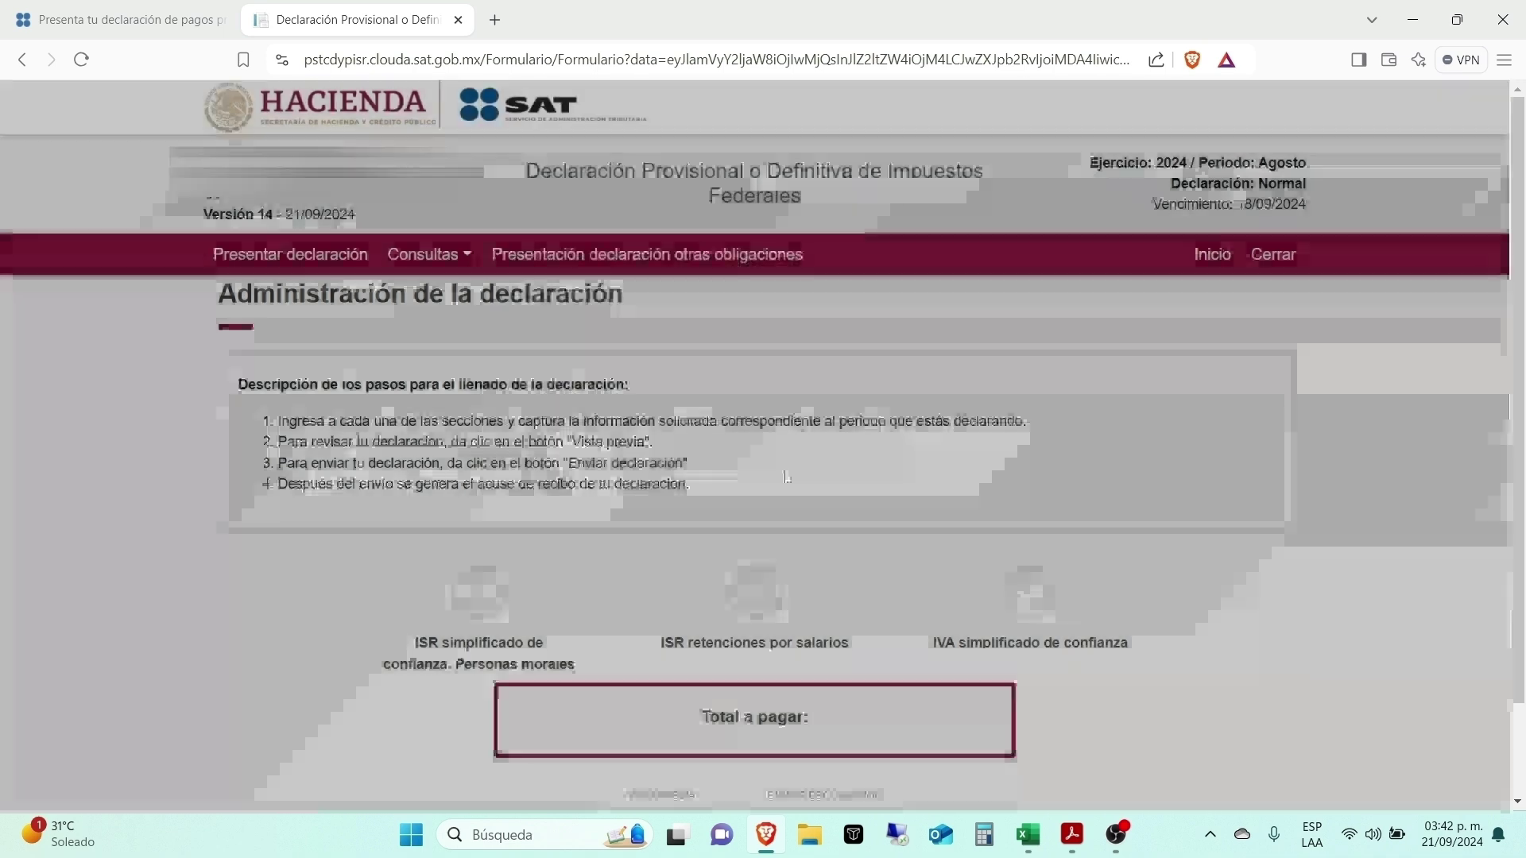
# Step: Open the ISR simplificado de confianza. Personas morales section and review the prefilled amounts under Ingresos
pyautogui.scroll(-1, 511, 464)
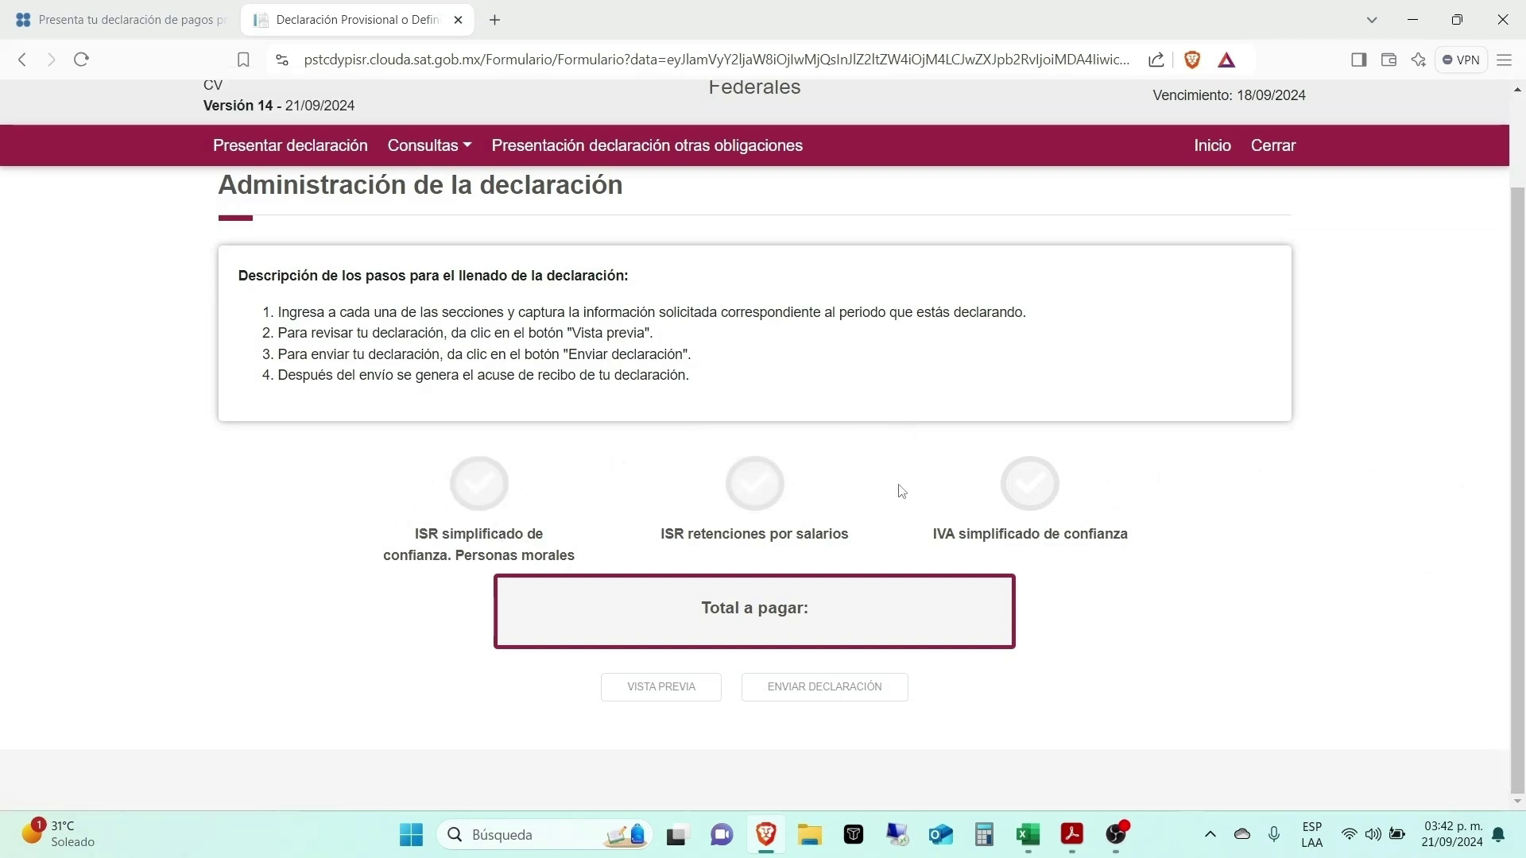
pyautogui.click(483, 497)
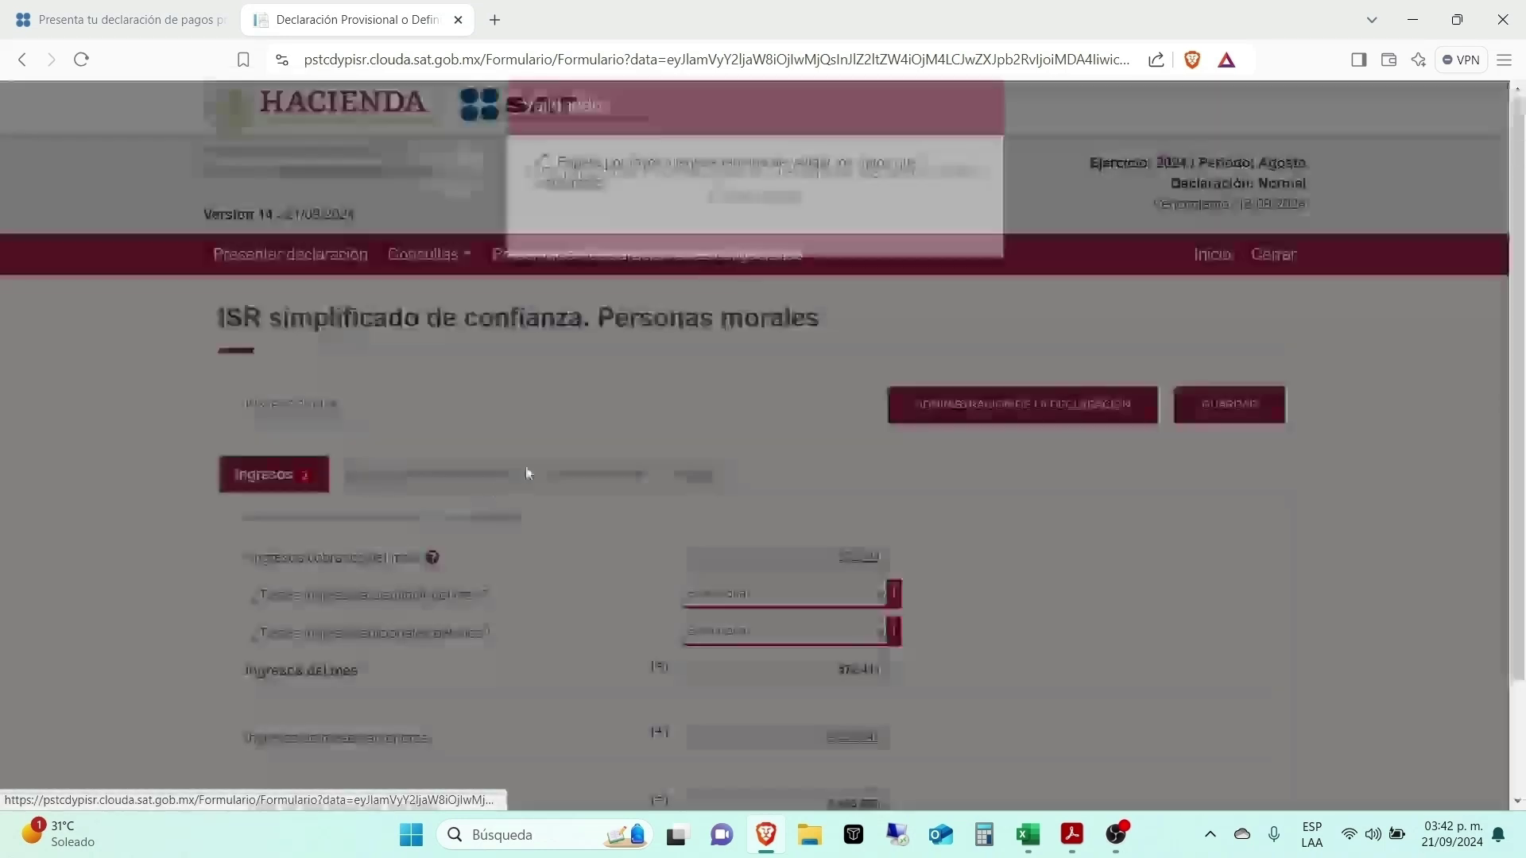
pyautogui.scroll(-2, 1142, 513)
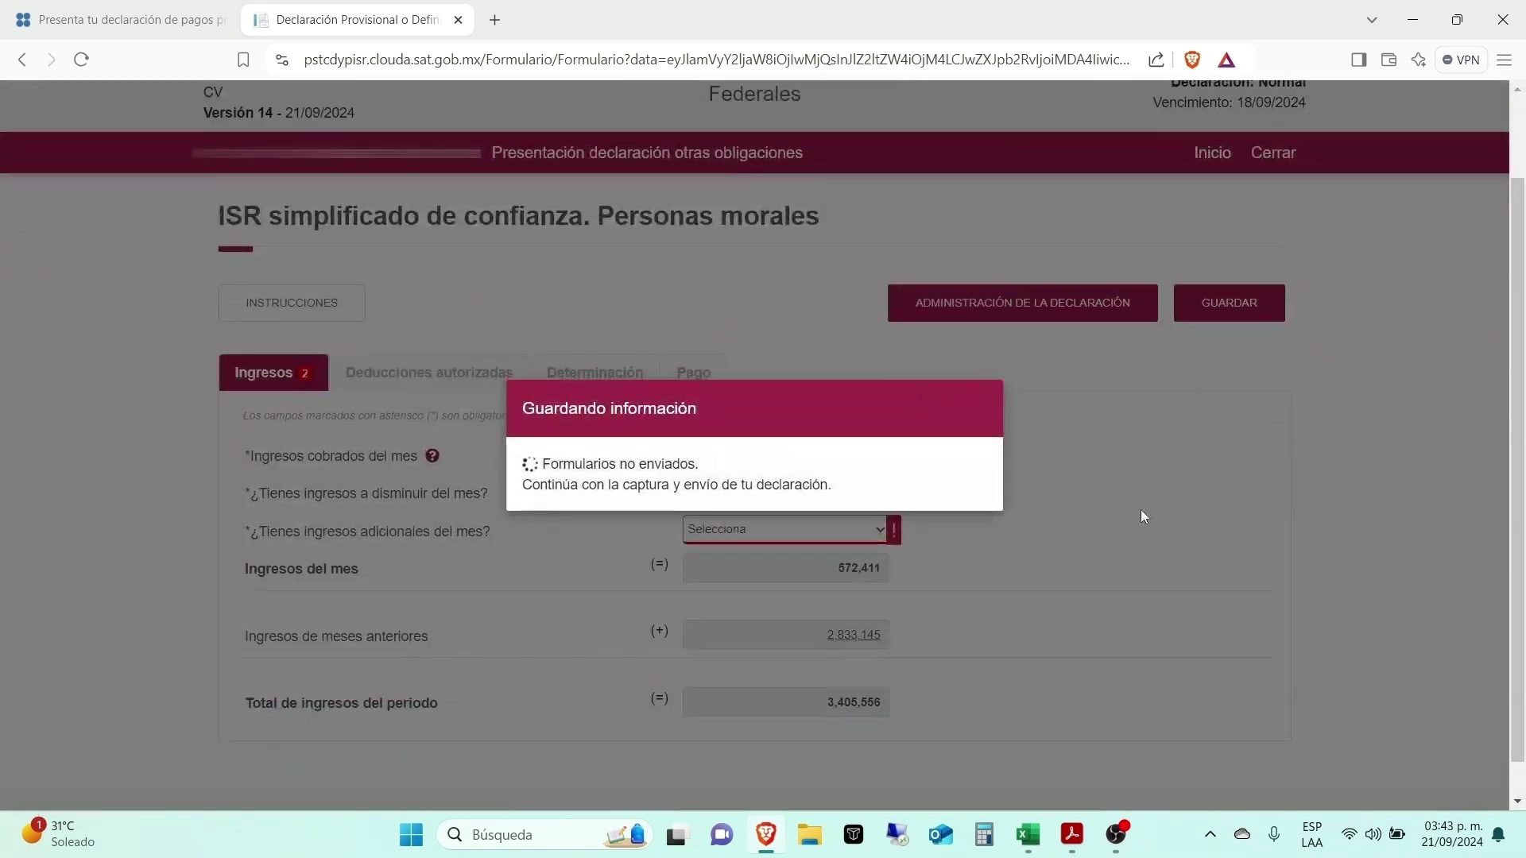
pyautogui.scroll(2, 1106, 470)
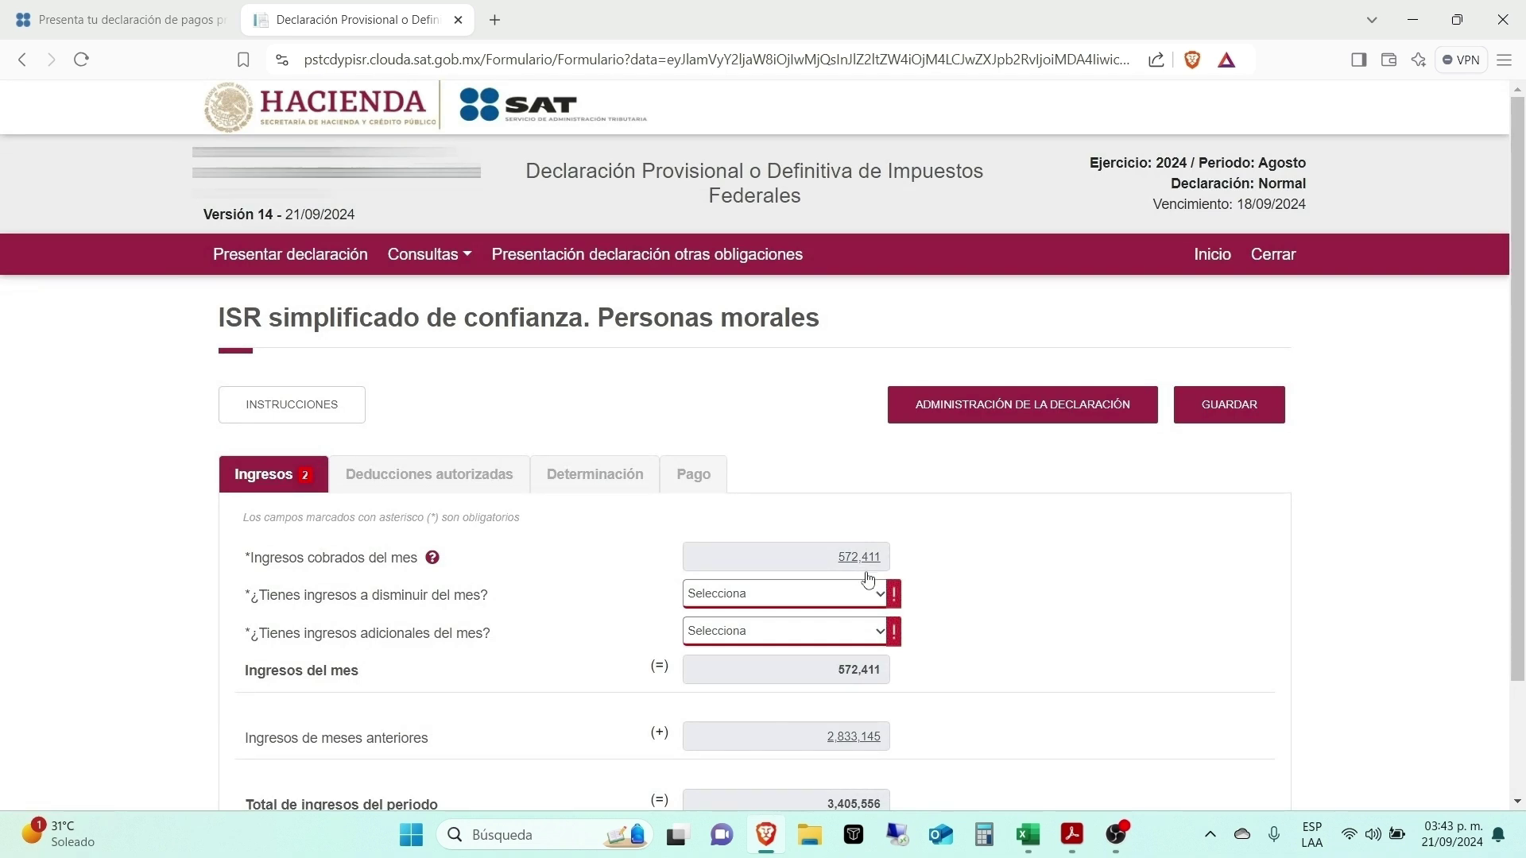
pyautogui.scroll(-2, 865, 577)
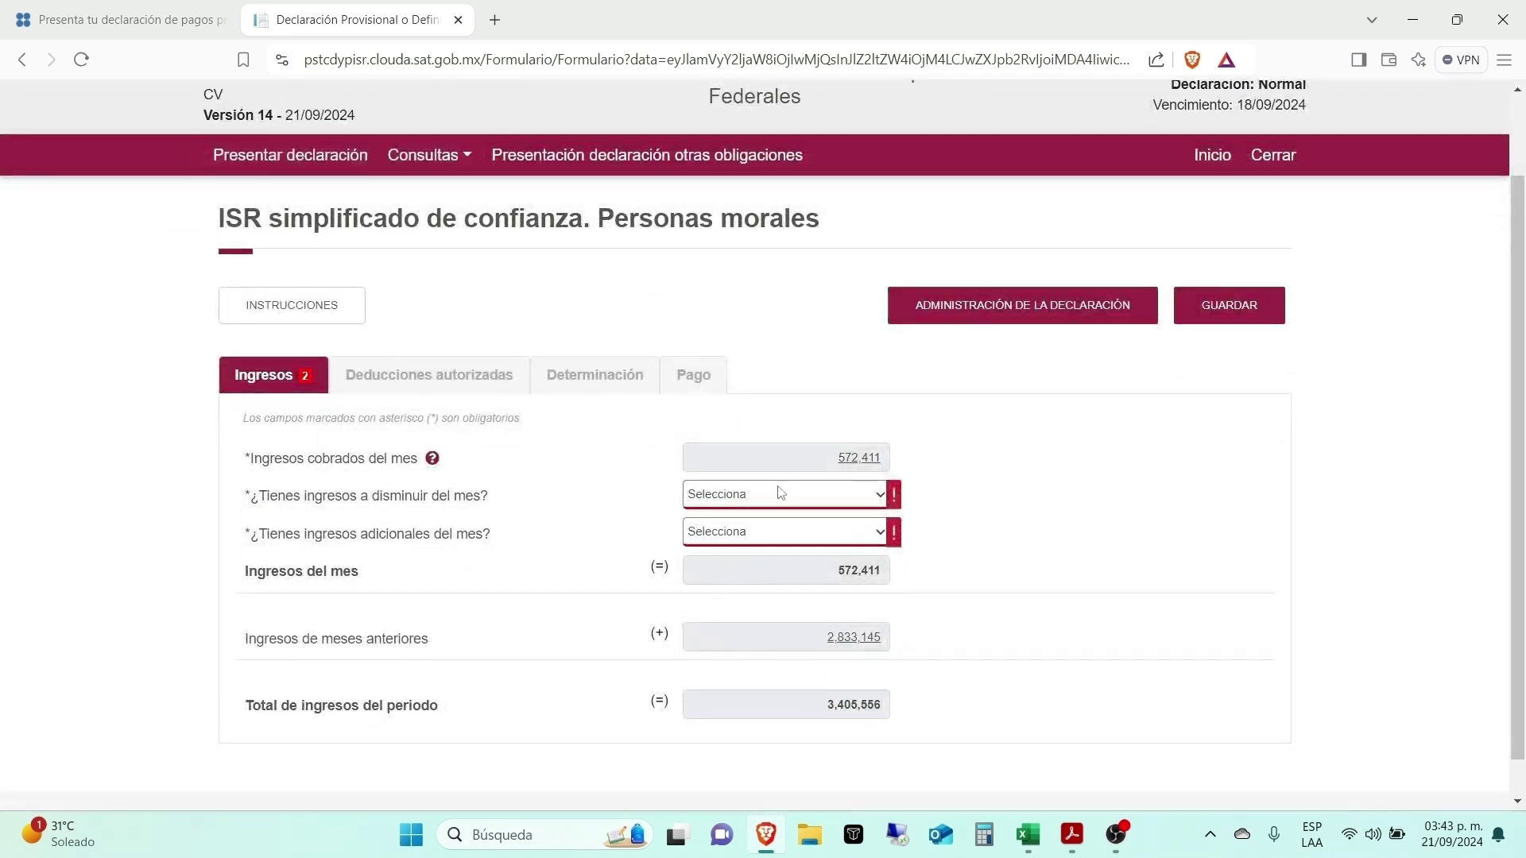
# Step: Switch to the working paper with the monthly company data and locate August's INGRESOS PORTAL DEL SAT cell J12
pyautogui.hotkey('alt', 'Tab')
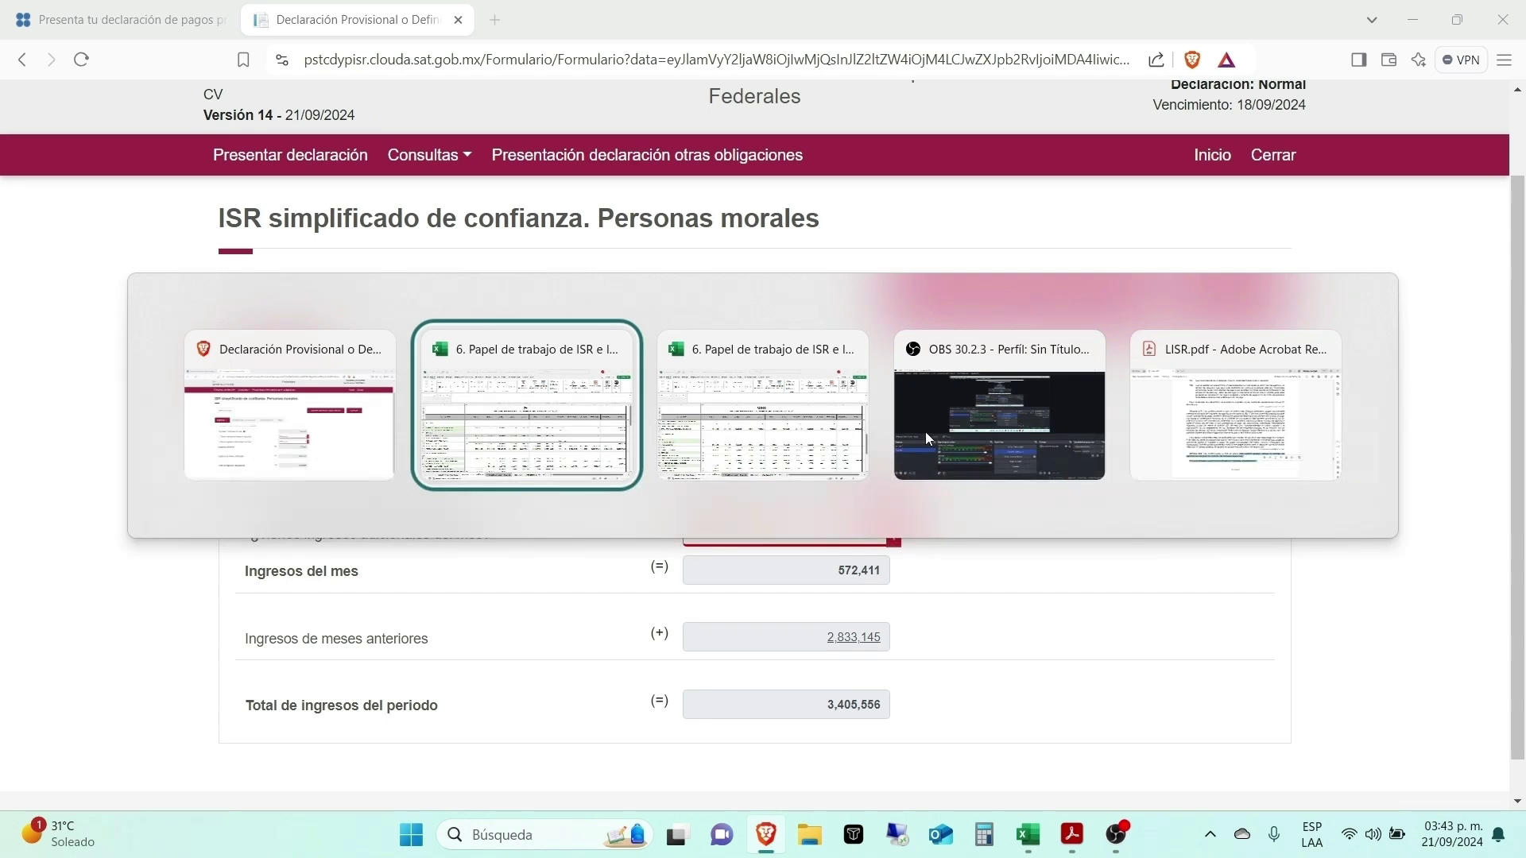
pyautogui.press('Tab')
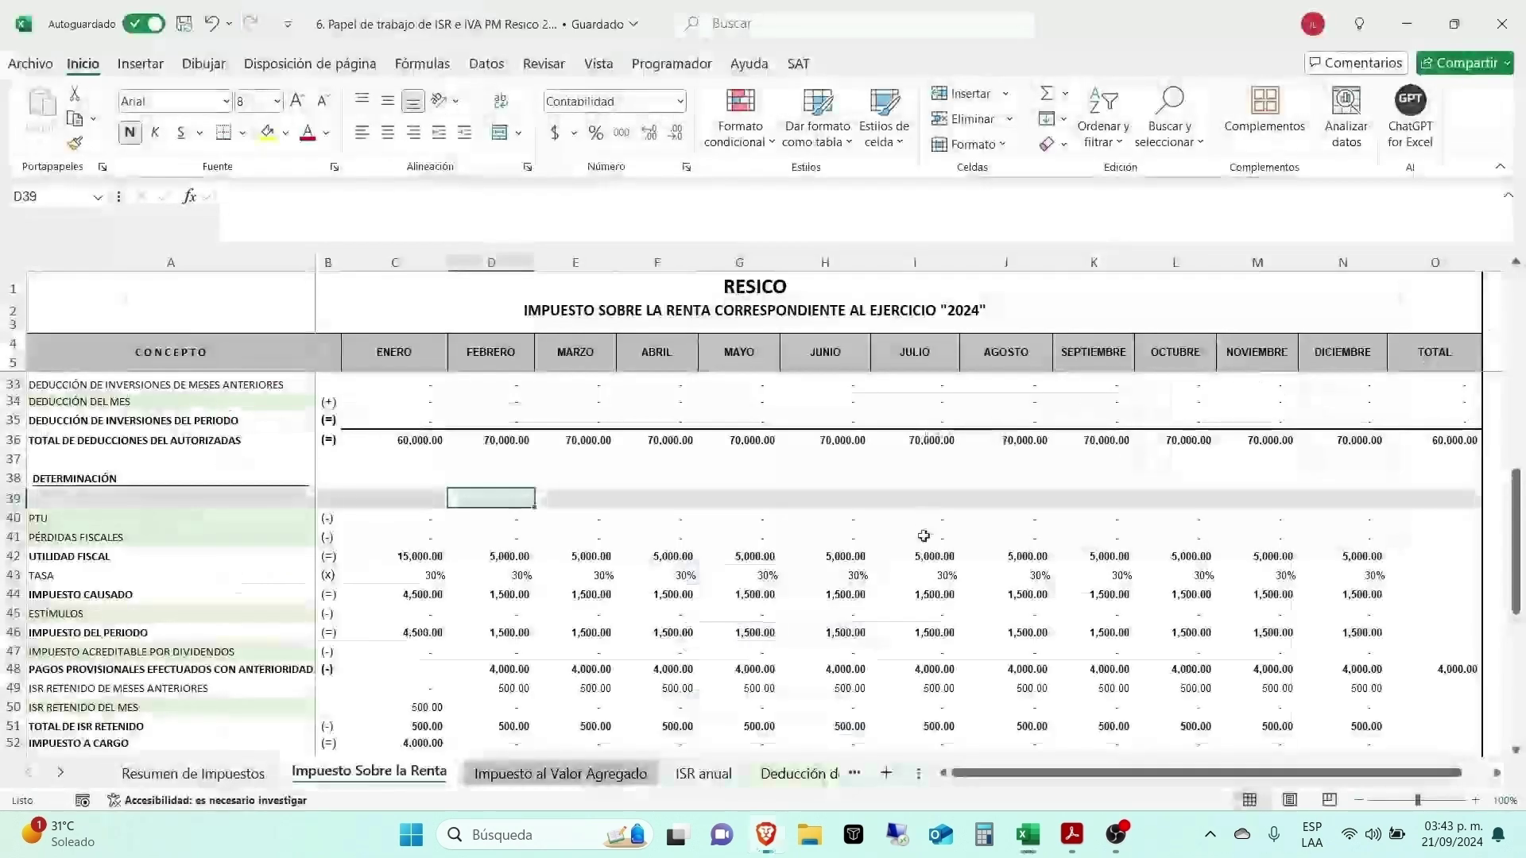
pyautogui.hotkey('alt', 'Tab')
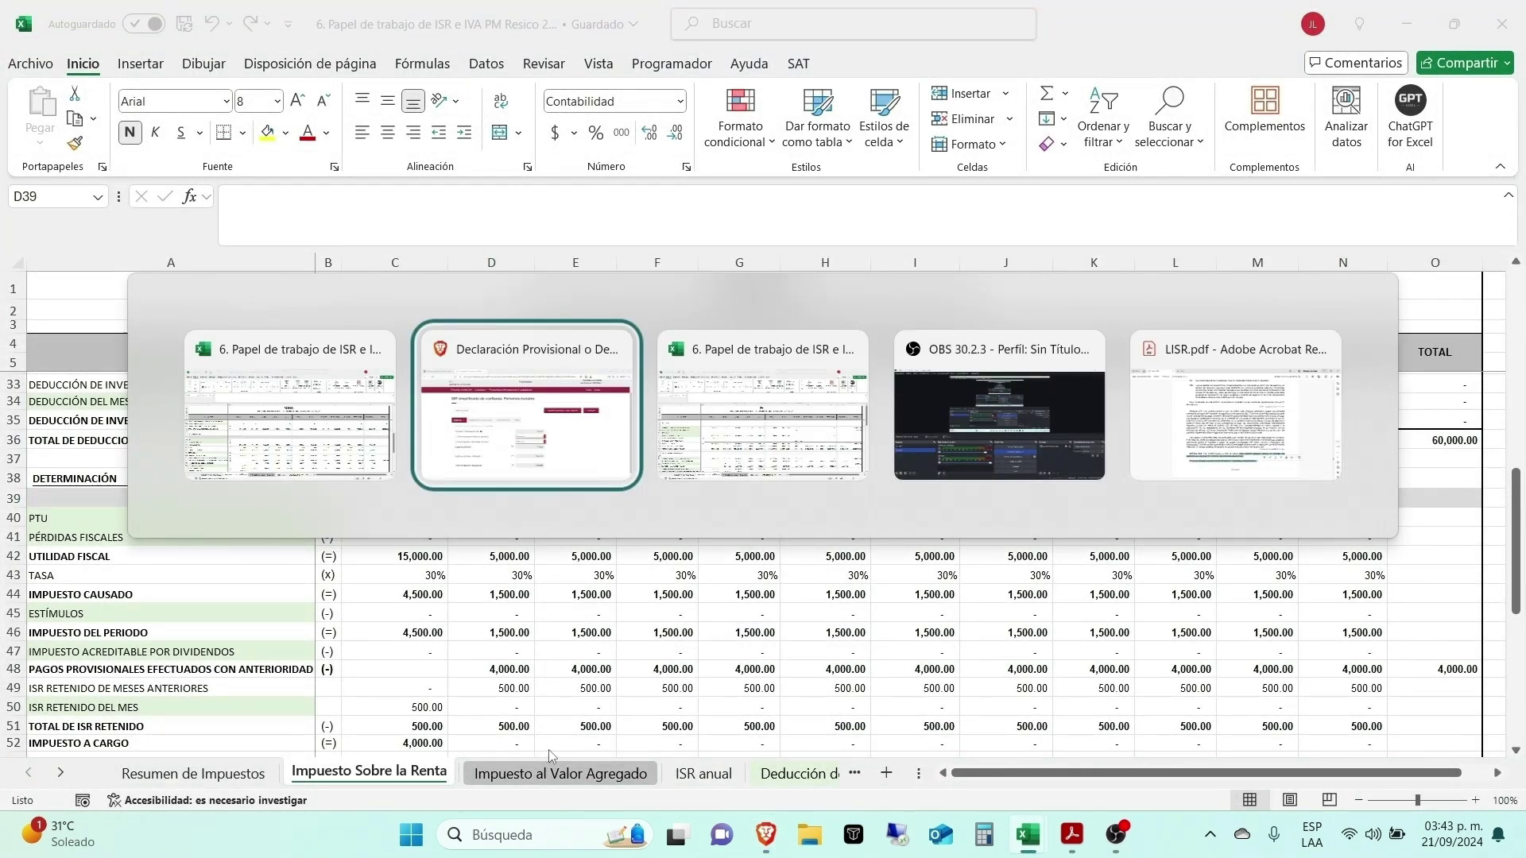
pyautogui.press('Tab')
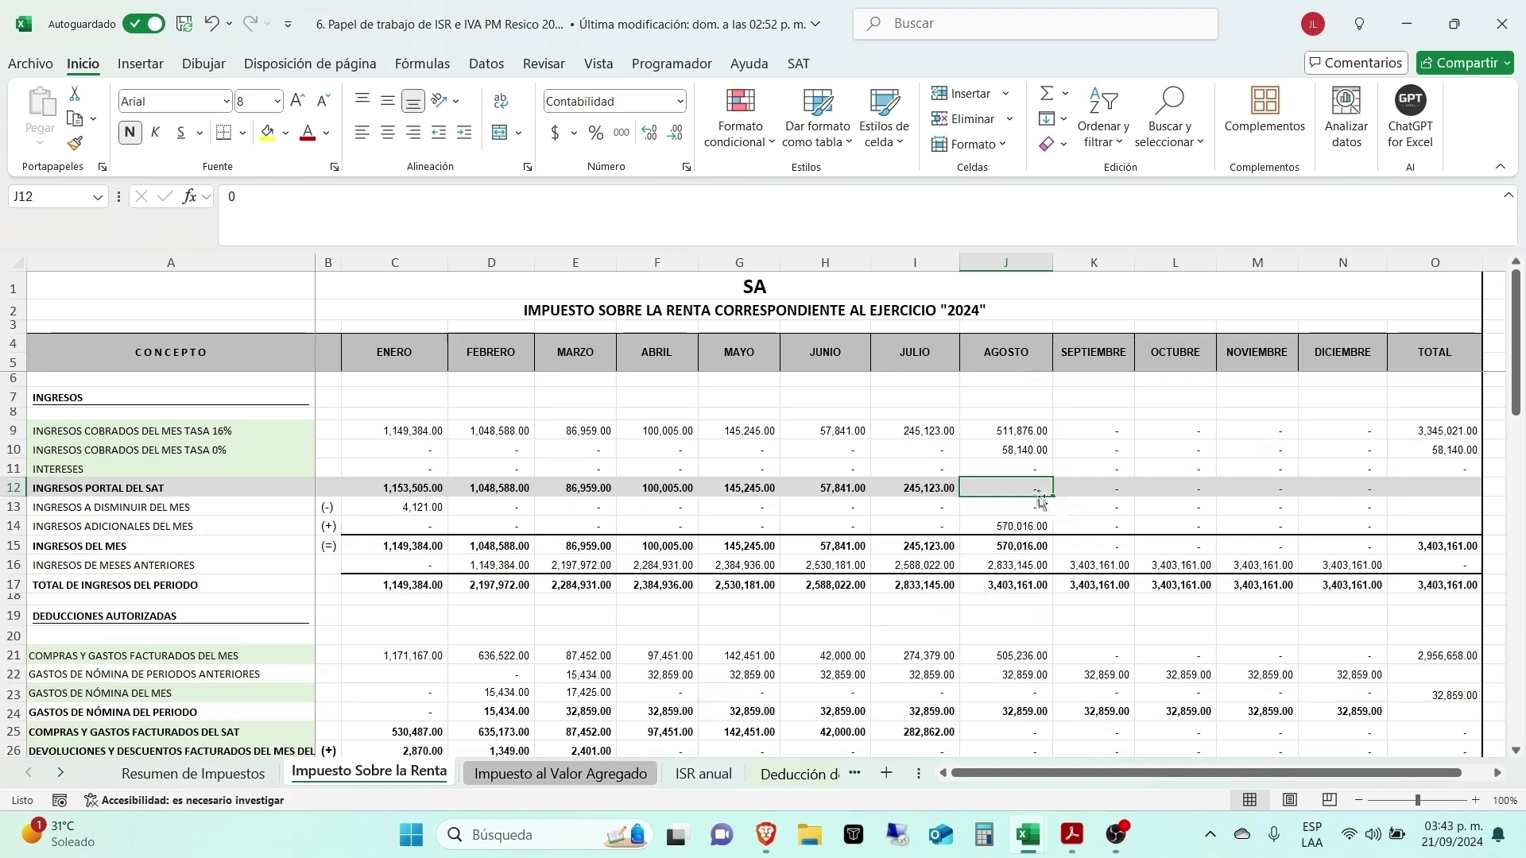
pyautogui.hotkey('alt', 'Tab')
pyautogui.hotkey('alt', 'Tab')
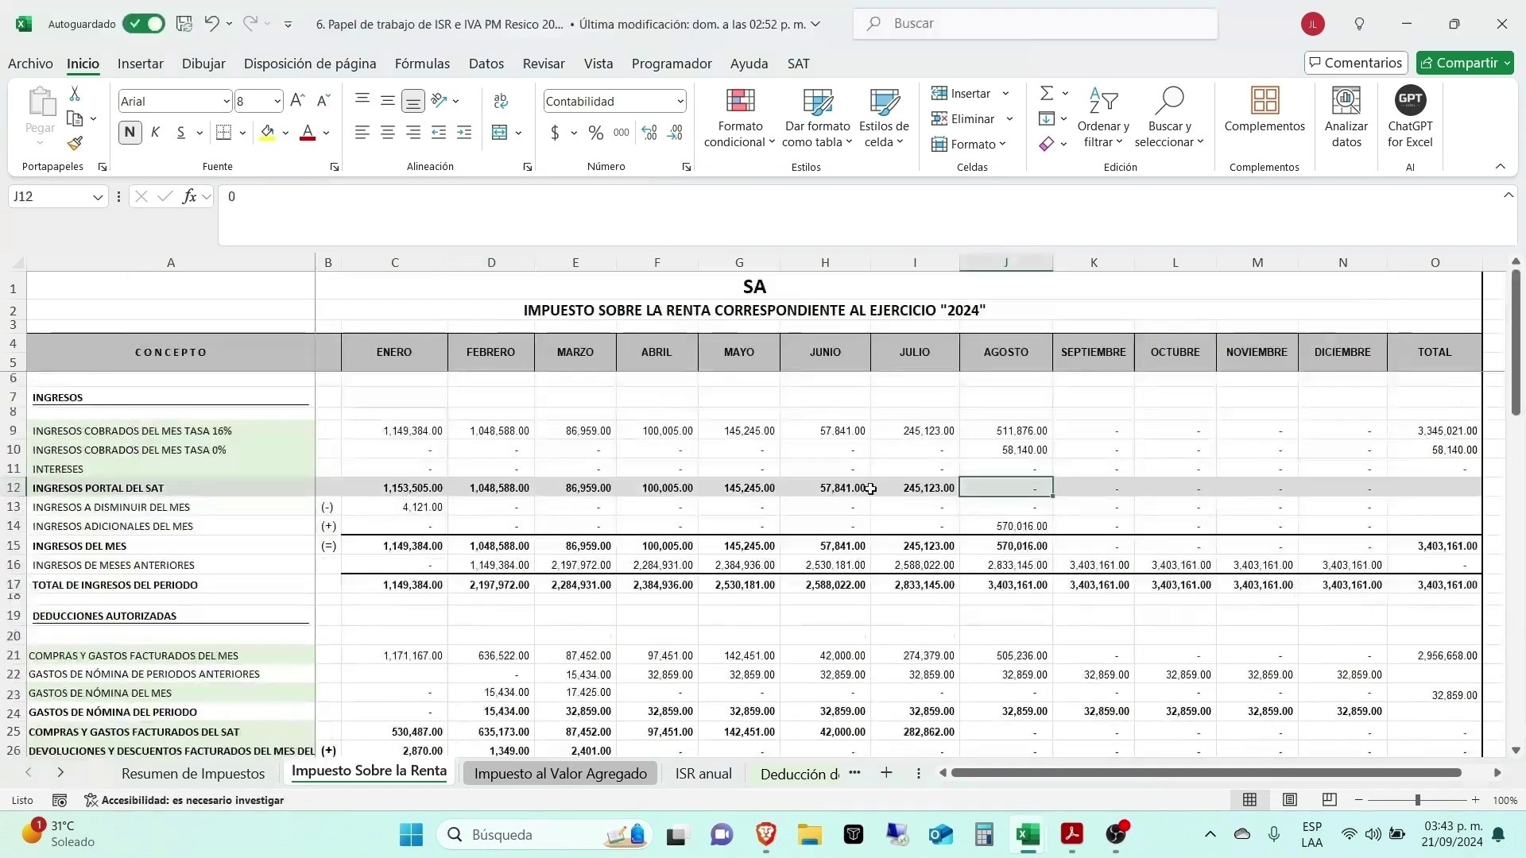
# Step: Check the detail of Ingresos cobrados del mes in the SAT declaration and return to August's income in the working paper
pyautogui.hotkey('alt', 'Tab')
pyautogui.press('Tab')
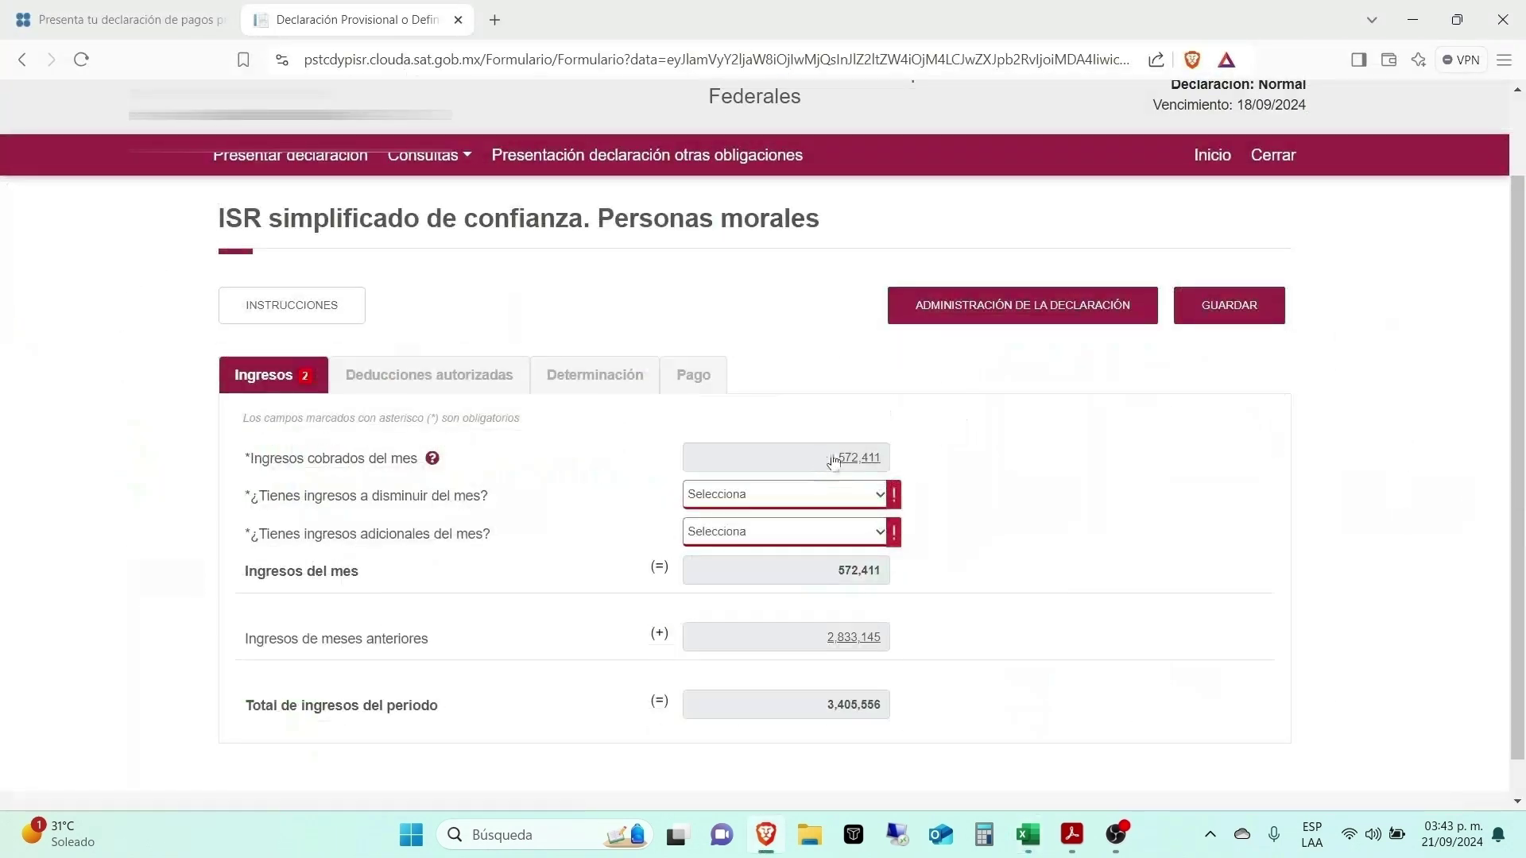
pyautogui.click(872, 460)
pyautogui.click(1365, 126)
pyautogui.hotkey('alt', 'Tab')
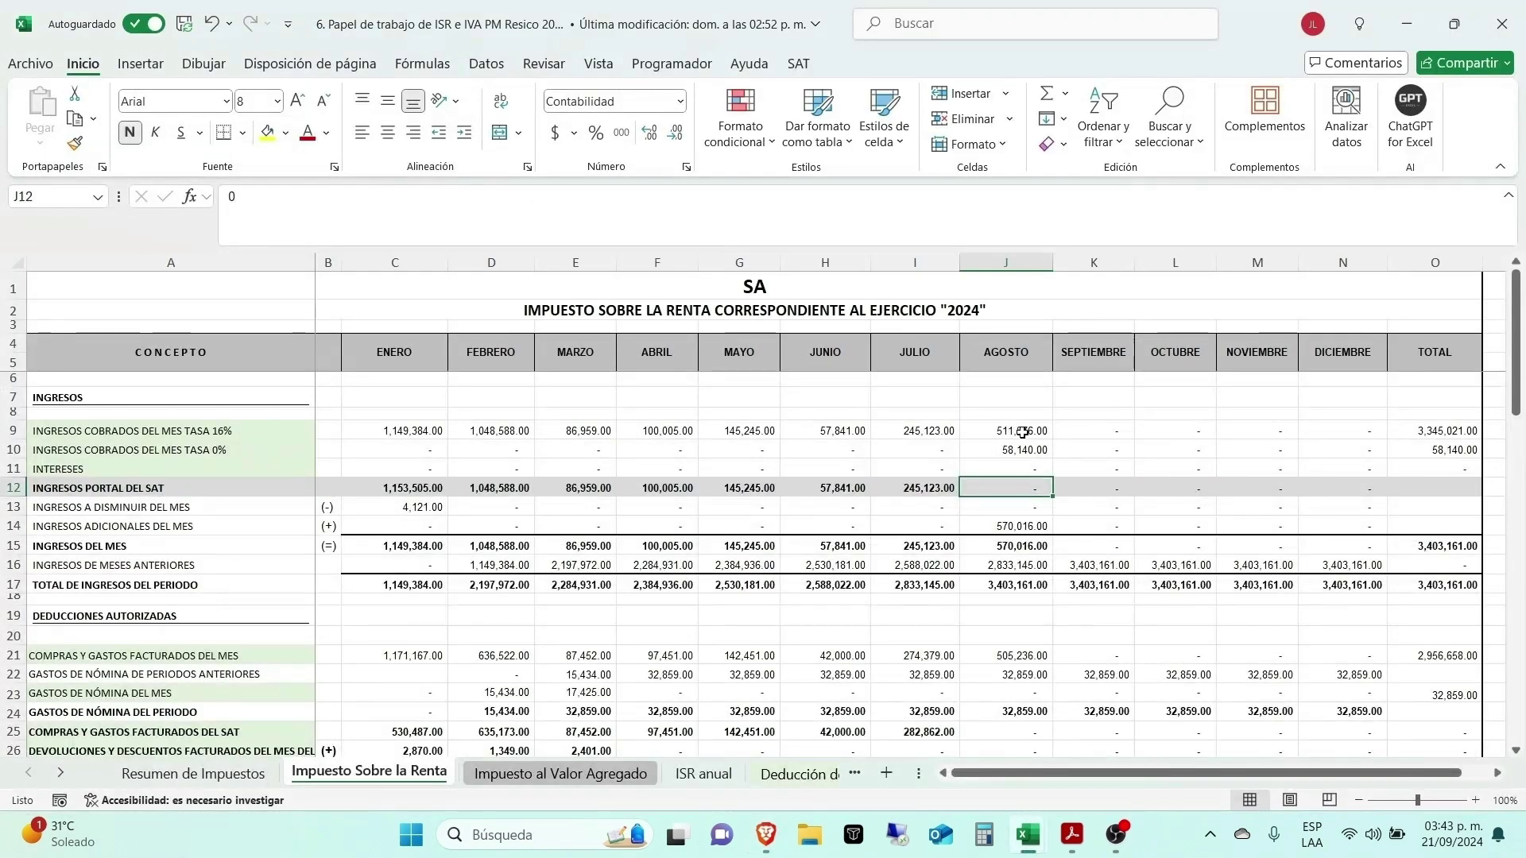
# Step: Enter 572411 as August's INGRESOS PORTAL DEL SAT and compare it with the month's 16% and 0% rate income
pyautogui.write('572411')
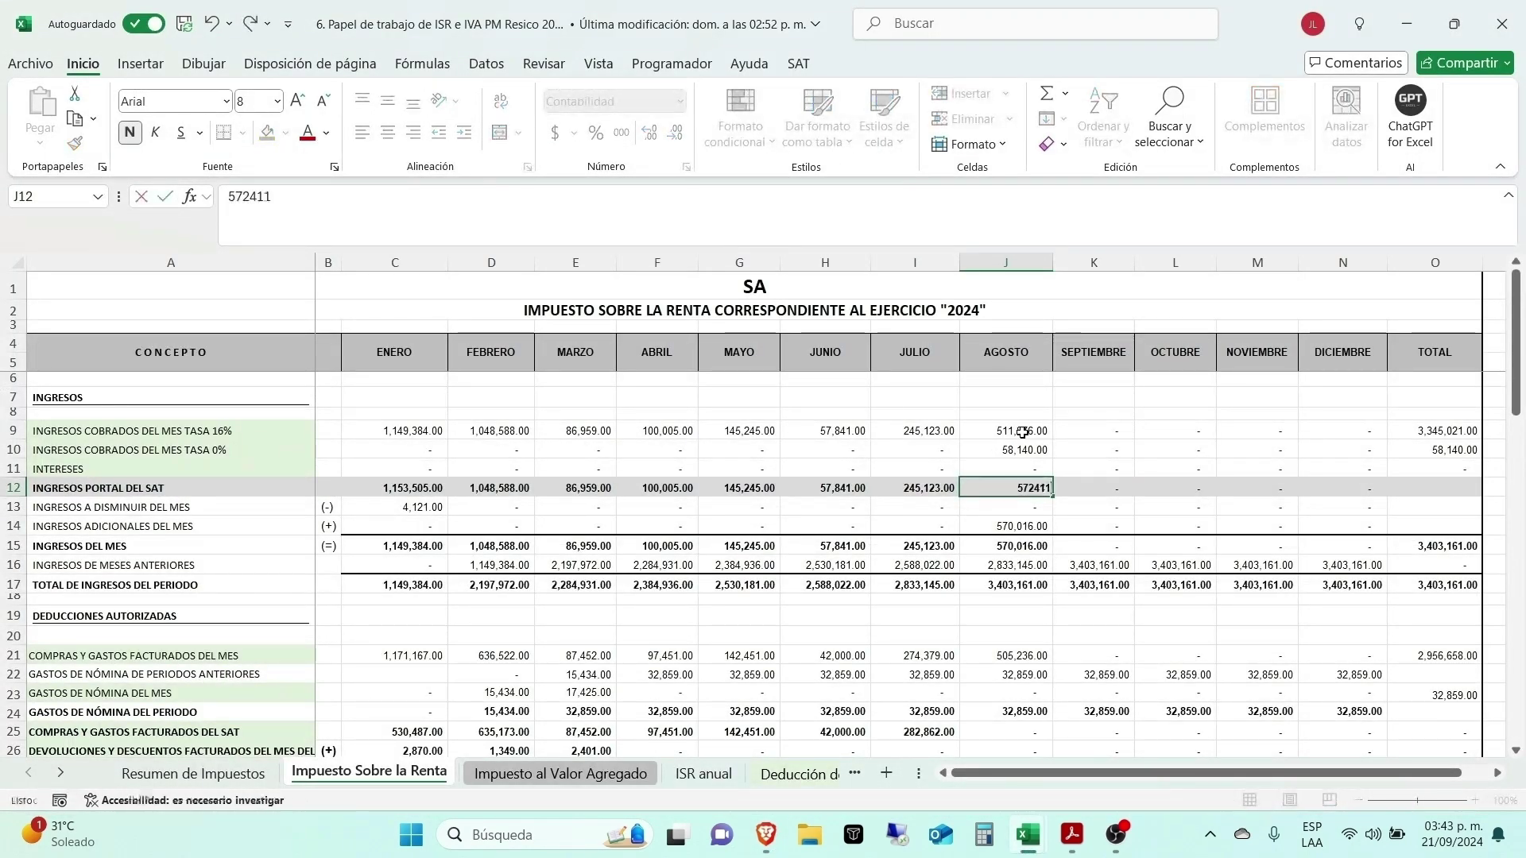
pyautogui.press('Return')
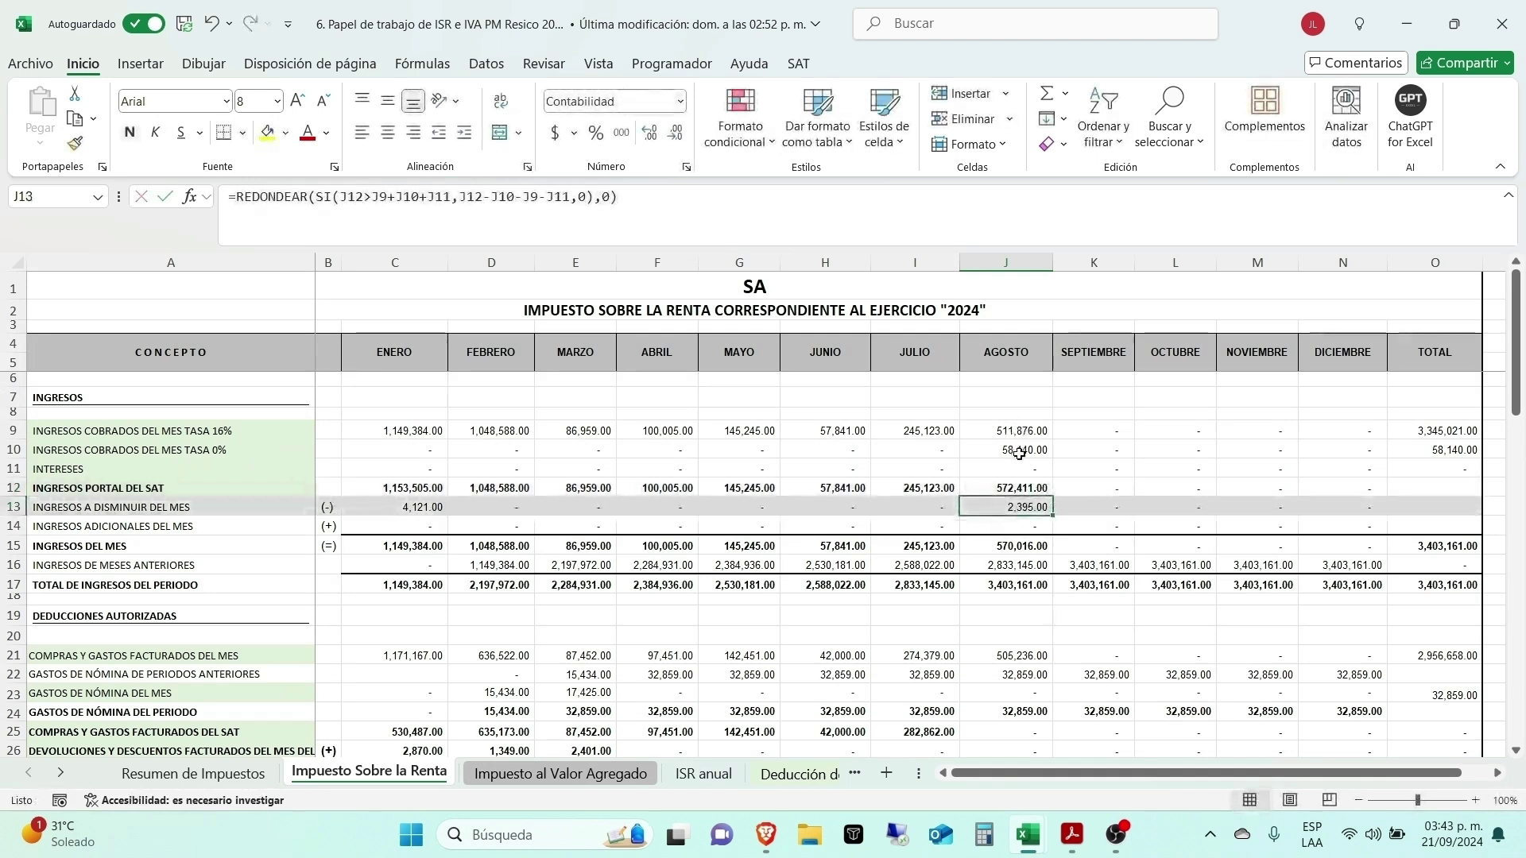
pyautogui.click(975, 403)
pyautogui.moveTo(976, 431); pyautogui.dragTo(1003, 450)
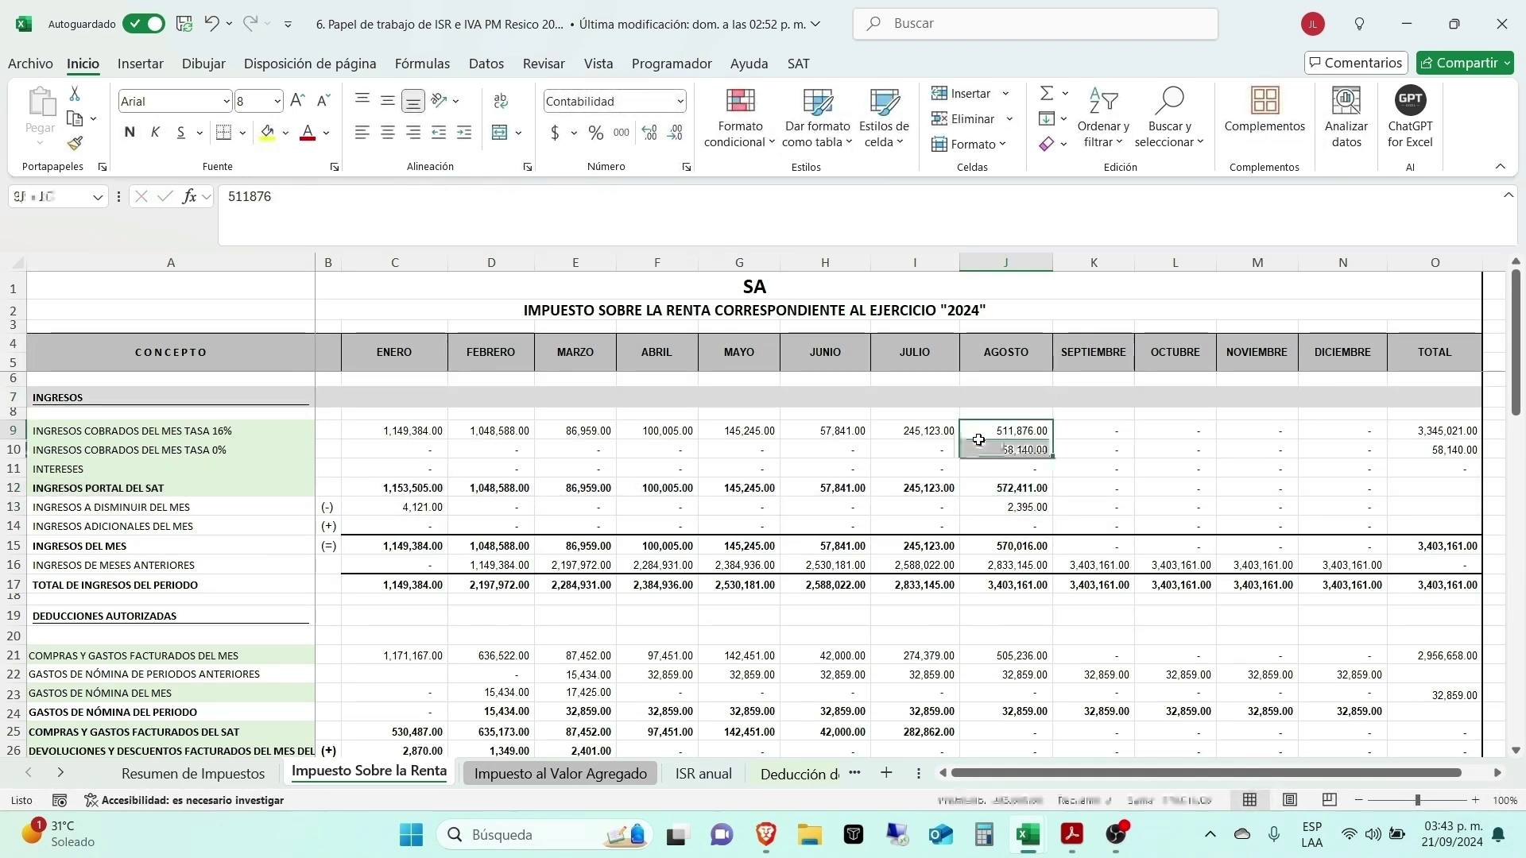
pyautogui.click(1000, 481)
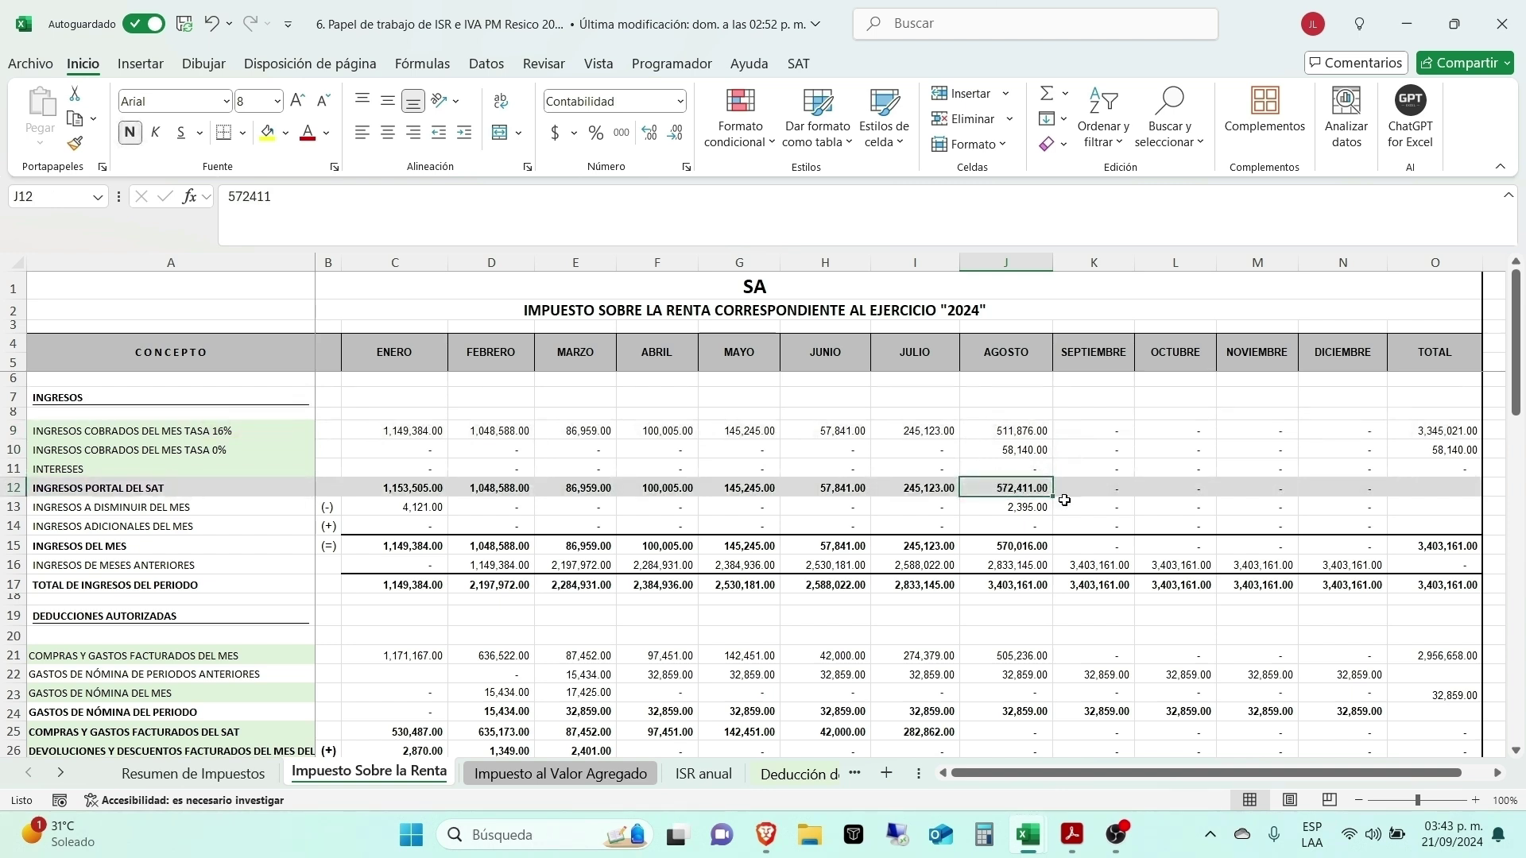
# Step: In the SAT declaration, answer Sí to ¿Tienes ingresos a disminuir del mes? and open the capture form for those incomes
pyautogui.hotkey('alt', 'Tab')
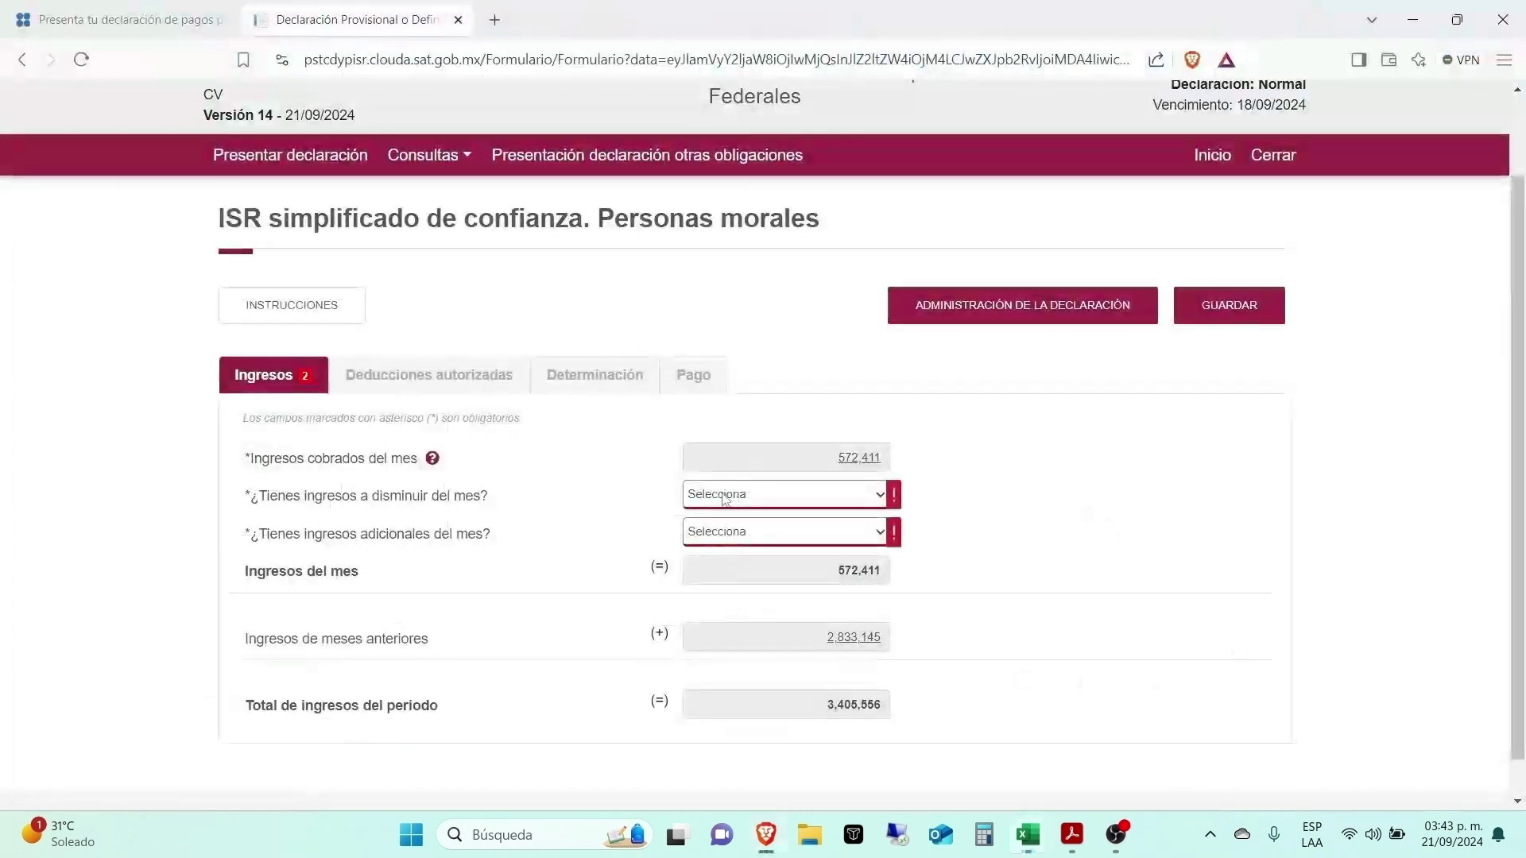
pyautogui.click(725, 496)
pyautogui.click(771, 545)
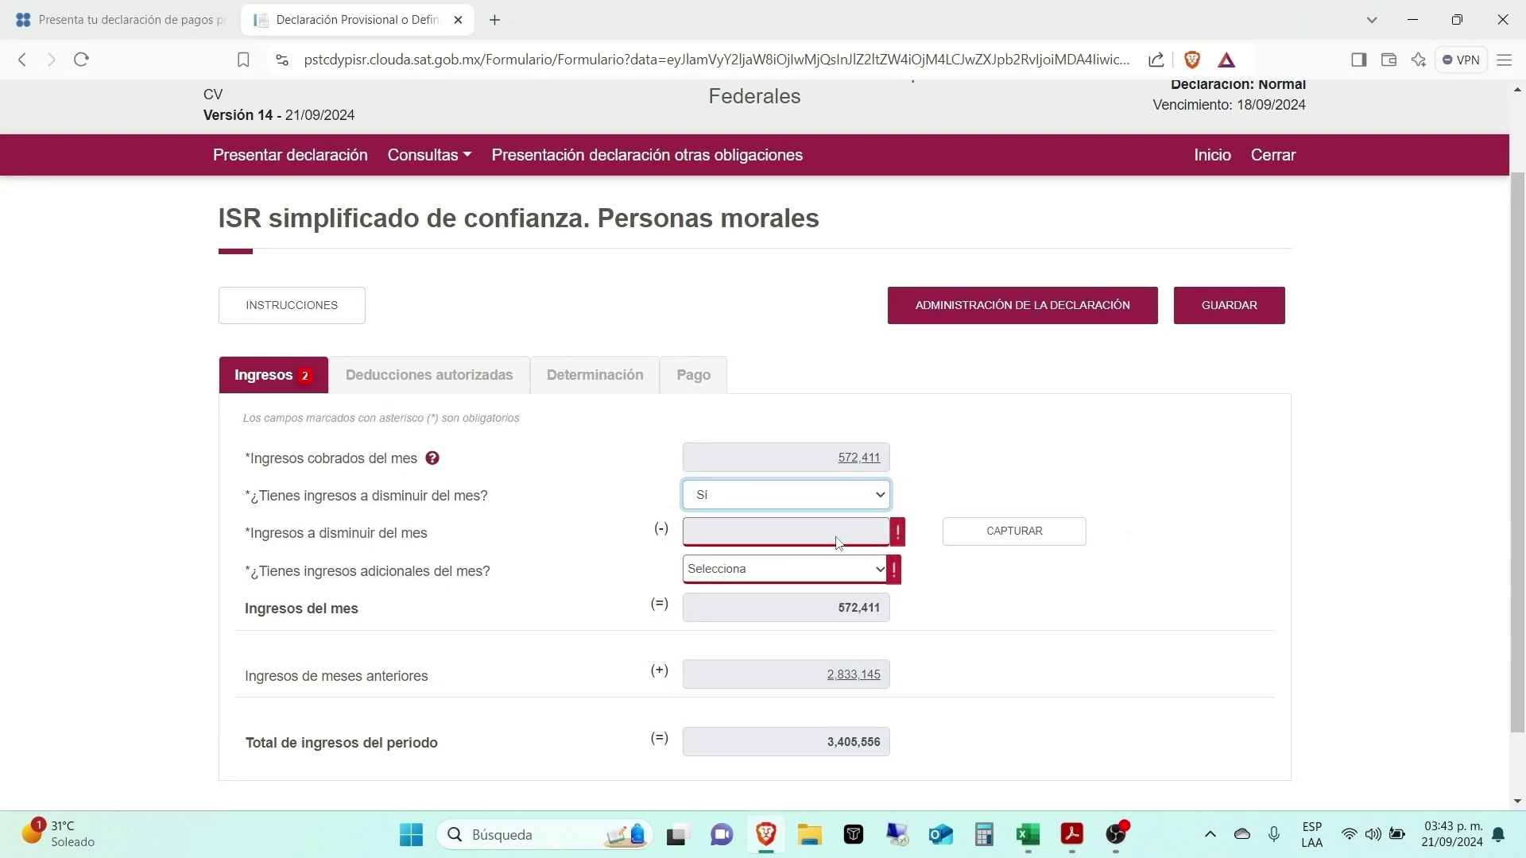
pyautogui.click(1014, 531)
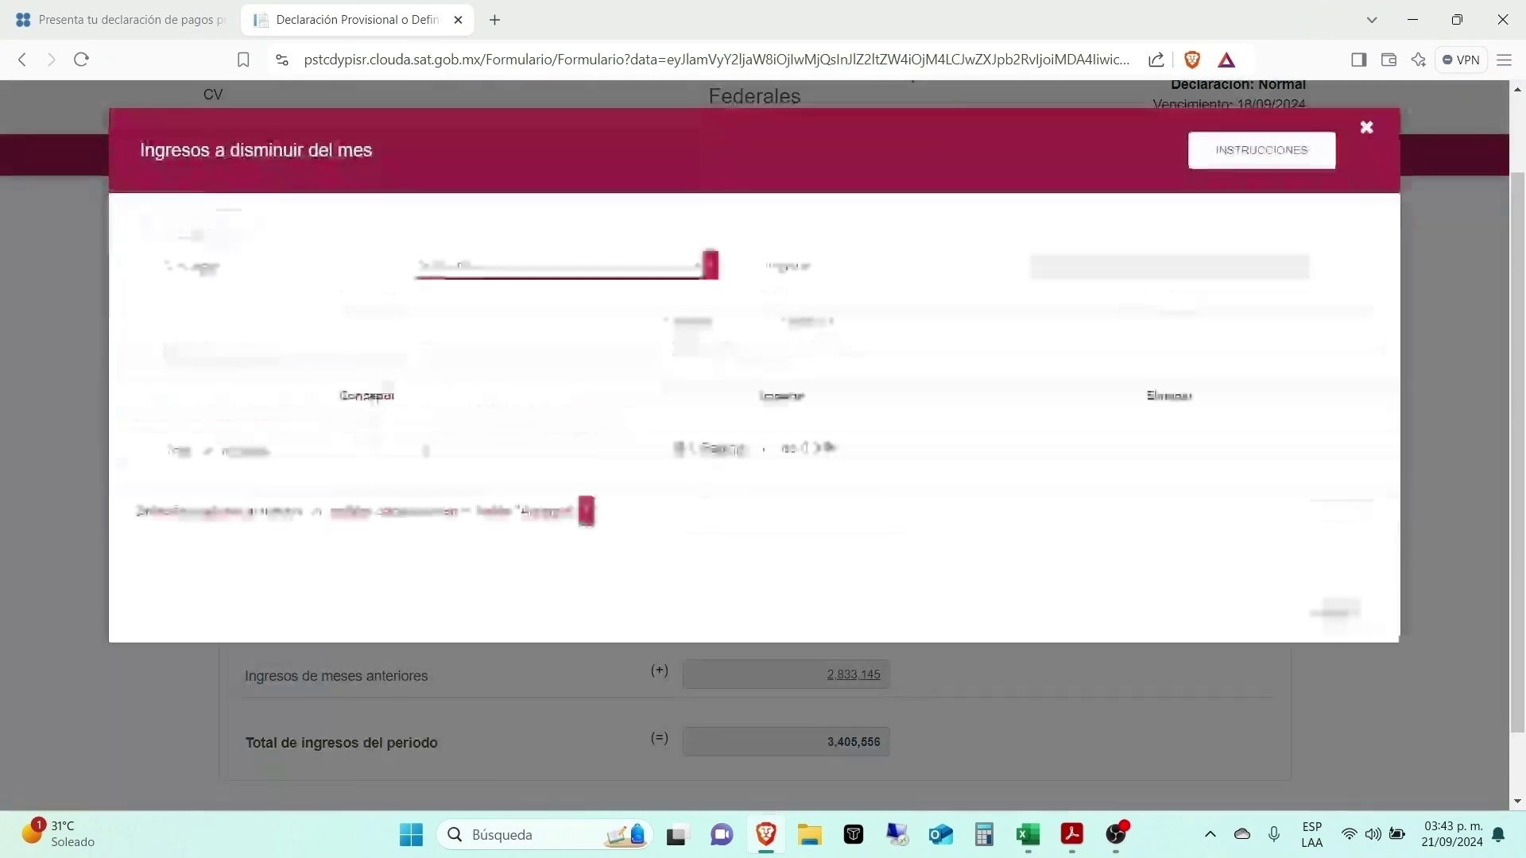
# Step: Record Ingresos acumulados en periodos anteriores for 2395 as income to subtract, save the record and close the form
pyautogui.click(522, 265)
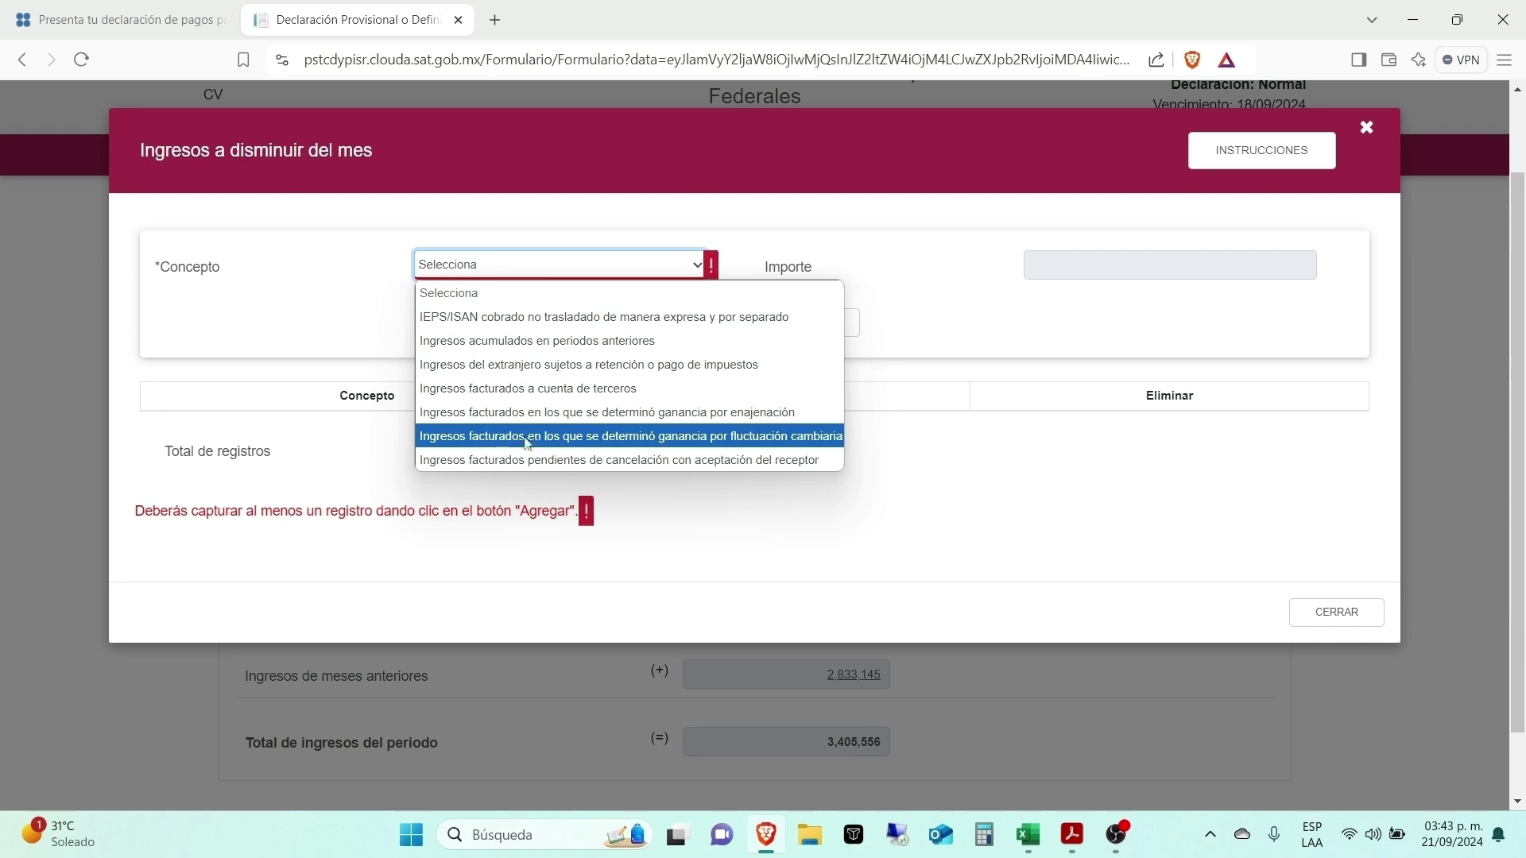
pyautogui.click(485, 343)
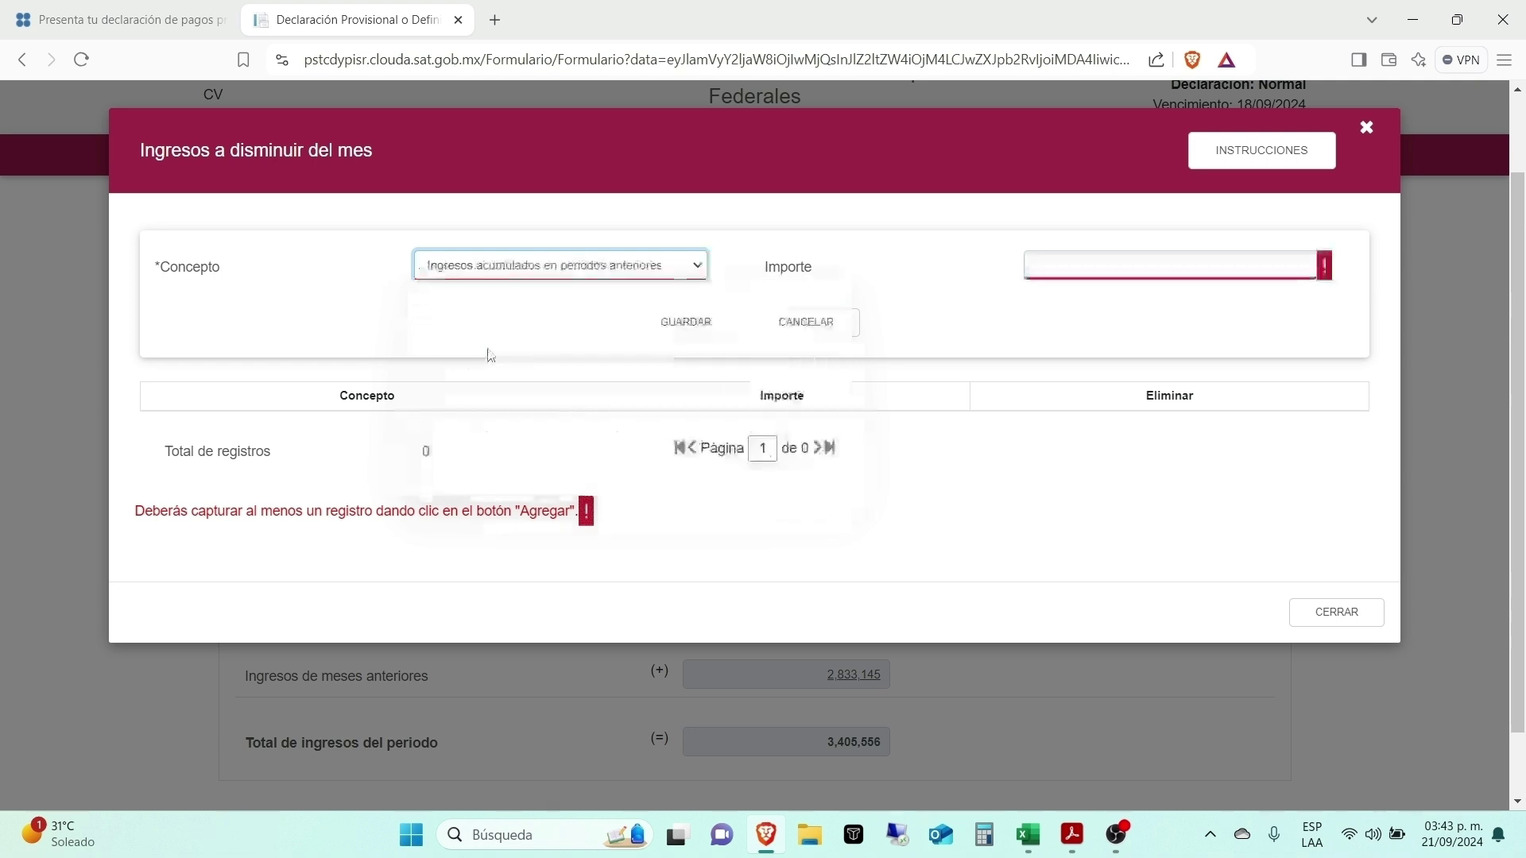
pyautogui.click(1093, 262)
pyautogui.hotkey('alt', 'Tab')
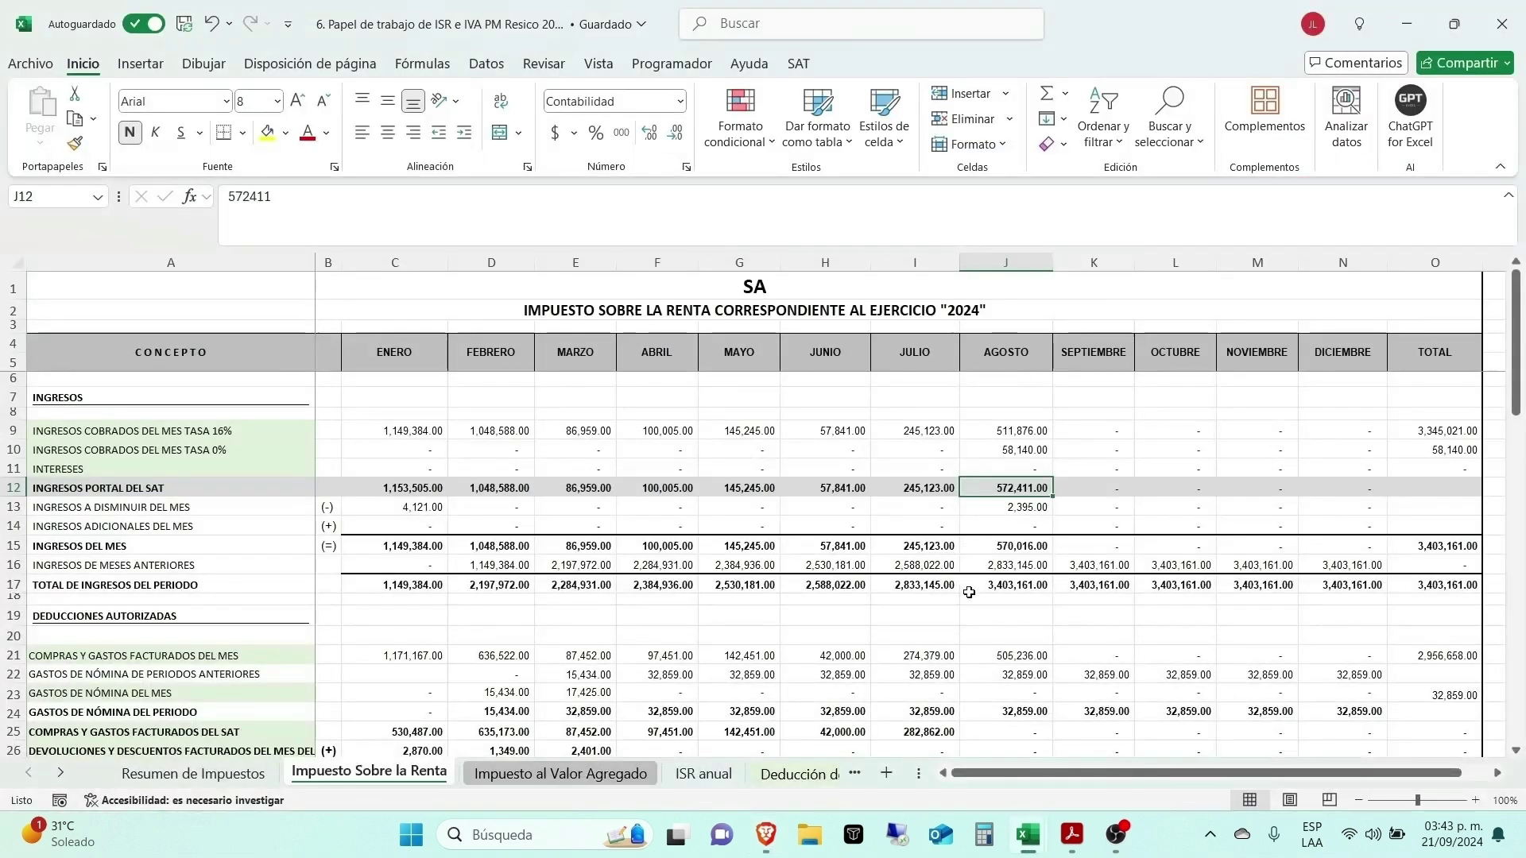
pyautogui.hotkey('alt', 'Tab')
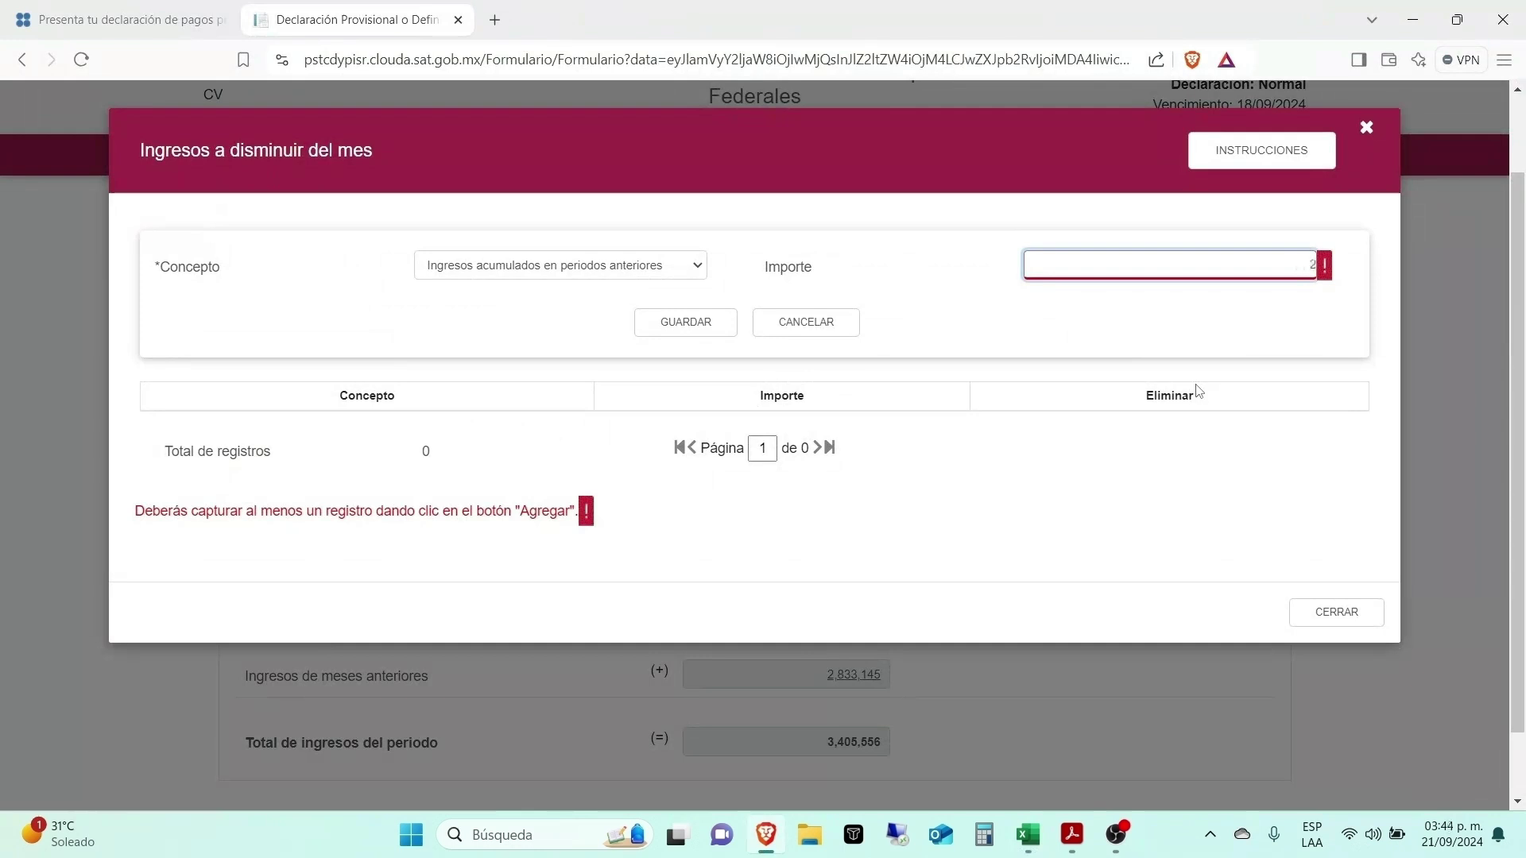
pyautogui.write('2395')
pyautogui.click(1049, 25)
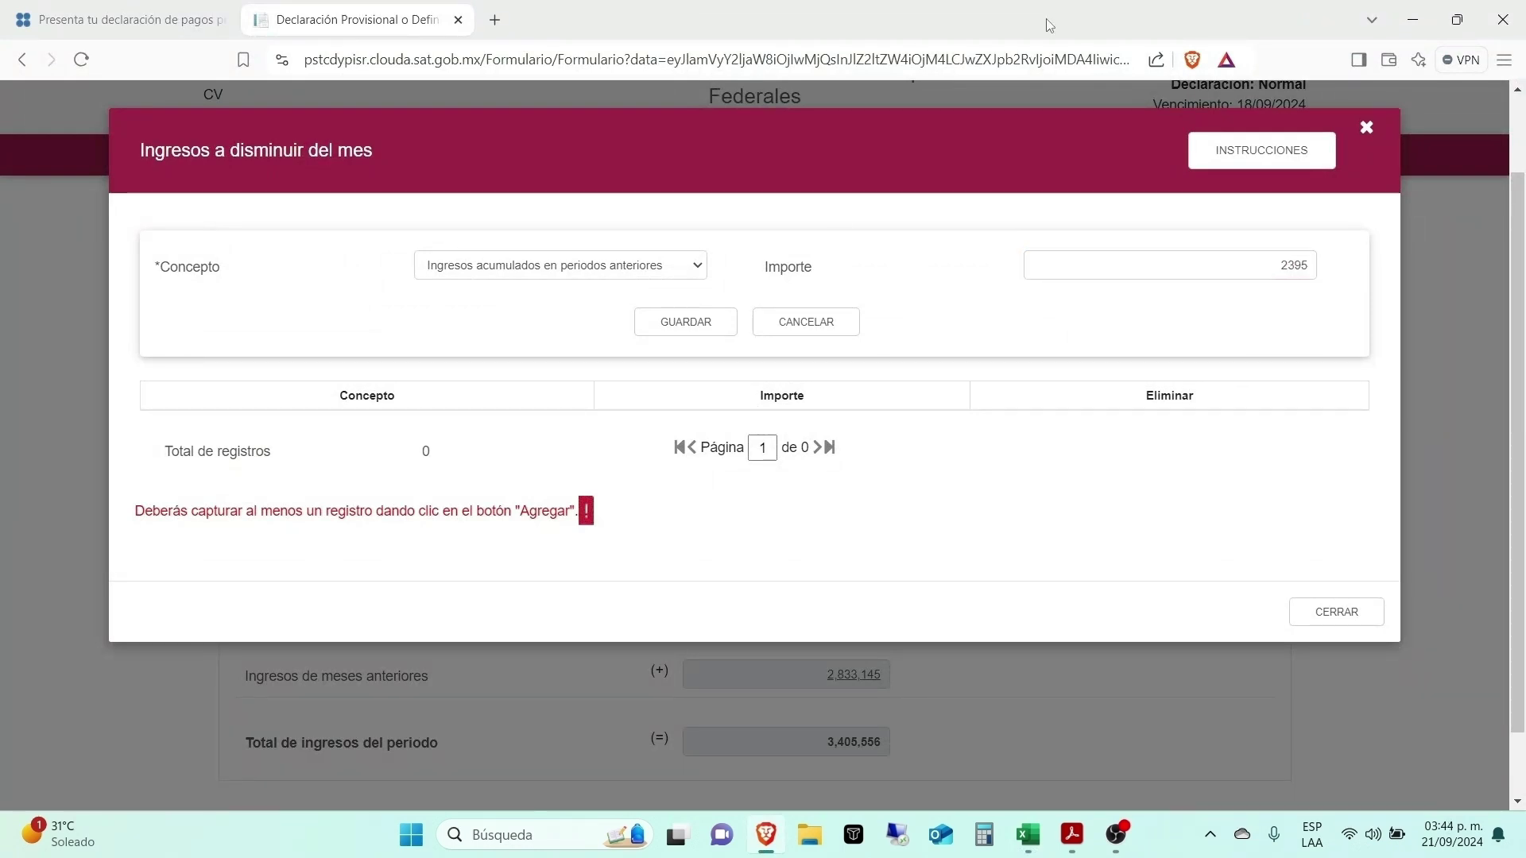
pyautogui.click(689, 324)
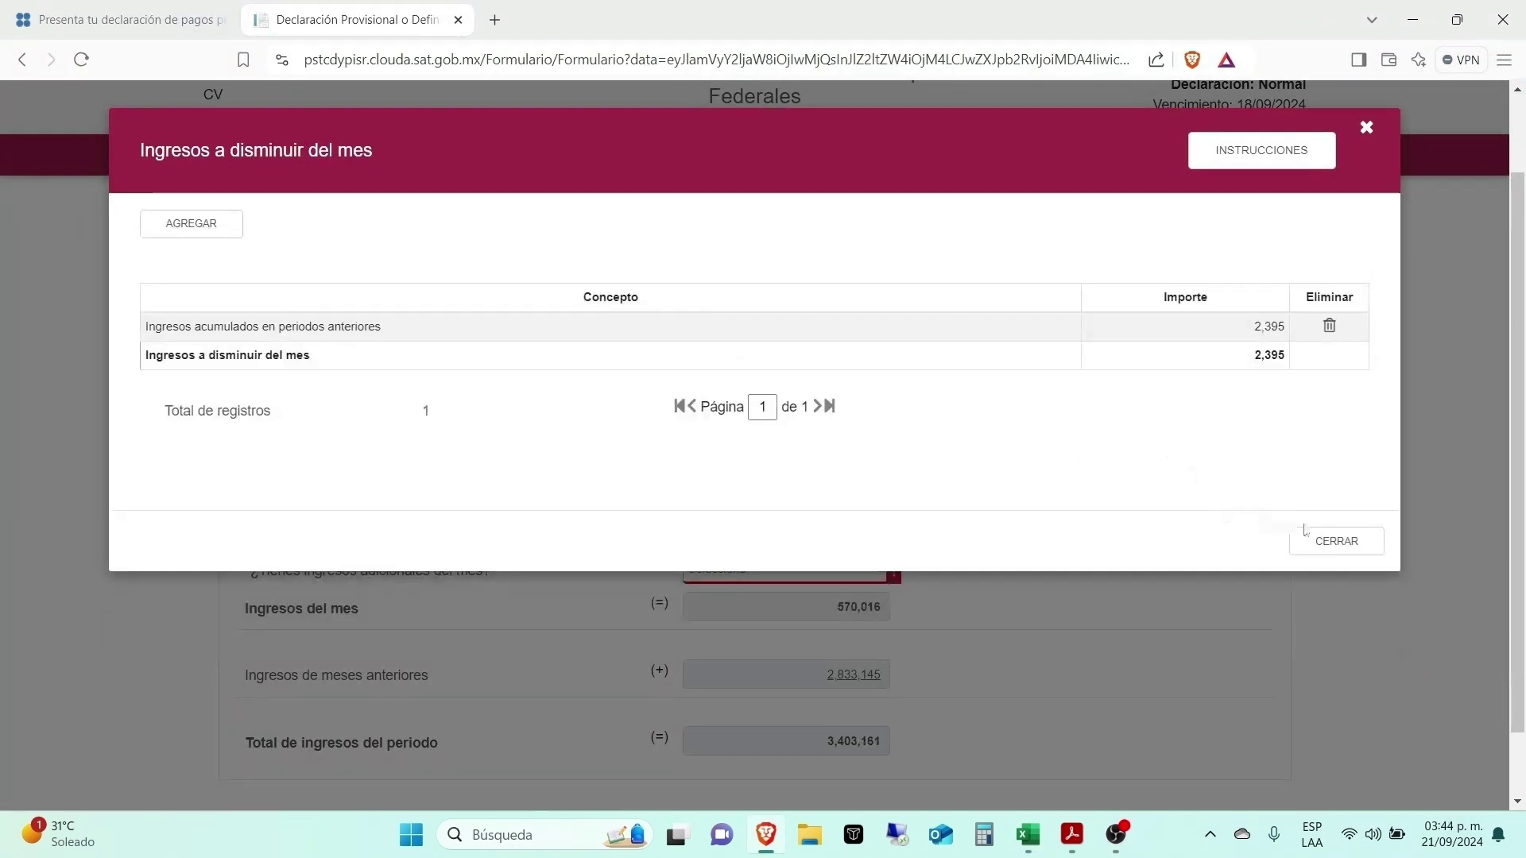
pyautogui.click(1322, 544)
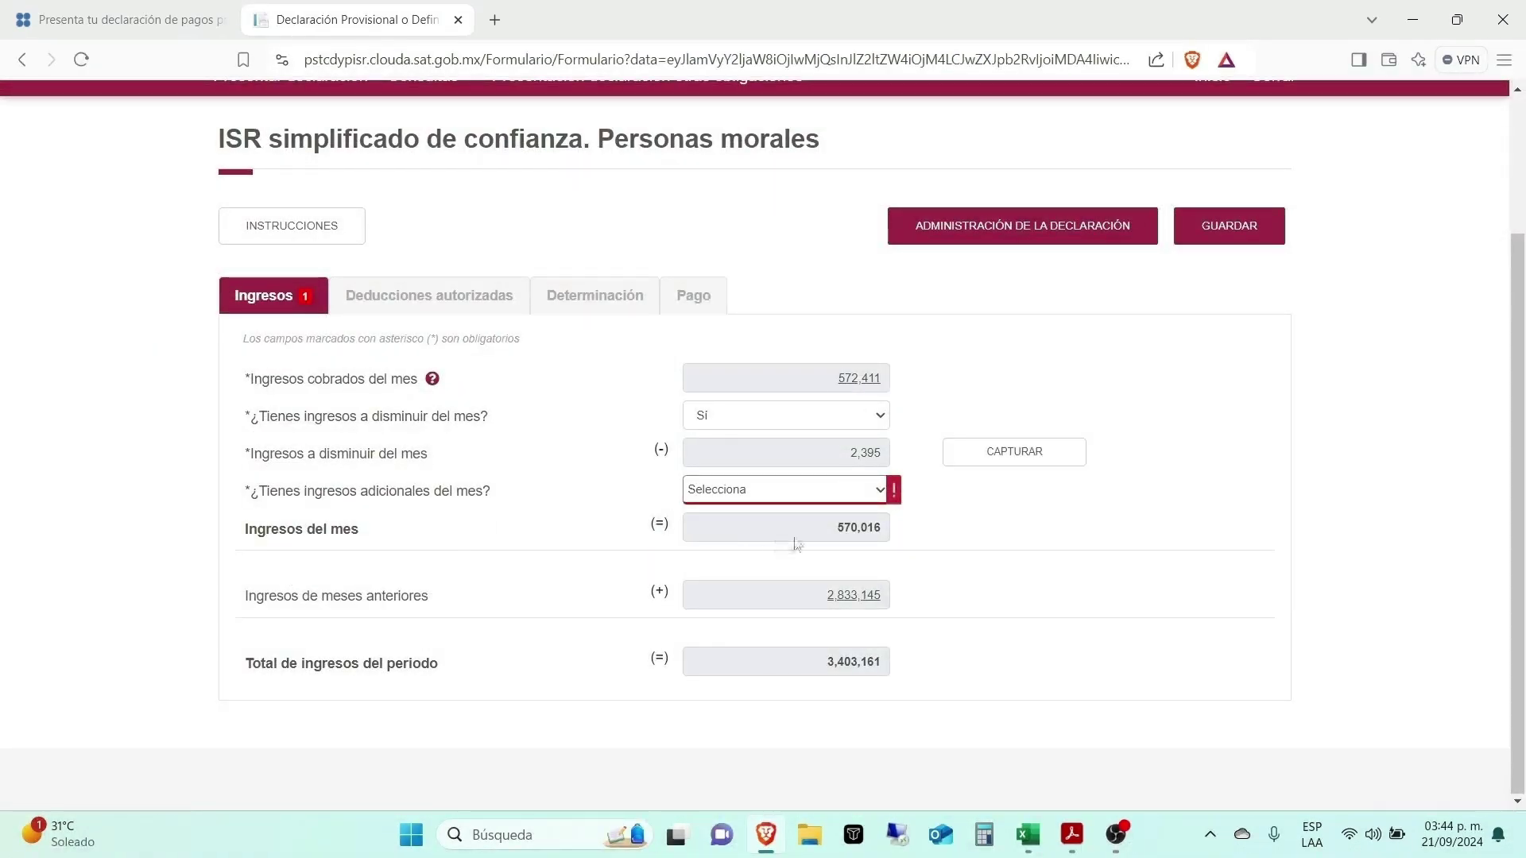
# Step: Check August's INGRESOS DEL MES in the working paper and answer No to ¿Tienes ingresos adicionales del mes? in the SAT declaration
pyautogui.hotkey('alt', 'Tab')
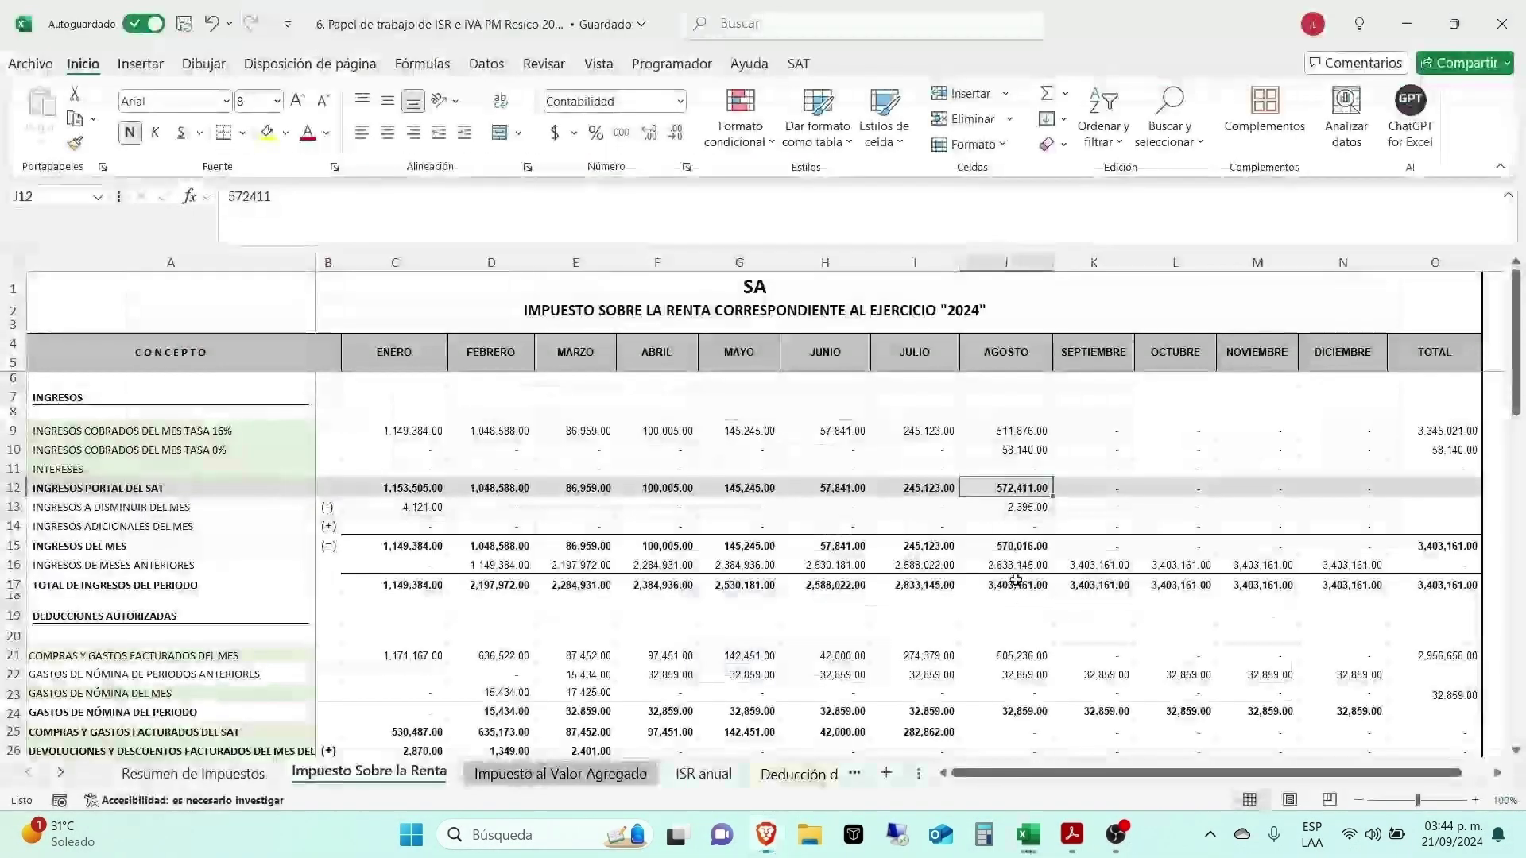
pyautogui.click(1012, 549)
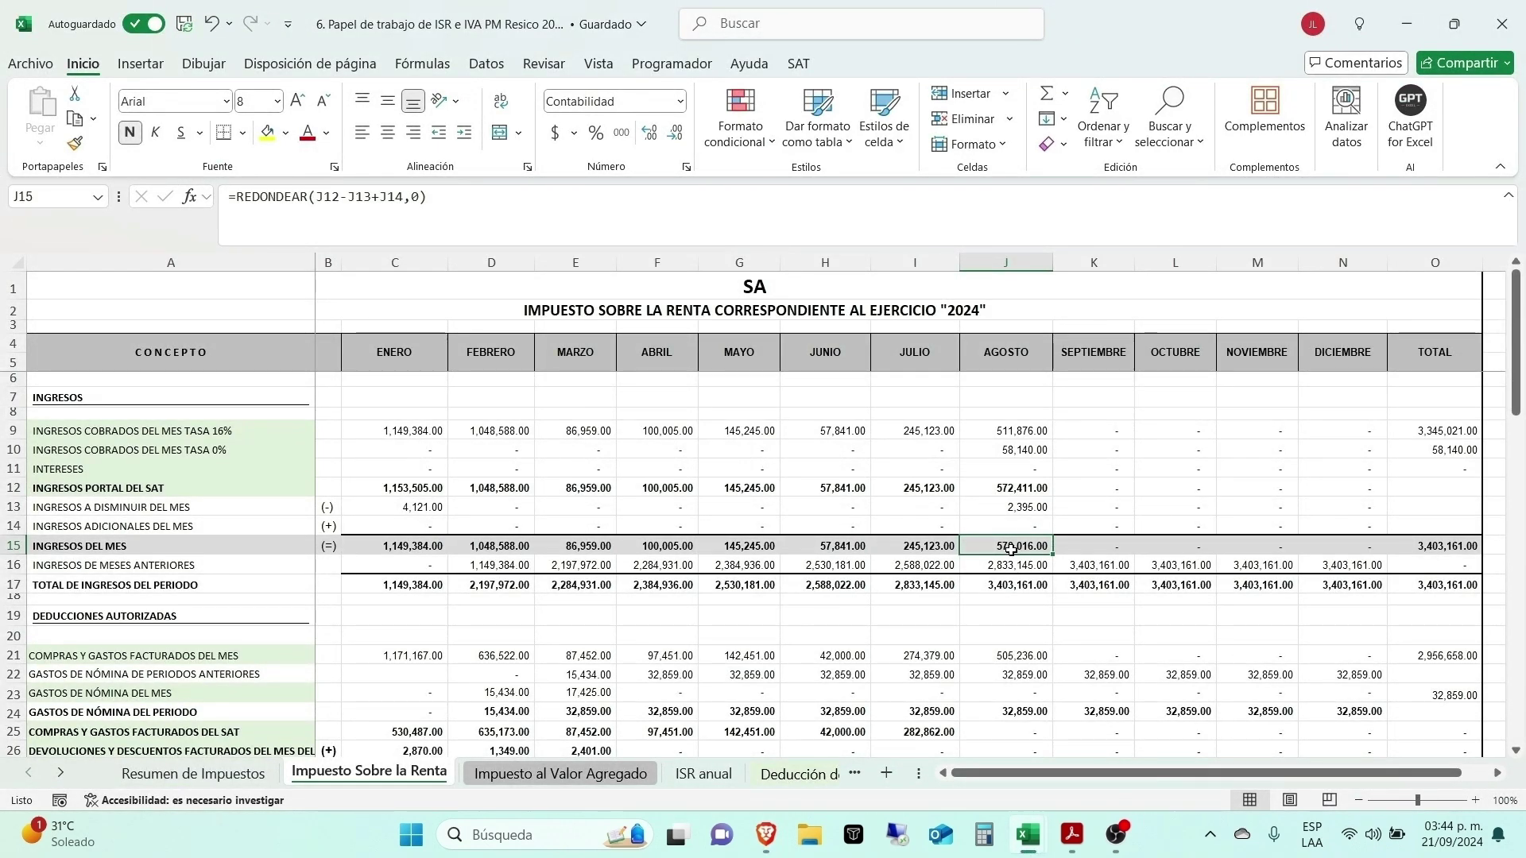
pyautogui.hotkey('alt', 'Tab')
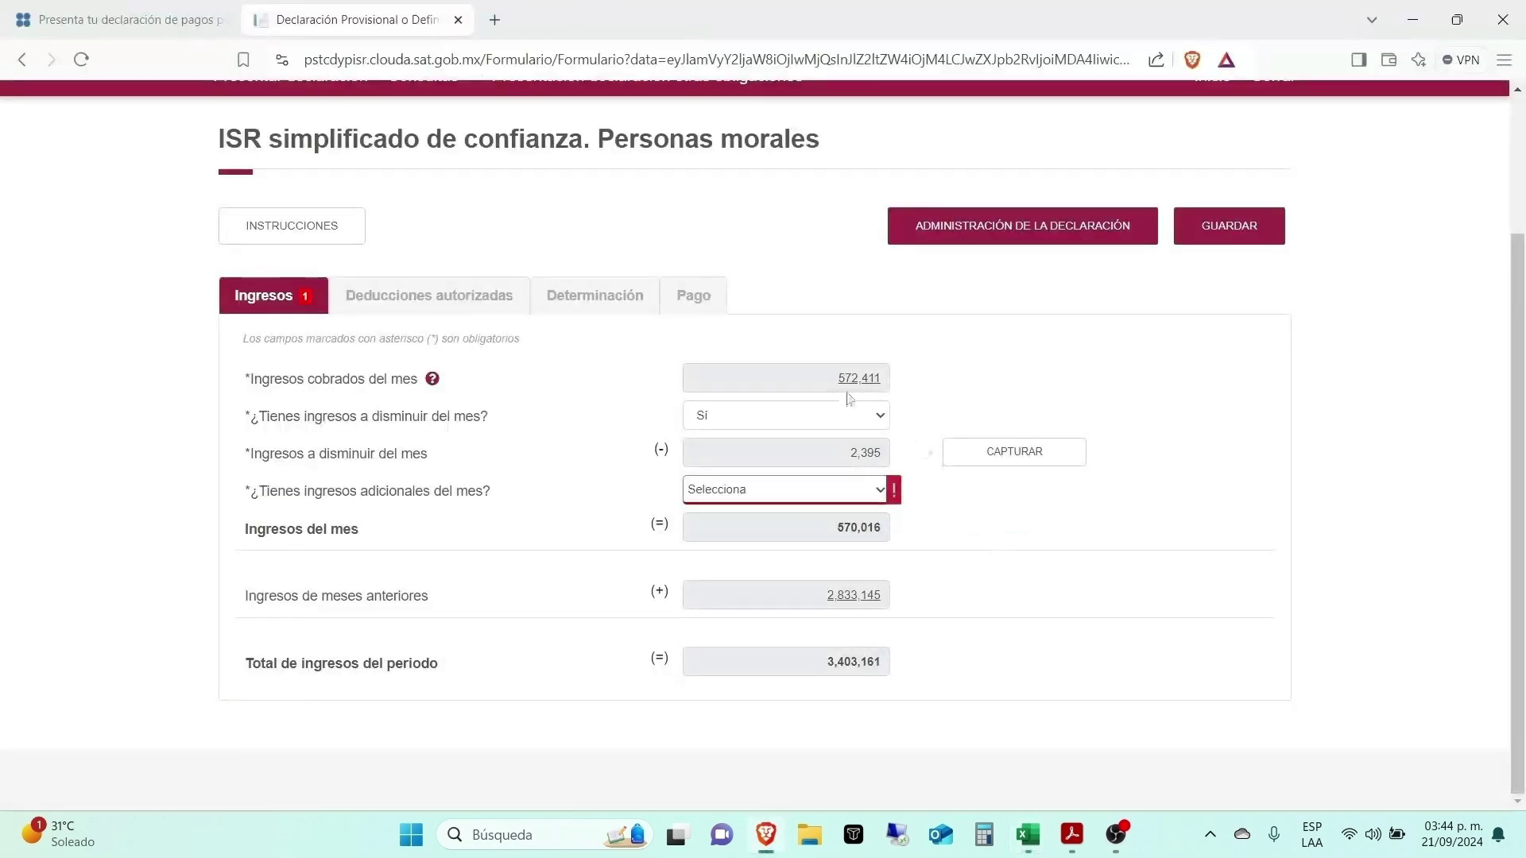
pyautogui.click(869, 492)
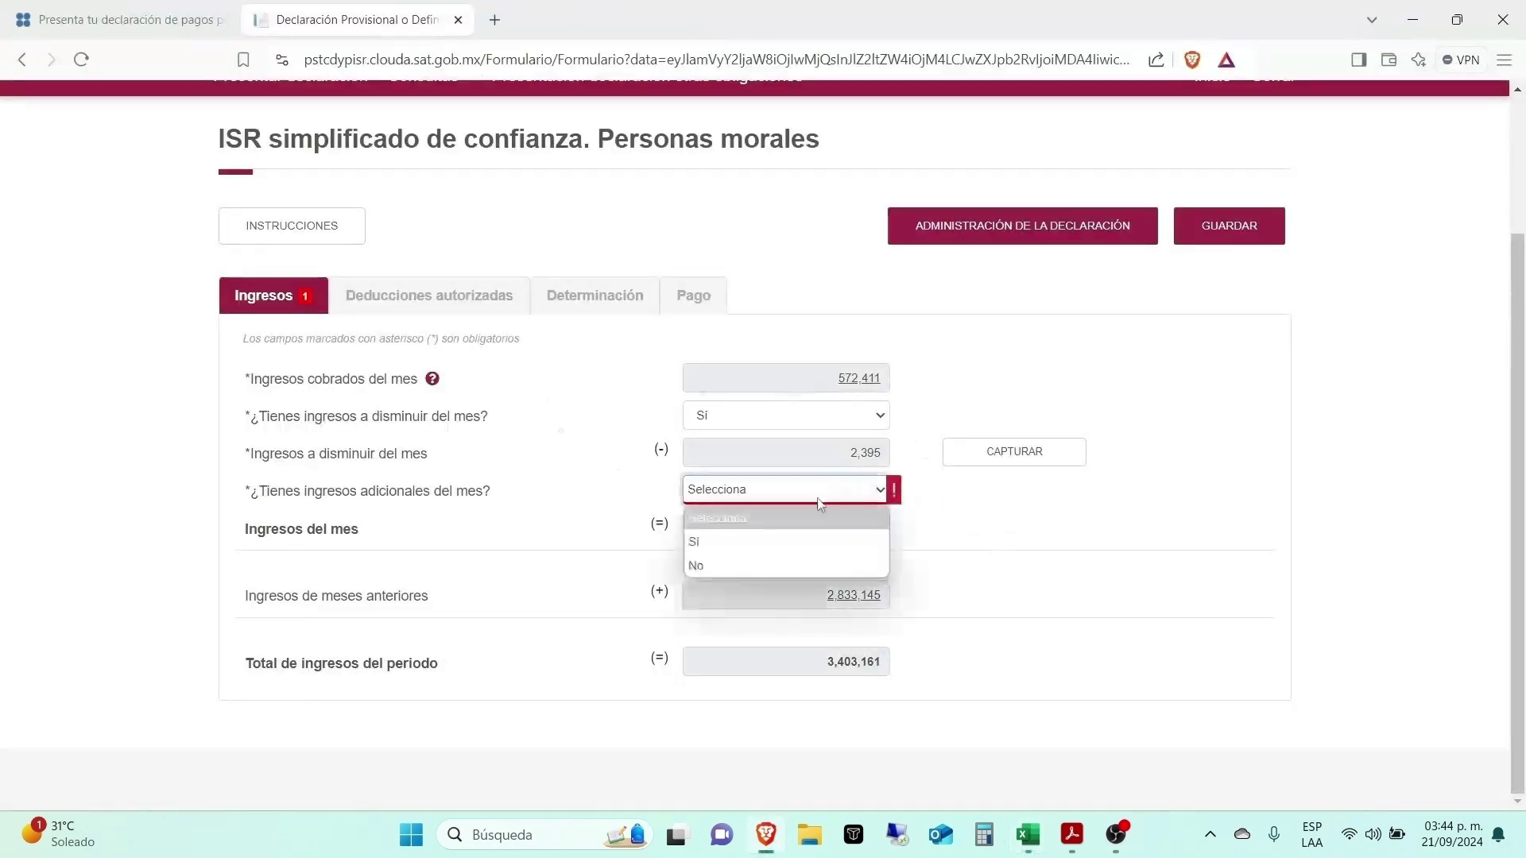
pyautogui.click(736, 564)
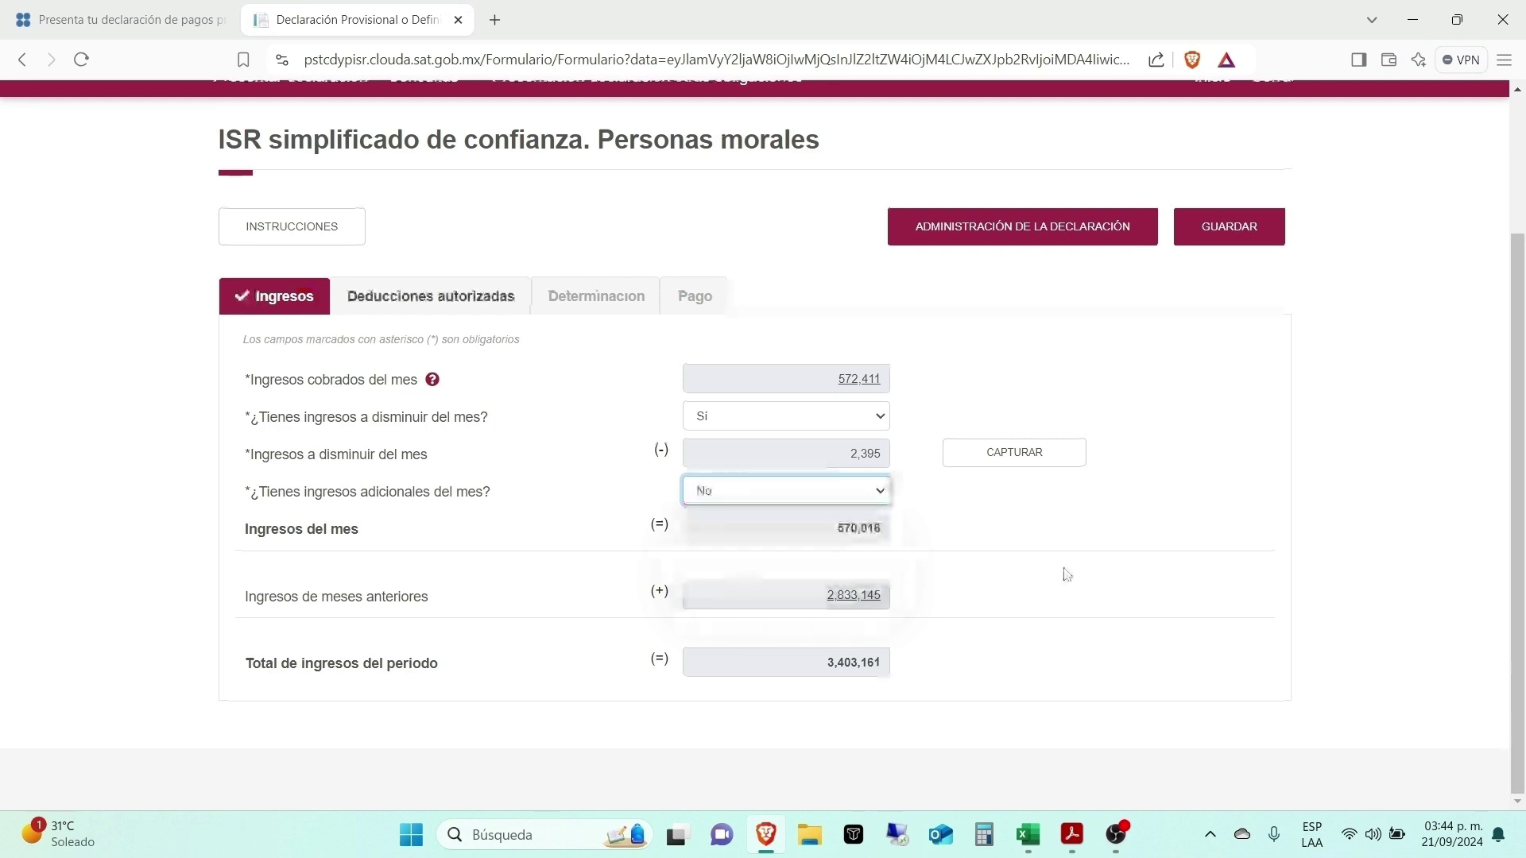
pyautogui.click(948, 588)
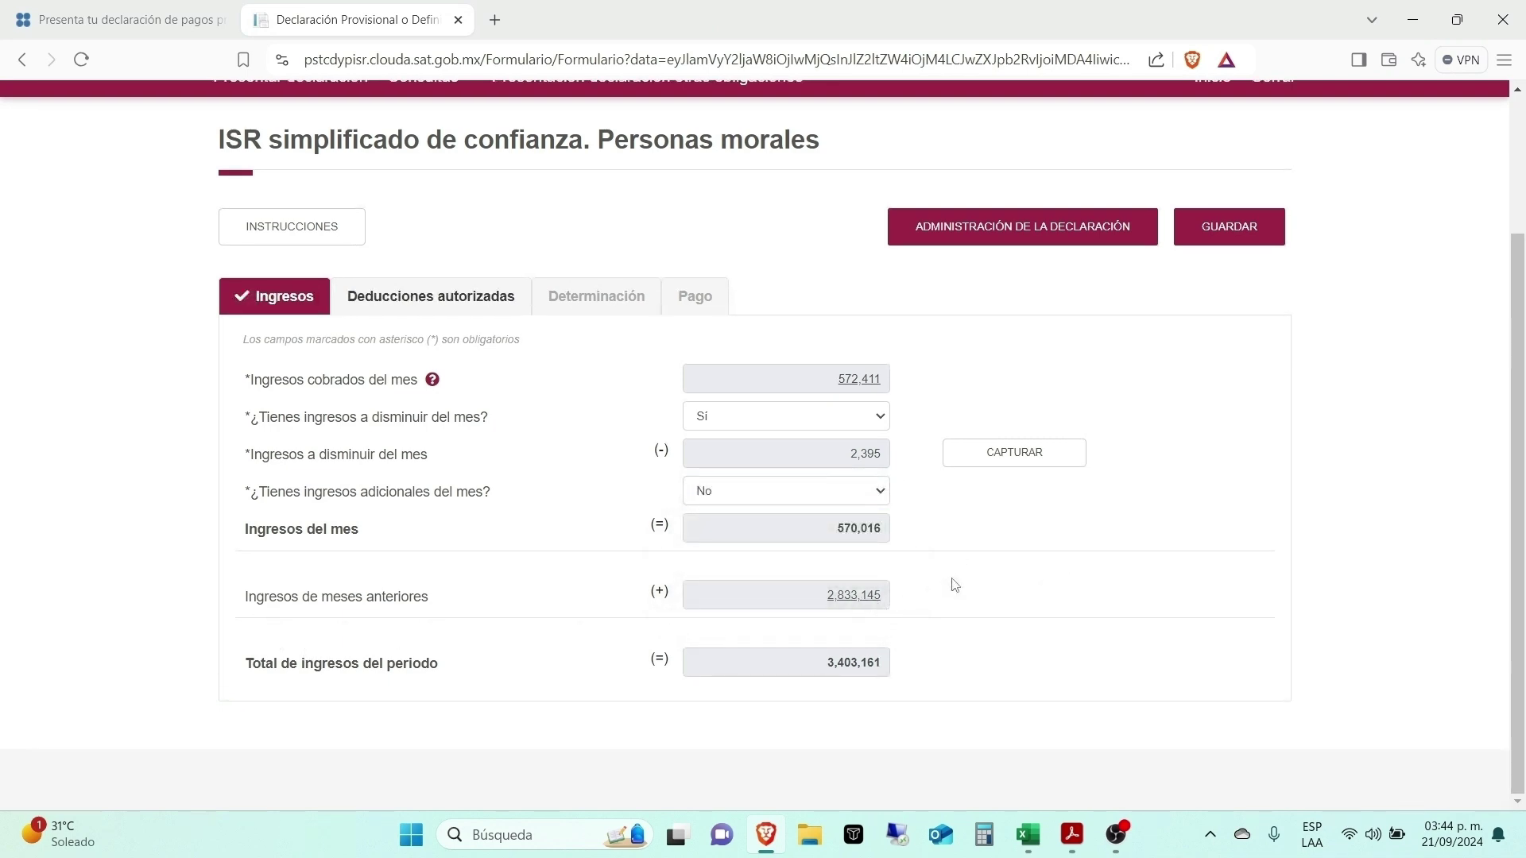
# Step: Compare August's INGRESOS DE MESES ANTERIORES and TOTAL DE INGRESOS DEL PERIODO in the working paper with the SAT declaration's amounts
pyautogui.hotkey('alt', 'Tab')
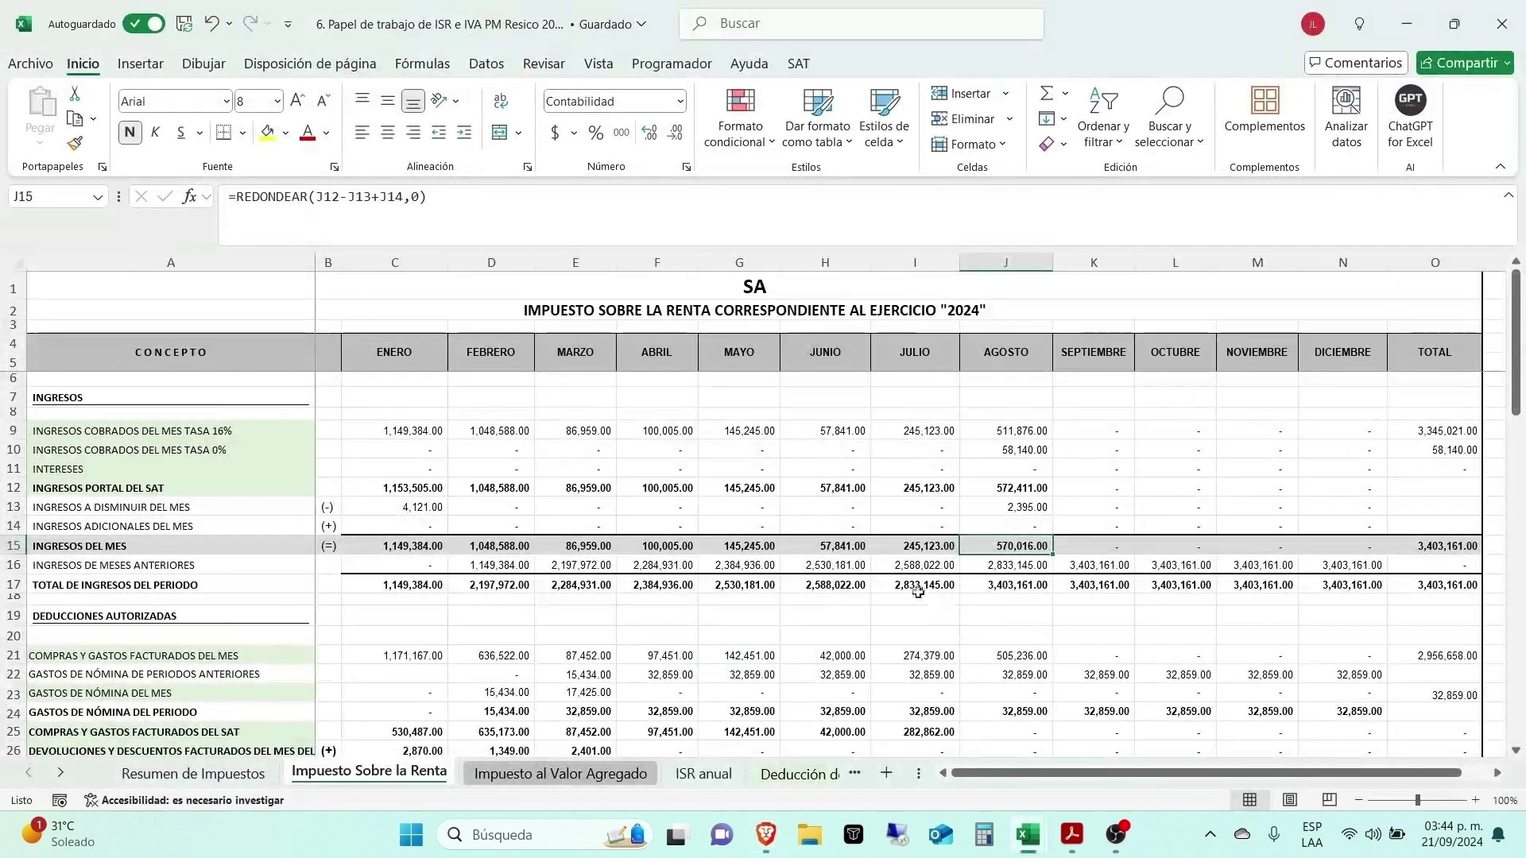
pyautogui.click(917, 588)
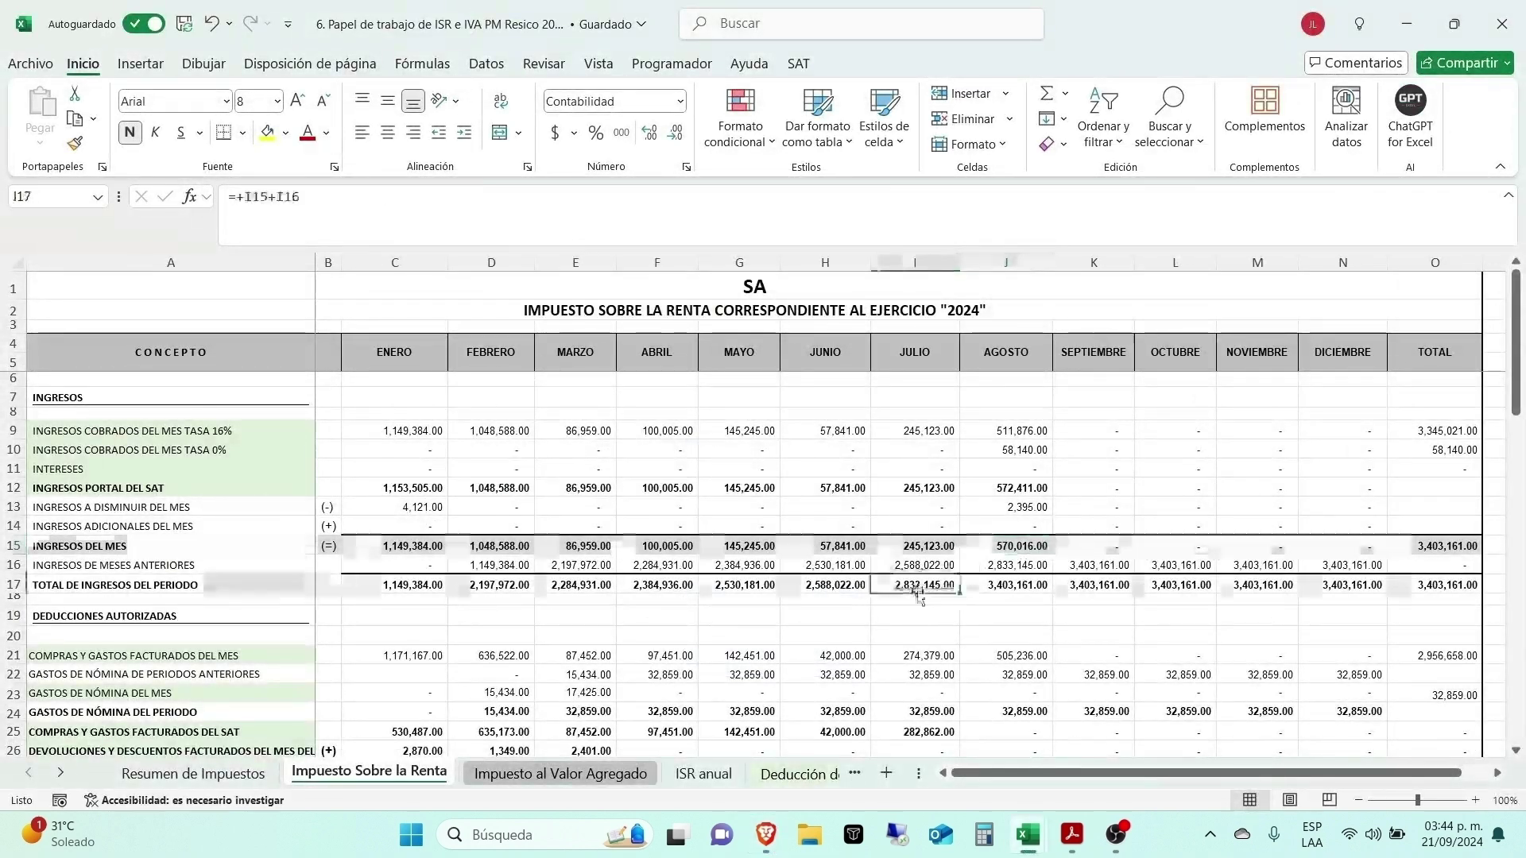
pyautogui.click(1017, 583)
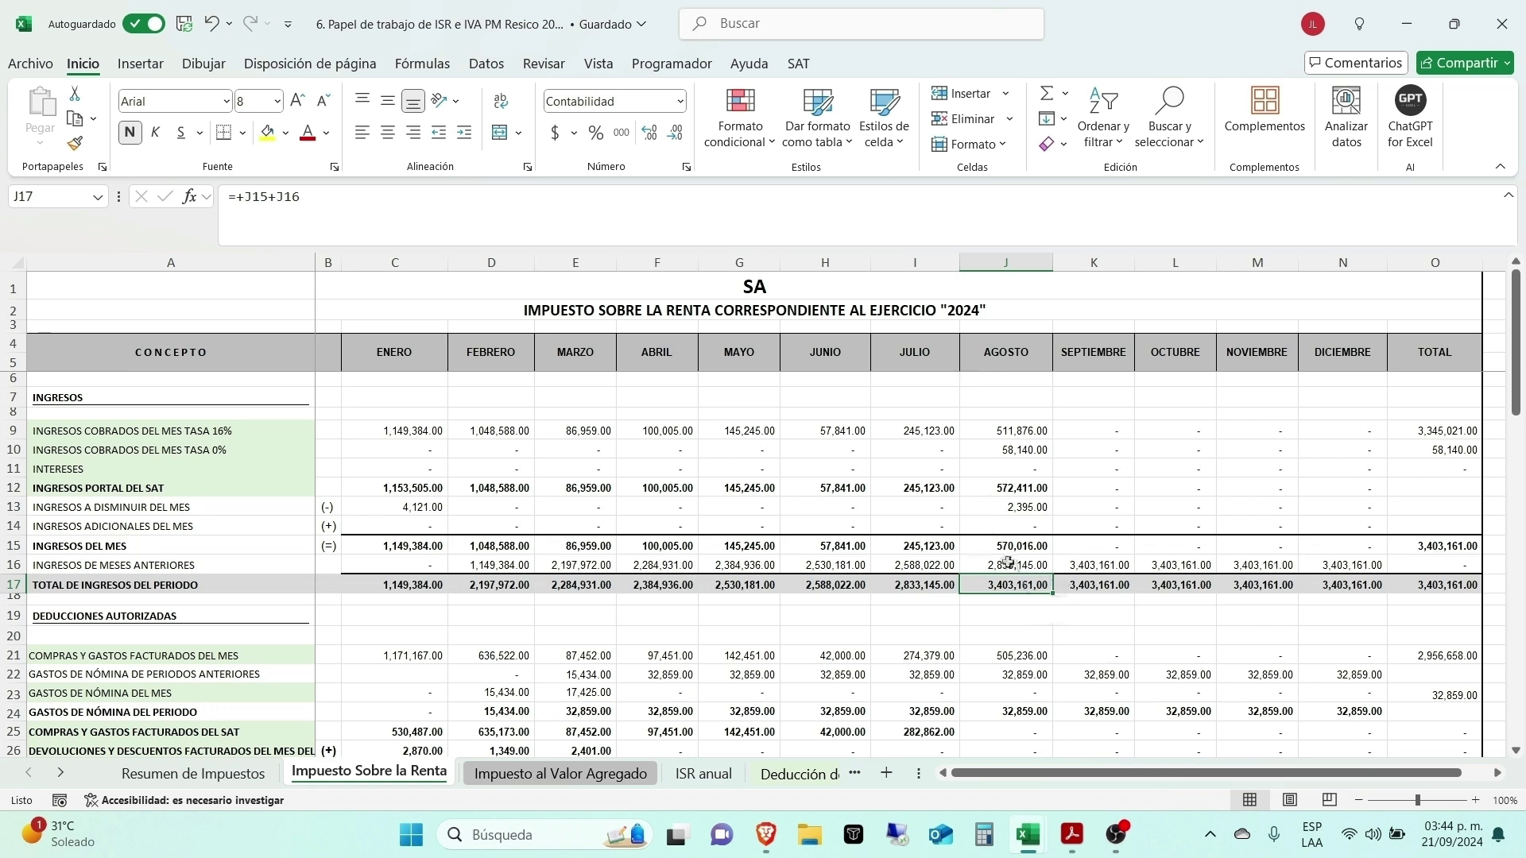
pyautogui.click(1008, 562)
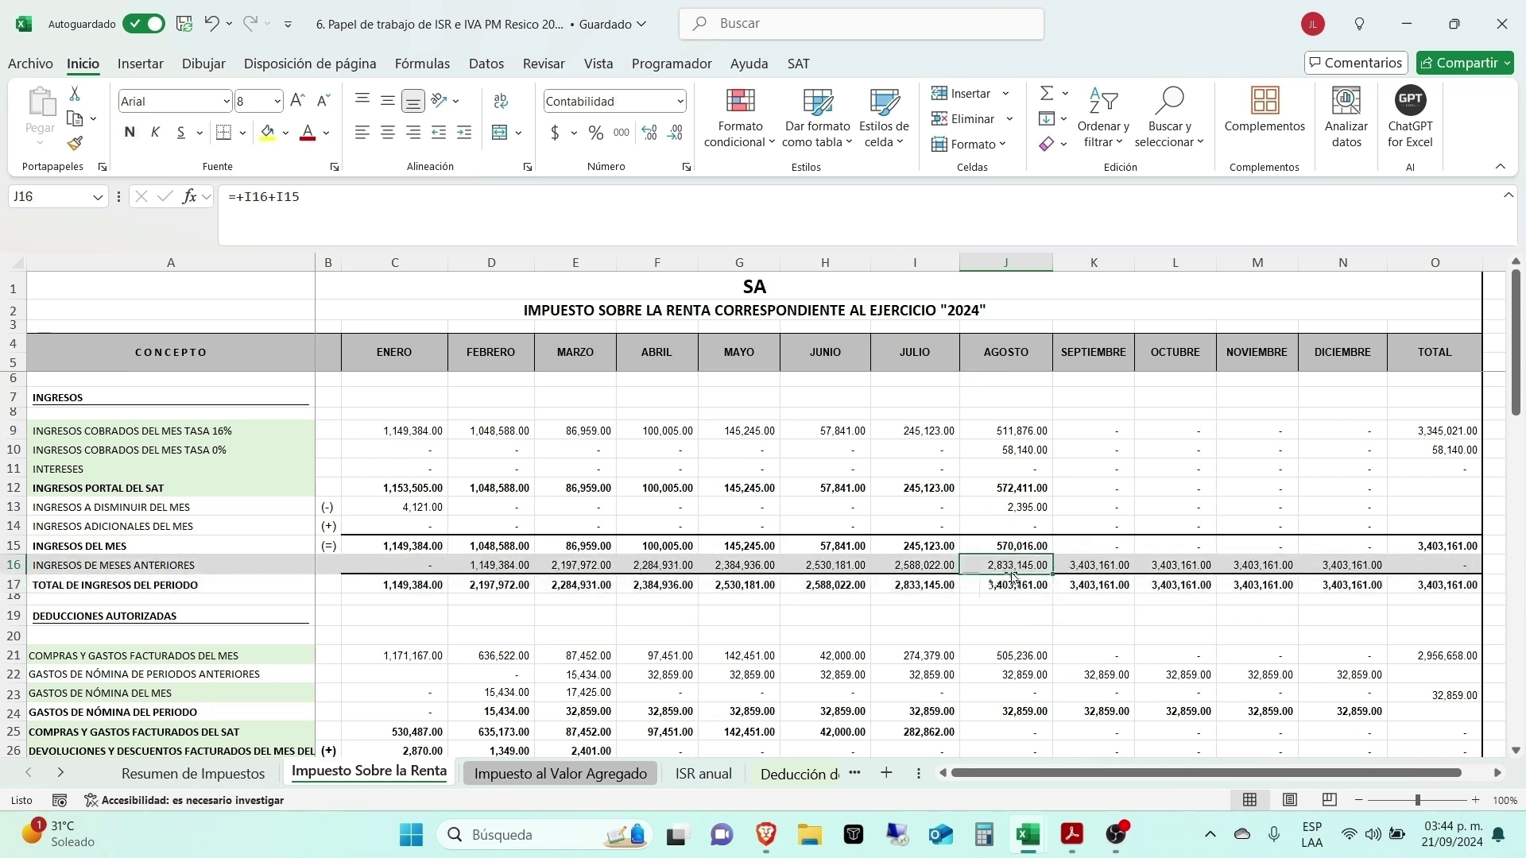
pyautogui.hotkey('alt', 'Tab')
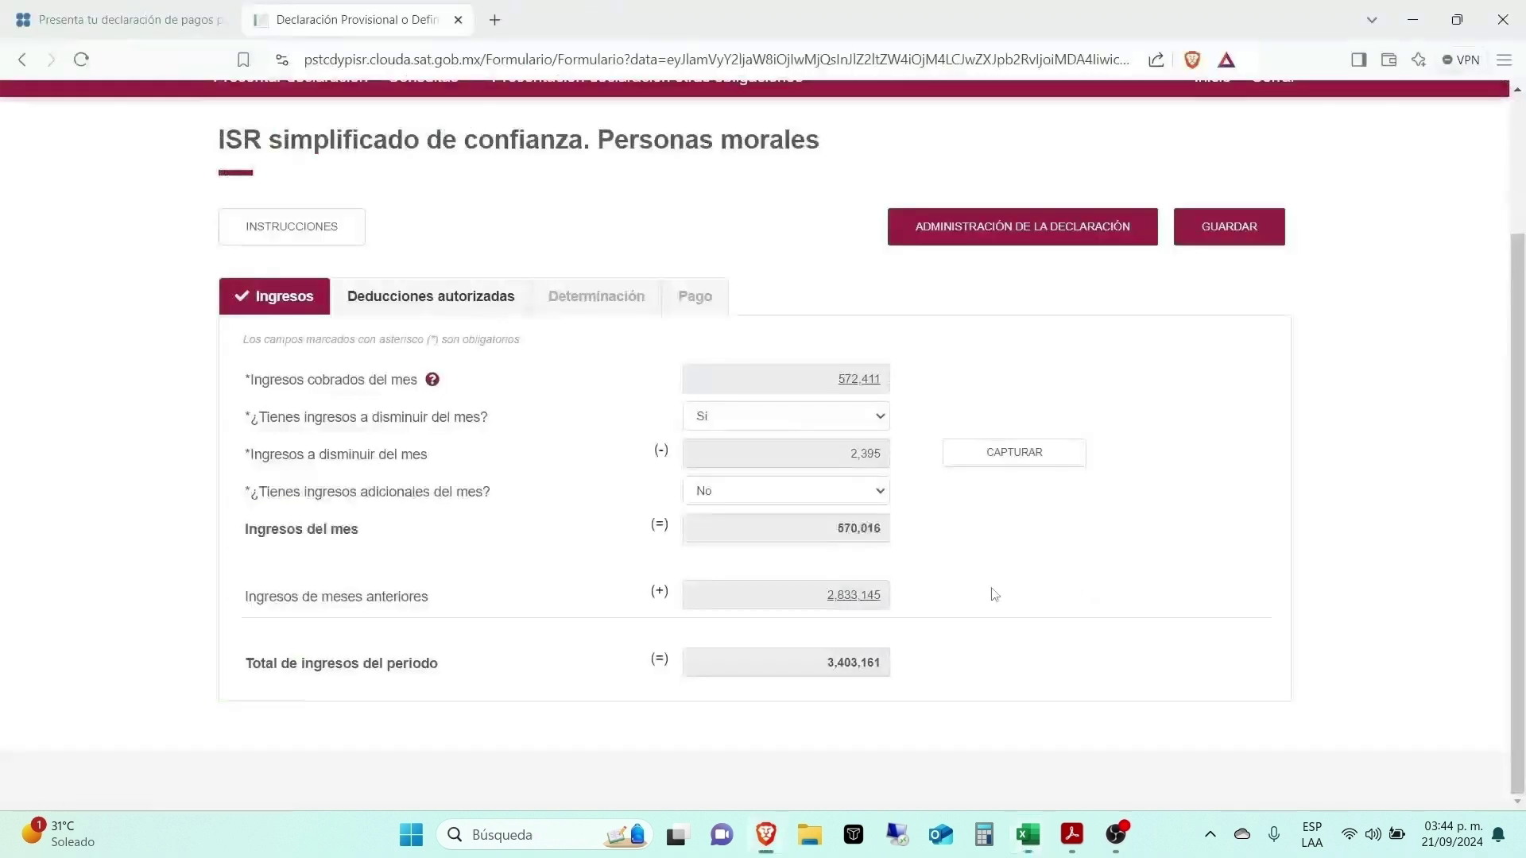
pyautogui.hotkey('alt', 'Tab')
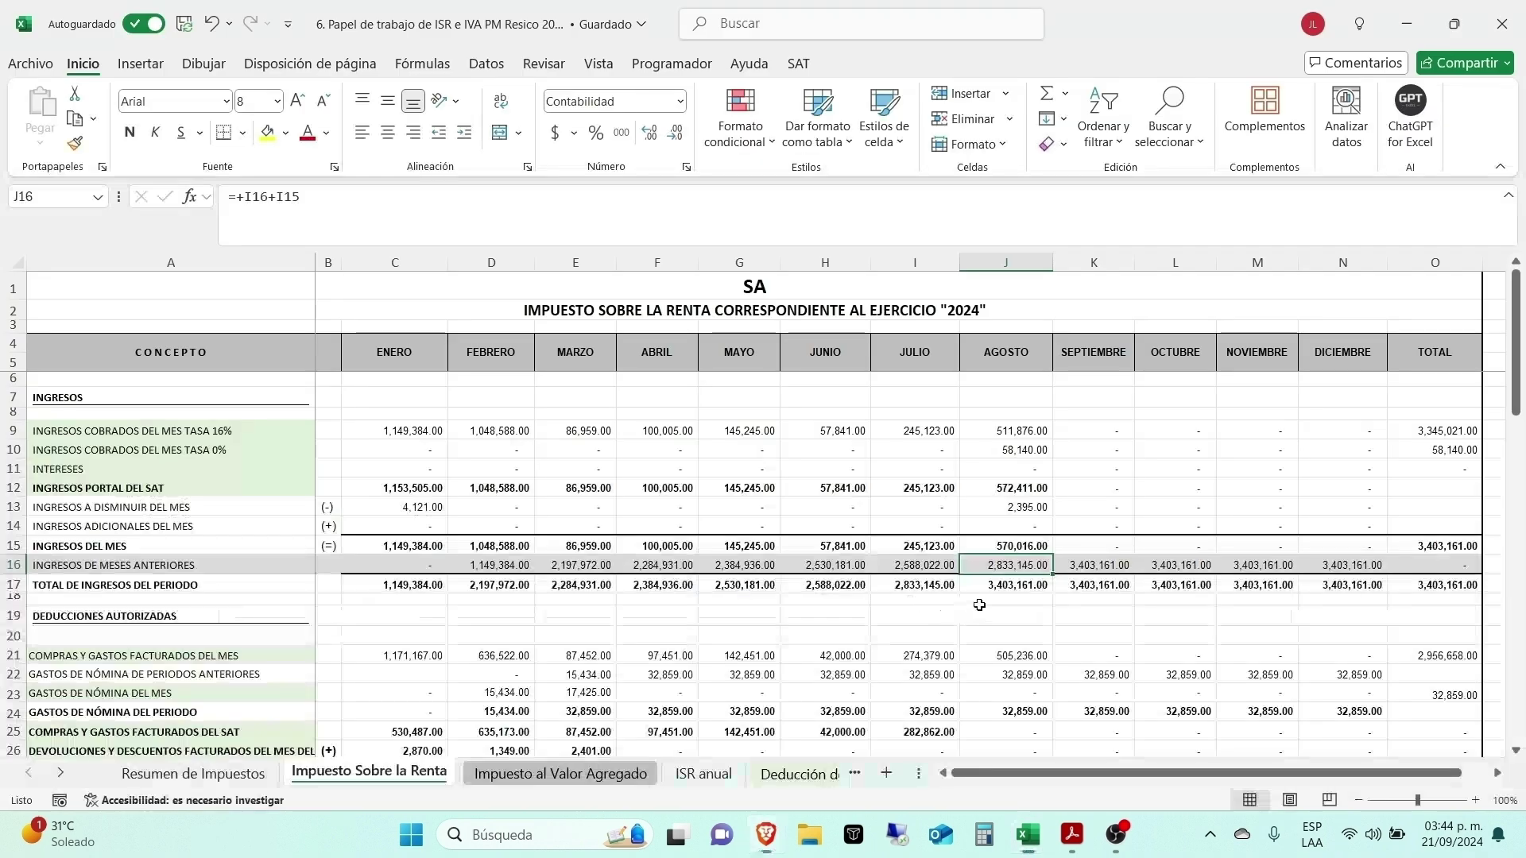
pyautogui.click(999, 585)
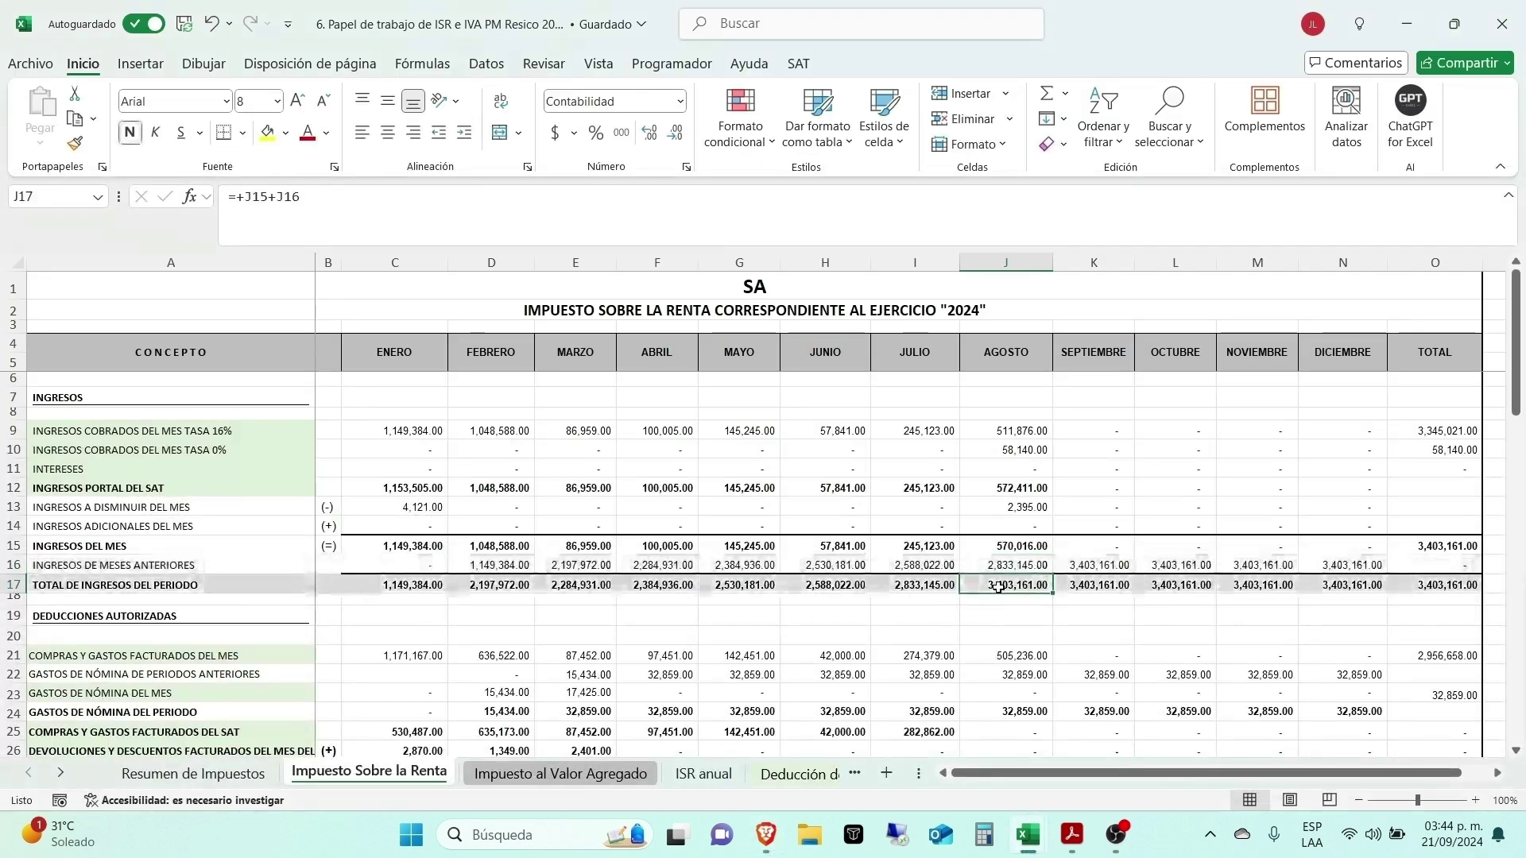
pyautogui.hotkey('alt', 'Tab')
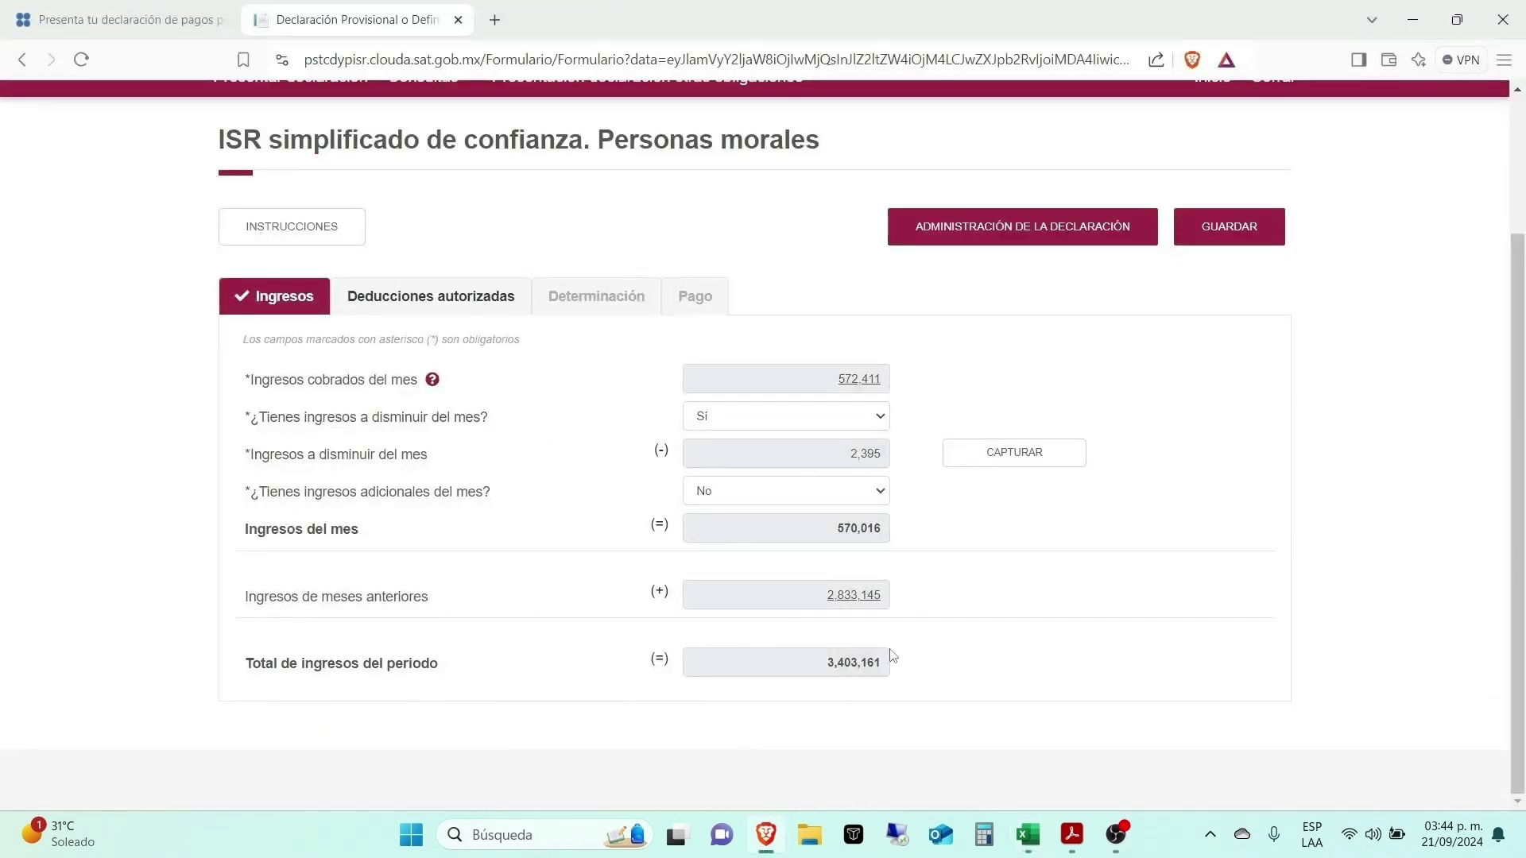
pyautogui.hotkey('alt', 'Tab')
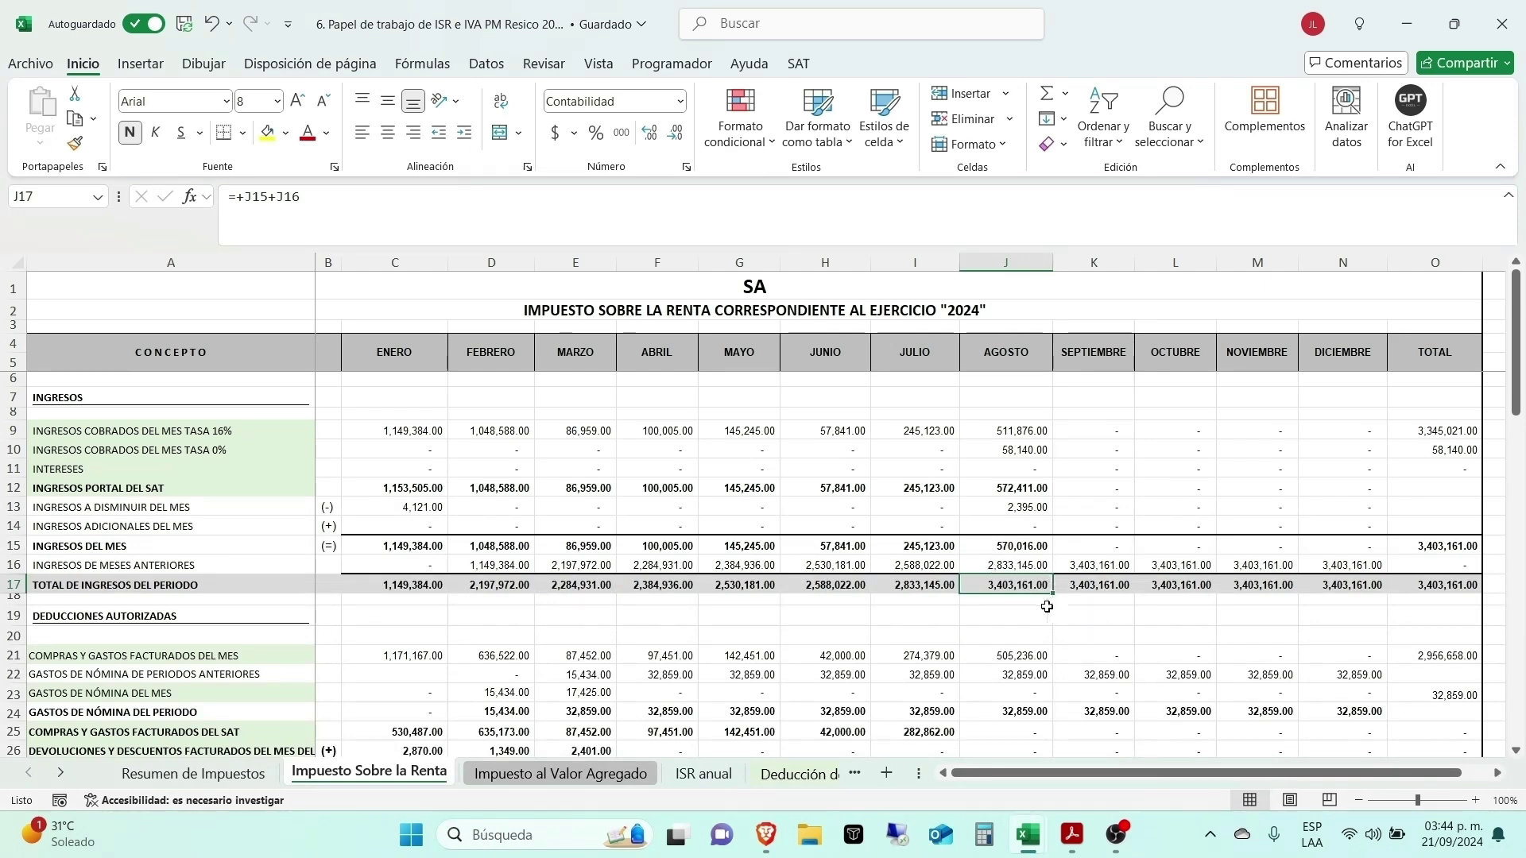
pyautogui.hotkey('alt', 'Tab')
pyautogui.hotkey('alt', 'Tab')
pyautogui.hotkey('alt', 'Tab')
pyautogui.hotkey('alt', 'Tab')
# Step: Review the working paper's DEDUCCIONES AUTORIZADAS rows and open Compras y gastos del periodo under Deducciones autorizadas in the SAT declaration
pyautogui.scroll(-1, 1015, 422)
pyautogui.scroll(-3, 1015, 422)
pyautogui.scroll(3, 1015, 421)
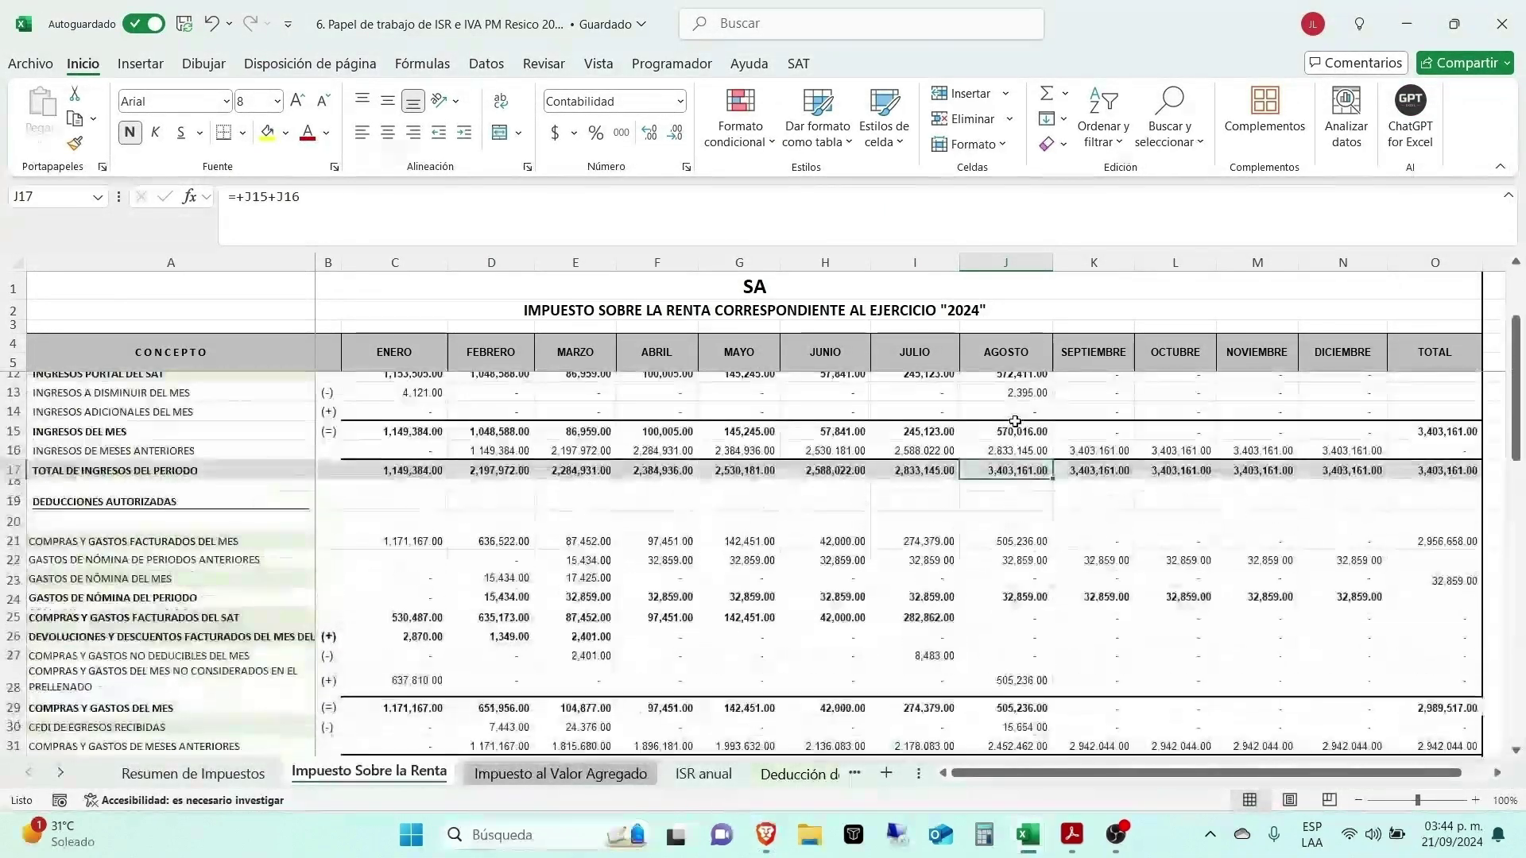
pyautogui.scroll(-1, 1015, 421)
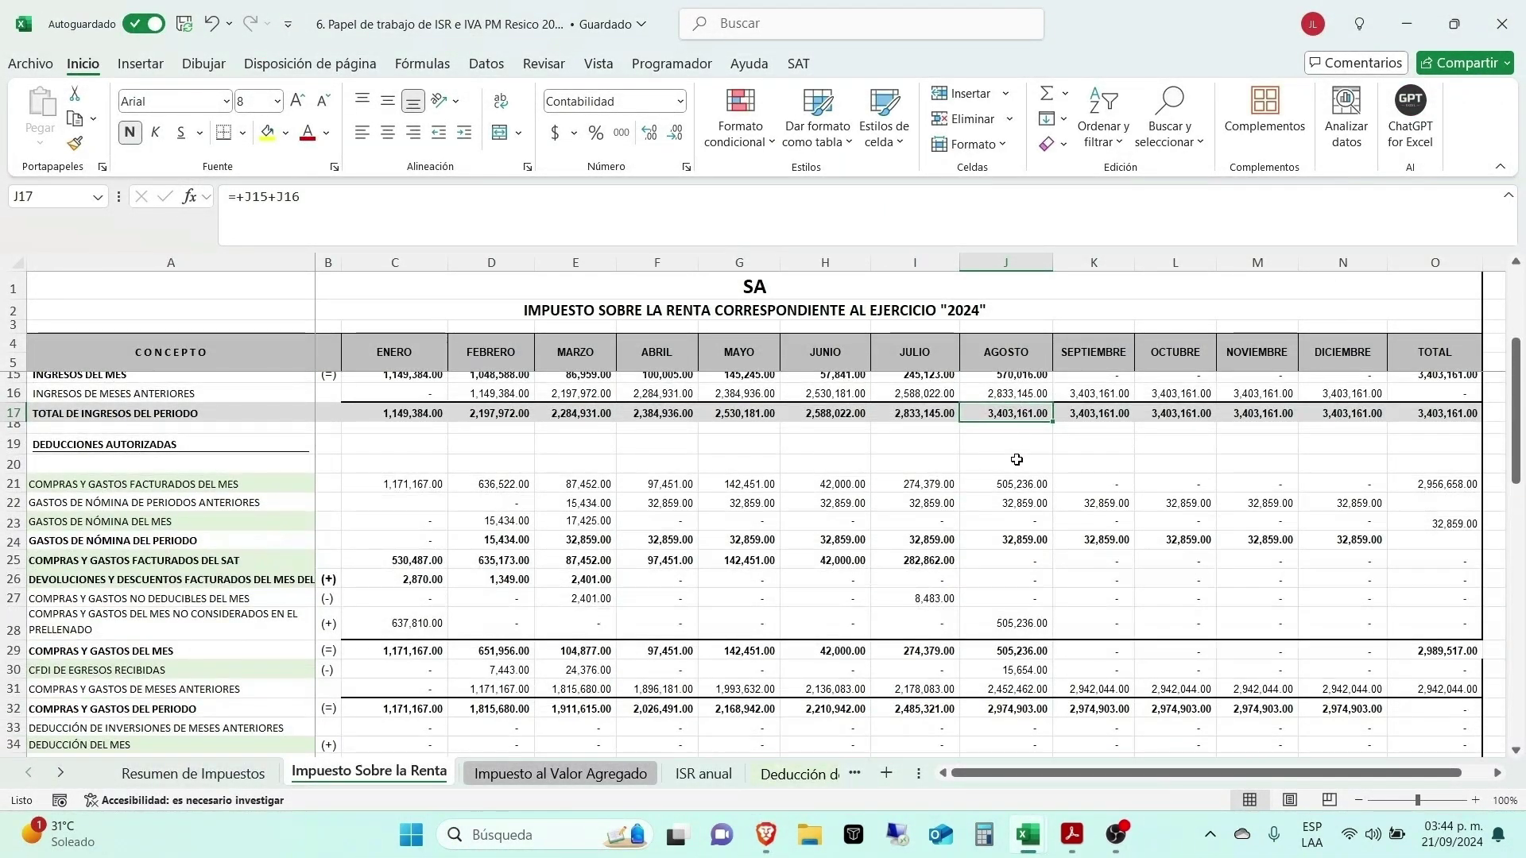
pyautogui.hotkey('alt', 'Tab')
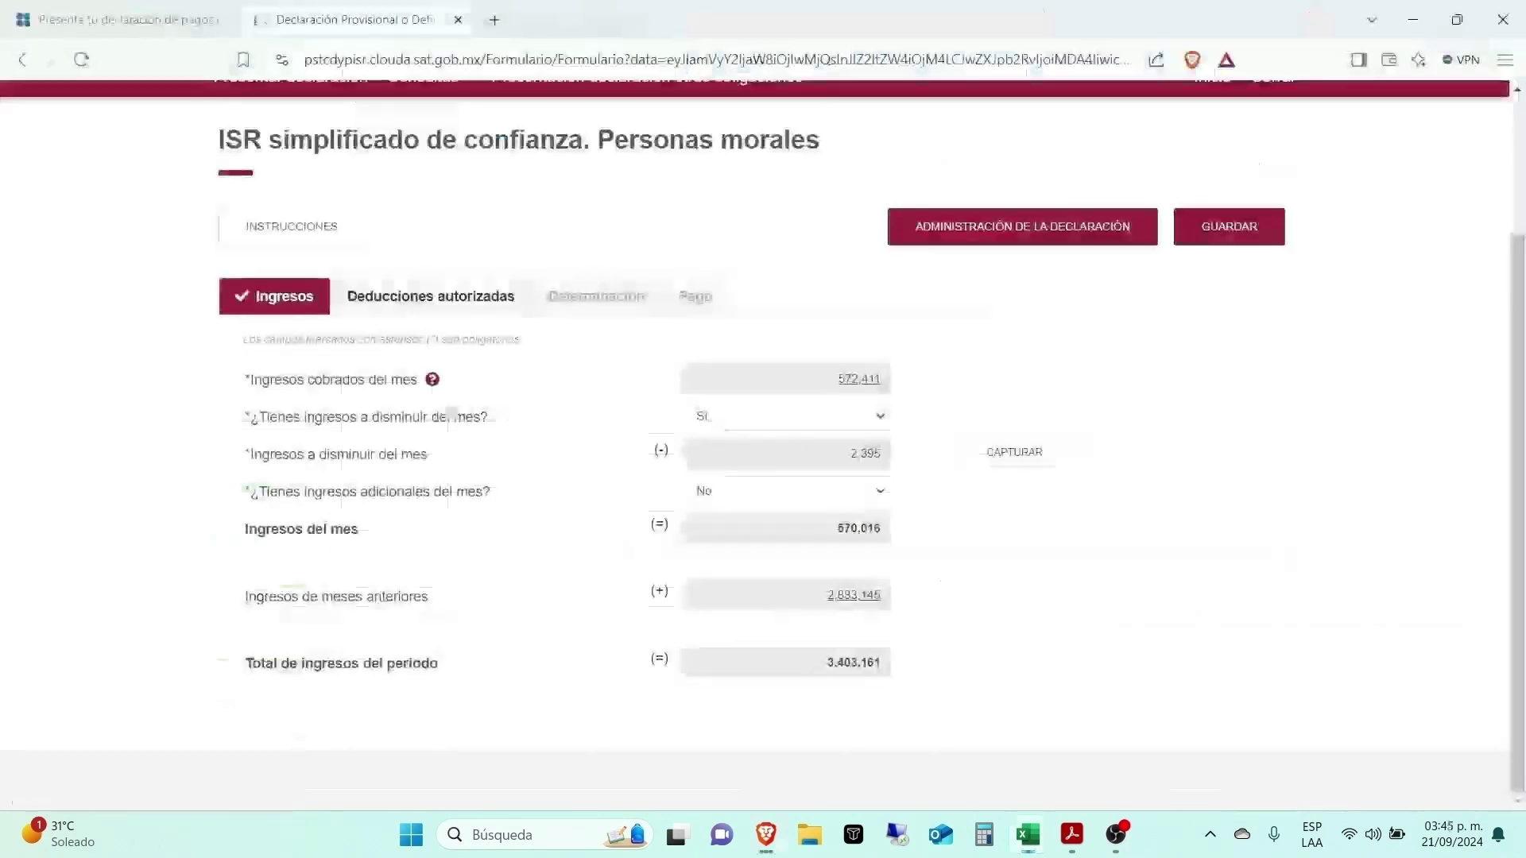
pyautogui.click(415, 368)
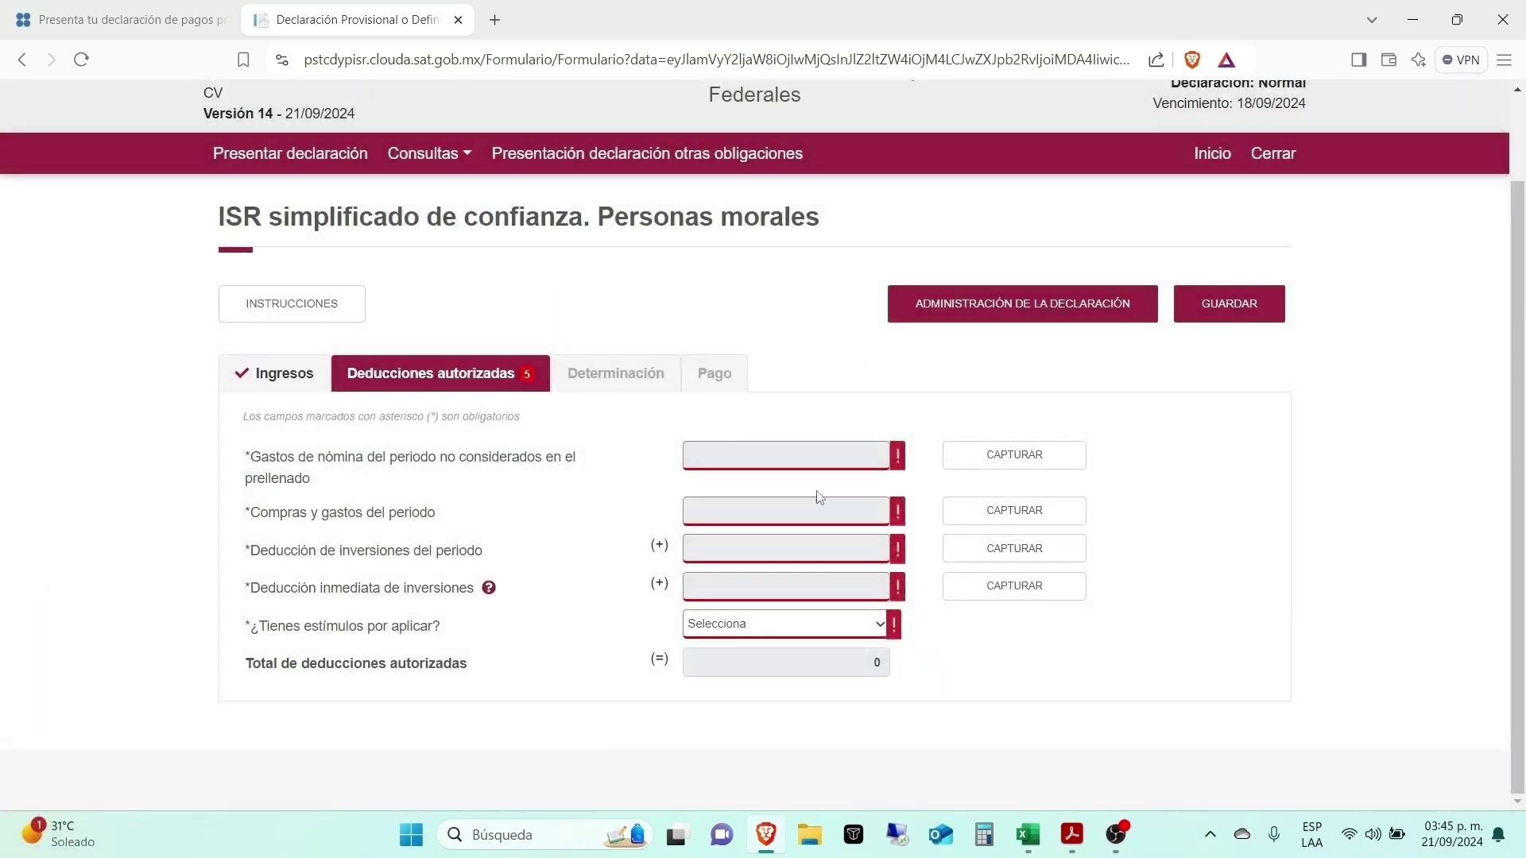
pyautogui.click(964, 519)
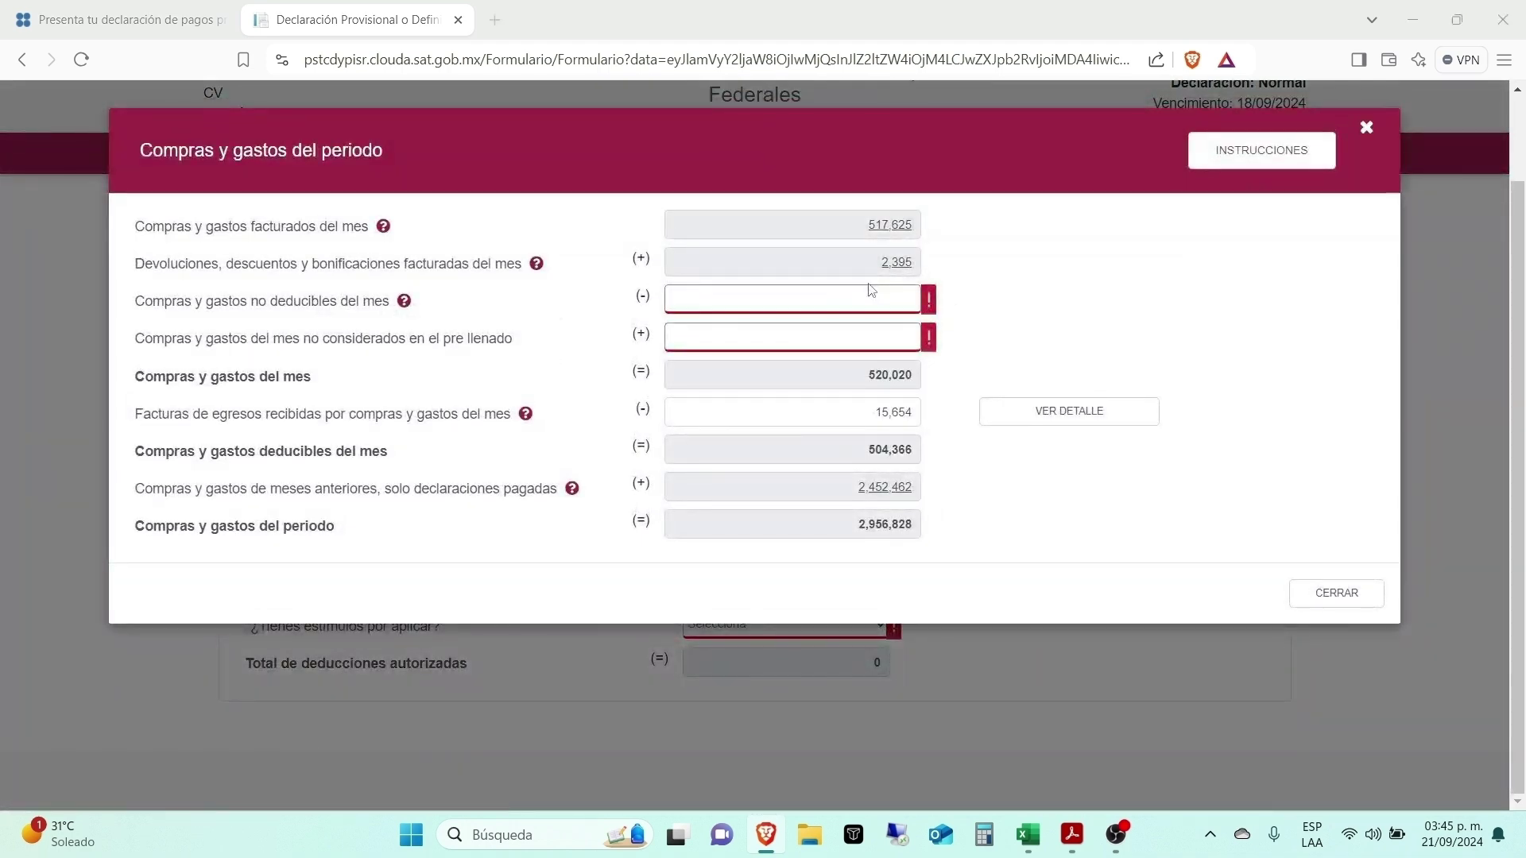
# Step: Compare August's COMPRAS Y GASTOS FACTURADOS DEL MES in the working paper with the invoiced purchases in the SAT declaration
pyautogui.hotkey('alt', 'Tab')
pyautogui.scroll(-1, 1089, 445)
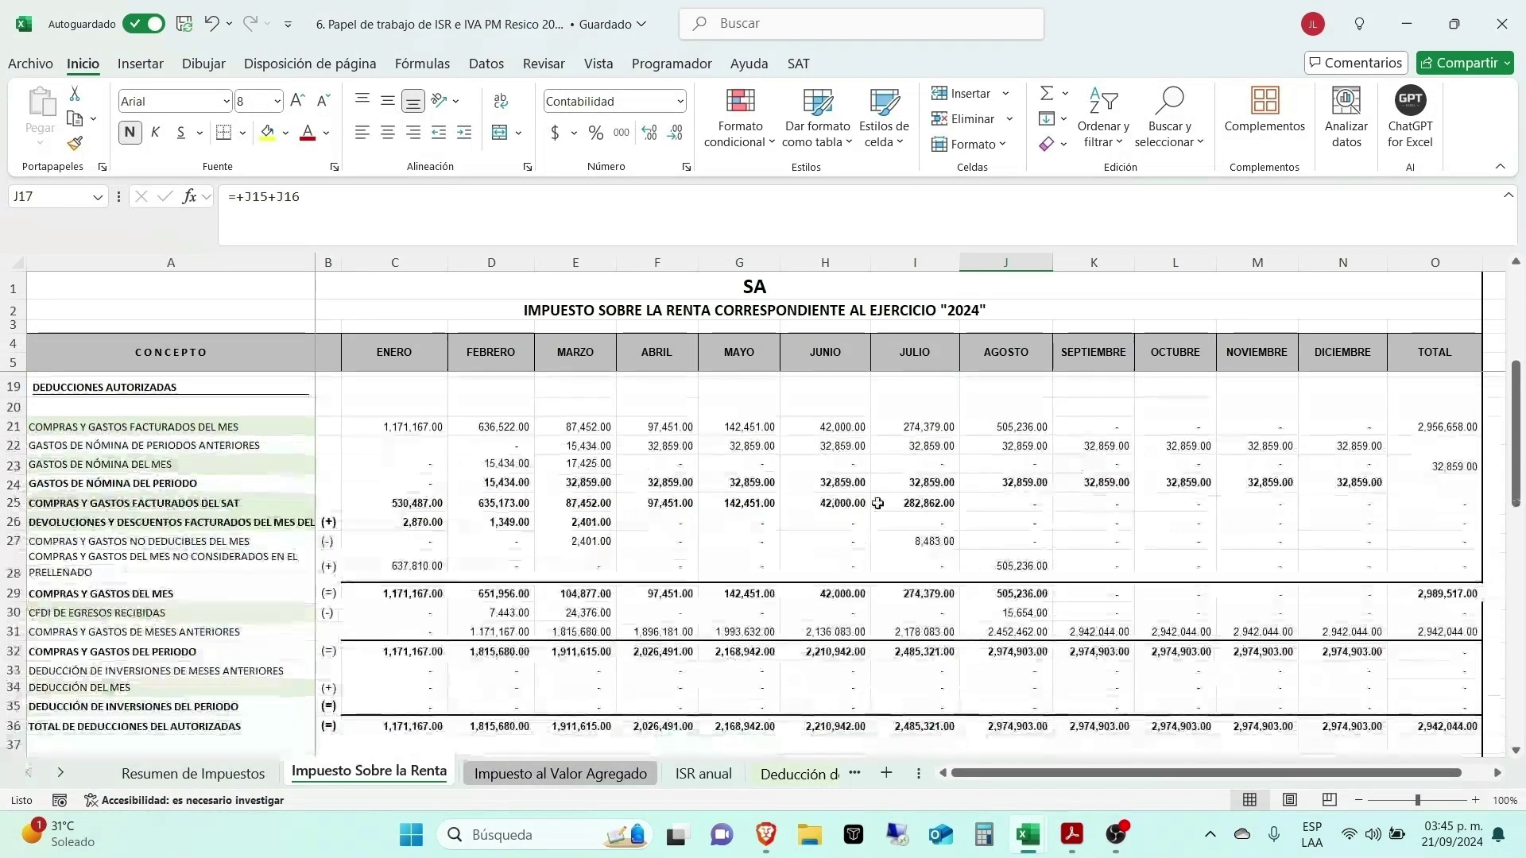
pyautogui.click(1002, 507)
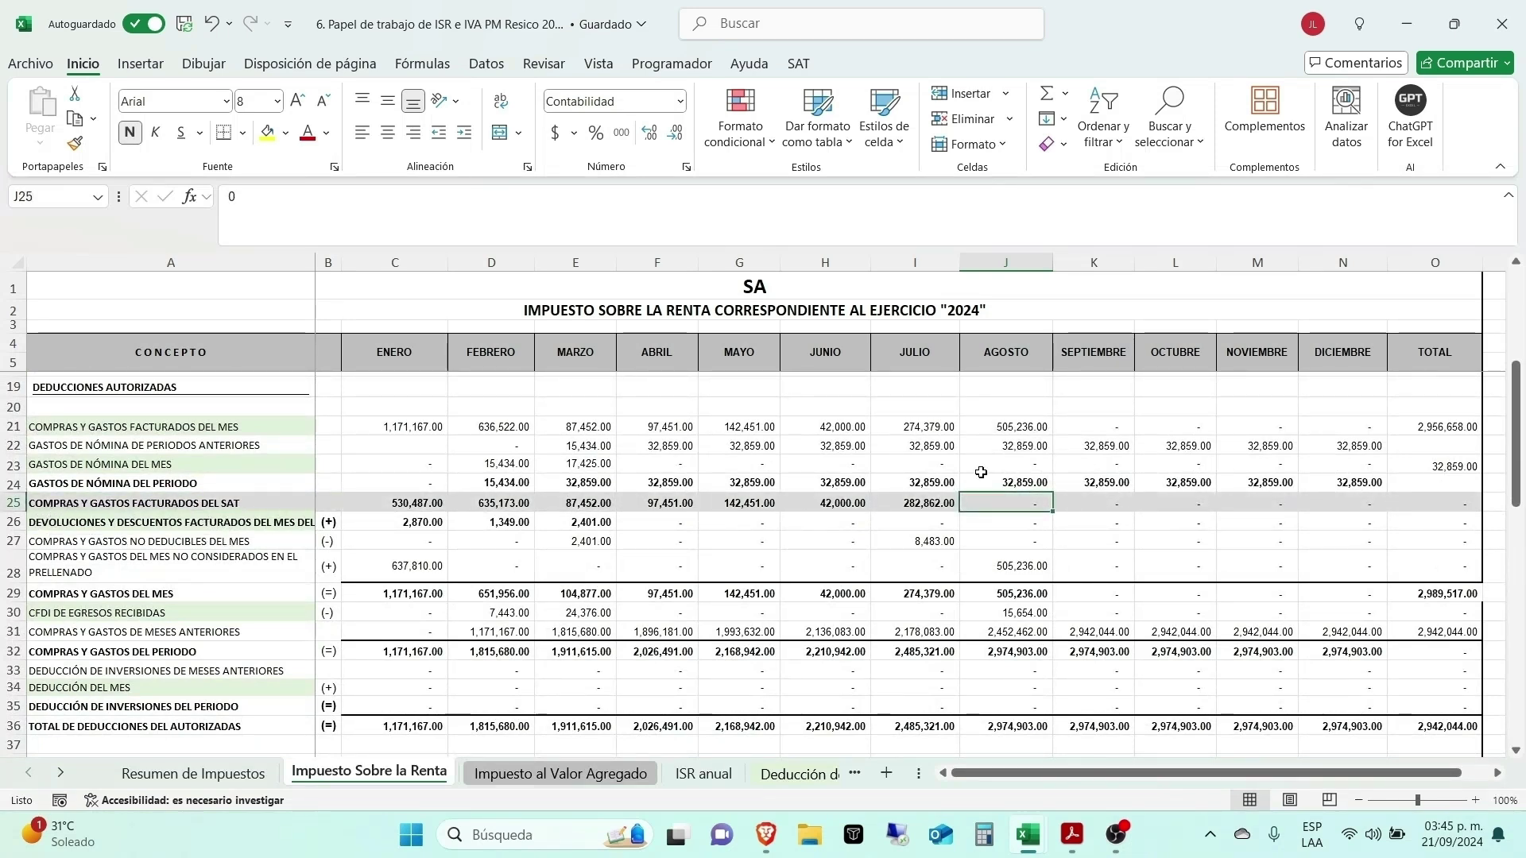
pyautogui.click(1023, 434)
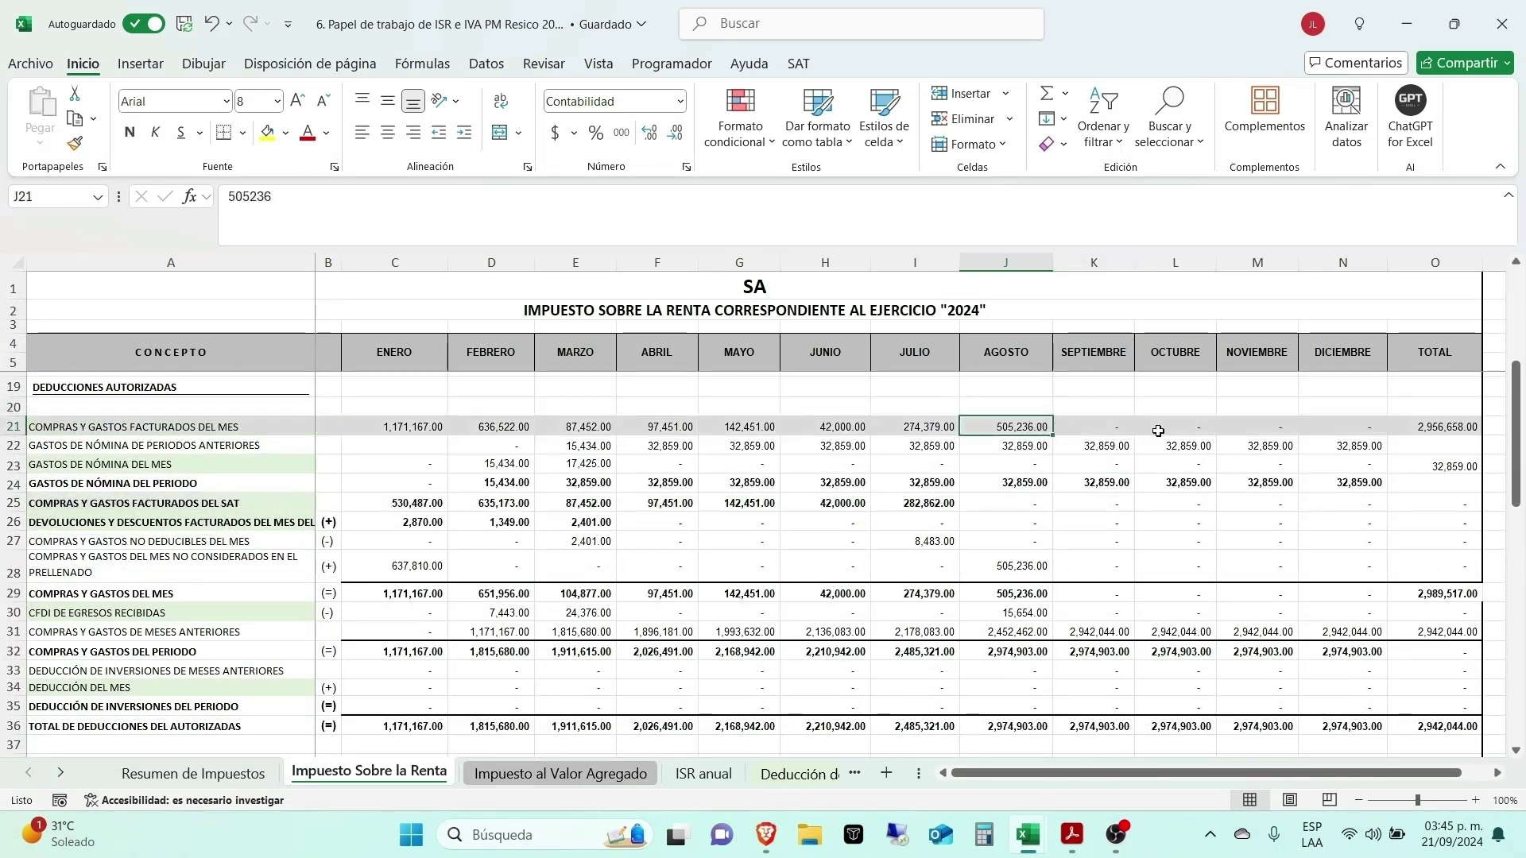
pyautogui.hotkey('alt', 'Tab')
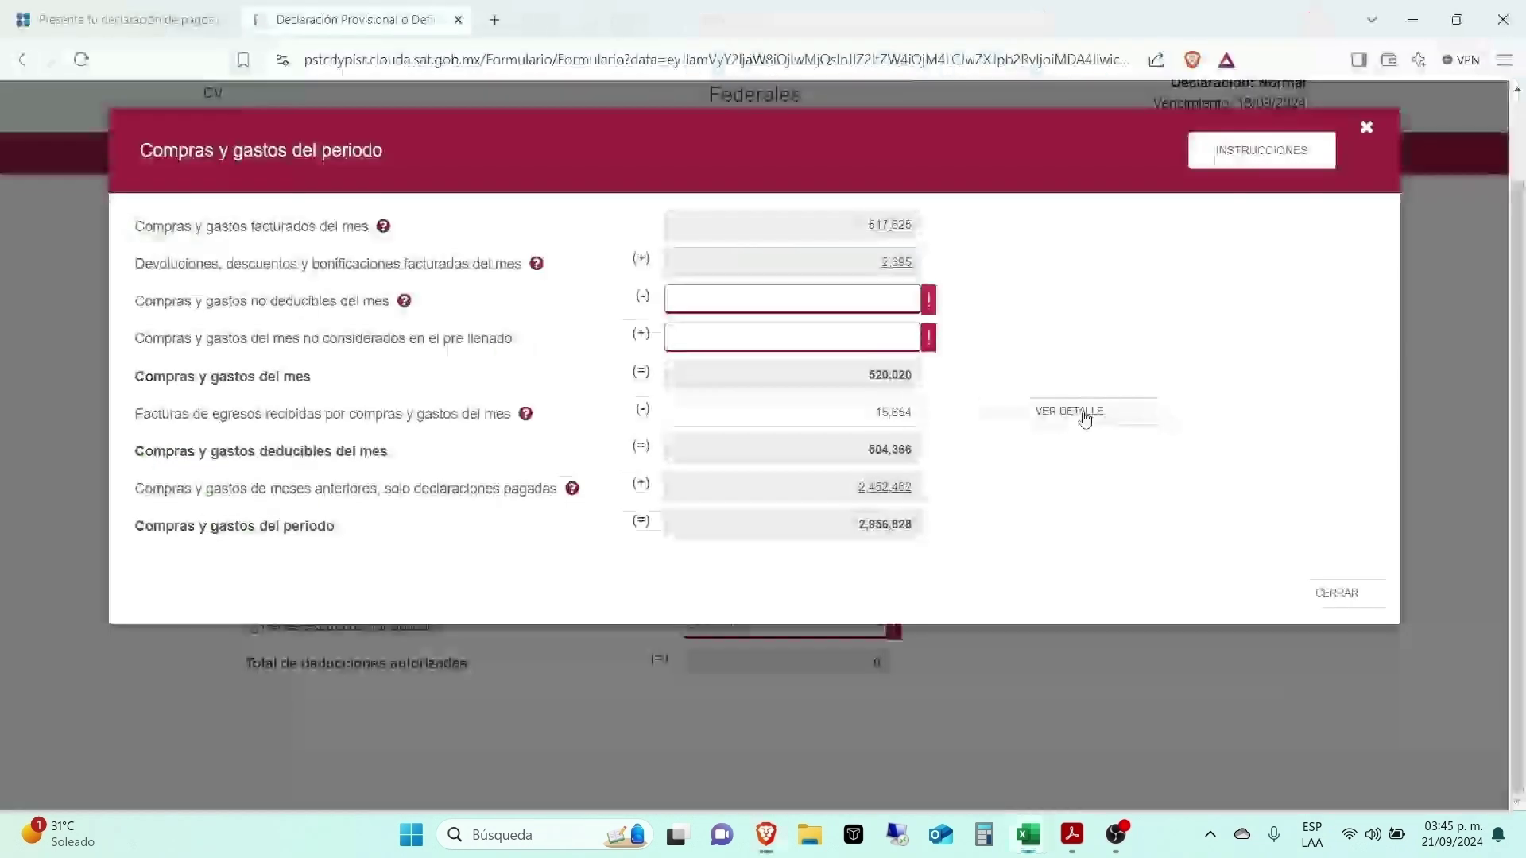
pyautogui.click(884, 304)
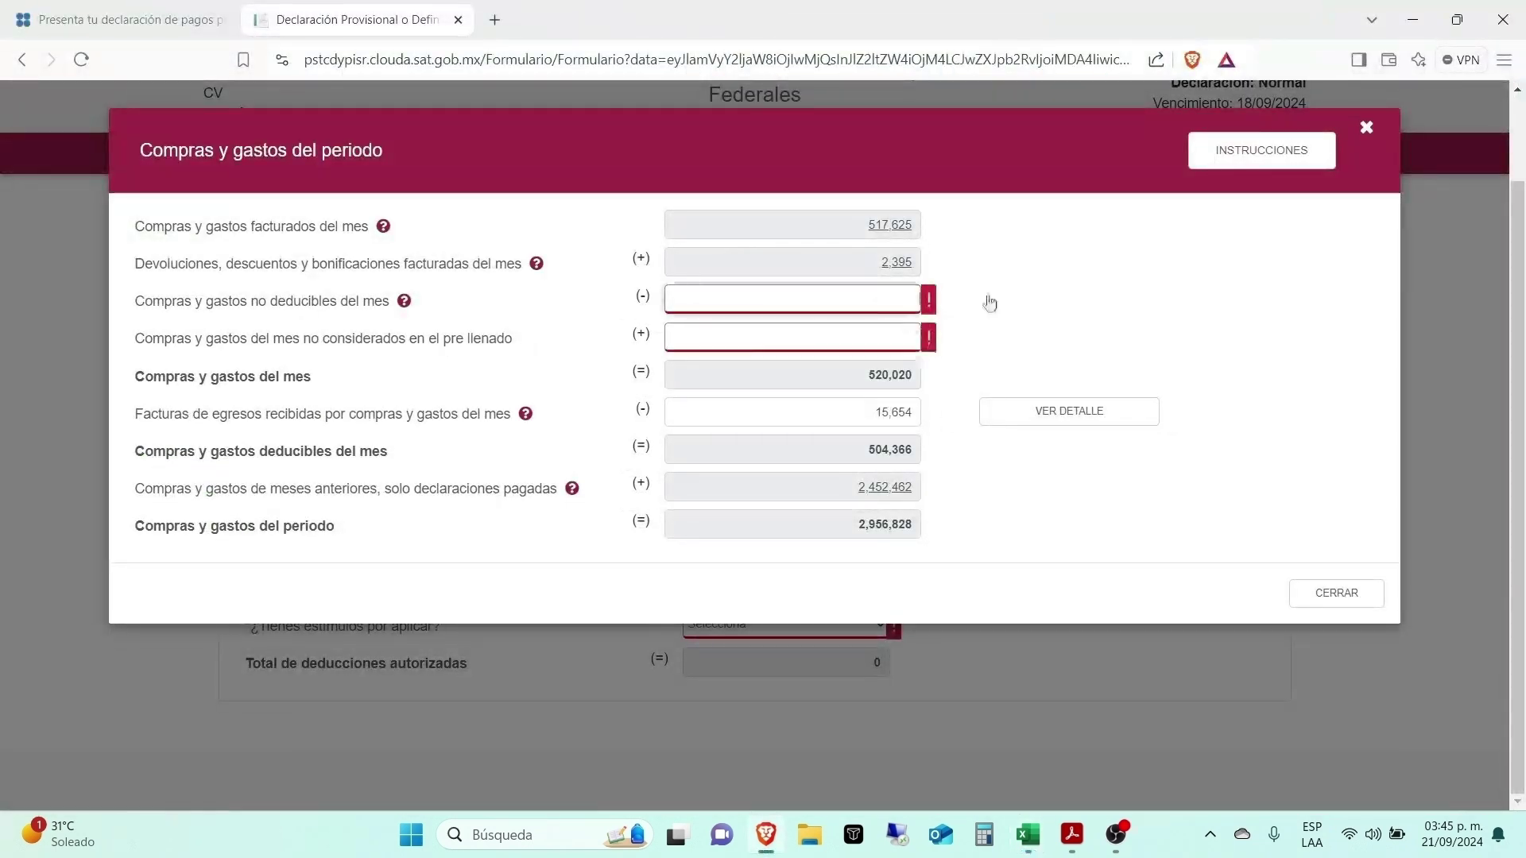
# Step: Set August's COMPRAS Y GASTOS FACTURADOS DEL SAT in the working paper to 517625, taken from the SAT declaration
pyautogui.hotkey('alt', 'Tab')
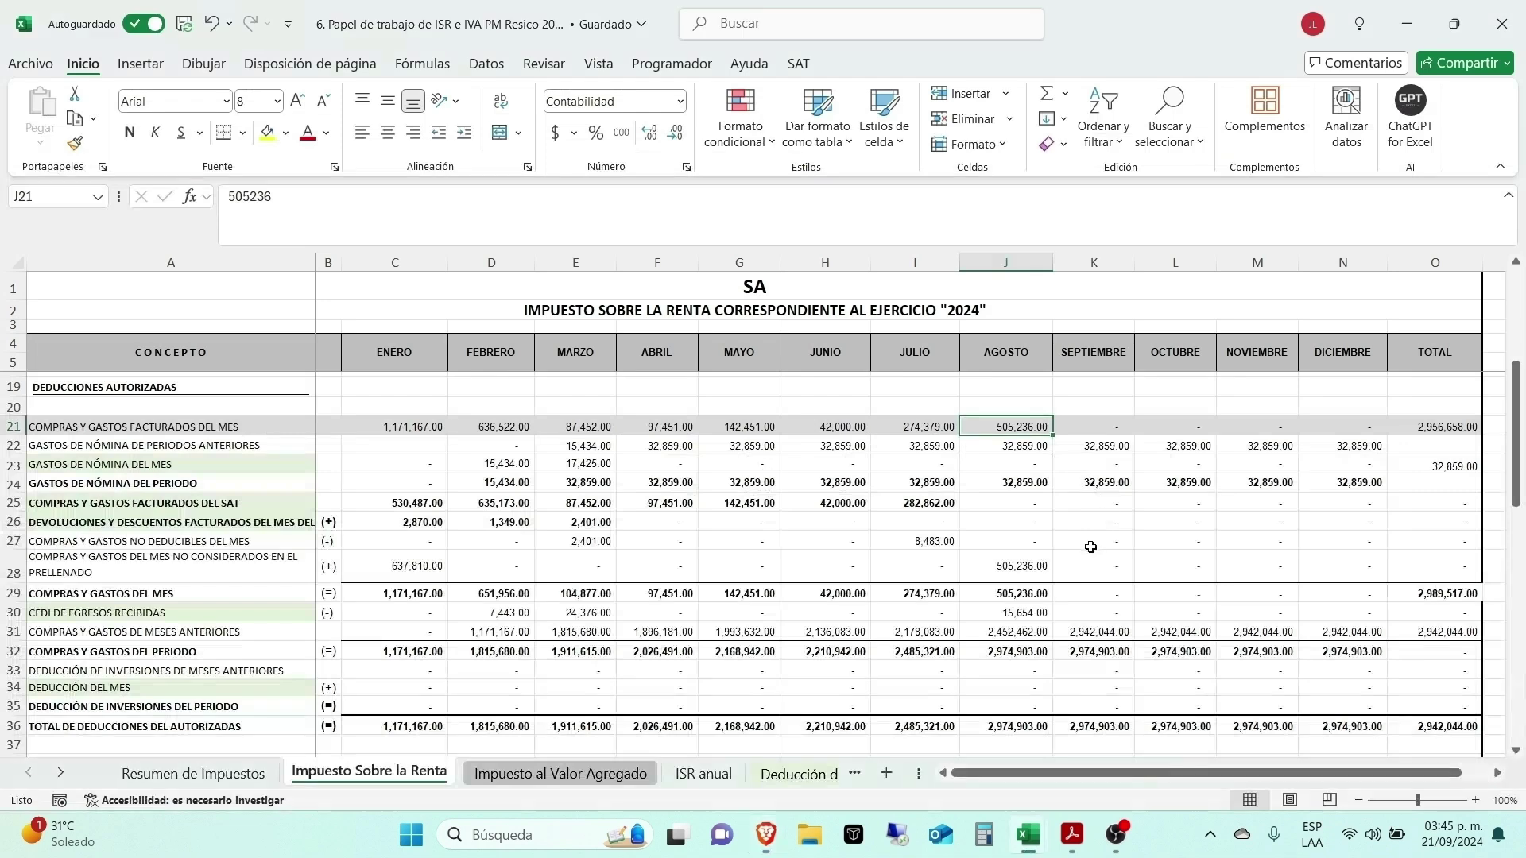
pyautogui.click(1003, 501)
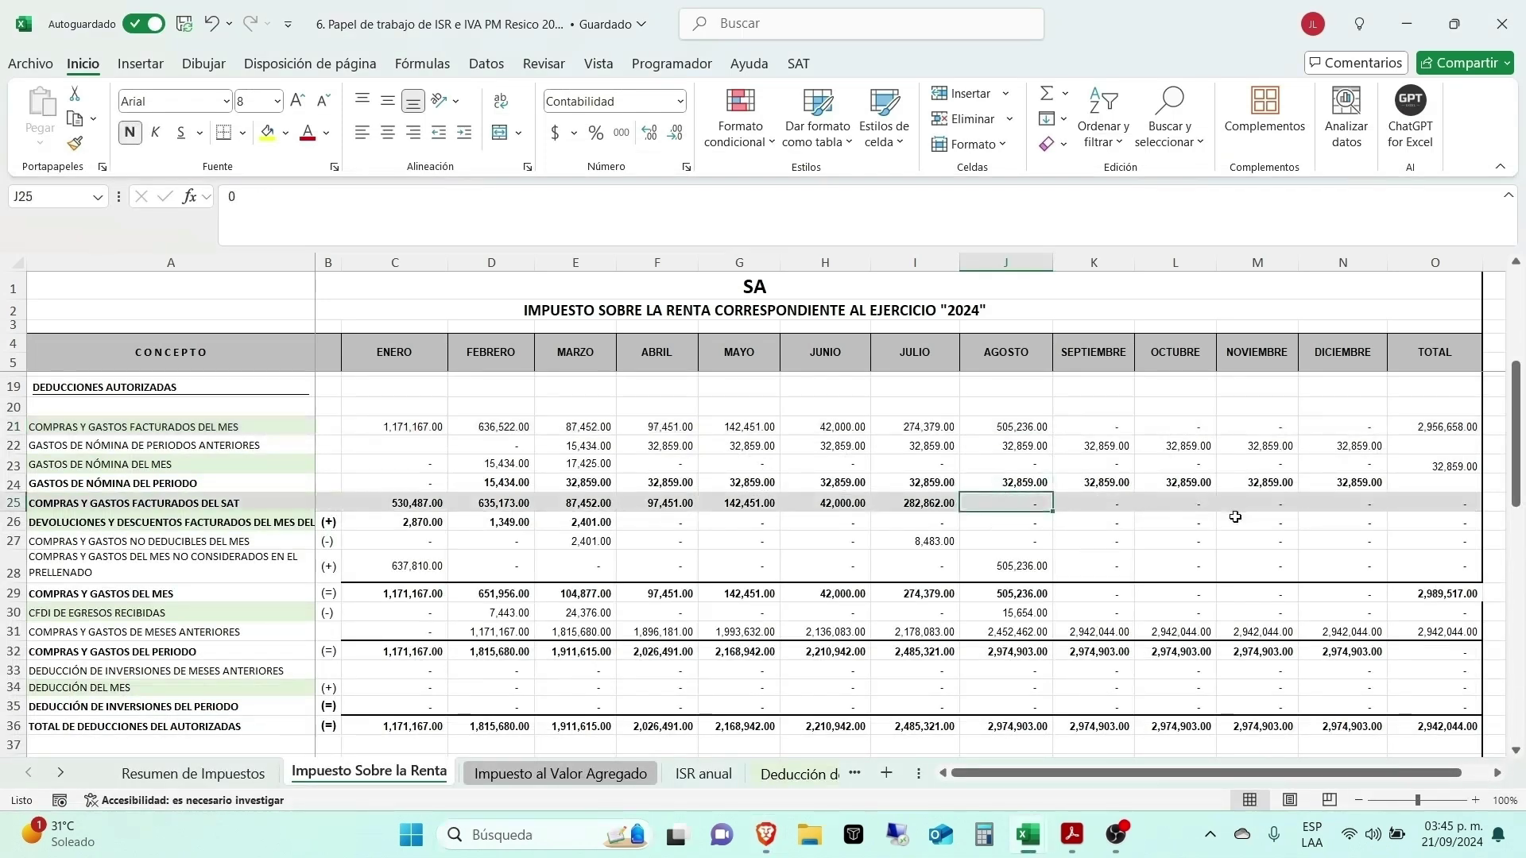
pyautogui.hotkey('alt', 'Tab')
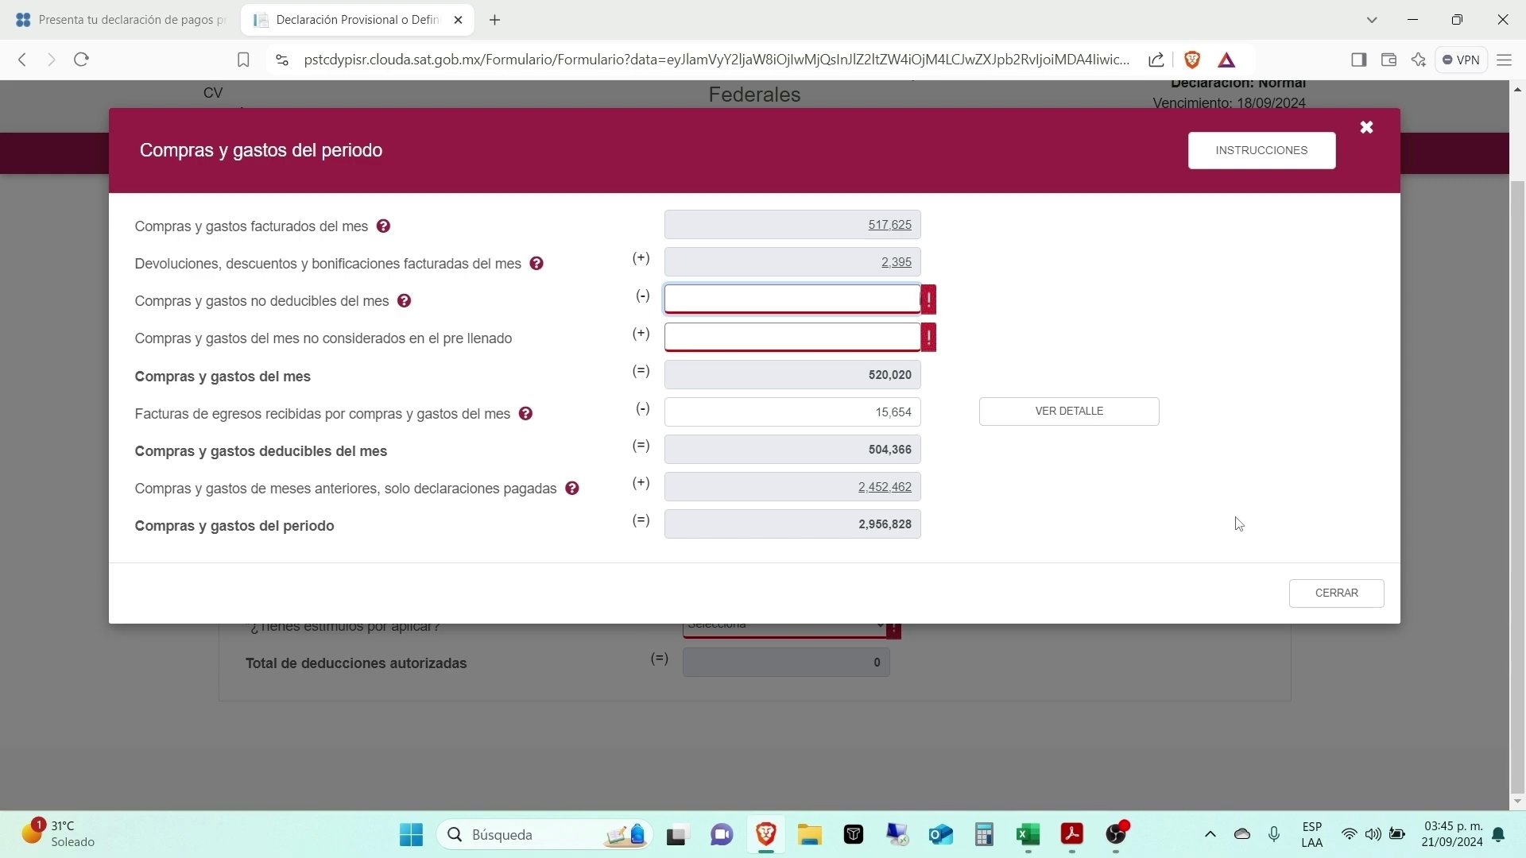
pyautogui.hotkey('alt', 'Tab')
pyautogui.hotkey('alt', 'Tab')
pyautogui.hotkey('alt', 'Tab')
pyautogui.hotkey('alt', 'Tab')
pyautogui.hotkey('alt', 'Tab')
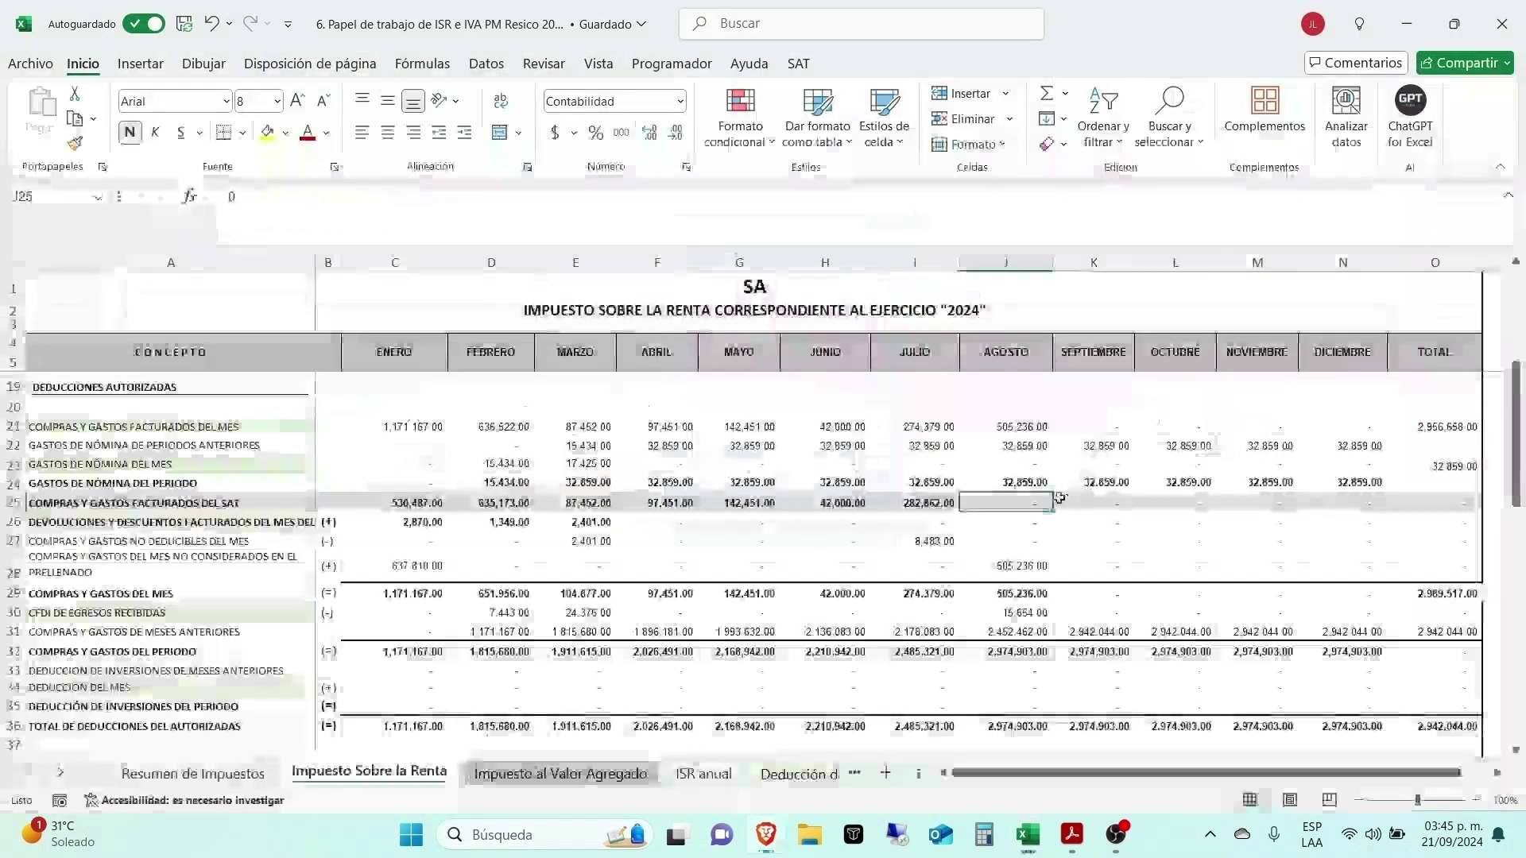
pyautogui.write('517625')
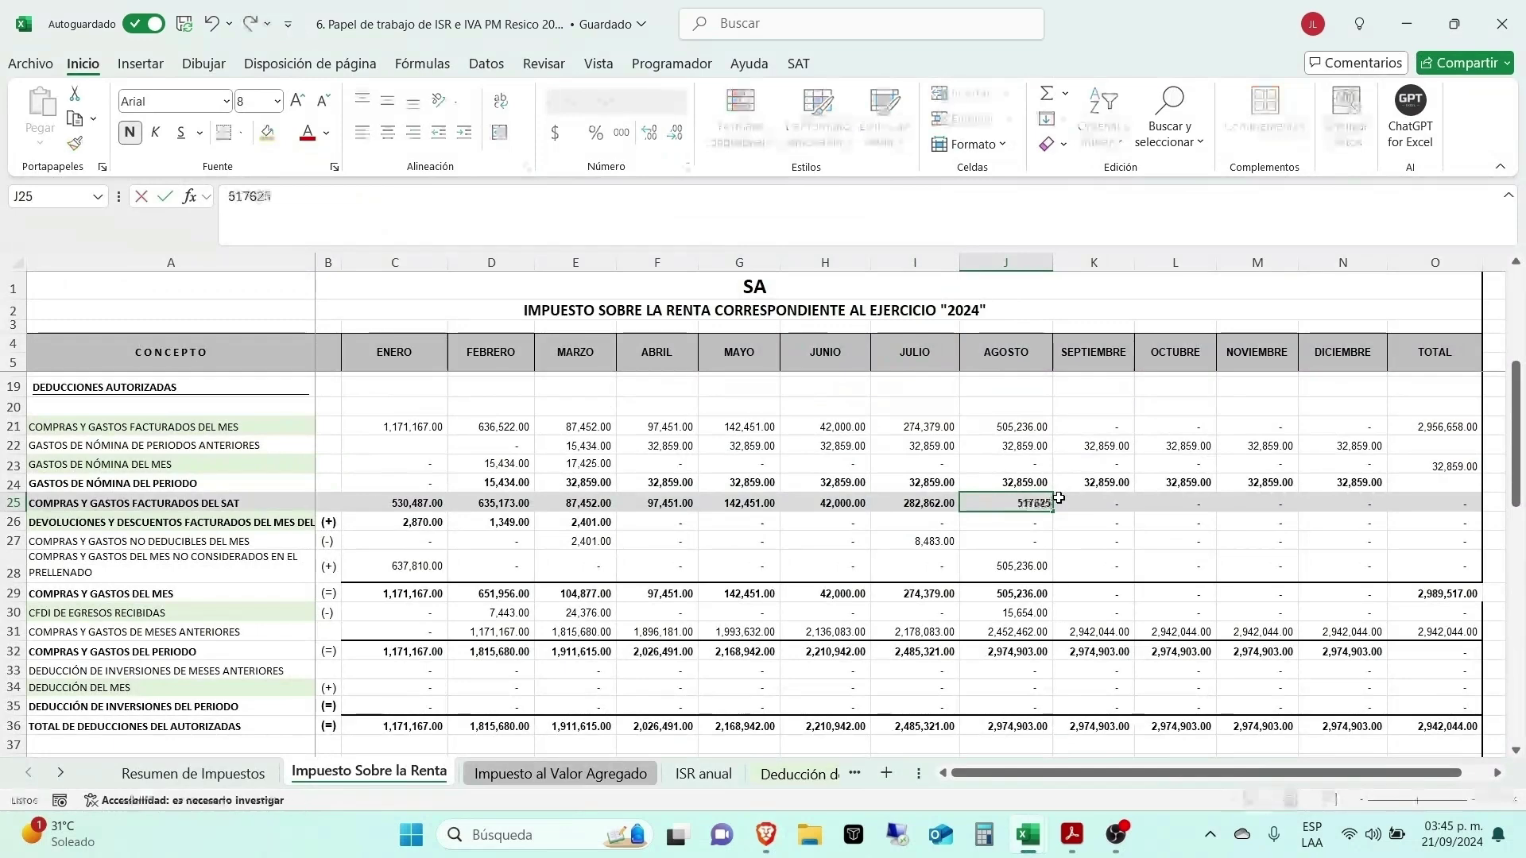
pyautogui.press('Return')
# Step: Set August's DEVOLUCIONES Y DESCUENTOS FACTURADOS DEL MES in the working paper's deductions to 2395, as in the SAT declaration
pyautogui.hotkey('alt', 'Tab')
pyautogui.hotkey('alt', 'Tab')
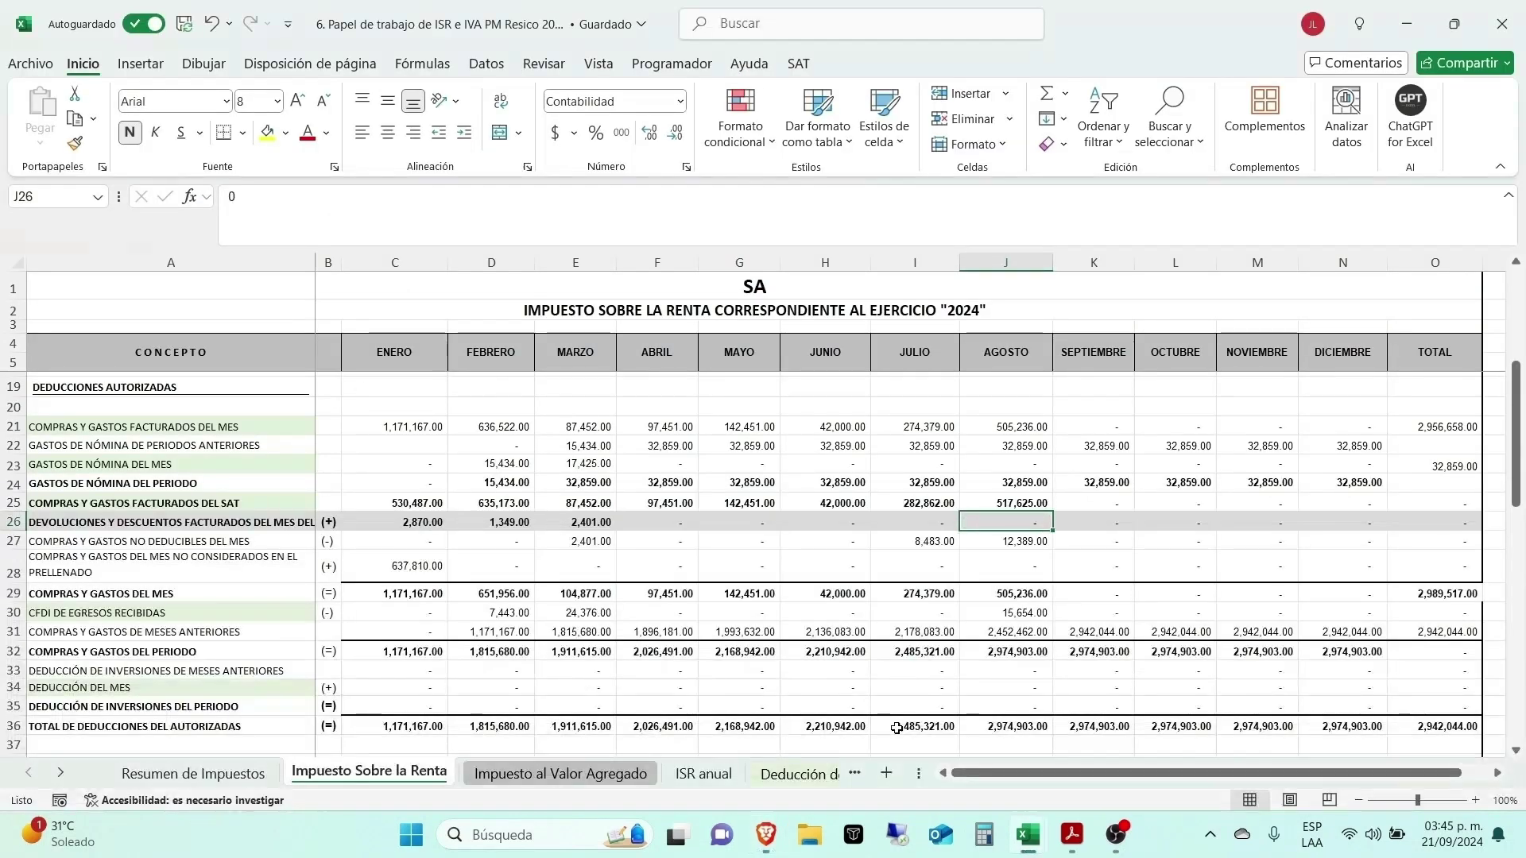
pyautogui.hotkey('alt', 'Tab')
pyautogui.hotkey('alt', 'Tab')
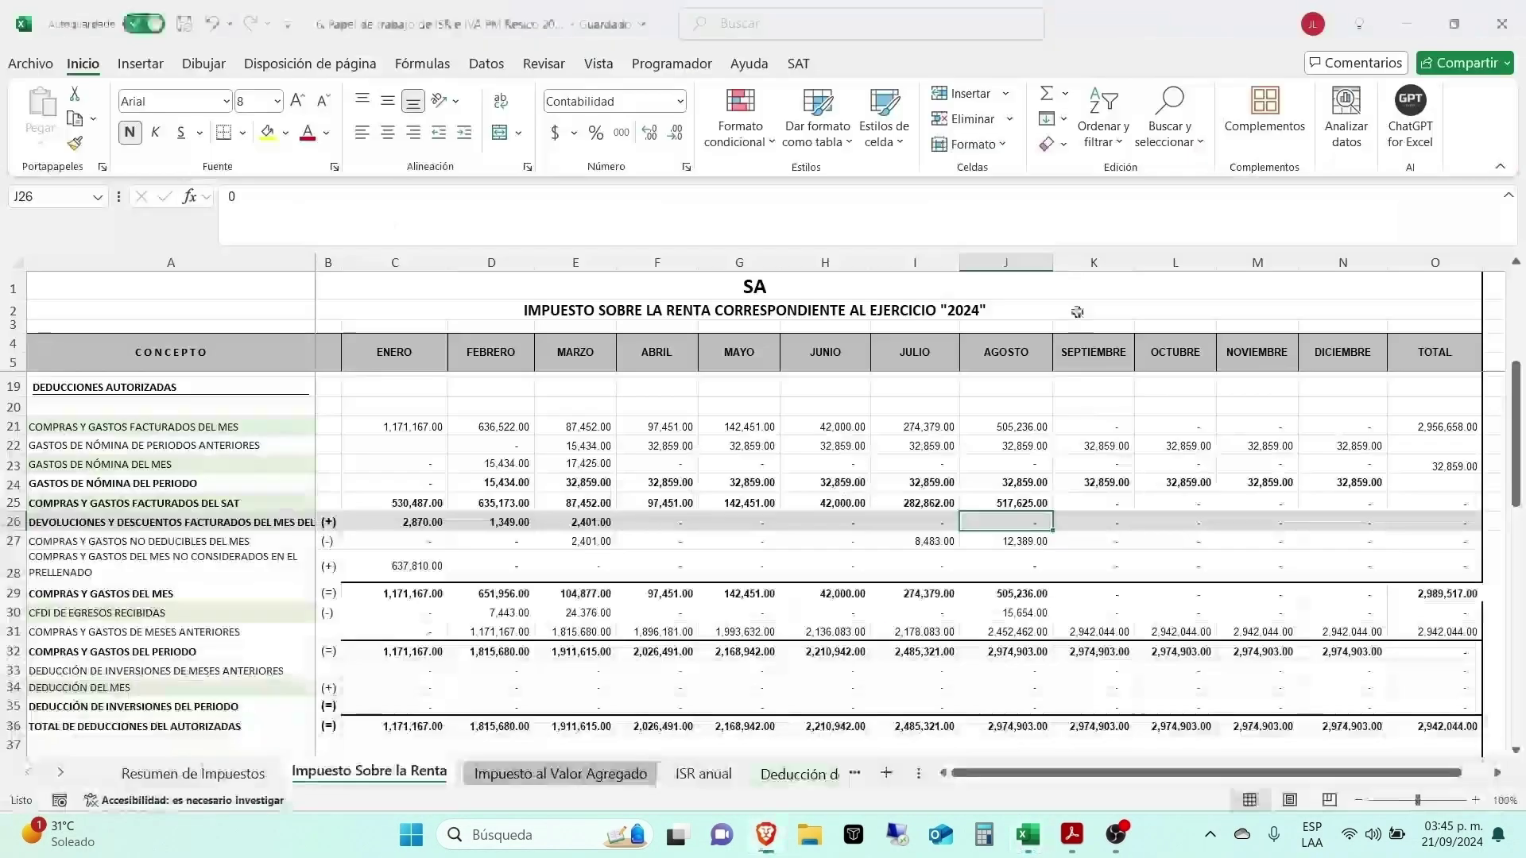
pyautogui.write('2395')
pyautogui.press('Tab')
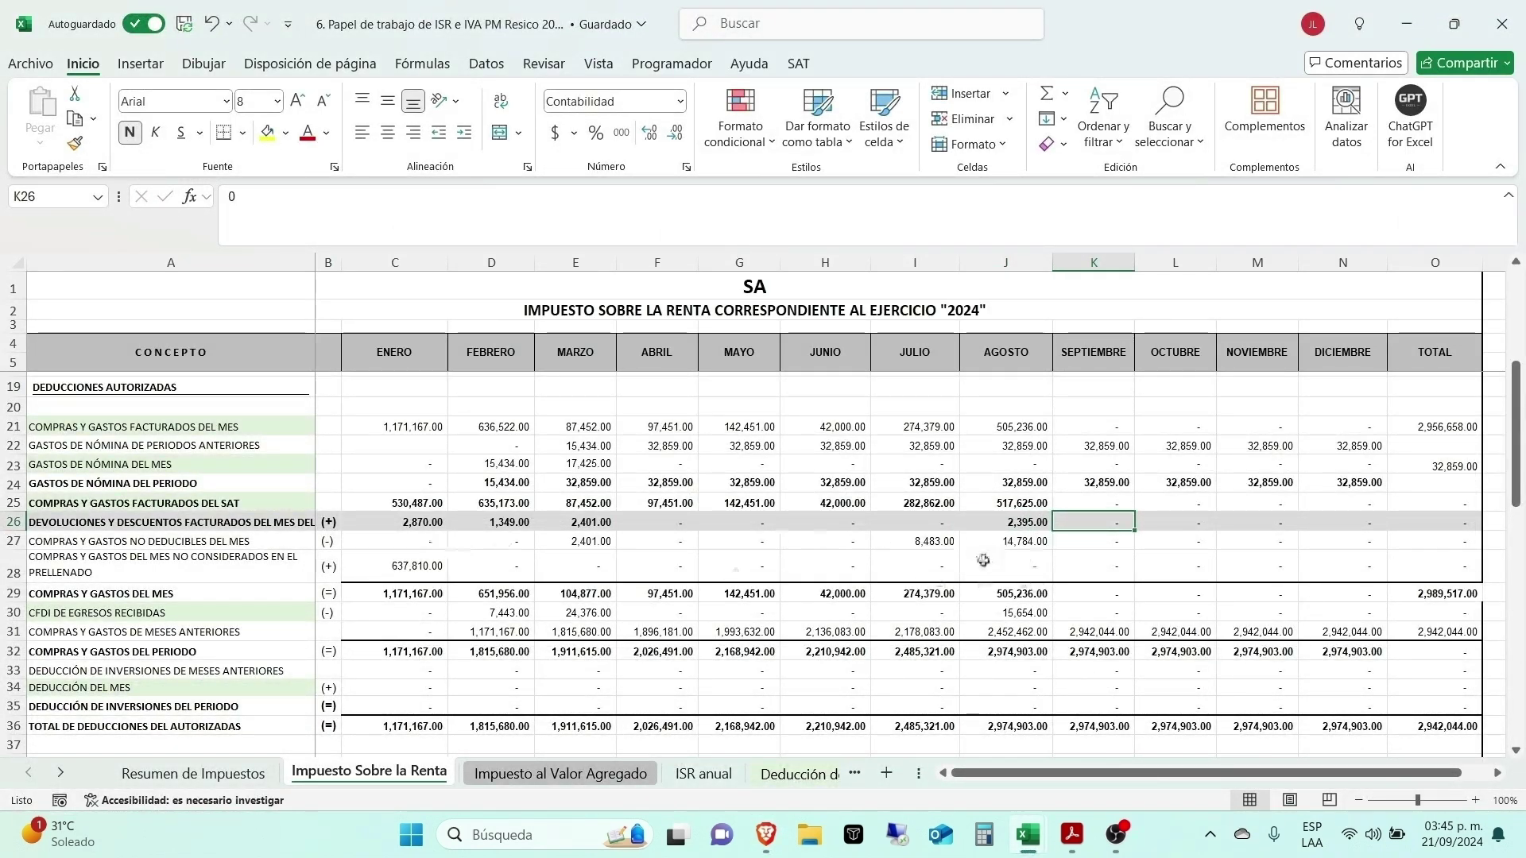
# Step: In the SAT declaration, enter 14,784 as Compras y gastos no deducibles del mes and 0 as those no considerados en el pre llenado
pyautogui.click(1004, 545)
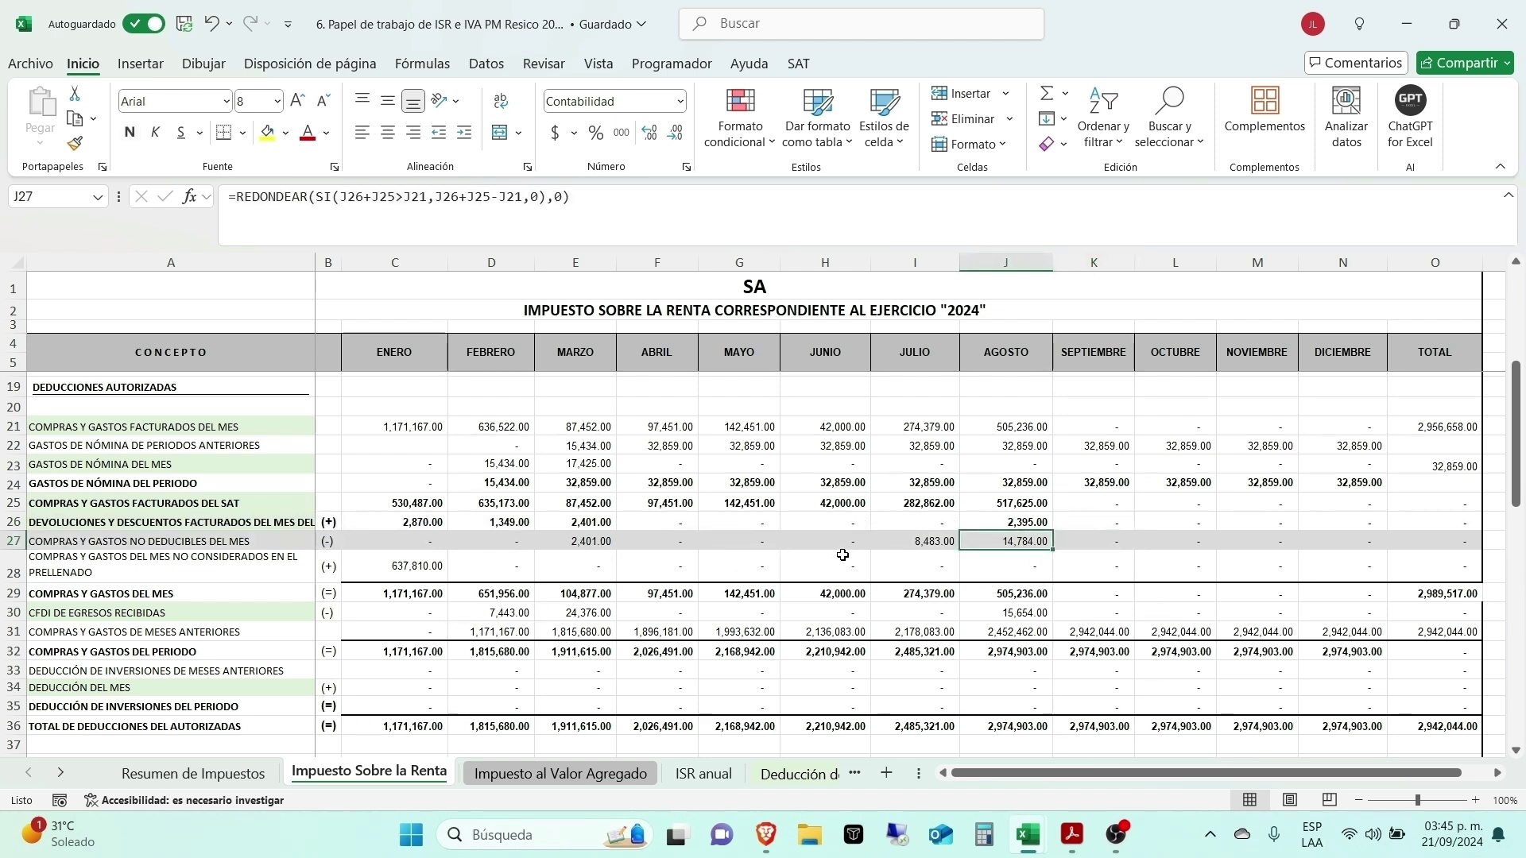
pyautogui.hotkey('alt', 'Tab')
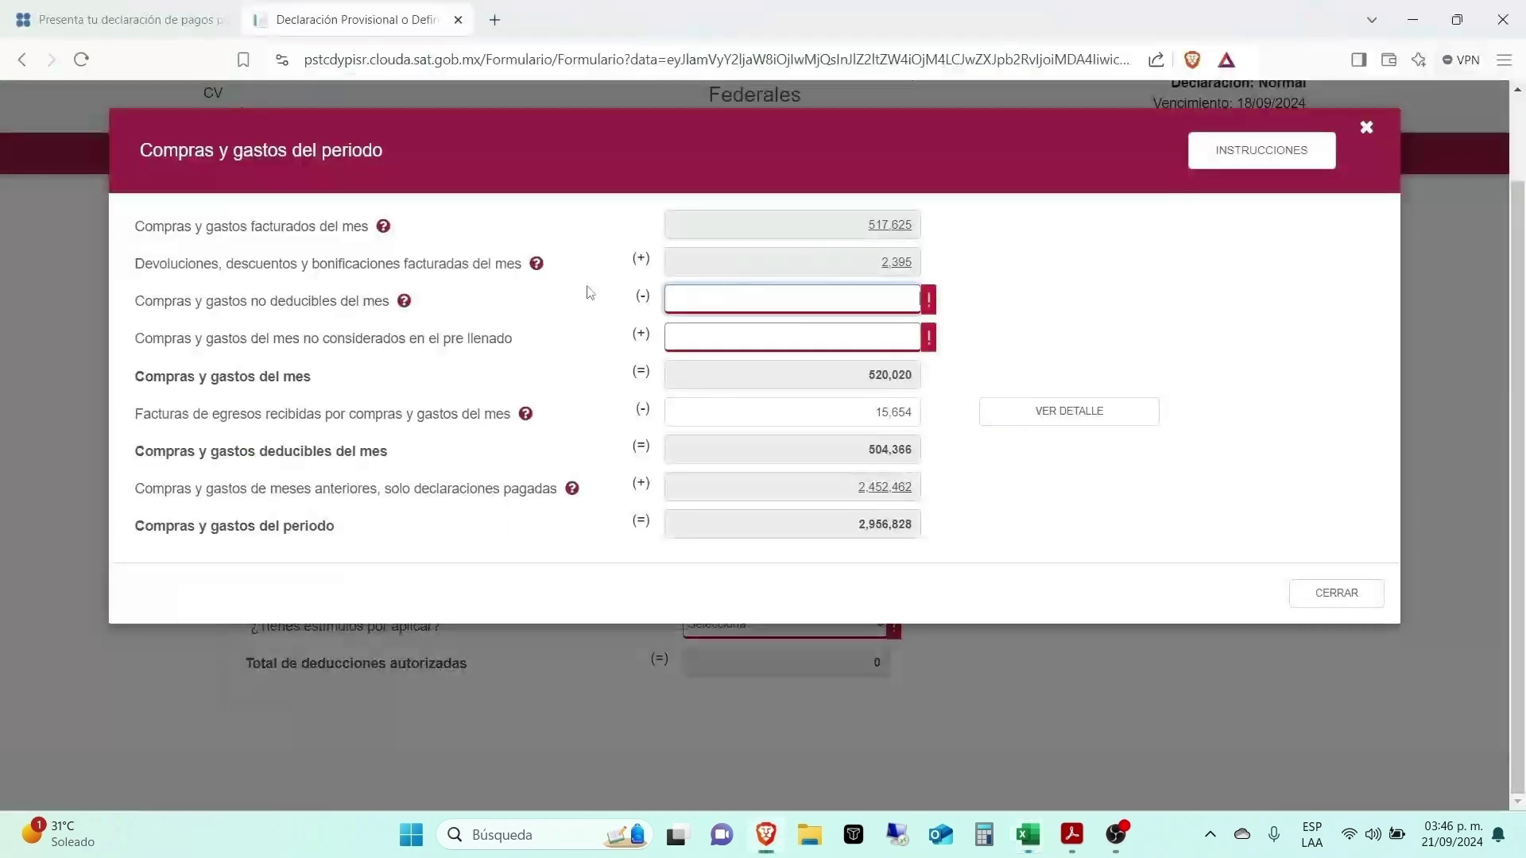
pyautogui.write('14')
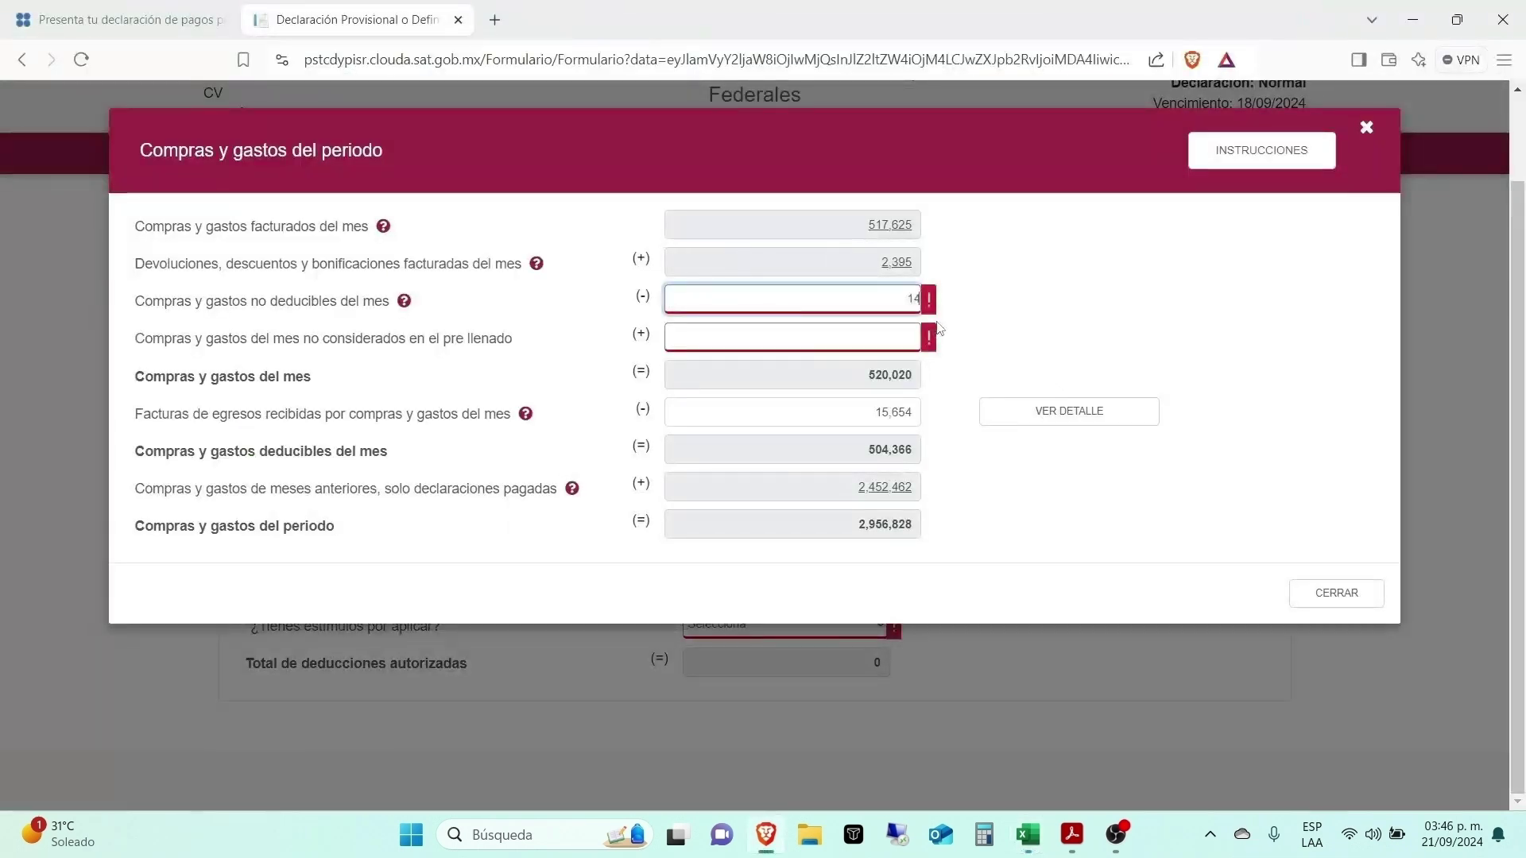
pyautogui.write(',784')
pyautogui.press('Tab')
pyautogui.press('Tab')
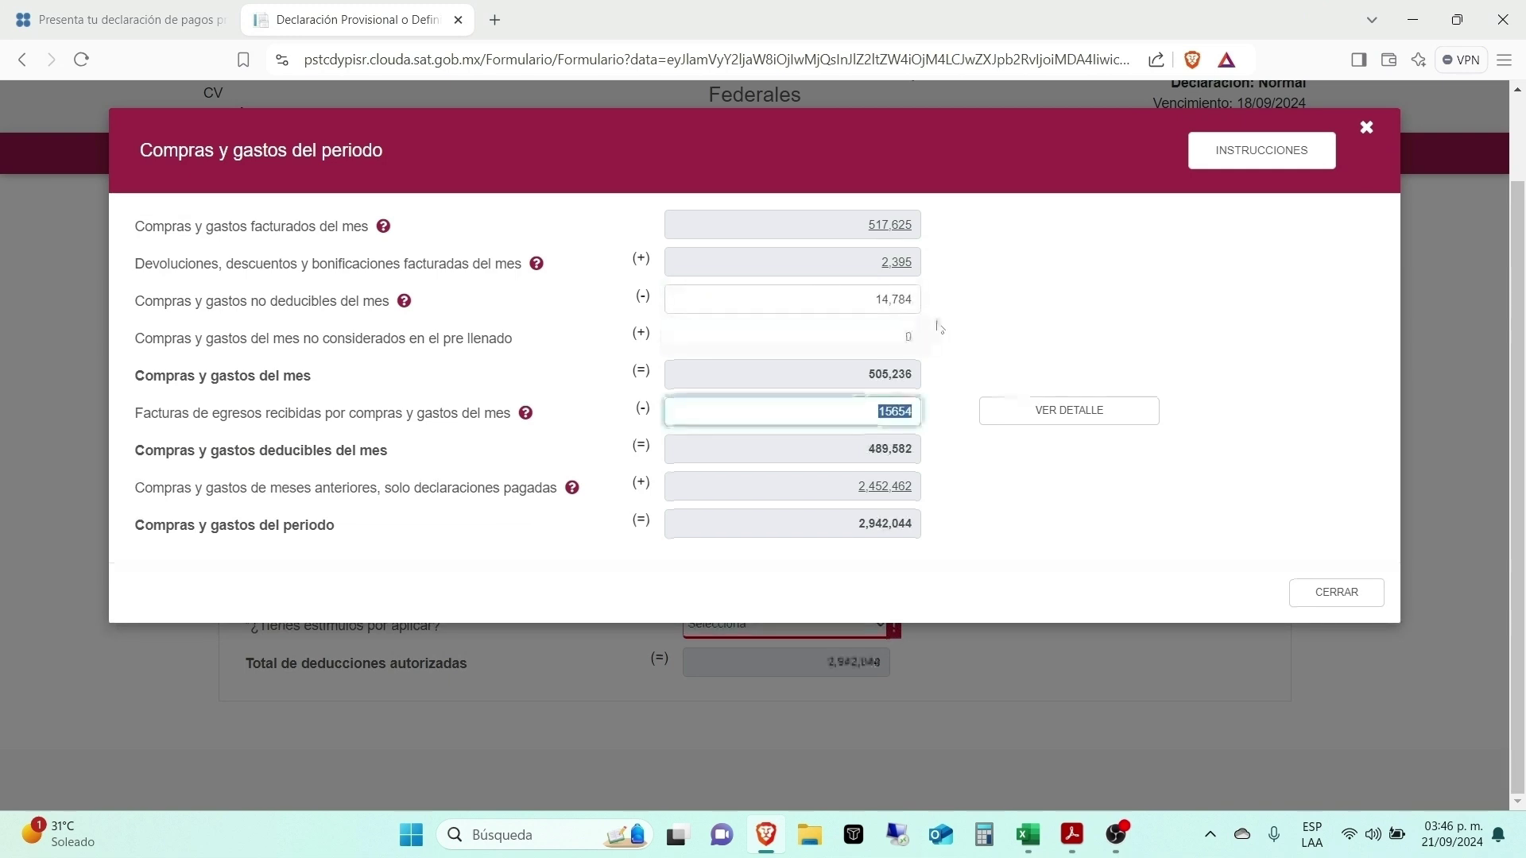
pyautogui.click(946, 383)
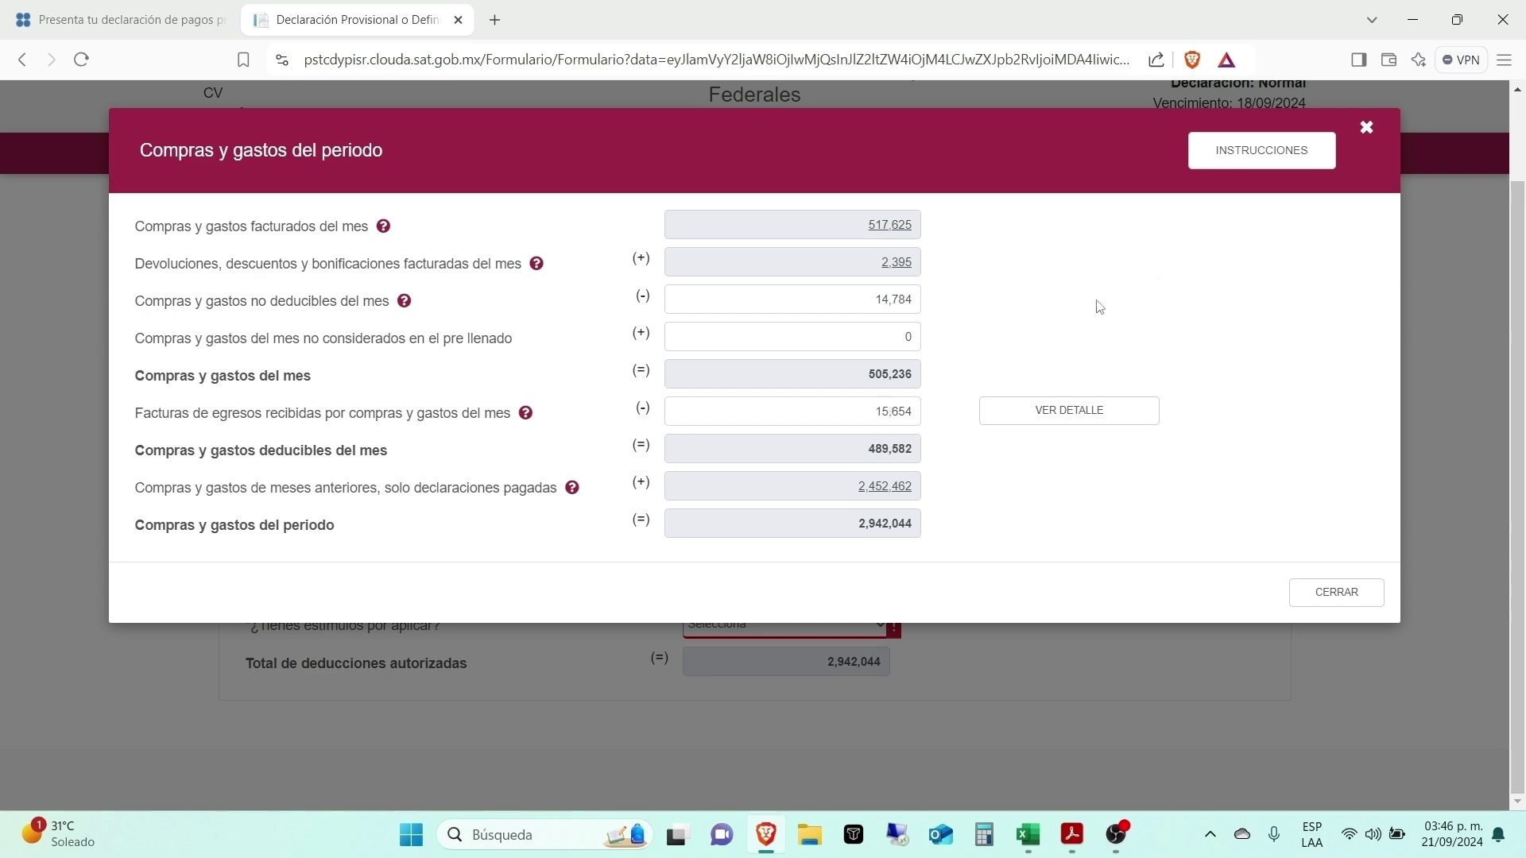
# Step: Review August's purchases, payroll expenses, non-deductible purchases and CFDI DE EGRESOS RECIBIDAS rows in the working paper
pyautogui.hotkey('alt', 'Tab')
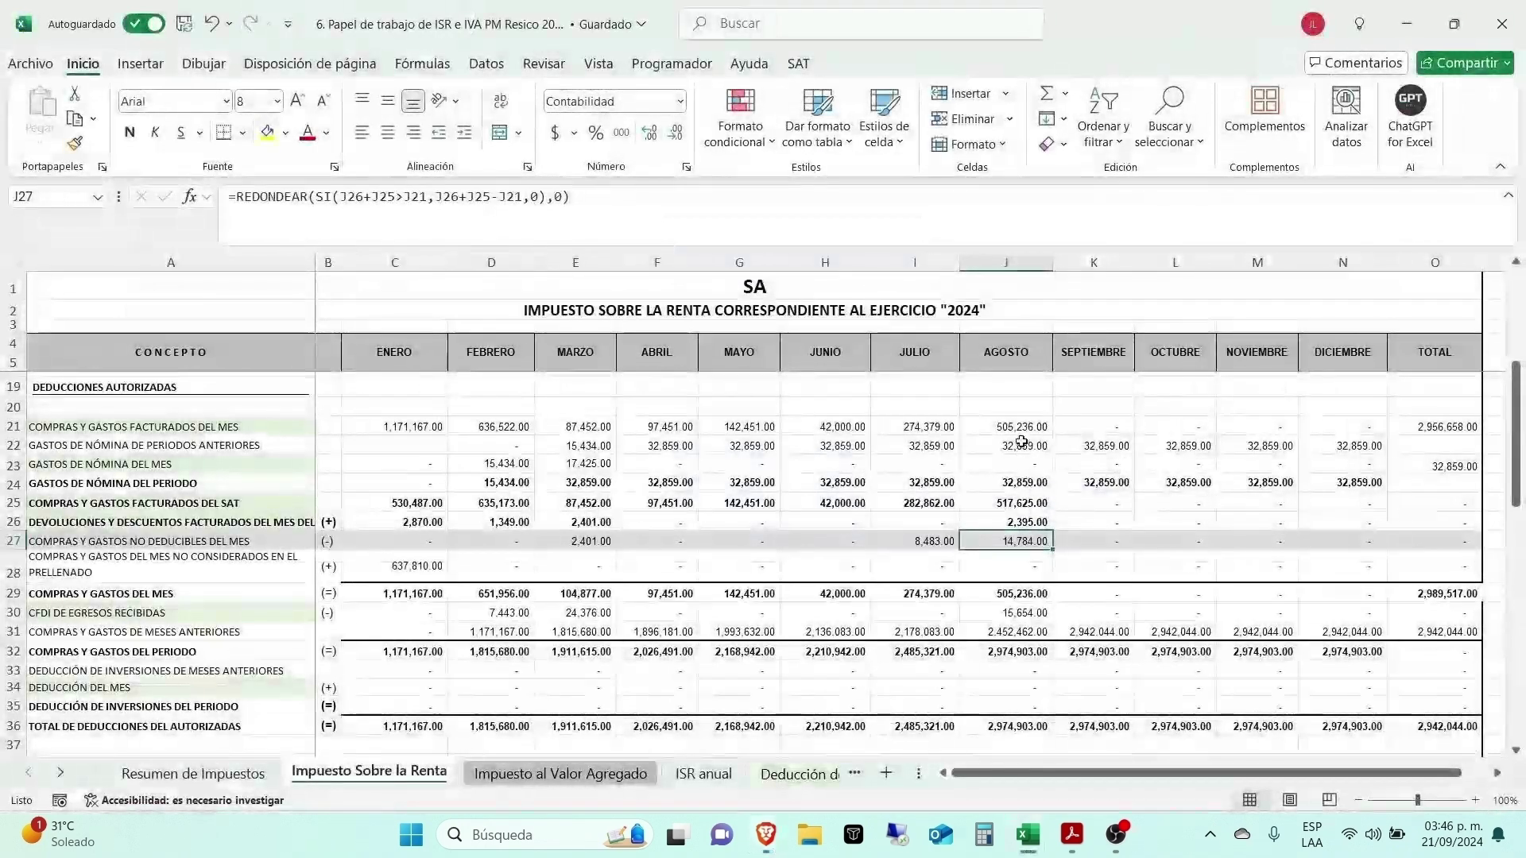
pyautogui.click(1023, 428)
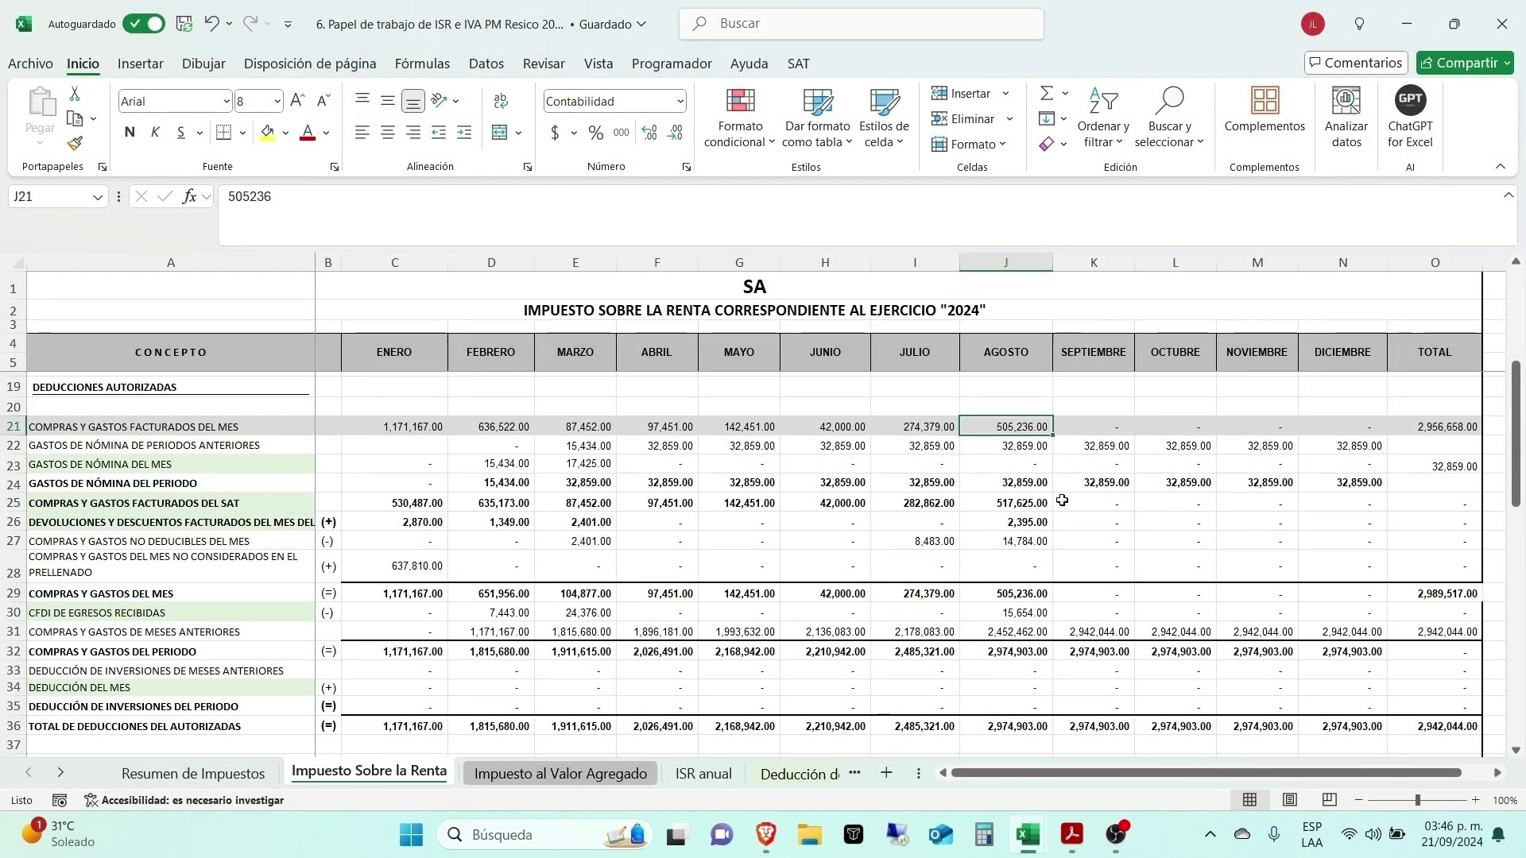
pyautogui.click(112, 446)
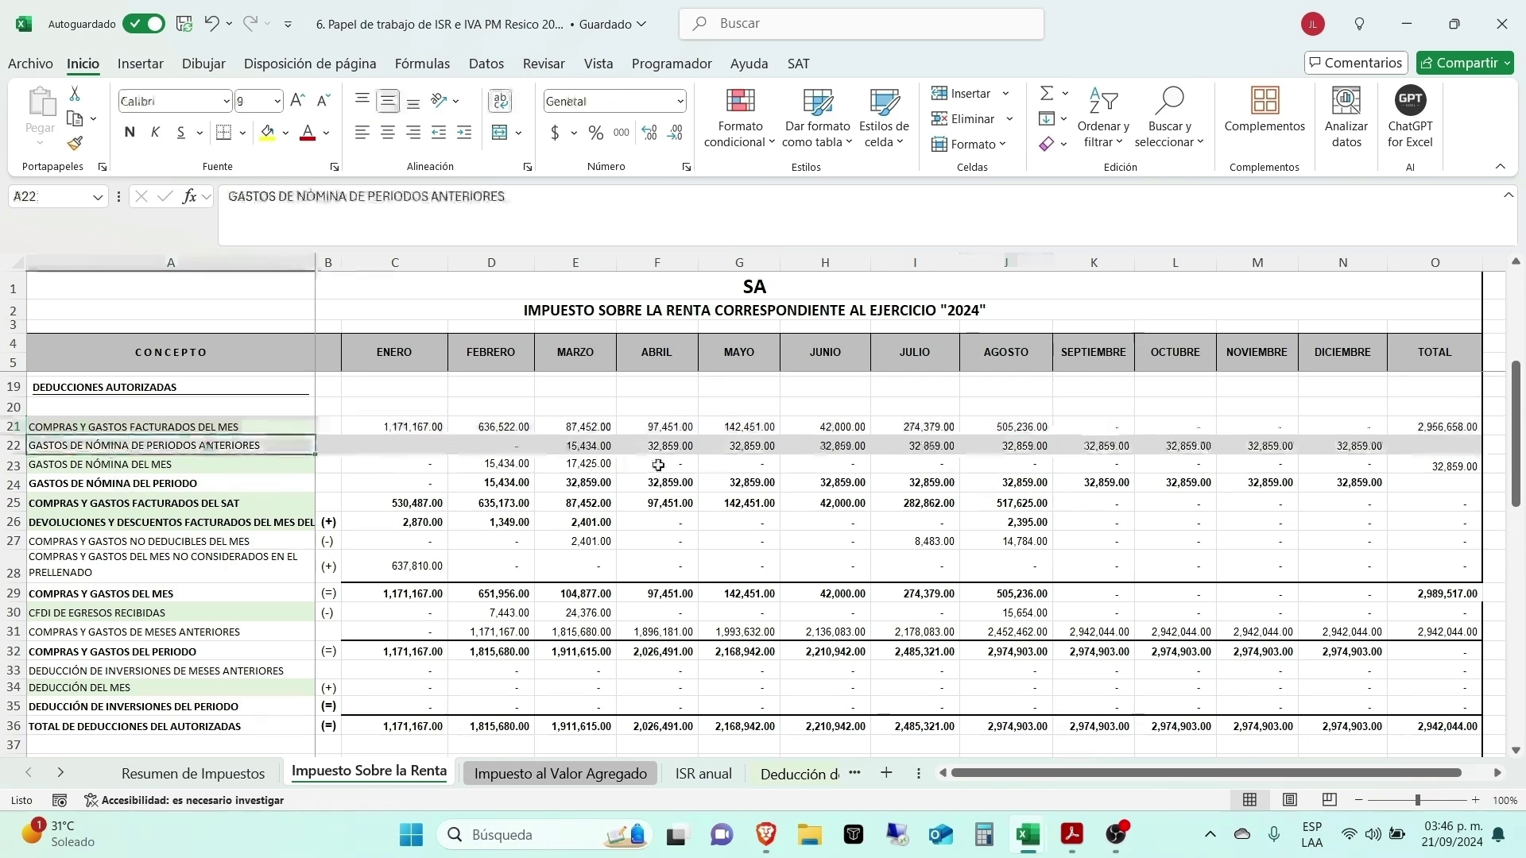
pyautogui.click(1004, 448)
pyautogui.click(1023, 461)
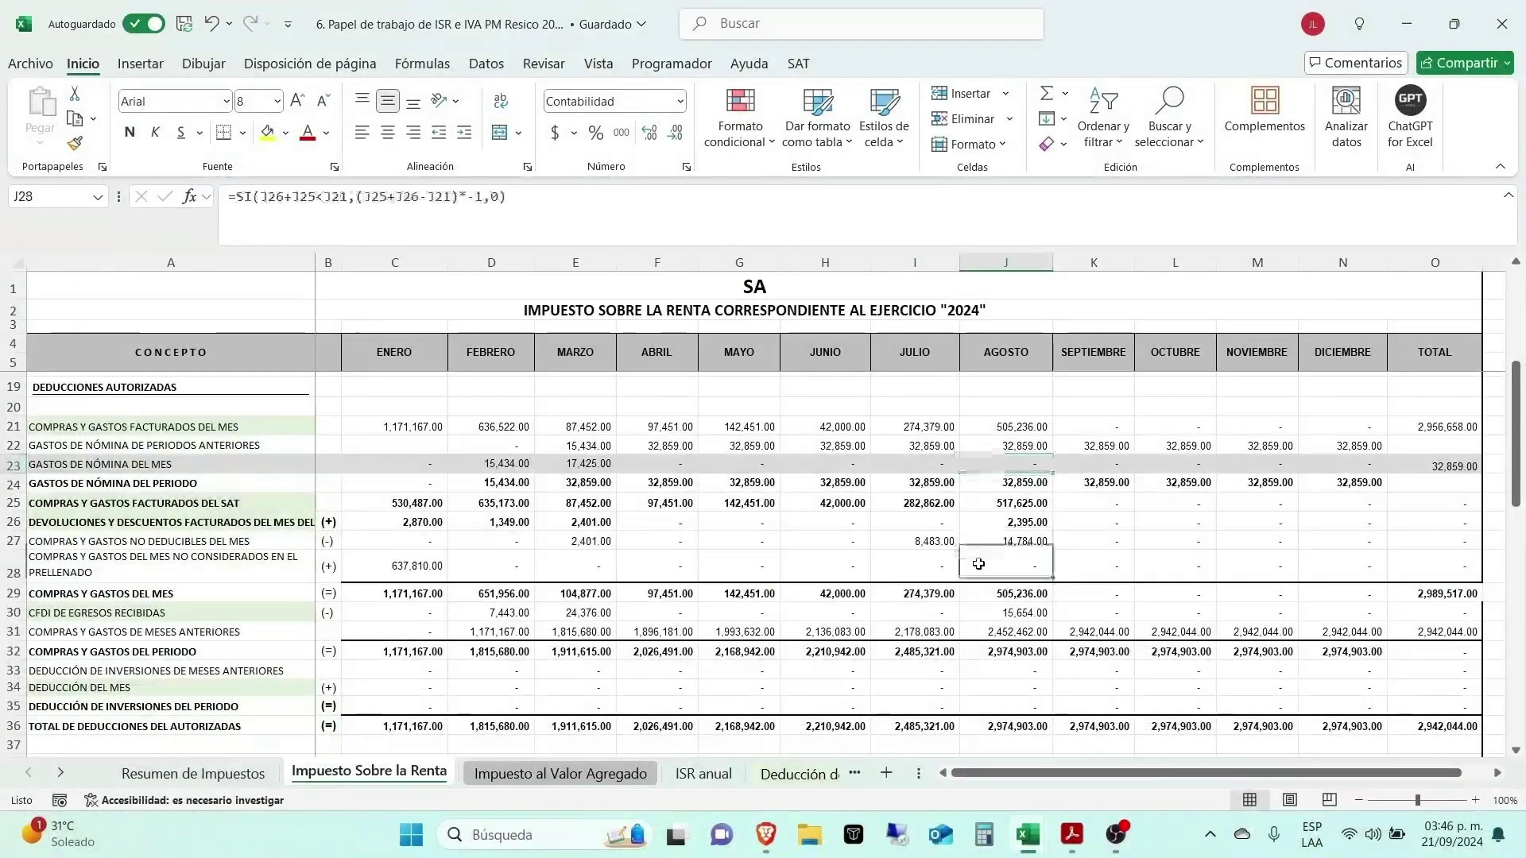
pyautogui.press('Down')
pyautogui.press('Down')
pyautogui.press('Down')
pyautogui.press('Down')
pyautogui.press('Down')
pyautogui.press('Down')
pyautogui.press('Down')
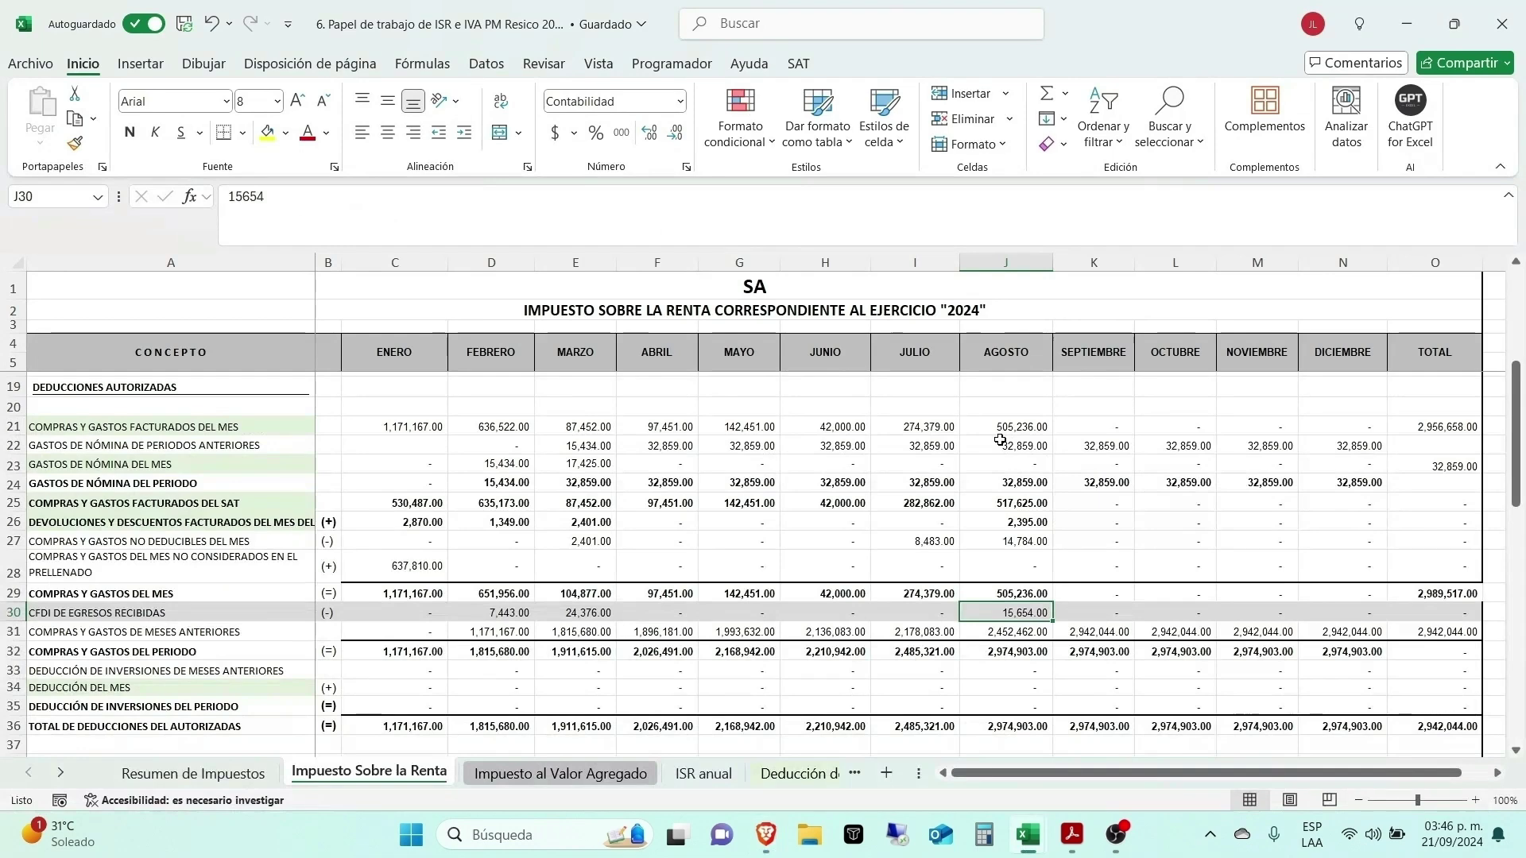
# Step: Compare August's COMPRAS Y GASTOS DE MESES ANTERIORES in the working paper with the amount in the SAT declaration
pyautogui.scroll(-1, 1000, 440)
pyautogui.scroll(2, 999, 440)
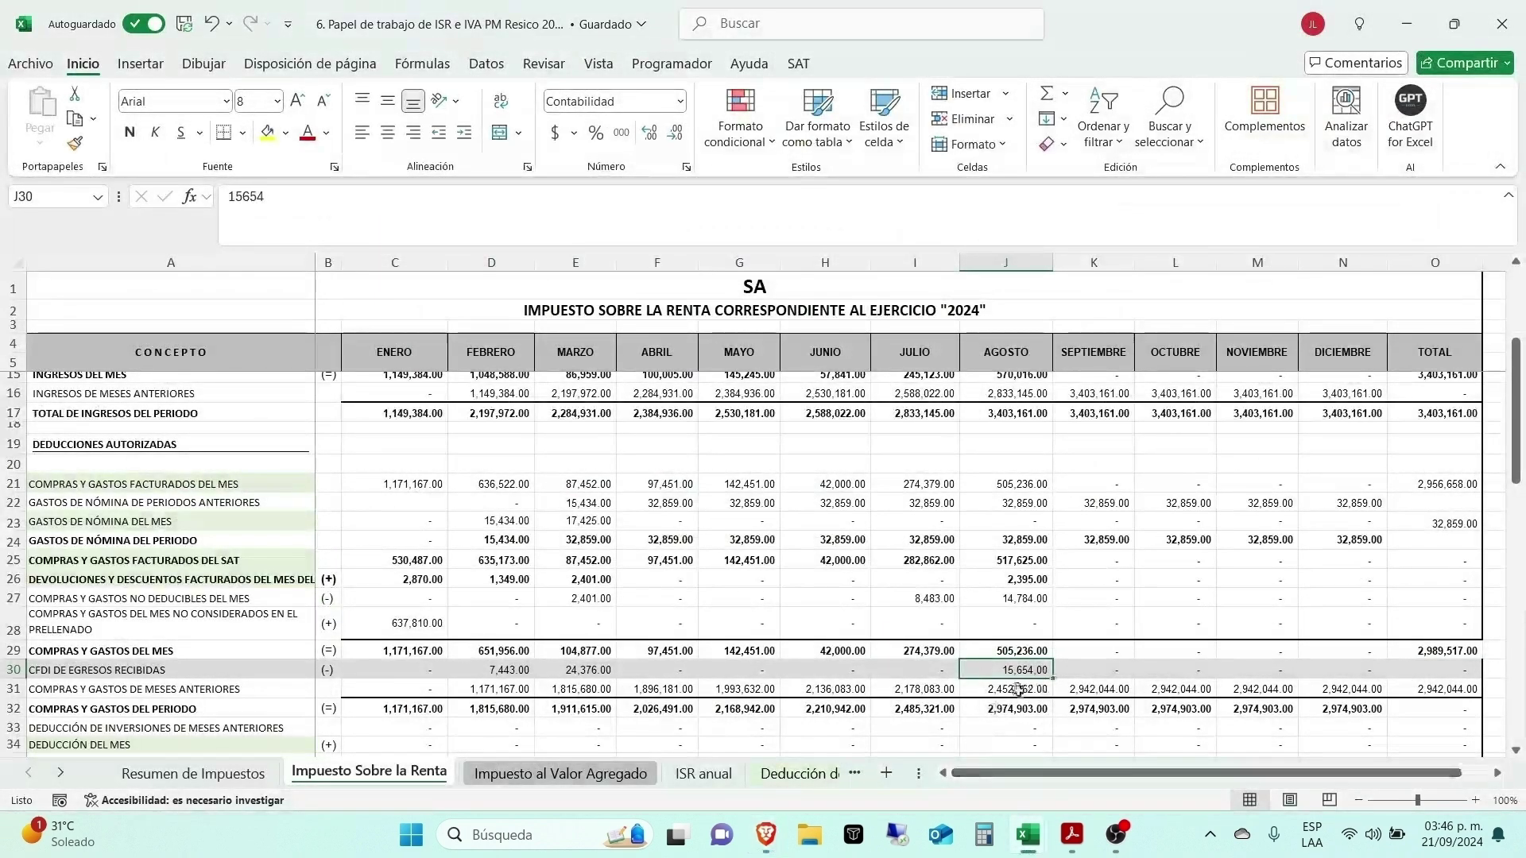
pyautogui.click(1017, 688)
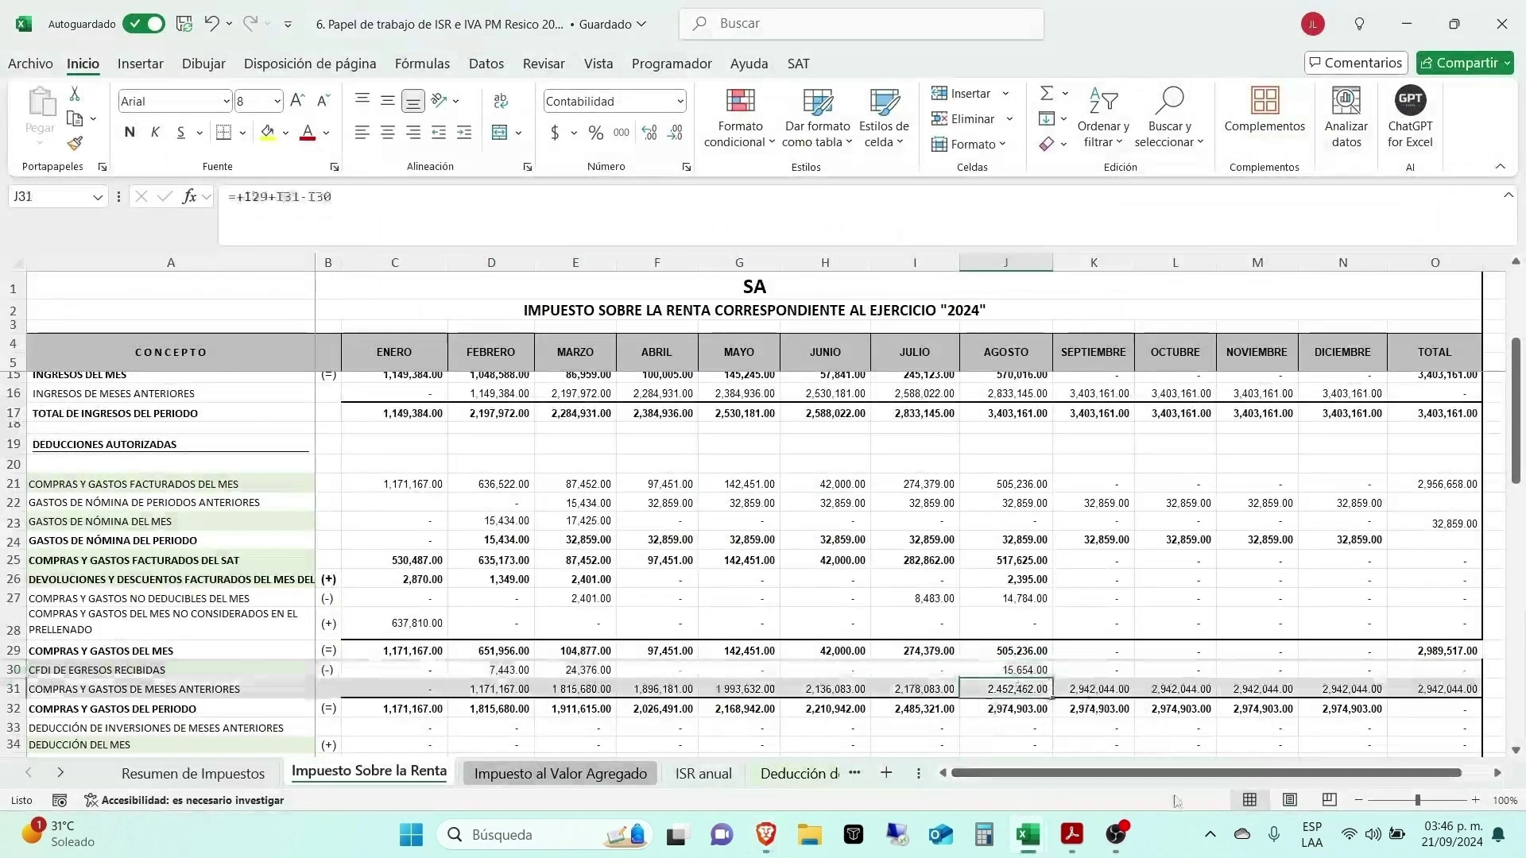
pyautogui.scroll(-2, 268, 589)
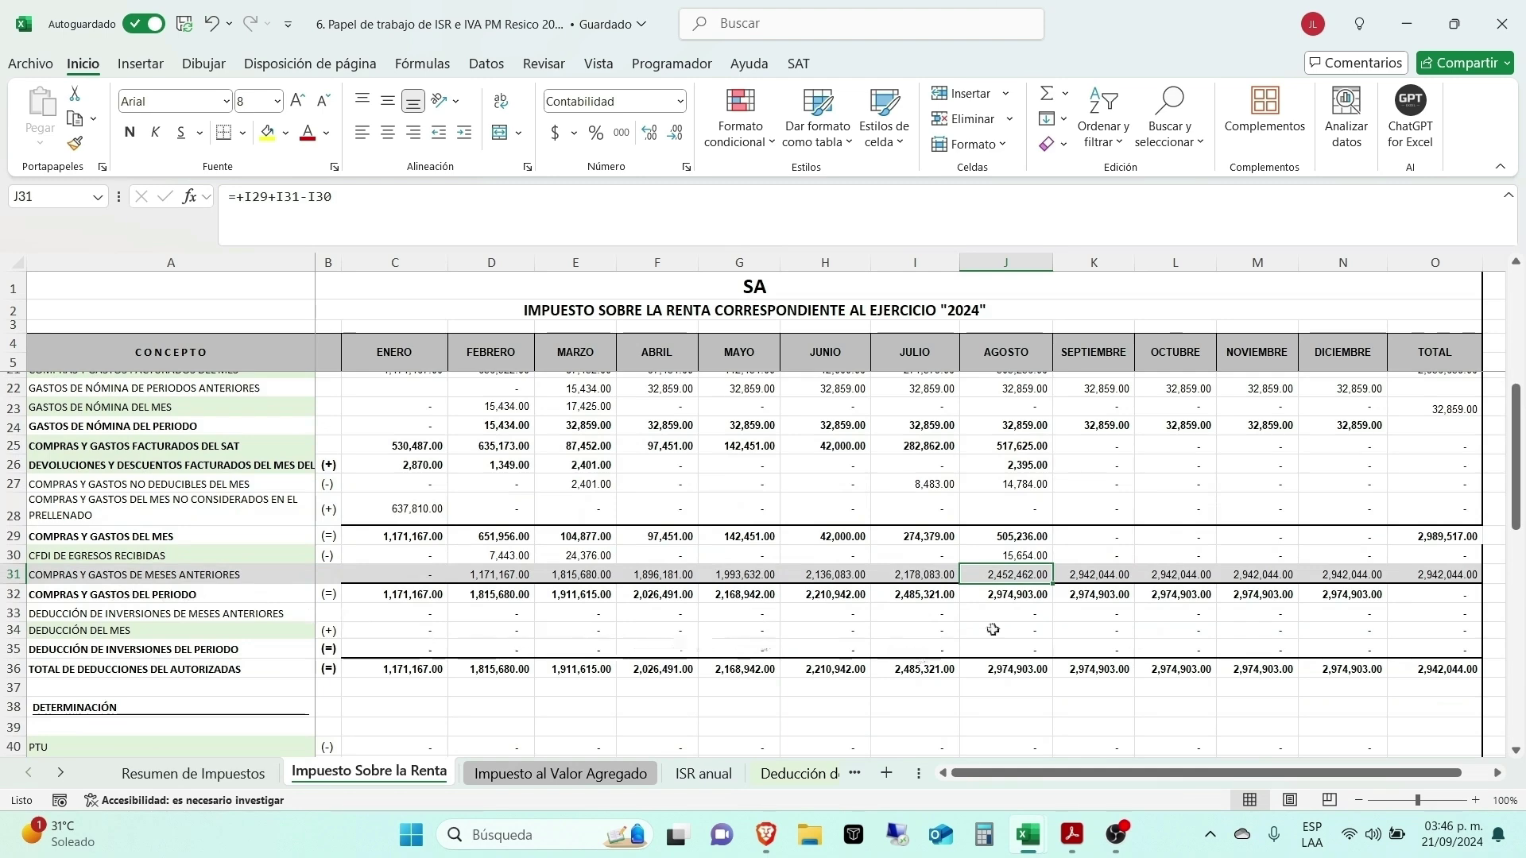
pyautogui.hotkey('alt', 'Tab')
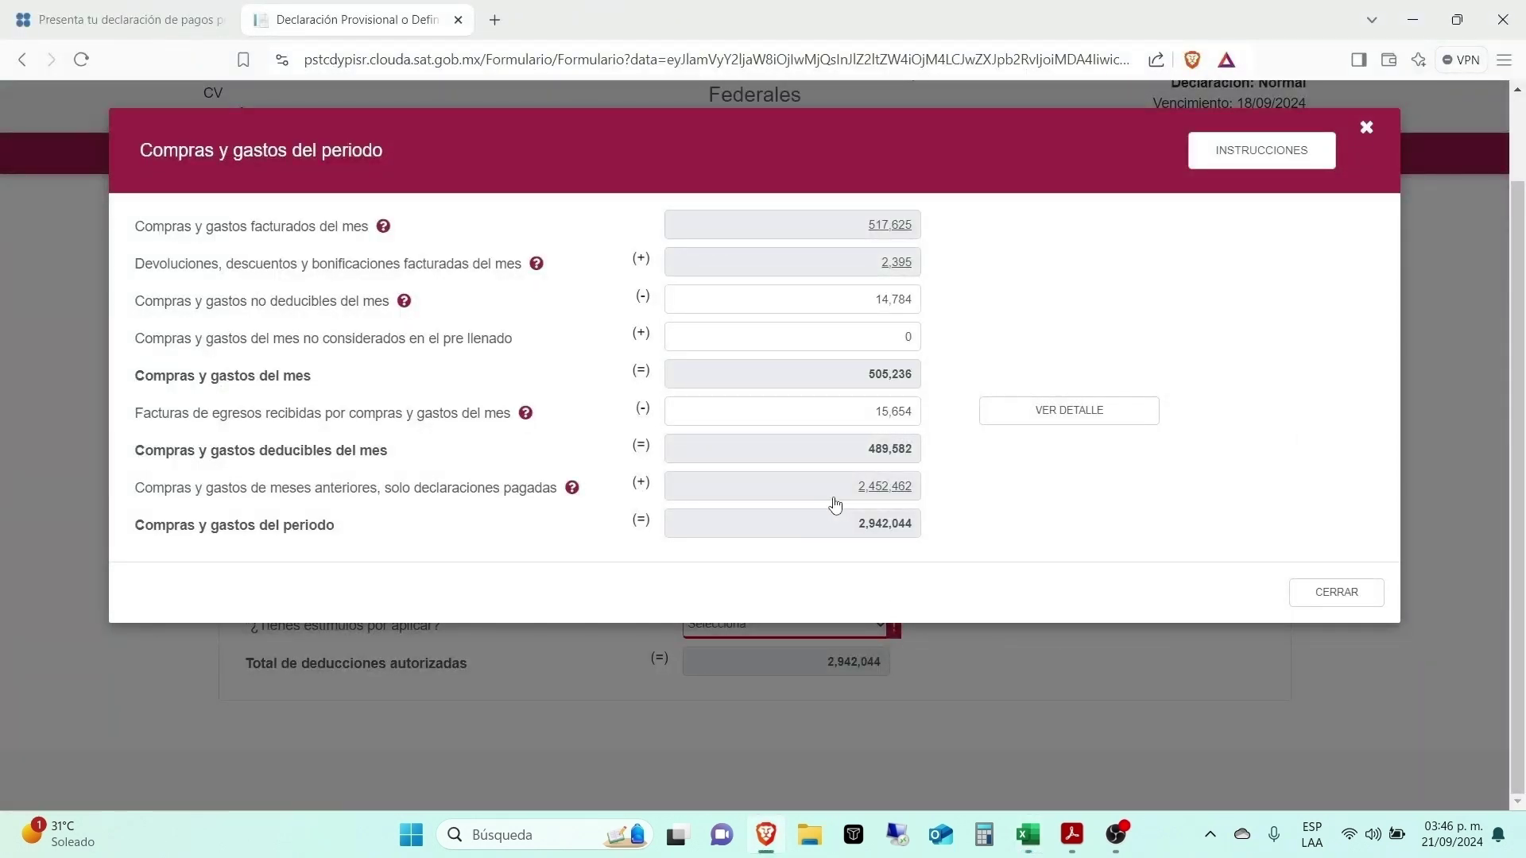
pyautogui.hotkey('alt', 'Tab')
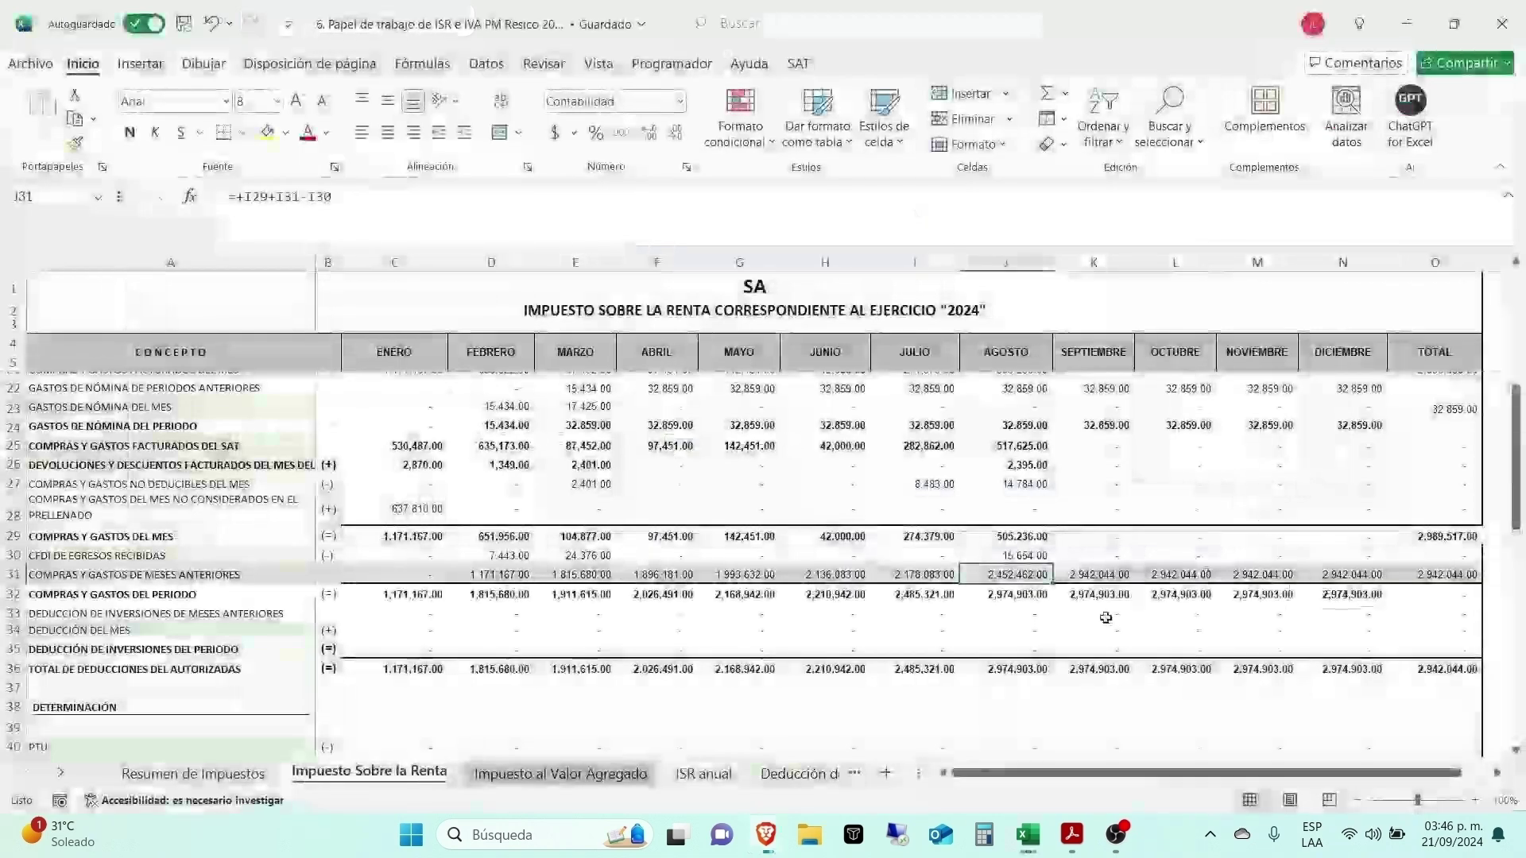
# Step: Compare August's COMPRAS Y GASTOS DEL PERIODO and total authorized deductions in the working paper with the SAT declaration
pyautogui.click(1002, 597)
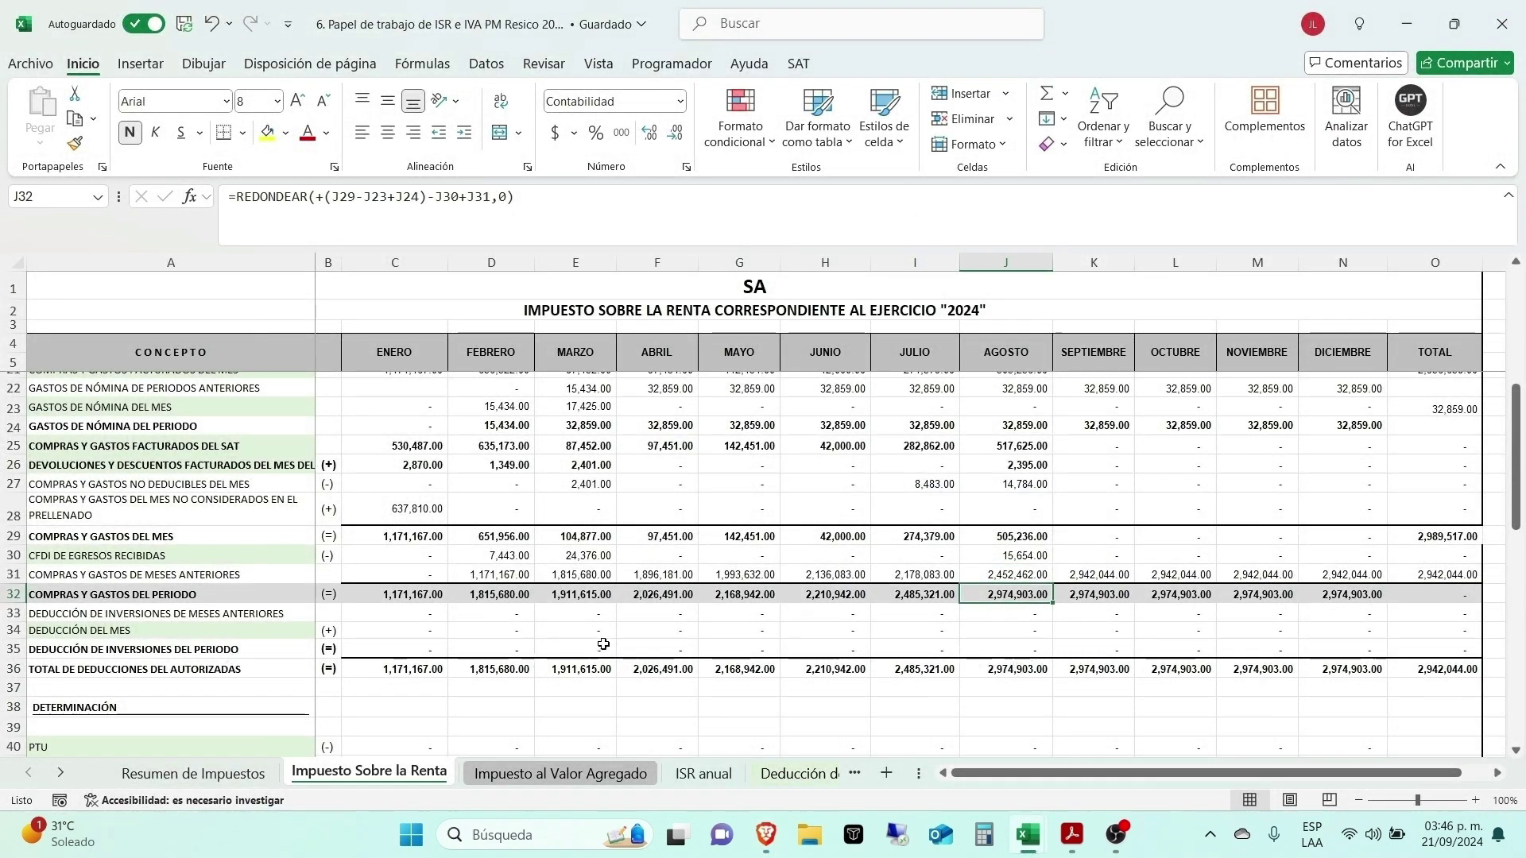
pyautogui.click(1024, 667)
pyautogui.hotkey('alt', 'Tab')
pyautogui.hotkey('alt', 'Tab')
pyautogui.click(1017, 599)
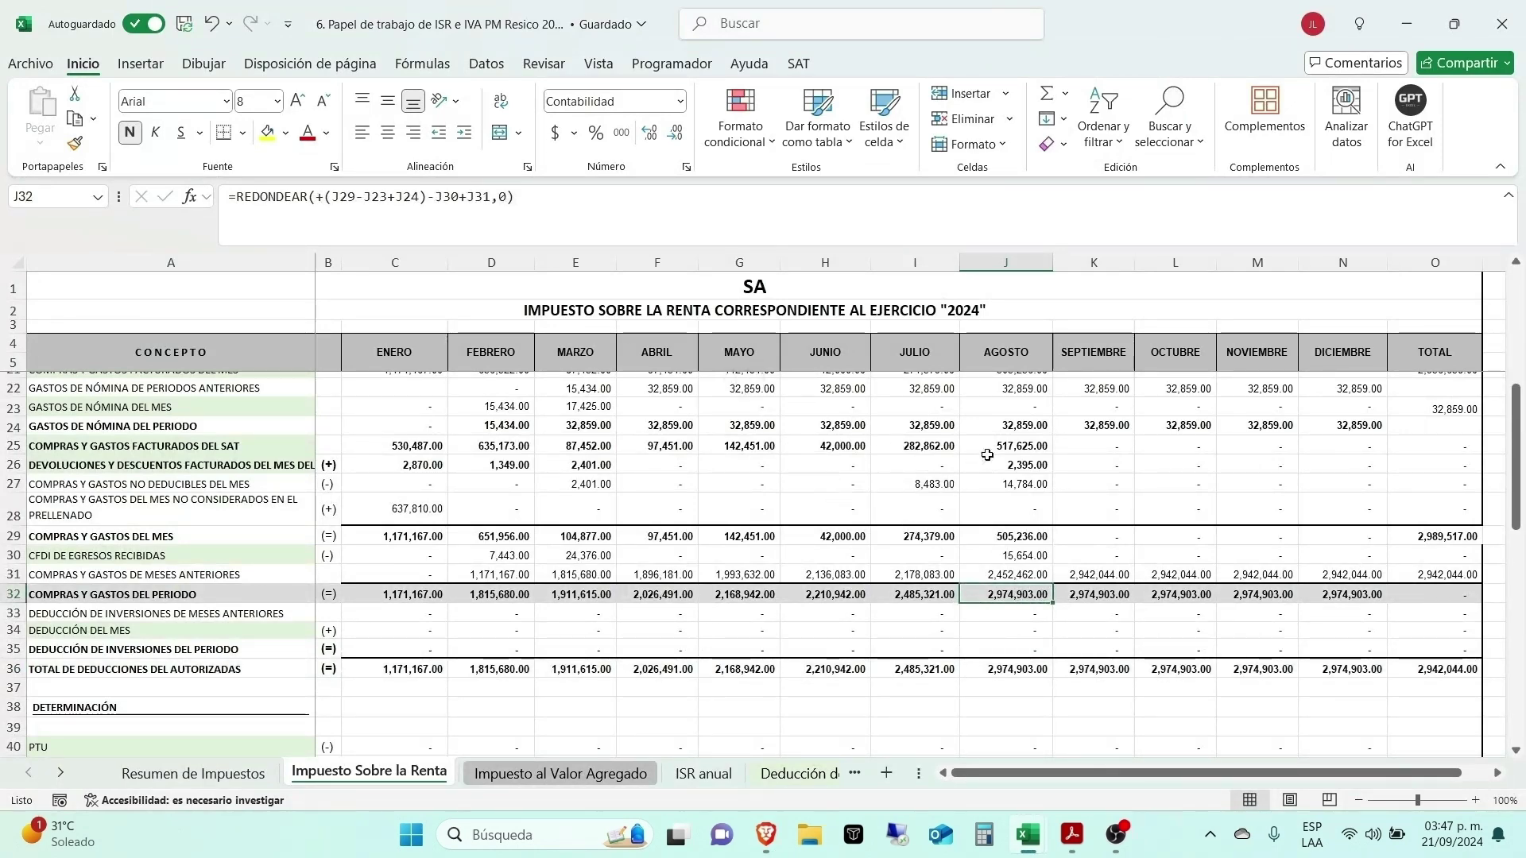
# Step: Check August's payroll rows in the working paper, close the SAT purchases form and open Gastos de nómina del periodo no considerados en el prellenado
pyautogui.scroll(1, 994, 453)
pyautogui.click(1023, 446)
pyautogui.click(1021, 465)
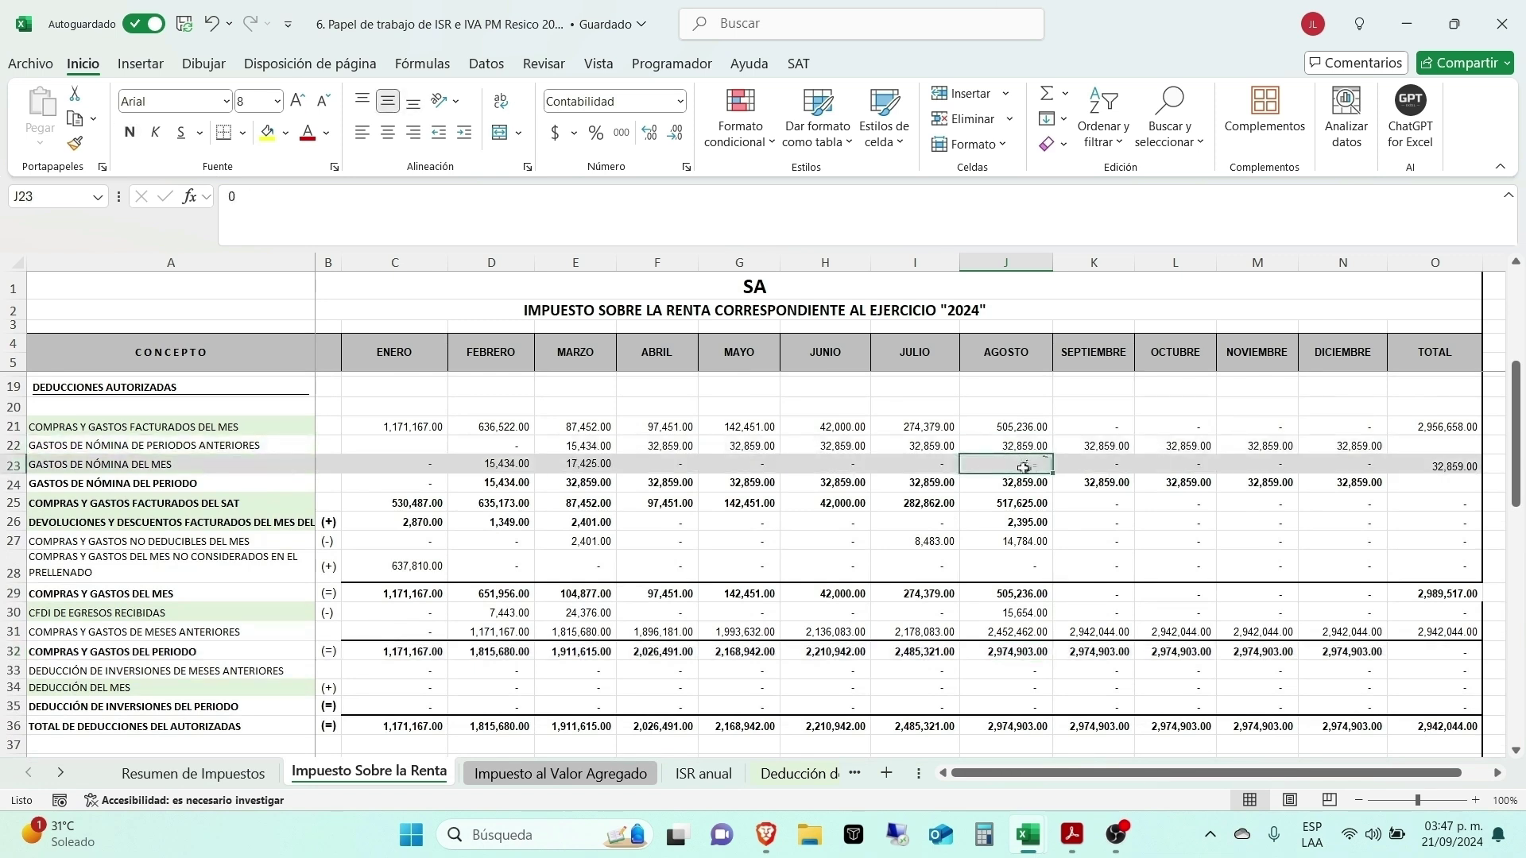
pyautogui.click(1034, 450)
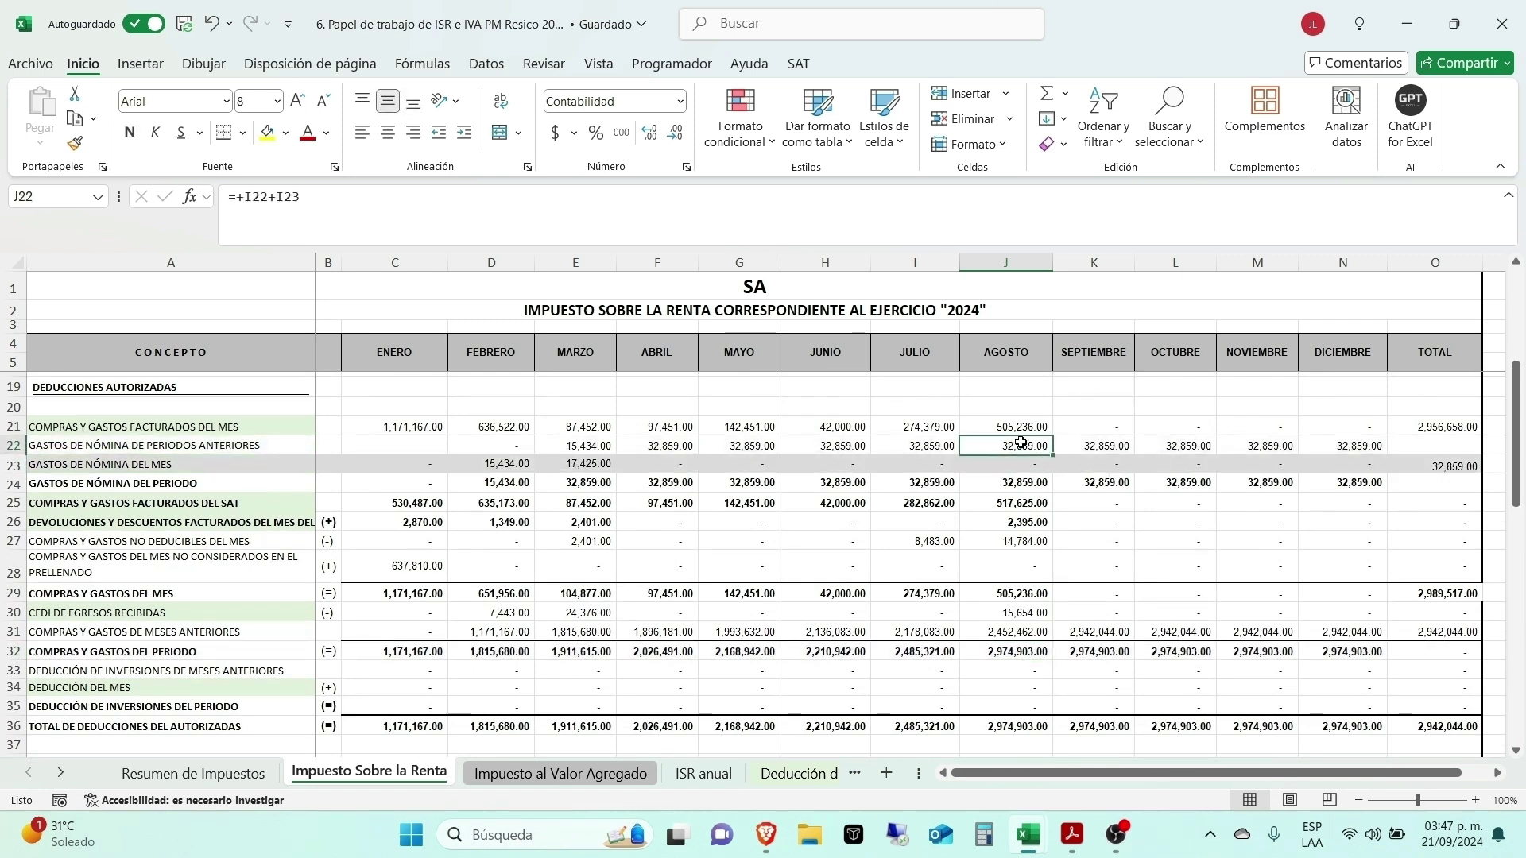
pyautogui.hotkey('alt', 'Tab')
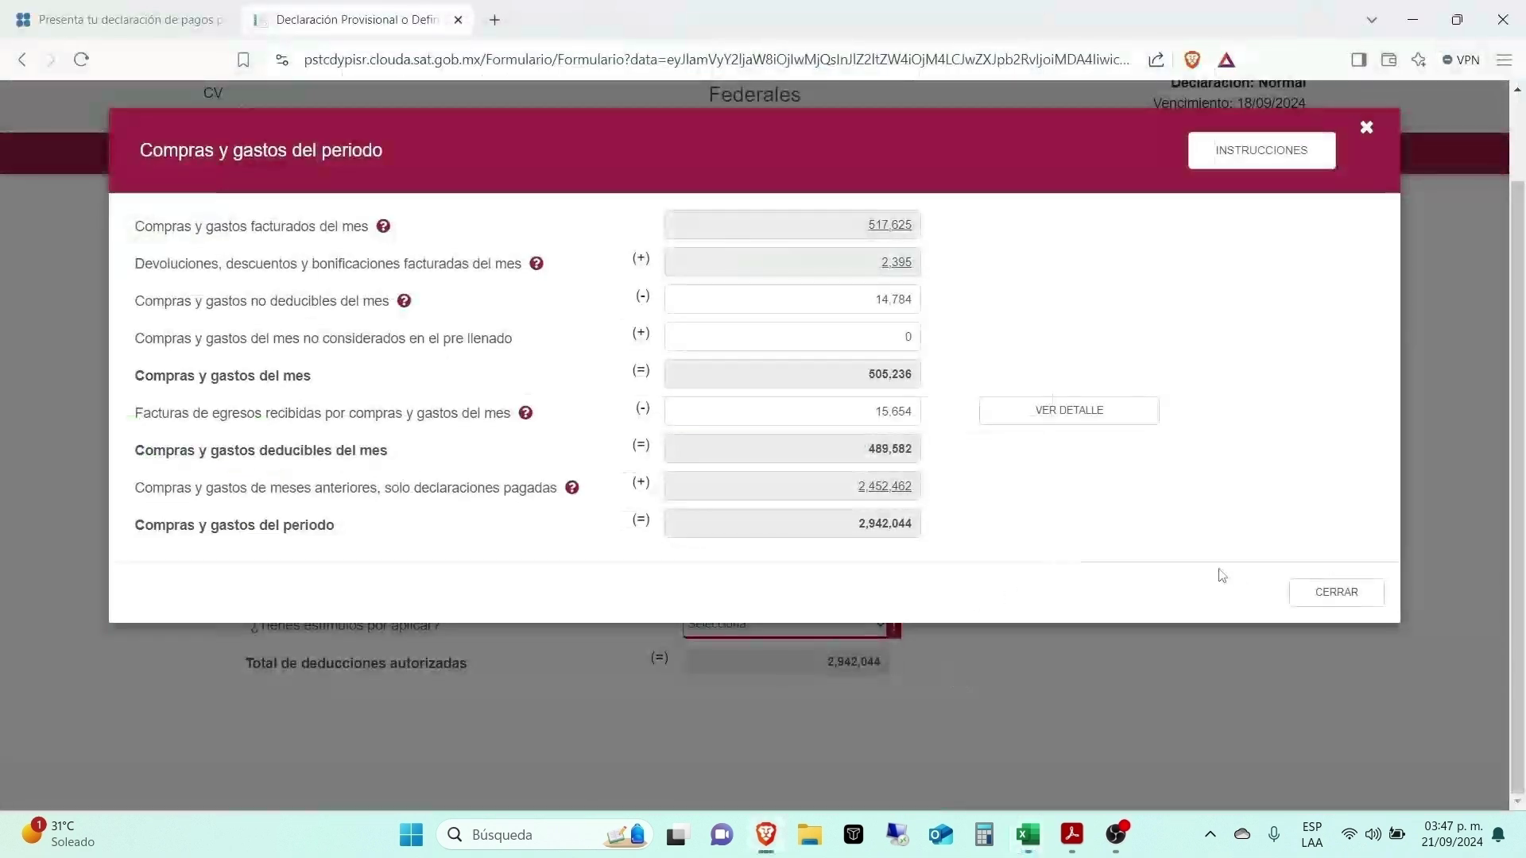
pyautogui.click(1324, 598)
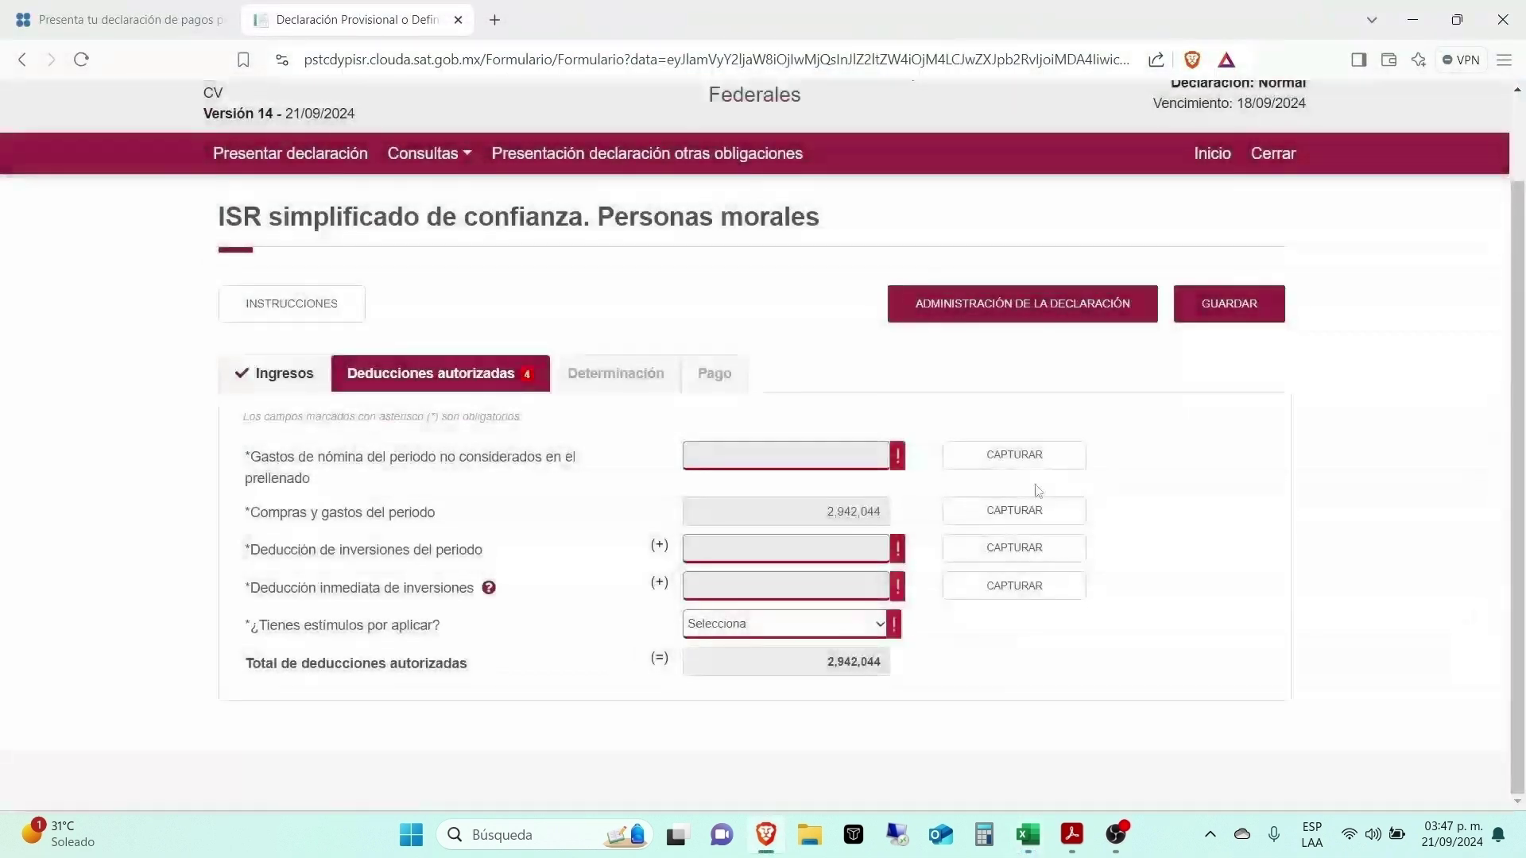
pyautogui.click(1009, 463)
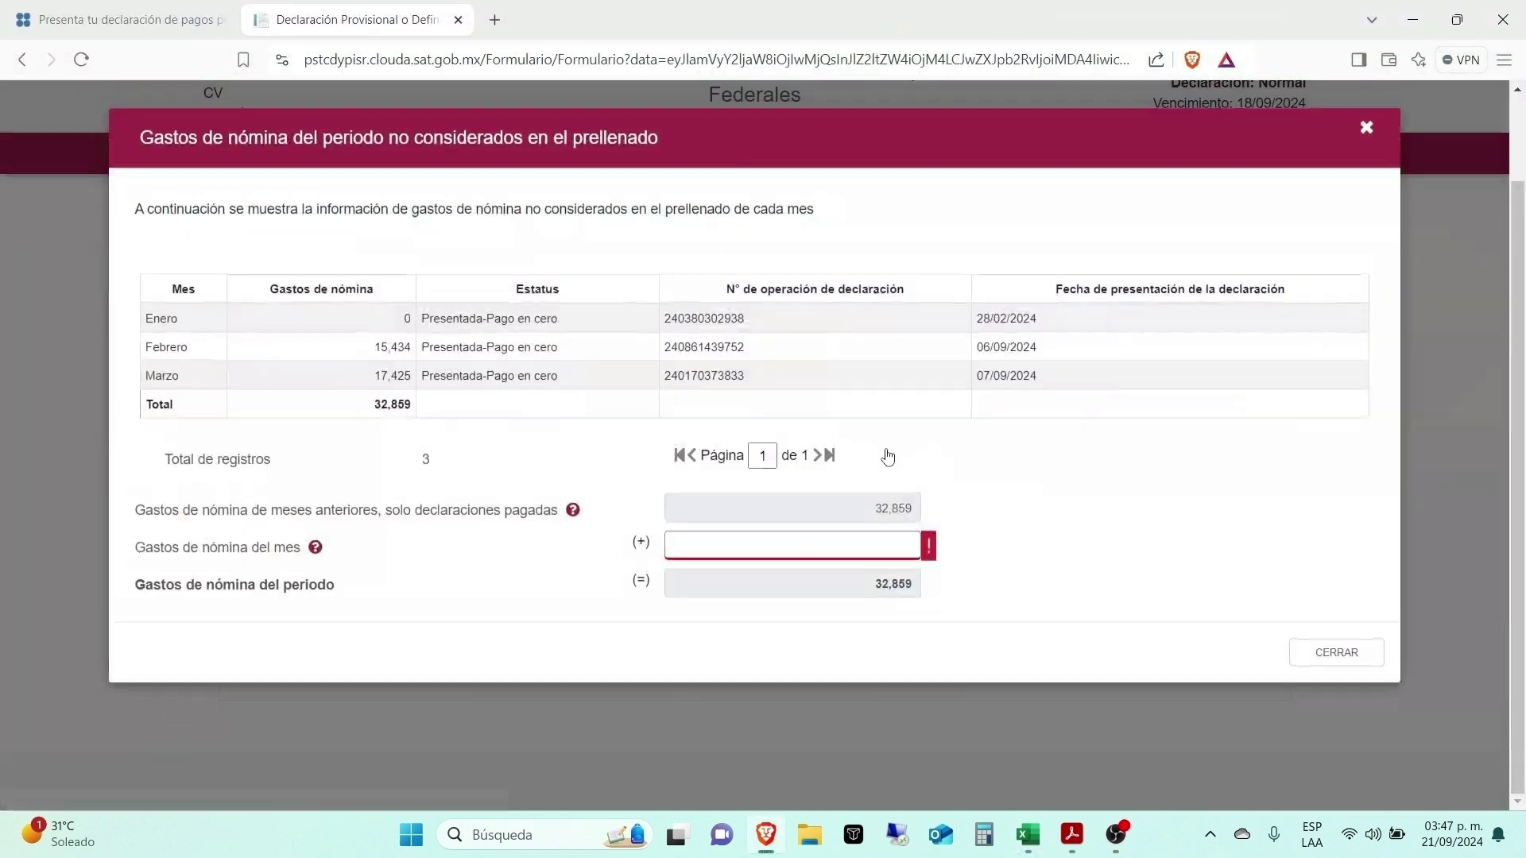
# Step: Set the Gastos de nómina del mes to 0 and close the payroll expenses form
pyautogui.click(844, 543)
pyautogui.write('0')
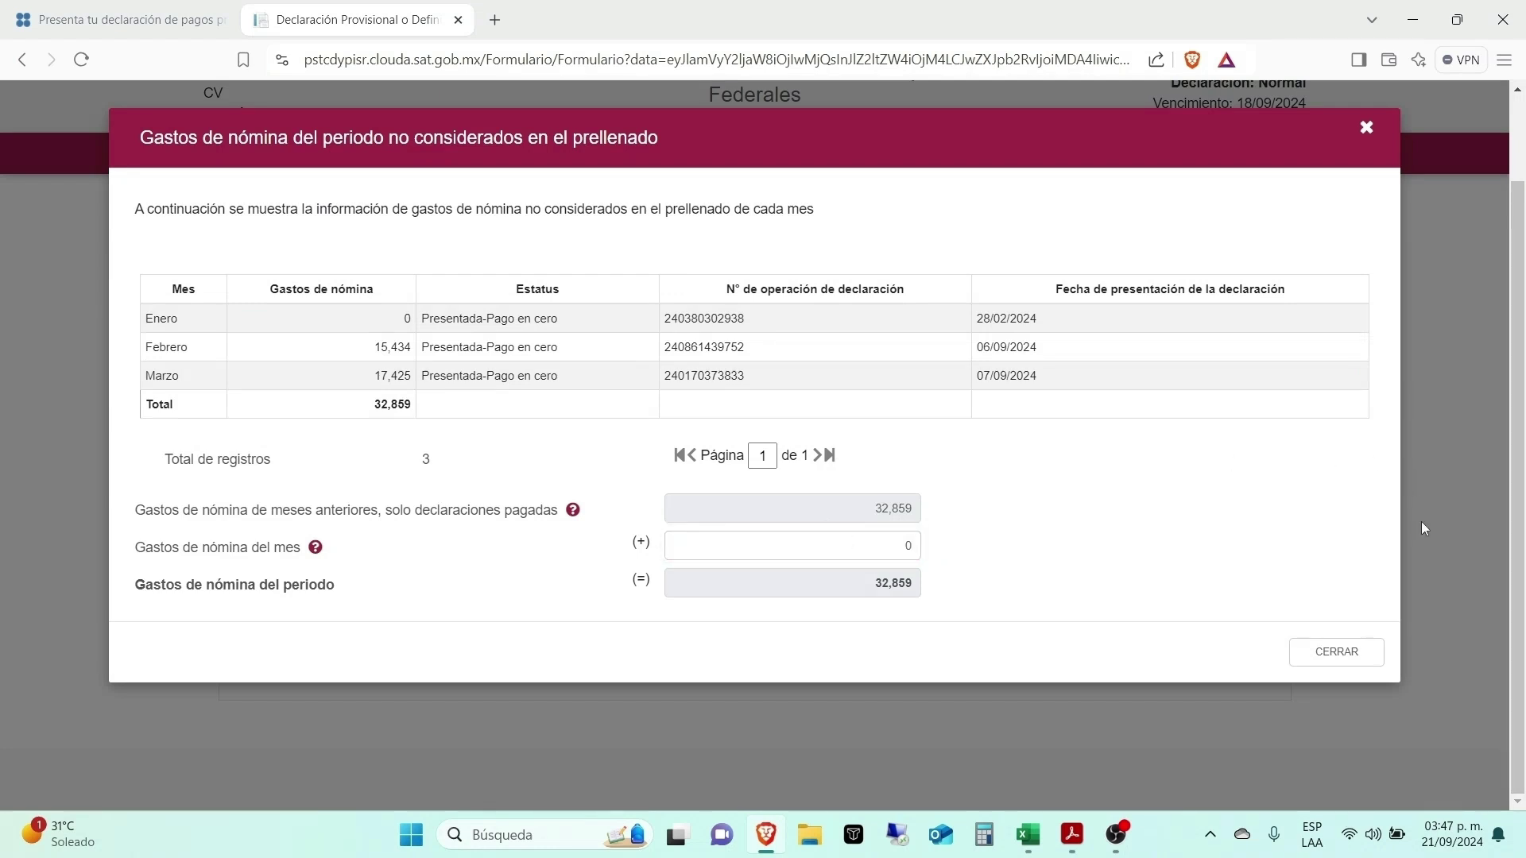
pyautogui.click(1357, 650)
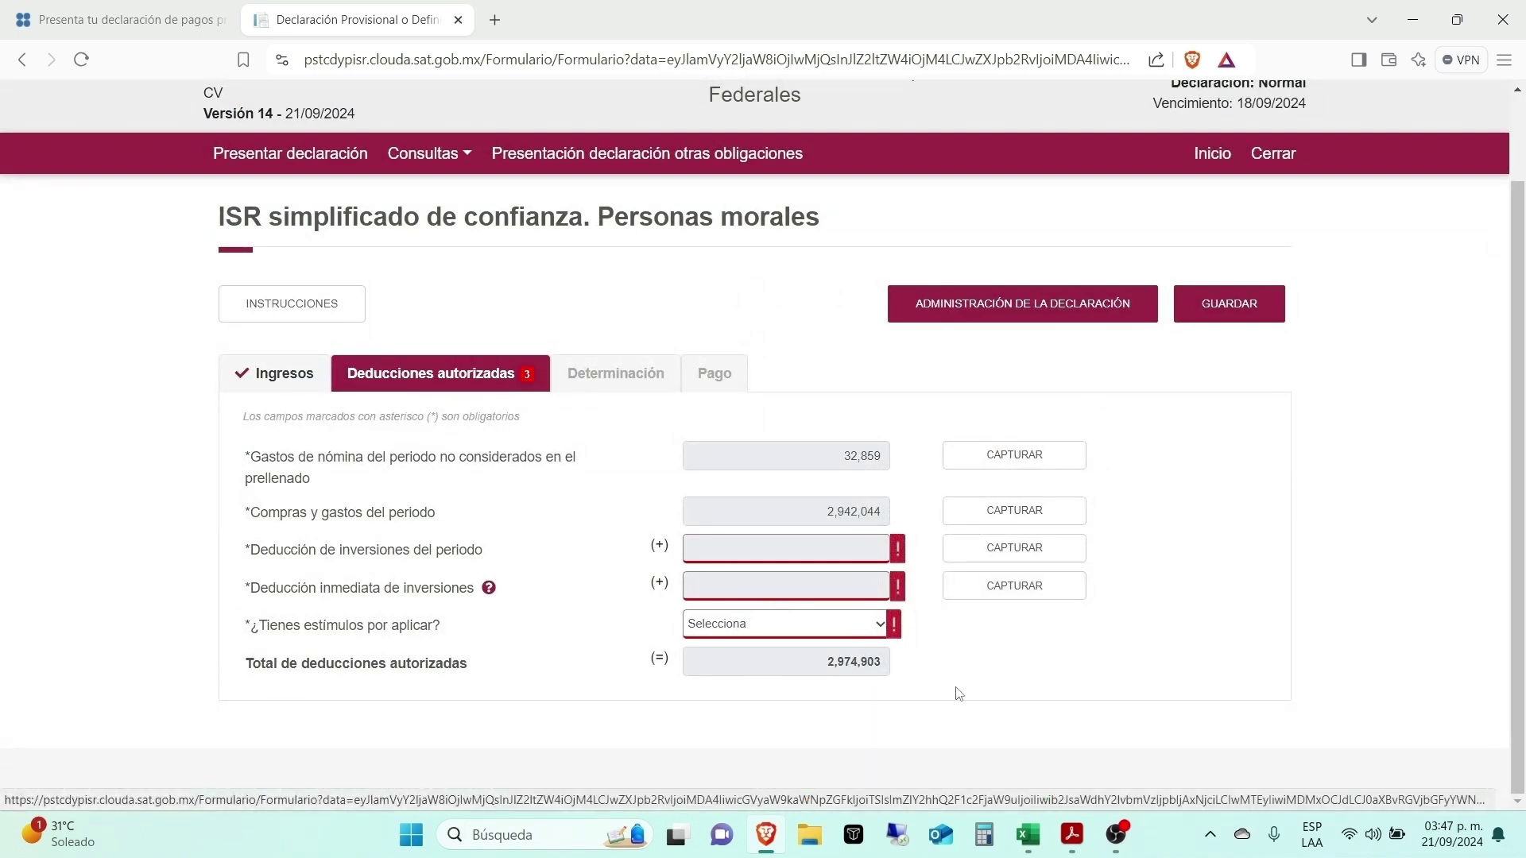
# Step: Compare August's total authorized deductions in the working paper with the SAT declaration and recheck the payroll expenses form
pyautogui.hotkey('alt', 'Tab')
pyautogui.click(1005, 726)
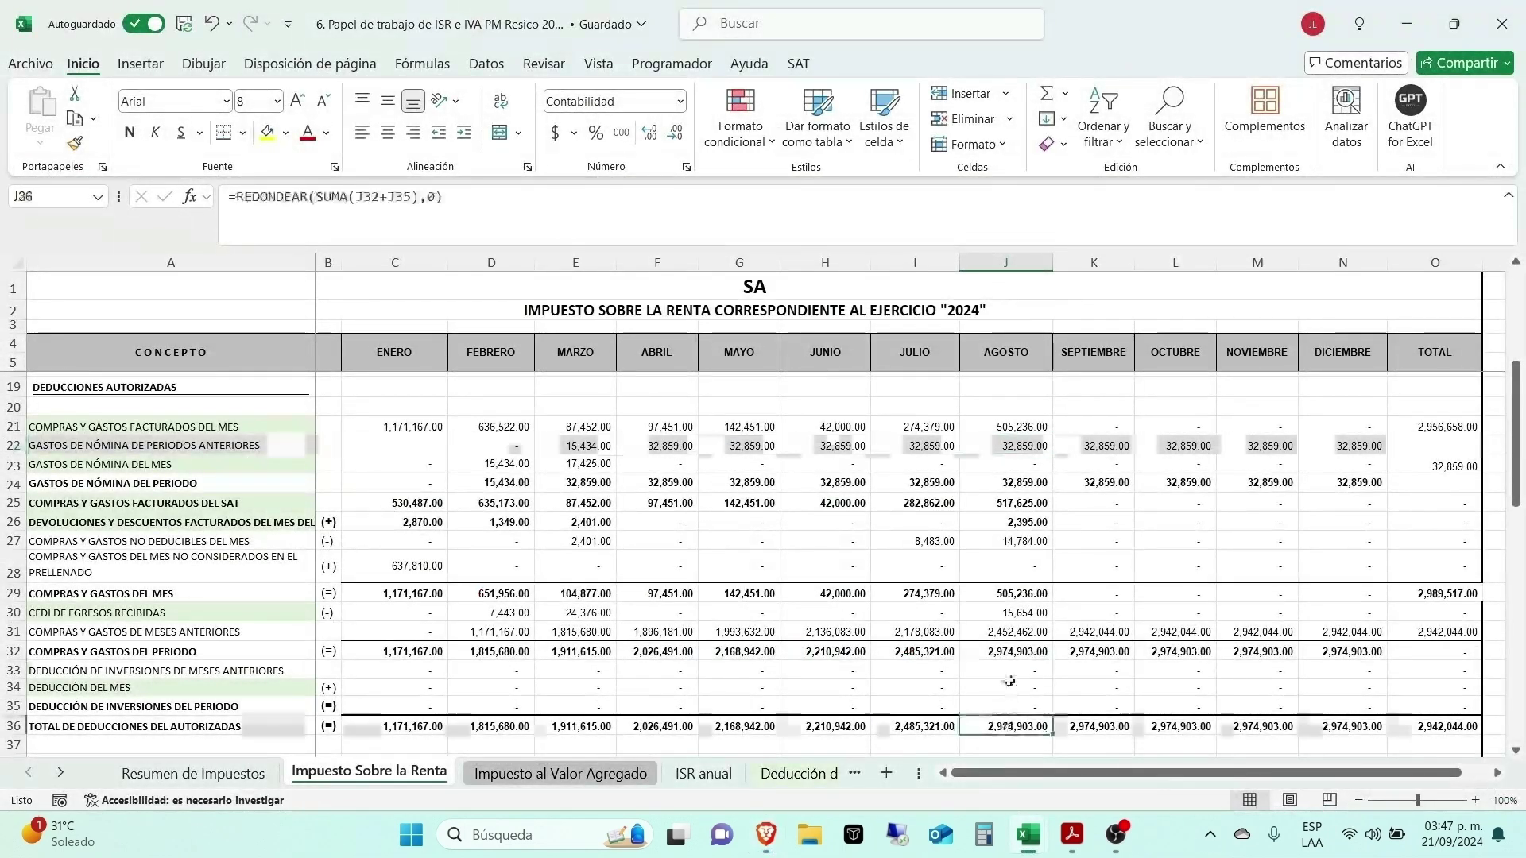
pyautogui.scroll(-2, 1010, 682)
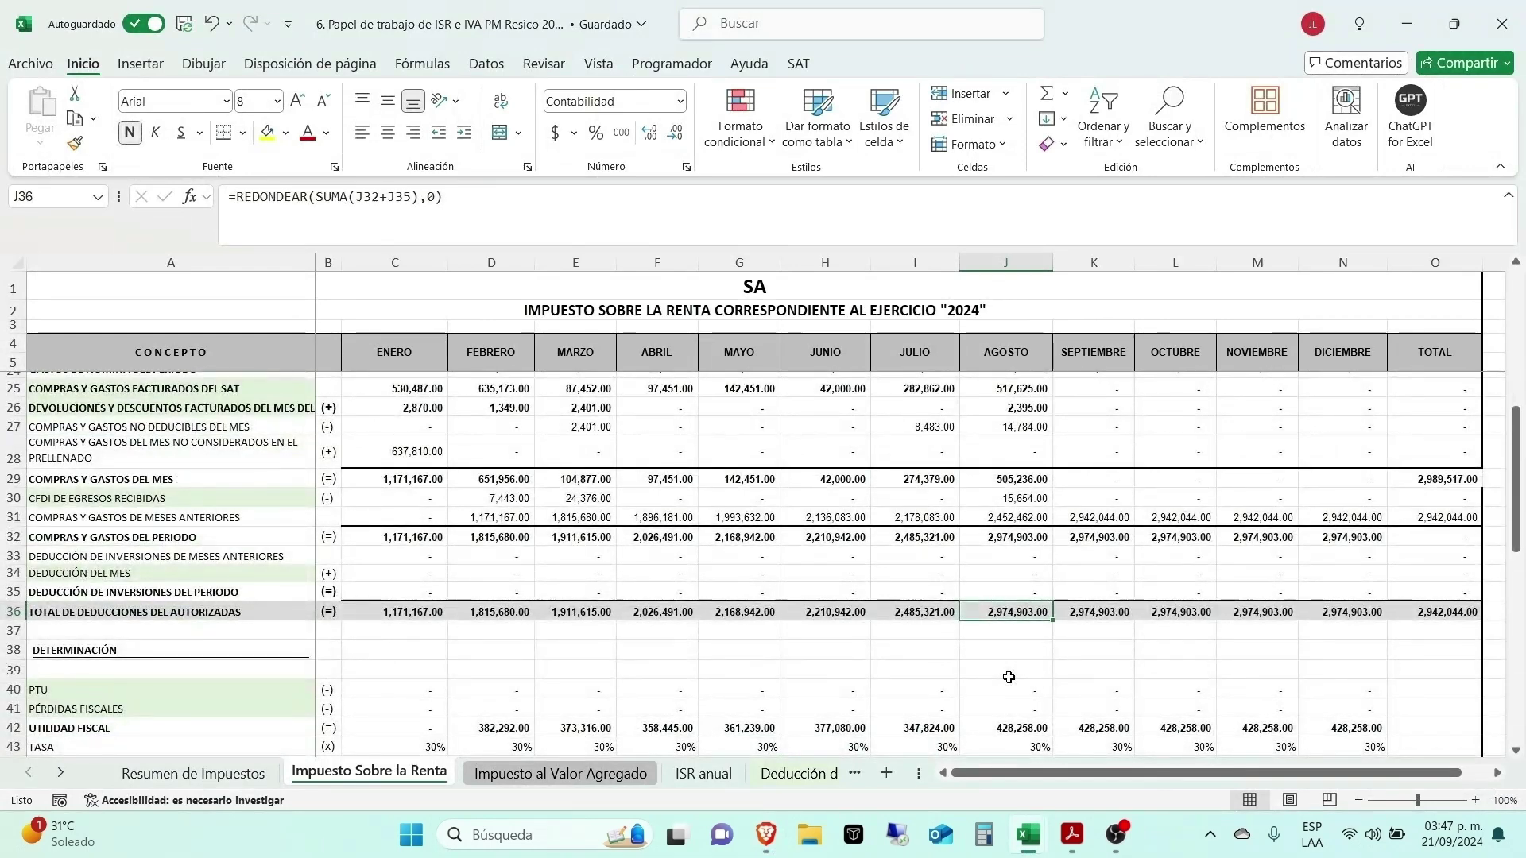
pyautogui.hotkey('alt', 'Tab')
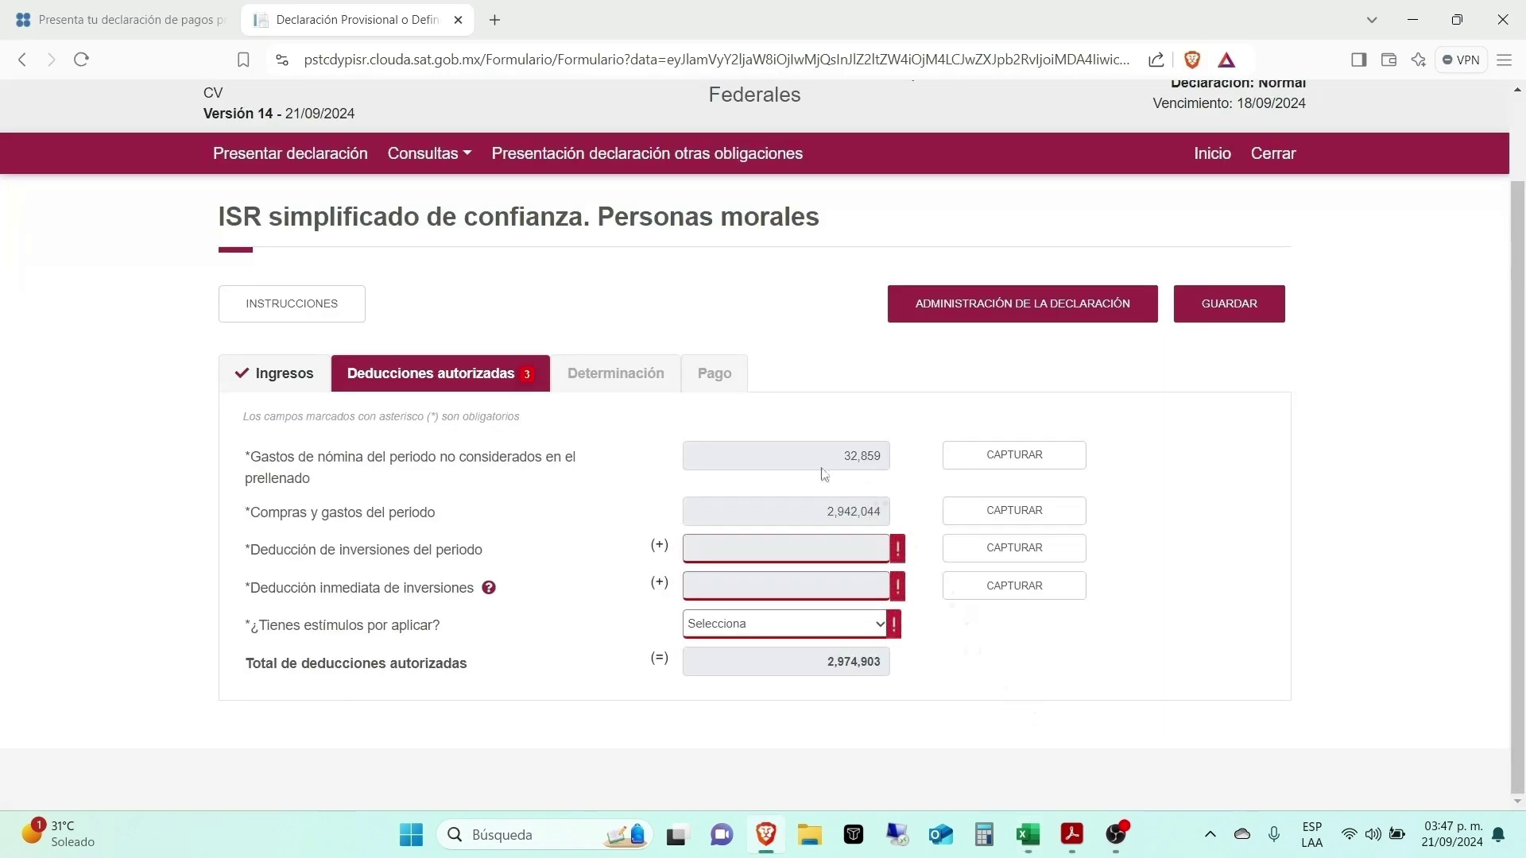
pyautogui.click(964, 462)
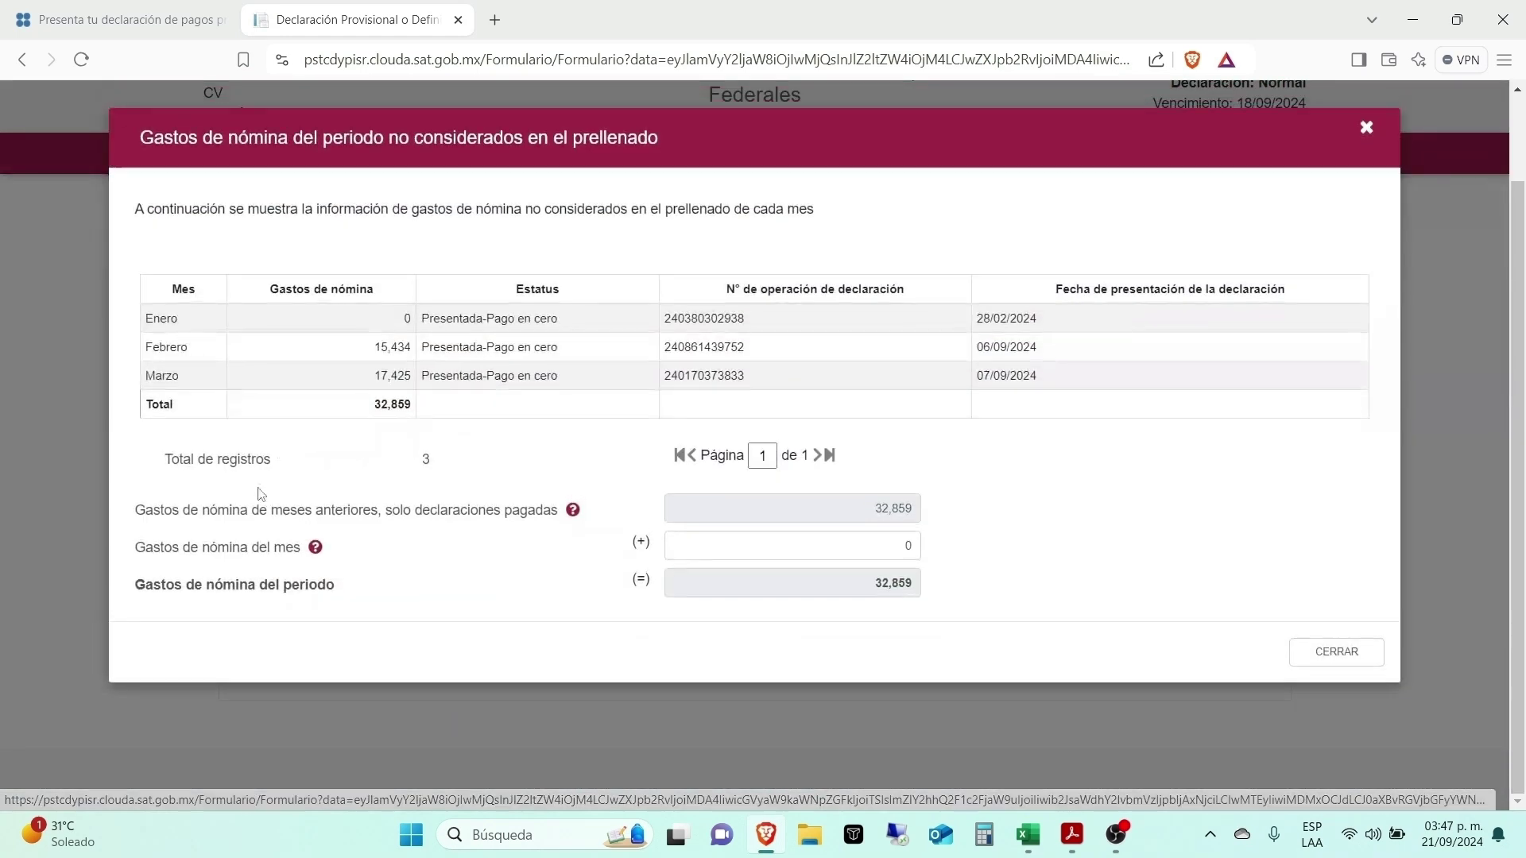
pyautogui.click(1334, 653)
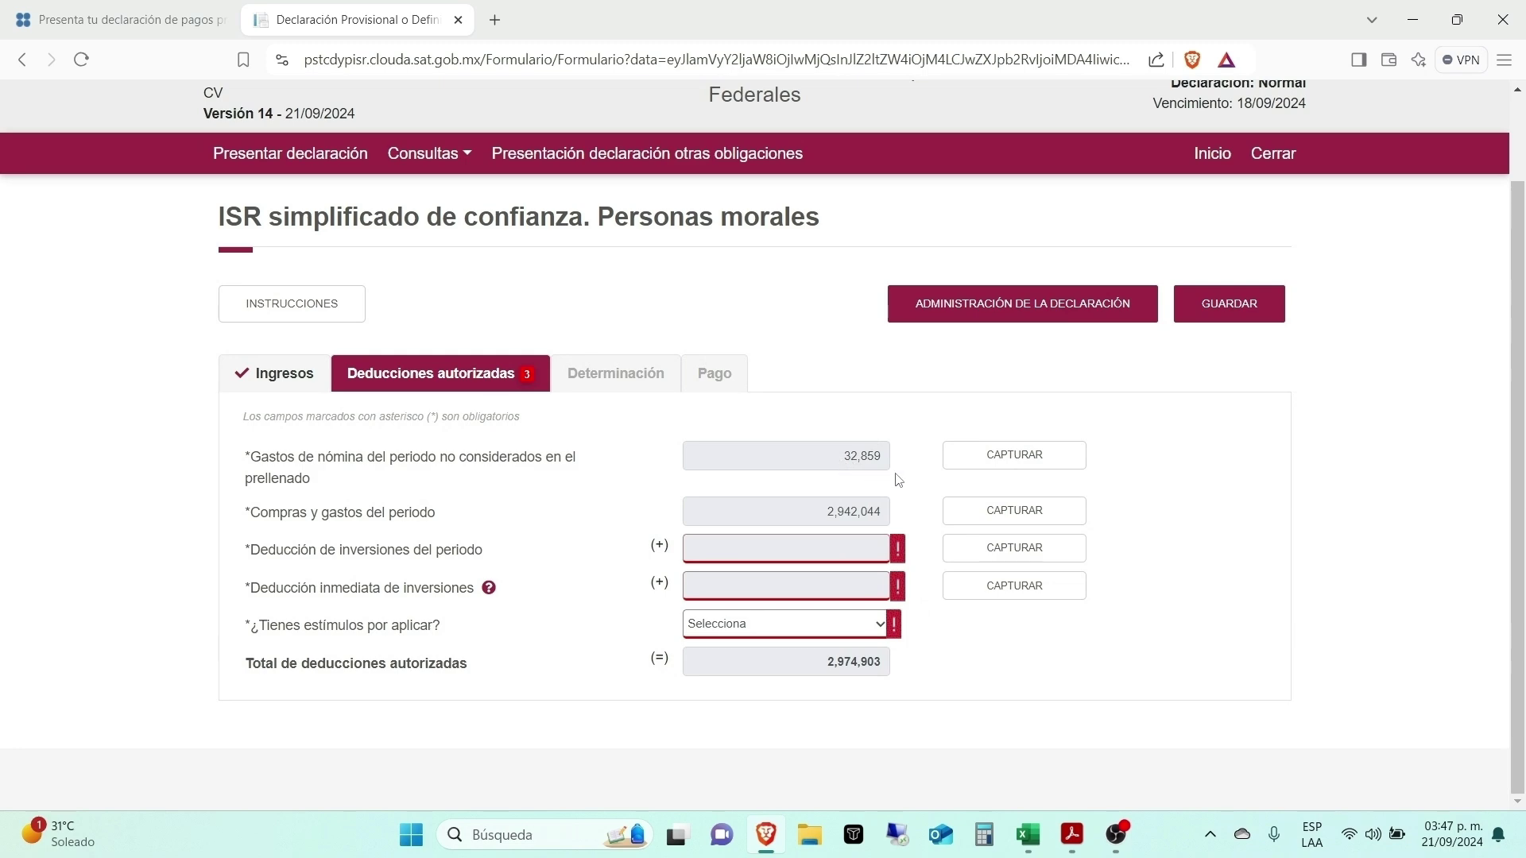
# Step: Set the Deducción de inversiones del mes to 0 in the SAT declaration and close its form
pyautogui.click(1015, 549)
pyautogui.click(852, 553)
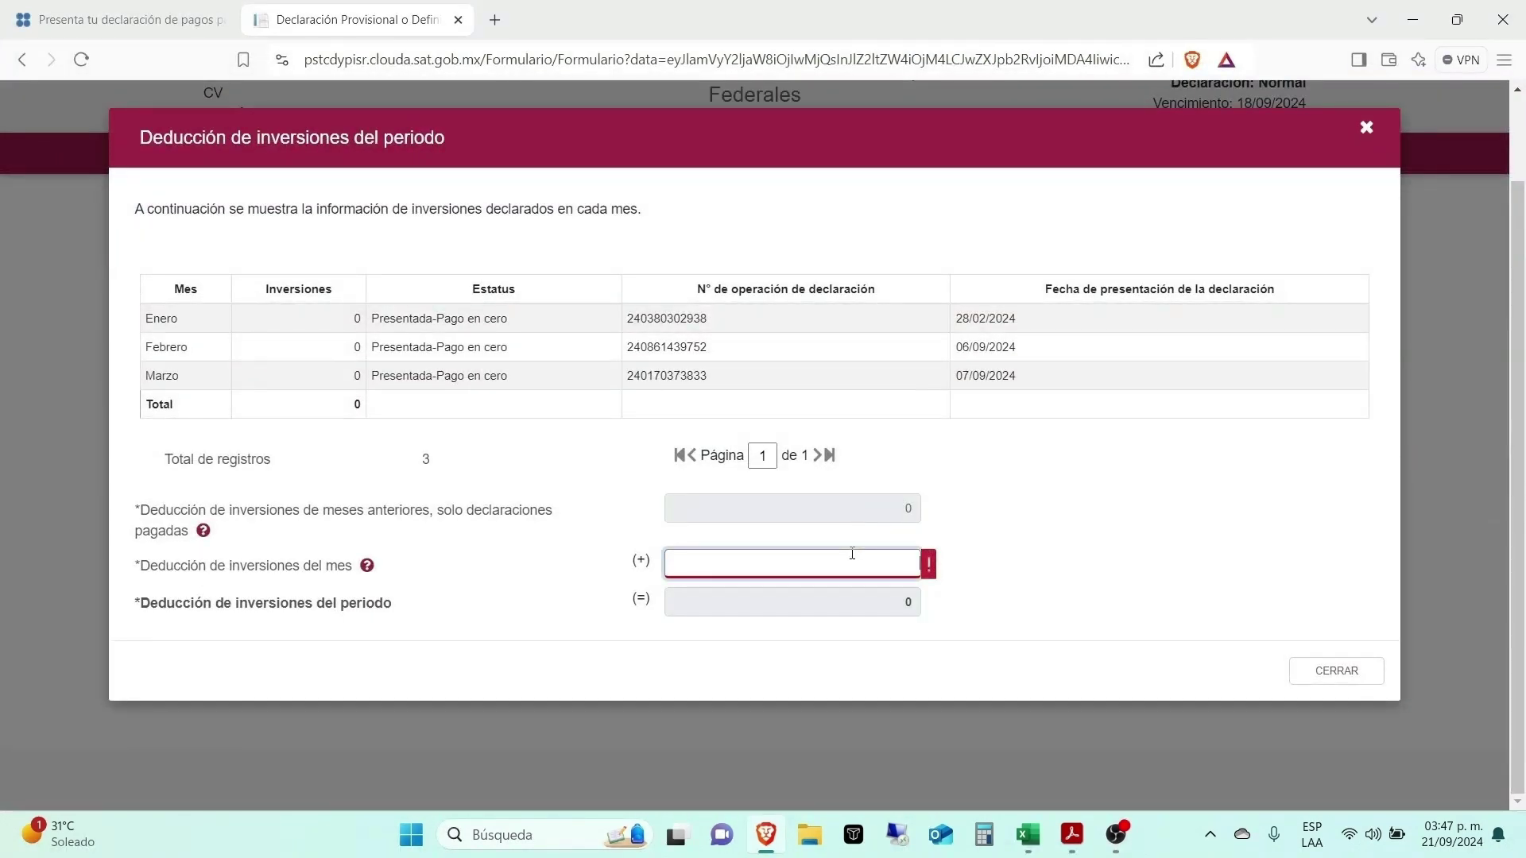
pyautogui.click(1332, 670)
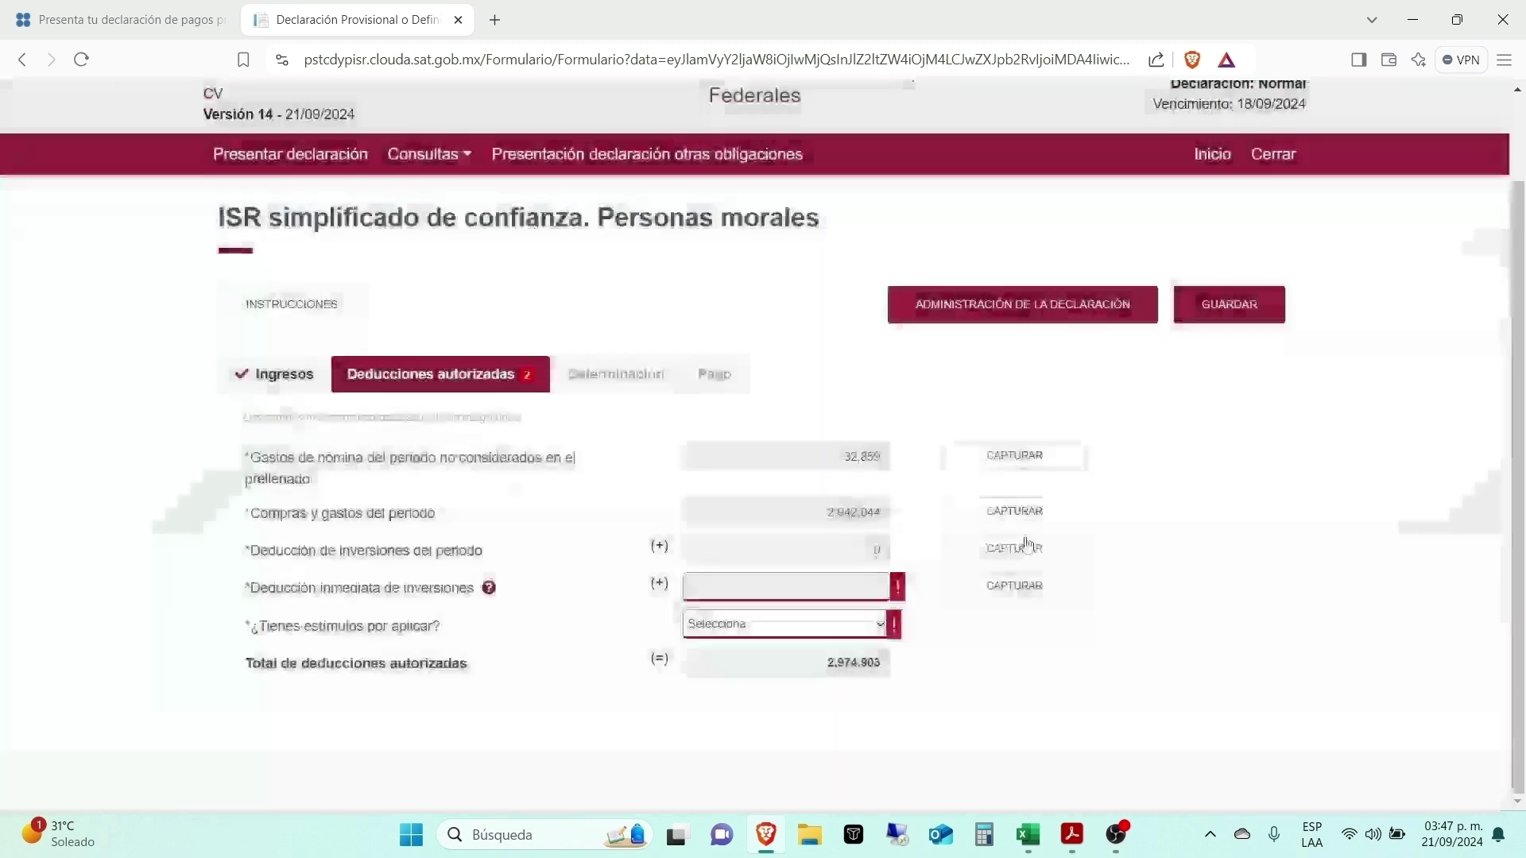
# Step: Set the Deducción inmediata de inversiones del mes to 0 and answer No to ¿Tienes estímulos por aplicar? under authorized deductions
pyautogui.click(1008, 589)
pyautogui.click(767, 594)
pyautogui.write('0')
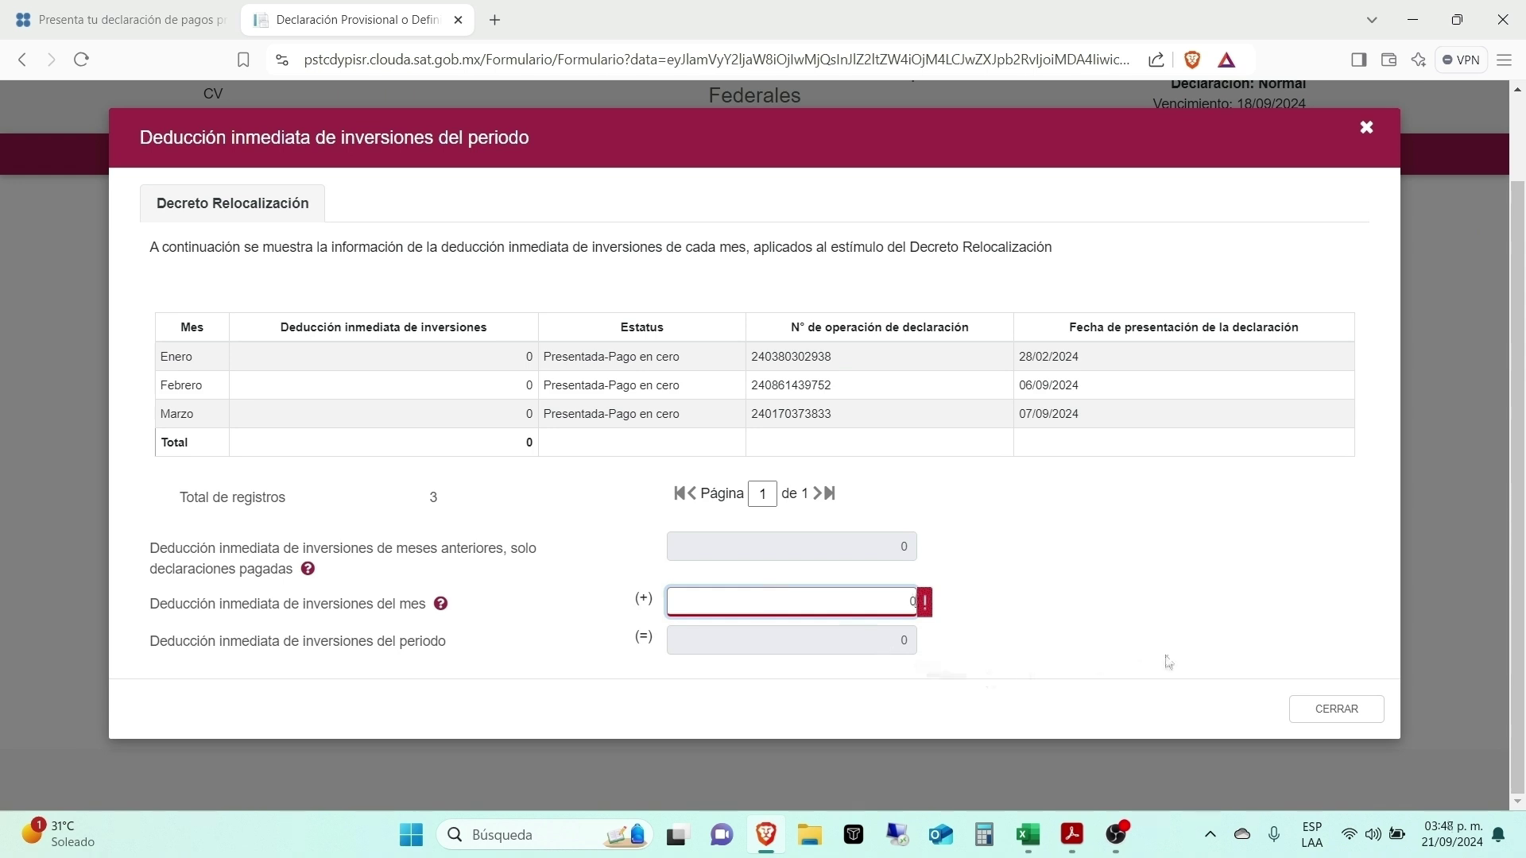
pyautogui.click(1337, 709)
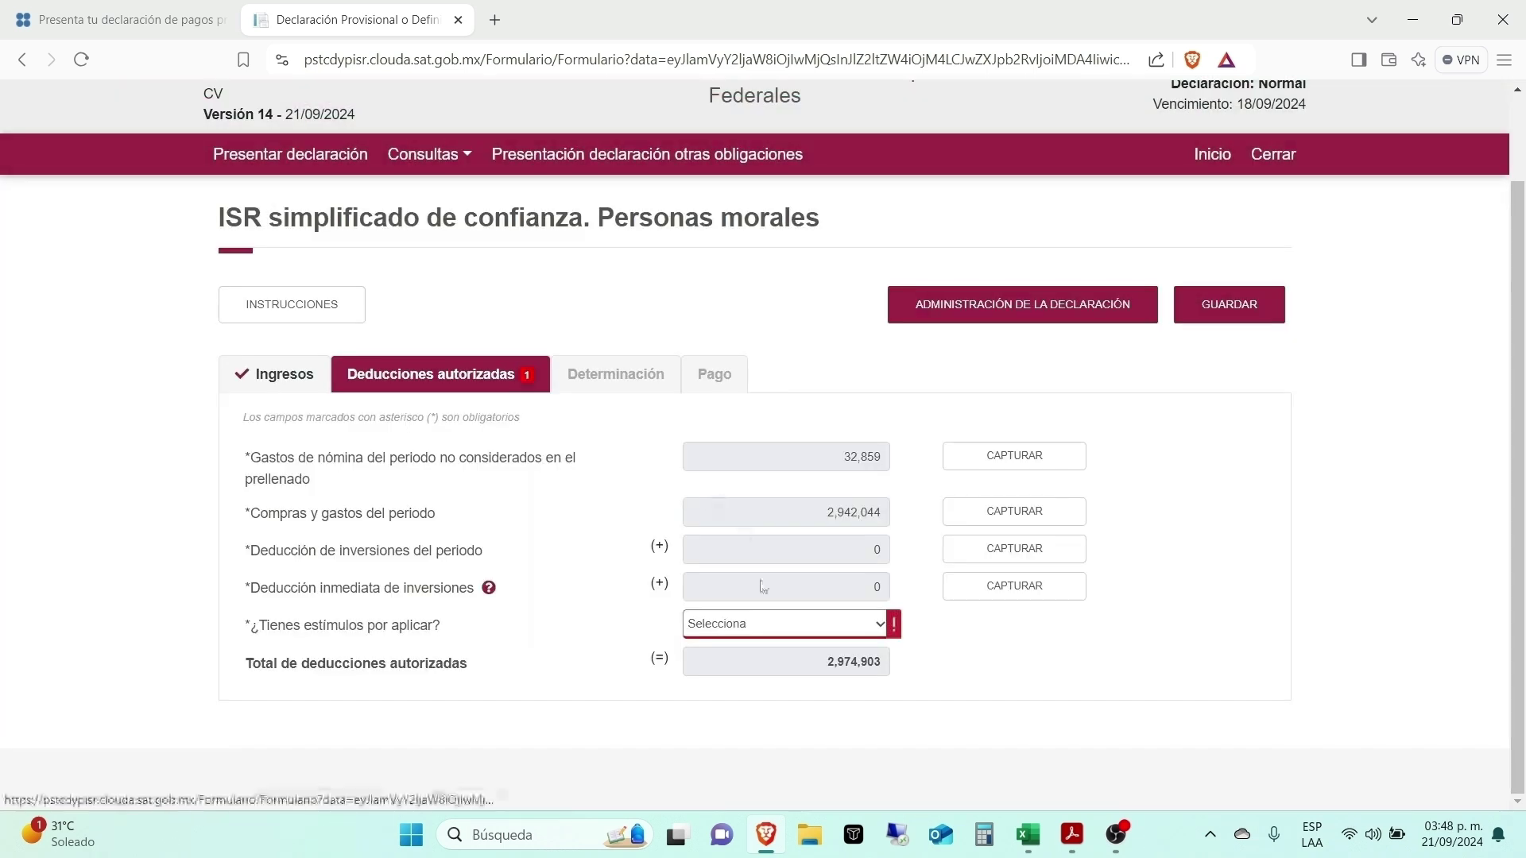
pyautogui.click(746, 629)
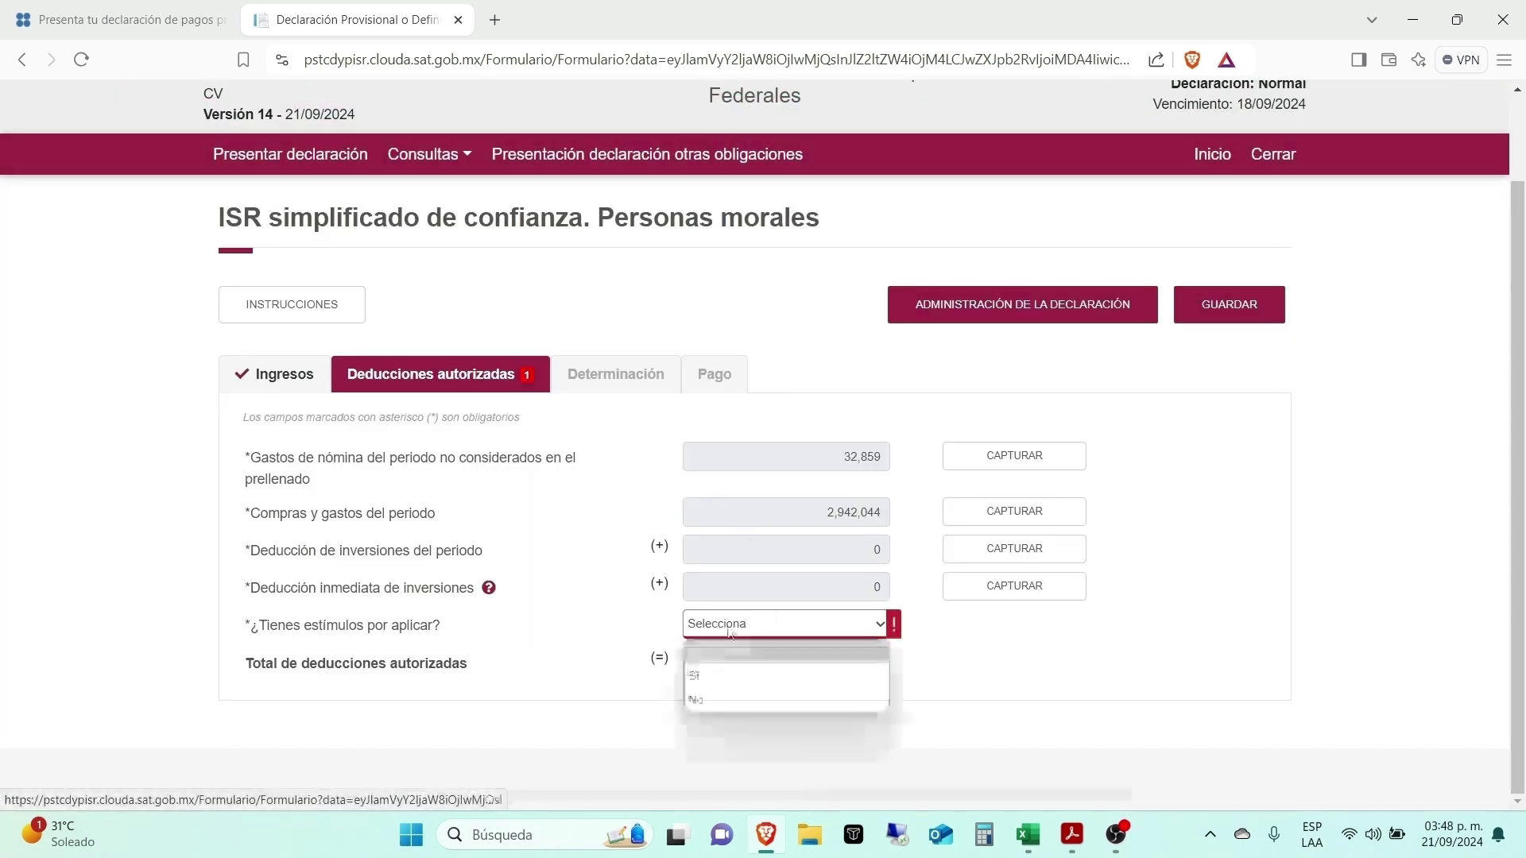
pyautogui.click(748, 697)
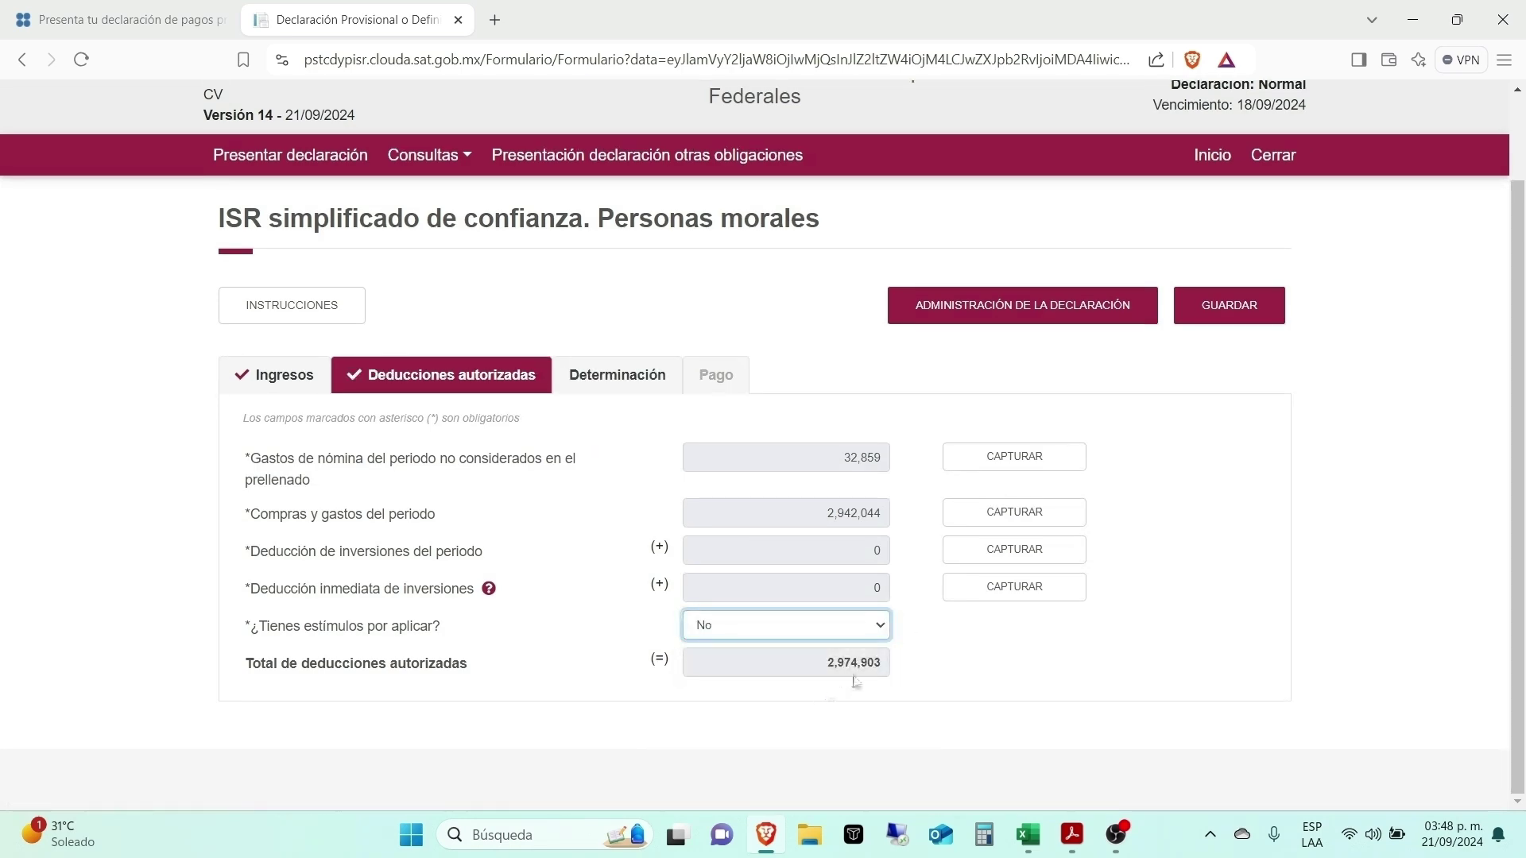
# Step: Review August's UTILIDAD FISCAL and the tax determination rows below it in the working paper
pyautogui.hotkey('alt', 'Tab')
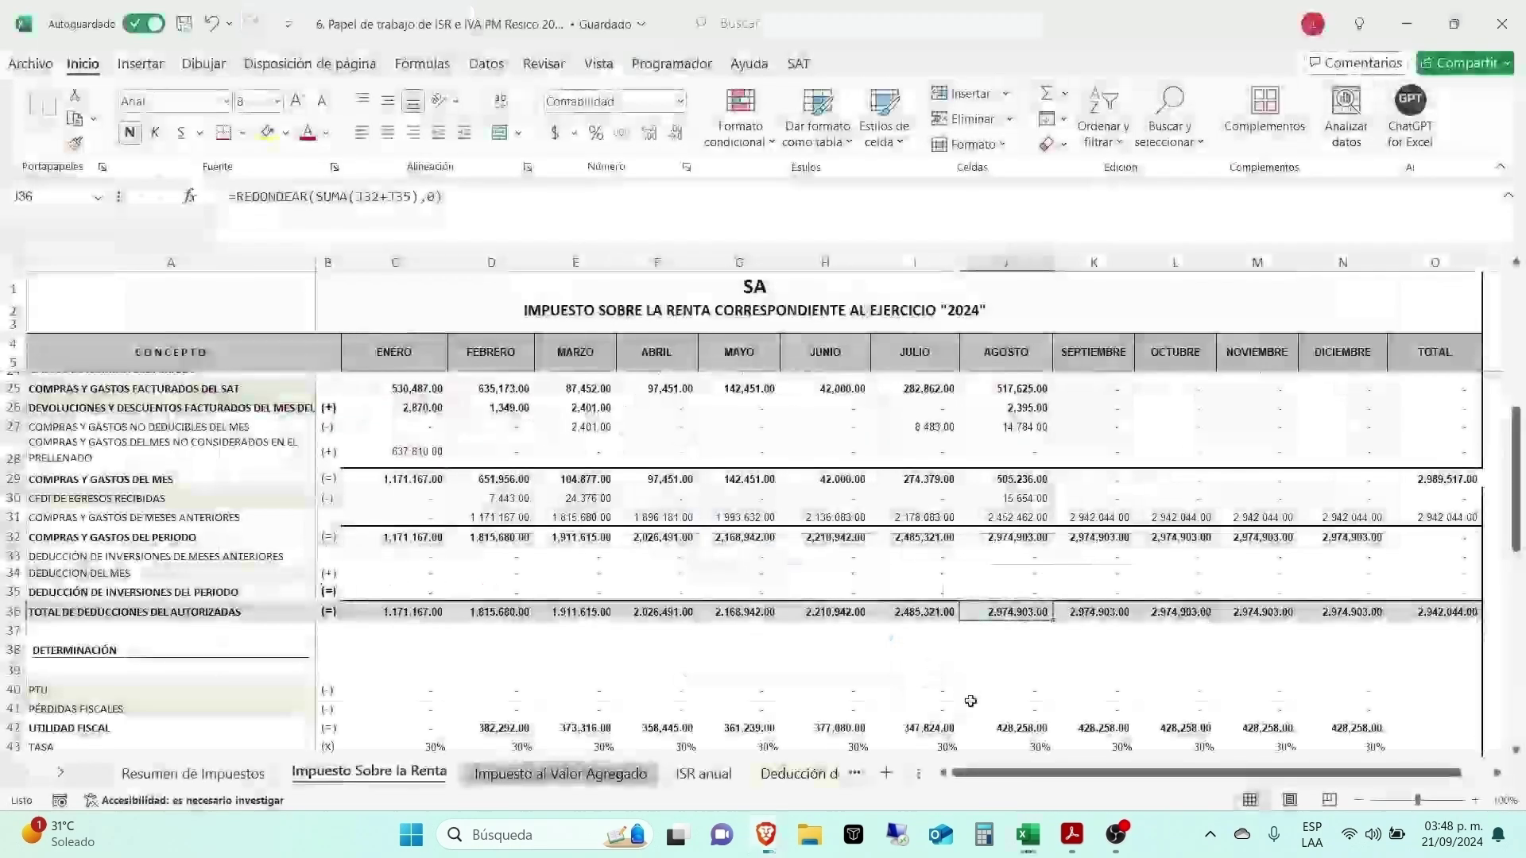
pyautogui.scroll(-3, 996, 605)
pyautogui.click(996, 441)
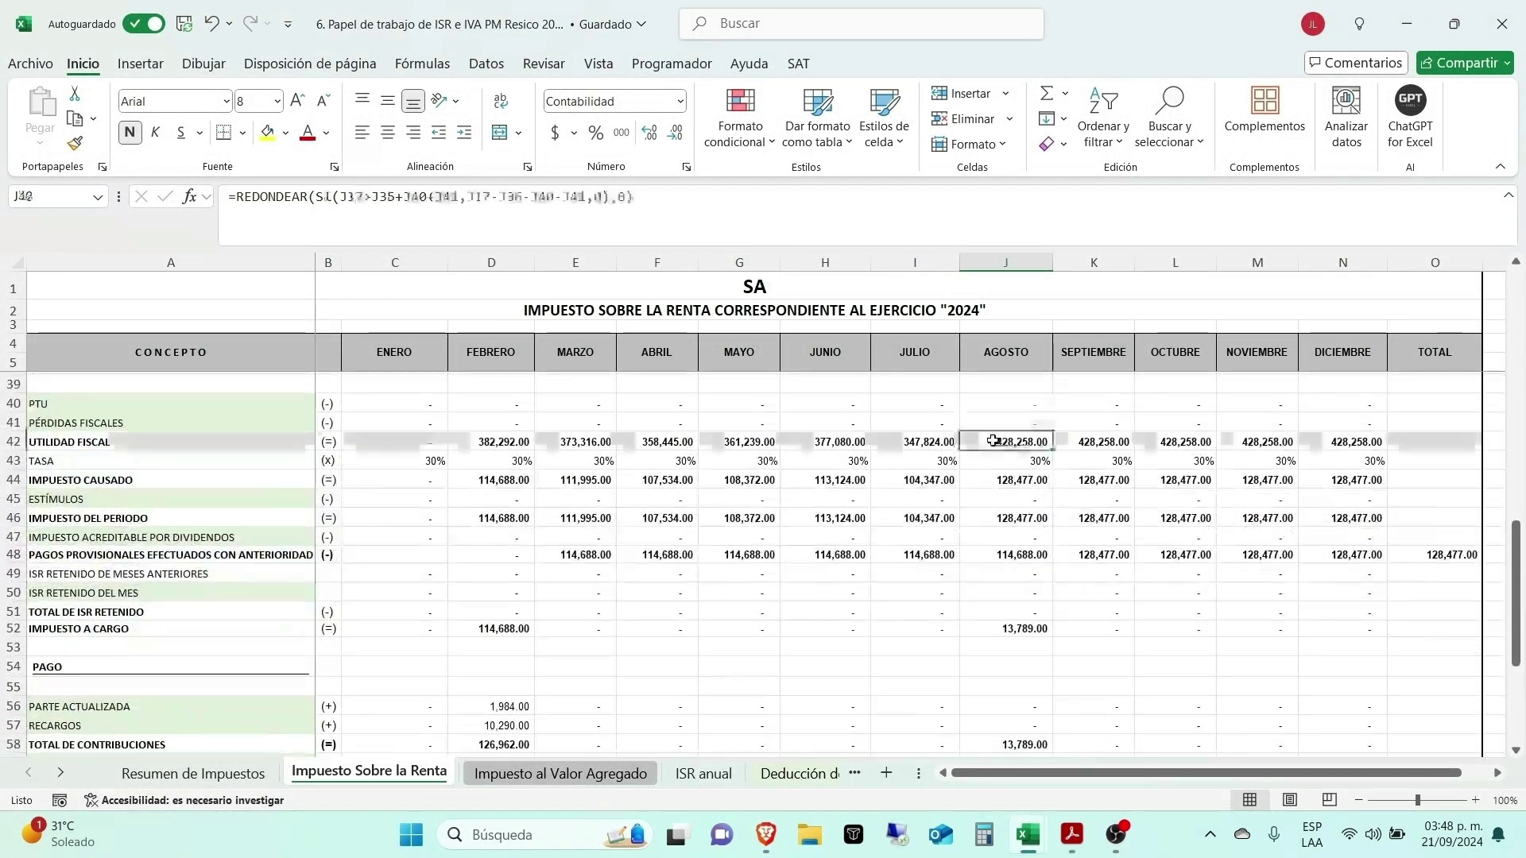
pyautogui.scroll(-1, 1042, 443)
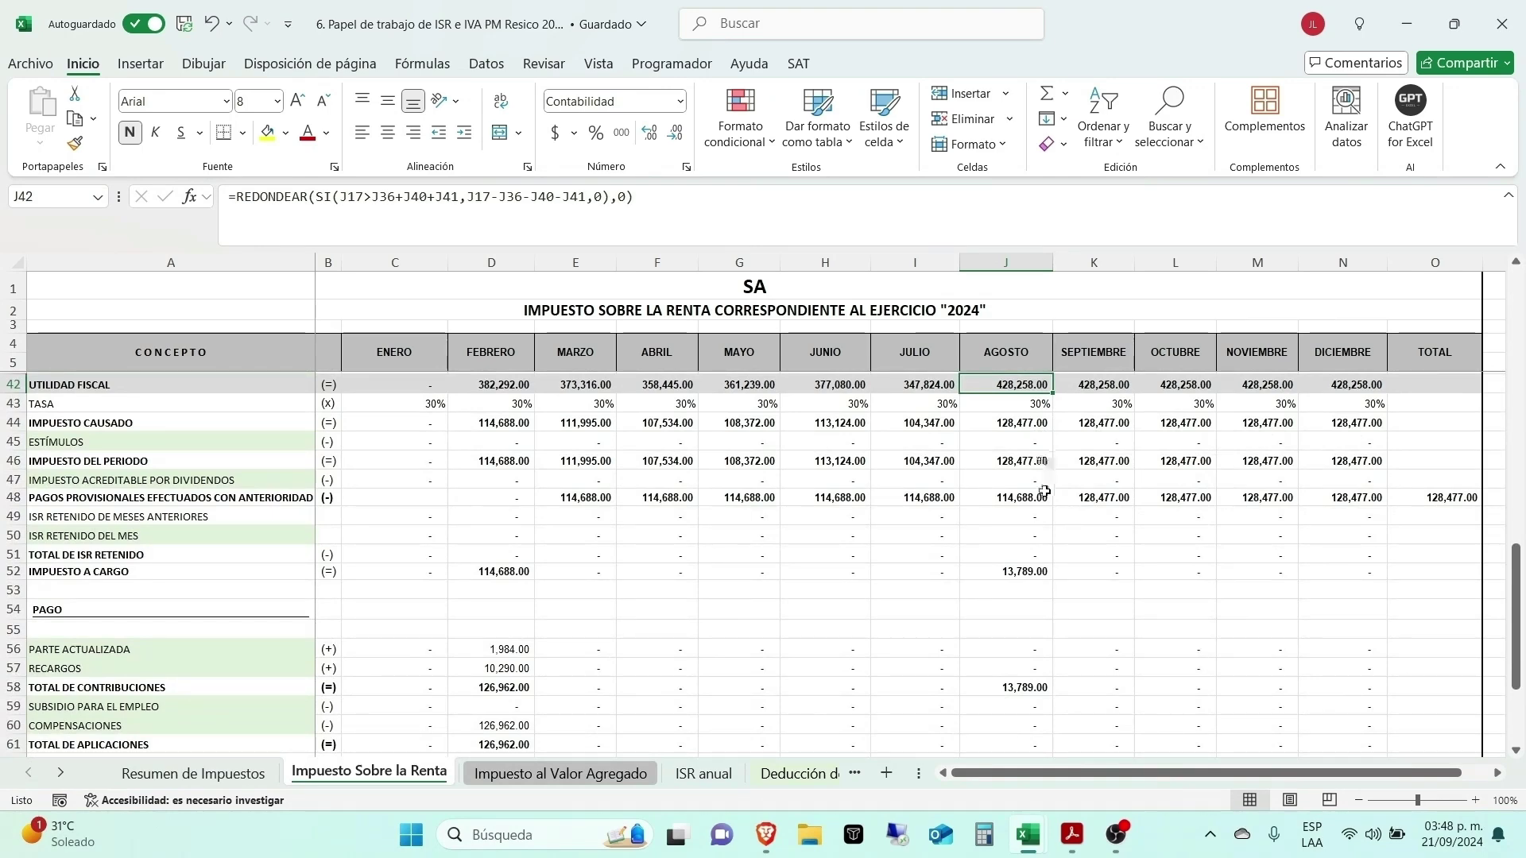
pyautogui.scroll(1, 1044, 490)
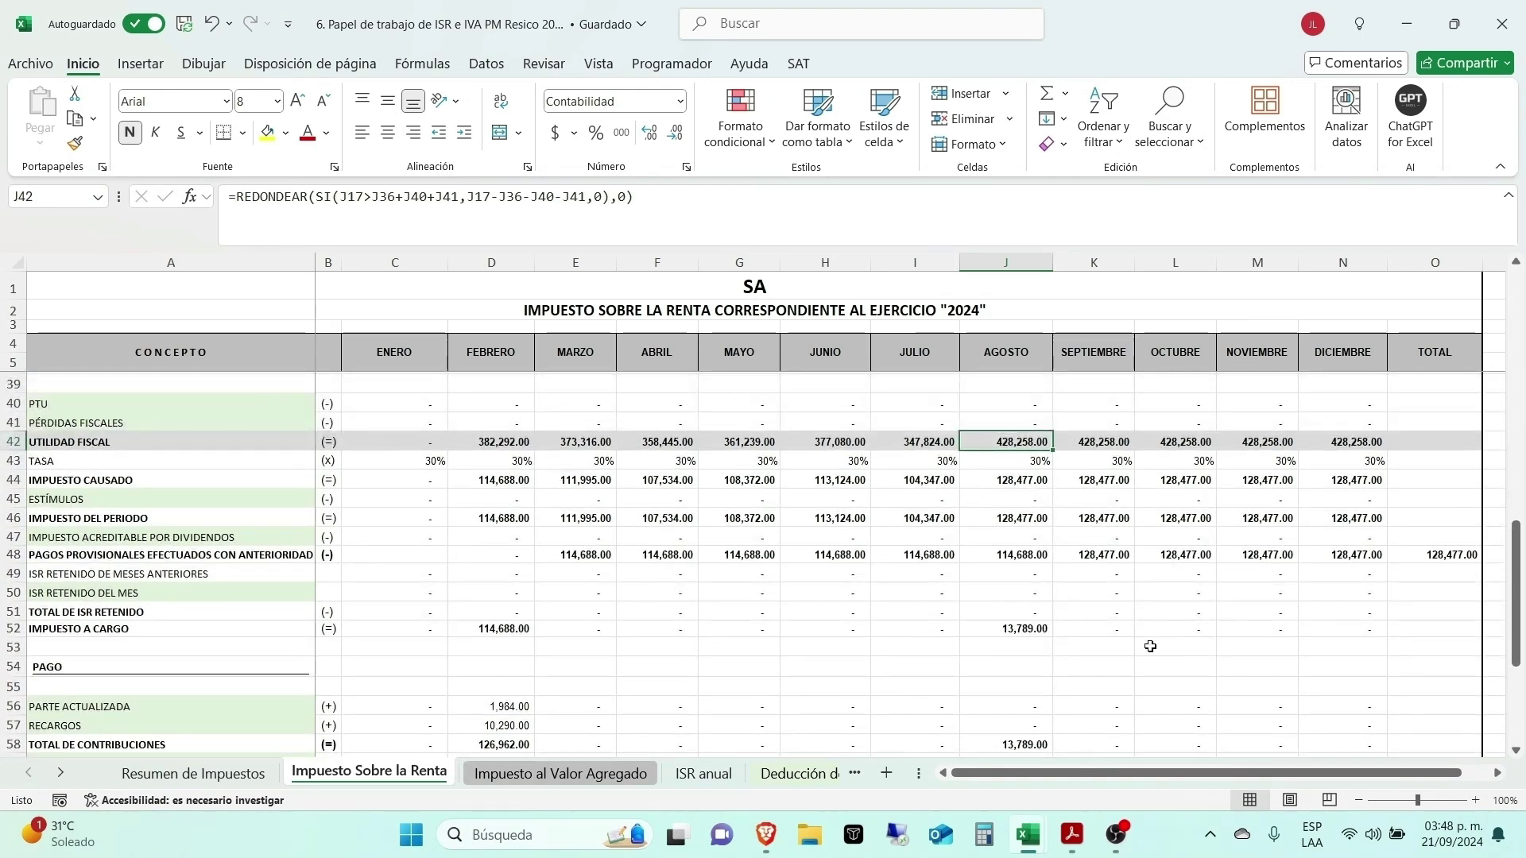
# Step: Open the SAT declaration's Determinación section and compare its Utilidad fiscal and Impuesto causado with August in the working paper
pyautogui.hotkey('alt', 'Tab')
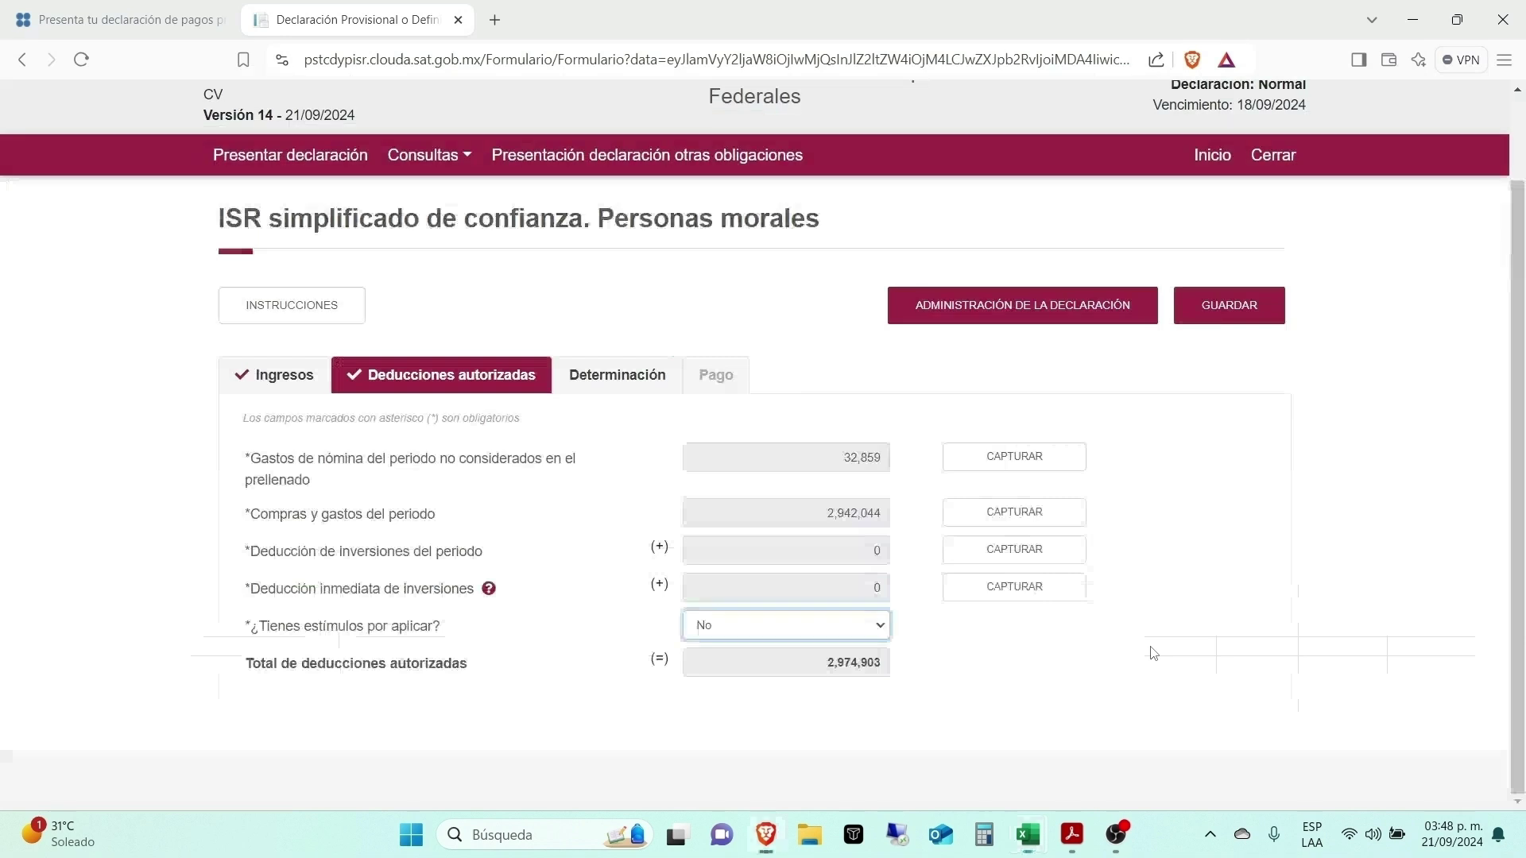
pyautogui.click(617, 374)
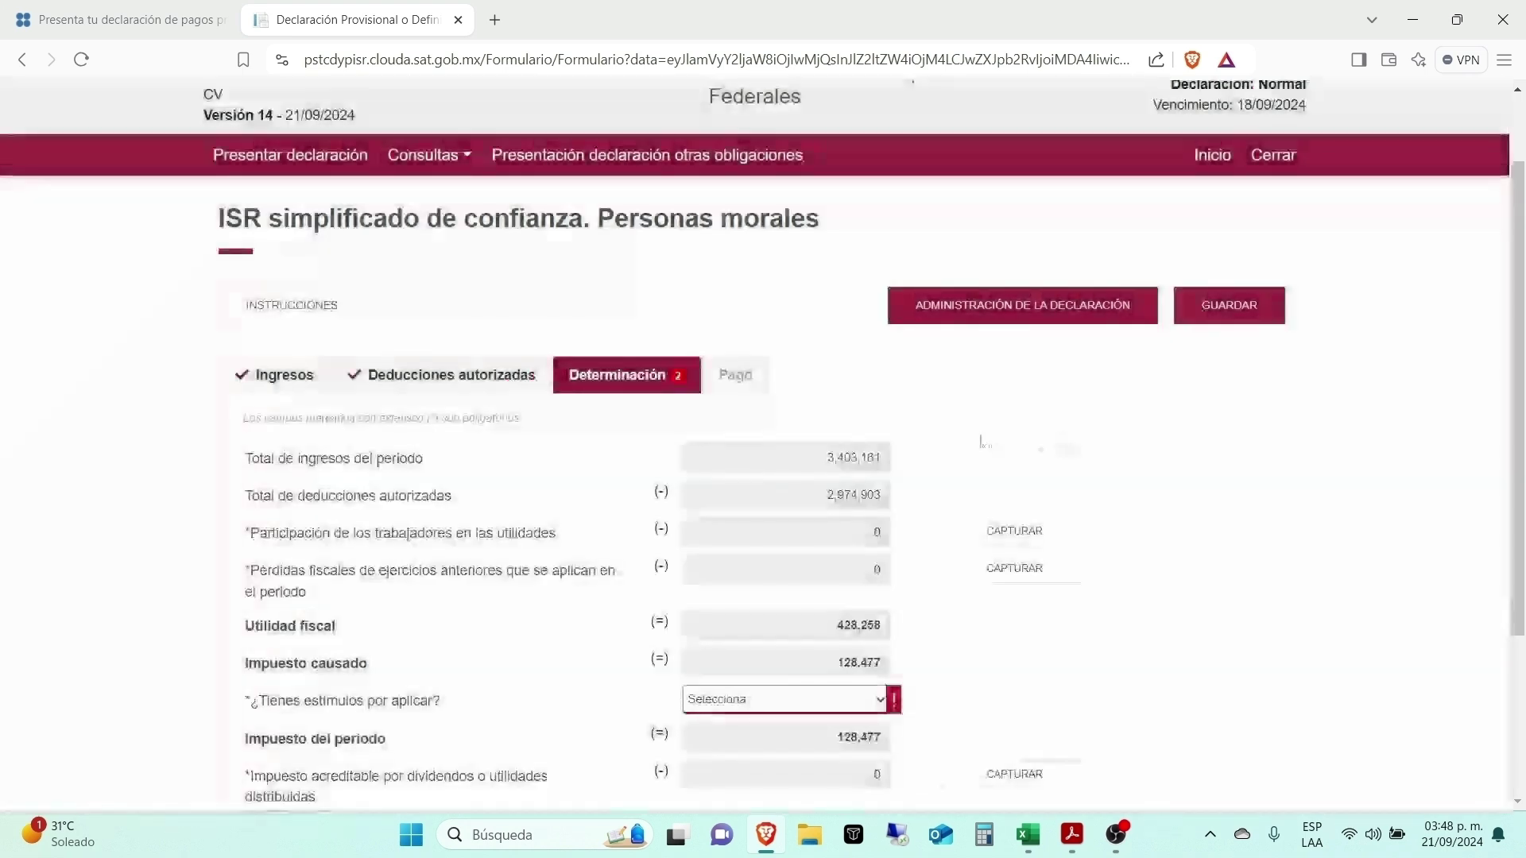
pyautogui.scroll(-2, 993, 324)
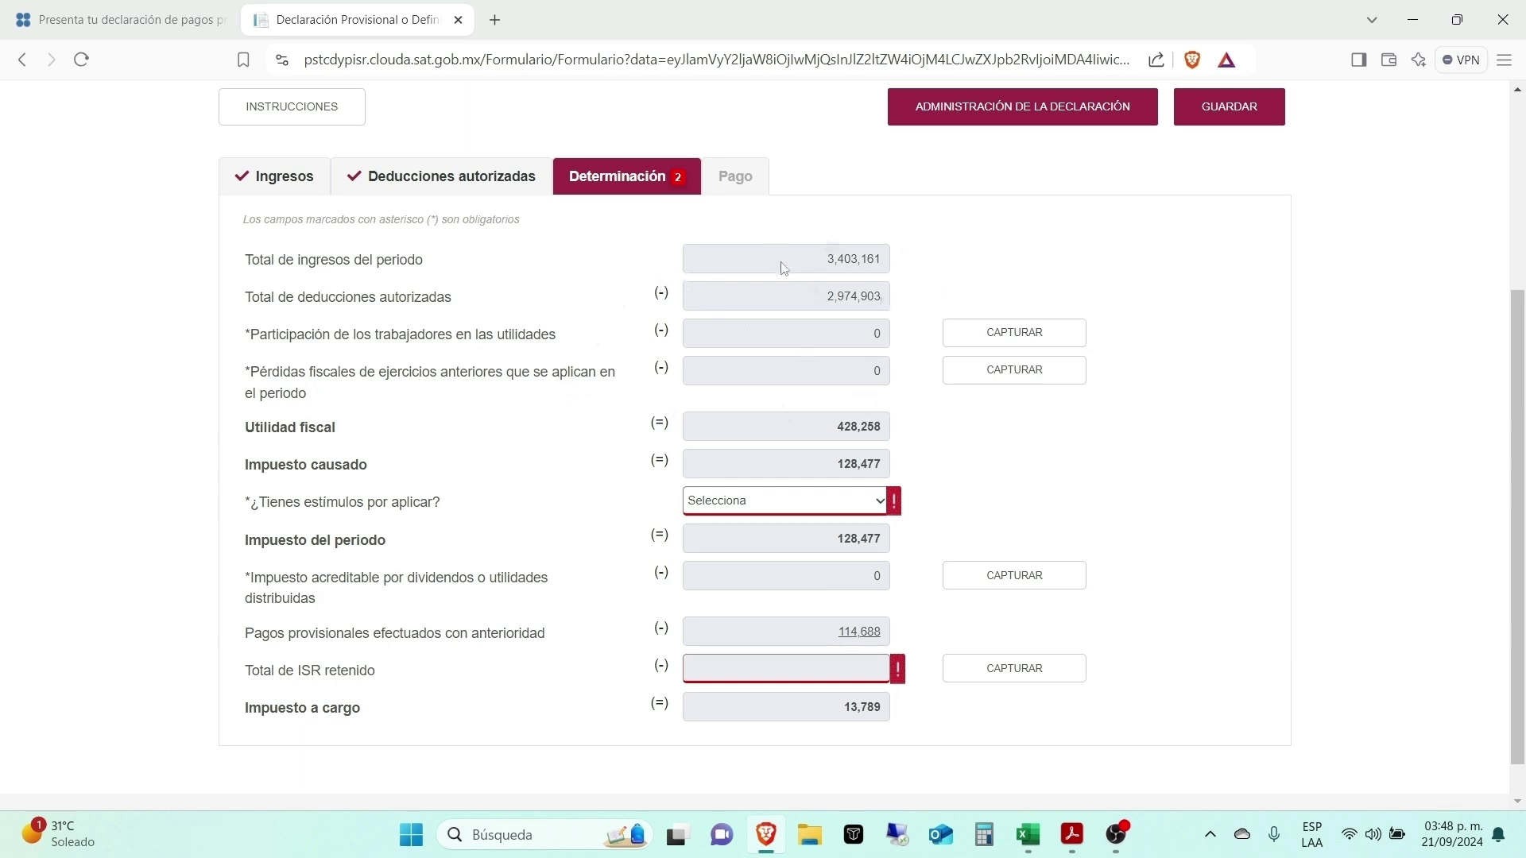
pyautogui.scroll(-1, 830, 321)
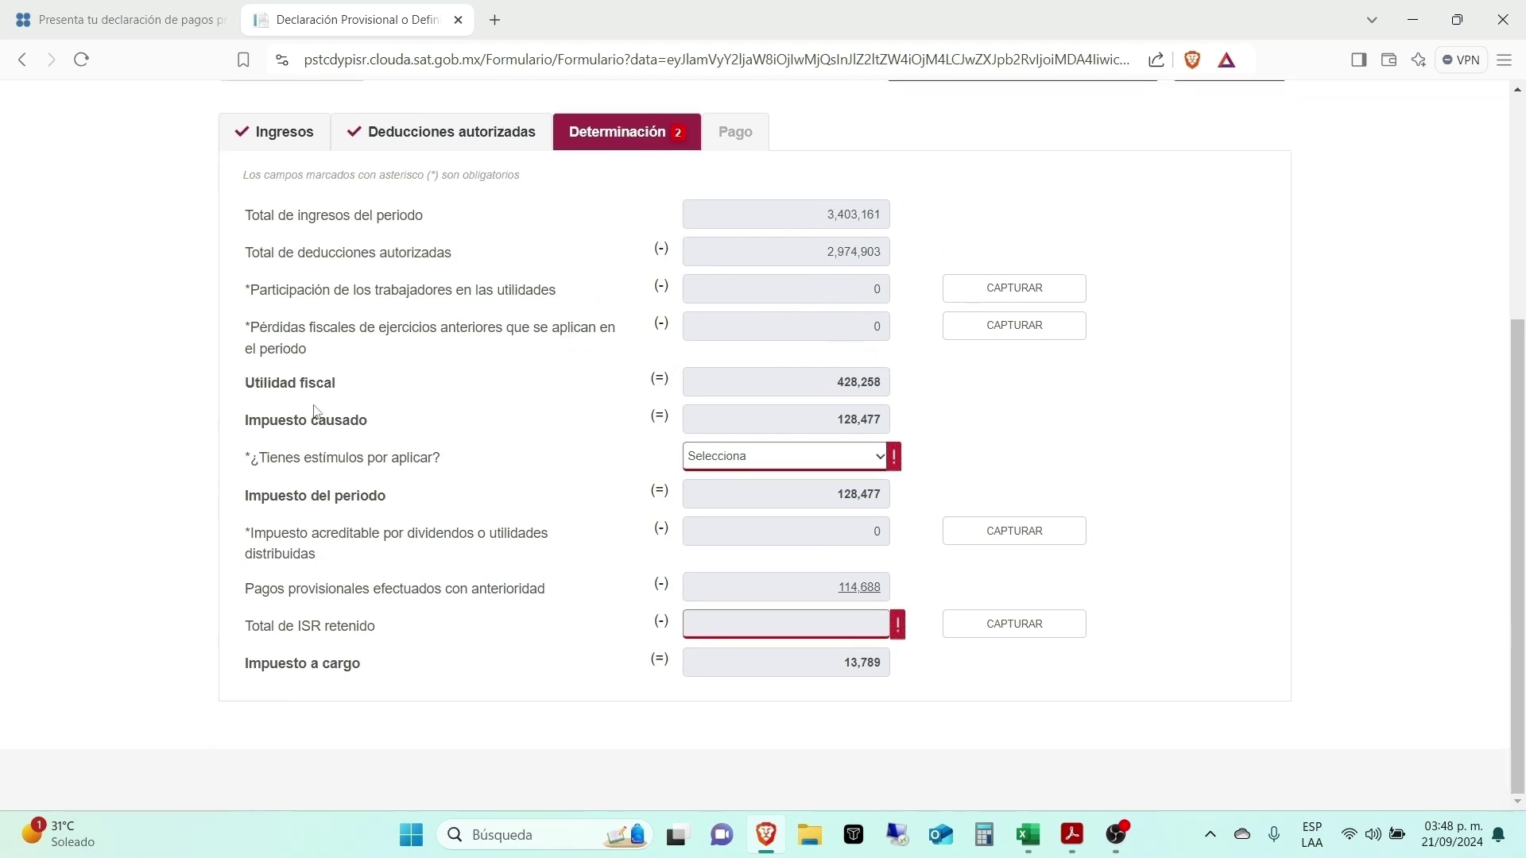
pyautogui.hotkey('alt', 'Tab')
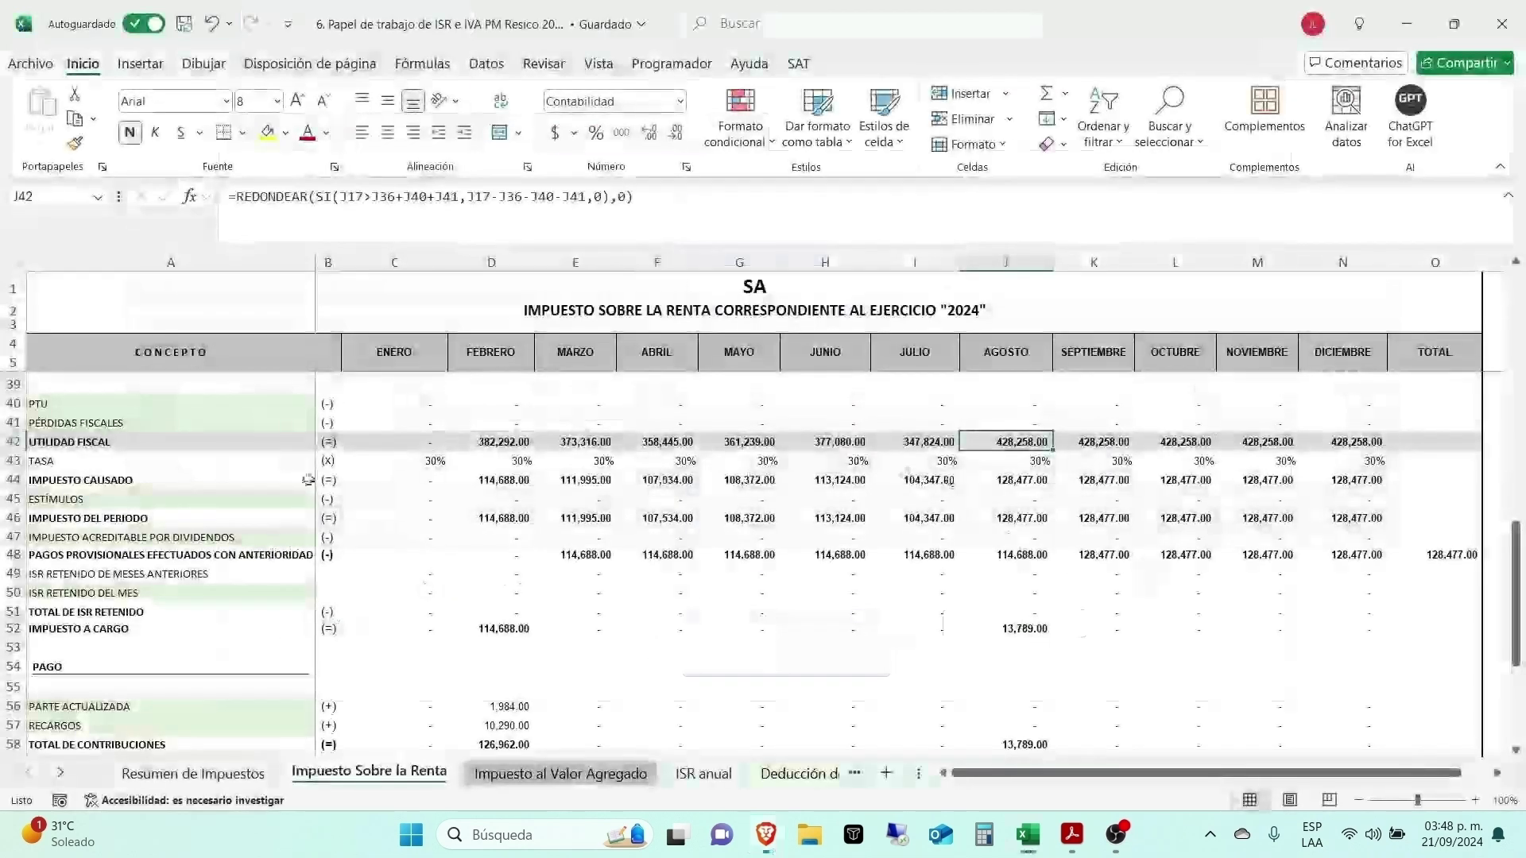
pyautogui.hotkey('alt', 'Tab')
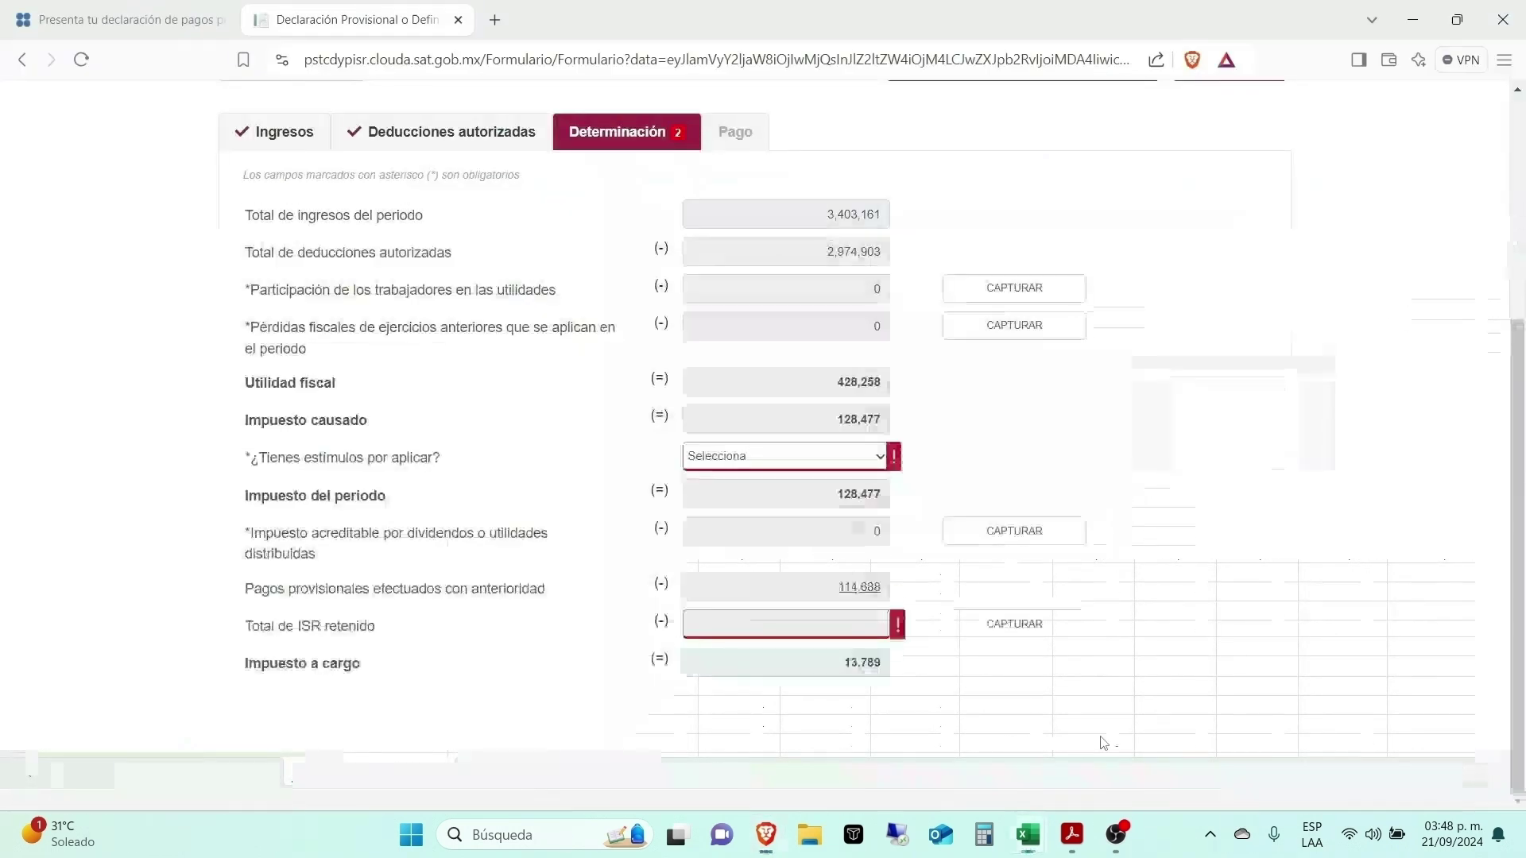
pyautogui.hotkey('alt', 'Tab')
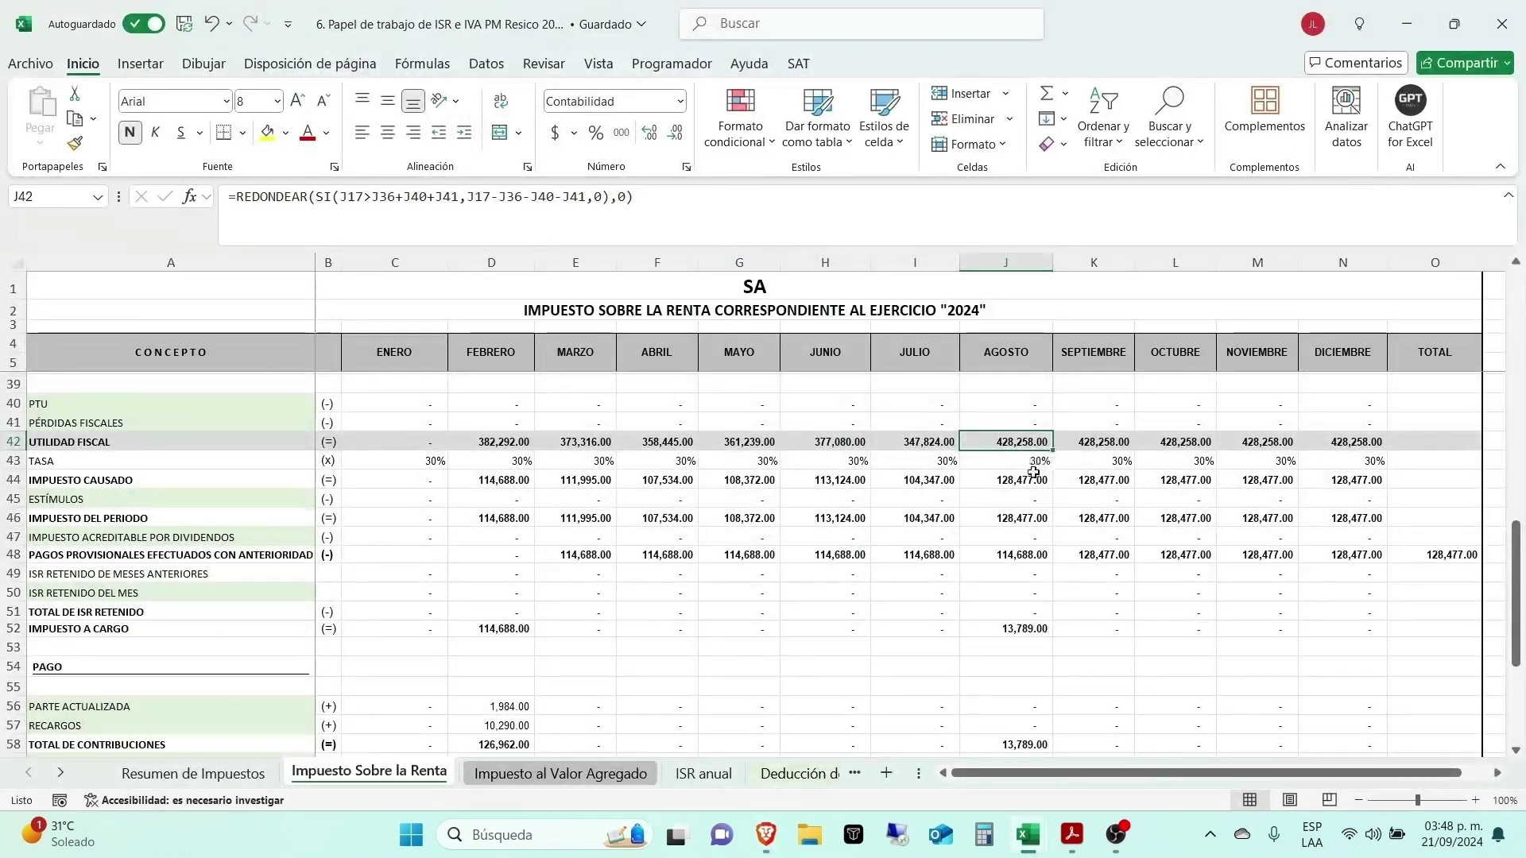
pyautogui.click(1035, 475)
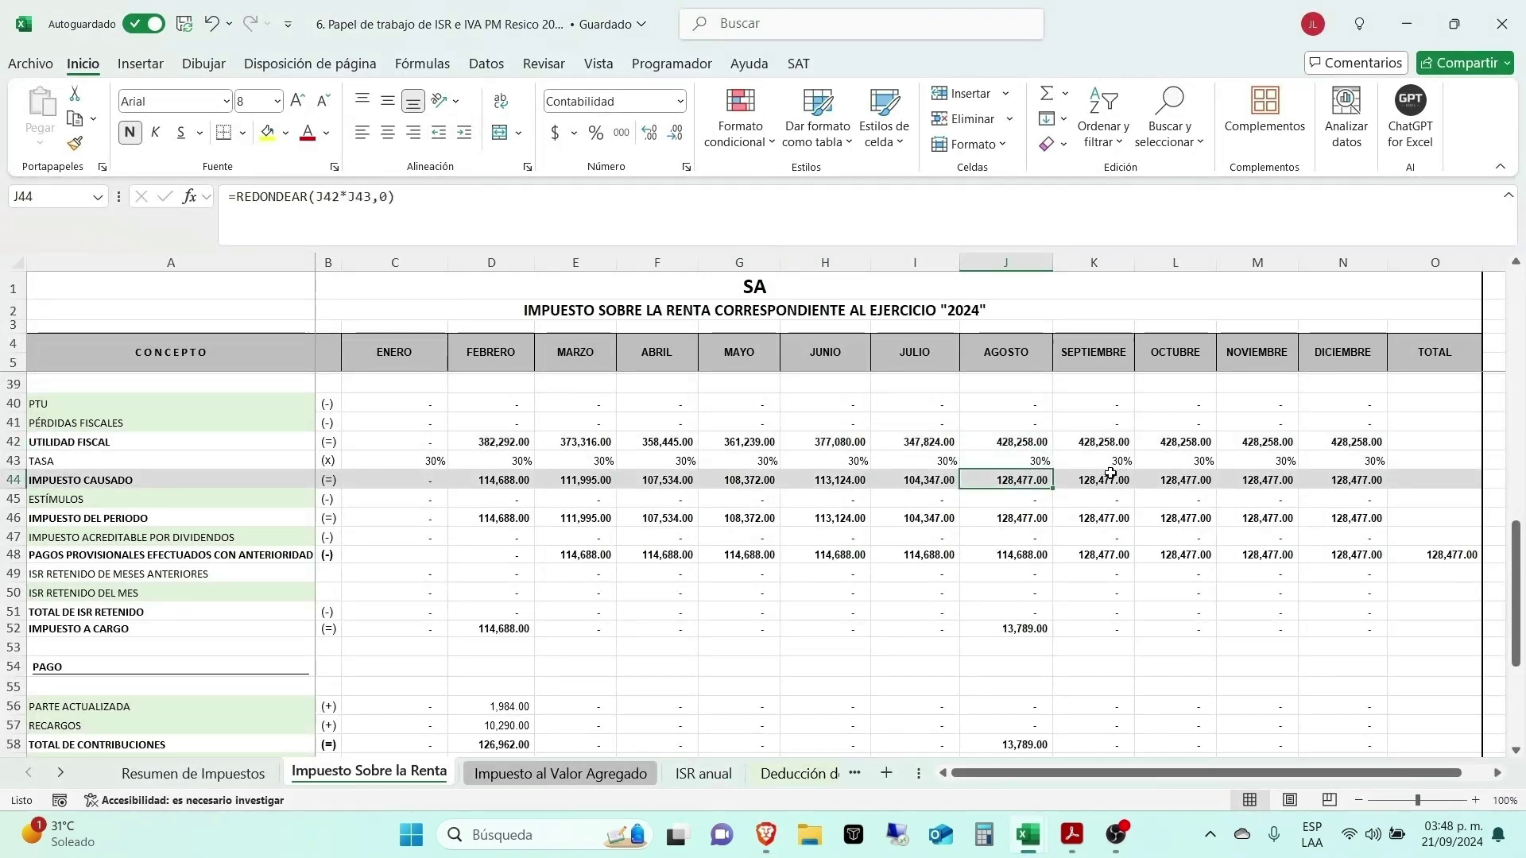
pyautogui.hotkey('alt', 'Tab')
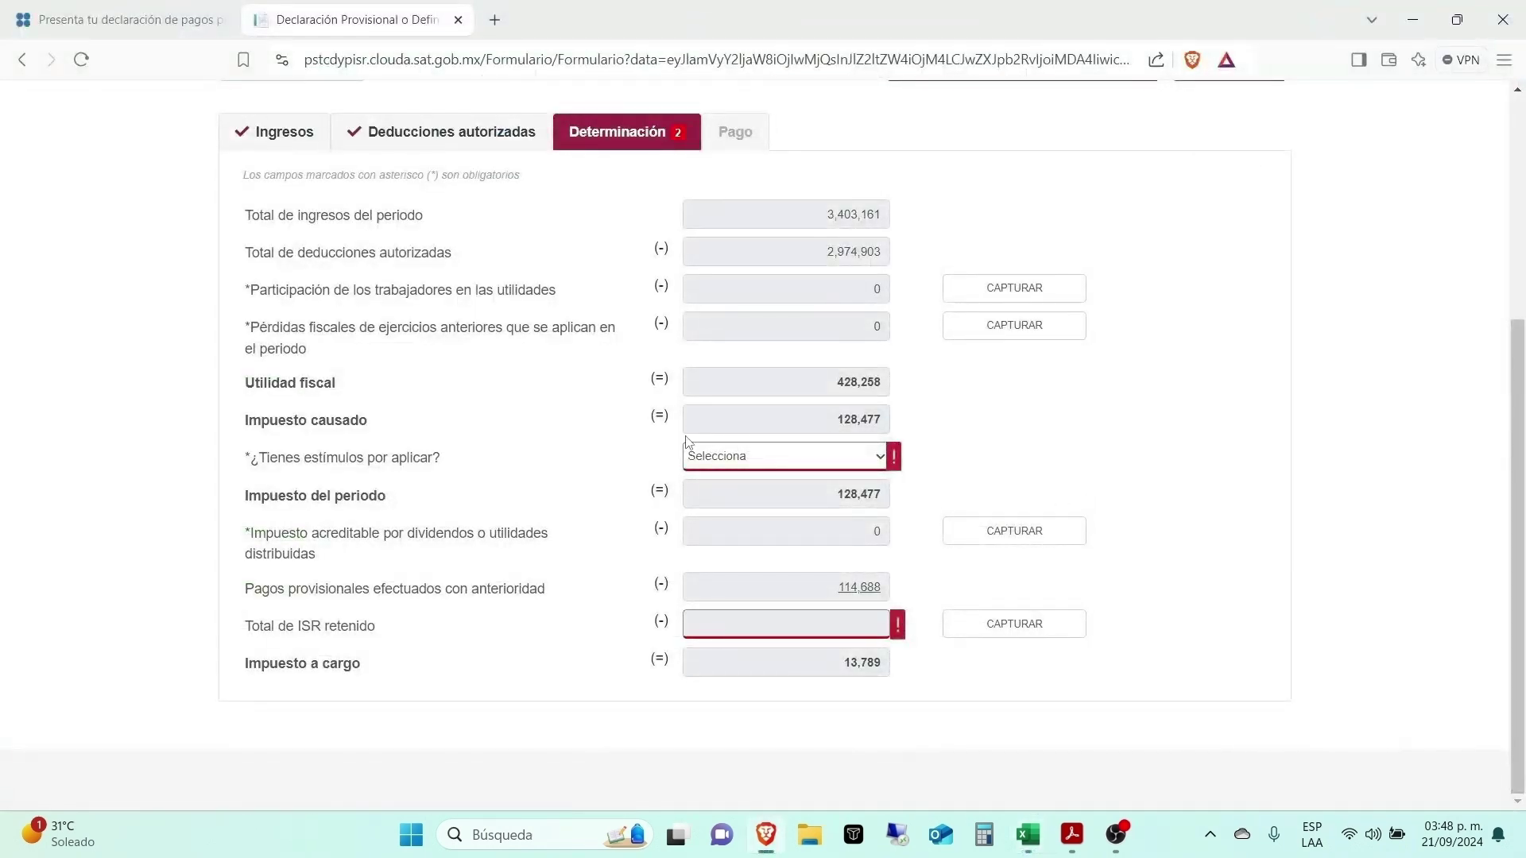
# Step: Answer No to ¿Tienes estímulos por aplicar? in Determinación and set the ISR retenido del mes to 0
pyautogui.click(771, 455)
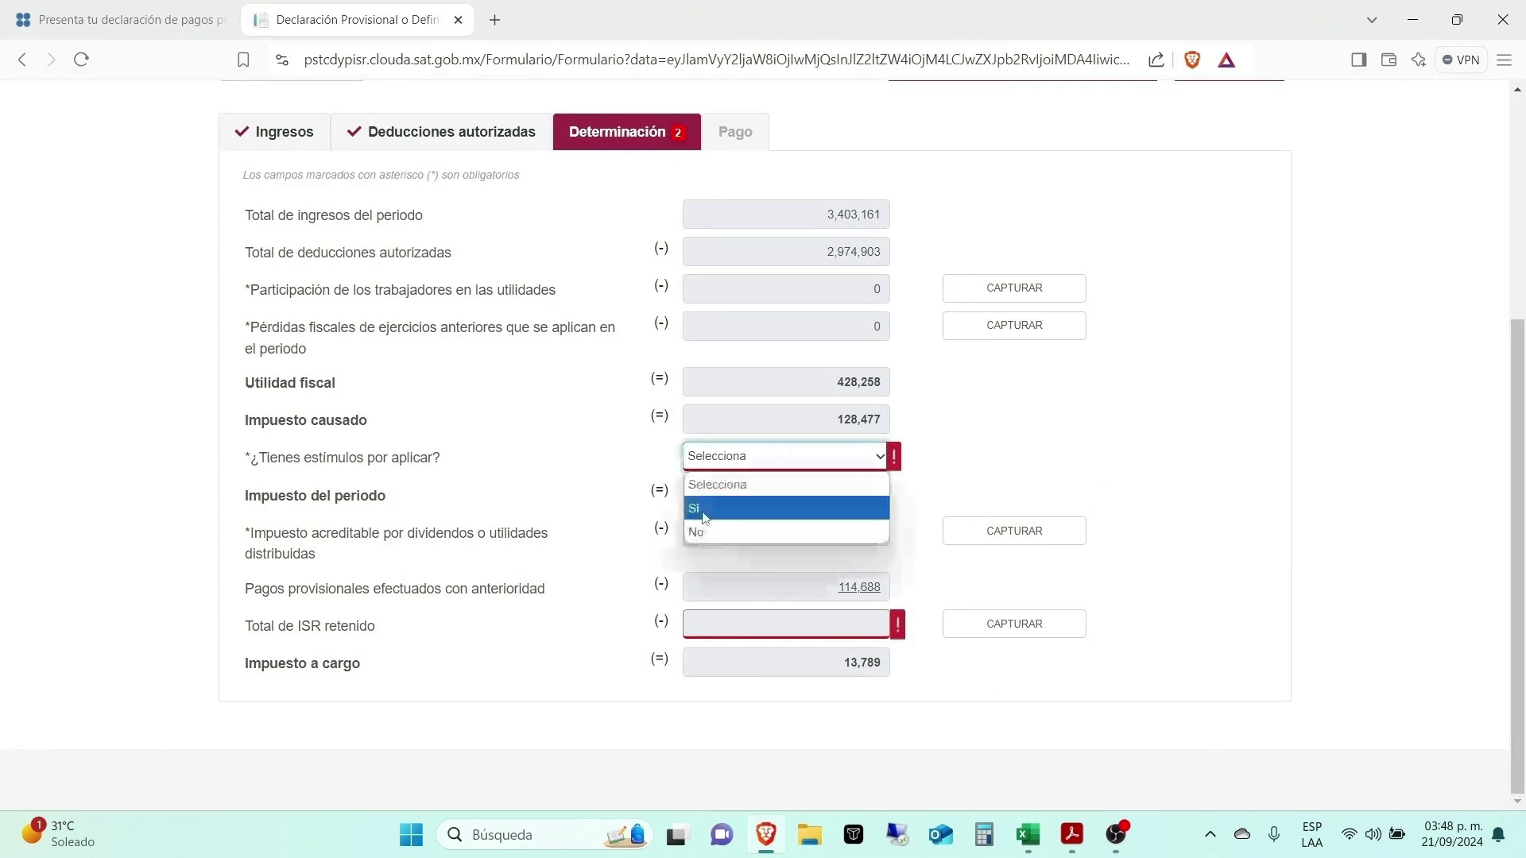
pyautogui.click(701, 529)
pyautogui.click(999, 623)
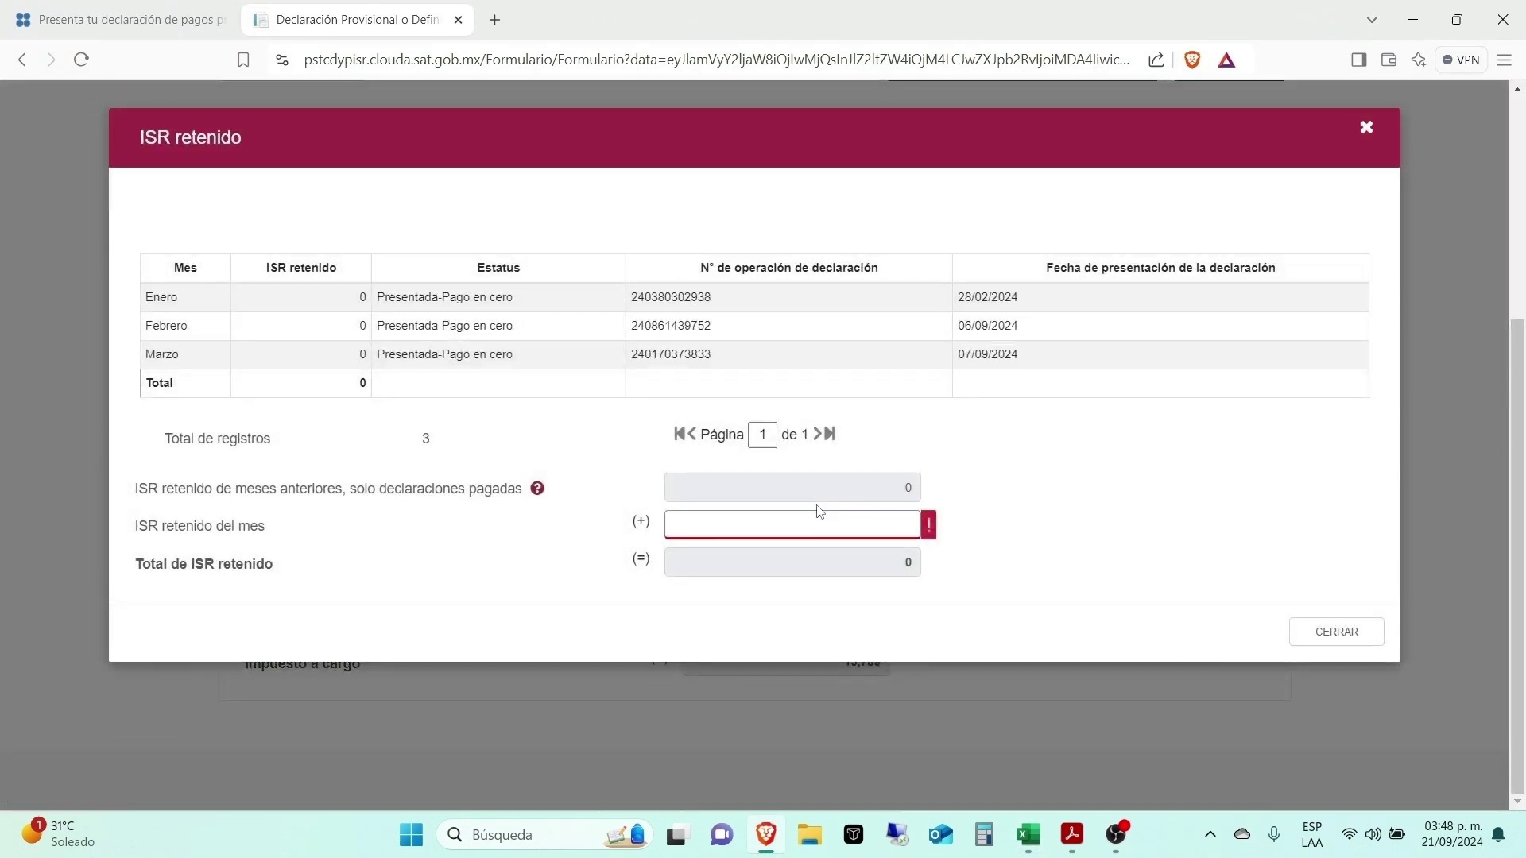
pyautogui.click(808, 517)
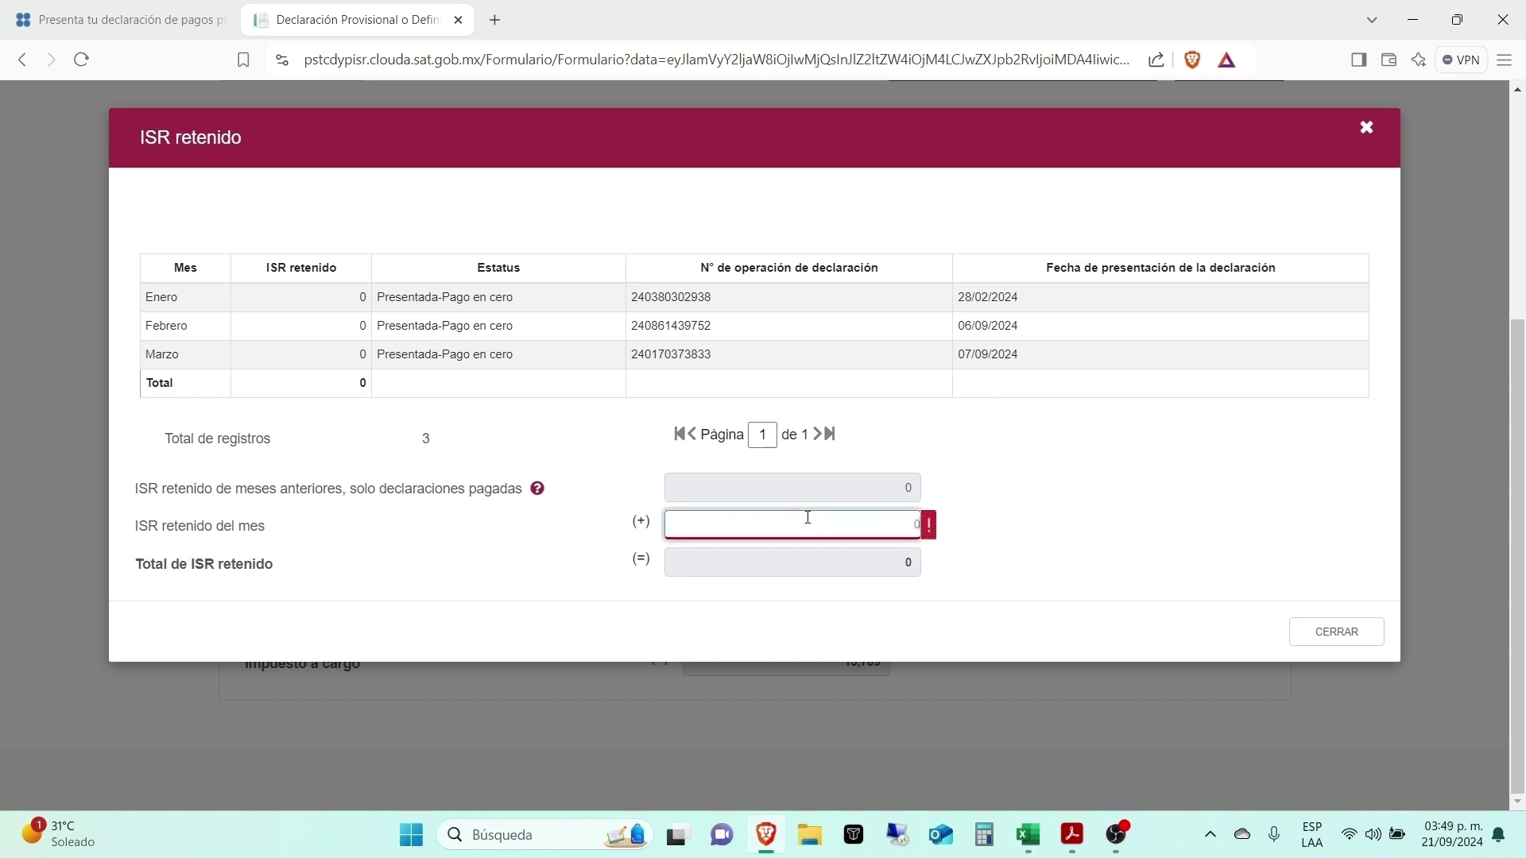
pyautogui.click(1336, 631)
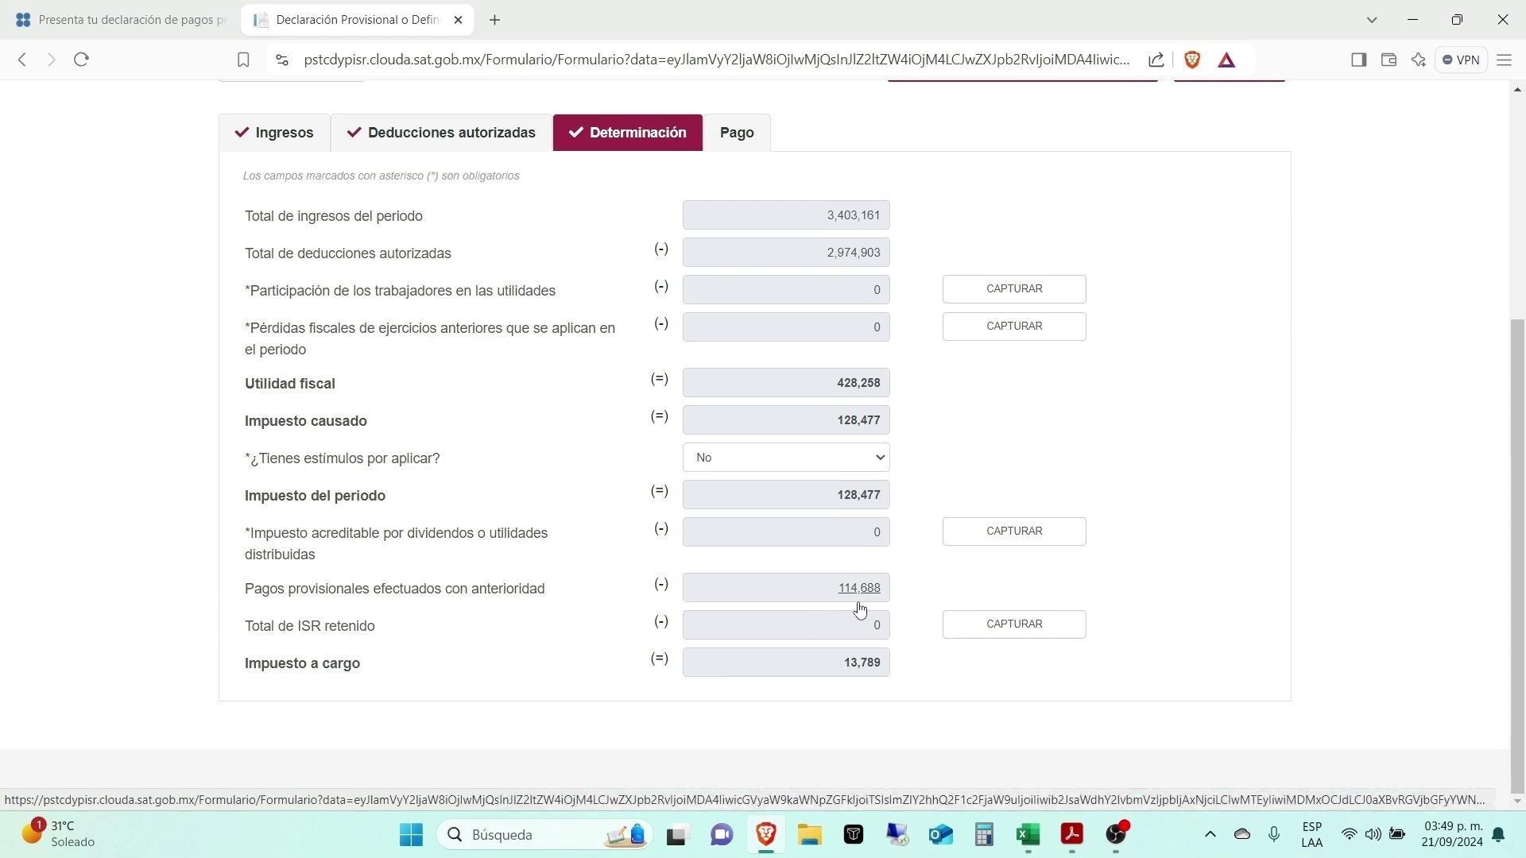
# Step: Compare August's prior provisional payments and CANTIDAD A PAGAR in the working paper with the SAT declaration's Determinación amounts
pyautogui.hotkey('alt', 'Tab')
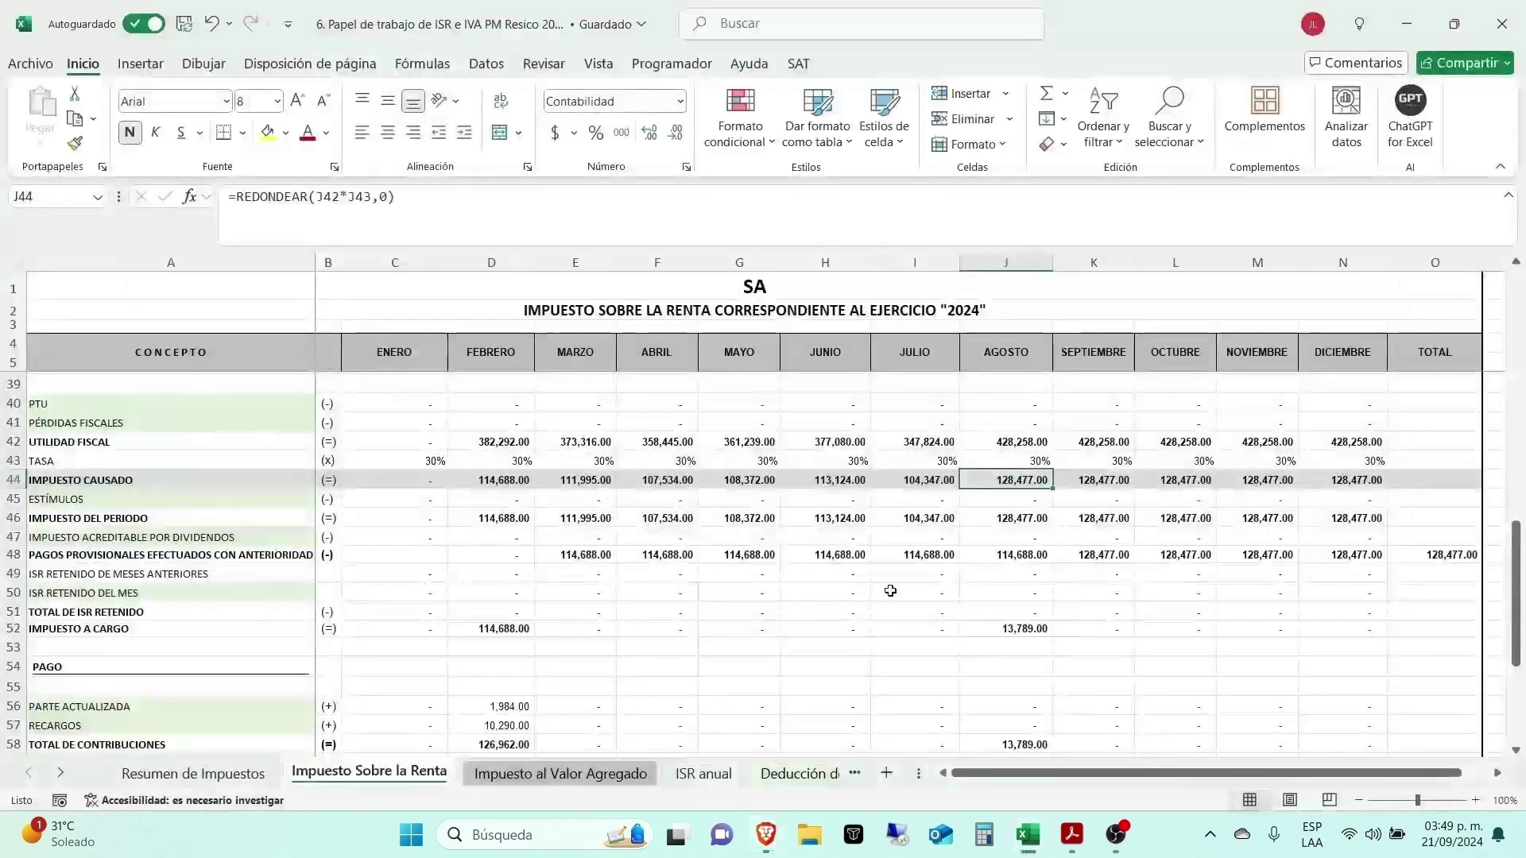
pyautogui.click(1029, 552)
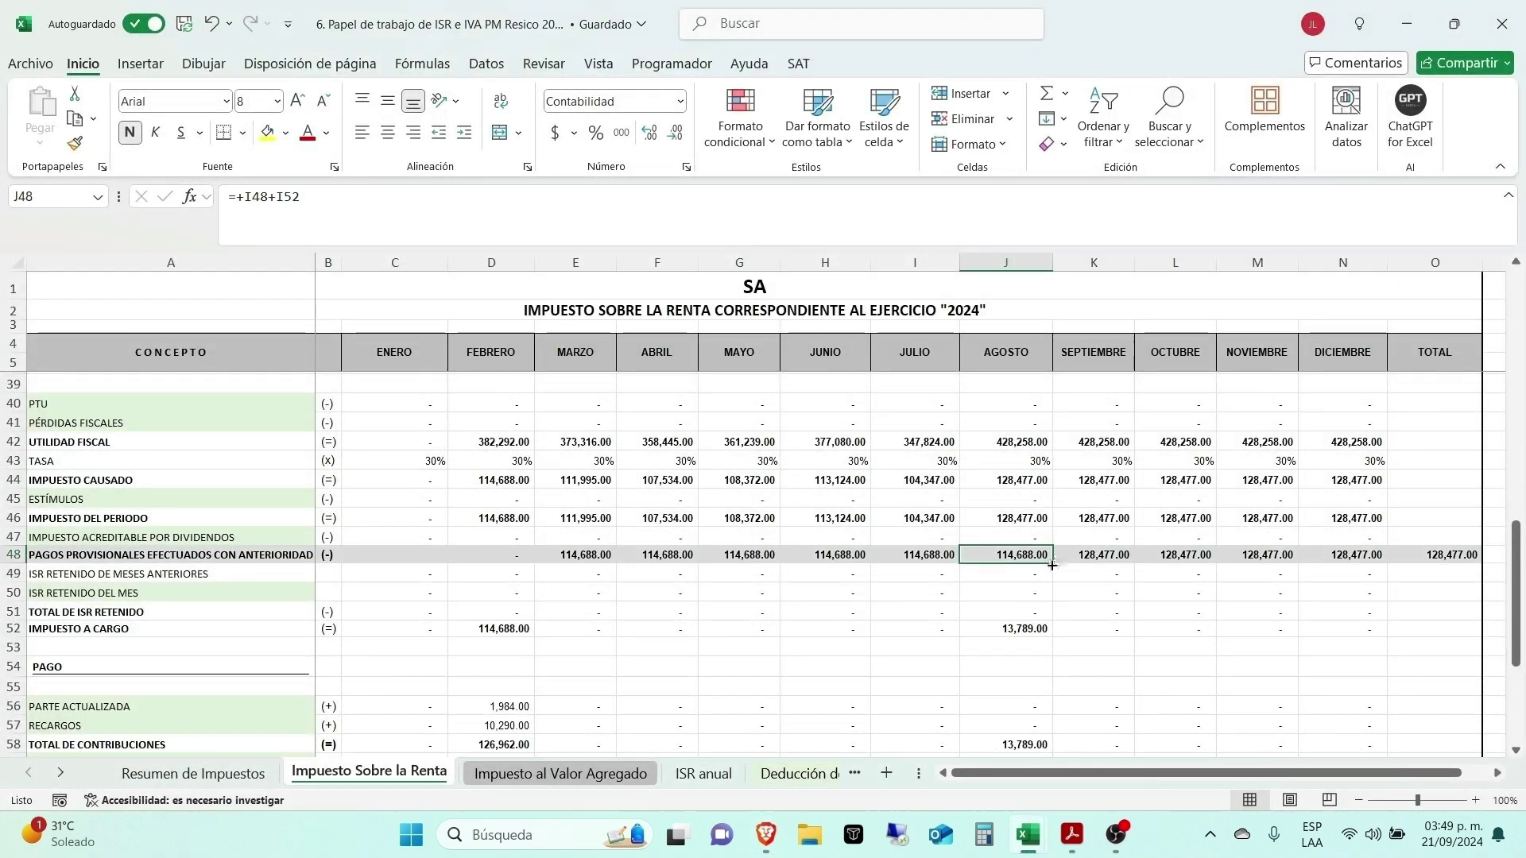
pyautogui.scroll(-5, 1051, 566)
pyautogui.hotkey('alt', 'Tab')
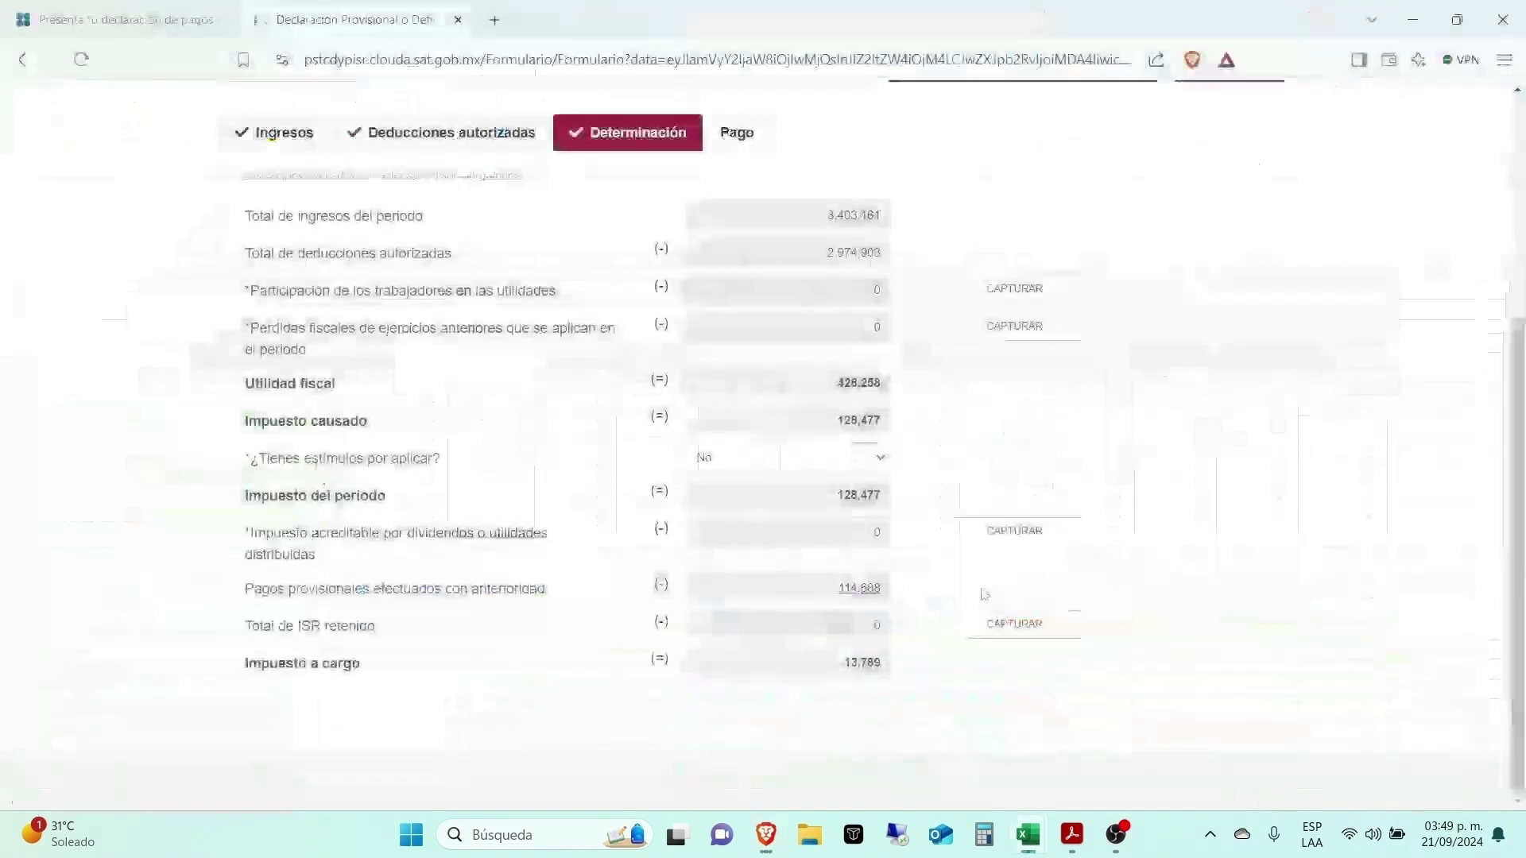
pyautogui.hotkey('alt', 'Tab')
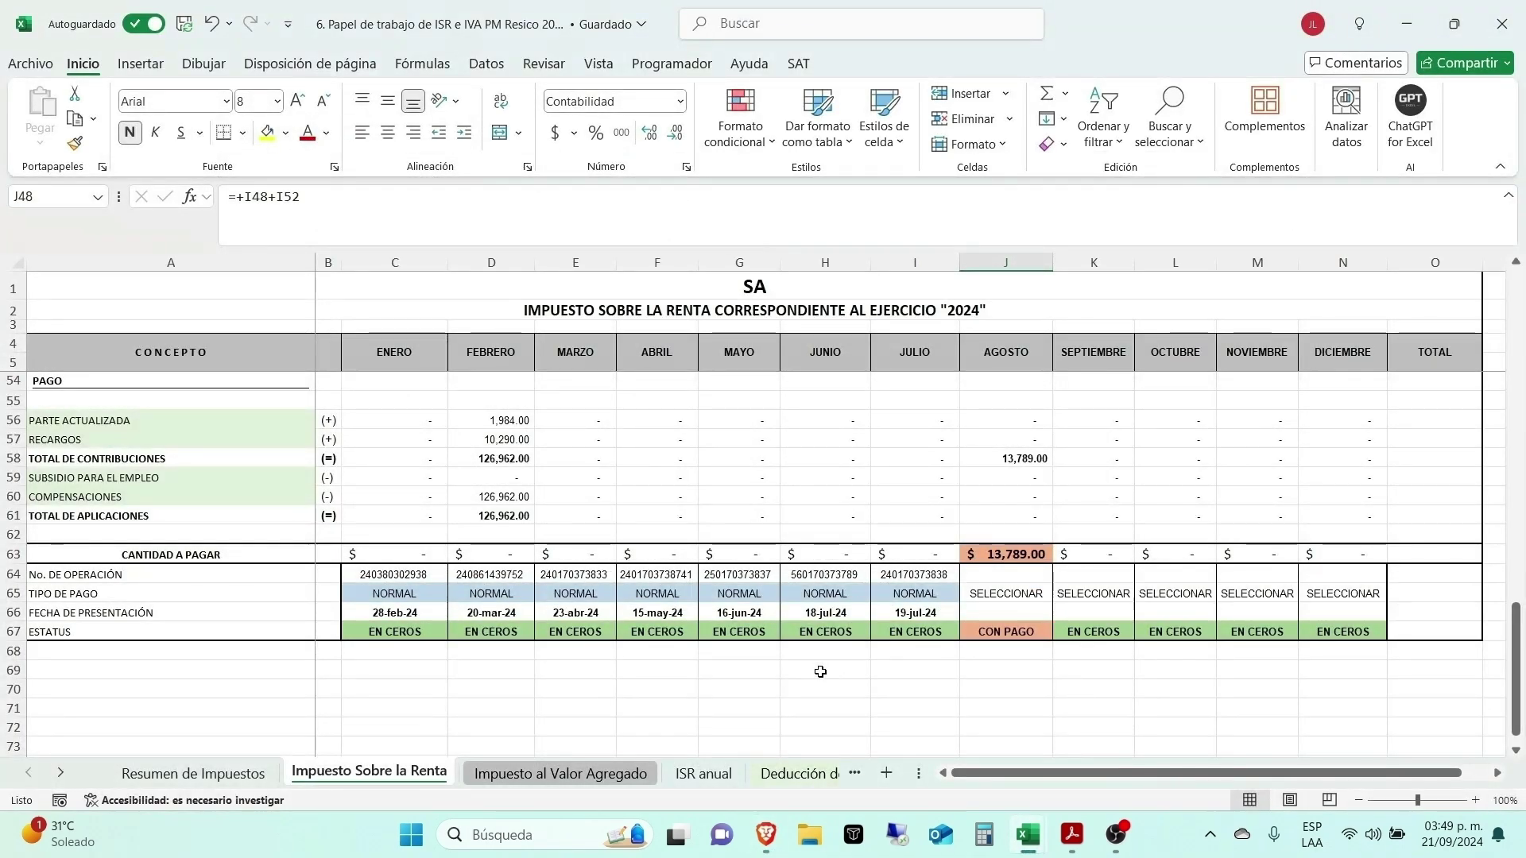
pyautogui.hotkey('alt', 'Tab')
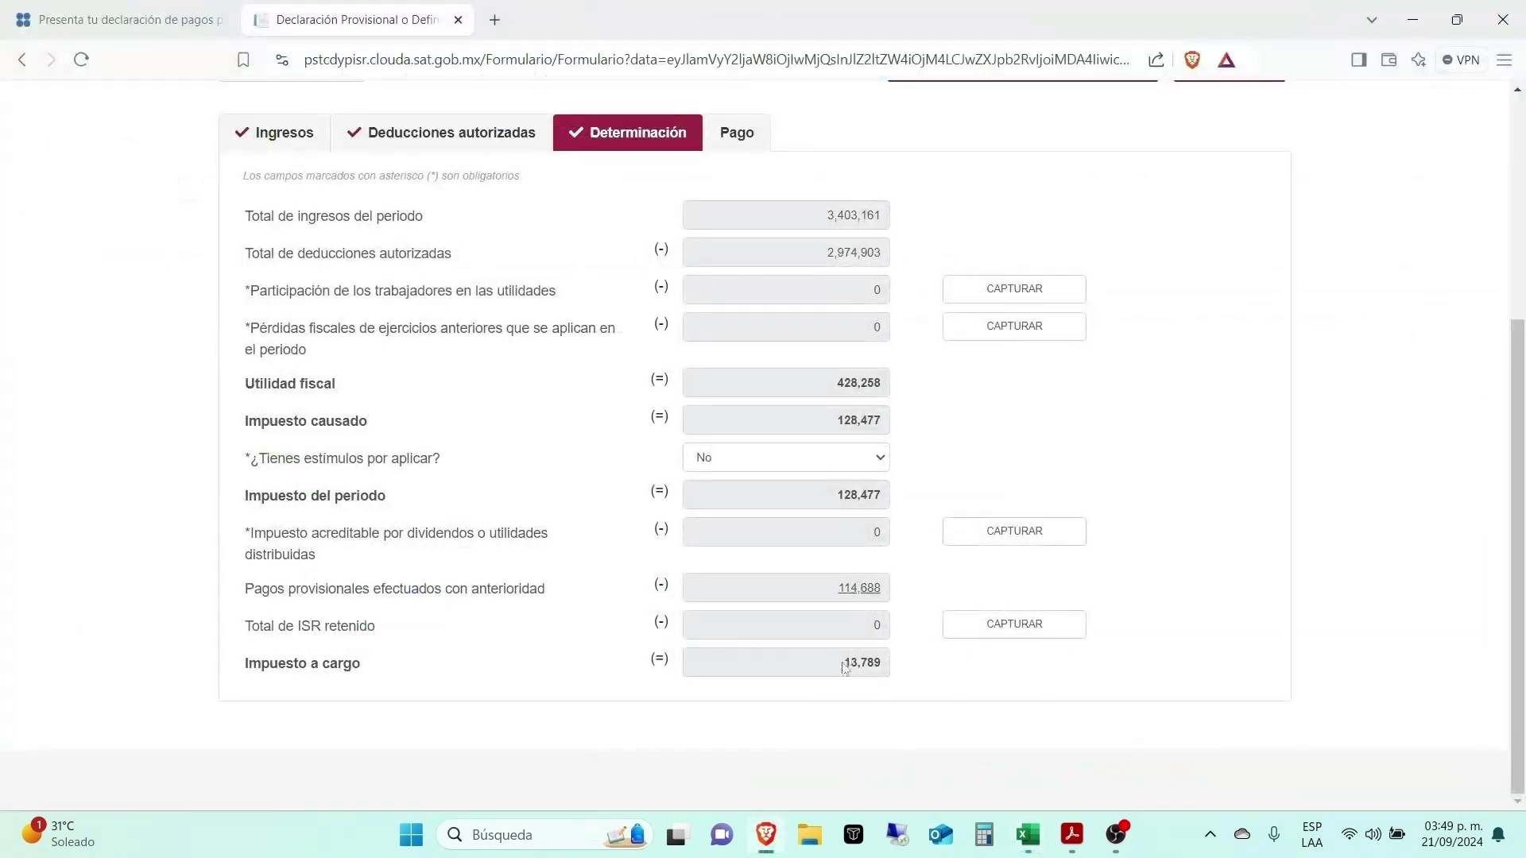
# Step: Review August's income, deductions and tax determination rows in the working paper once more, and return to the SAT declaration
pyautogui.hotkey('alt', 'Tab')
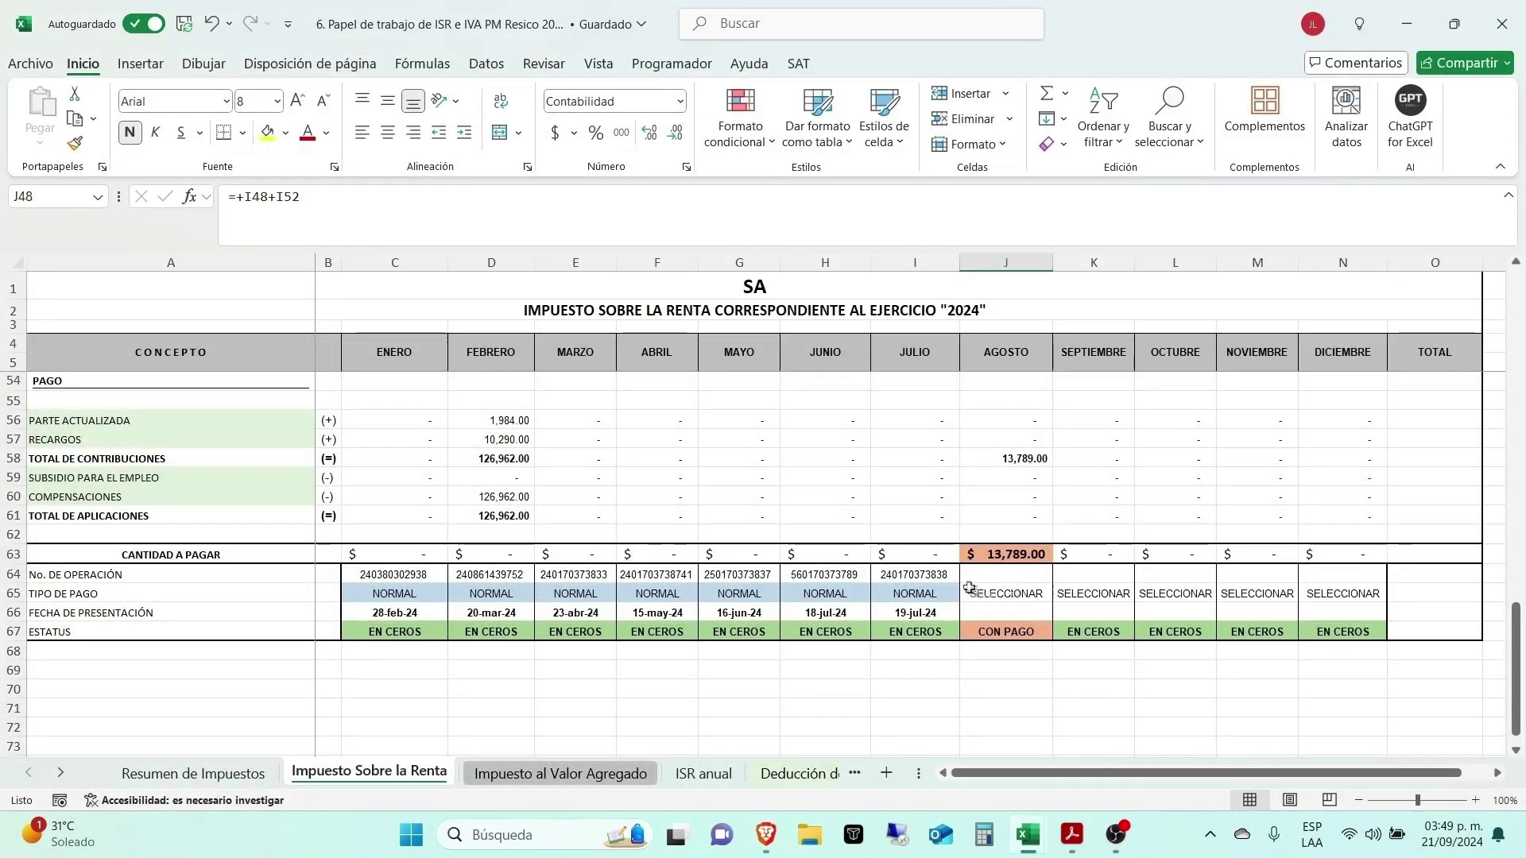
pyautogui.scroll(8, 969, 587)
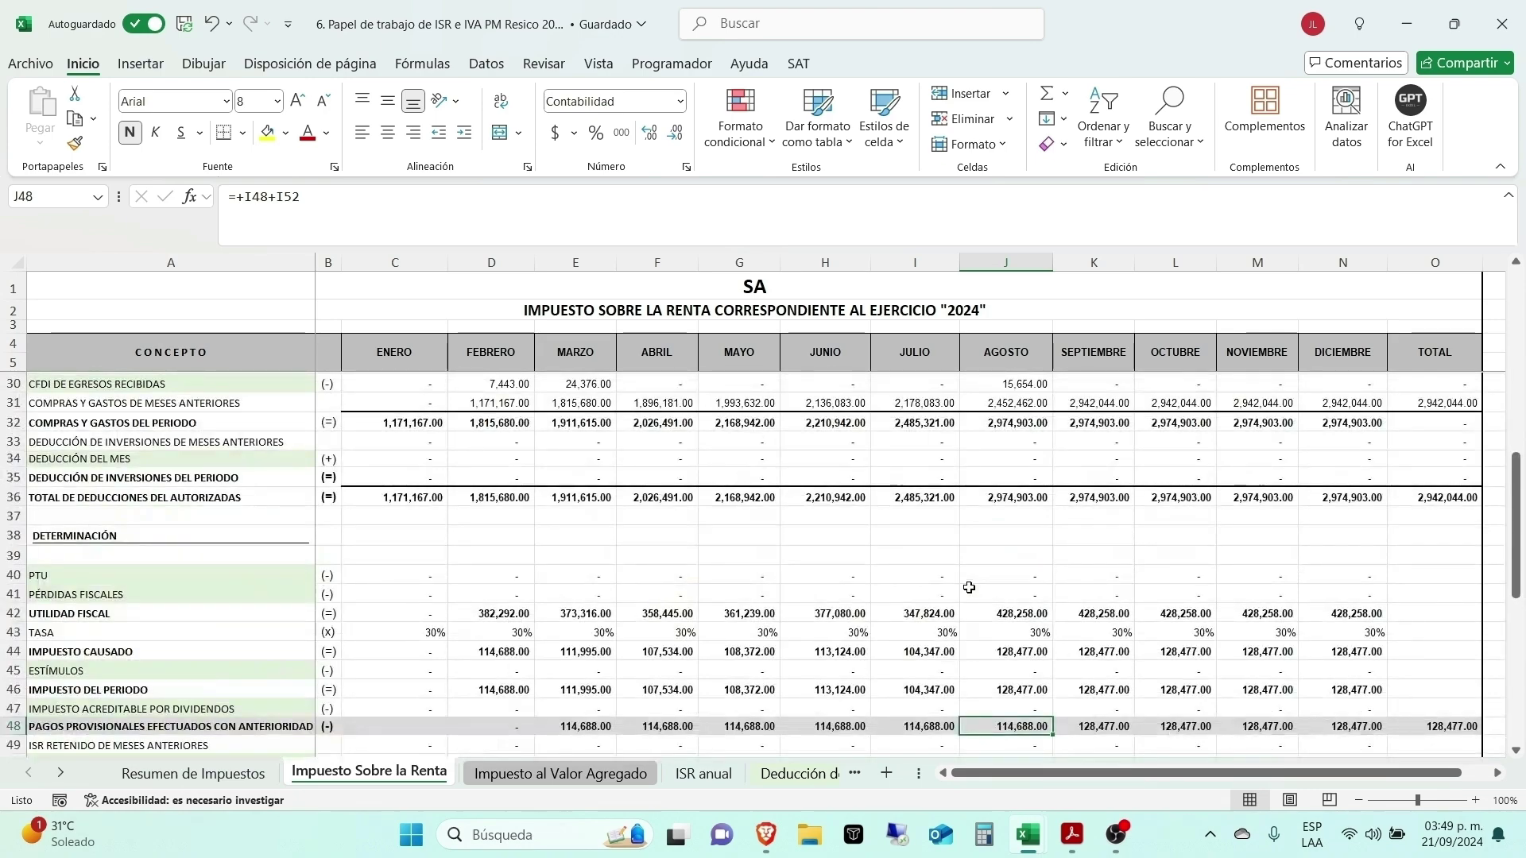
pyautogui.scroll(5, 970, 587)
pyautogui.scroll(3, 970, 588)
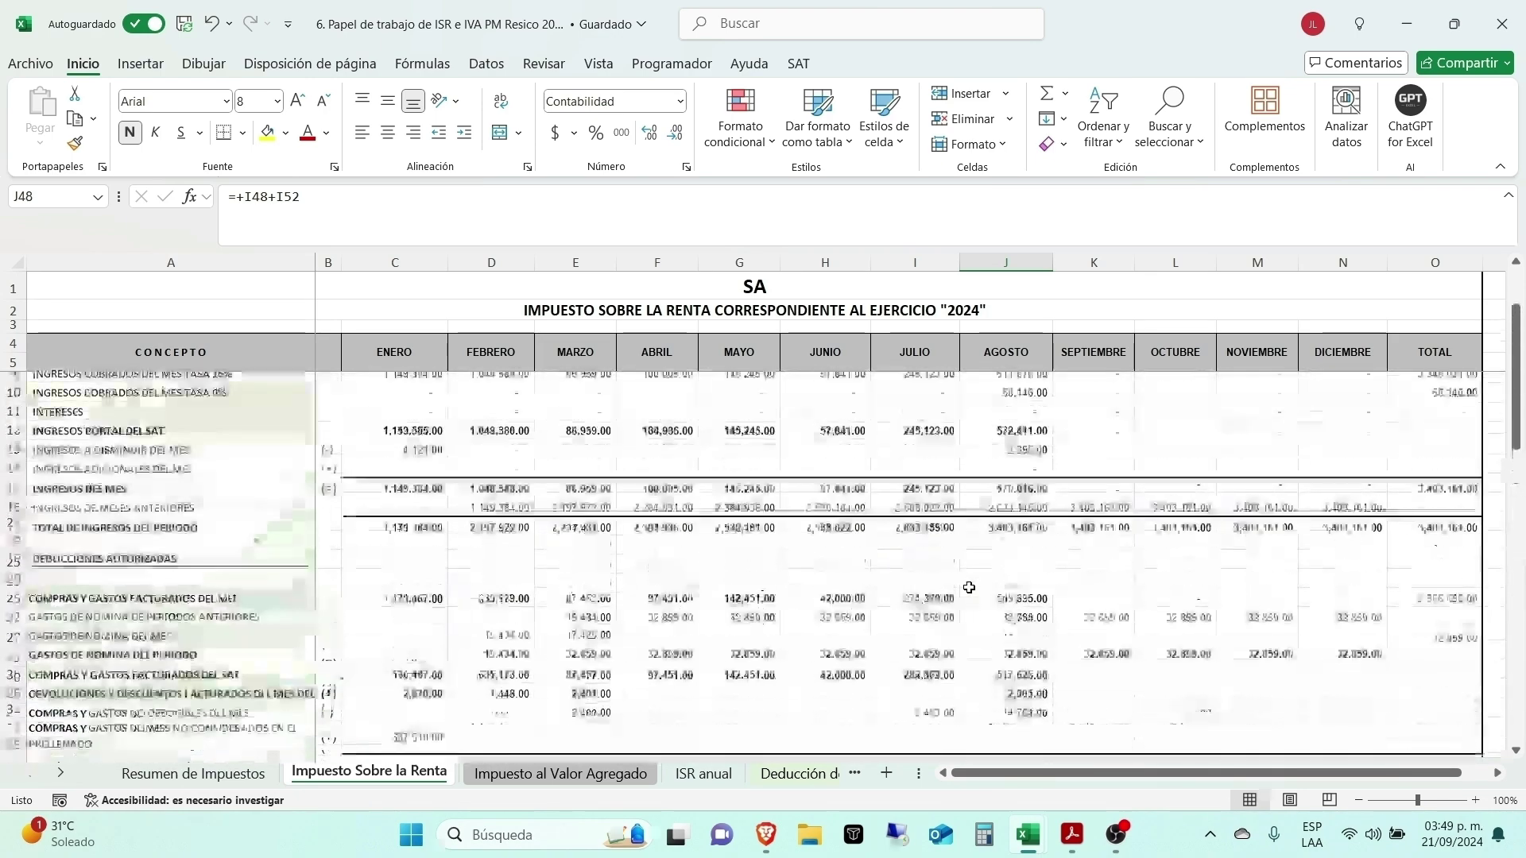
pyautogui.scroll(-5, 970, 588)
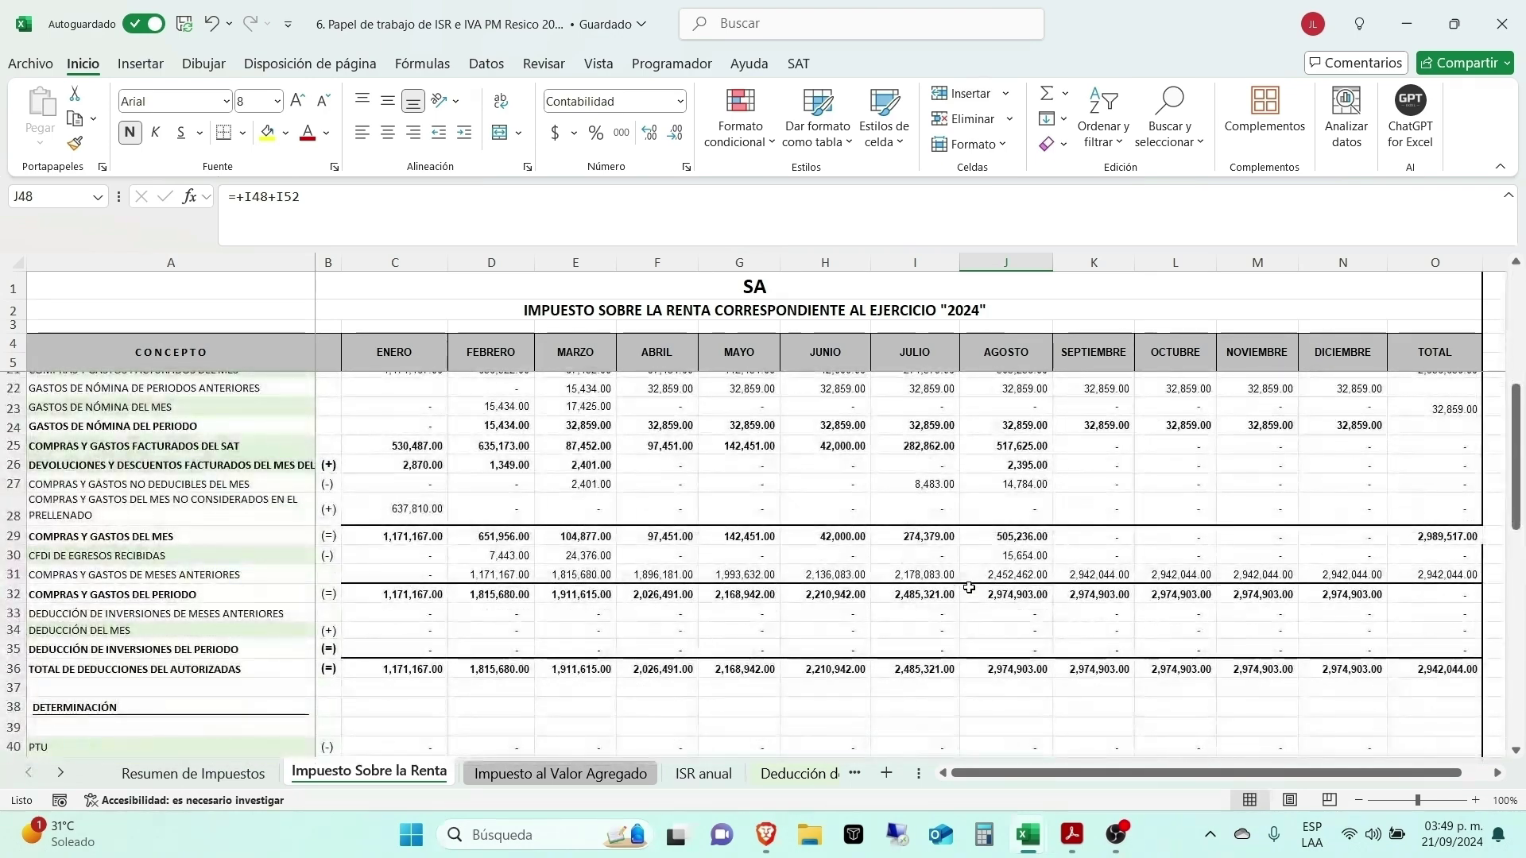
pyautogui.scroll(-4, 970, 587)
pyautogui.hotkey('alt', 'Tab')
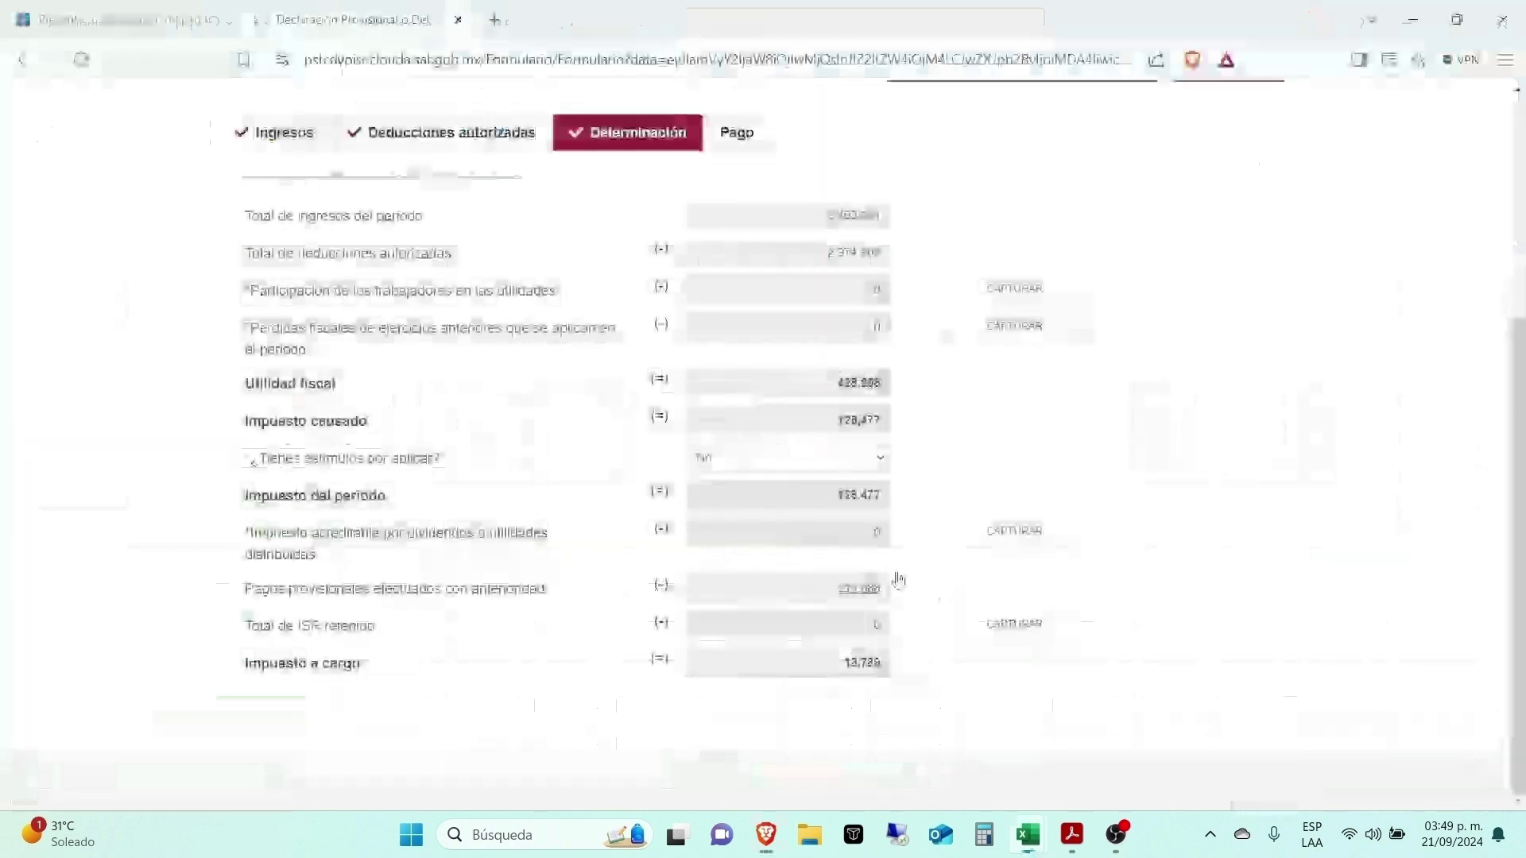
# Step: Open the SAT declaration's Pago section and check the Vencimiento date and the Recargos amount
pyautogui.click(728, 146)
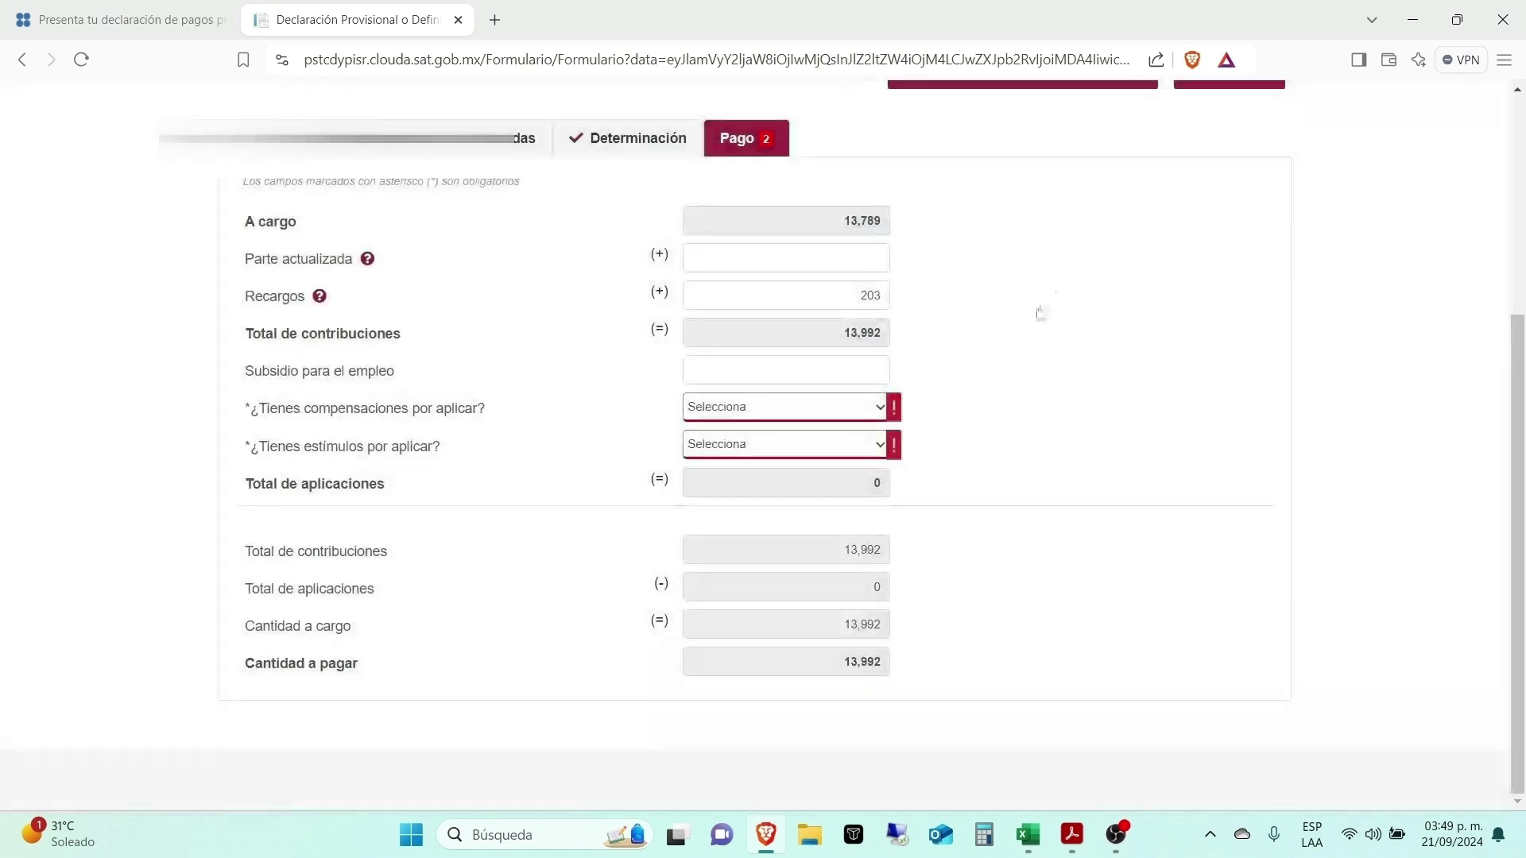
pyautogui.scroll(2, 1037, 314)
pyautogui.scroll(2, 1038, 314)
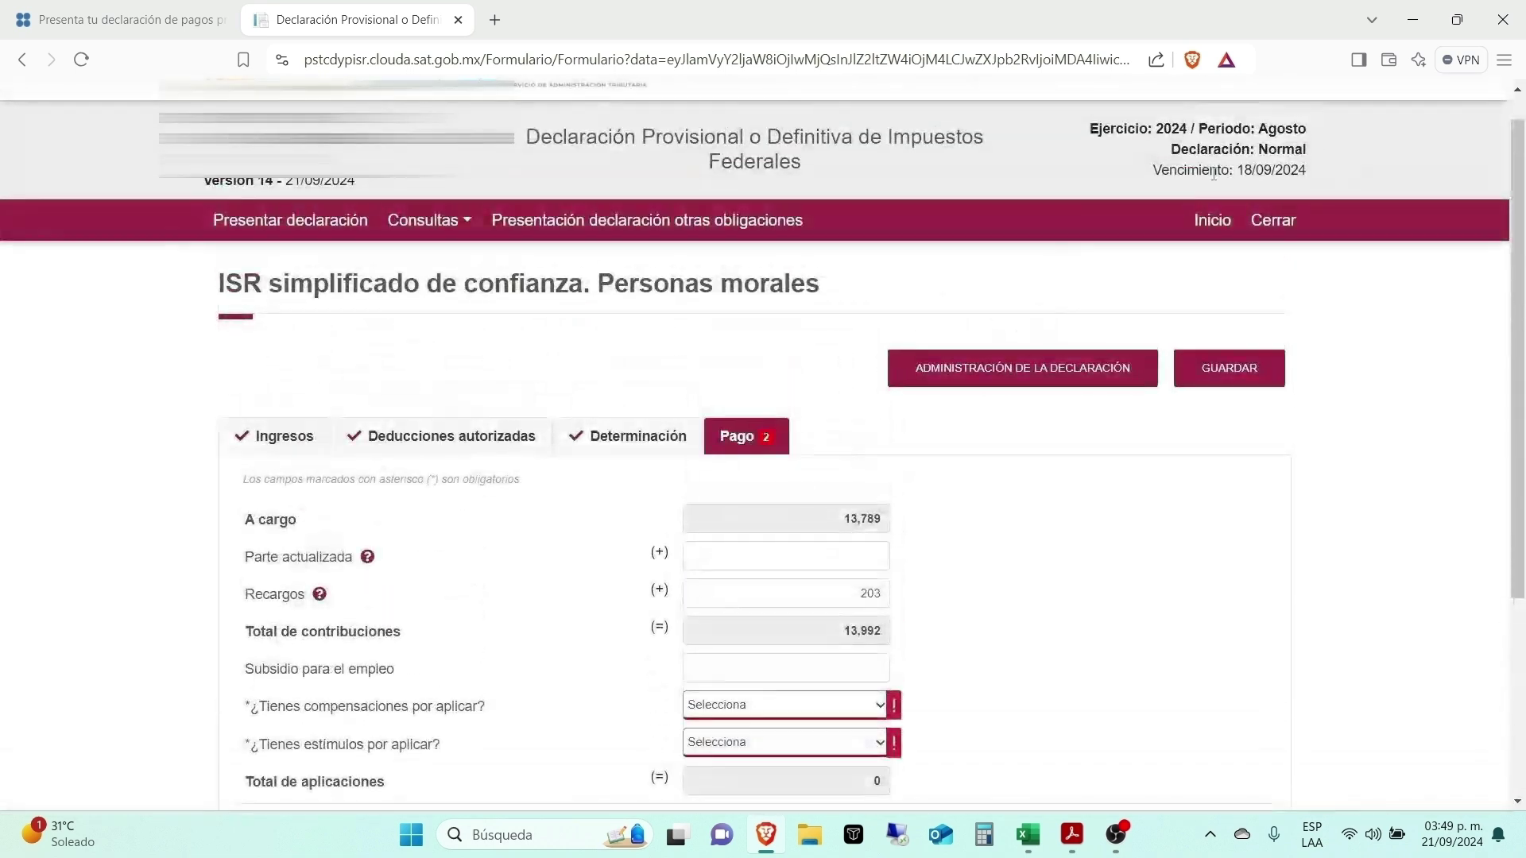
pyautogui.scroll(-3, 1220, 177)
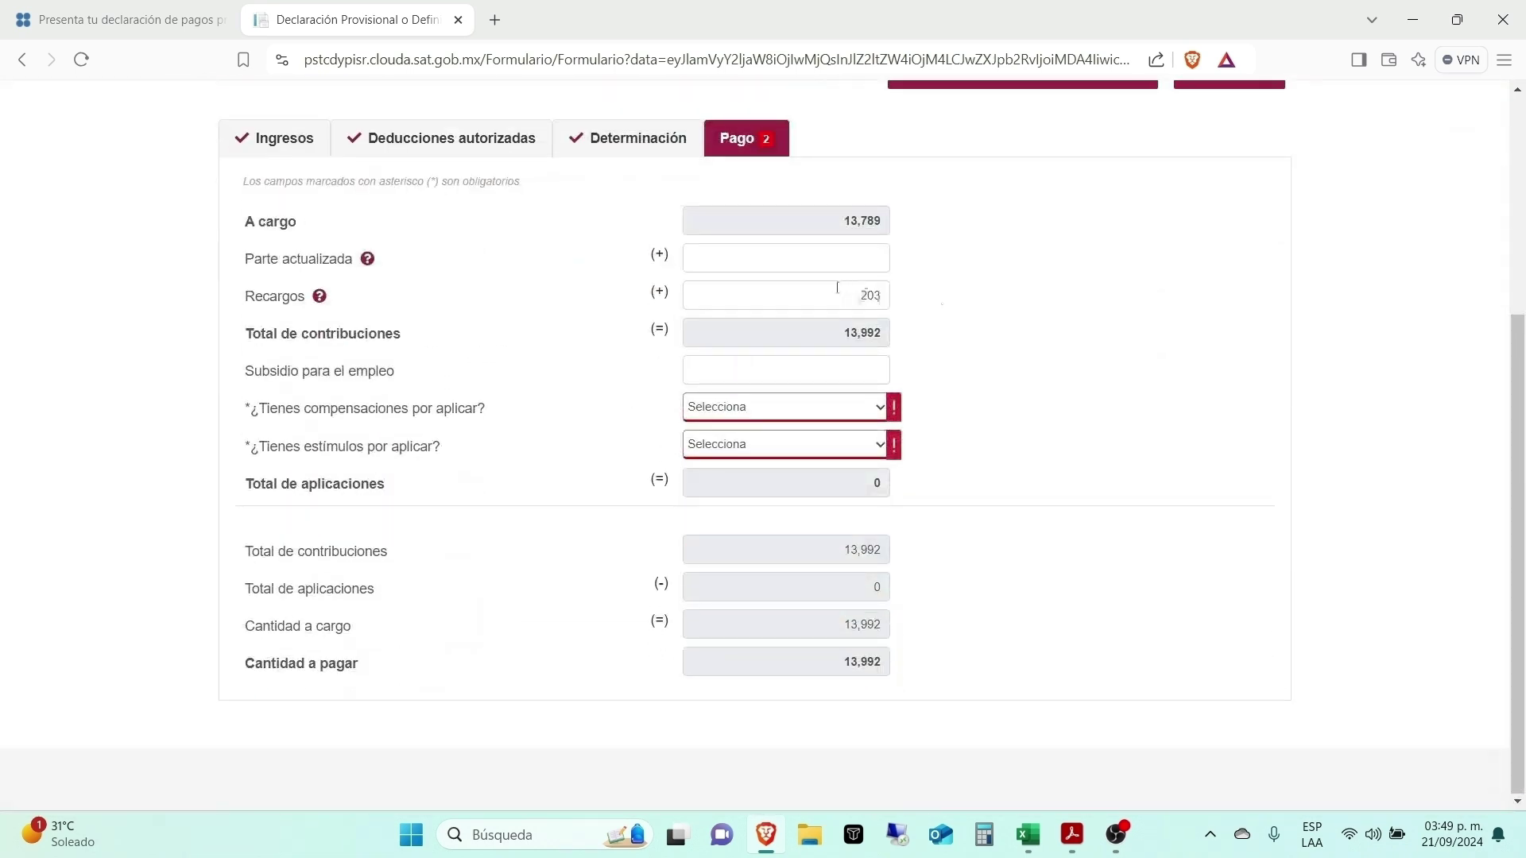
pyautogui.click(1010, 290)
pyautogui.click(831, 287)
# Step: Set August's RECARGOS to 203 in the working paper's Impuesto Sobre la Renta sheet
pyautogui.hotkey('alt', 'Tab')
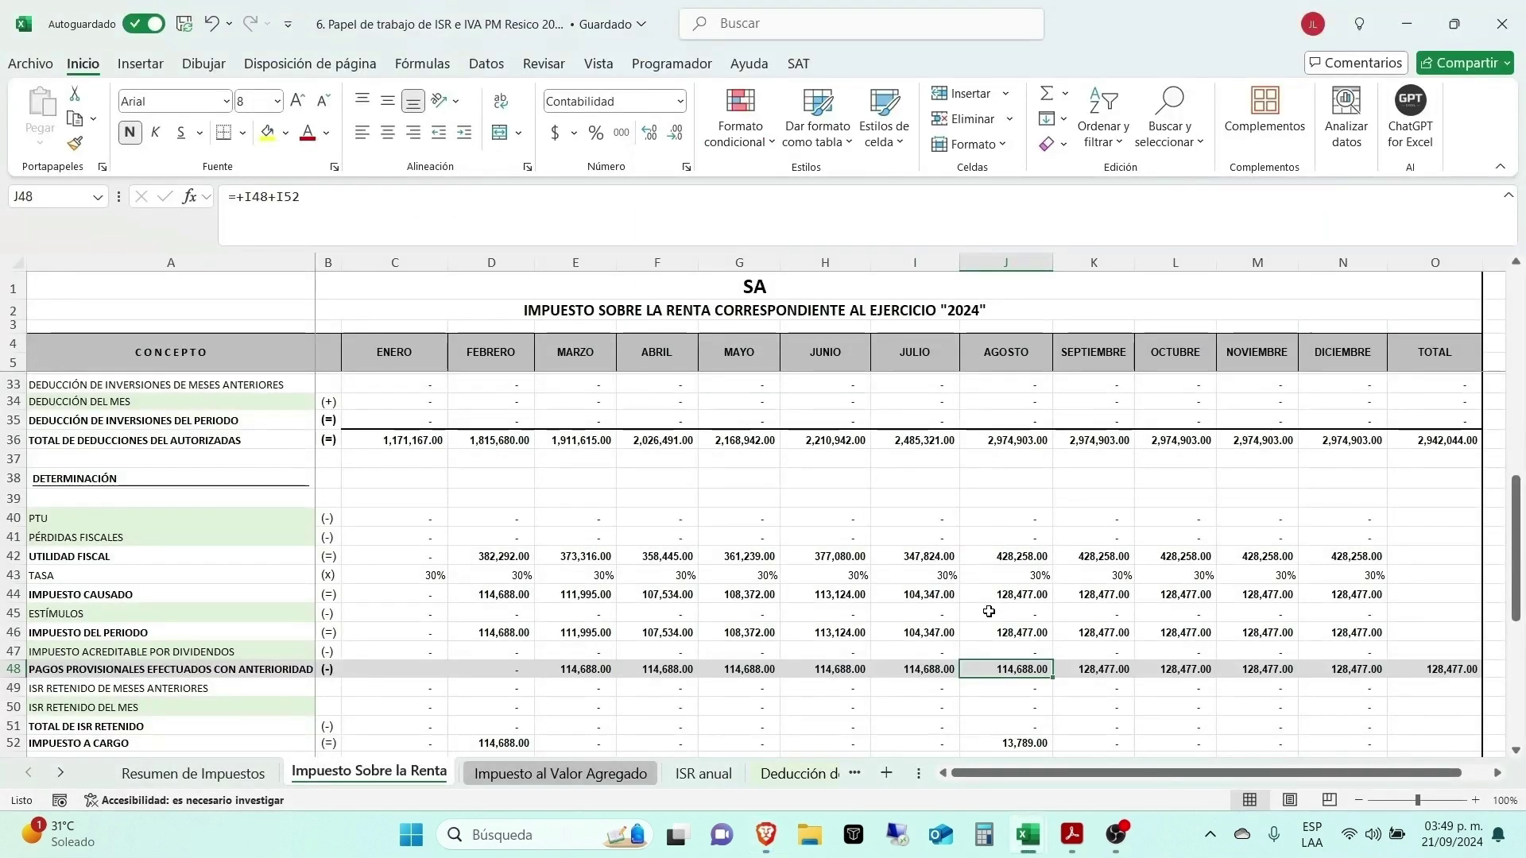
pyautogui.scroll(-5, 1009, 636)
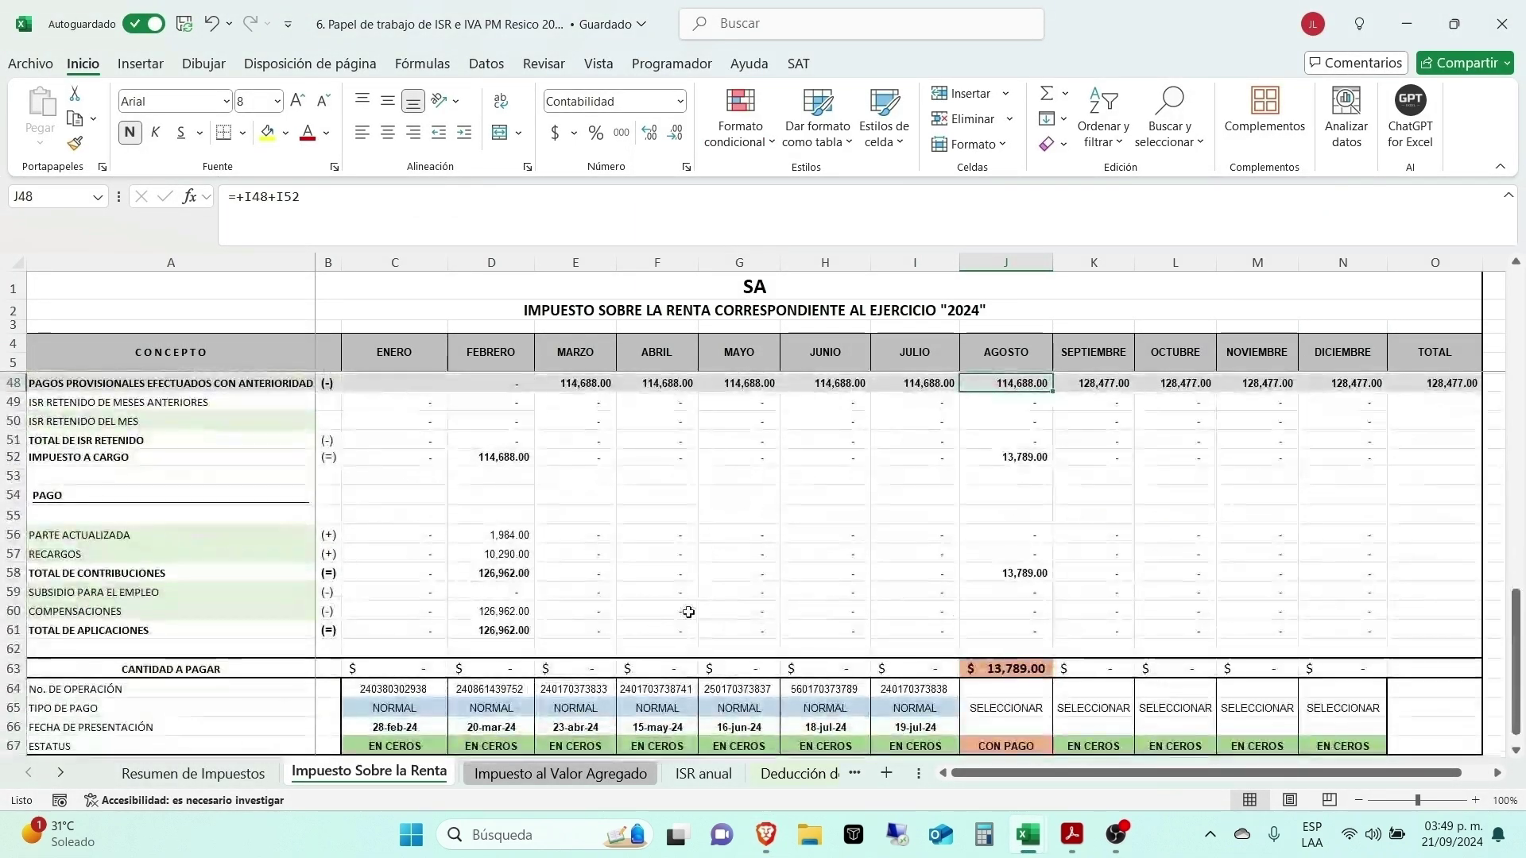
pyautogui.click(1021, 554)
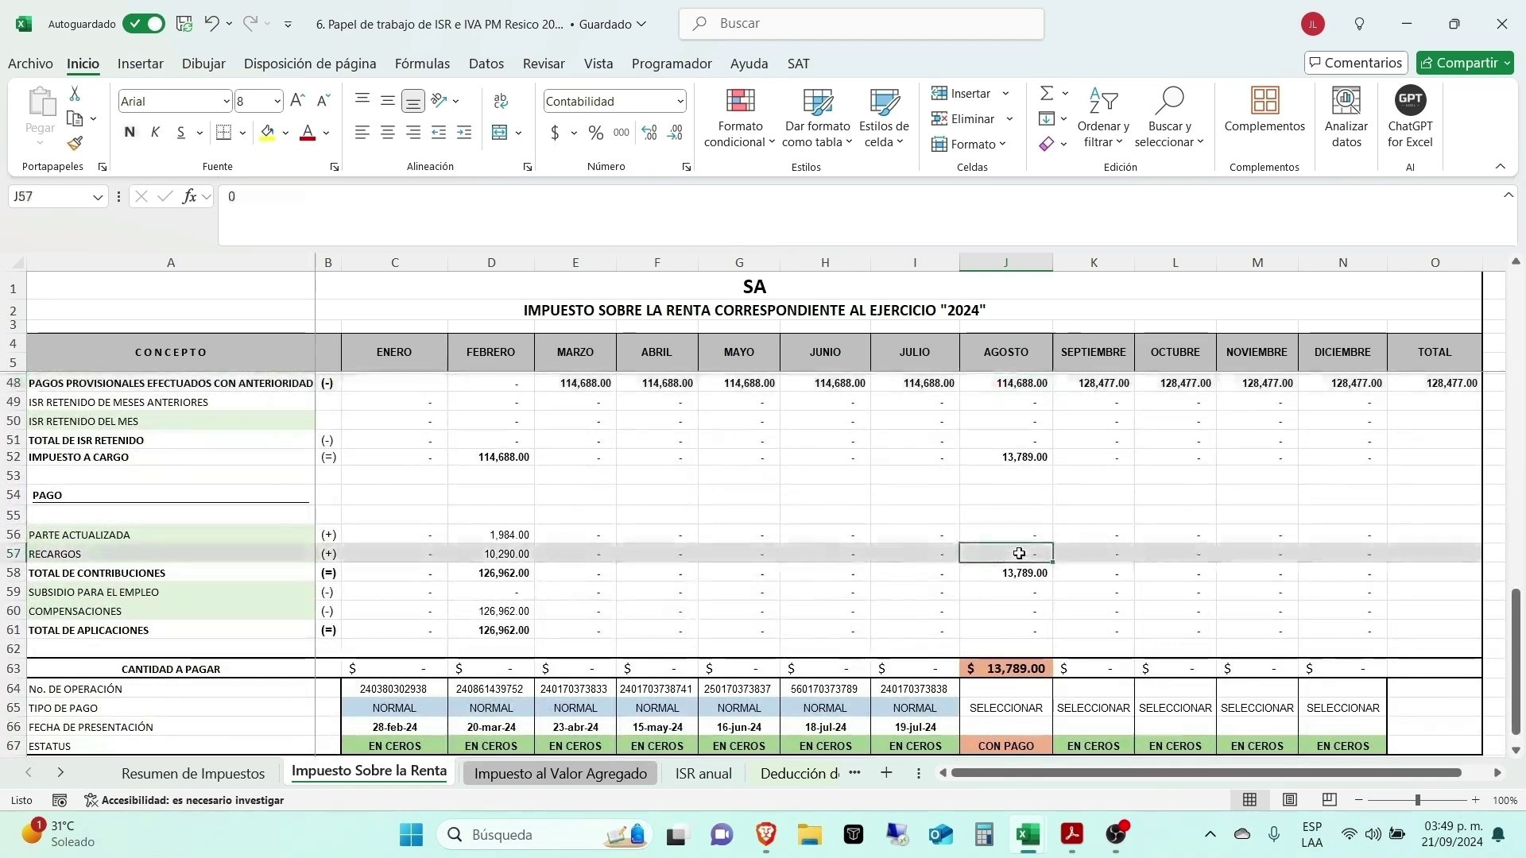
pyautogui.write('203')
pyautogui.press('Return')
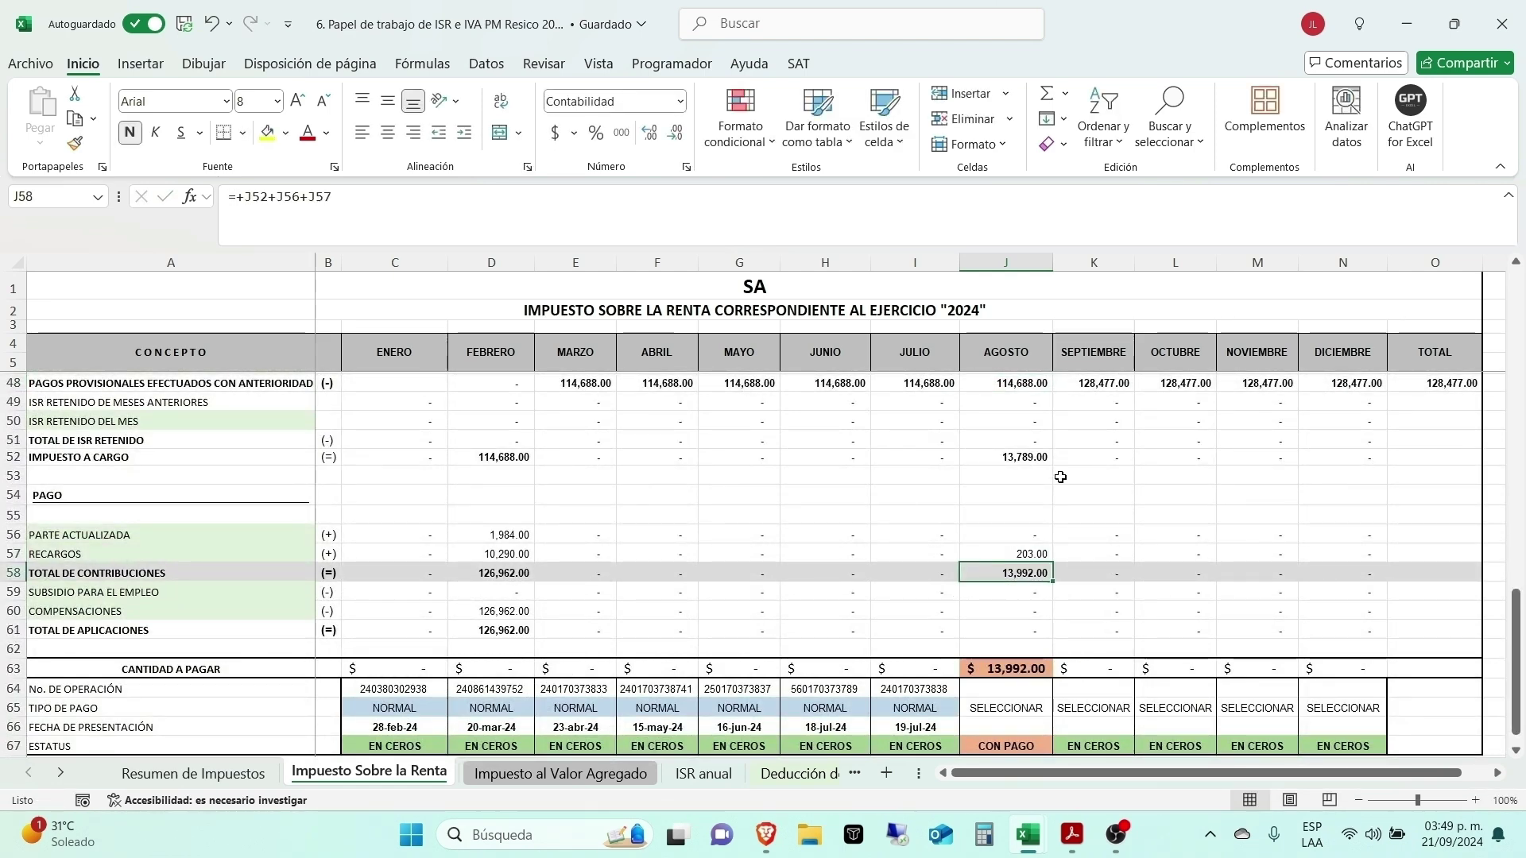
# Step: Answer No to the compensaciones and estímulos questions in the SAT declaration's Pago section and compare the amount payable with August in the working paper
pyautogui.hotkey('alt', 'Tab')
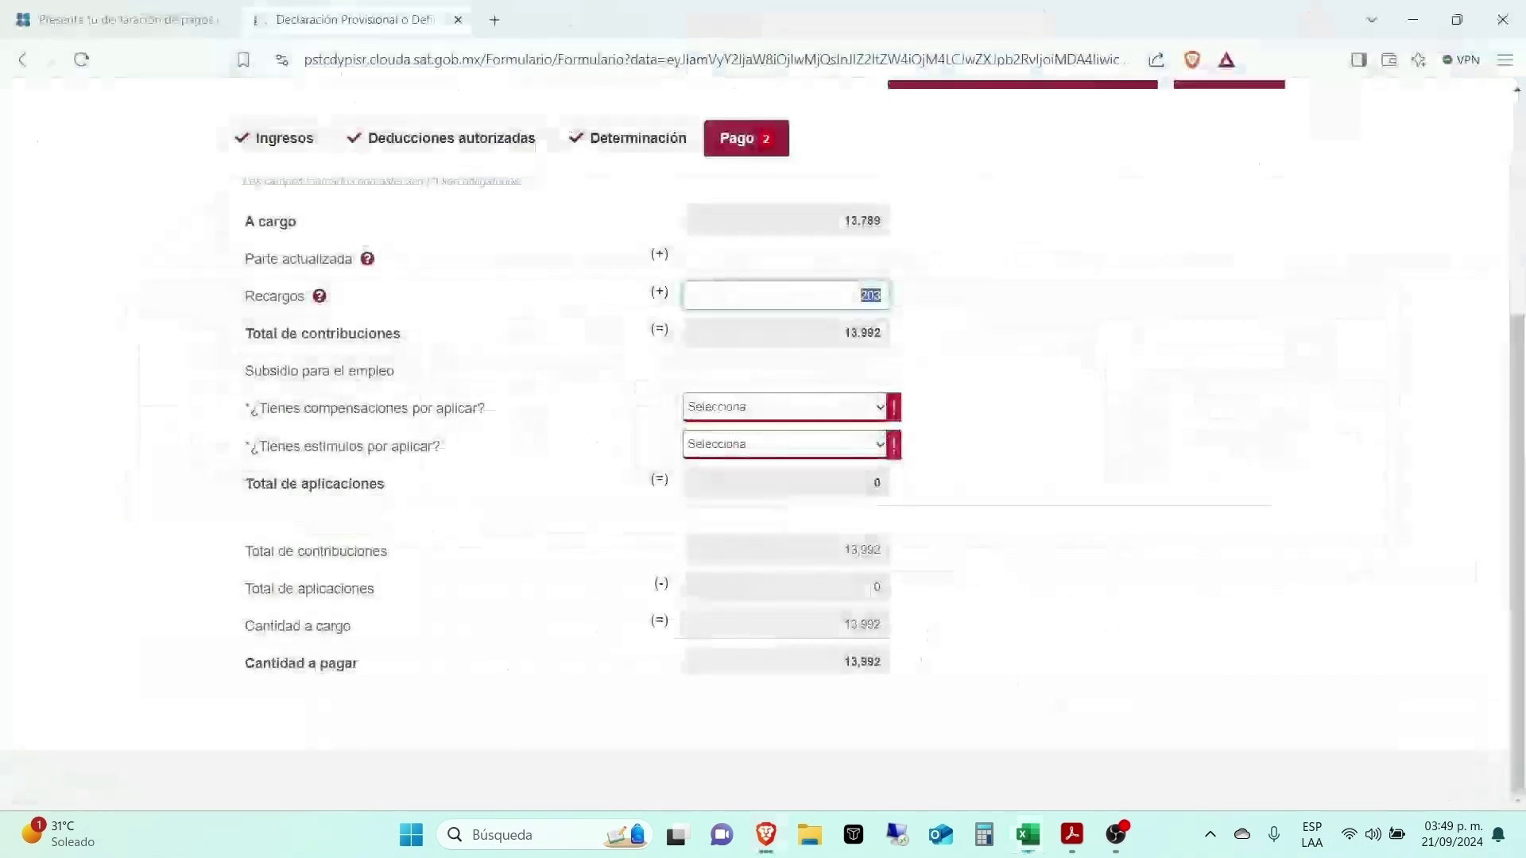
pyautogui.click(801, 412)
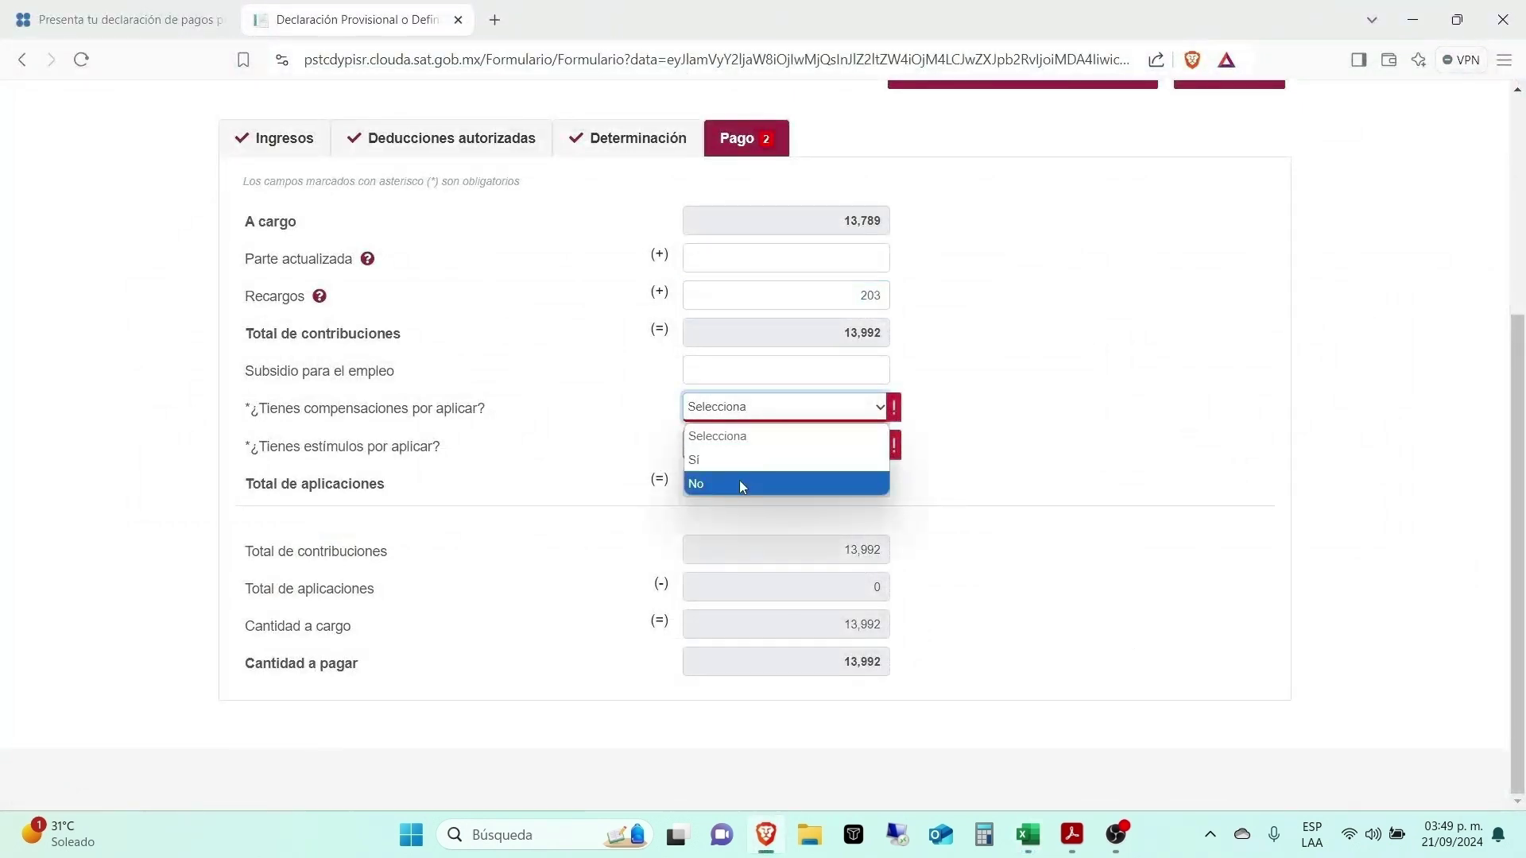
pyautogui.click(740, 480)
pyautogui.click(777, 448)
pyautogui.click(719, 522)
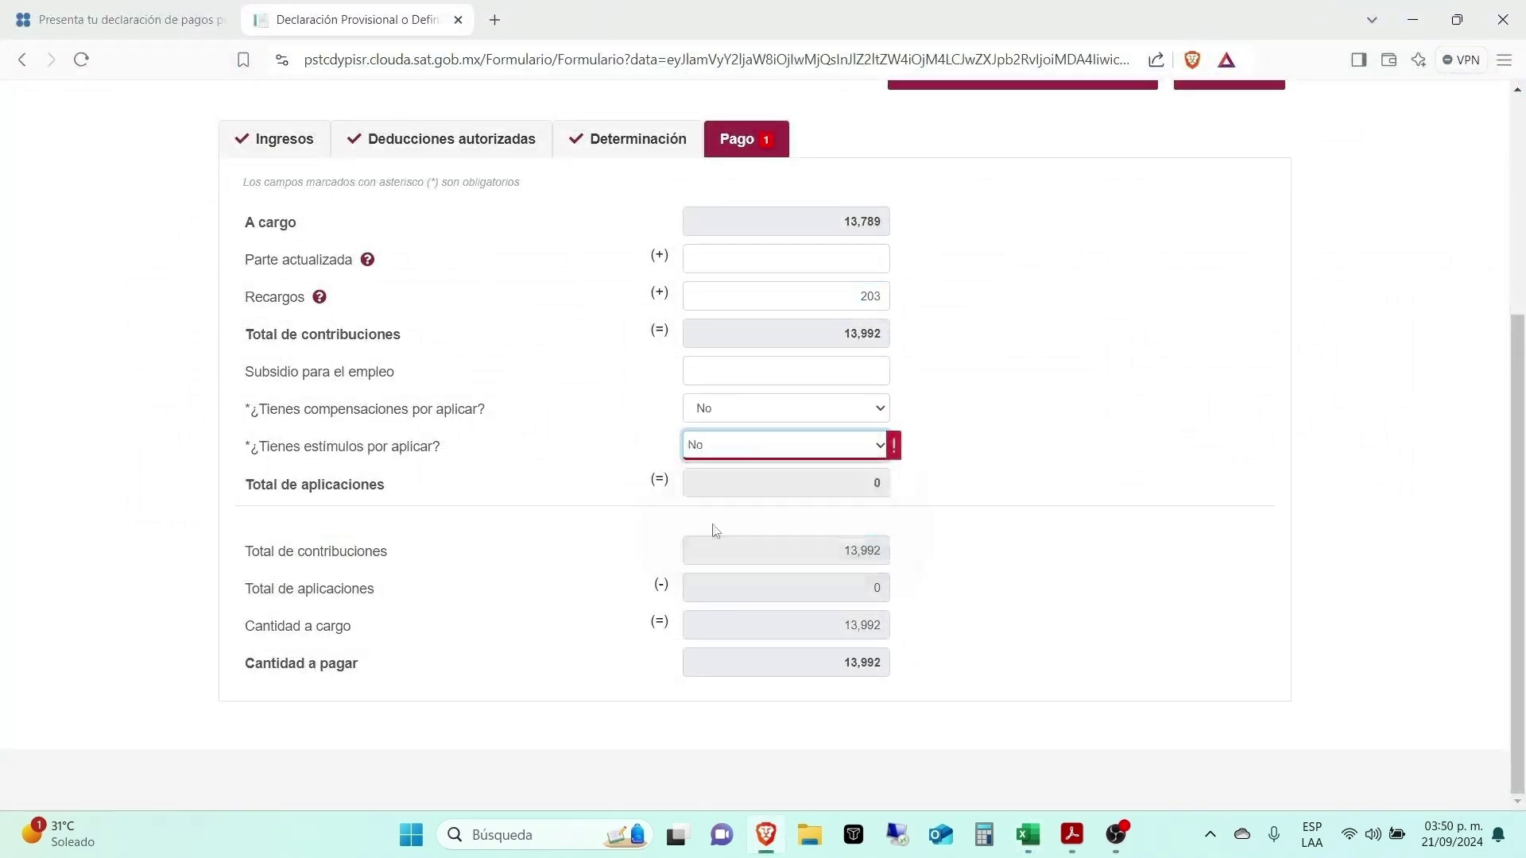
pyautogui.hotkey('alt', 'Tab')
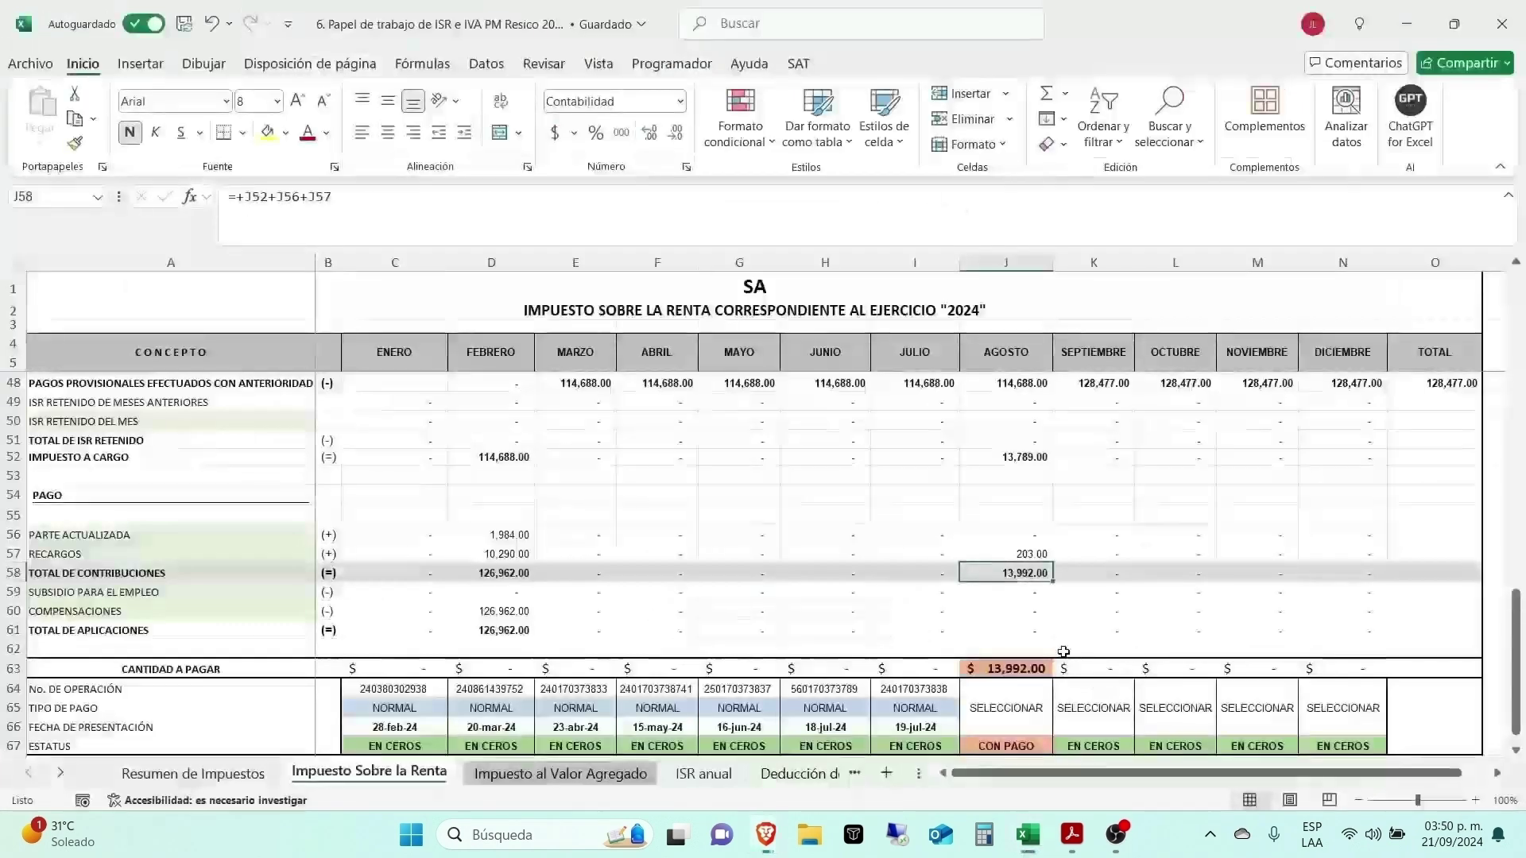
pyautogui.hotkey('alt', 'Tab')
# Step: Save the ISR simplificado de confianza form and return to Administración de la declaración
pyautogui.scroll(5, 1008, 492)
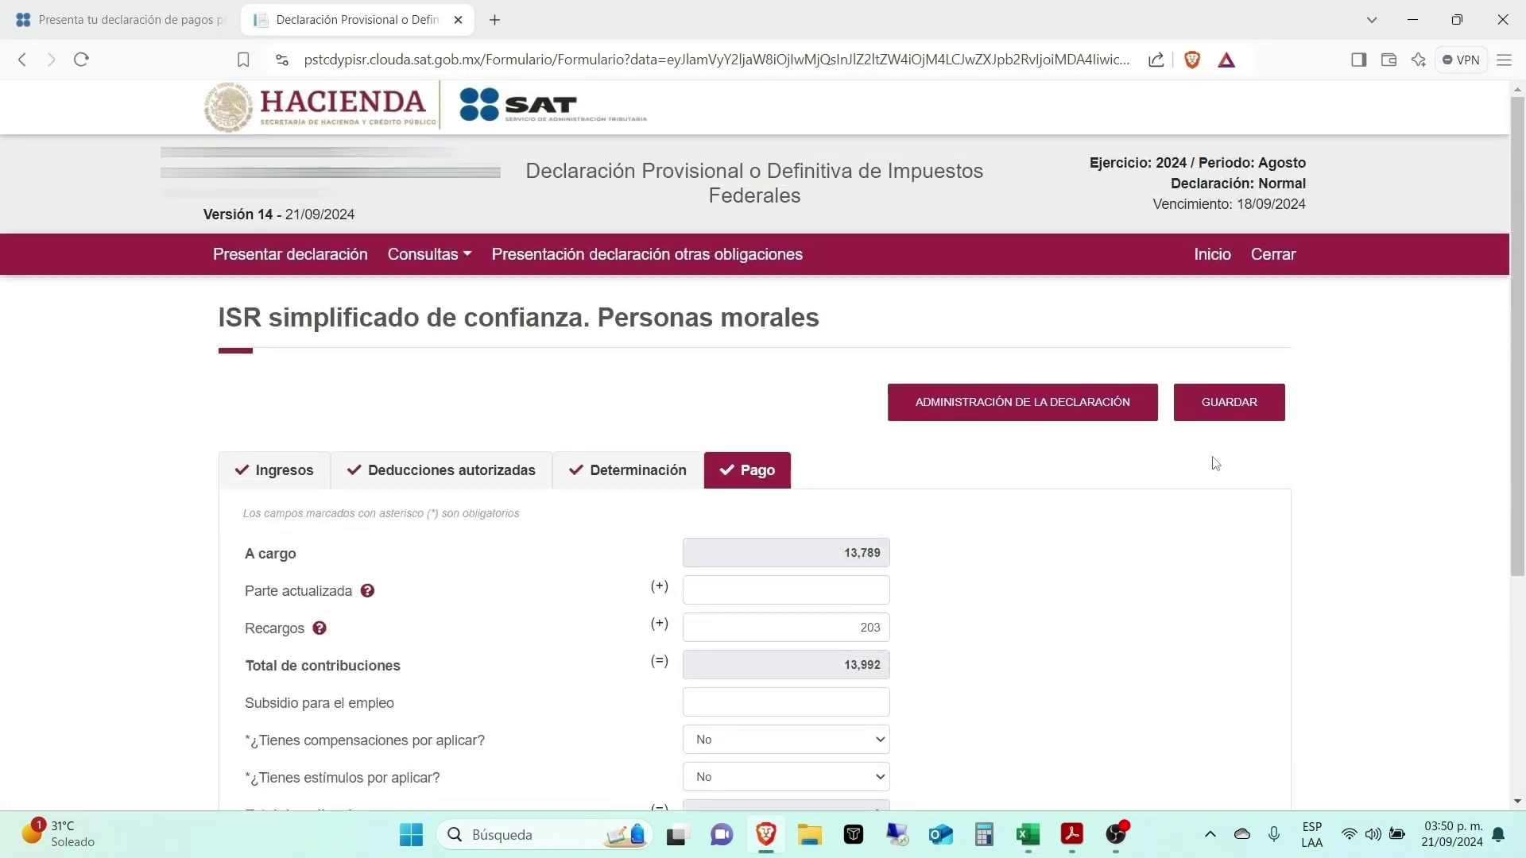
pyautogui.click(1238, 419)
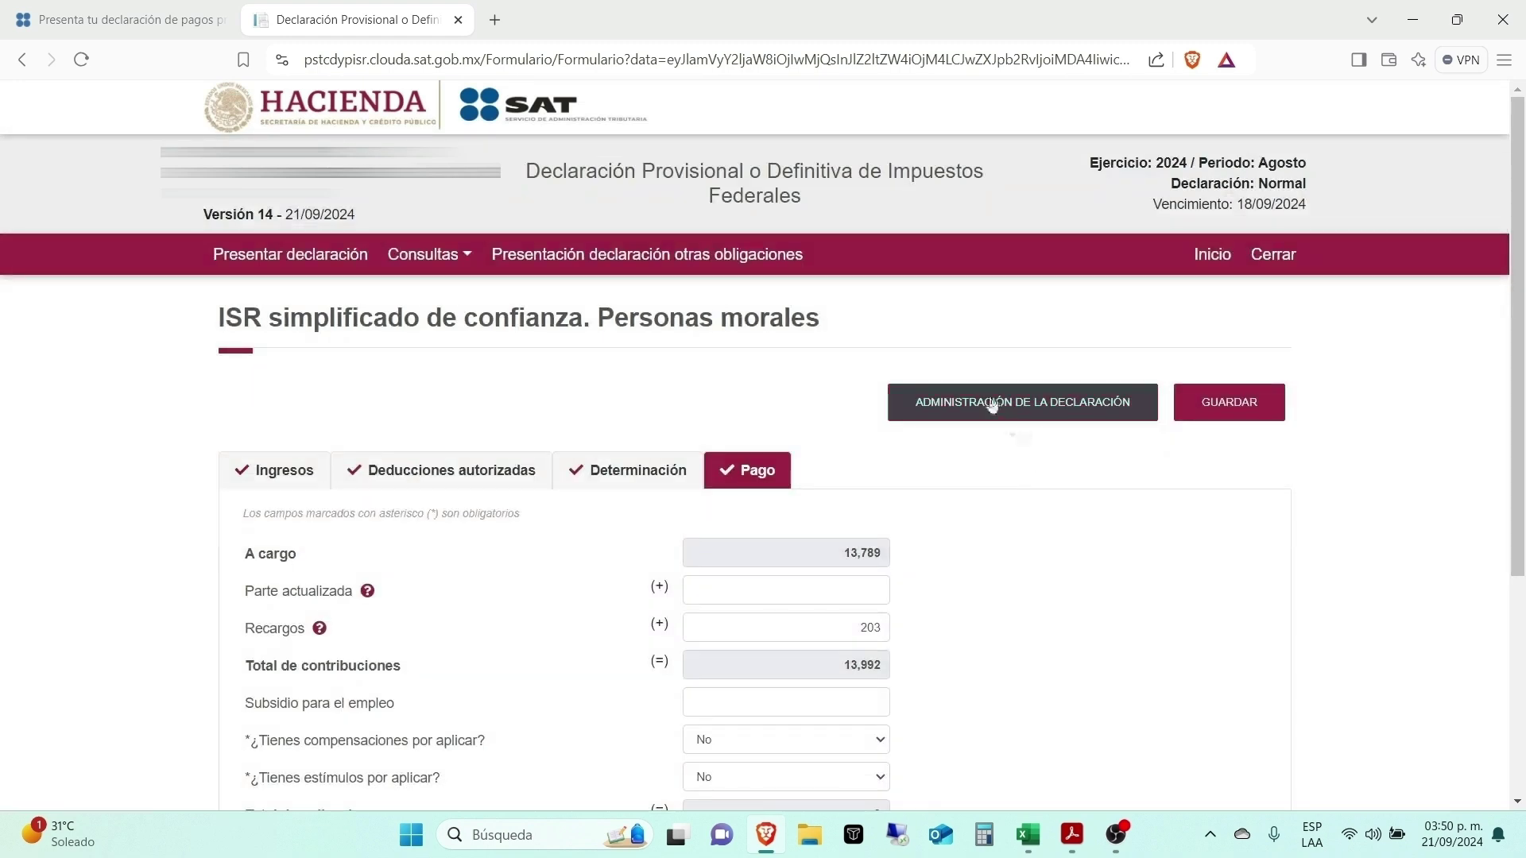
pyautogui.click(992, 402)
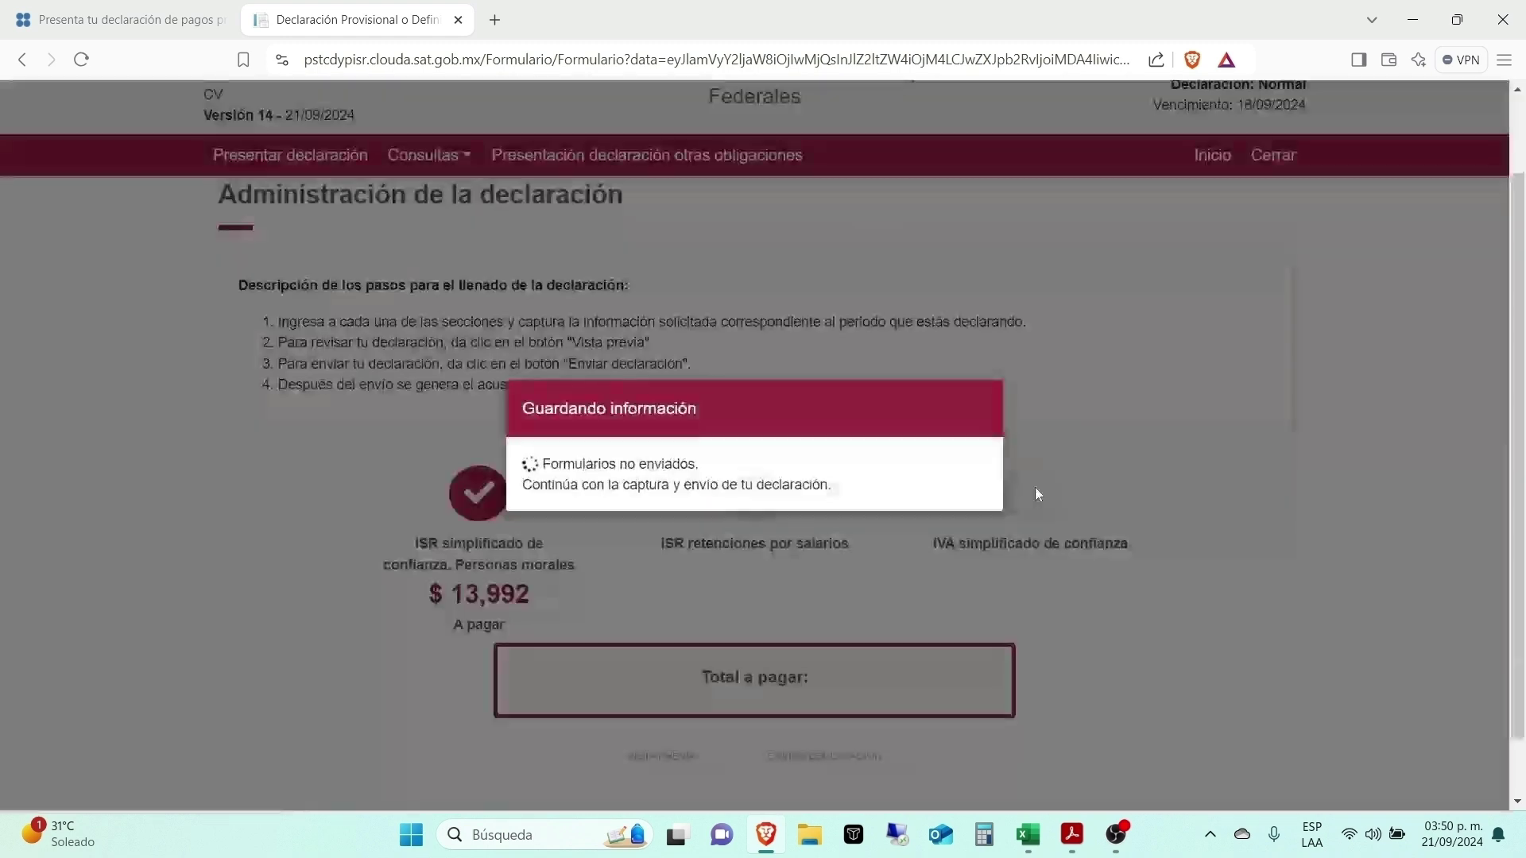
# Step: Show August in the working paper's Impuesto al Valor Agregado sheet and open IVA simplificado de confianza in the SAT declaration
pyautogui.click(1028, 835)
pyautogui.click(560, 771)
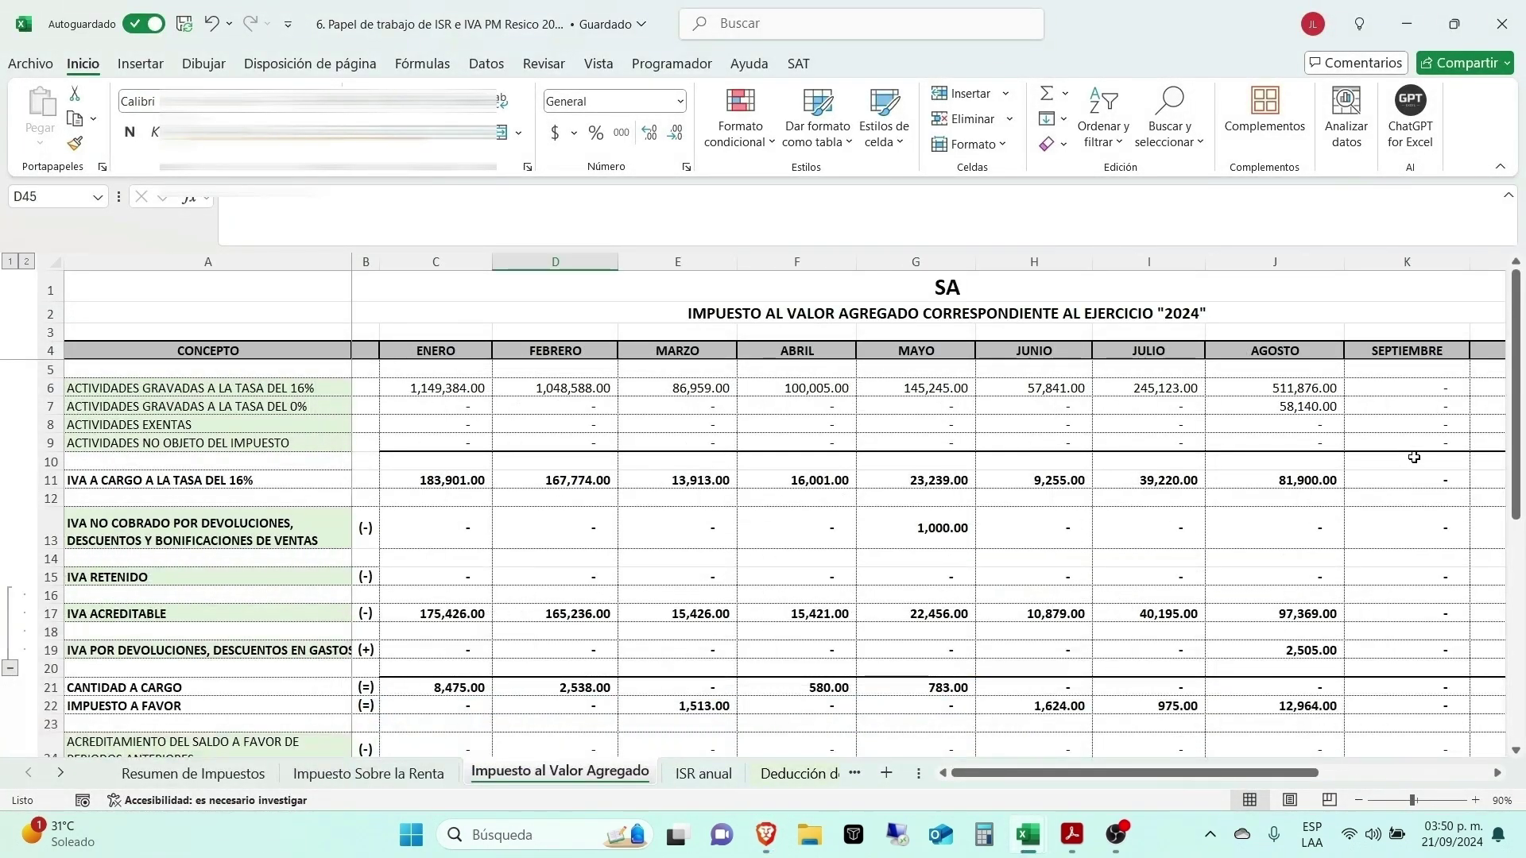
pyautogui.click(1274, 372)
pyautogui.hotkey('alt', 'Tab')
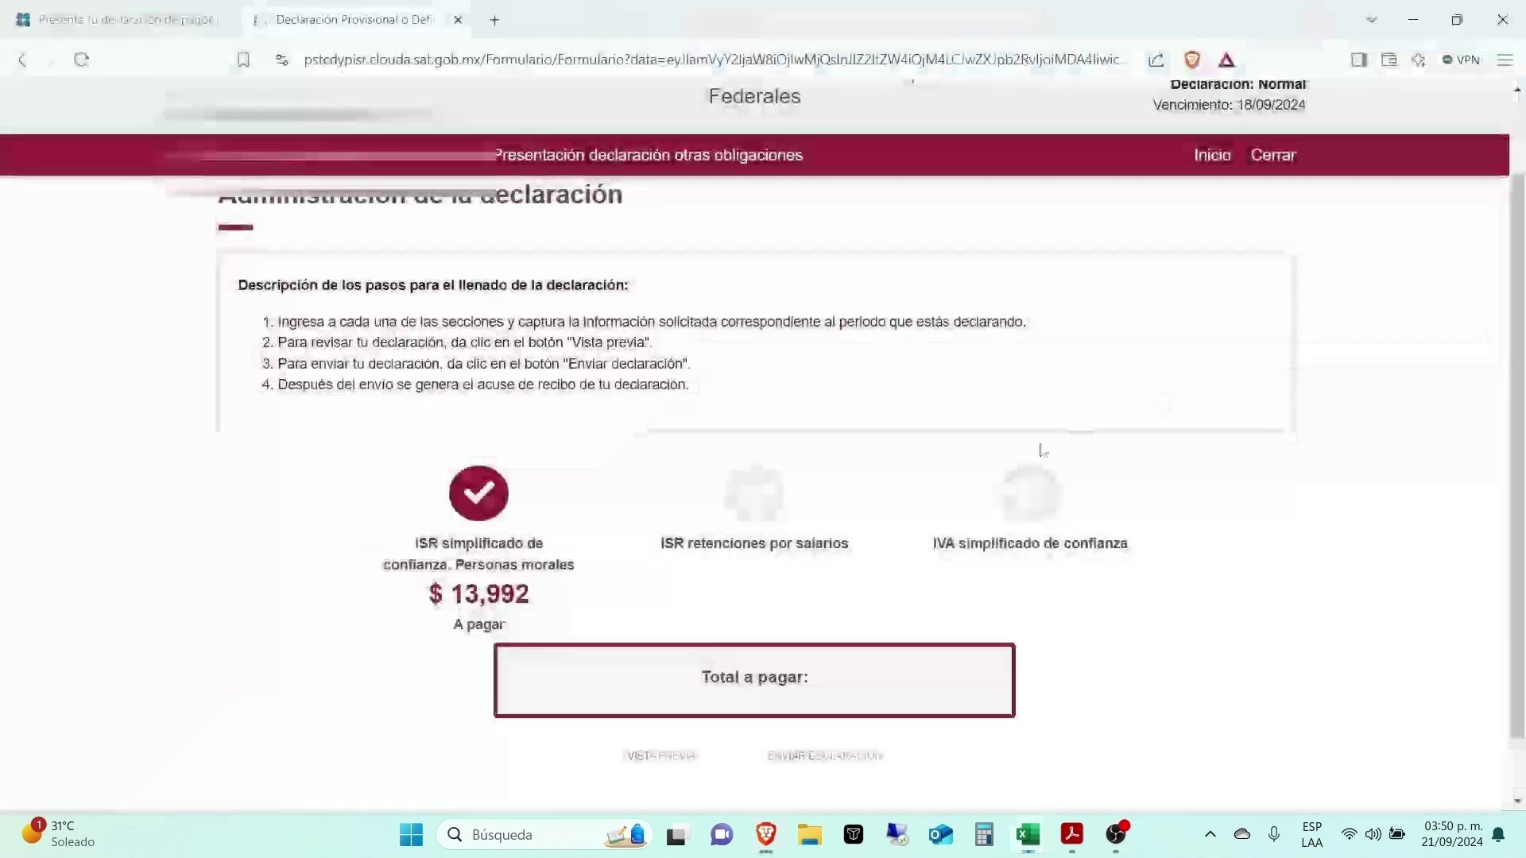
pyautogui.click(1031, 494)
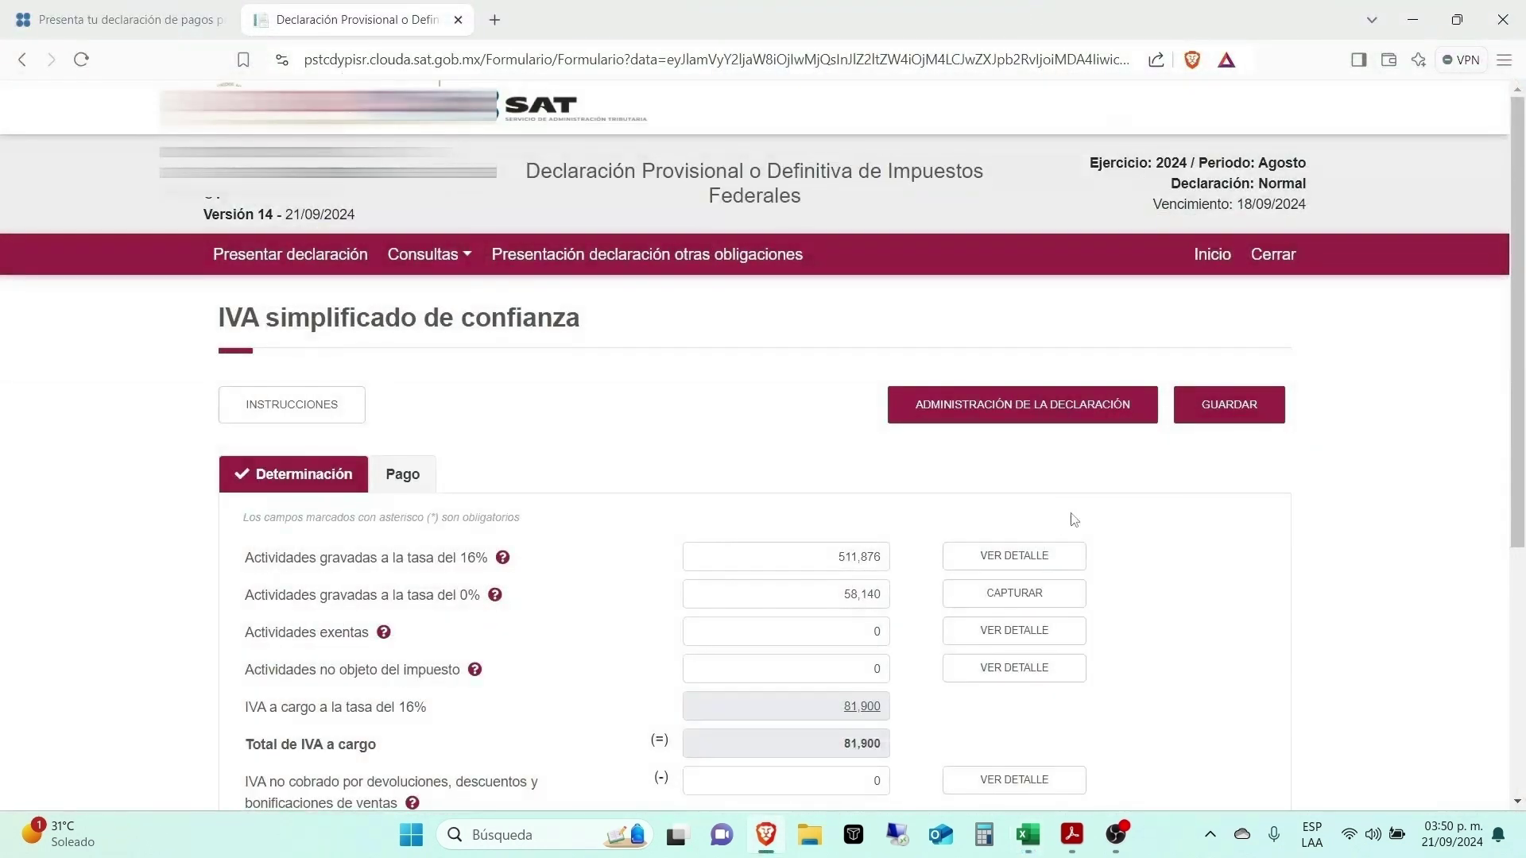
# Step: Compare the SAT's Actividades gravadas a la tasa del 16% with August's amount in the working paper
pyautogui.scroll(-4, 1066, 525)
pyautogui.click(819, 259)
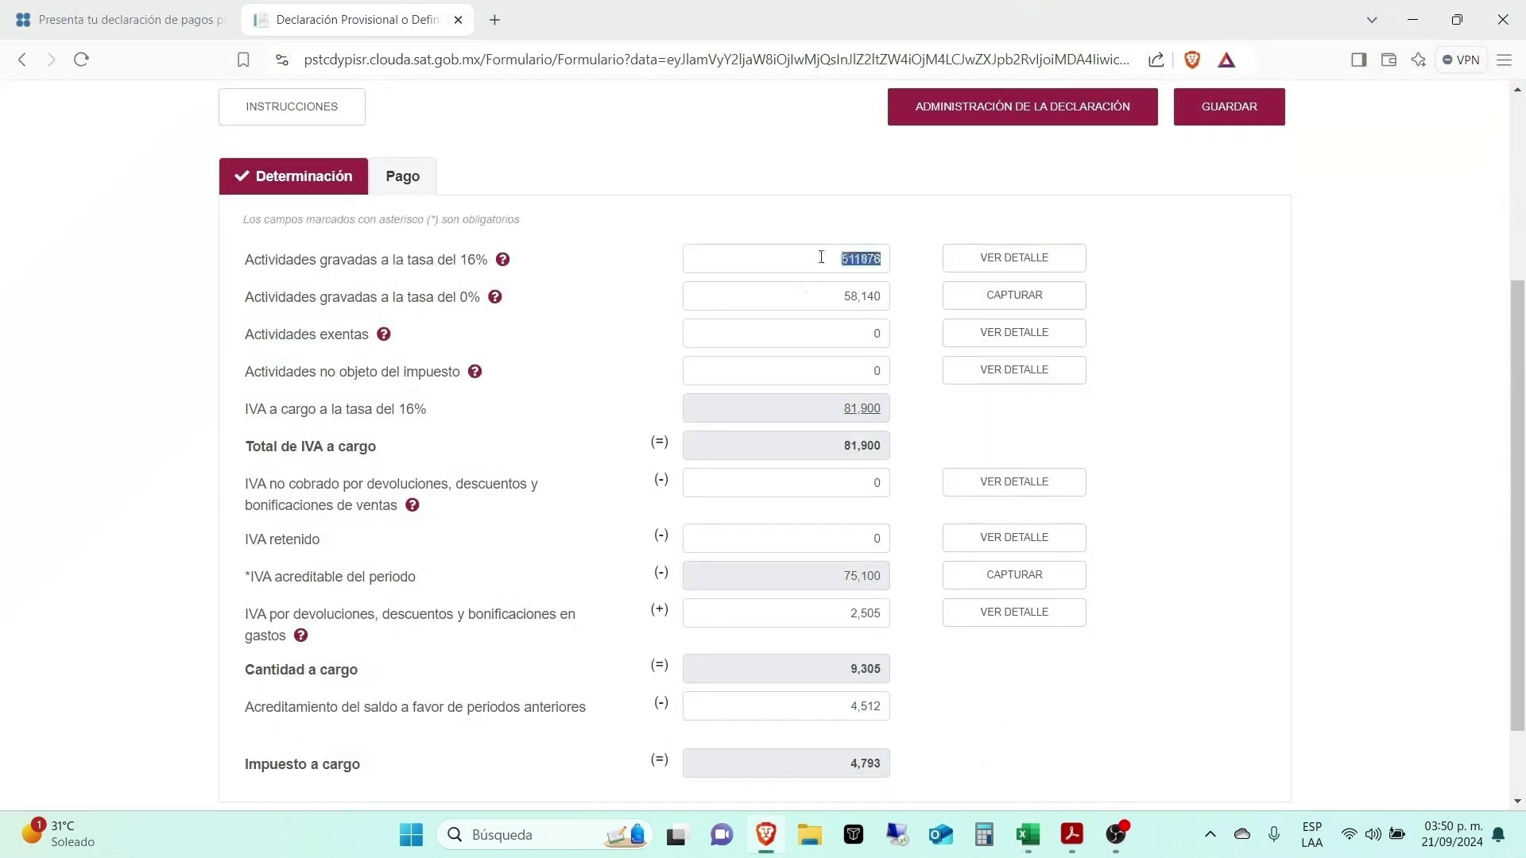
pyautogui.click(835, 264)
pyautogui.hotkey('alt', 'Tab')
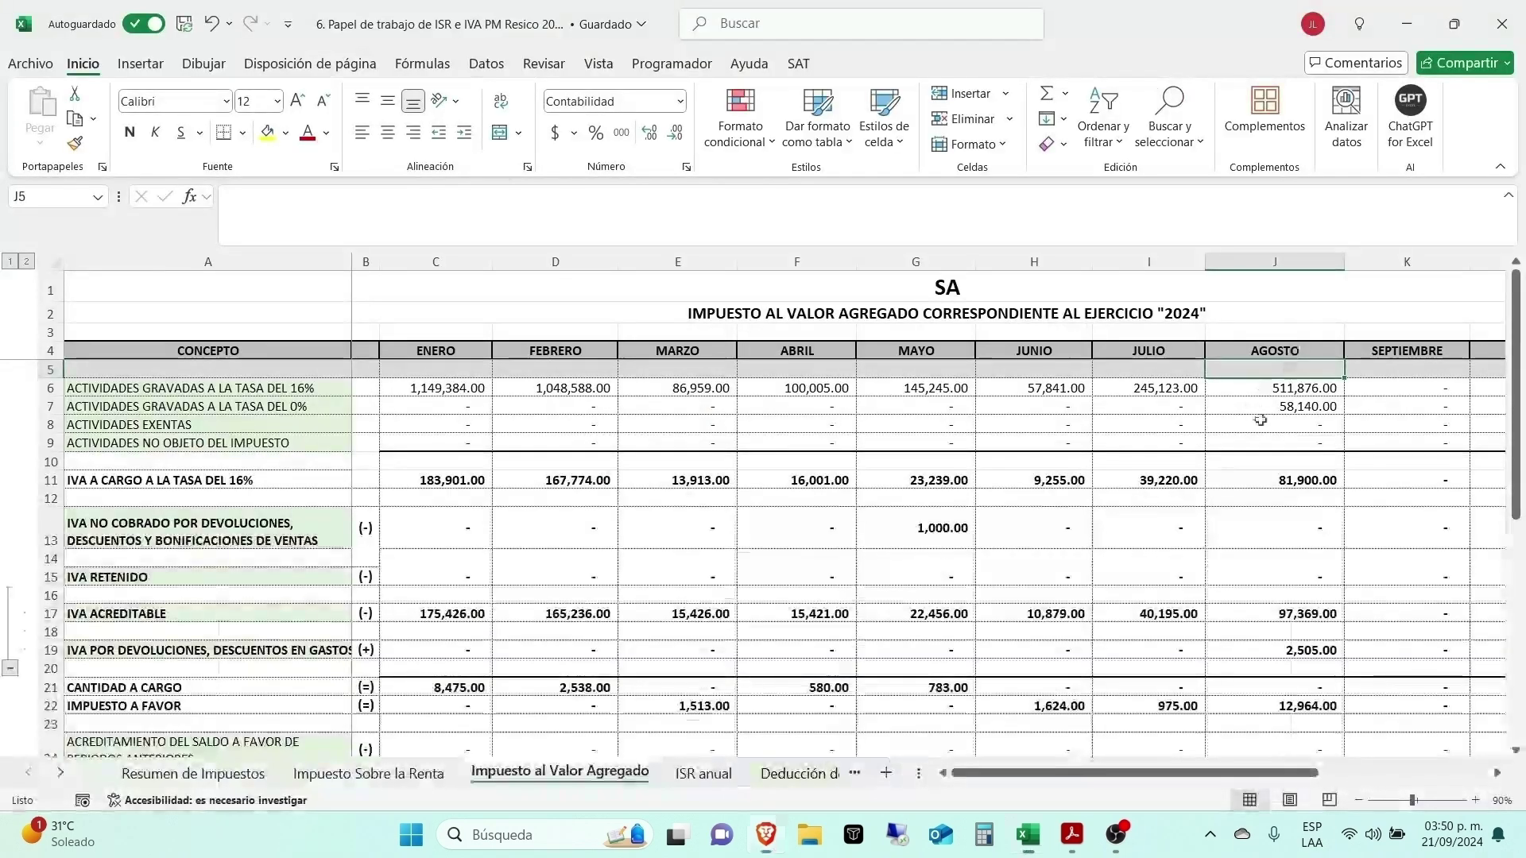
pyautogui.click(1262, 389)
pyautogui.hotkey('alt', 'Tab')
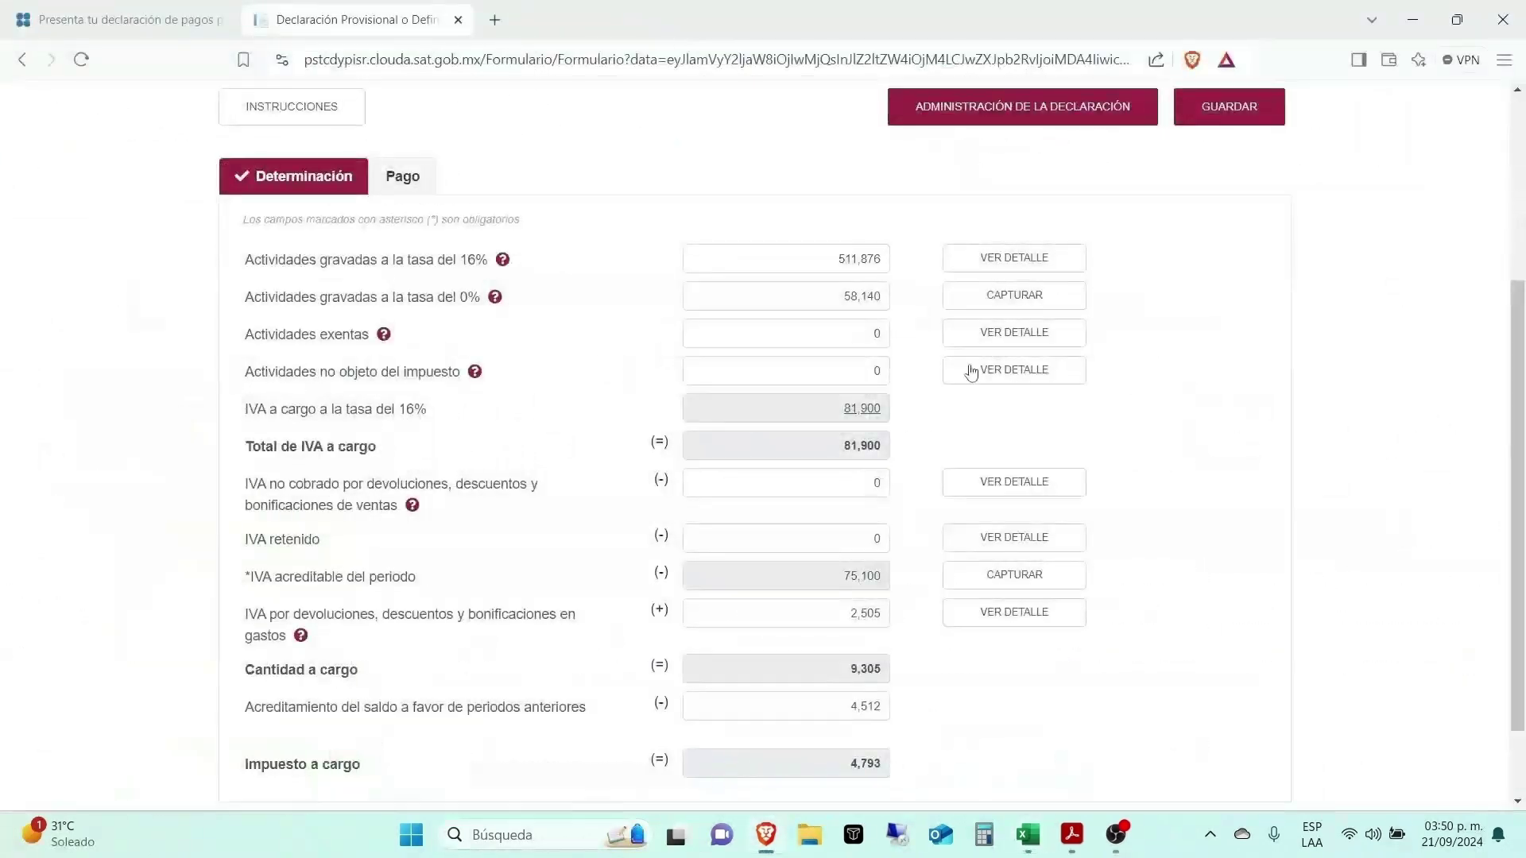
# Step: View the detail of IVA a cargo a la tasa del 16% and compare it with August in the working paper
pyautogui.scroll(-1, 807, 382)
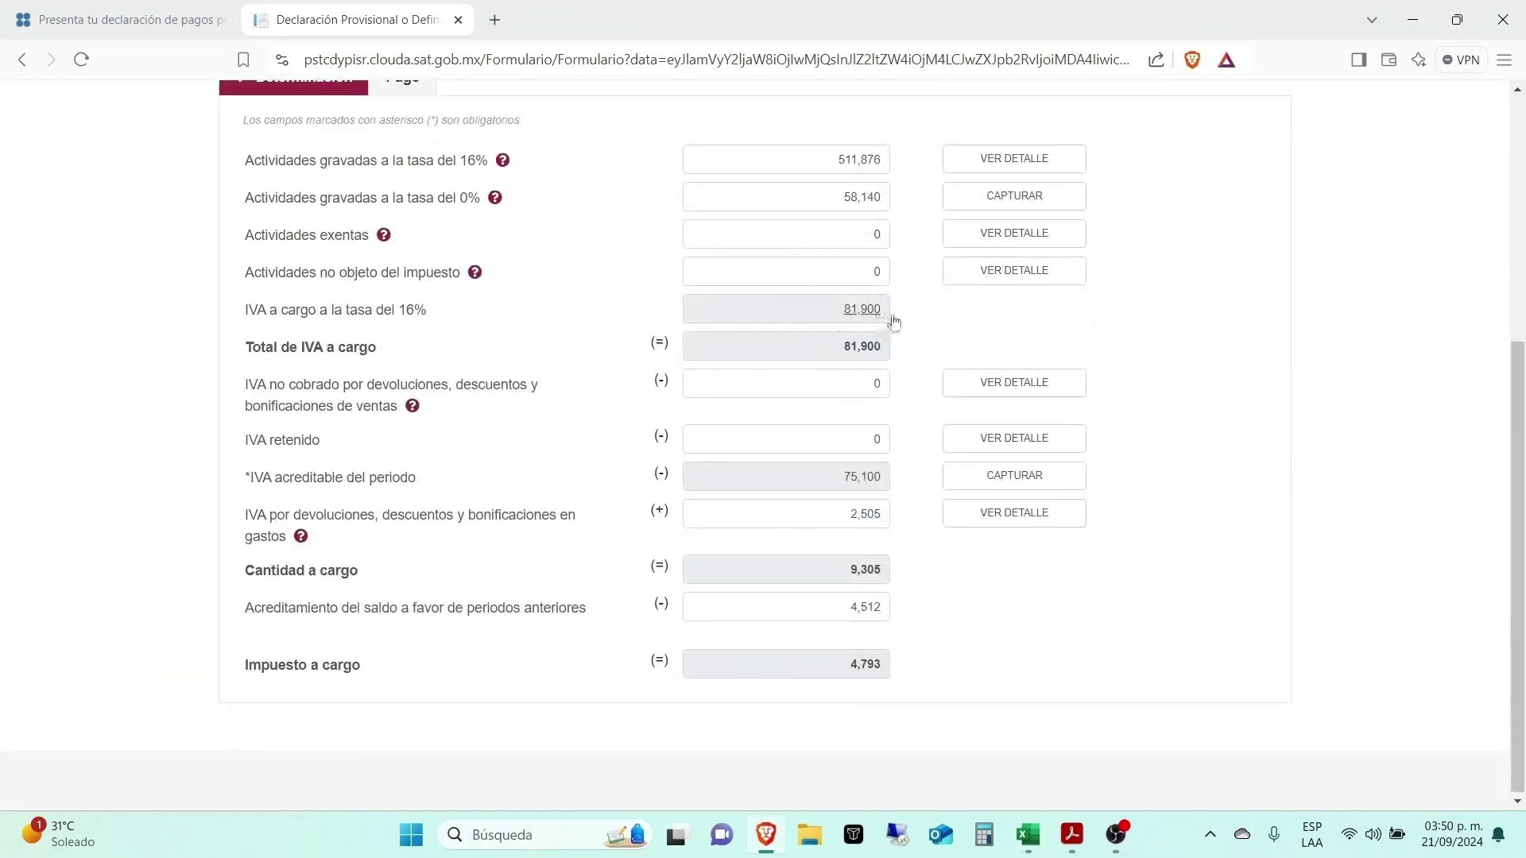
pyautogui.click(874, 318)
pyautogui.click(1364, 130)
pyautogui.hotkey('alt', 'Tab')
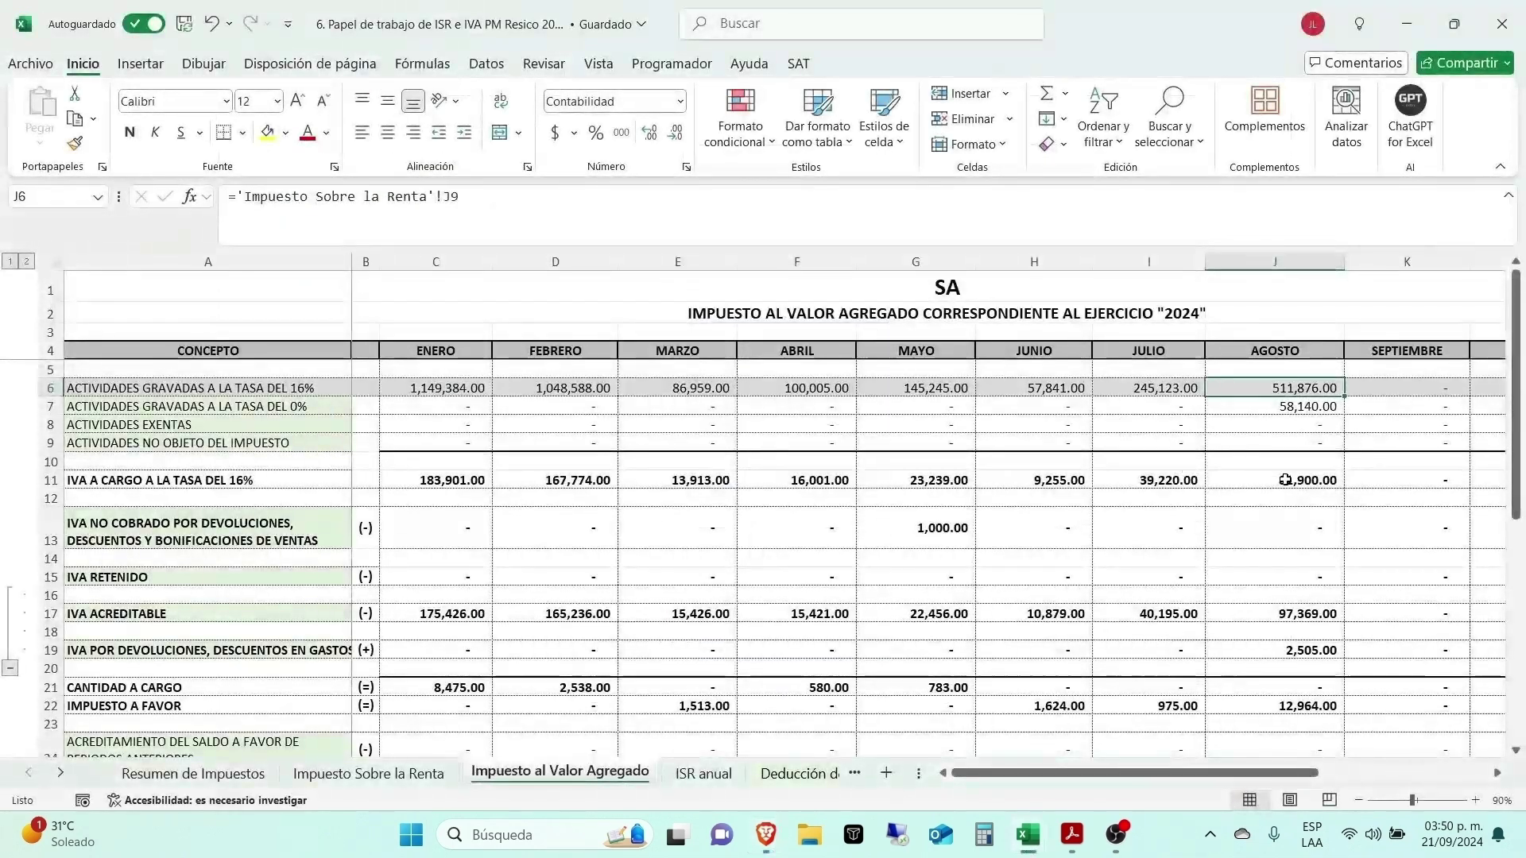
pyautogui.click(1280, 478)
pyautogui.hotkey('alt', 'Tab')
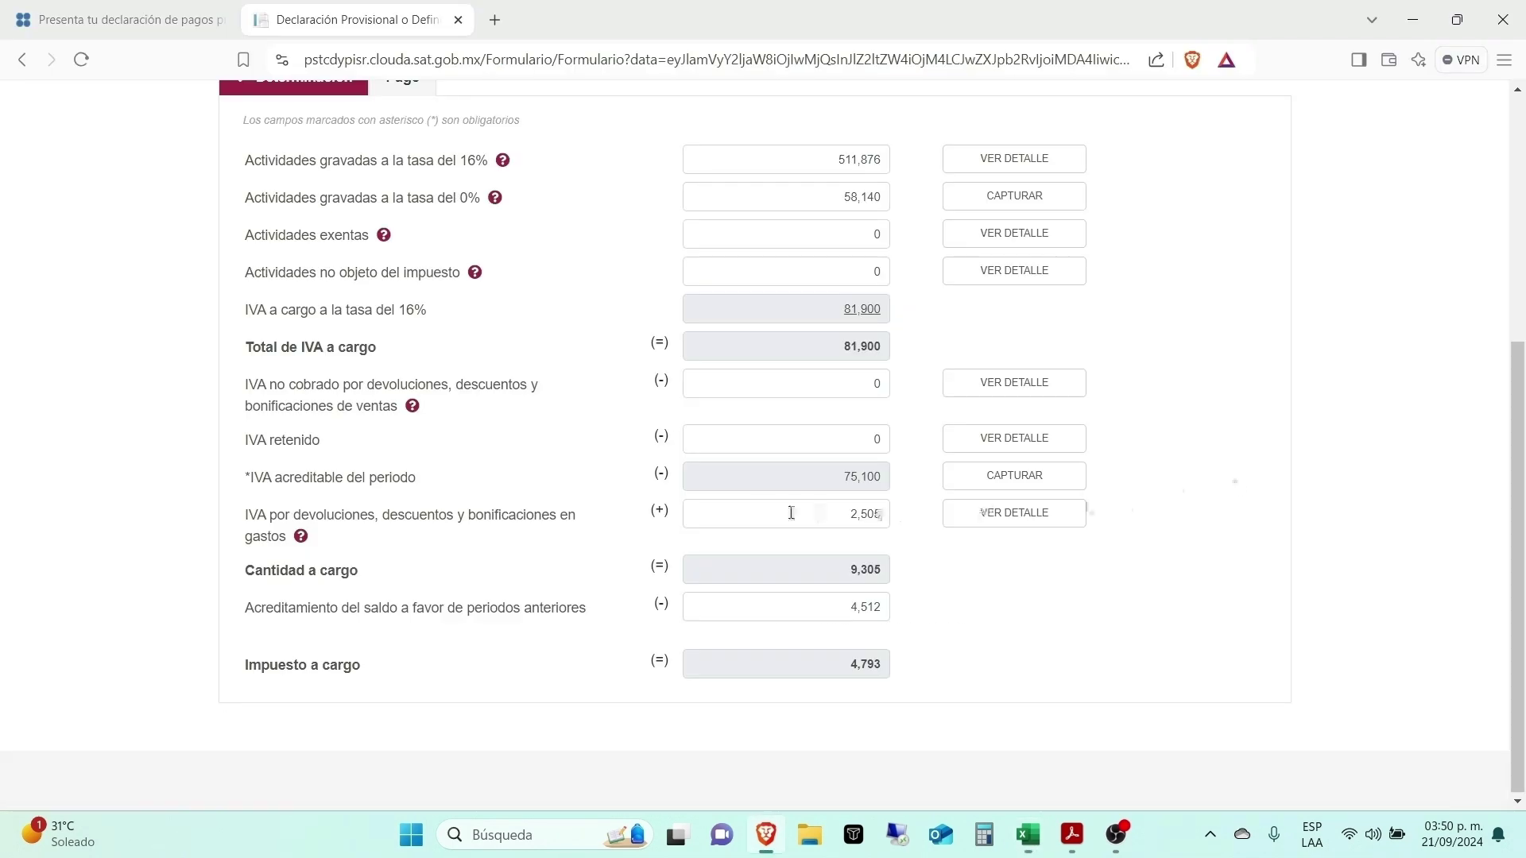
# Step: Compare August's IVA ACREDITABLE in the working paper with the SAT form's IVA acreditable del periodo breakdown
pyautogui.hotkey('alt', 'Tab')
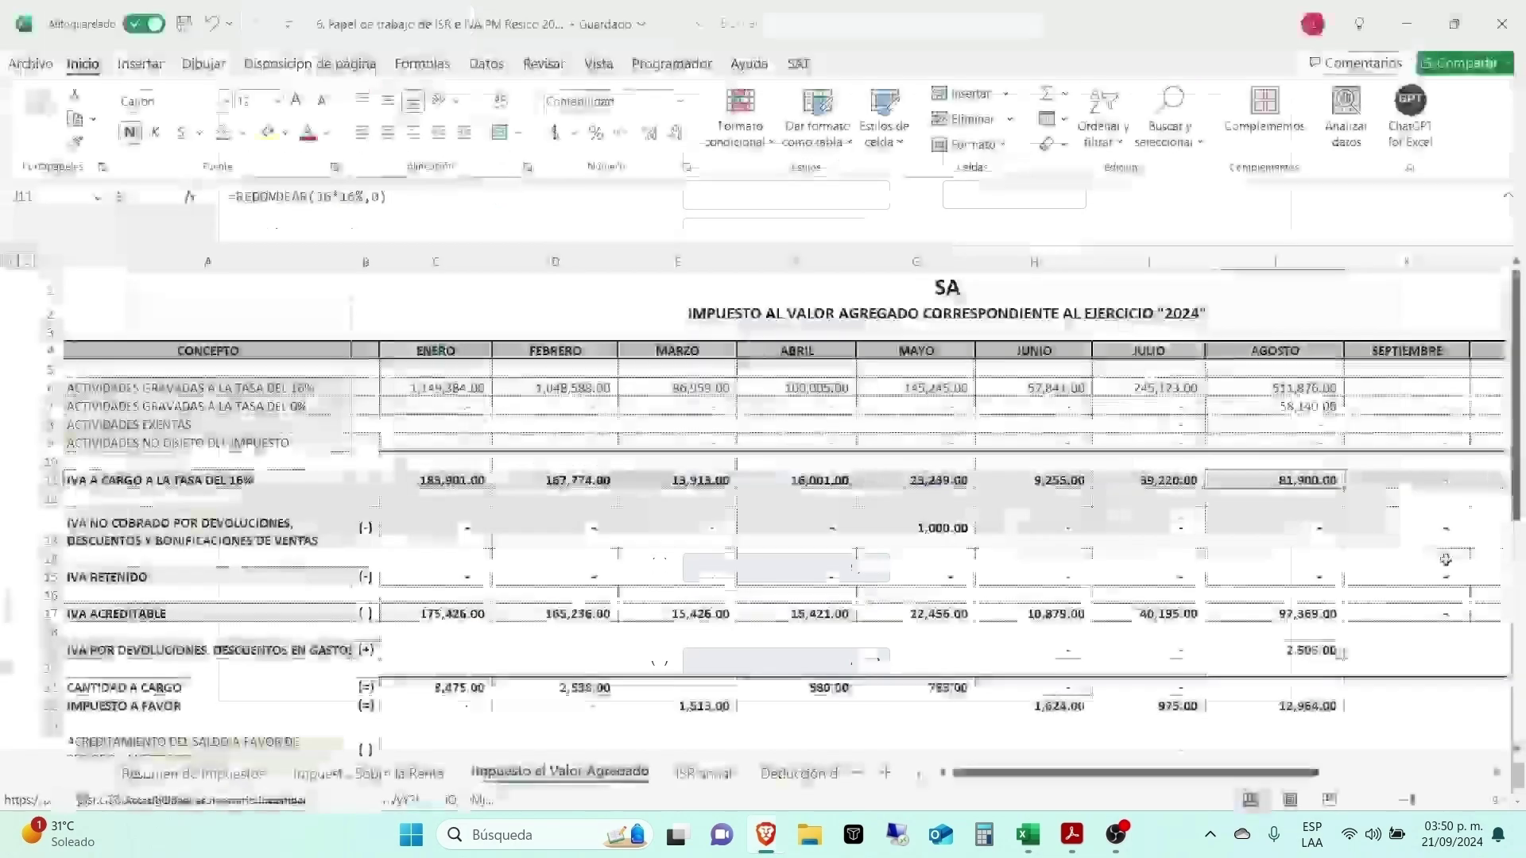
pyautogui.scroll(-2, 1312, 532)
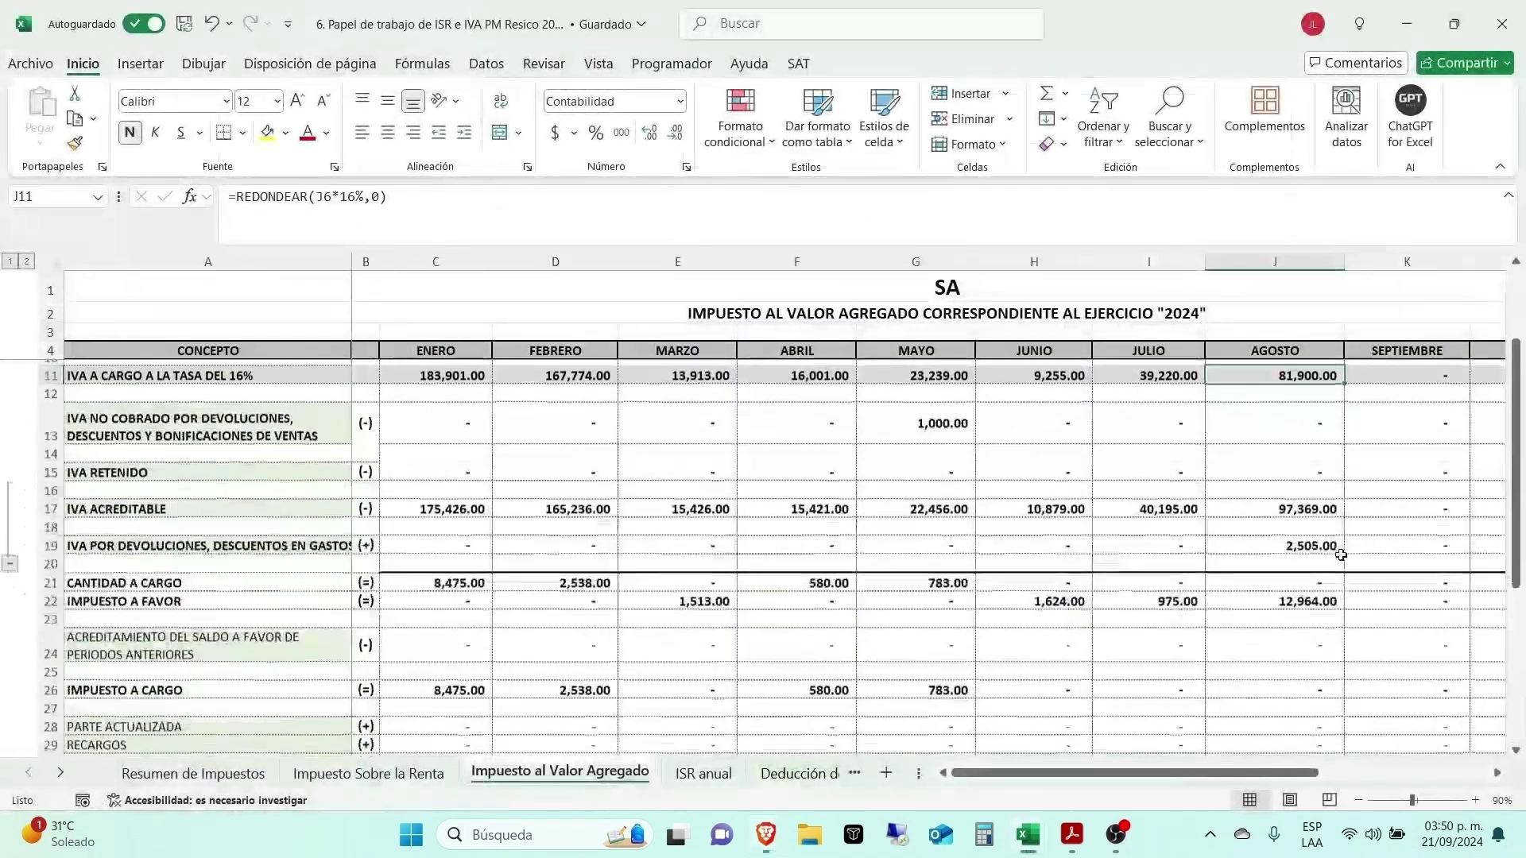
pyautogui.click(1283, 515)
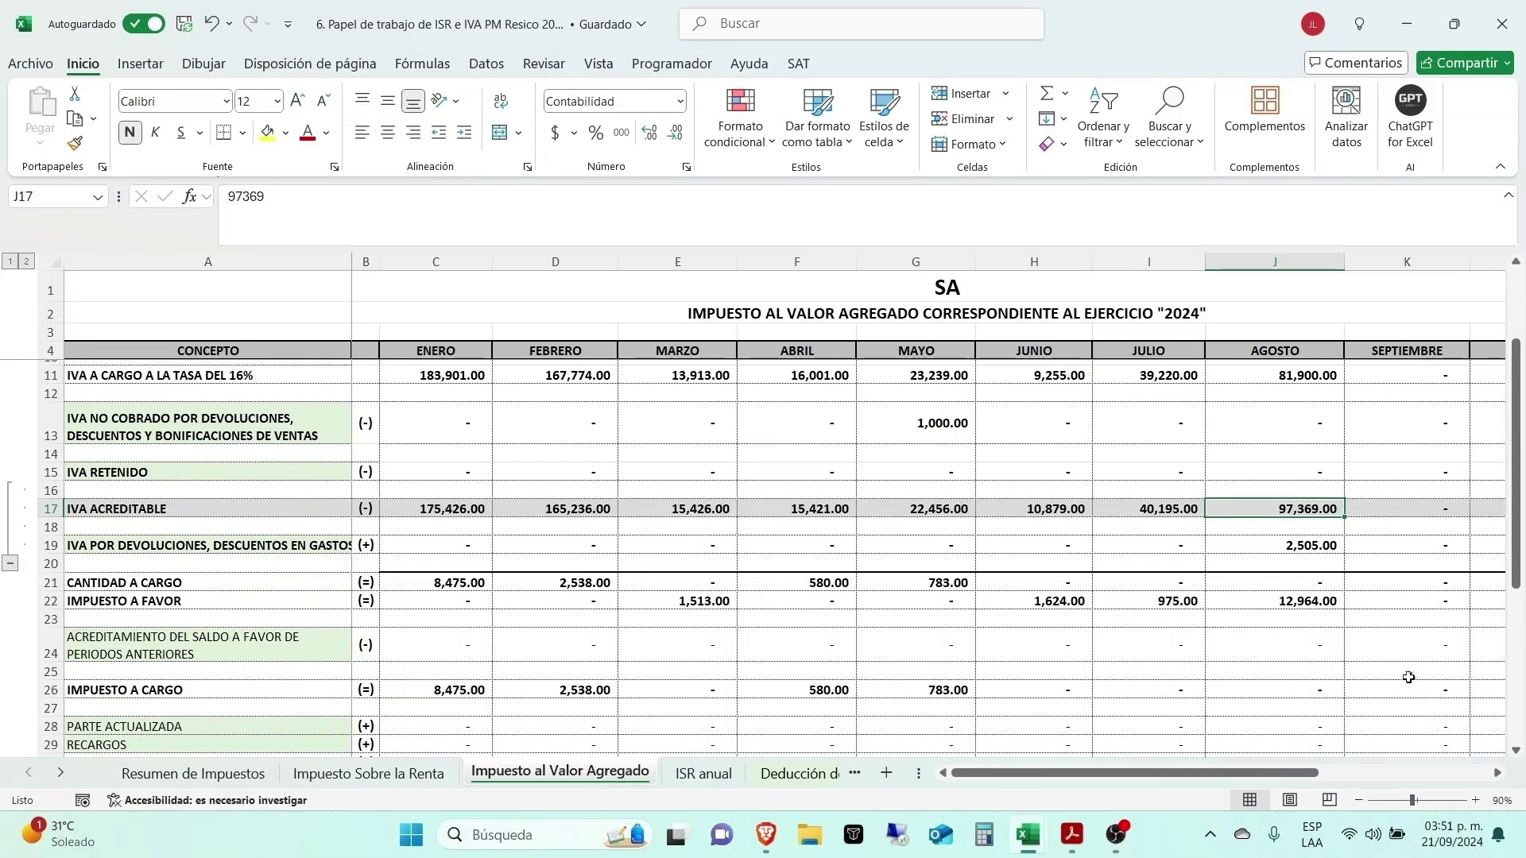
pyautogui.hotkey('alt', 'Tab')
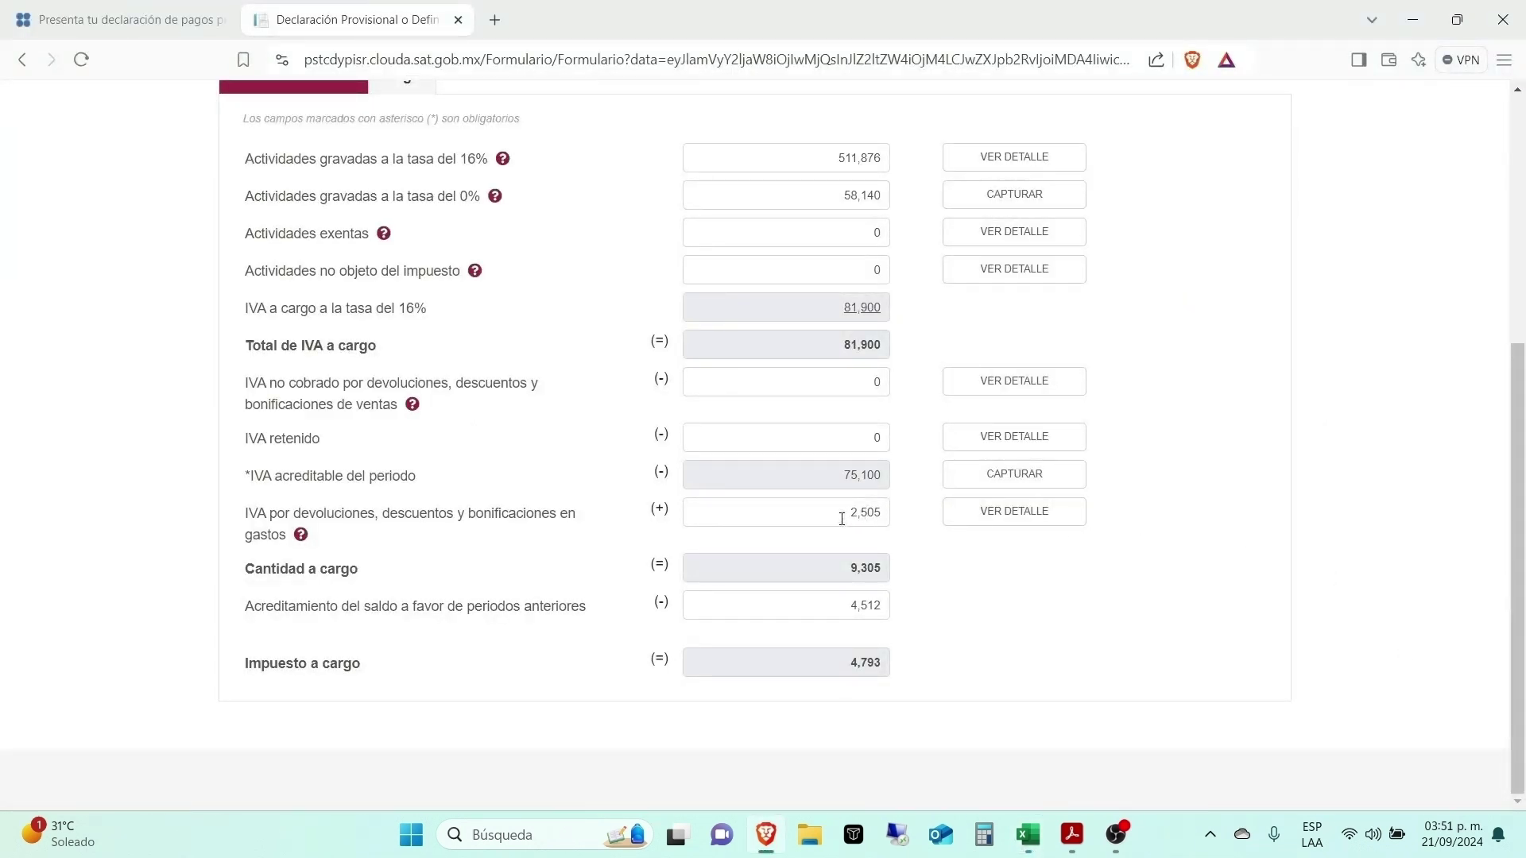
pyautogui.click(1002, 475)
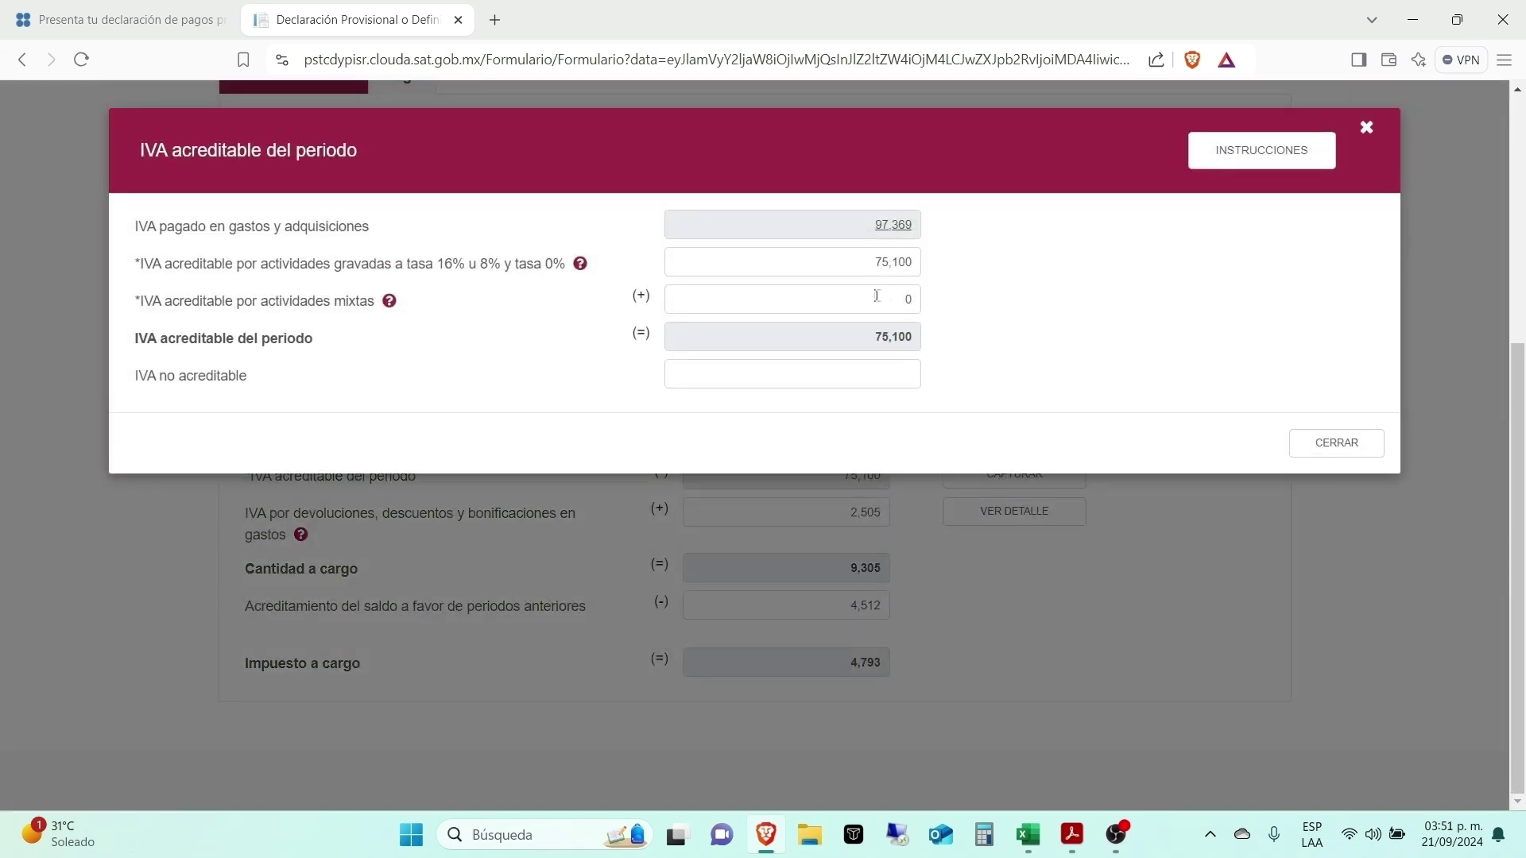
pyautogui.doubleClick(884, 268)
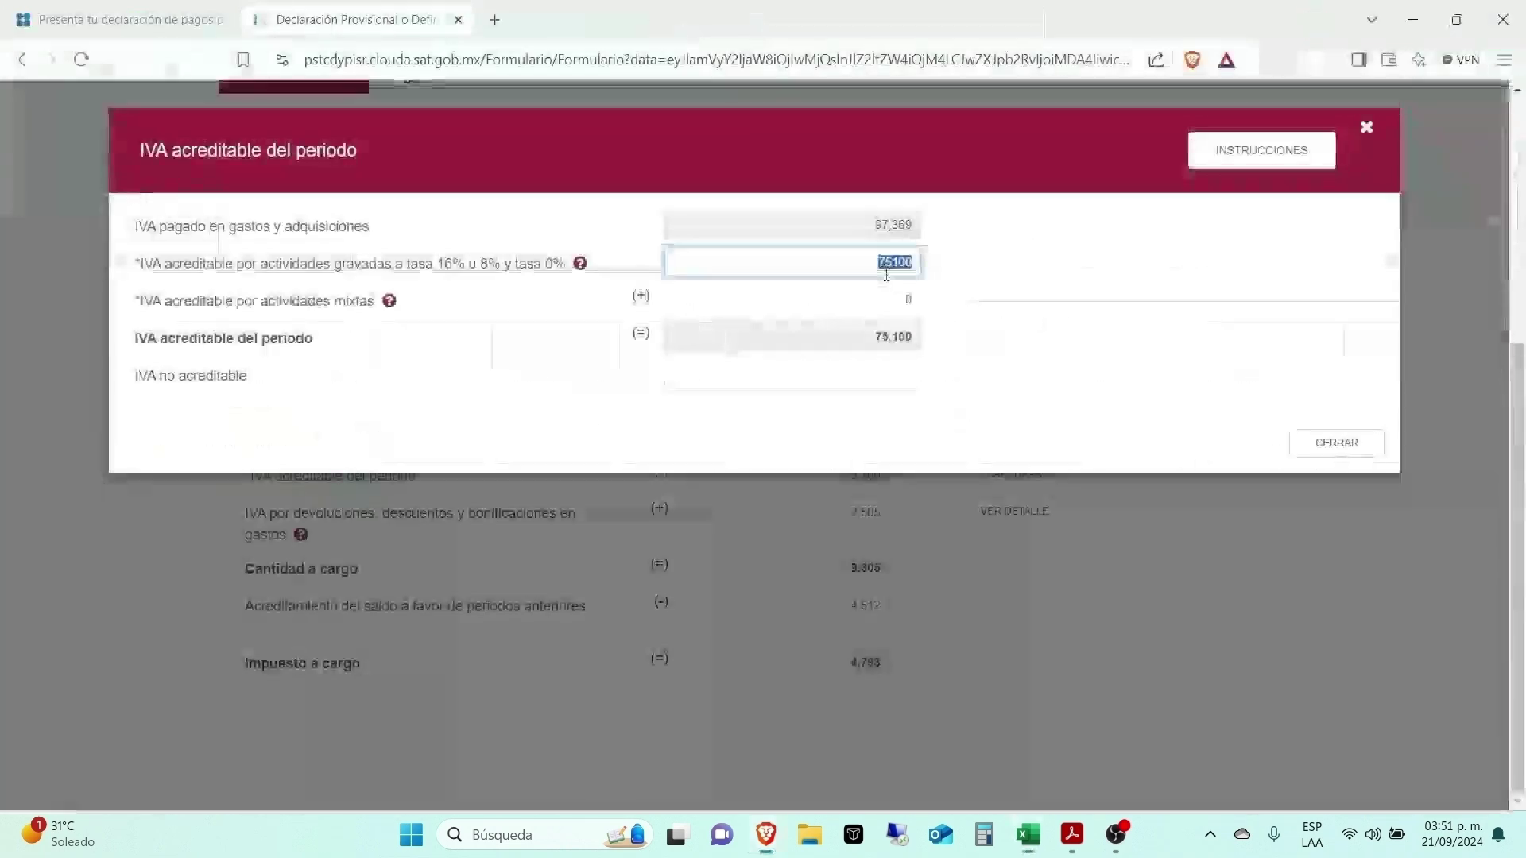
pyautogui.hotkey('alt', 'Tab')
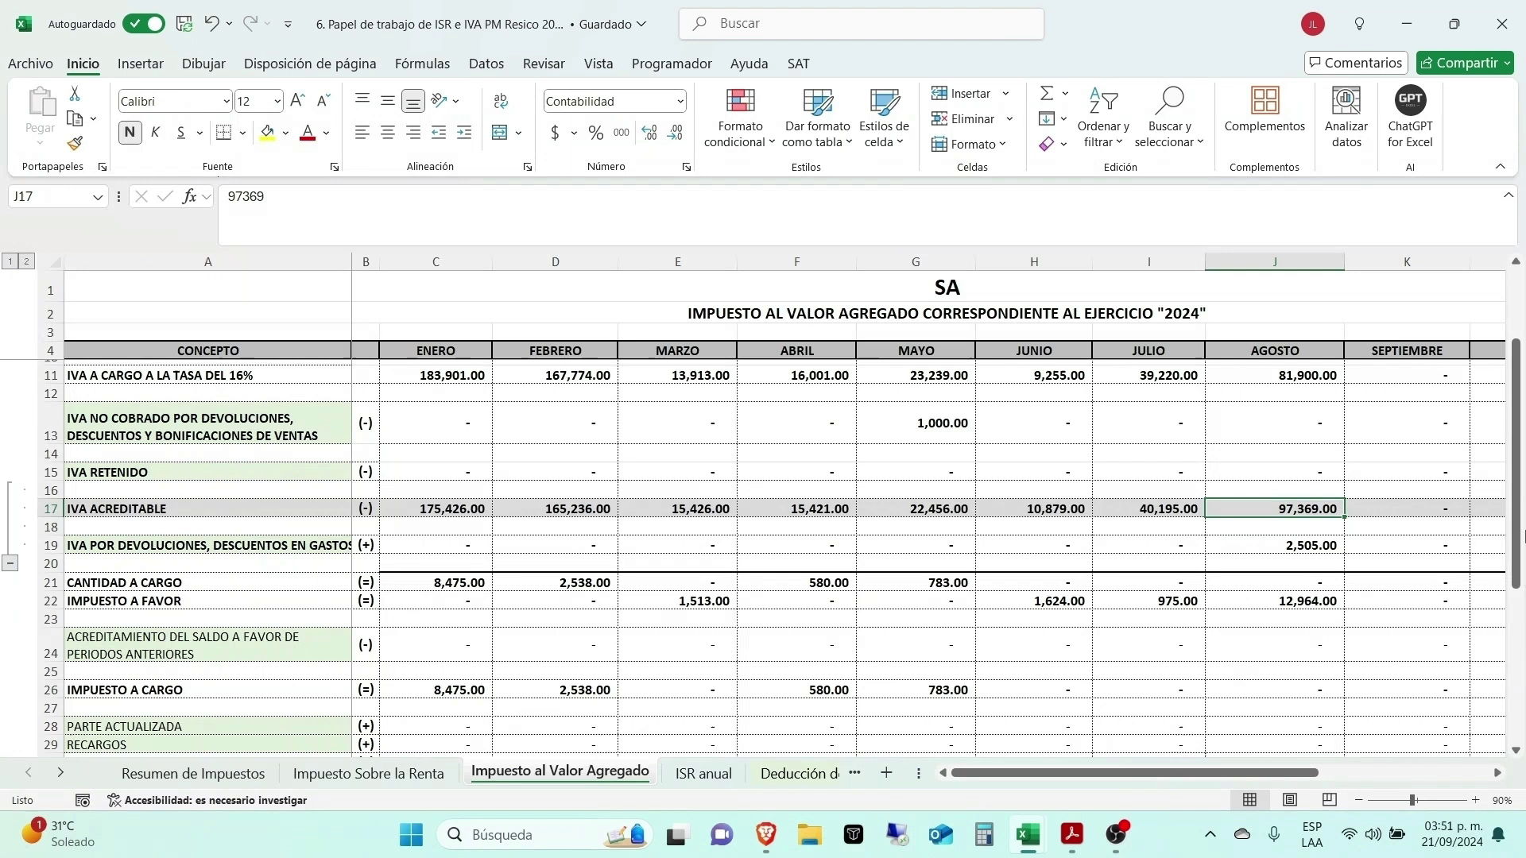
# Step: Enter 97,369 as IVA acreditable por actividades gravadas a tasa 16% u 8% y tasa 0% in the SAT declaration and close the breakdown
pyautogui.hotkey('alt', 'Tab')
pyautogui.write('97,369')
pyautogui.press('Tab')
pyautogui.press('Tab')
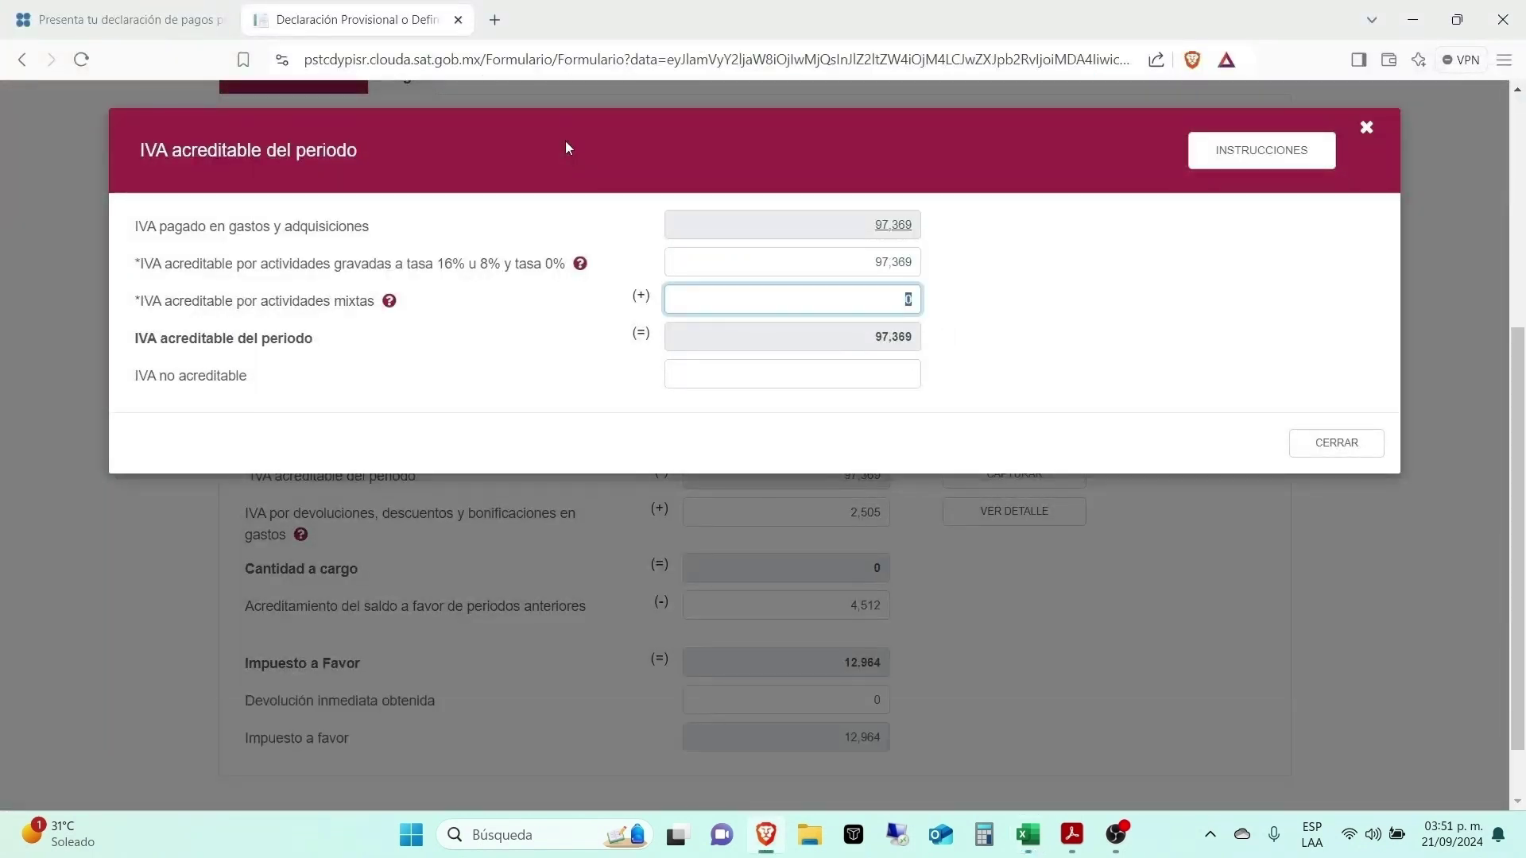
pyautogui.click(1344, 443)
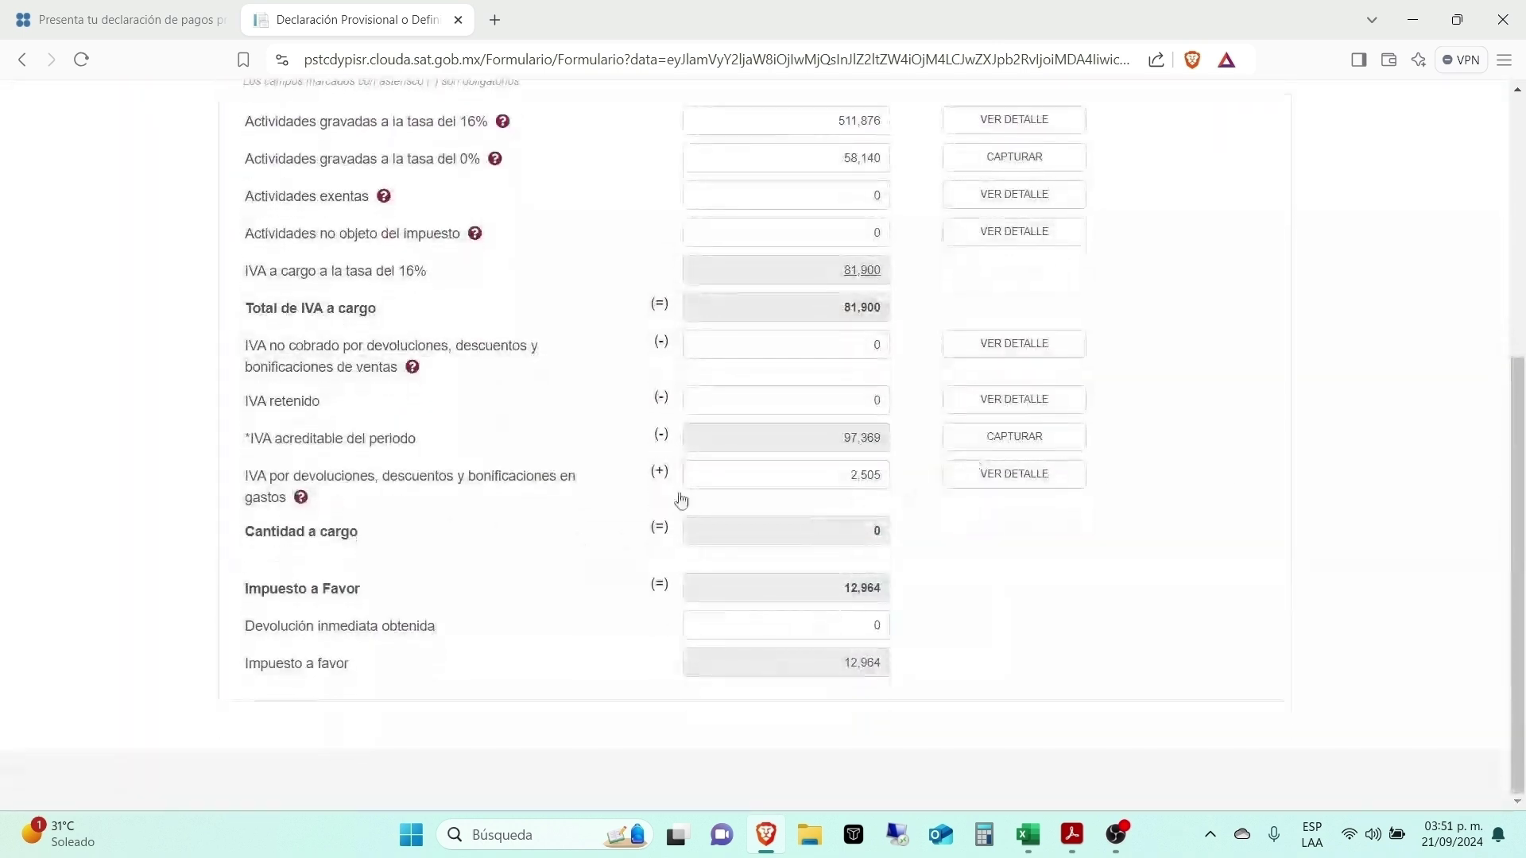
# Step: Compare the SAT form's Impuesto a Favor with August's IVA A FAVOR in the working paper
pyautogui.hotkey('alt', 'Tab')
pyautogui.hotkey('alt', 'Tab')
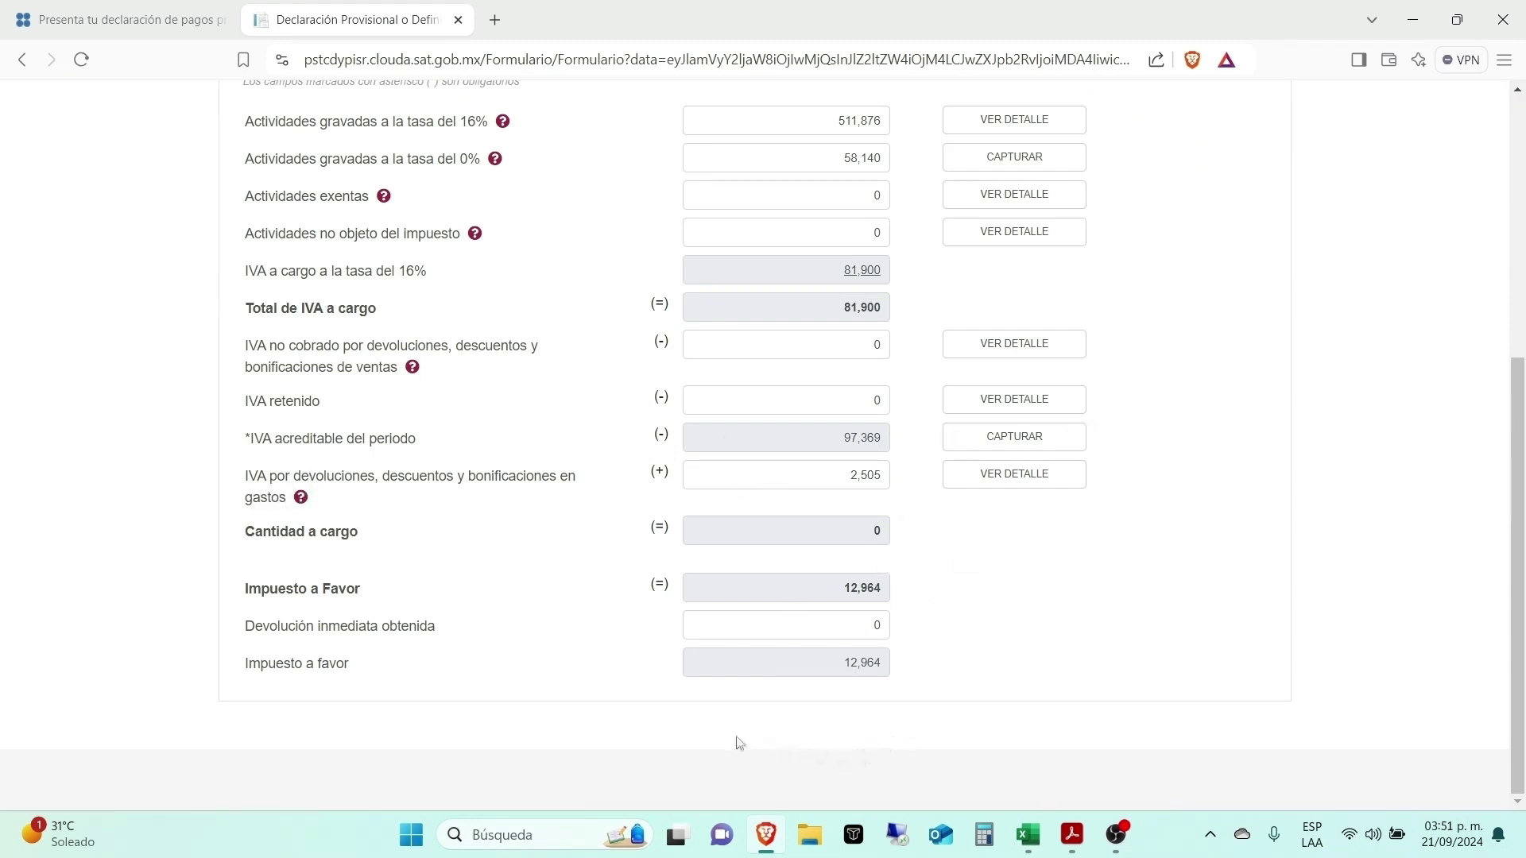
pyautogui.hotkey('alt', 'Tab')
pyautogui.scroll(-7, 1310, 614)
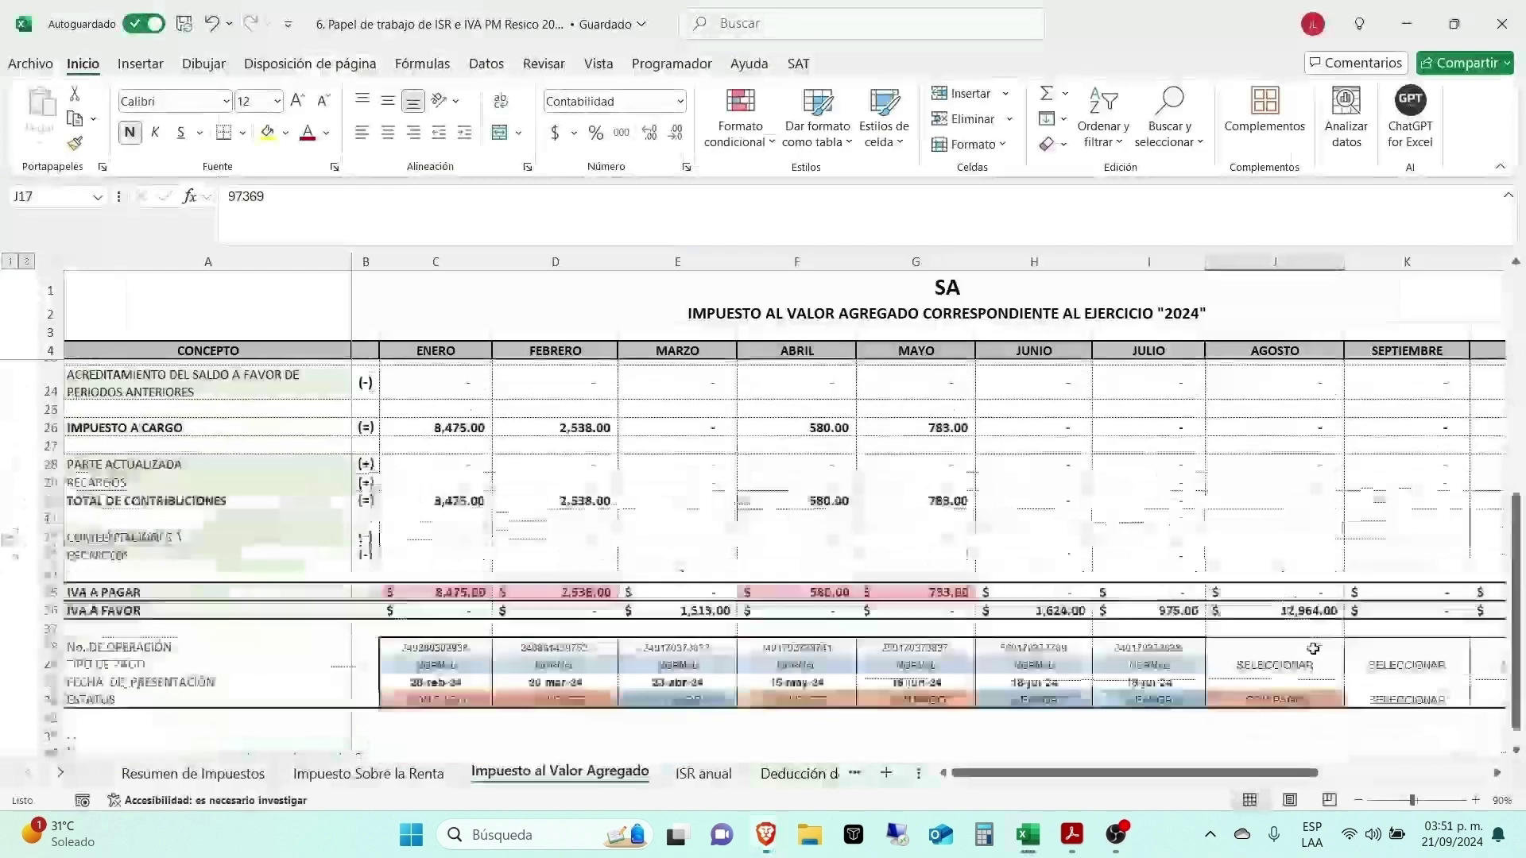
pyautogui.click(1275, 558)
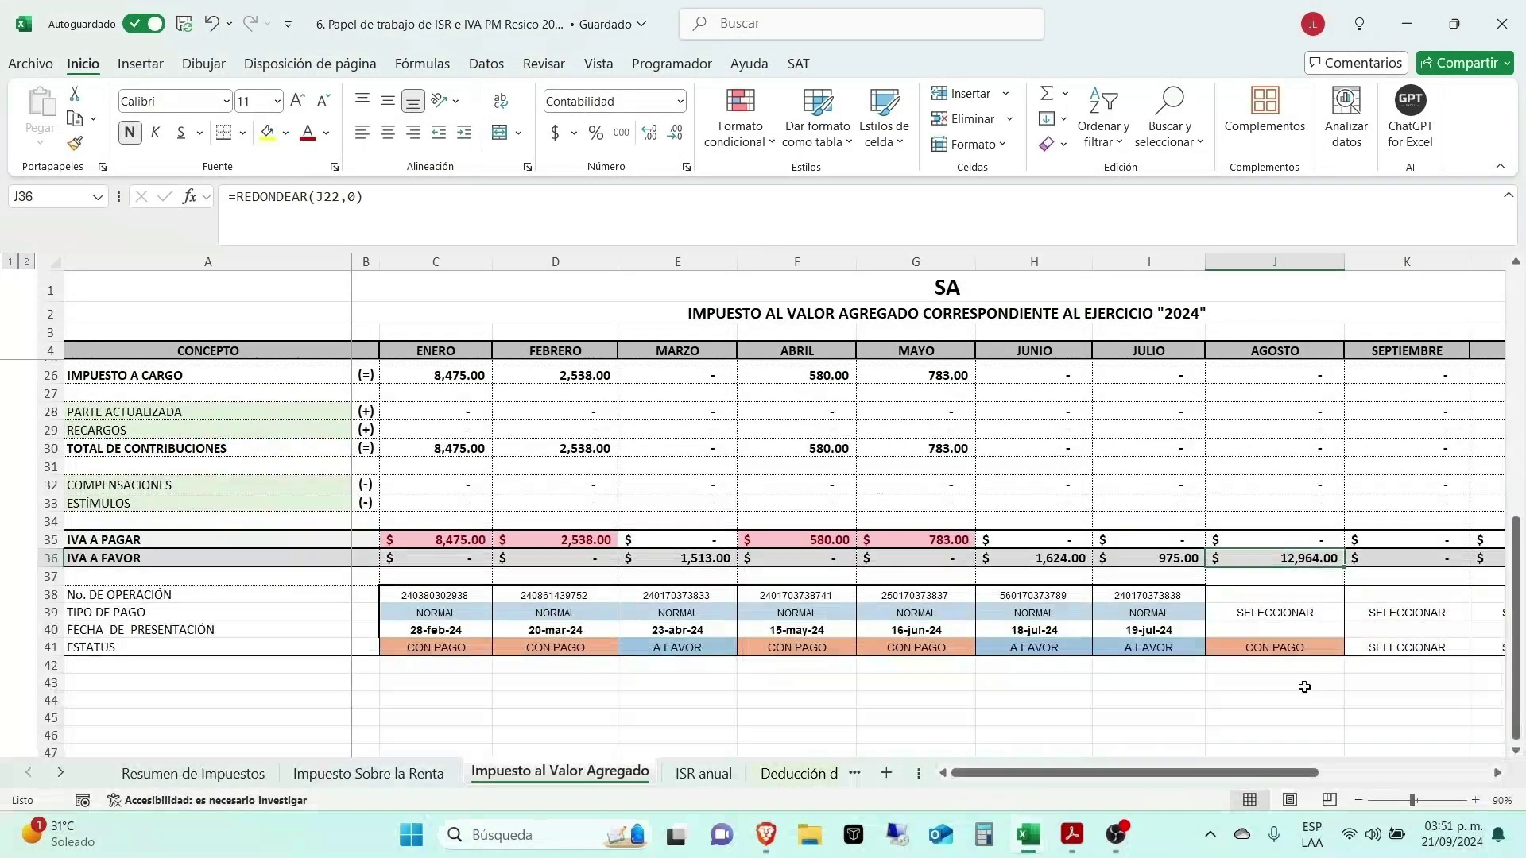
# Step: Set August's ESTATUS to A FAVOR and TIPO DE PAGO to NORMAL in the working paper's IVA sheet
pyautogui.click(1343, 647)
pyautogui.click(1353, 648)
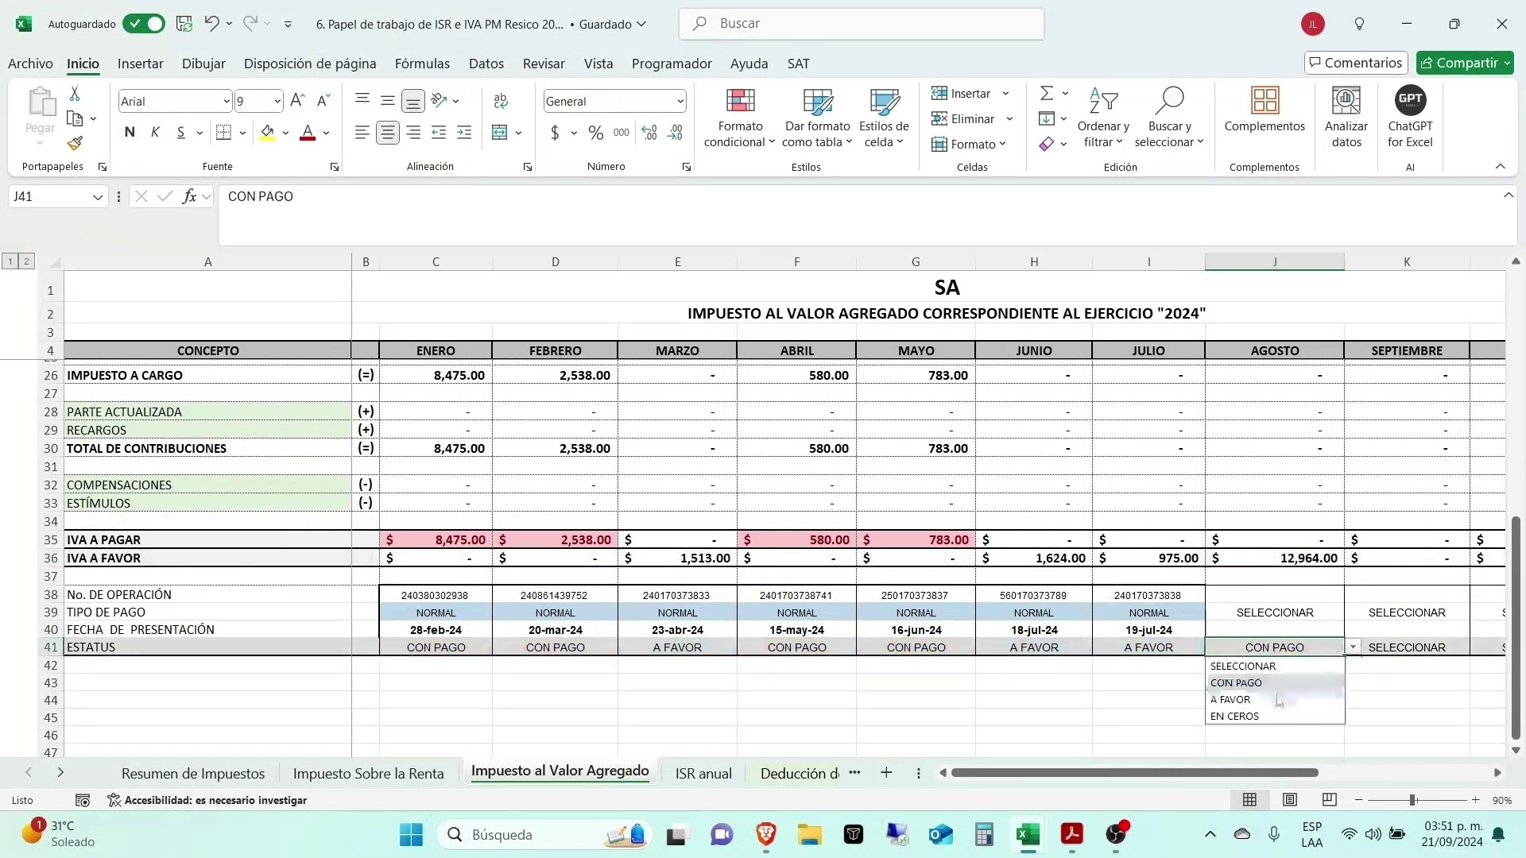
pyautogui.click(1253, 701)
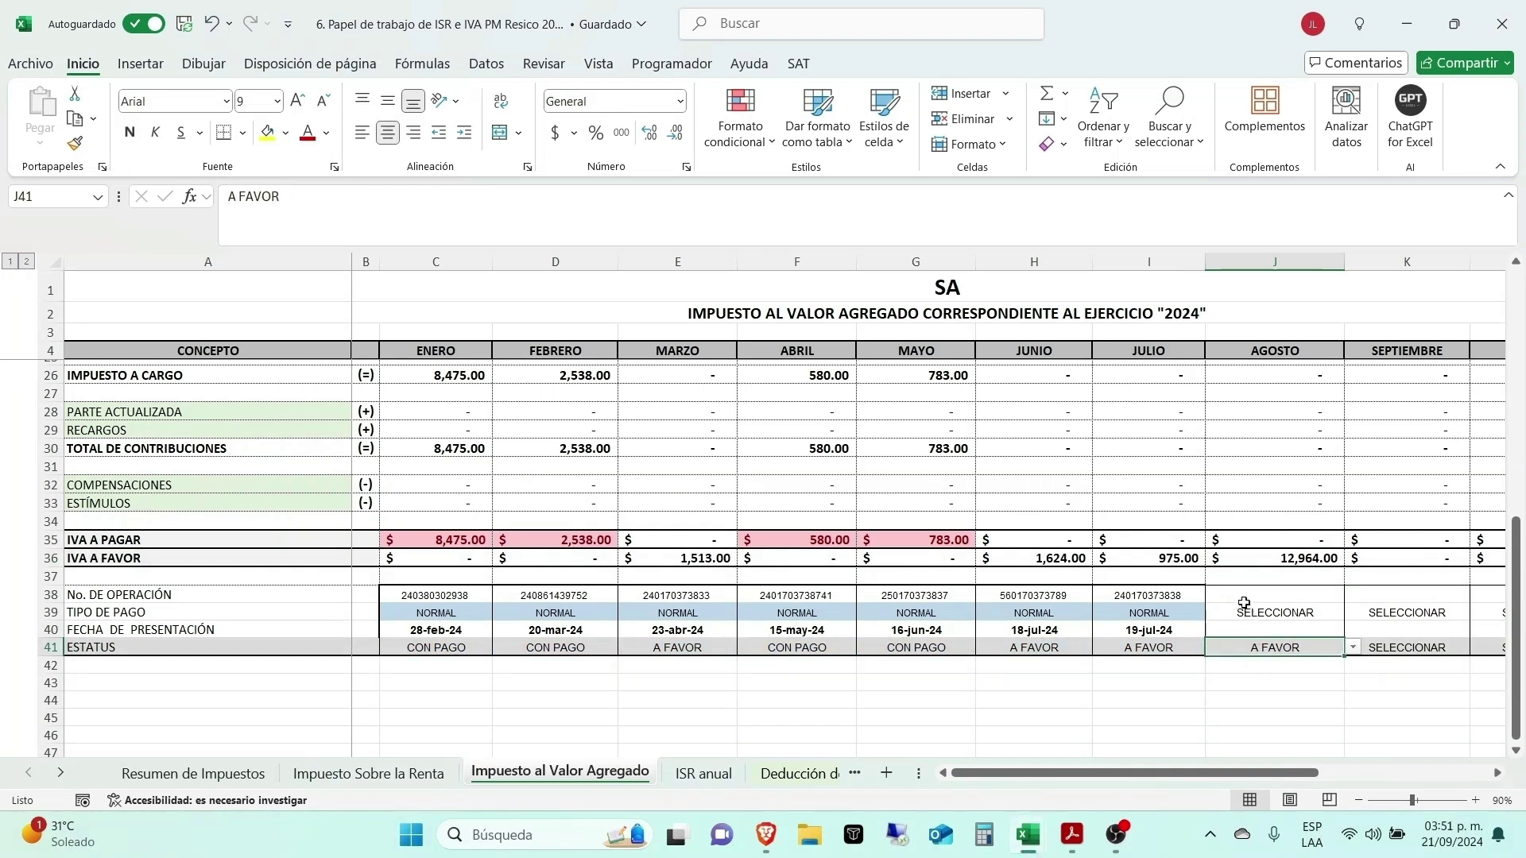
pyautogui.click(1252, 595)
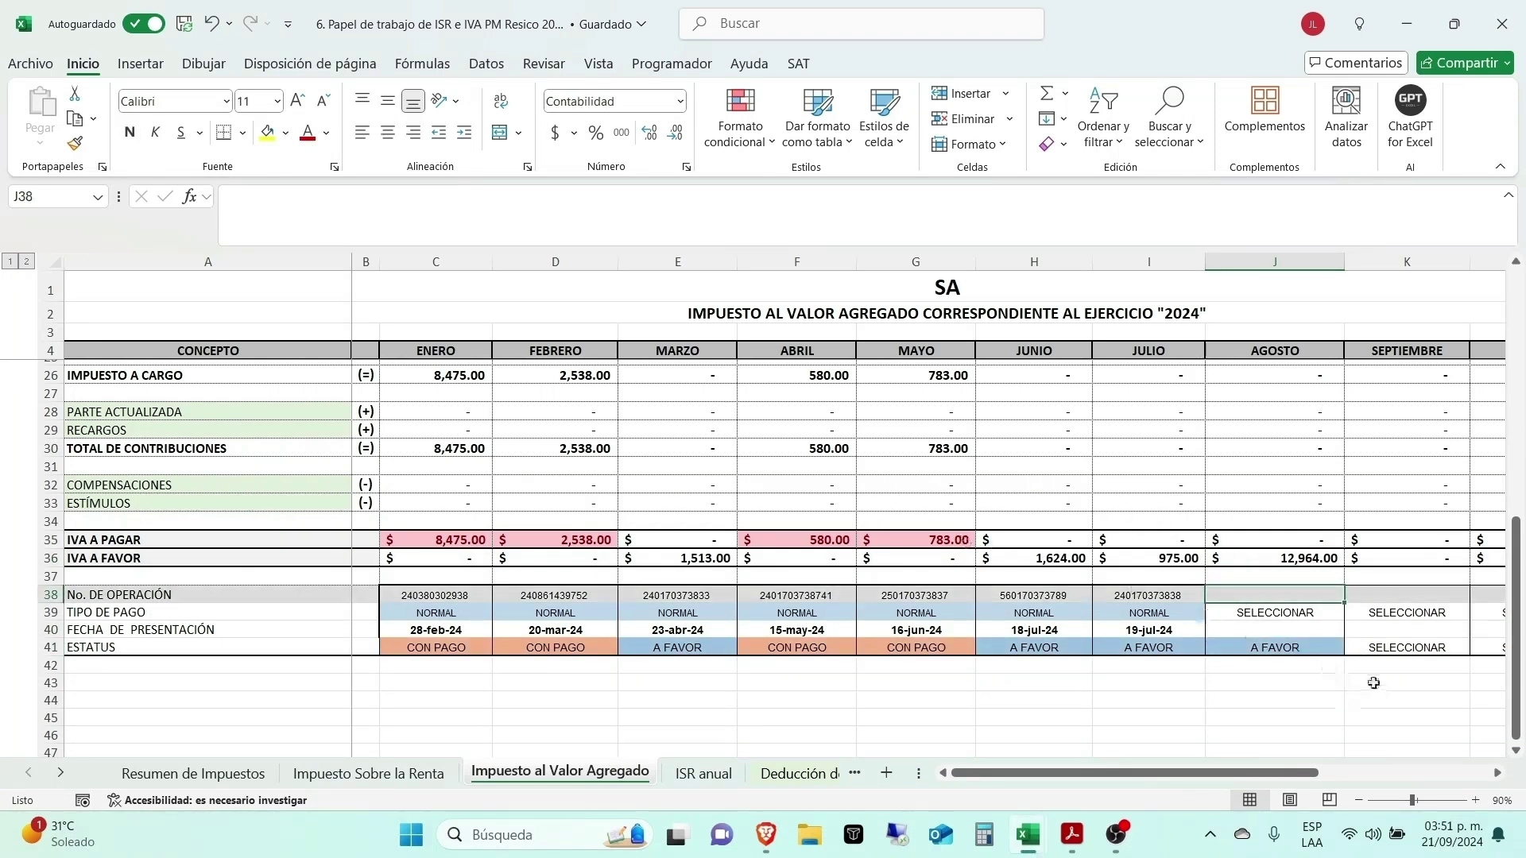
pyautogui.click(1258, 633)
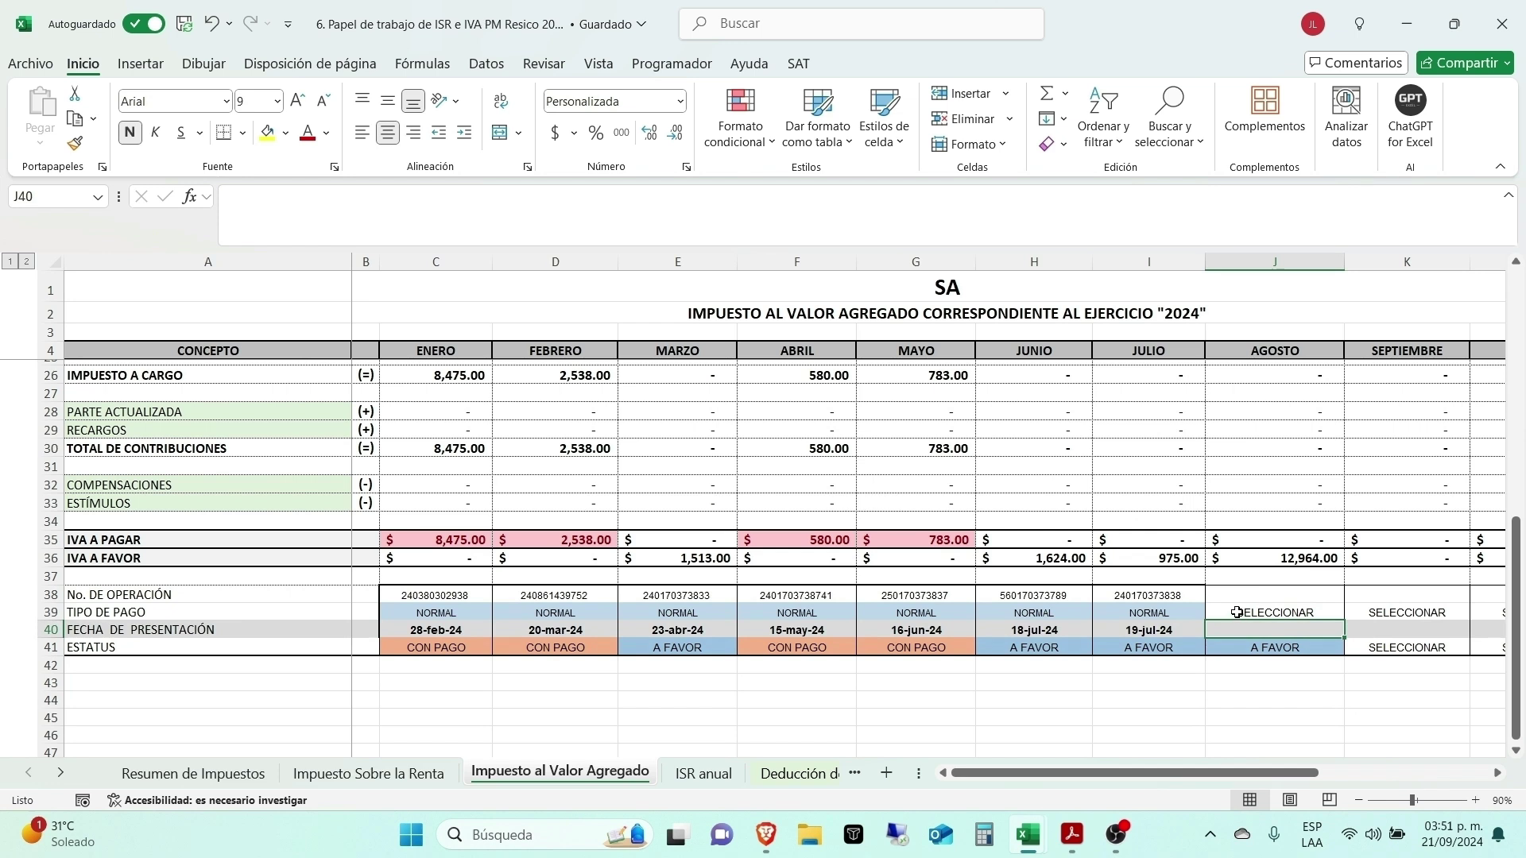
pyautogui.click(1238, 613)
pyautogui.click(1353, 612)
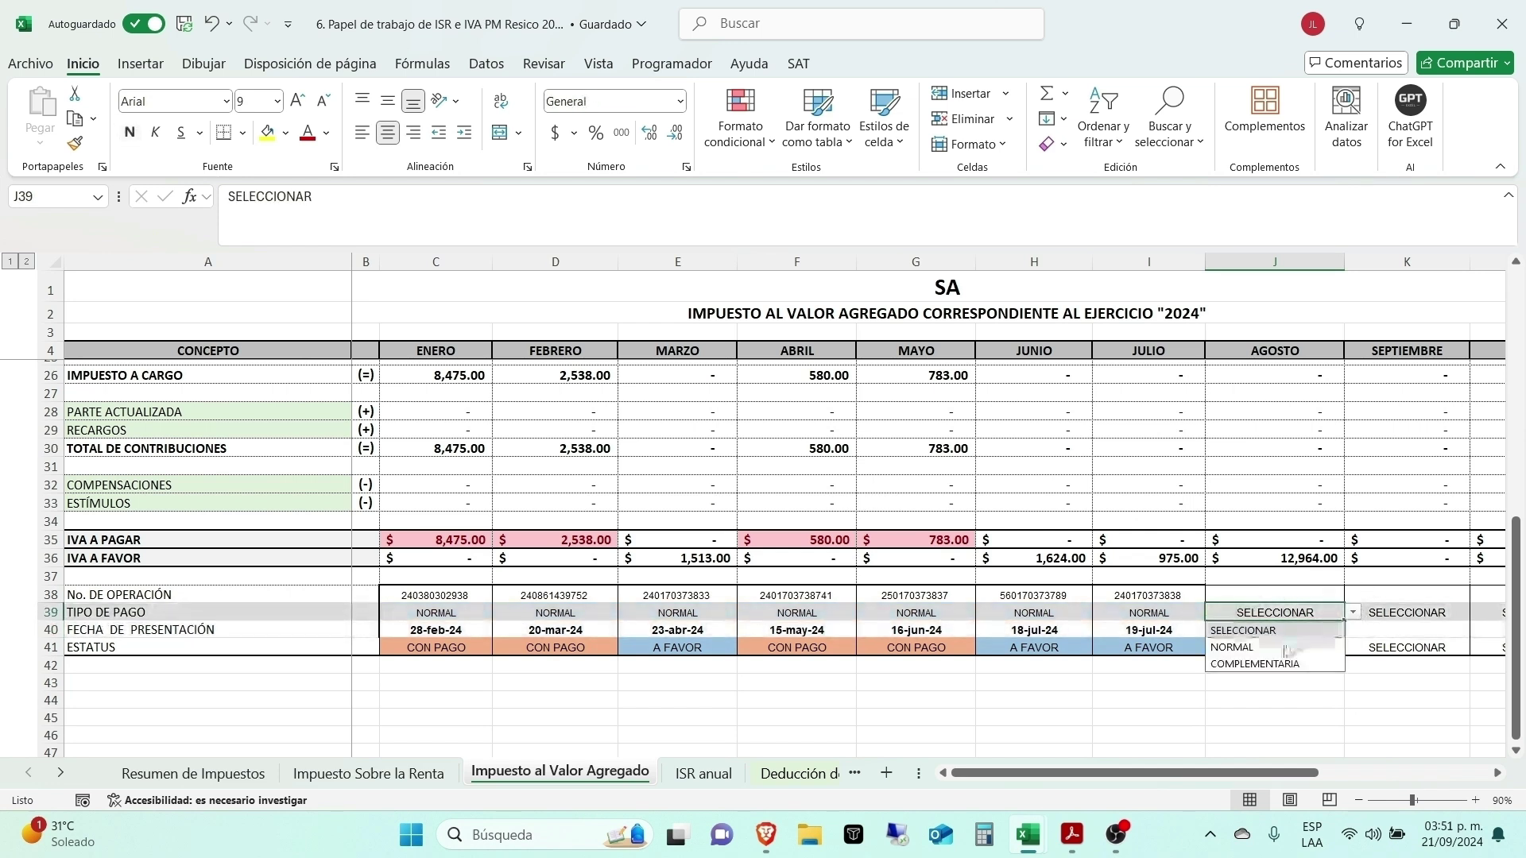
pyautogui.click(1279, 647)
pyautogui.click(1240, 630)
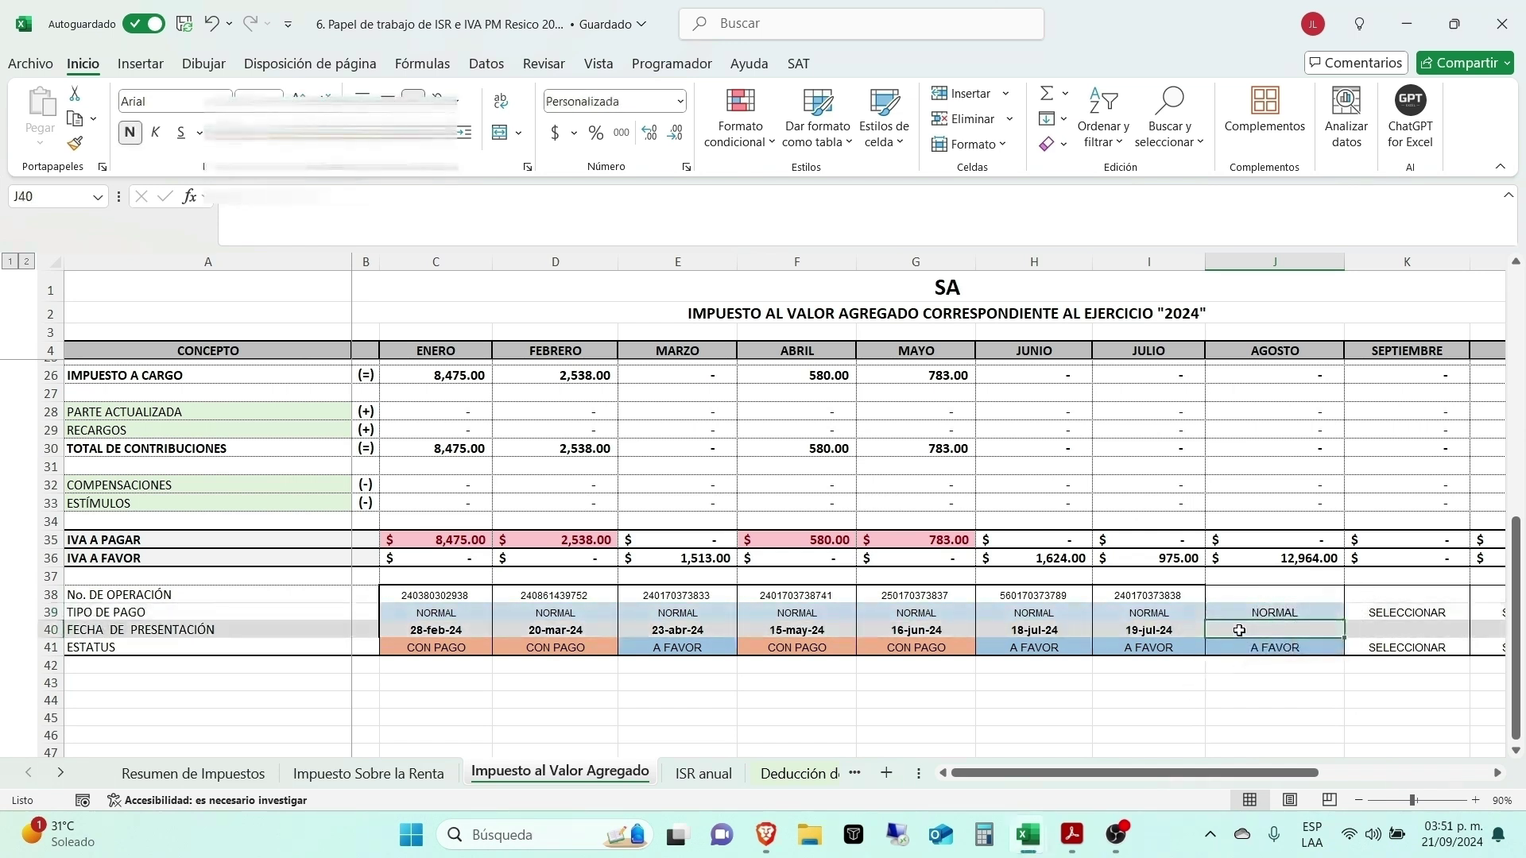
# Step: Review the Pago section of IVA simplificado de confianza in the SAT declaration, save it and return to Administración de la declaración
pyautogui.hotkey('alt', 'Tab')
pyautogui.scroll(5, 517, 477)
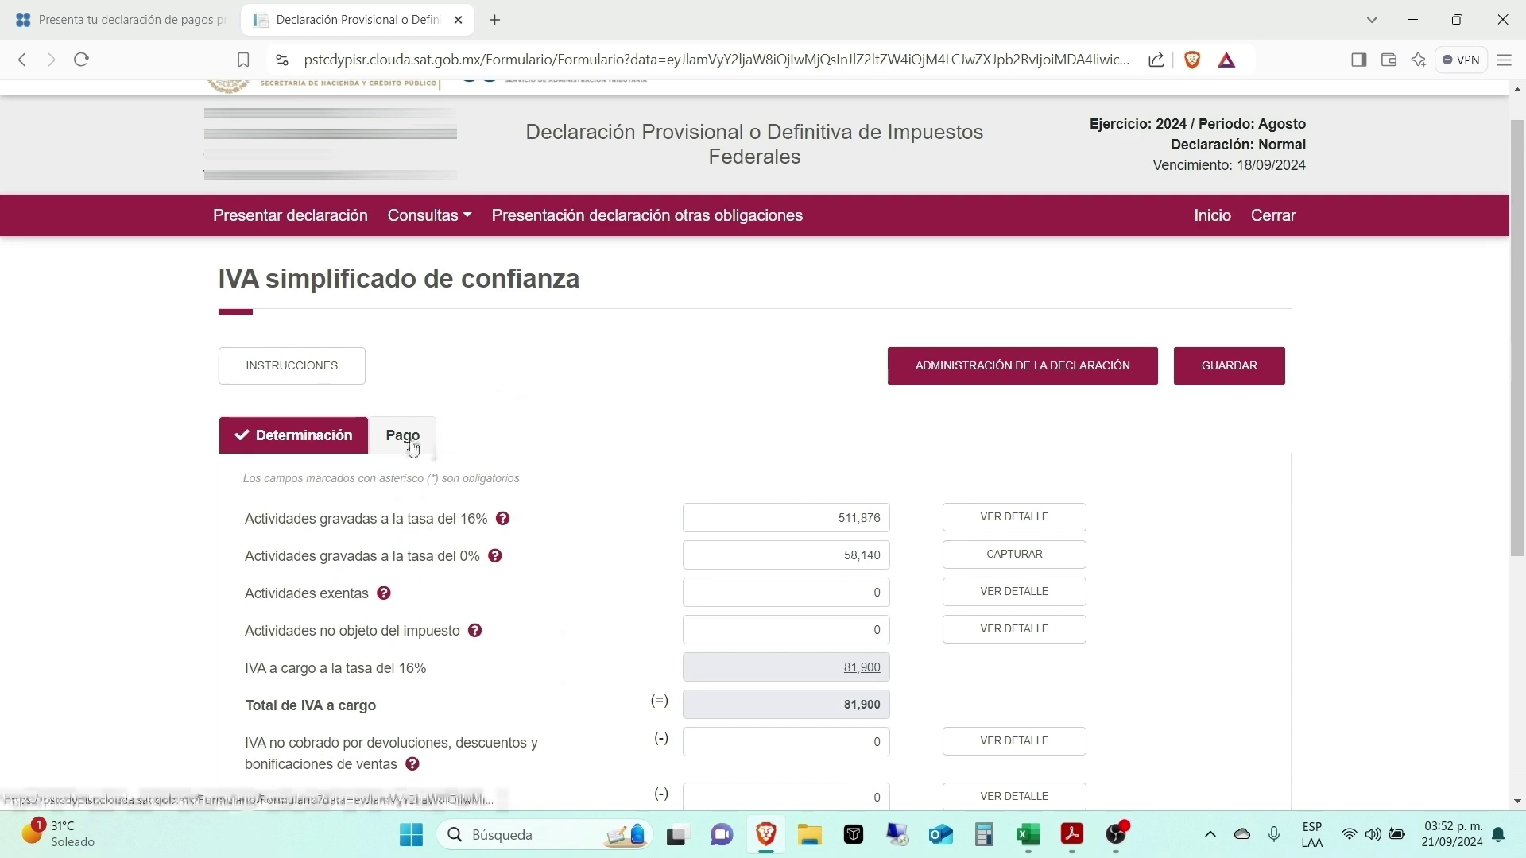
pyautogui.click(405, 437)
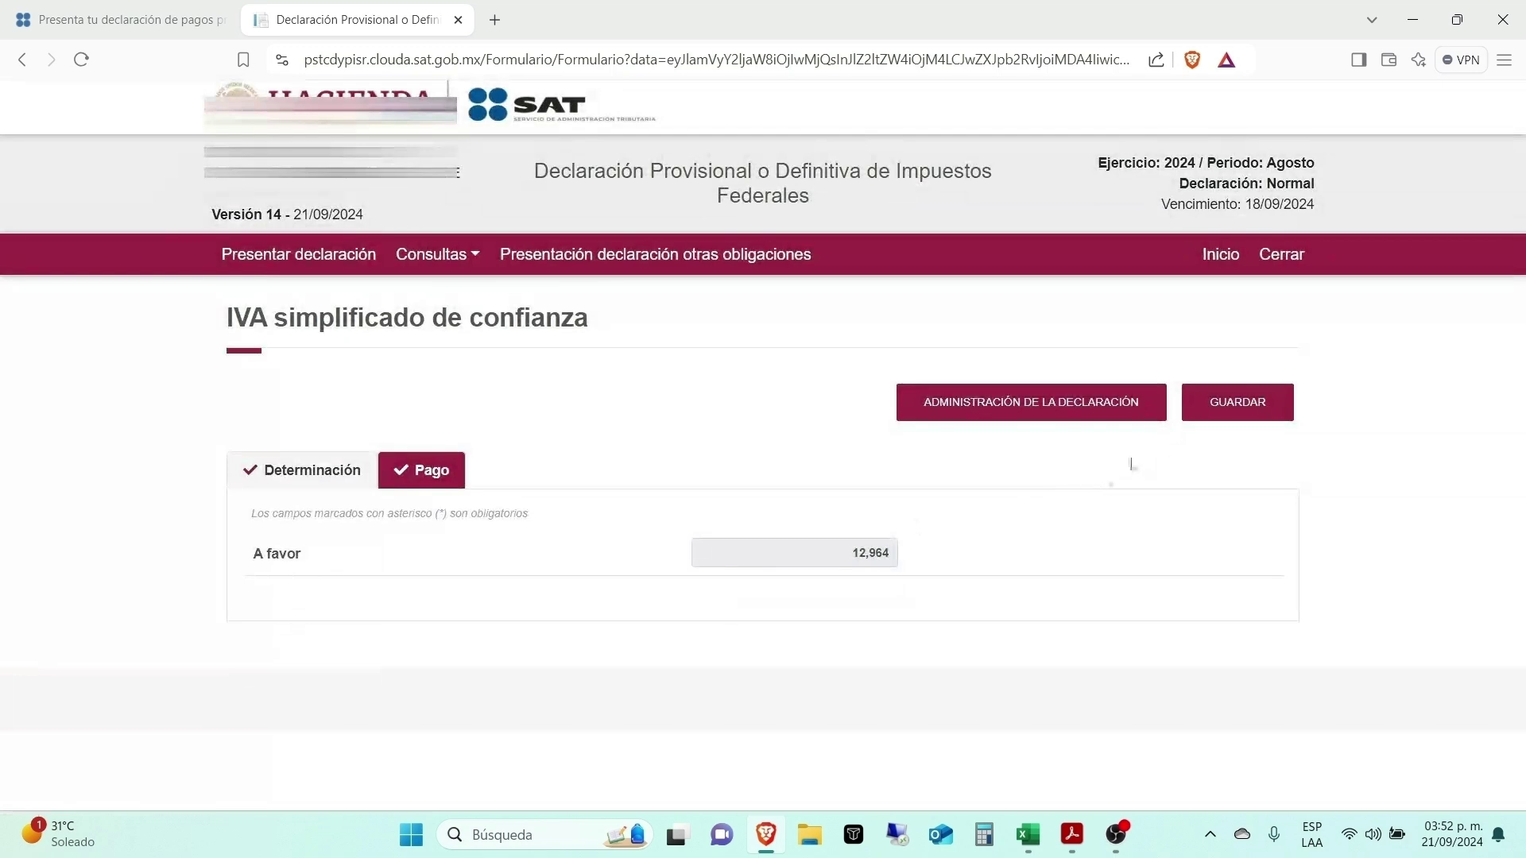
pyautogui.click(1249, 422)
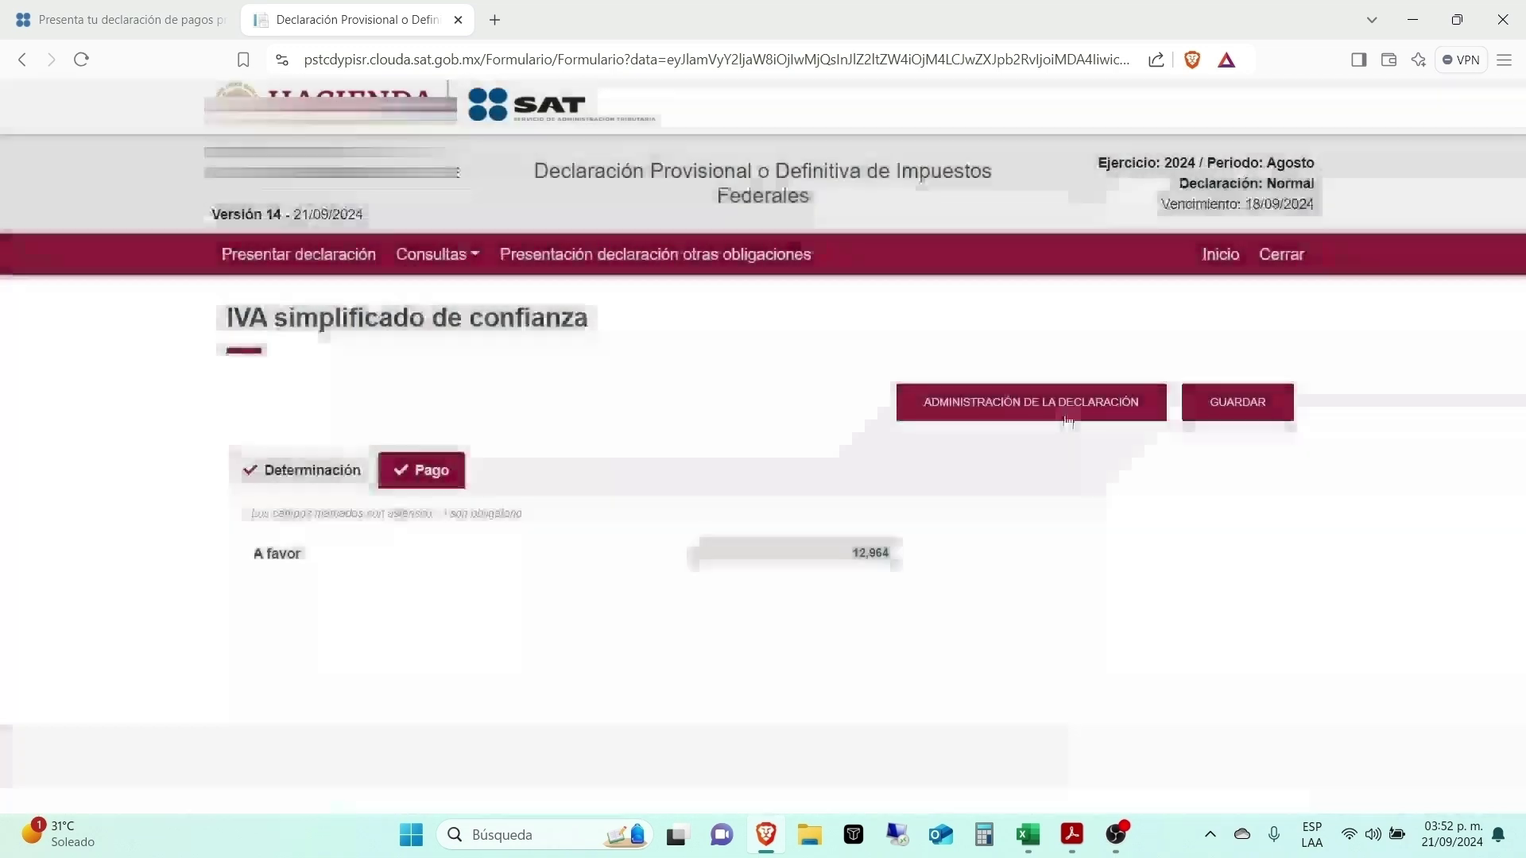
pyautogui.click(1065, 413)
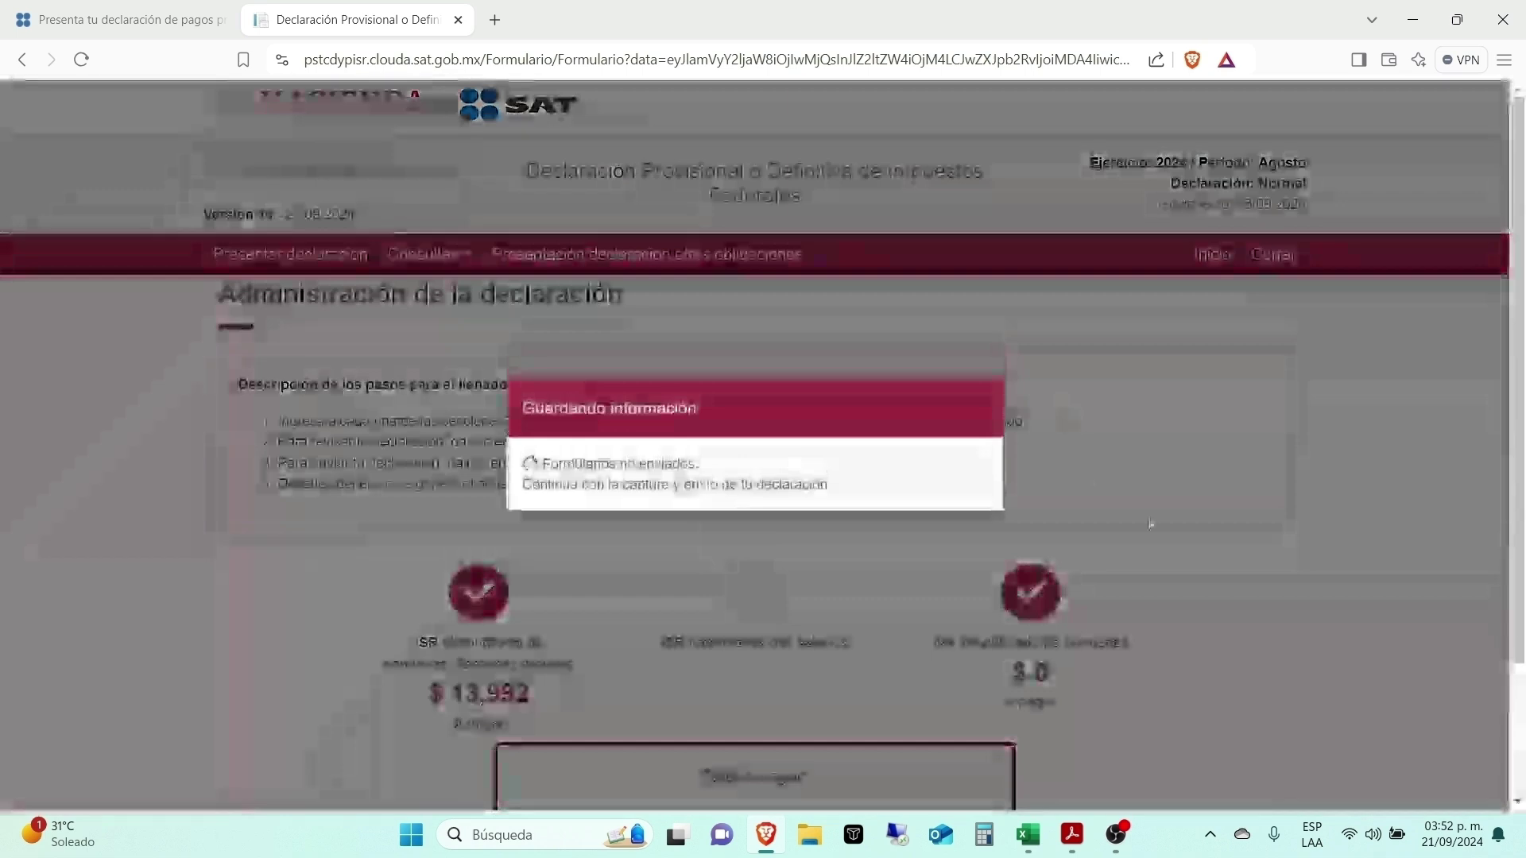
pyautogui.scroll(-2, 1239, 552)
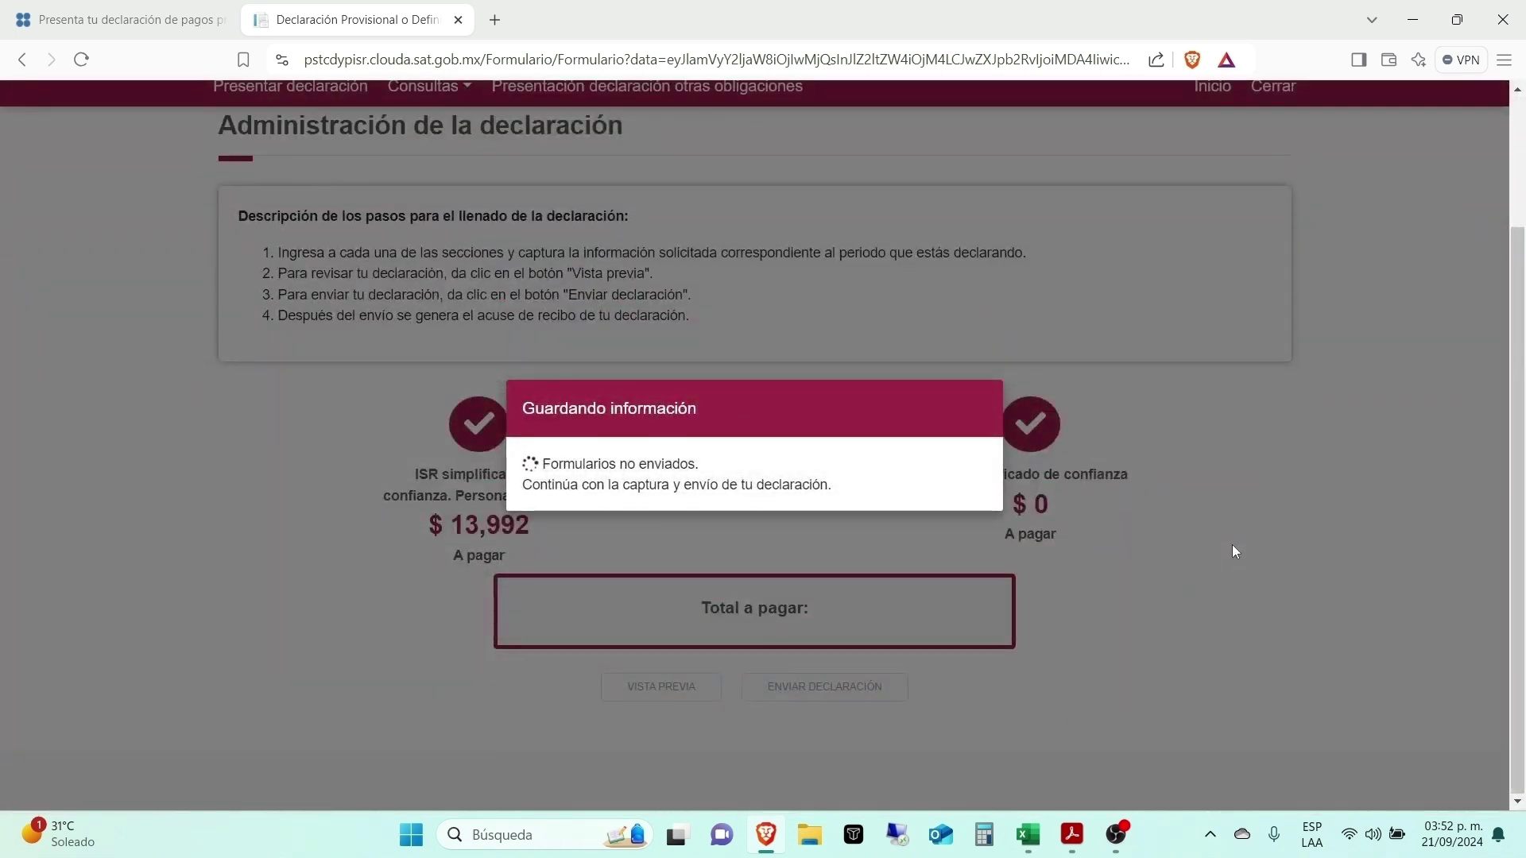